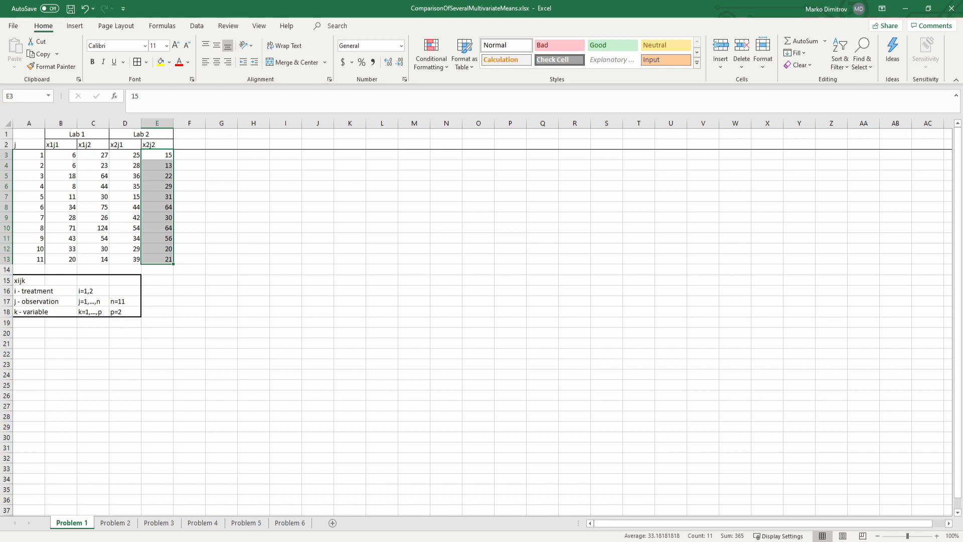
Examine the index notation in C16:C17 against the Lab 1 and Lab 2 observation columns
left_click(81, 290)
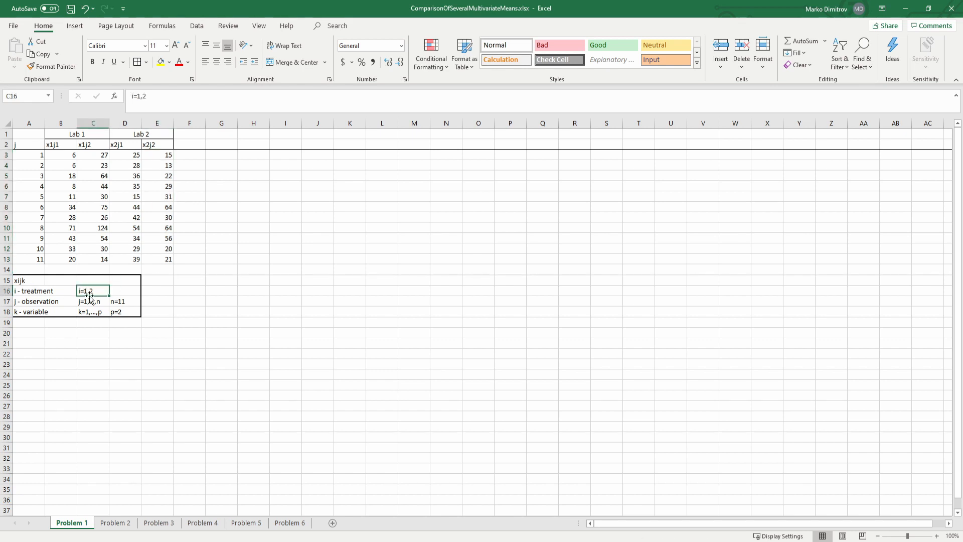
double_click(94, 292)
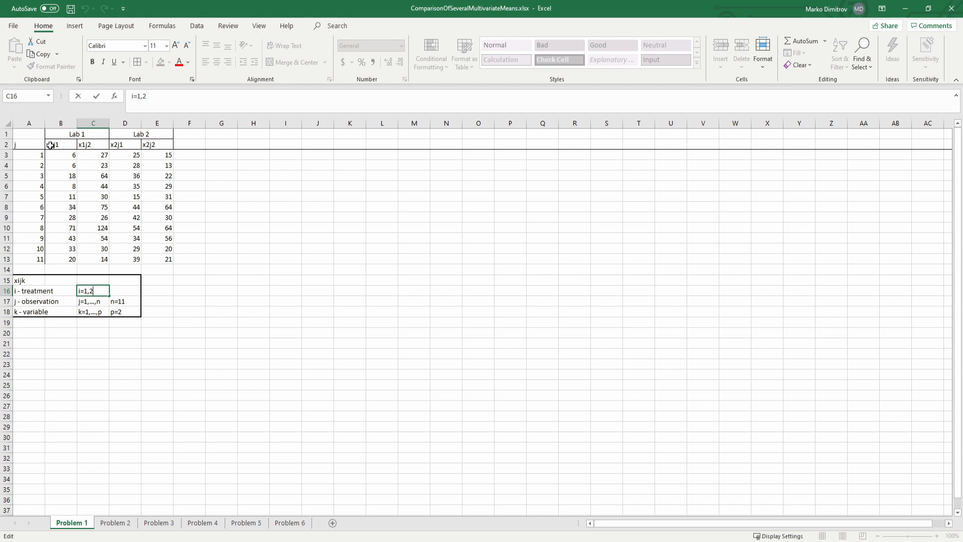
key("Escape")
left_click(87, 302)
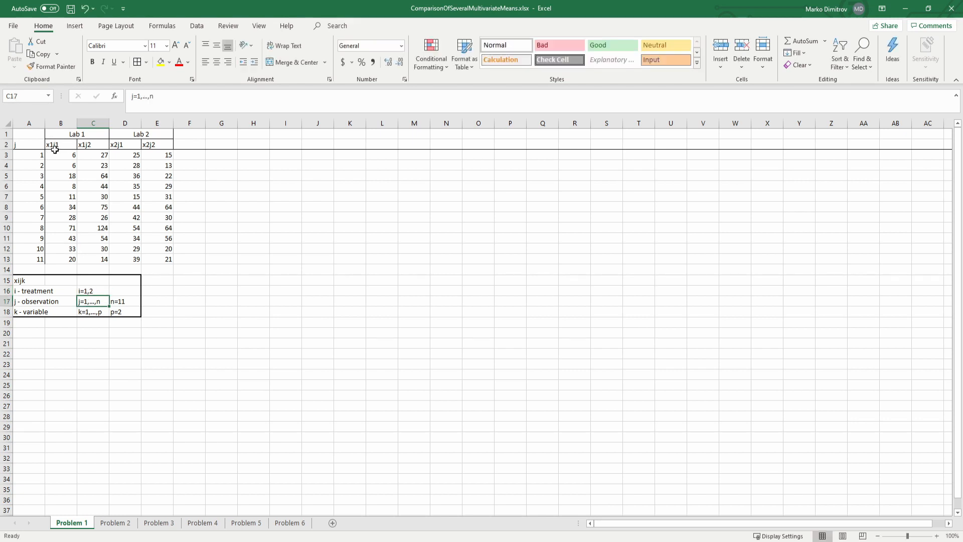
left_click_drag(56, 154, 63, 259)
left_click(66, 208)
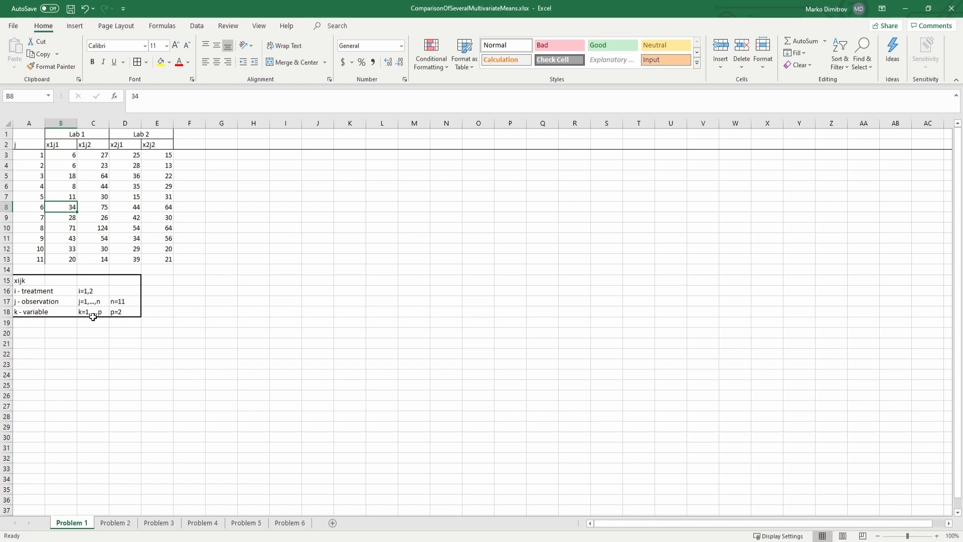
left_click_drag(72, 154, 71, 260)
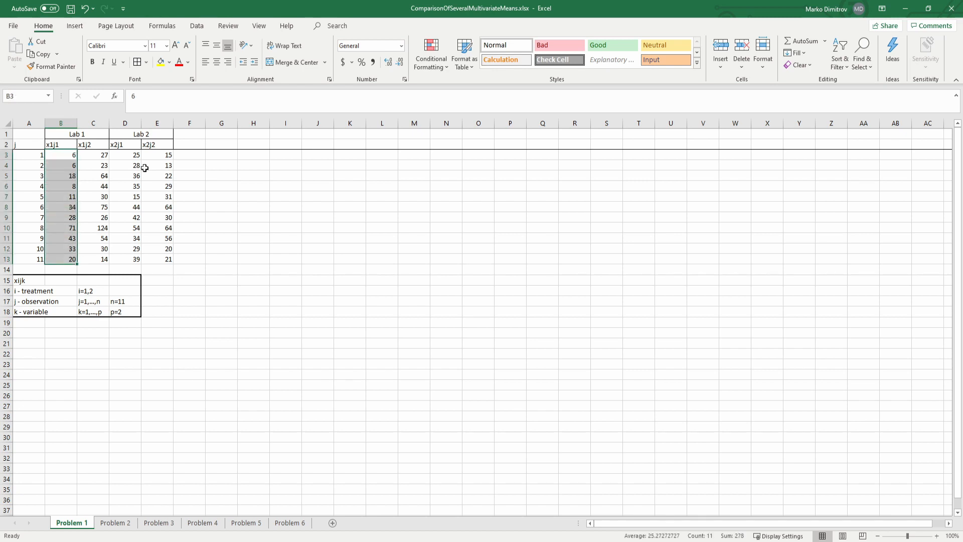
left_click_drag(125, 153, 93, 259)
left_click(92, 158)
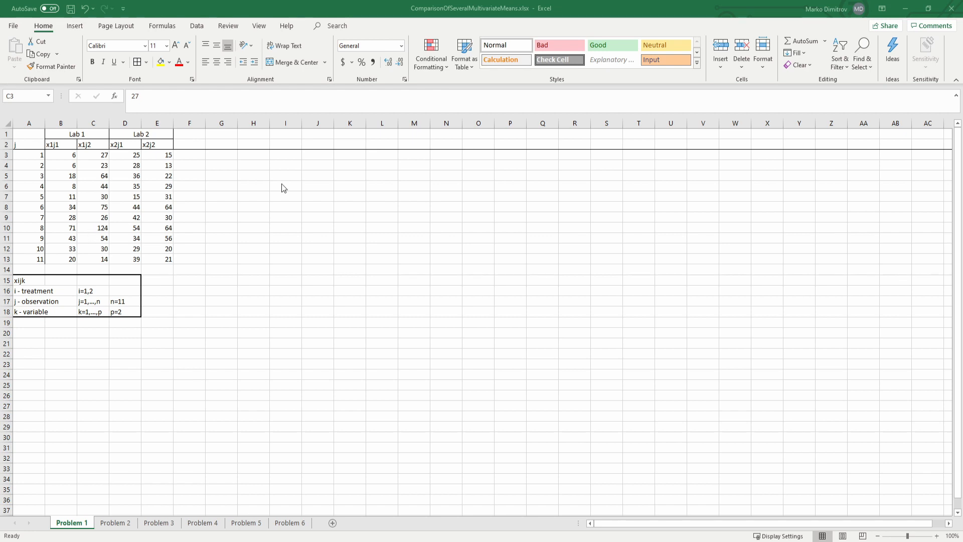
Calculate the first-variable lab differences in H3:H13, starting with =B3-D3 in H3 and filling down
left_click(271, 155)
left_click(253, 154)
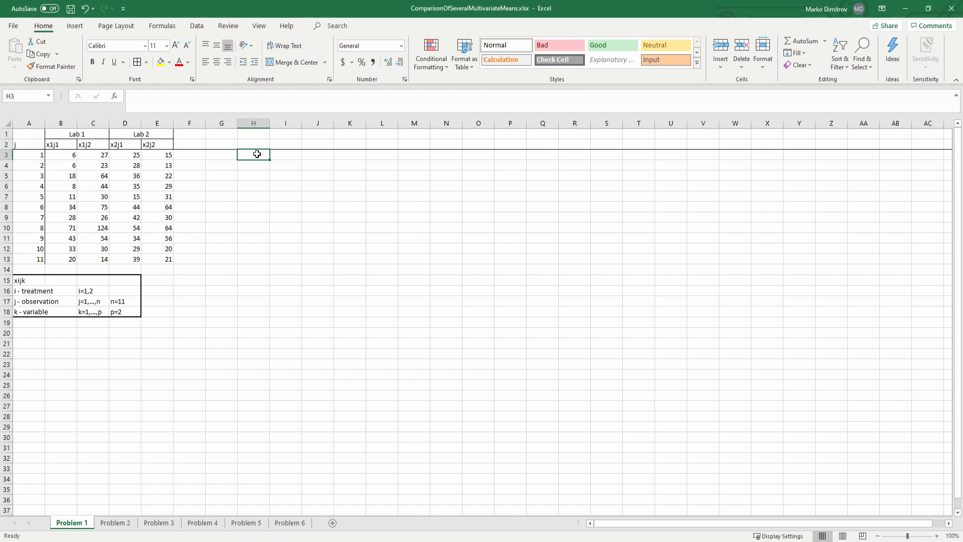
type("=")
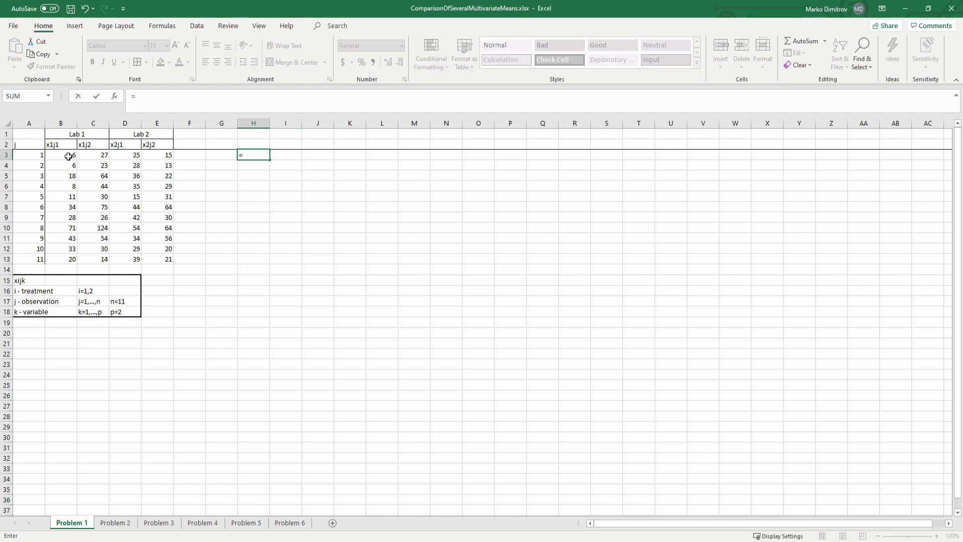
left_click(65, 155)
type("-")
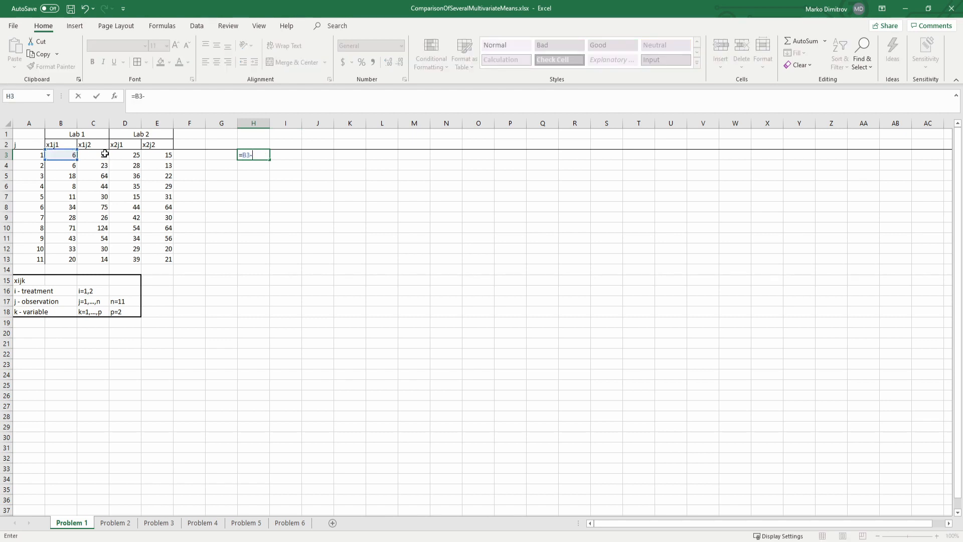
left_click(132, 156)
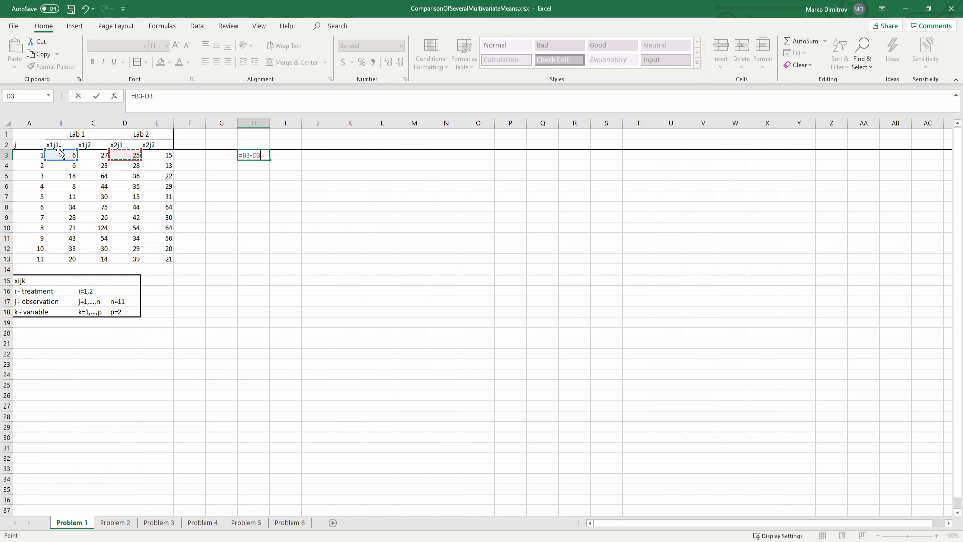
key("Return")
left_click(262, 156)
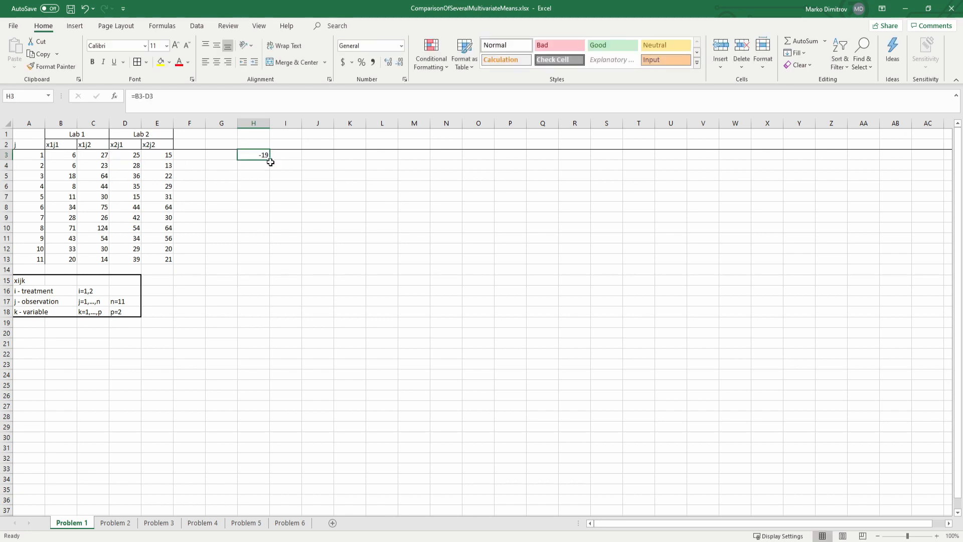
left_click_drag(270, 160, 262, 263)
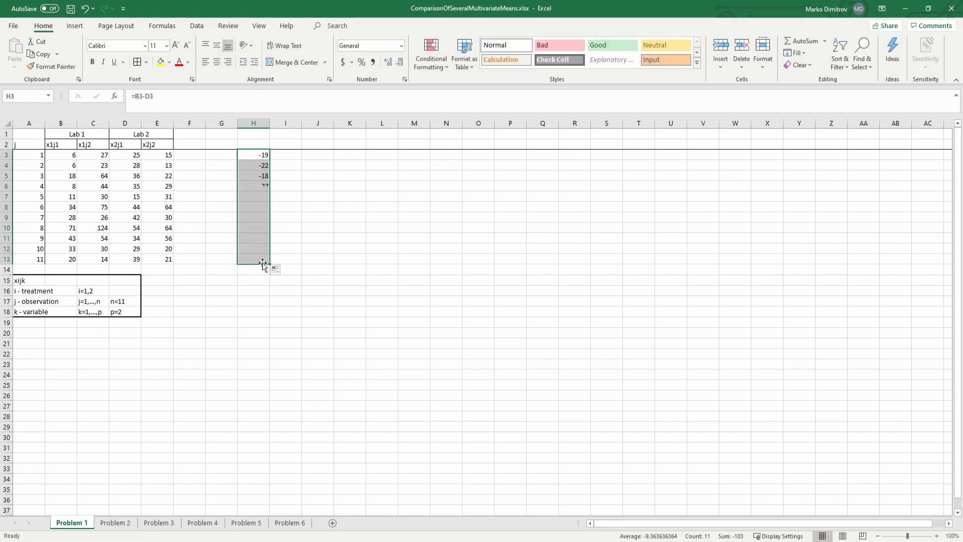
Calculate the second-variable lab differences in I3:I13, starting with =C3-E3 in I3 and filling down
left_click(278, 155)
type("=")
left_click(93, 156)
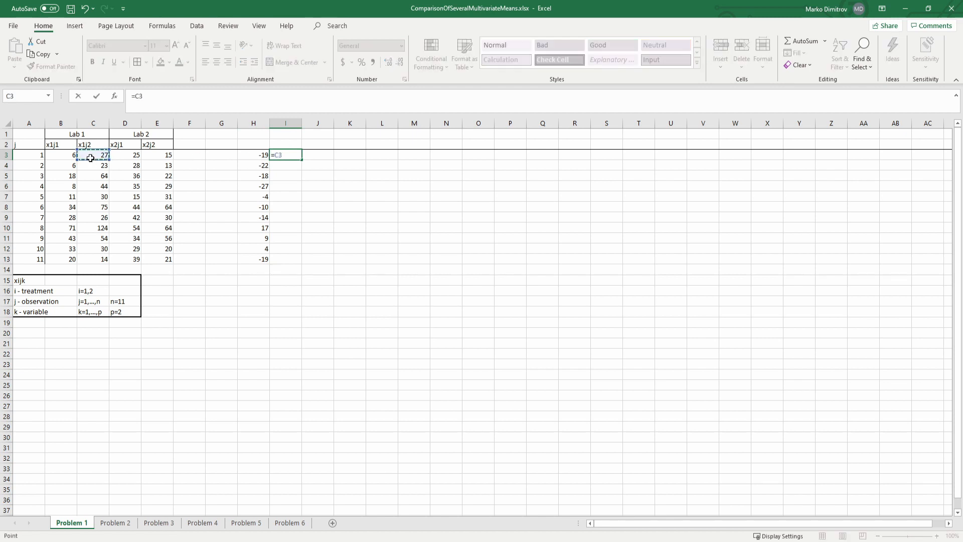
type("-")
left_click(157, 156)
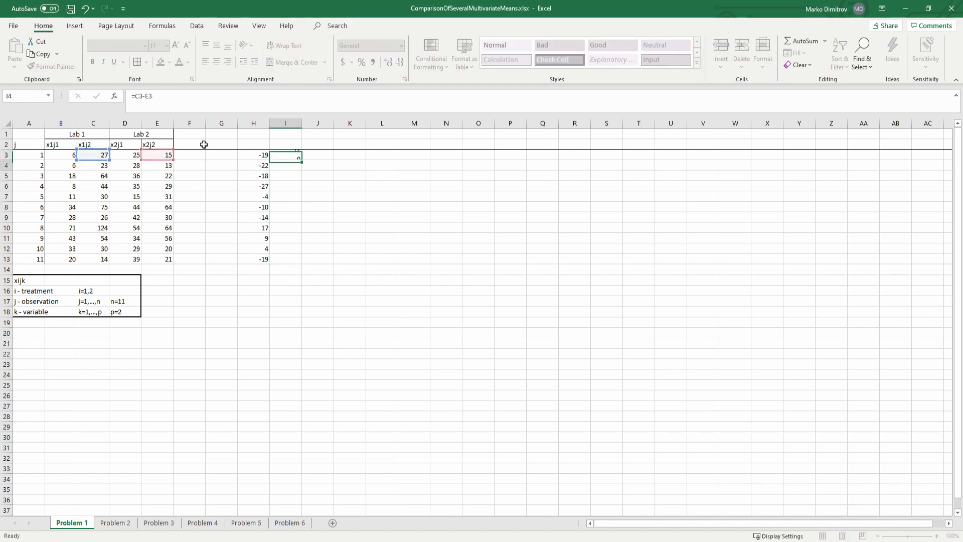
key("Return")
left_click(285, 155)
left_click_drag(303, 160, 294, 263)
Label the difference columns Dj1 in H2 and Dj2 in I2, and save the workbook
left_click(248, 152)
left_click(253, 142)
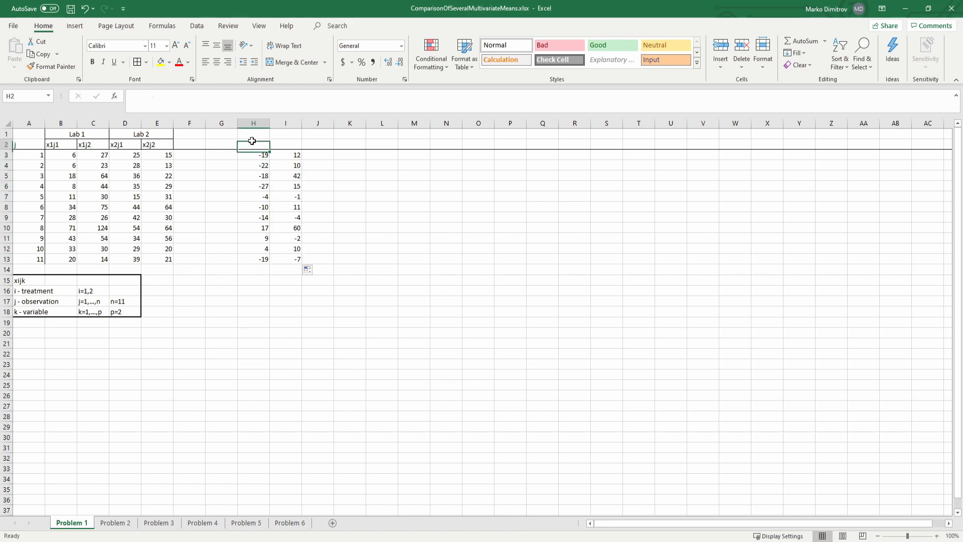
type("D")
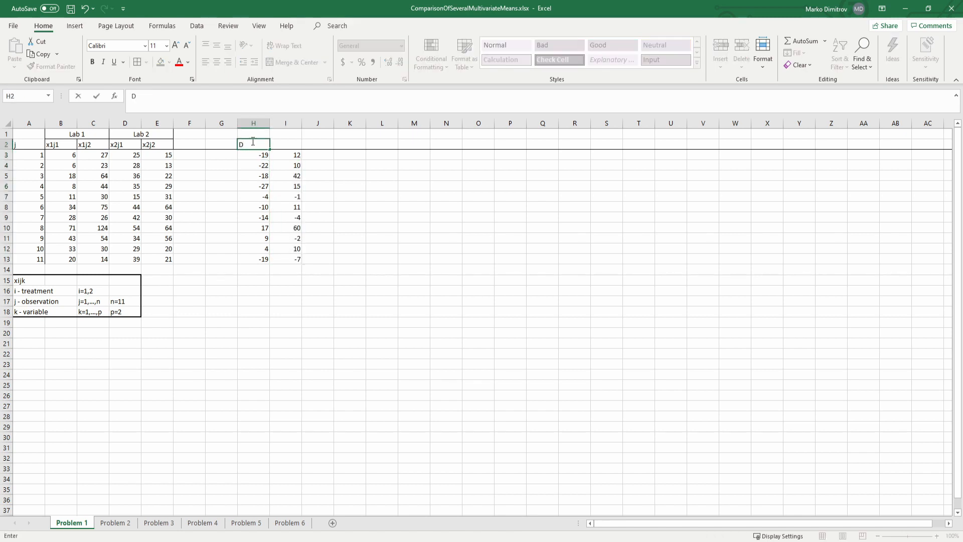
type("j1")
key("Tab")
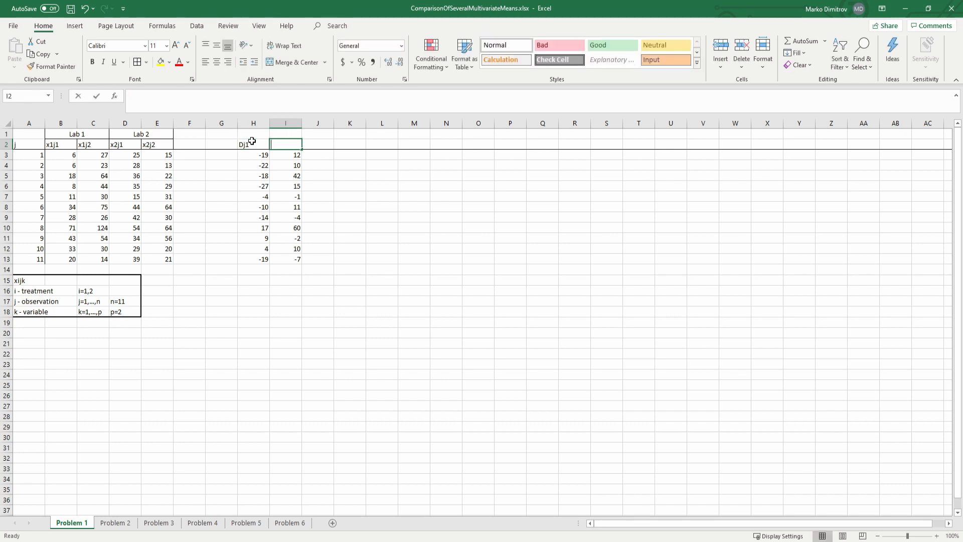
type("Dj2")
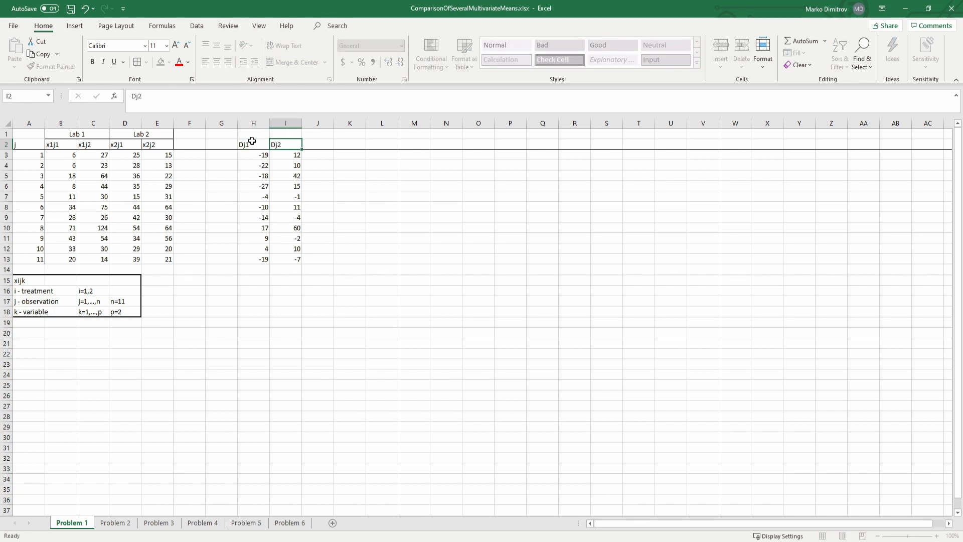
key("Tab")
key("ctrl+s")
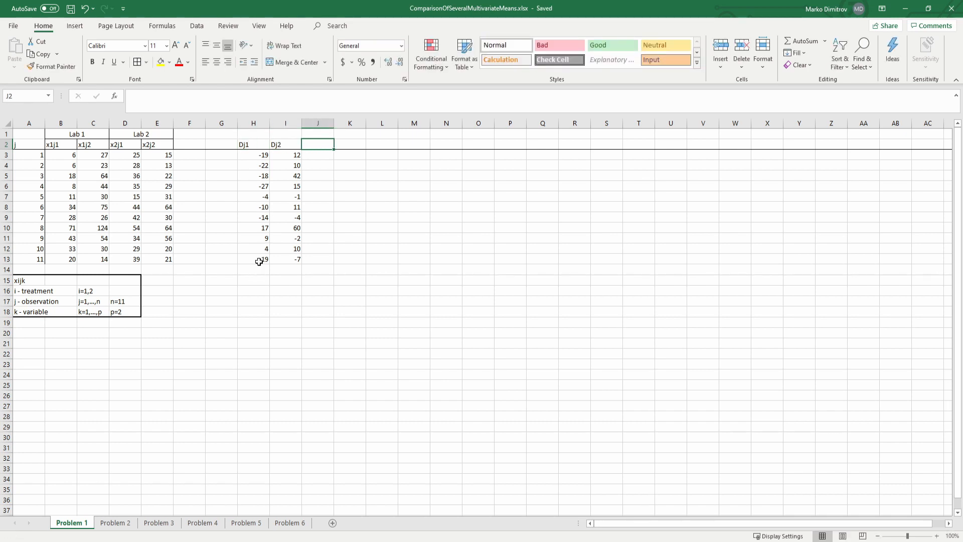
Average the Dj1 differences H3:H13 in H15 and copy the formula to I15 for Dj2
left_click(254, 287)
left_click(255, 280)
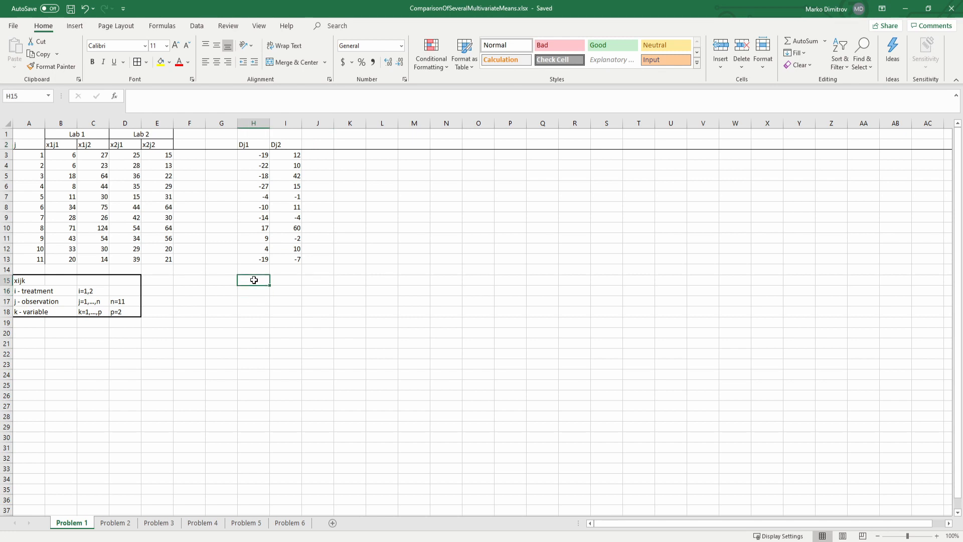
type("=avera")
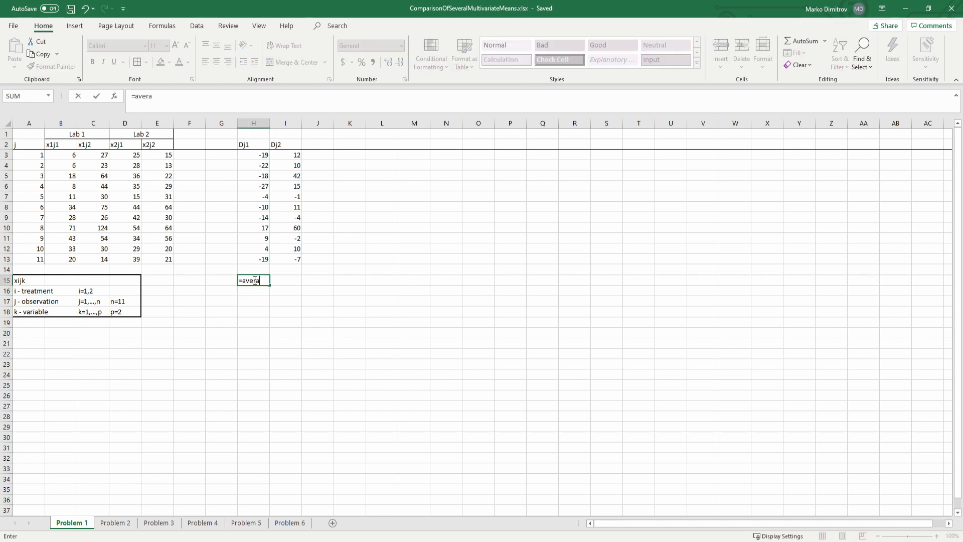
key("Tab")
left_click_drag(253, 155, 249, 260)
key("Return")
key("Up")
key("Right")
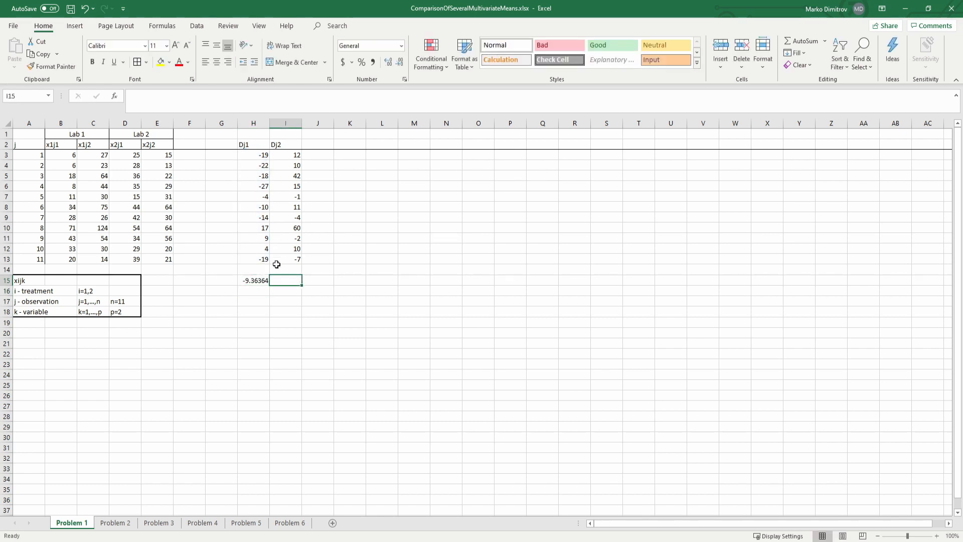
left_click(266, 282)
left_click_drag(269, 286, 299, 284)
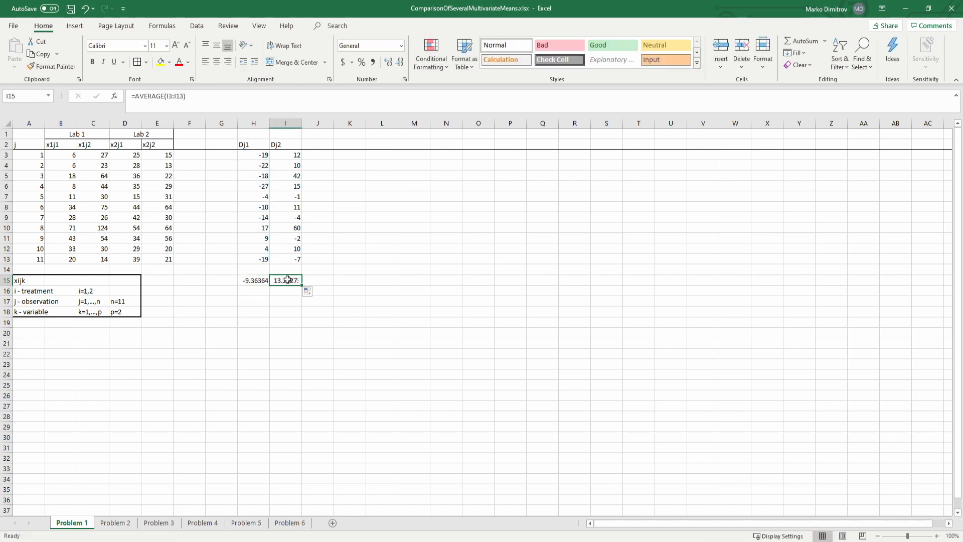
Label the averages row "d bar '" in G15 and save the workbook
left_click(244, 284)
left_click(200, 282)
left_click(219, 280)
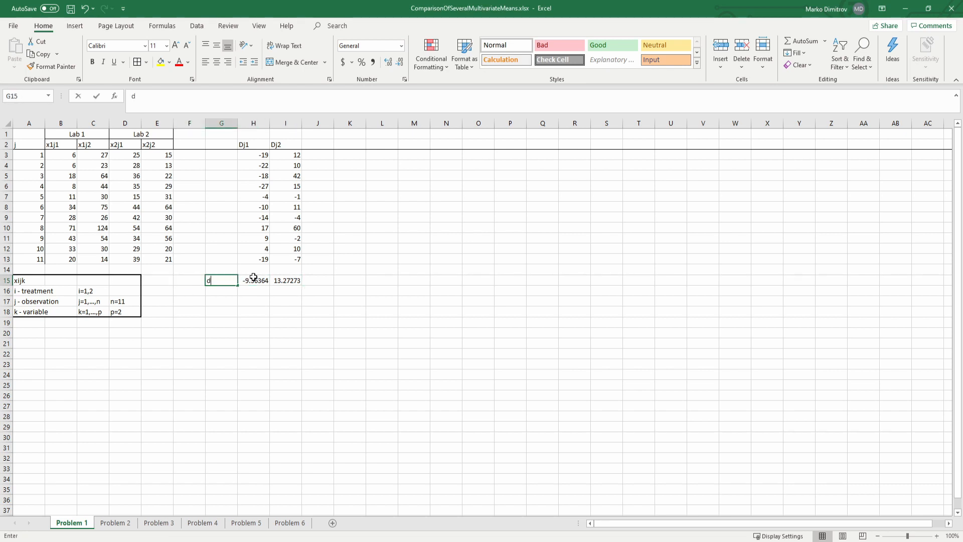
type("d bar")
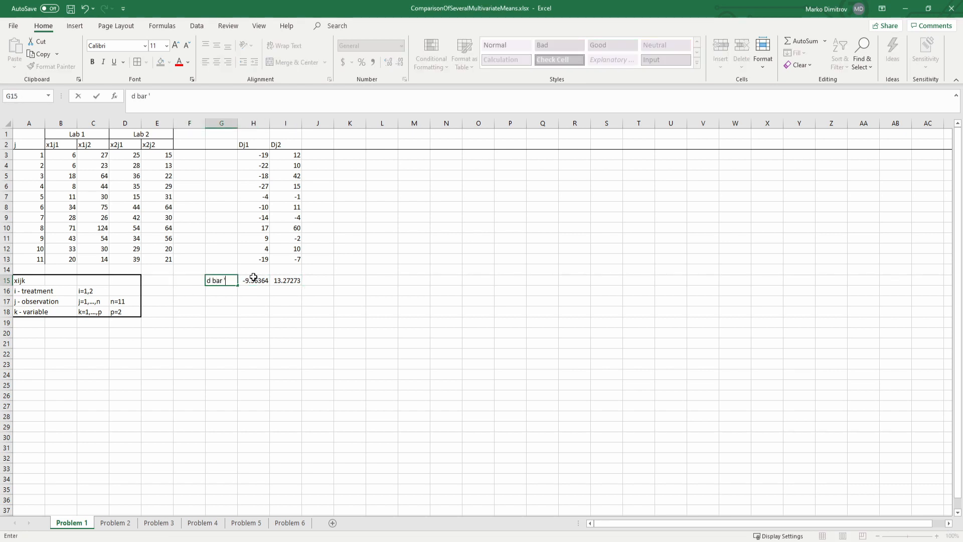
type(" '")
key("Return")
left_click(323, 267)
key("ctrl+s")
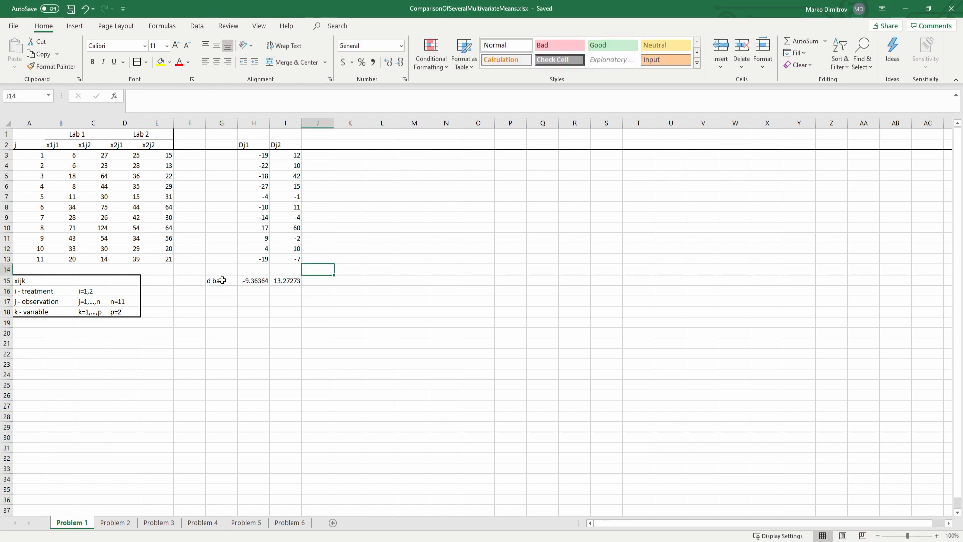
Begin an MMULT formula across L4:M5 with TRANSPOSE(H3:I13-H15:I15) as its first matrix
left_click(359, 226)
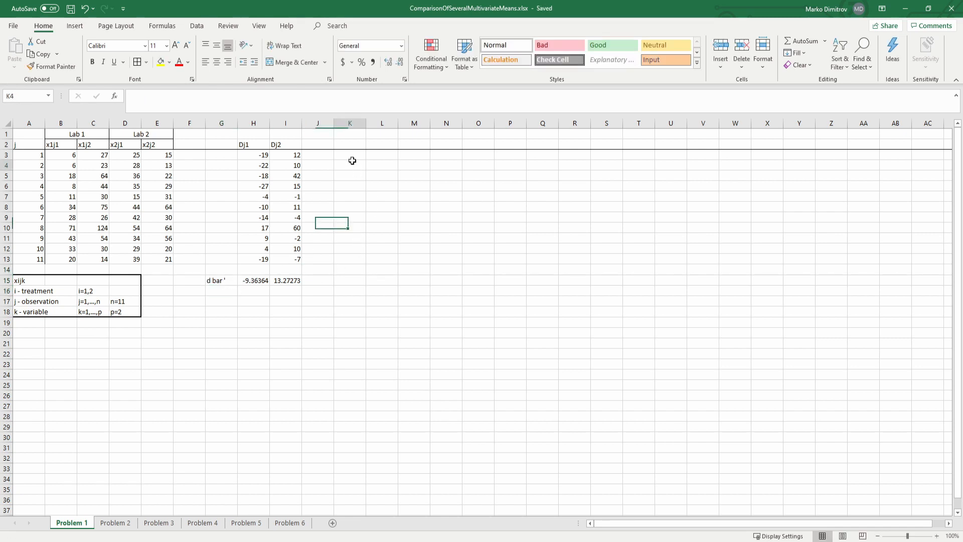
left_click(353, 167)
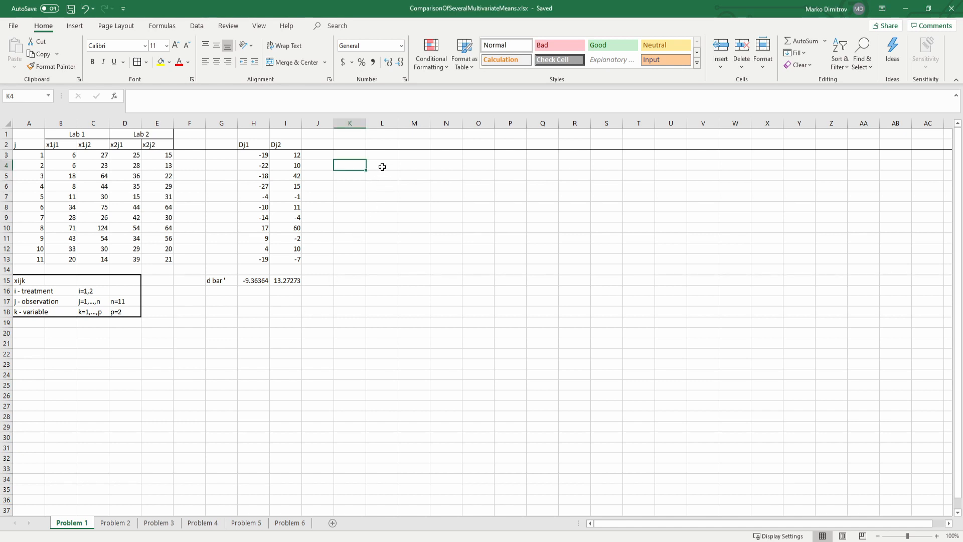
left_click_drag(383, 167, 408, 176)
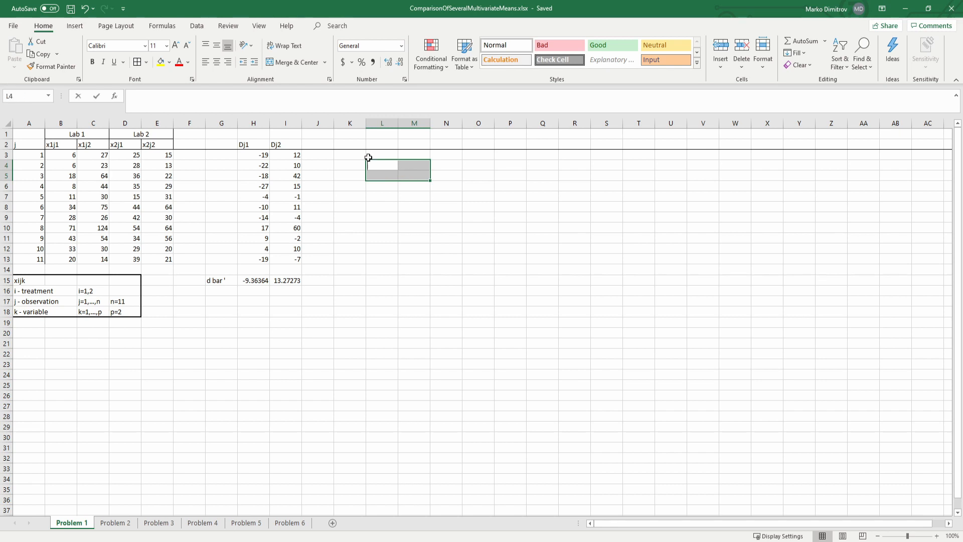
type("=mm")
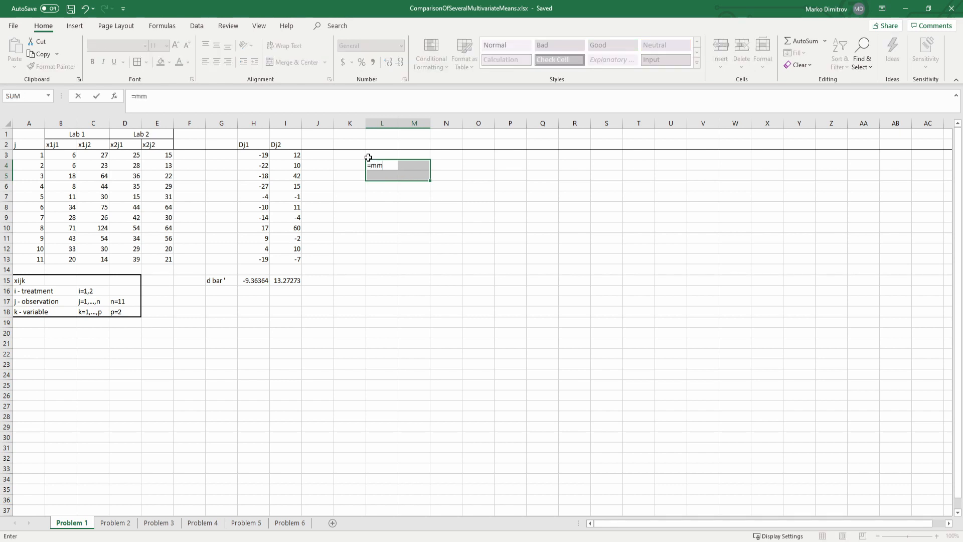
key("Tab")
type("mm")
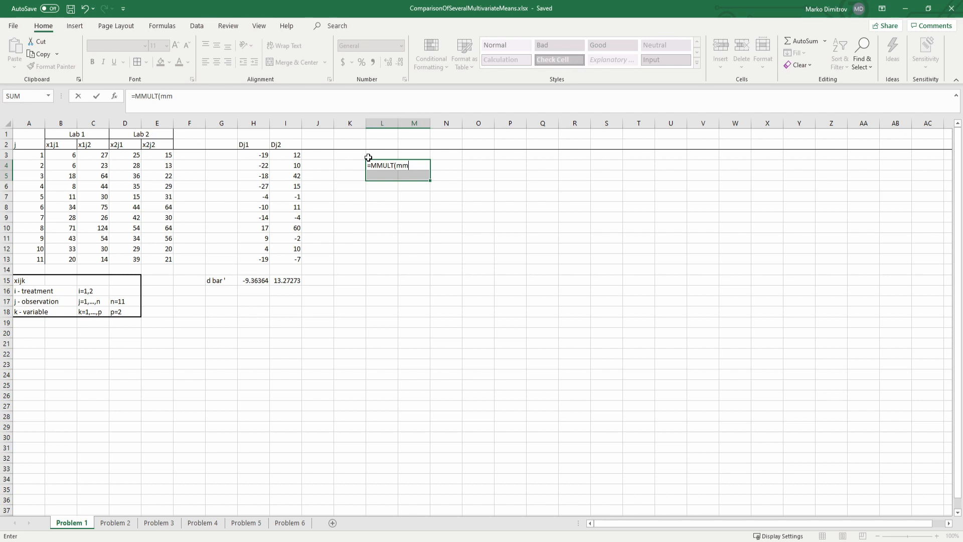
key("BackSpace")
key("BackSpace")
type("tr")
key("Tab")
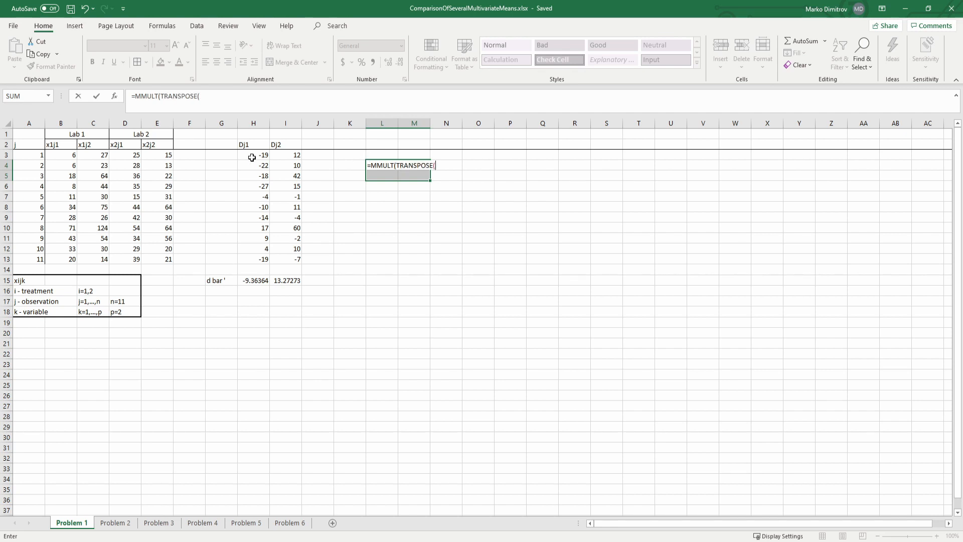
left_click_drag(255, 156, 281, 278)
type("-")
left_click(267, 279)
type("),")
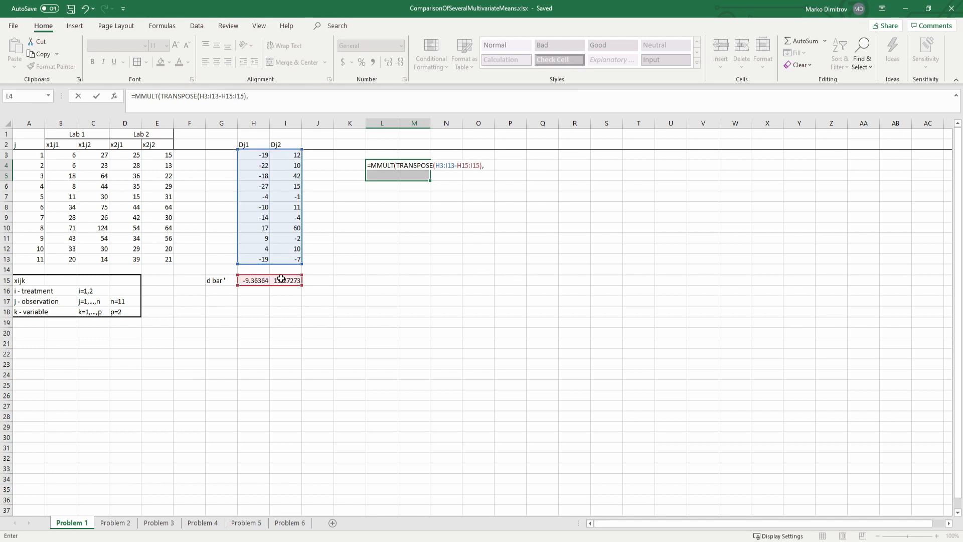
Complete the MMULT with H3:I13-H15:I15 as second matrix, multiply by (11-1), and enter it as an array formula
left_click_drag(251, 155, 282, 281)
type("-H15:I15)")
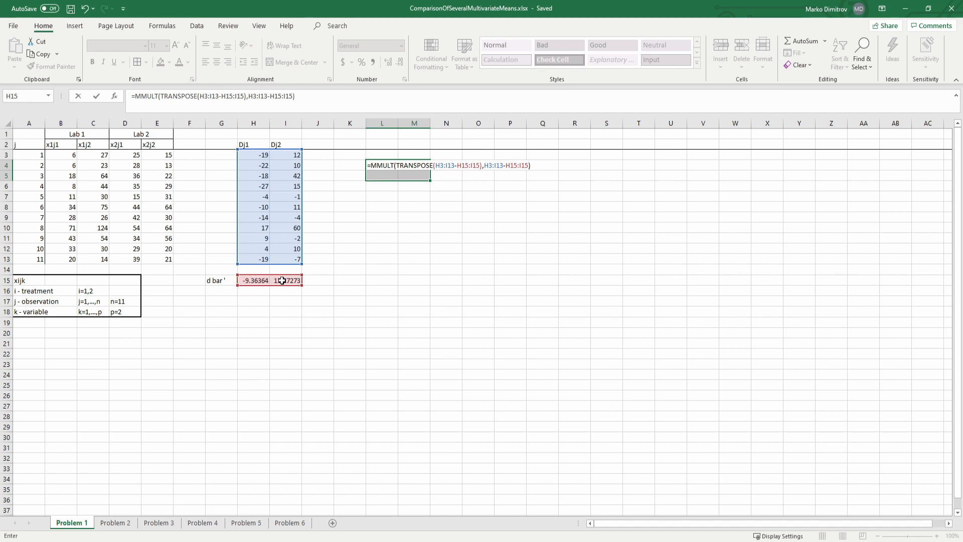
type("*(11-1)")
key("ctrl+shift+Return")
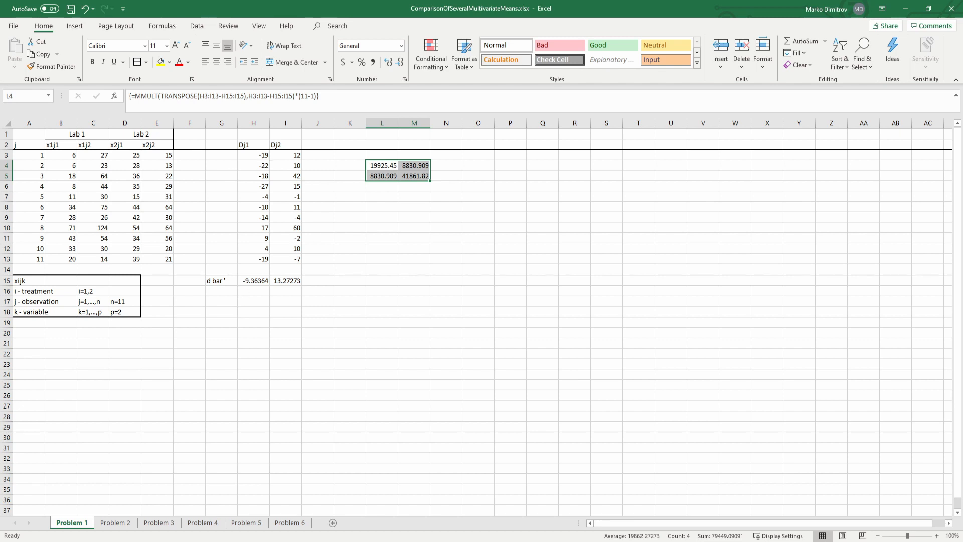
Change the covariance array formula in L4:M5 to divide by (11-1) instead of multiplying, and save the workbook
left_click(299, 96)
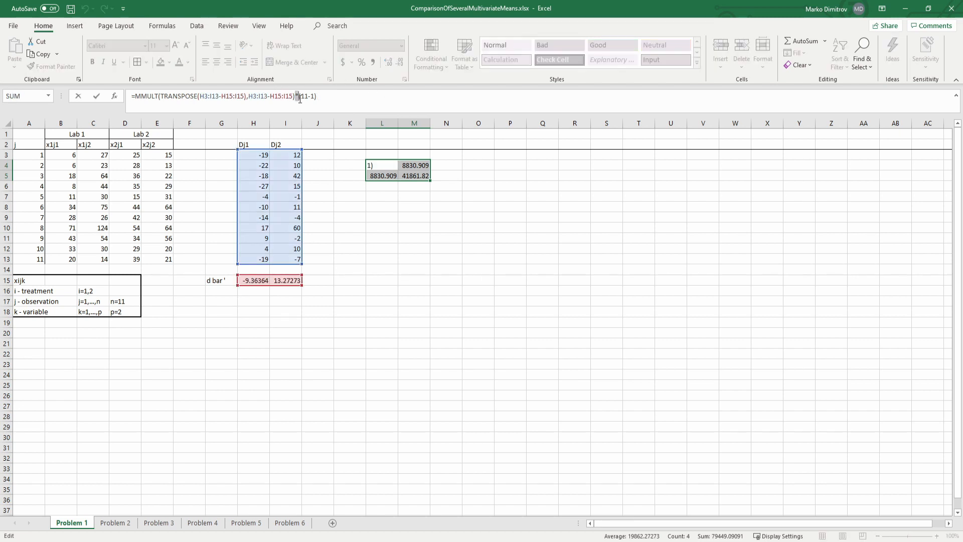
type("/")
key("ctrl+shift+Return")
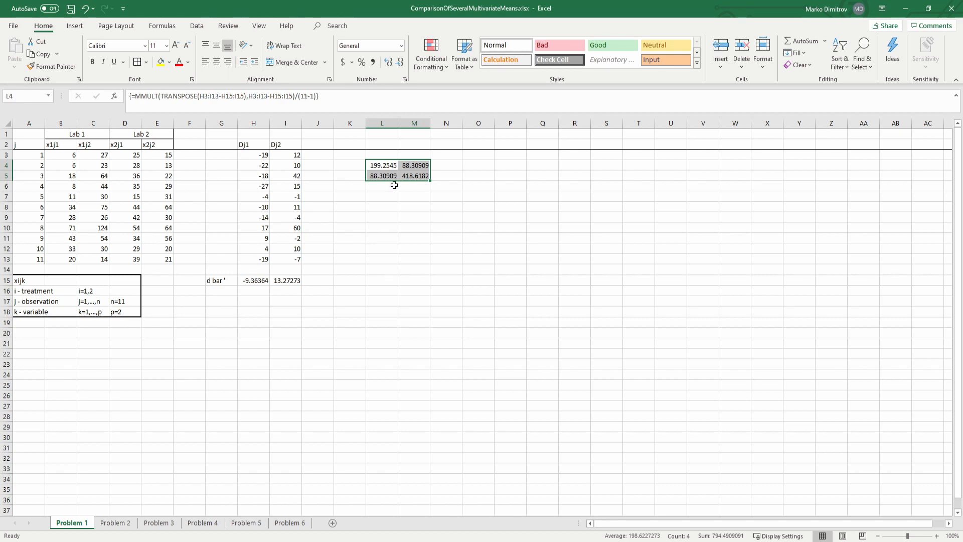
left_click(444, 236)
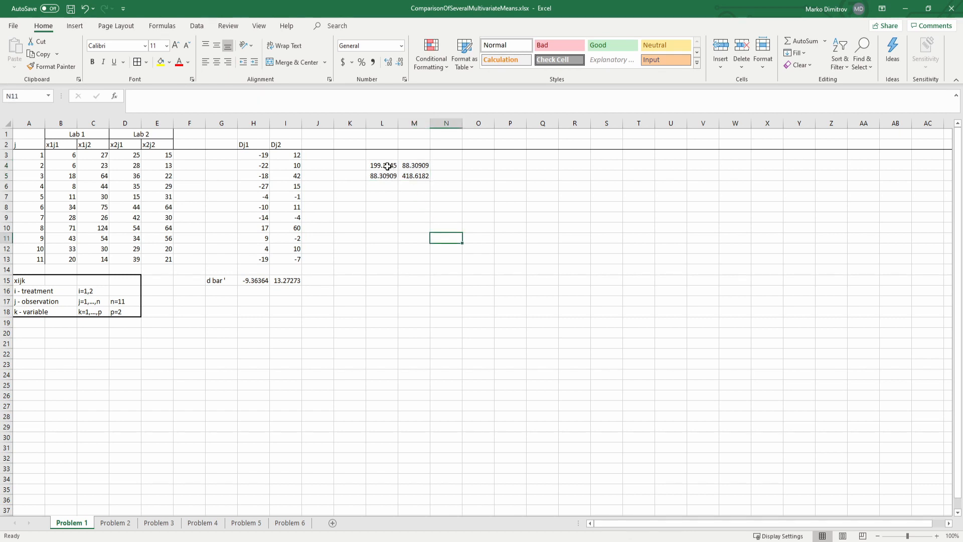
key("ctrl+s")
Enter the label T2 in L8 and label the covariance matrix Sd in L3
left_click_drag(380, 165, 414, 175)
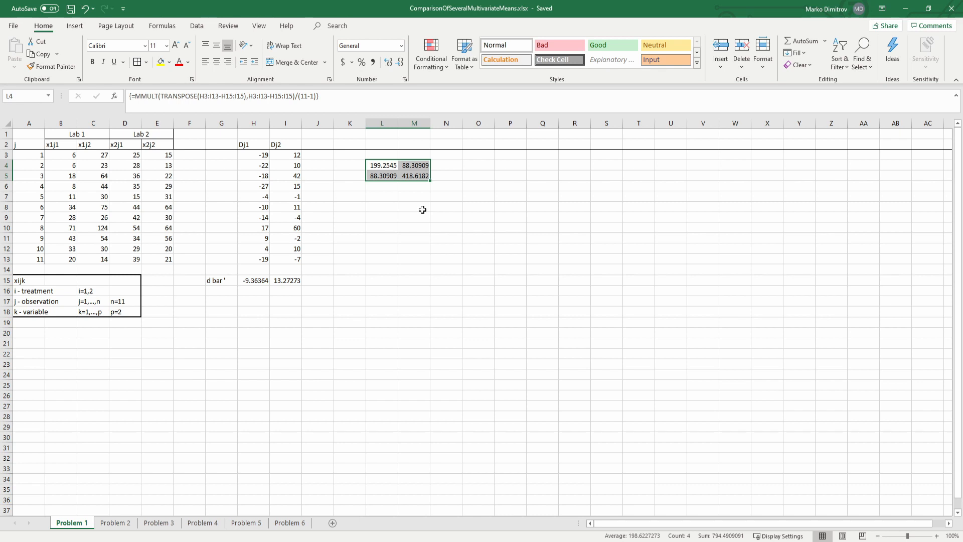
left_click(405, 198)
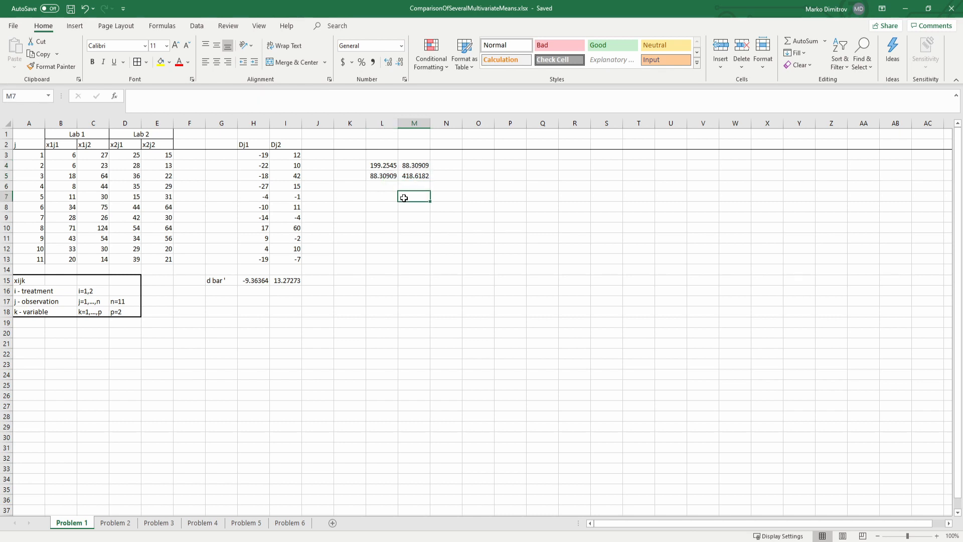
left_click(385, 204)
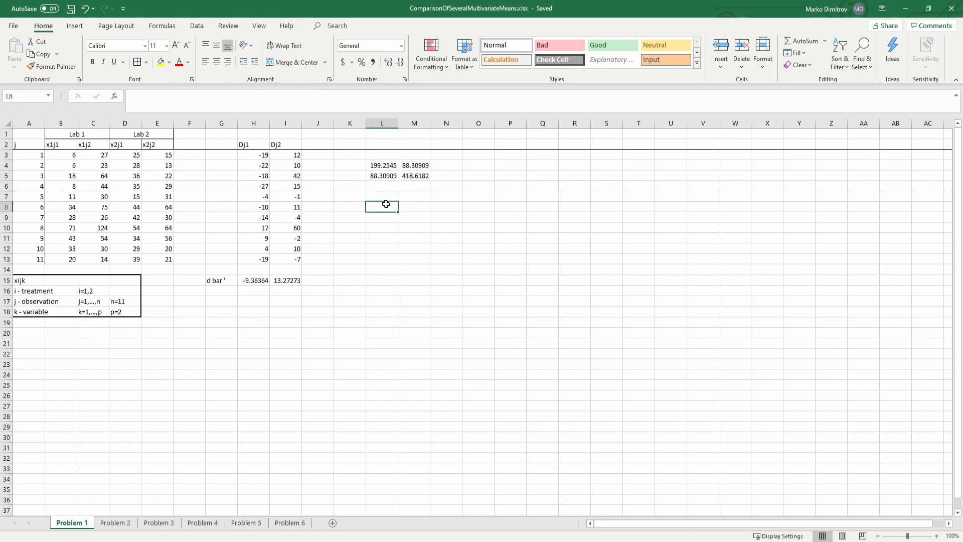
type("T2")
key("Return")
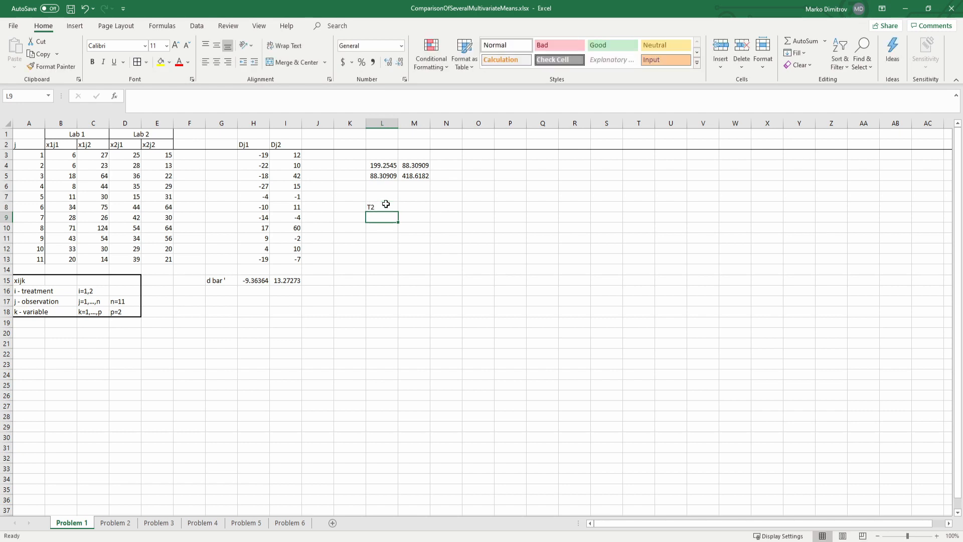
left_click(391, 153)
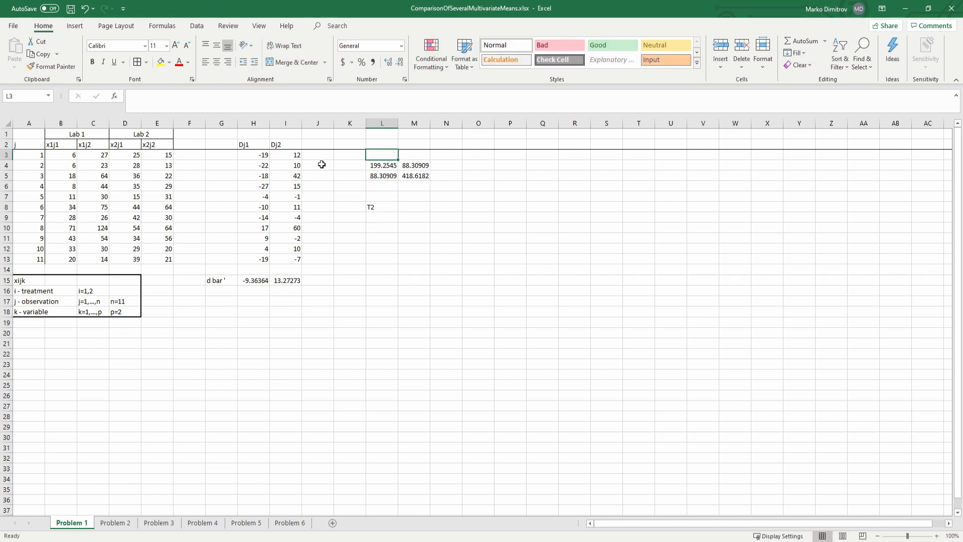
type("Sd")
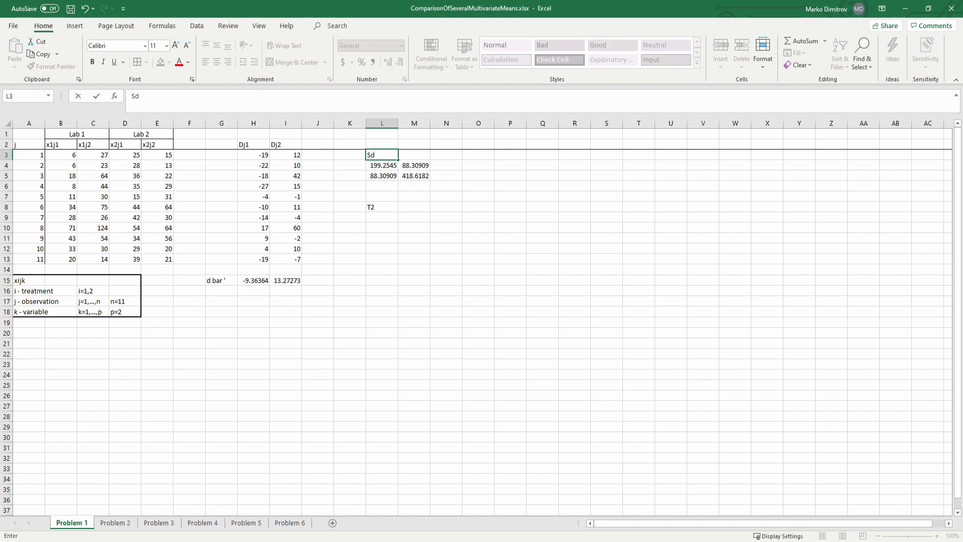
left_click(403, 219)
Start a formula in L9 under the T2 label with two nested MMULT functions
left_click(375, 214)
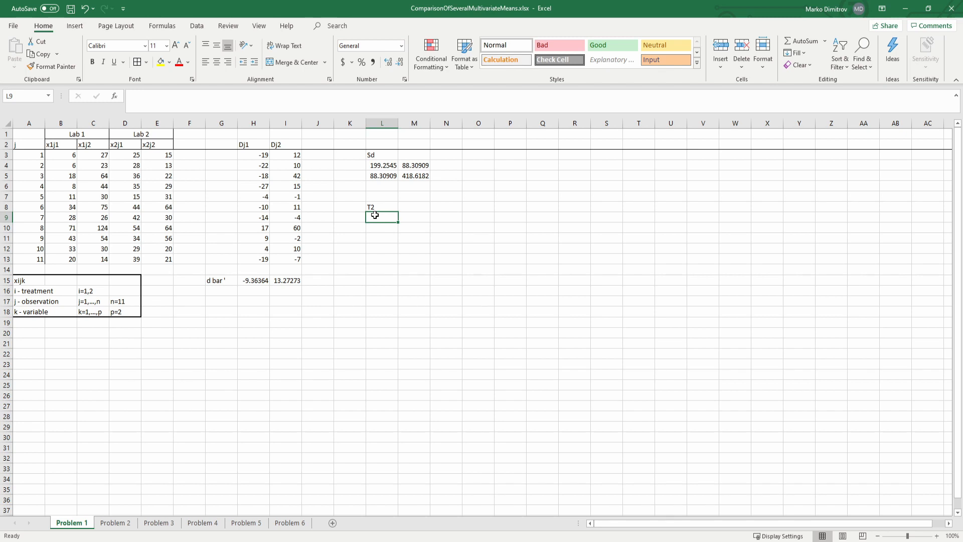
type("==MATCH(")
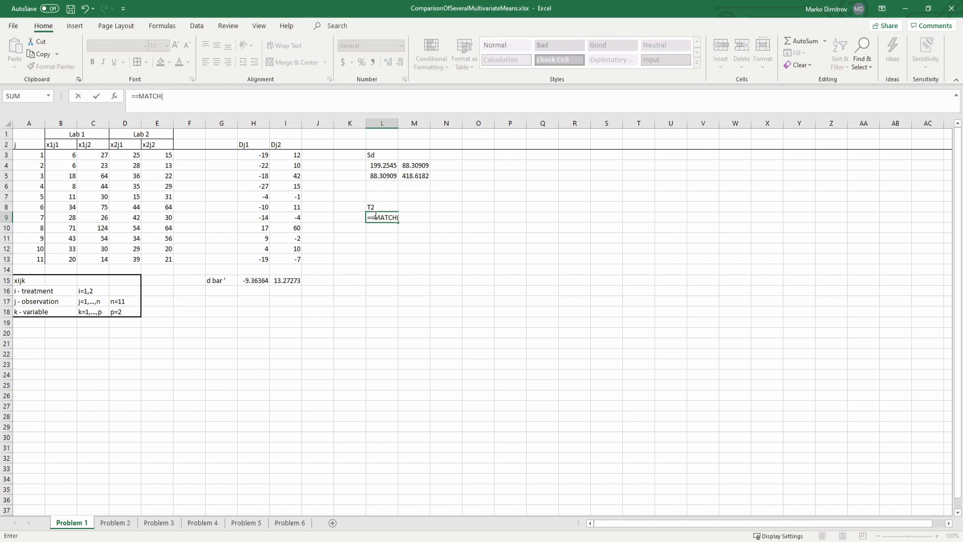
key("BackSpace")
key("BackSpace")
key("BackSpace")
key("BackSpace")
key("BackSpace")
key("BackSpace")
key("BackSpace")
type("mm")
key("Tab")
type("mm")
key("Tab")
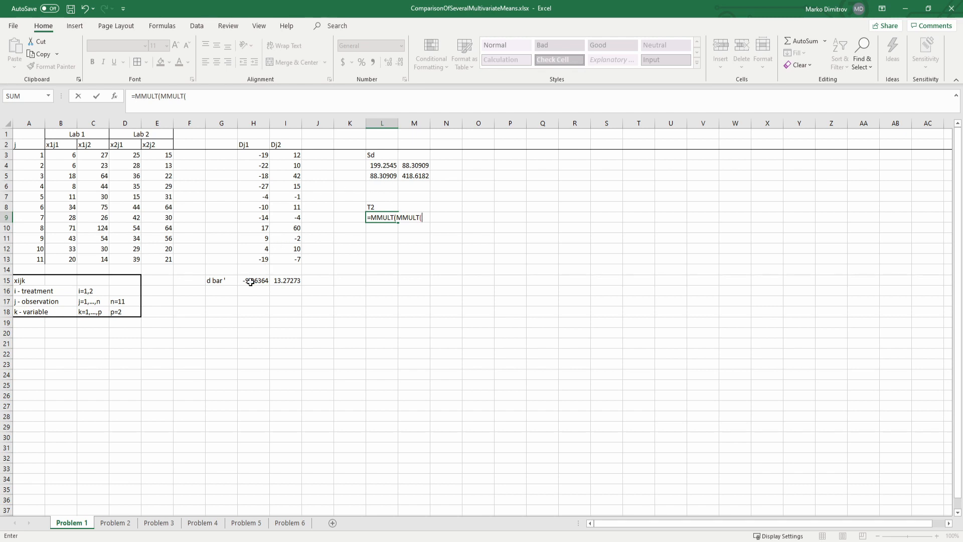
Give the inner MMULT the mean vector H15:I15 and MINVERSE(L4:M5) as its two matrices
left_click_drag(254, 281, 275, 282)
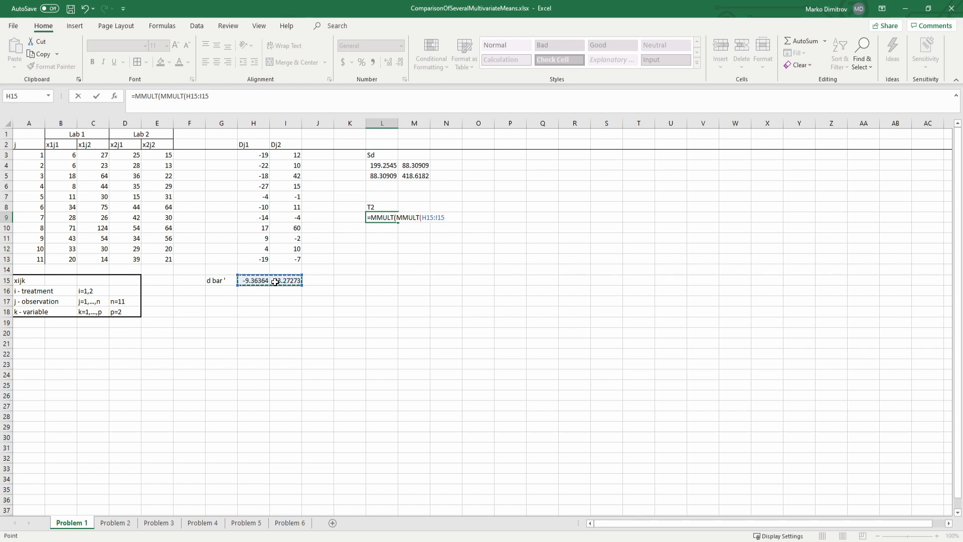
type(",minv")
key("Tab")
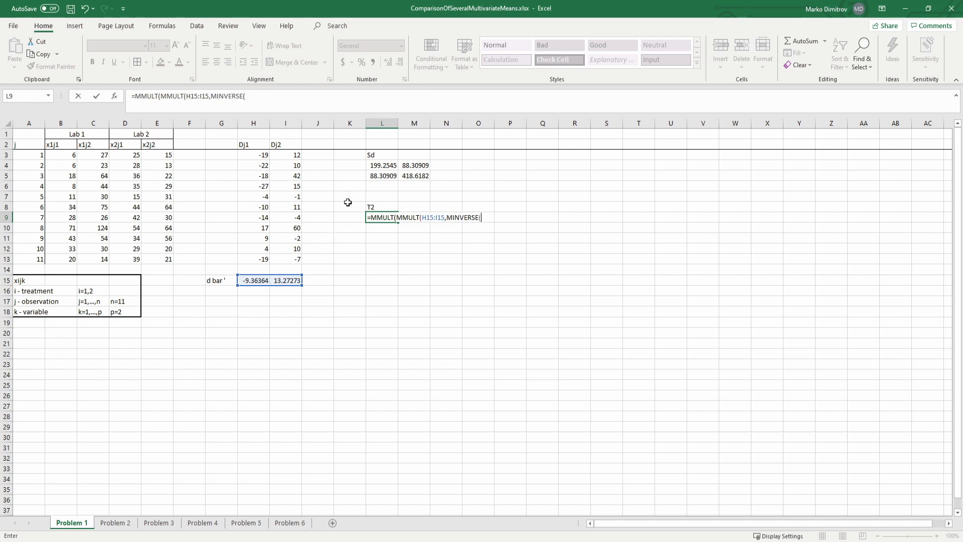
left_click_drag(378, 165, 416, 176)
type(")")
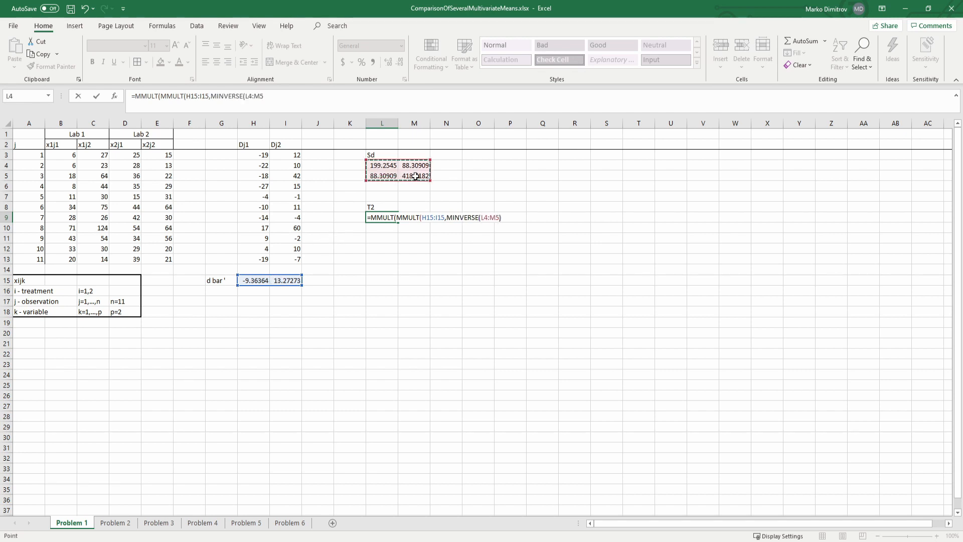
Complete the outer MMULT with TRANSPOSE(H15:I15), multiply by 11, and enter the L9 formula as an array formula
type(",tra")
key("Tab")
left_click_drag(252, 281, 278, 282)
type(")),TRANSPOSE(H15:I15")
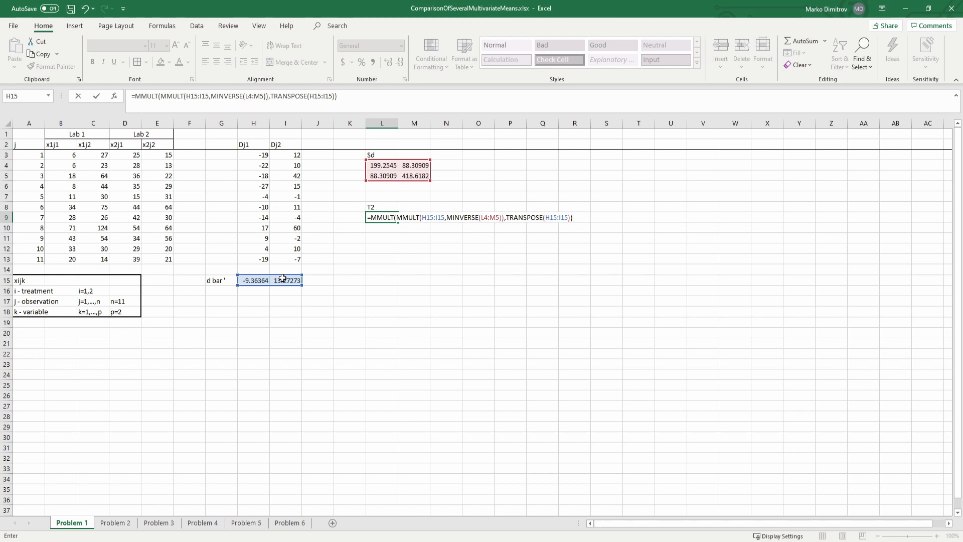
type("*11")
key("ctrl+shift+Return")
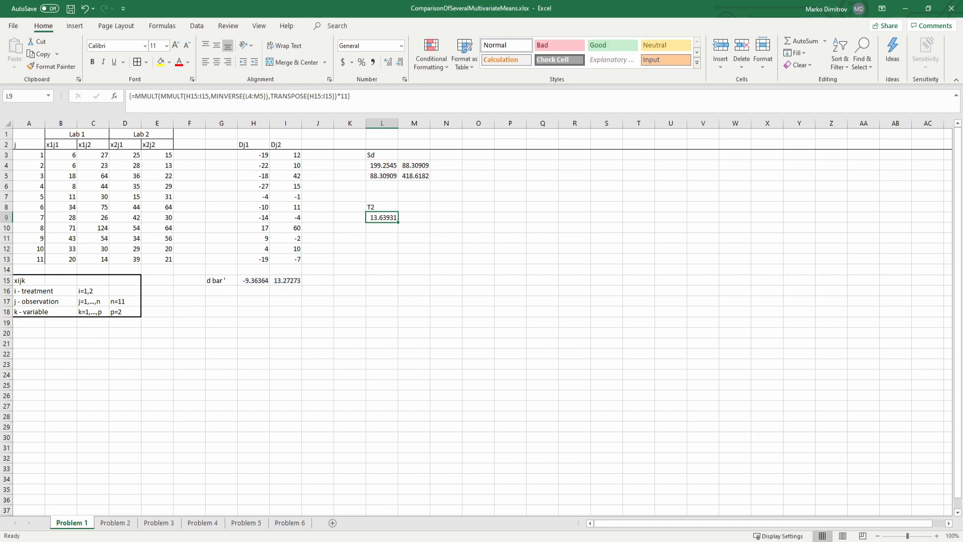
Compute the scaled T2 statistic in L10 with =L9*9/20 and save the workbook
key("alt+Tab")
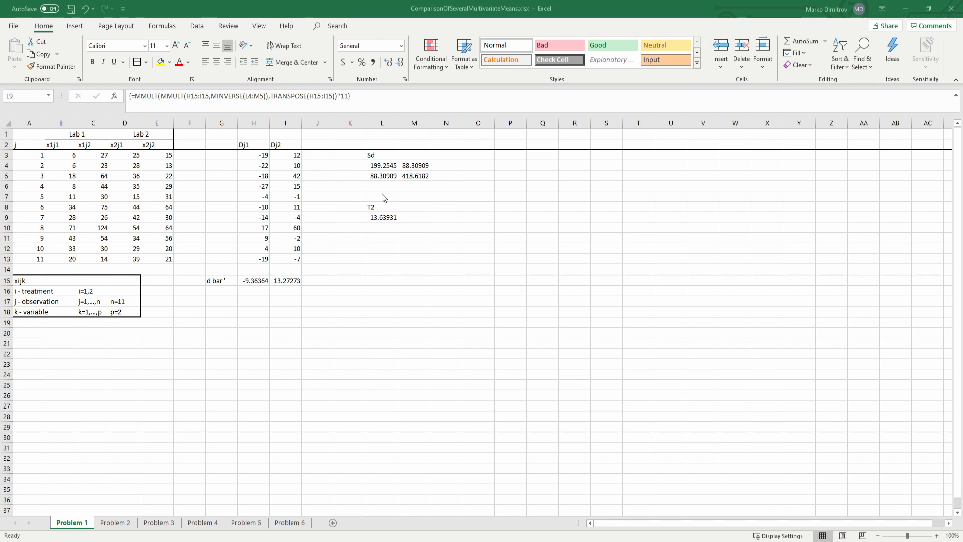
left_click(391, 227)
type("=")
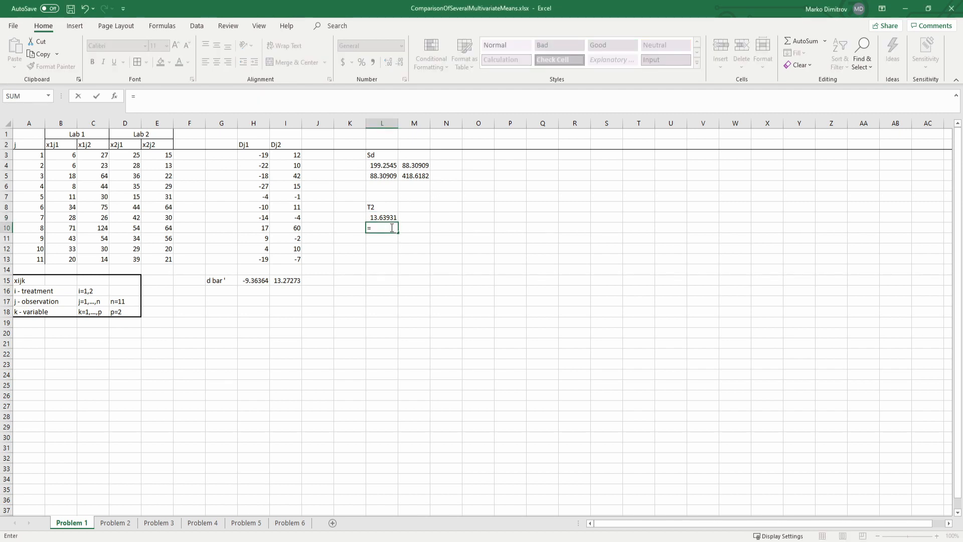
key("Up")
type("&")
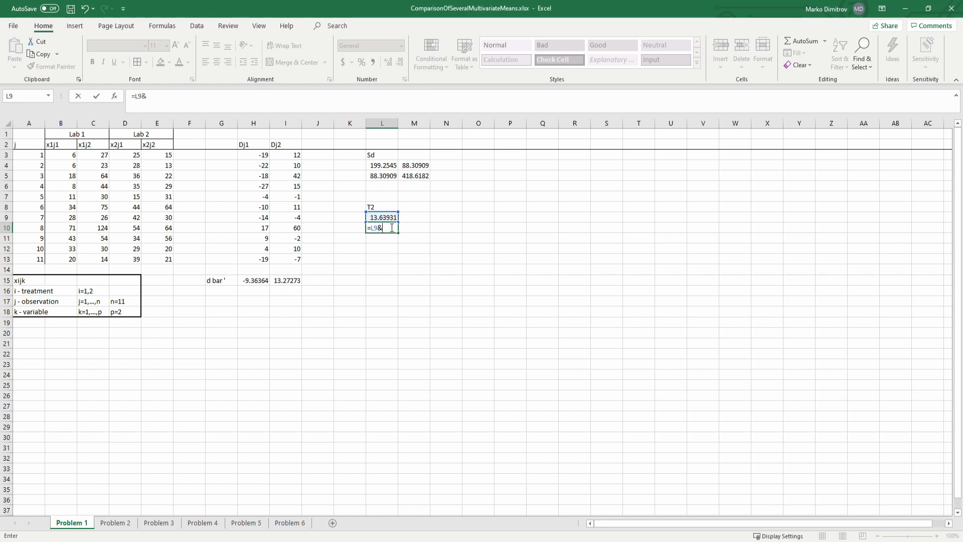
key("BackSpace")
type("*9/20")
key("Return")
key("ctrl+s")
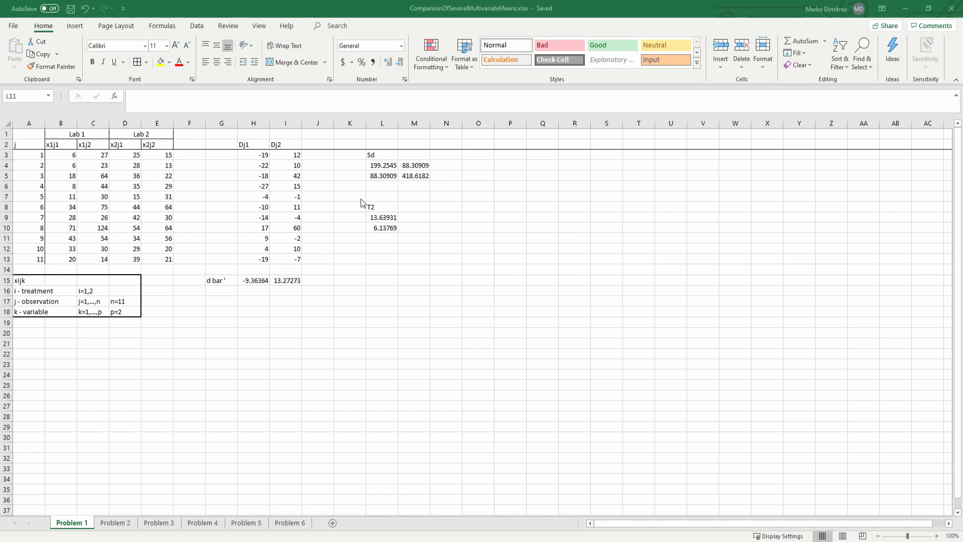
Replace the 9/20 factor in L10 with (11-2)/((11-1)*2) and enter it as an array formula
left_click(383, 230)
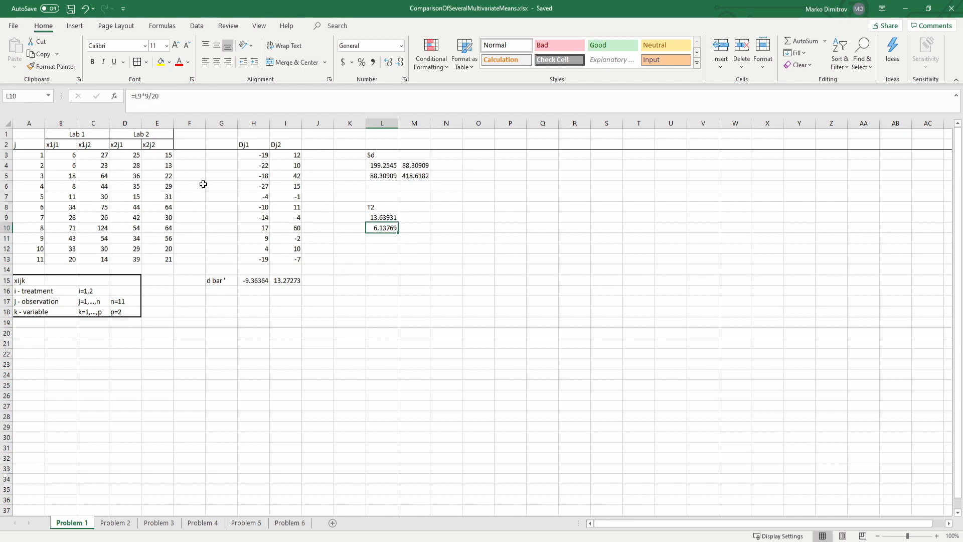
left_click(179, 99)
key("BackSpace")
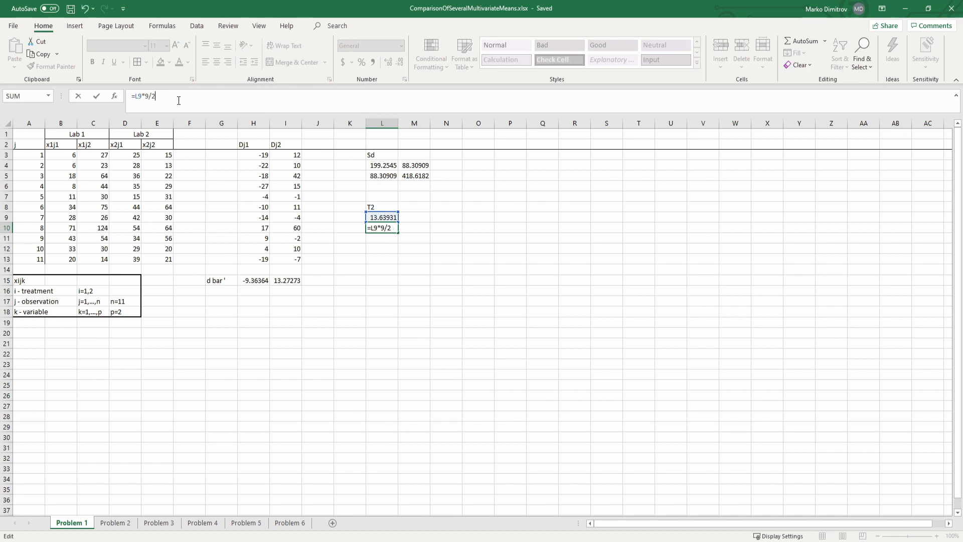
key("BackSpace")
key("BackSpace")
key("BackSpace")
type("(11-2)/((11-1)*2)")
key("ctrl+shift+Return")
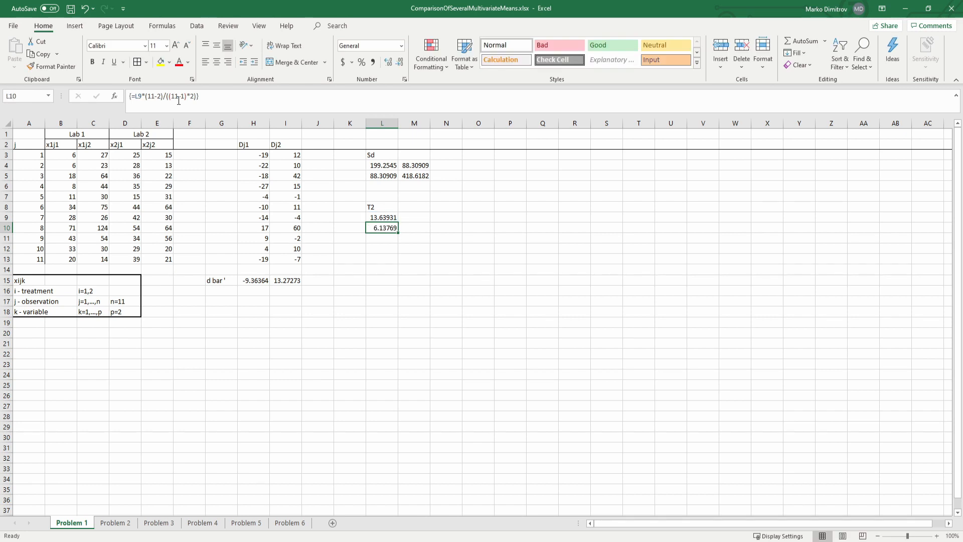
key("Up")
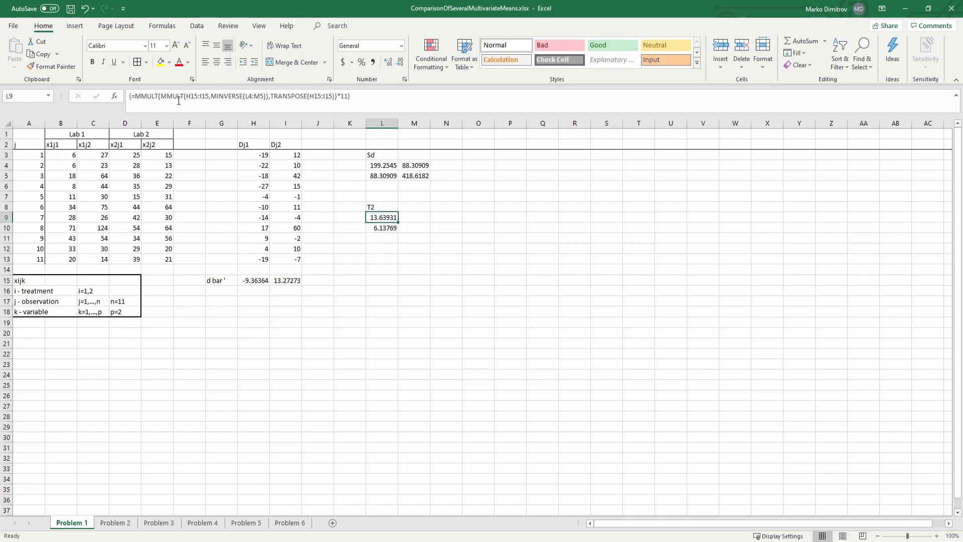
key("Down")
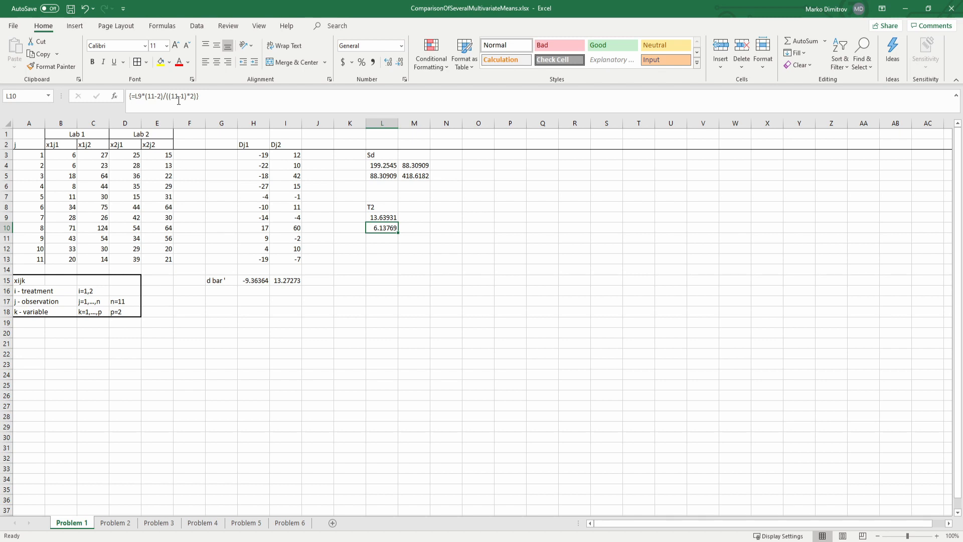
left_click(215, 96)
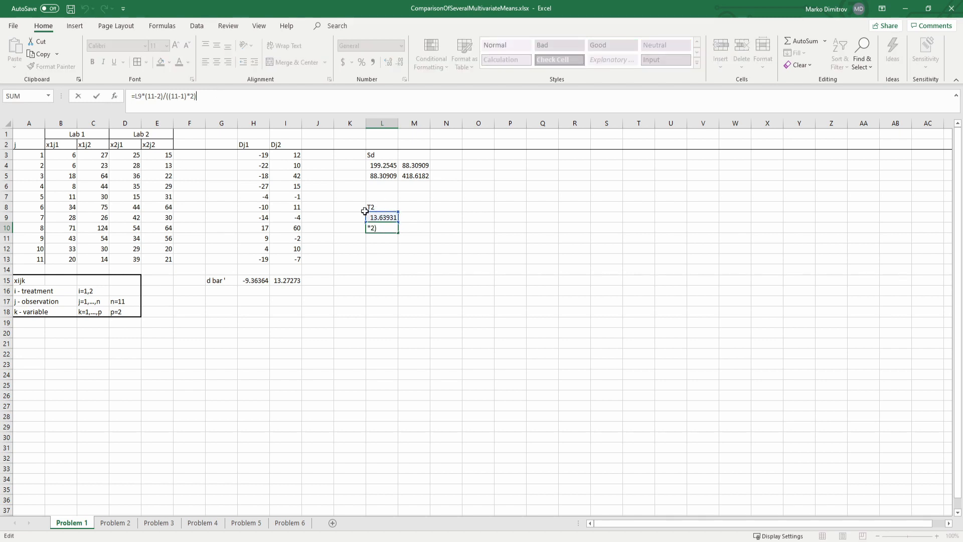
key("ctrl+shift+Return")
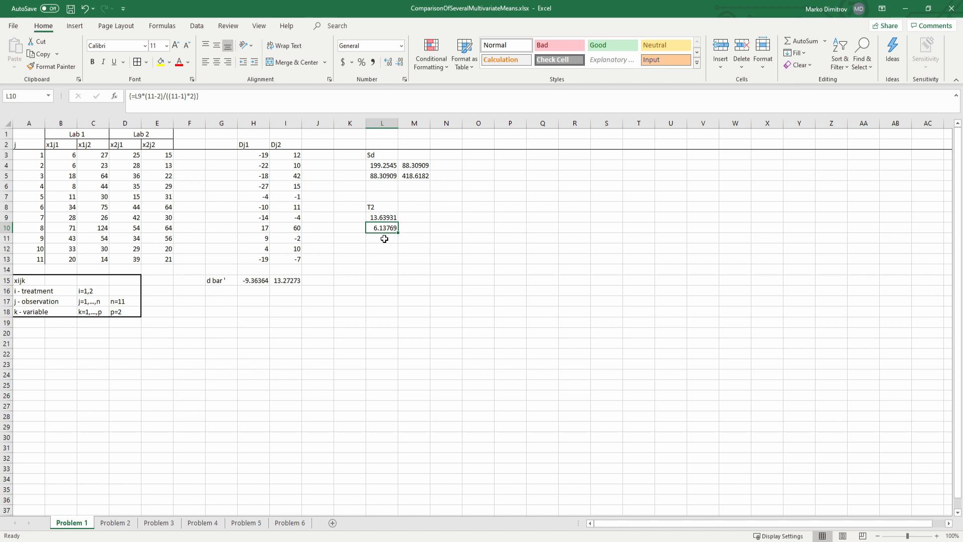
Compute the critical F value in N10 with the array formula =F.INV.RT(0.05,2,11-2)
left_click(423, 230)
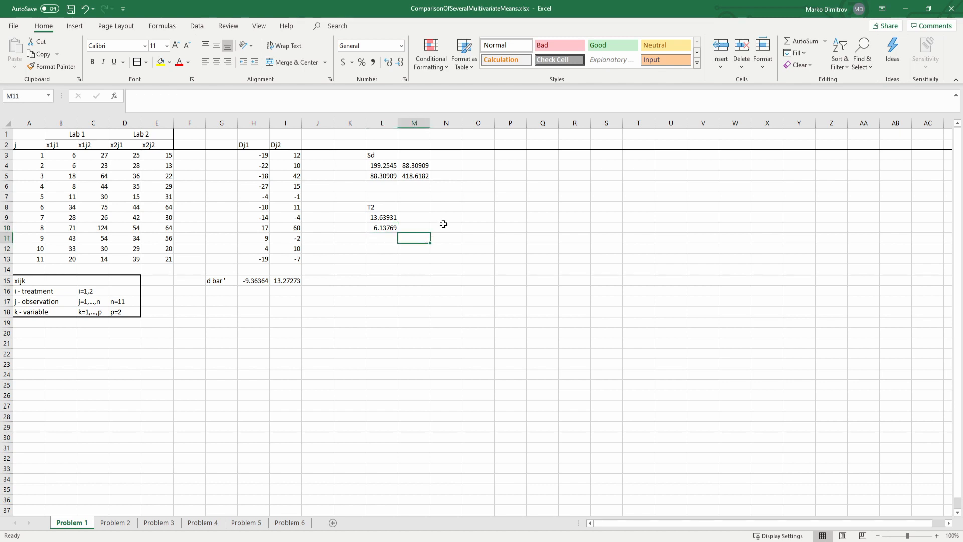
left_click(444, 224)
type("=fin")
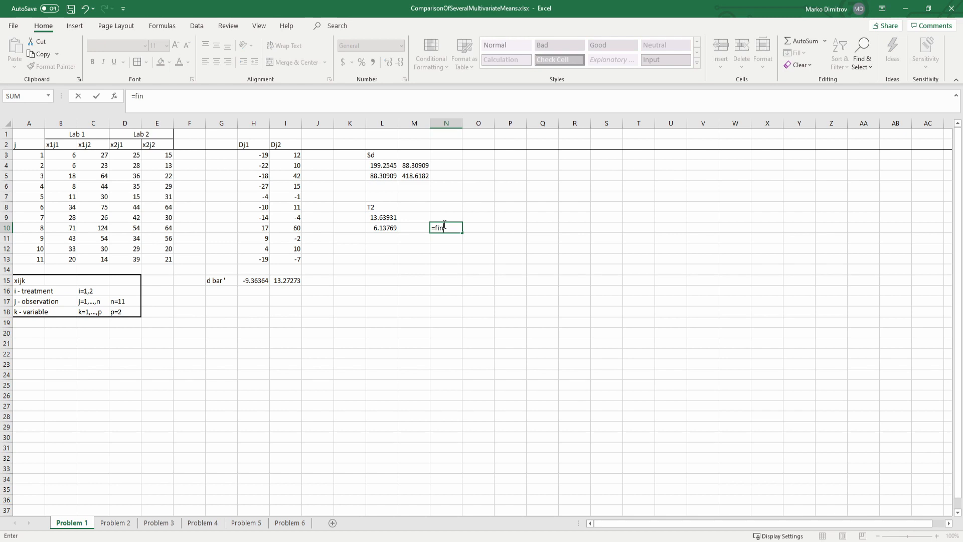
key("BackSpace")
key("BackSpace")
key("Tab")
type("0.05,2,11-2")
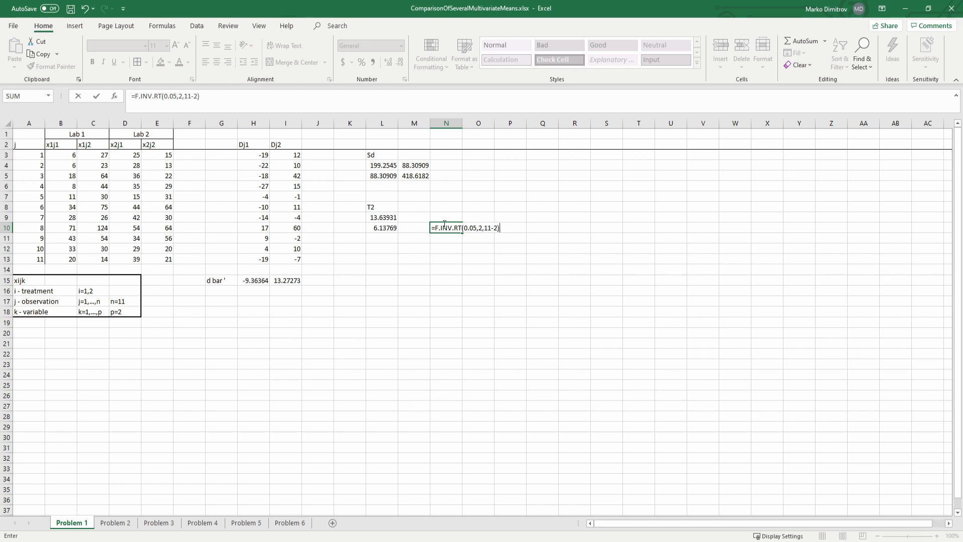
key("ctrl+shift+Return")
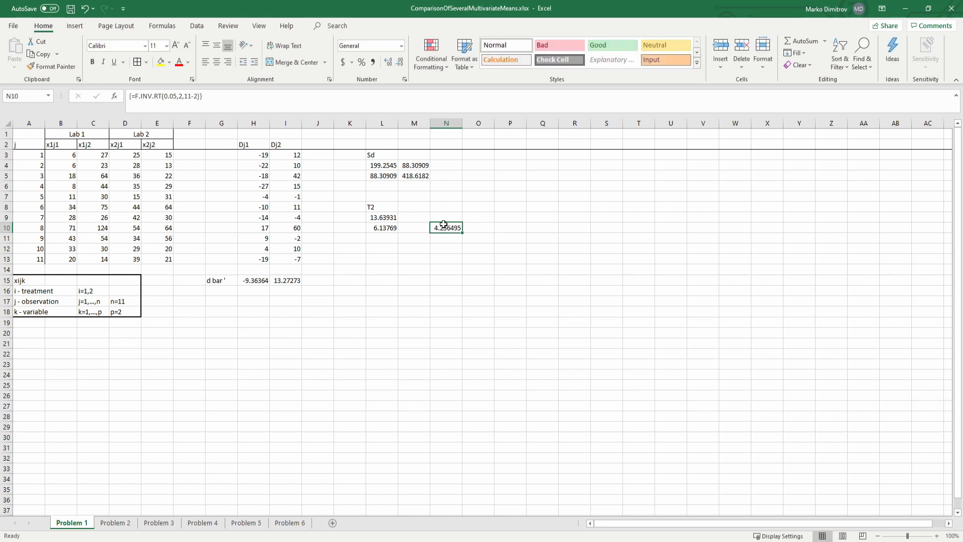
Enter ">" in M10 between the scaled statistic and the critical value, then select L10
key("Left")
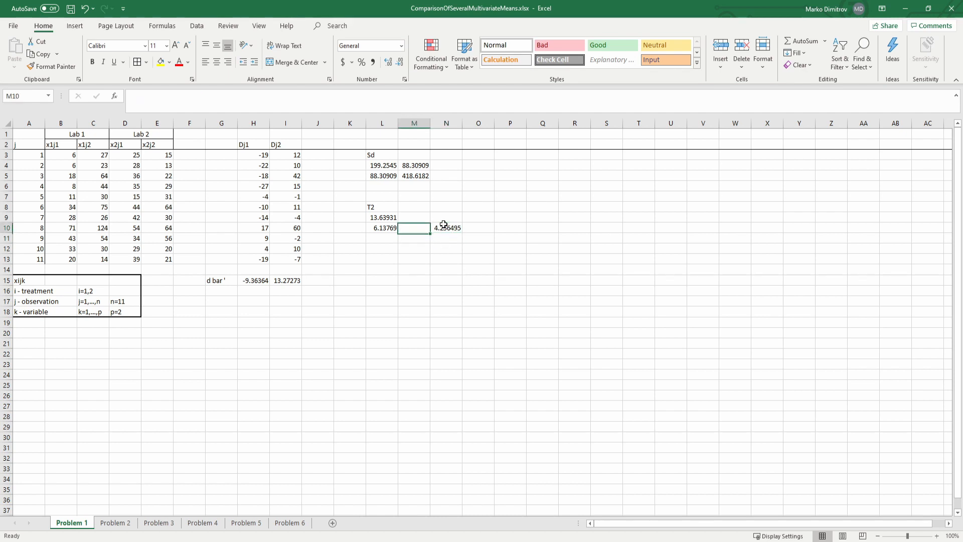
type(">")
key("Return")
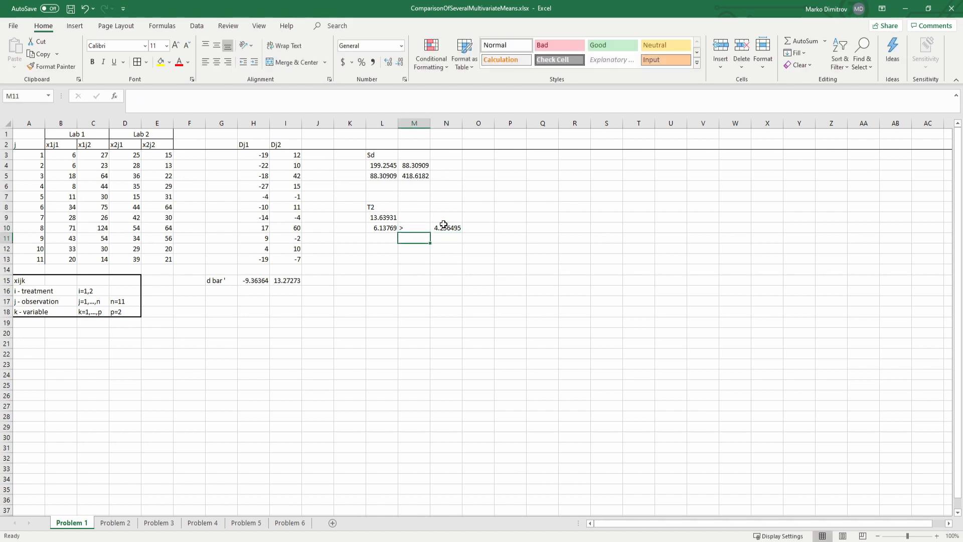
key("Up")
key("Left")
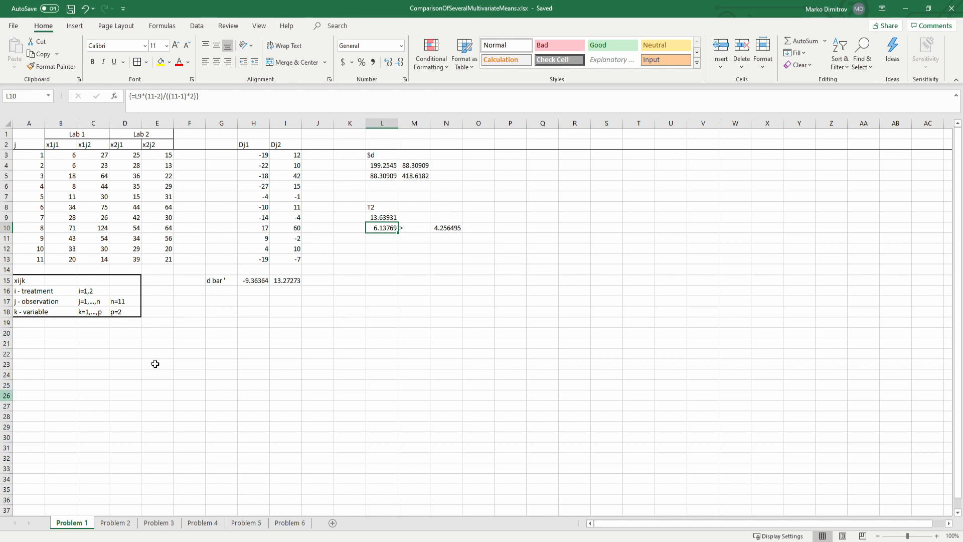
Enter the heading "Simultaneous" in L13, below the T2 results, and save the workbook
key("alt+Tab")
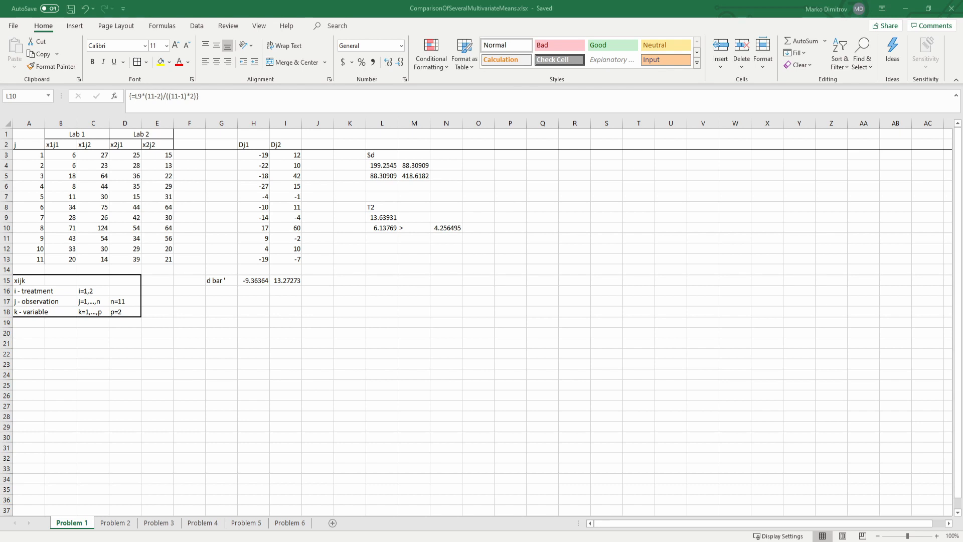
left_click(392, 250)
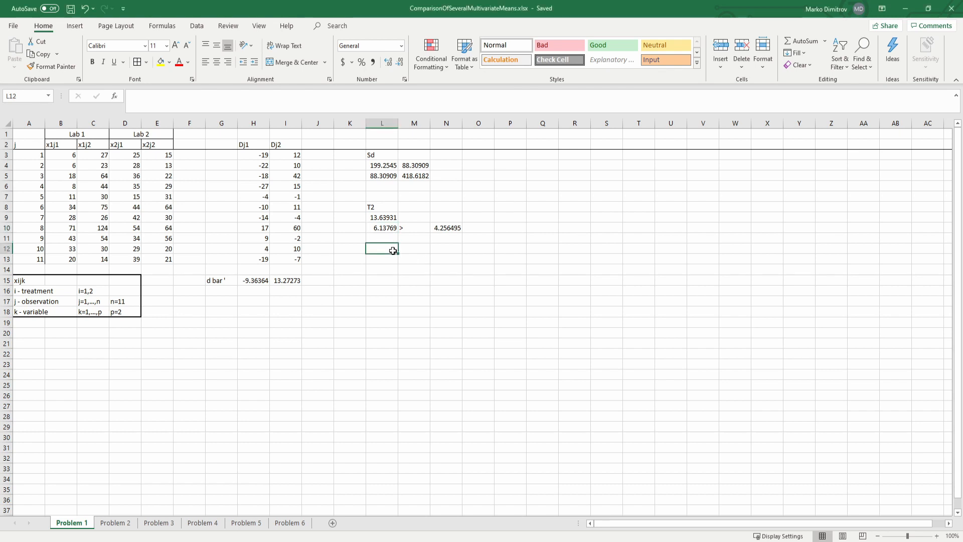
double_click(387, 259)
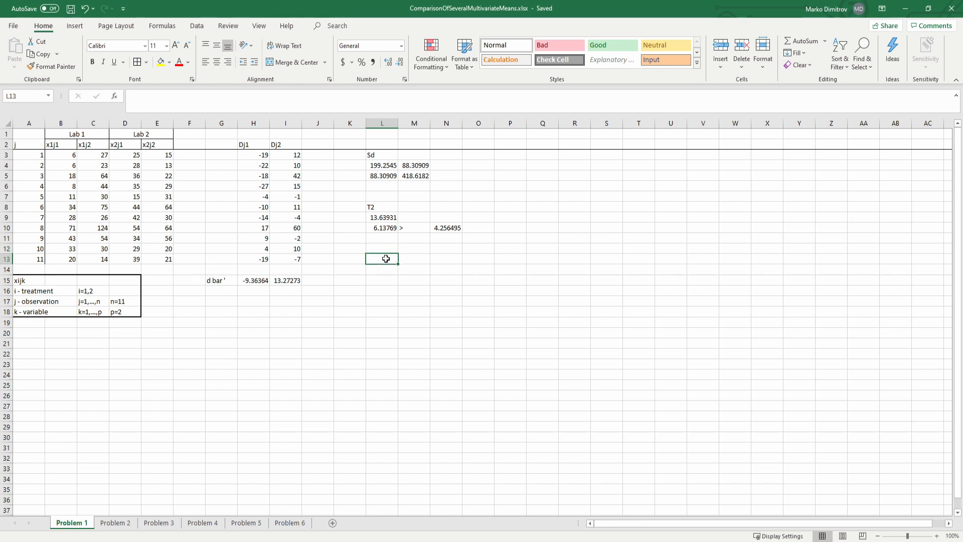
type("Simul")
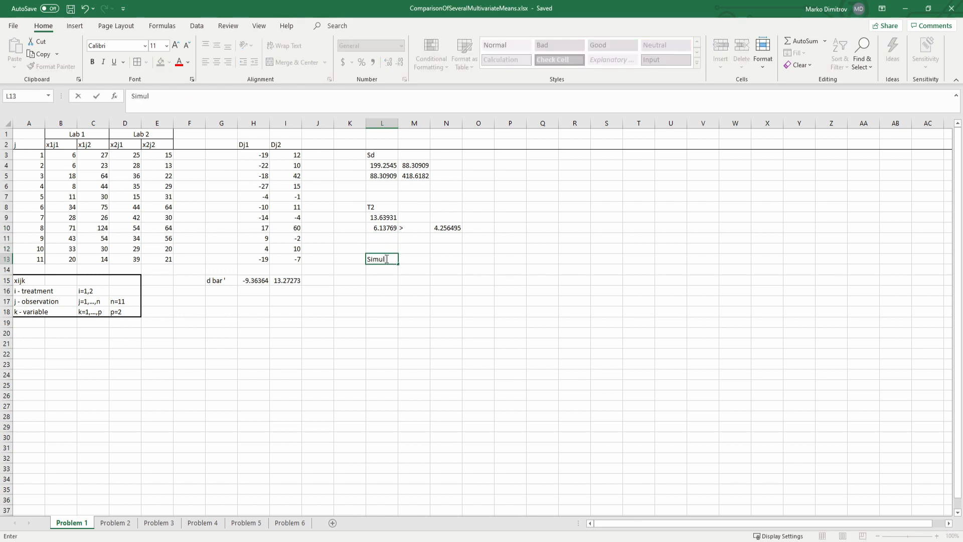
type("taneous")
key("Tab")
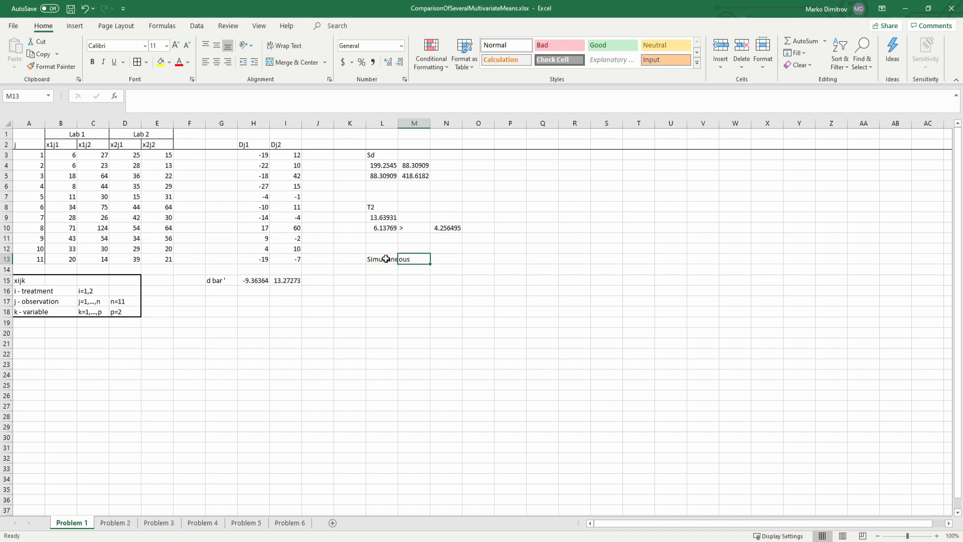
key("ctrl+s")
key("Return")
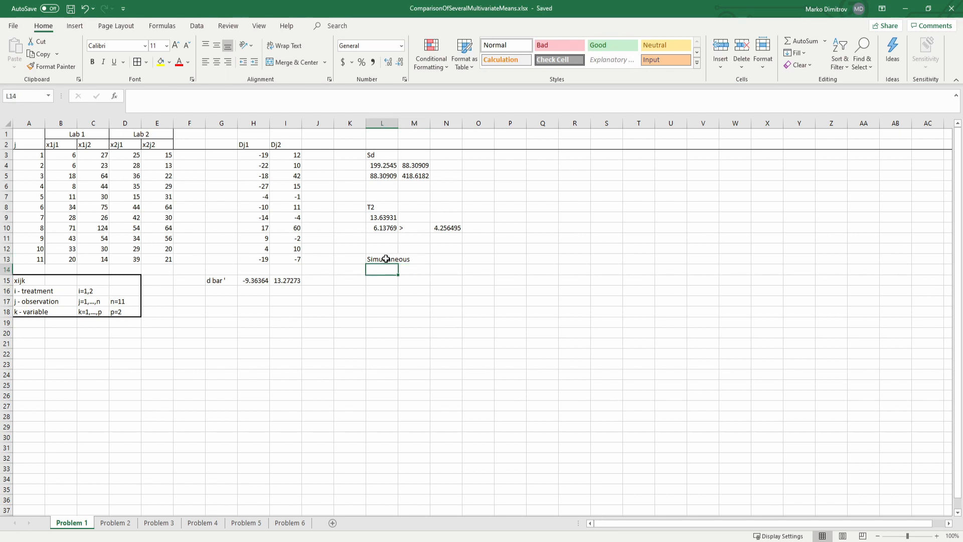
Label cell P9 "c" for the critical constant of the intervals
key("Up")
key("Right")
key("Right")
key("Right")
key("Right")
key("Right")
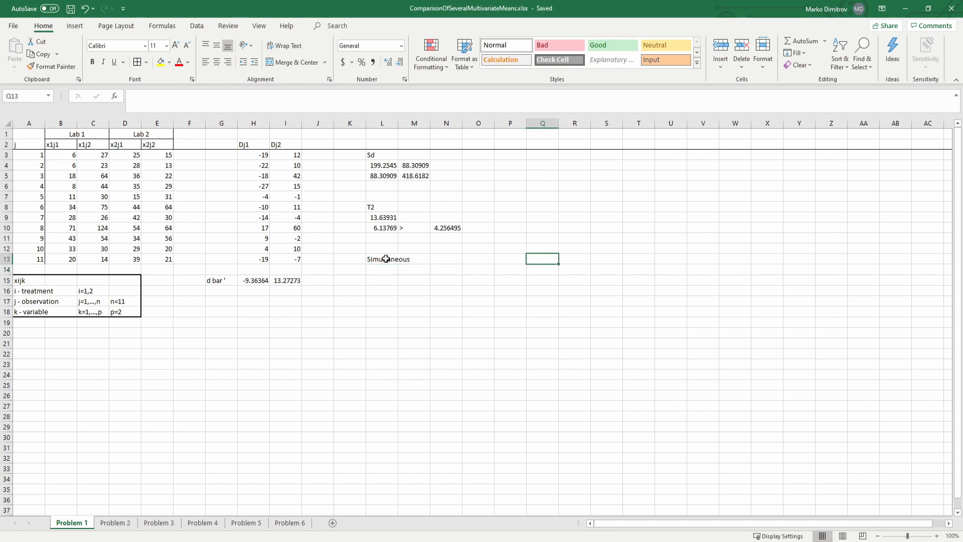
key("Up")
key("Up")
key("Up")
key("Left")
key("Up")
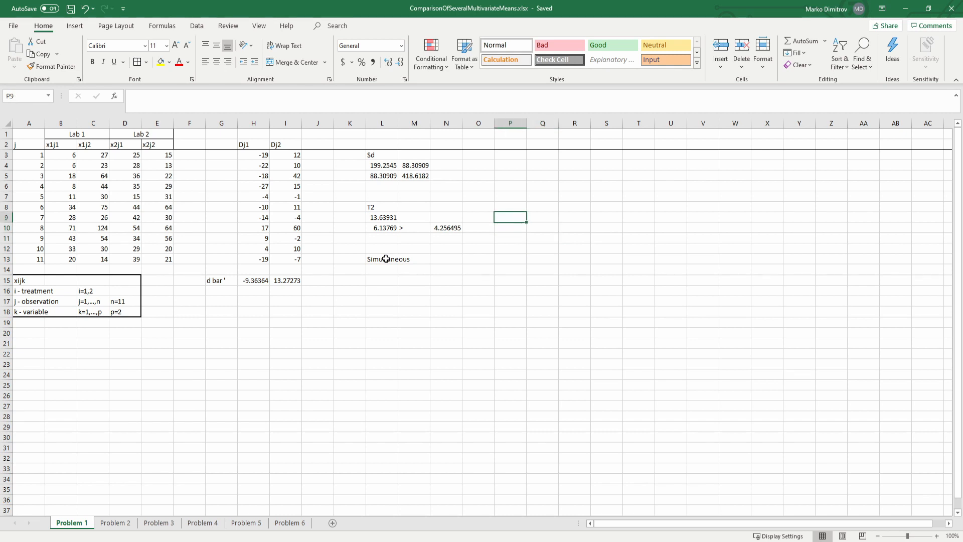
type("c")
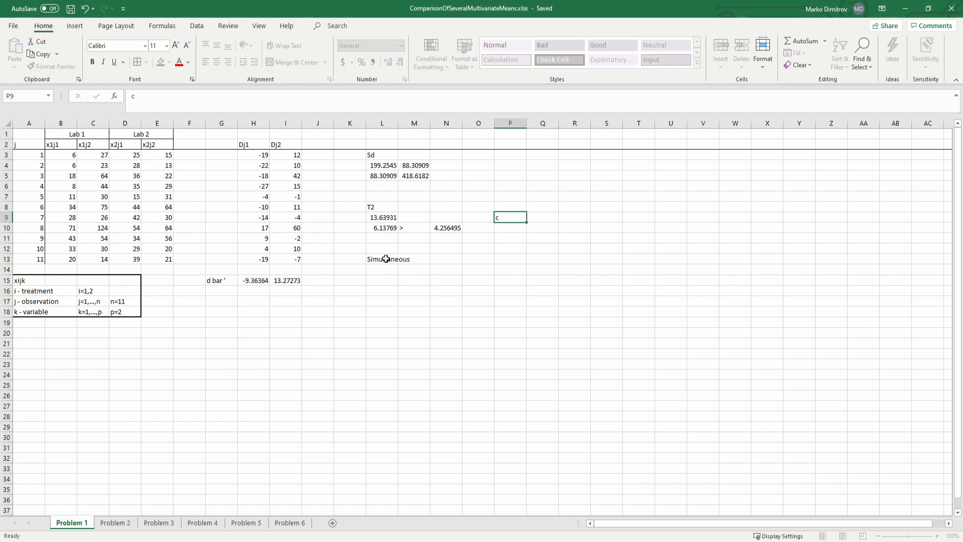
key("Tab")
Compute the constant c in Q9 with =SQRT(2*(11-1)/(11-2)*N10)
type("=SQRT(")
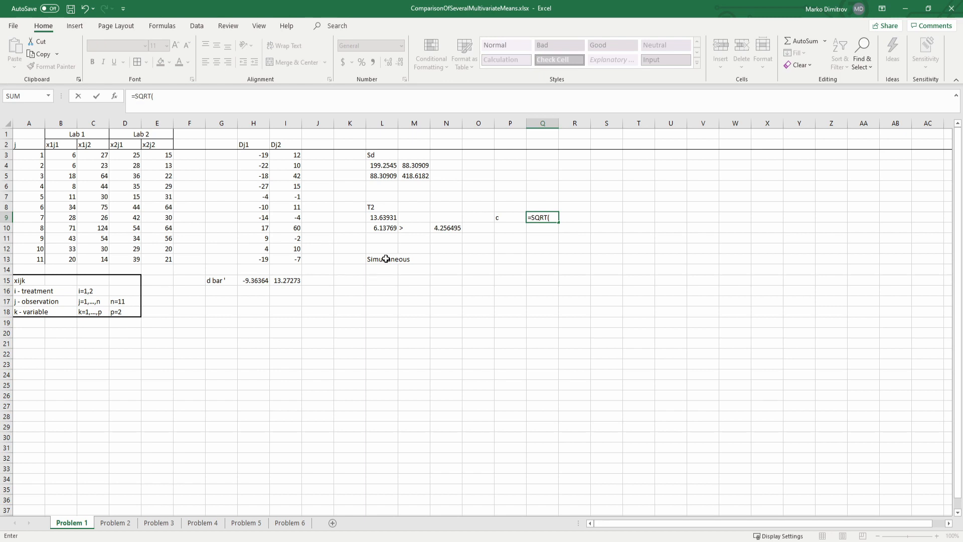
type("2*(11-1)/(11-2)*")
left_click(448, 228)
type(")")
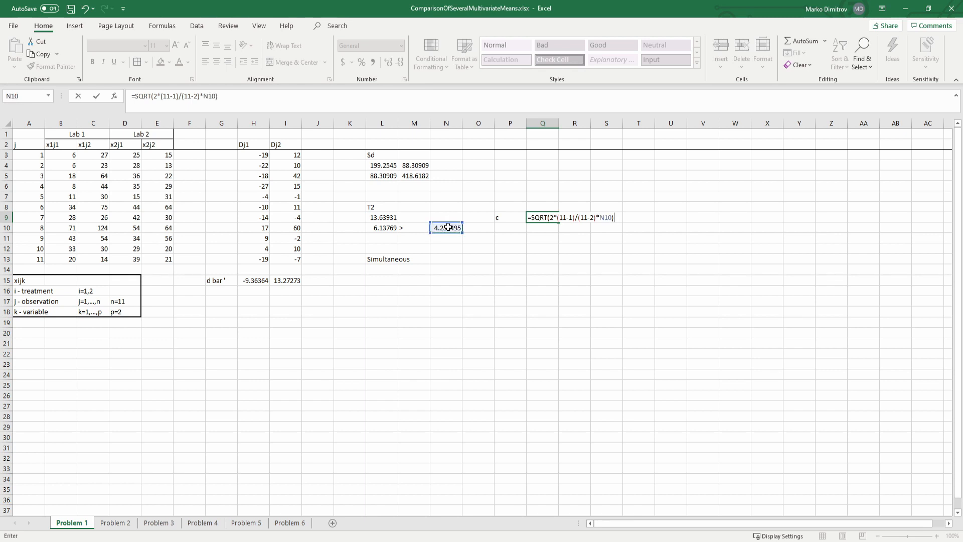
key("Return")
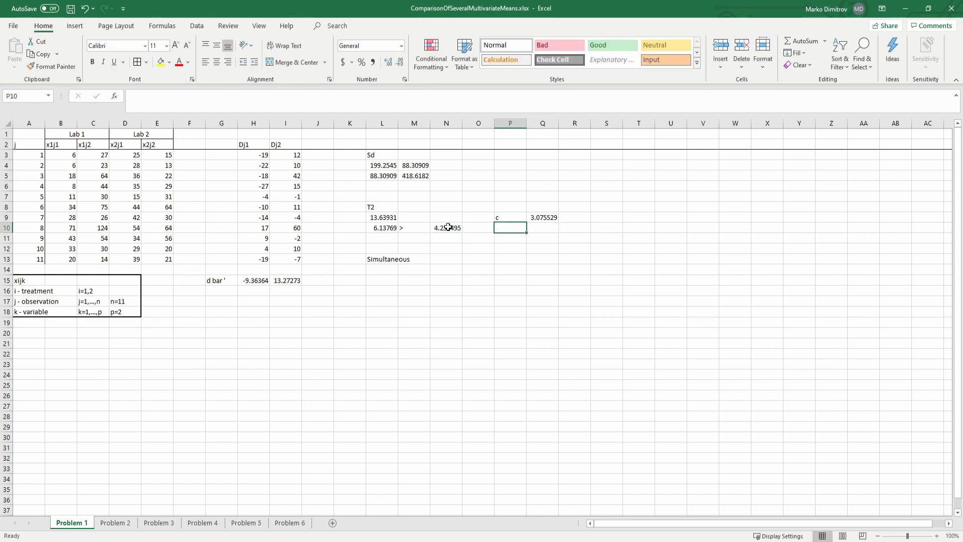
key("Up")
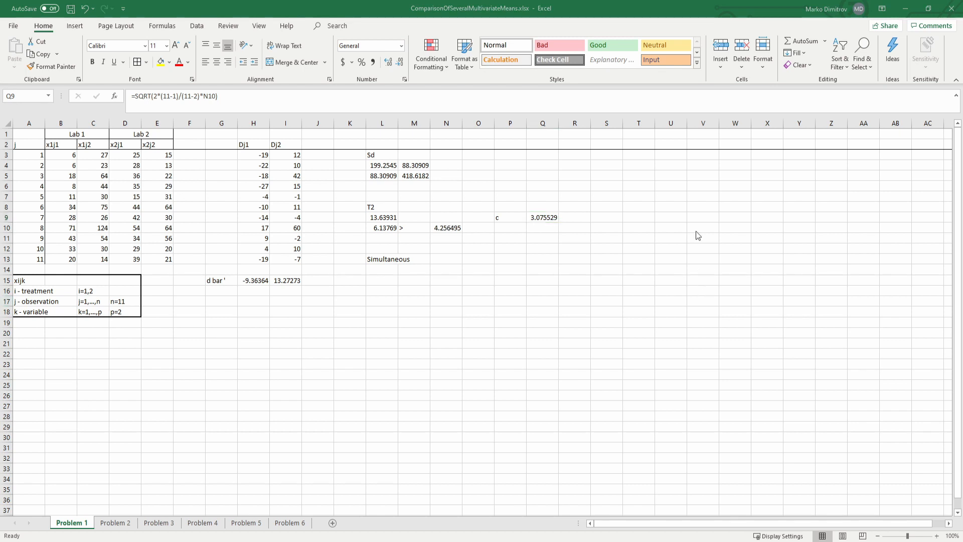
Compute the standard error of the first mean difference in S8 as the square root of L4/11
left_click(586, 217)
left_click(603, 207)
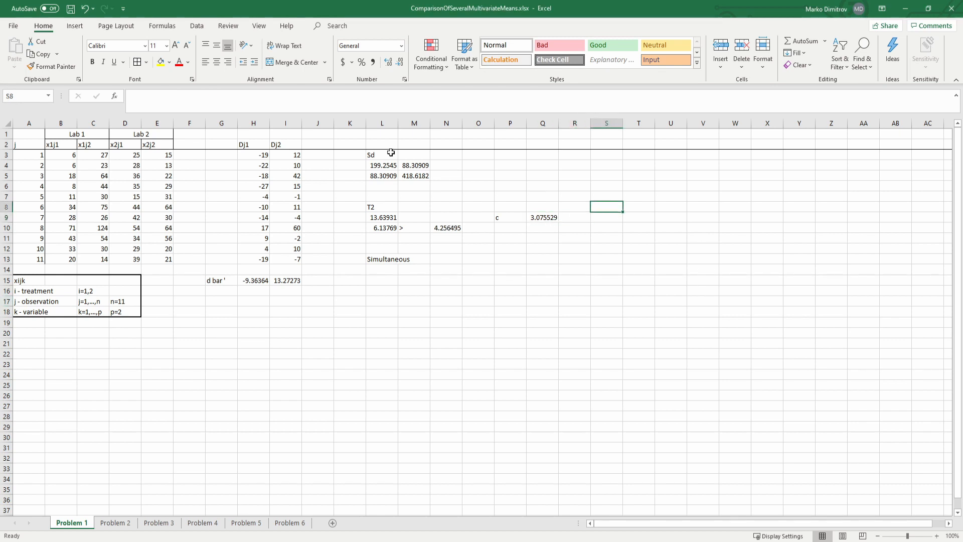
type("=w123")
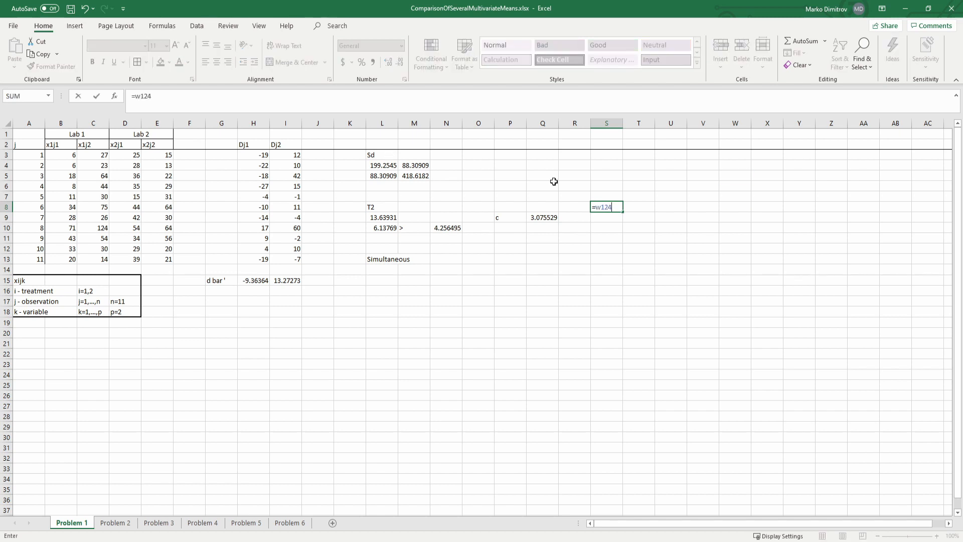
key("BackSpace")
key("BackSpace")
key("BackSpace")
key("BackSpace")
type("=w")
key("BackSpace")
key("BackSpace")
type("sq")
left_click(374, 165)
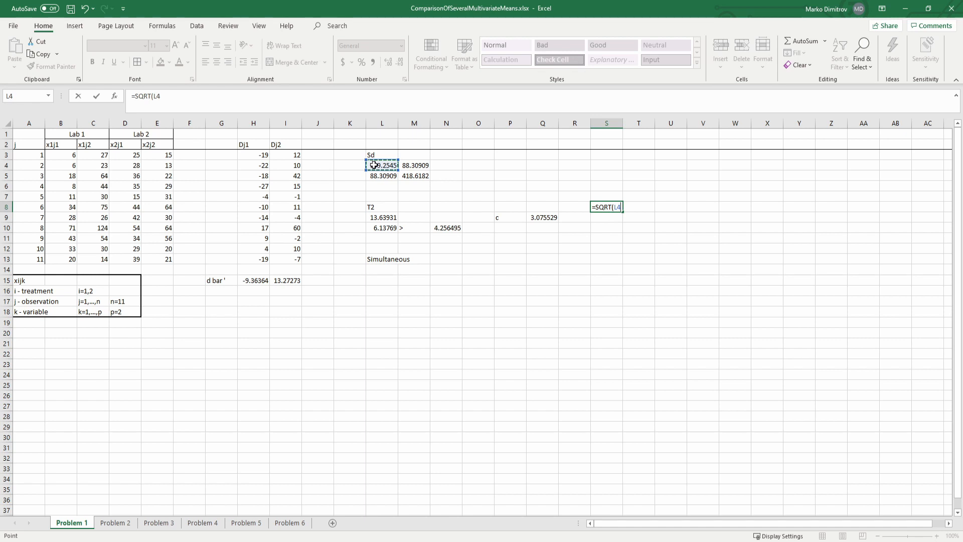
type("/11")
key("Return")
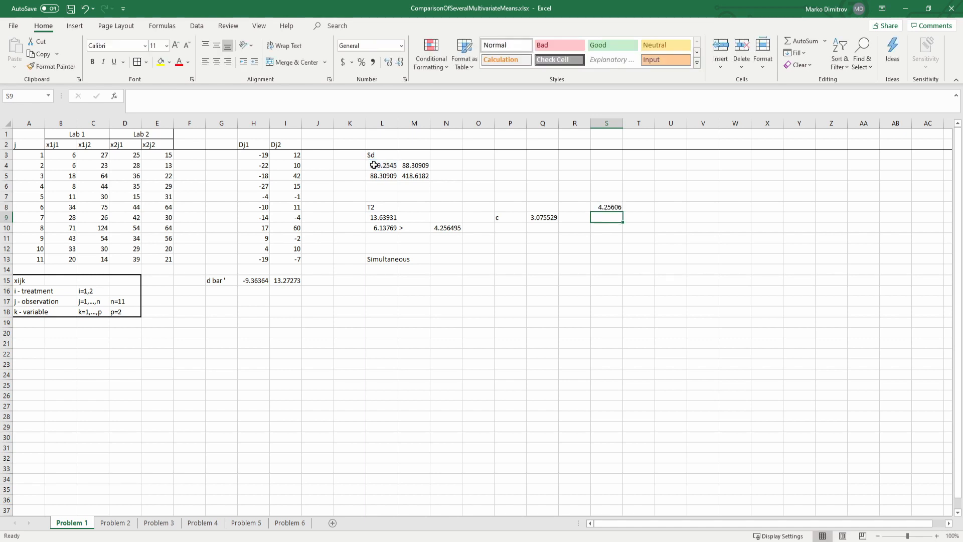
Compute the standard error of the second mean difference in S9 as the square root of M5/11 and save the workbook
type("=s")
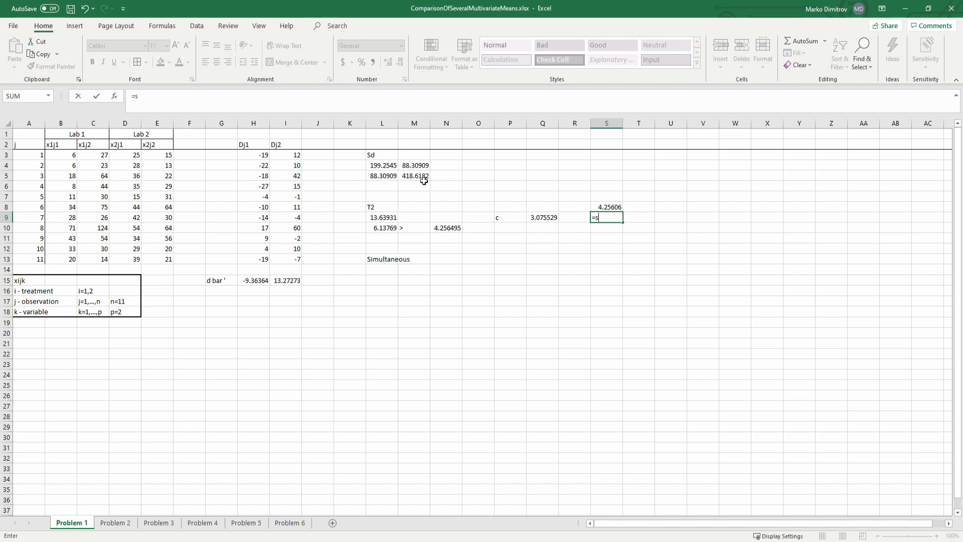
type("qr")
key("Tab")
left_click(424, 184)
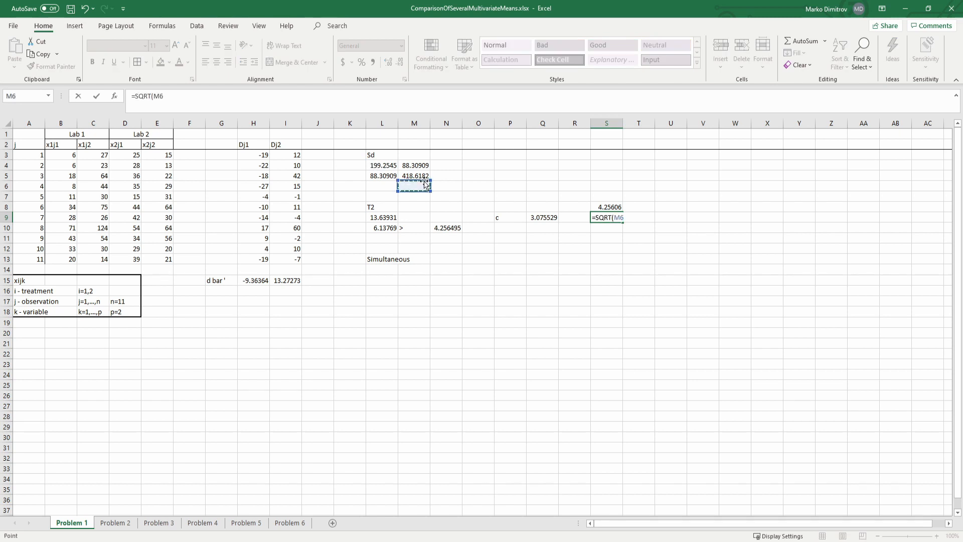
left_click(424, 175)
type("/11")
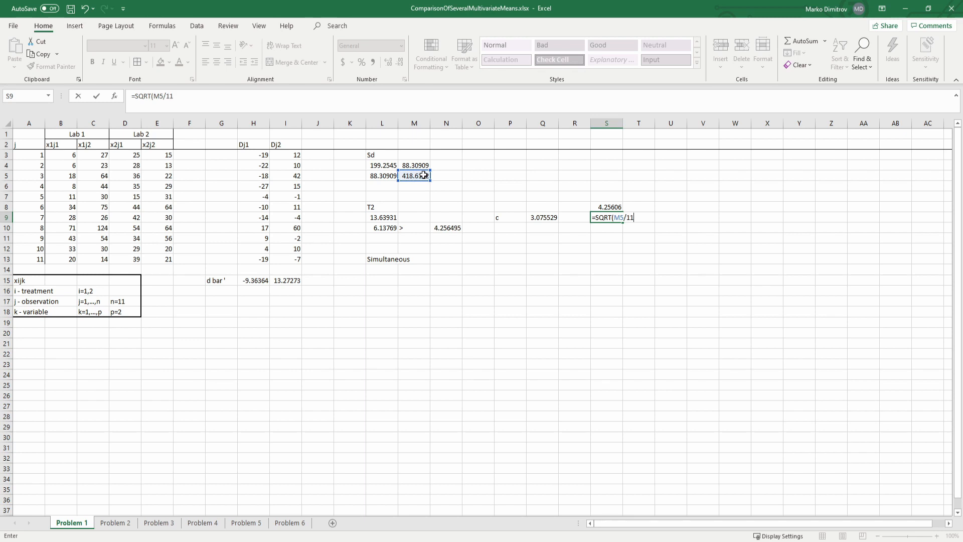
key("Return")
key("ctrl+s")
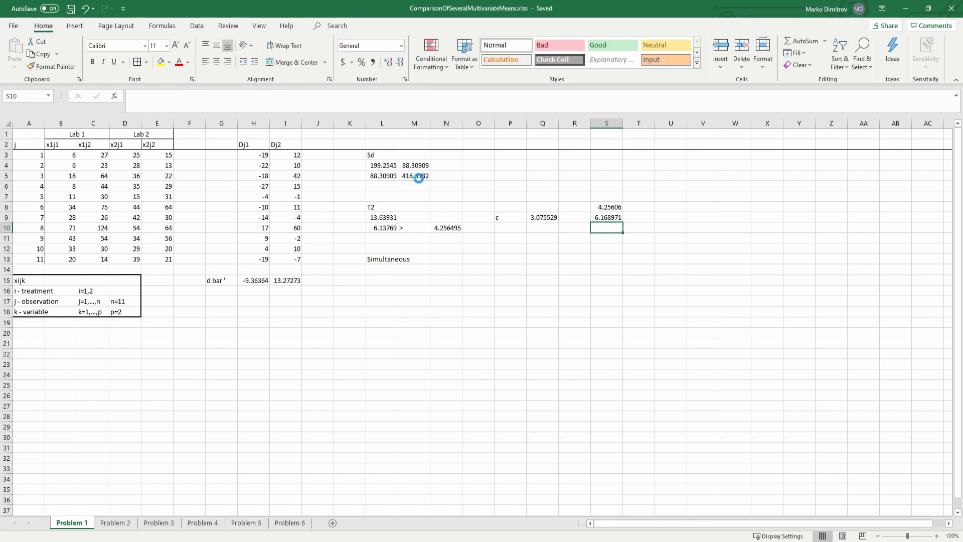
Compute the lower simultaneous limits in L14:L15 with the array formula =TRANSPOSE(H15:I15)-Q9*S8:S9
left_click(366, 272)
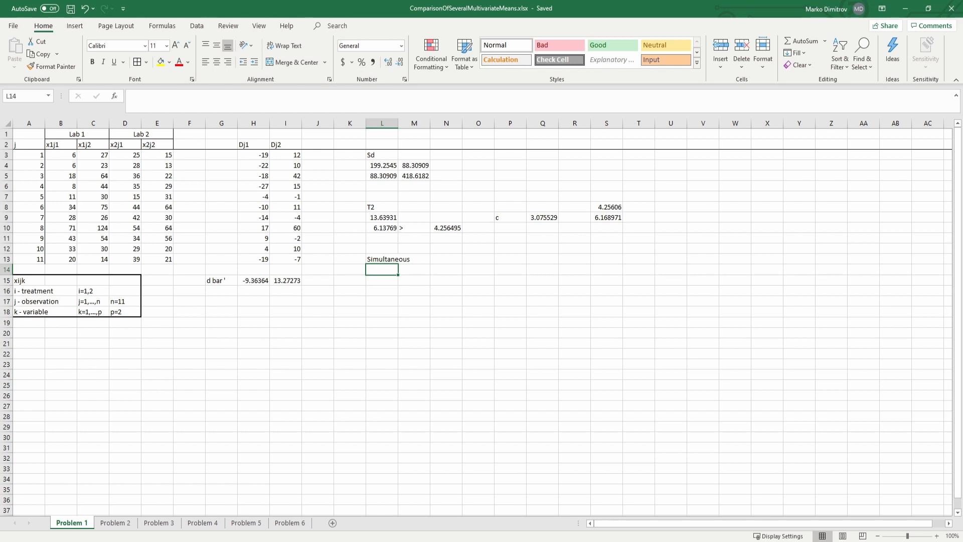
left_click(377, 283, "shift")
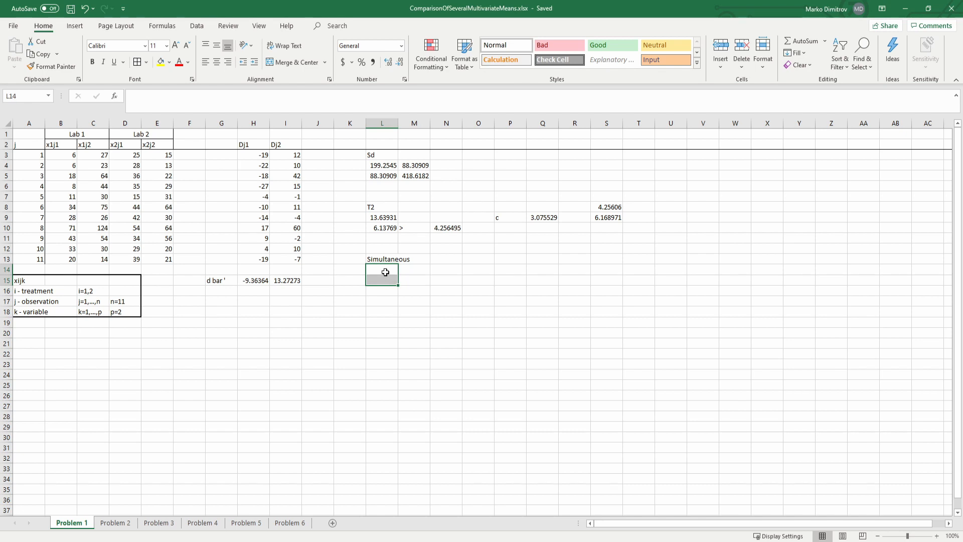
type("=")
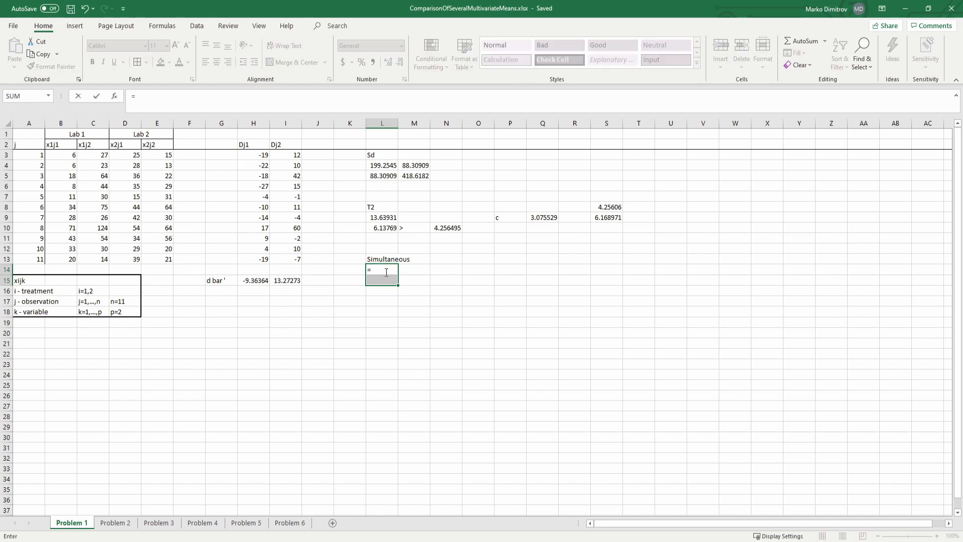
type("tra")
key("Tab")
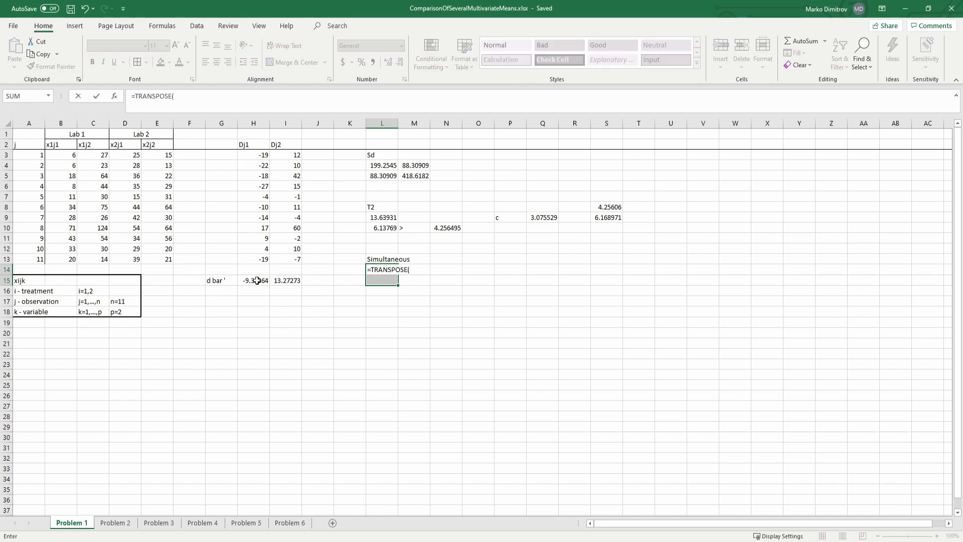
left_click_drag(247, 282, 279, 282)
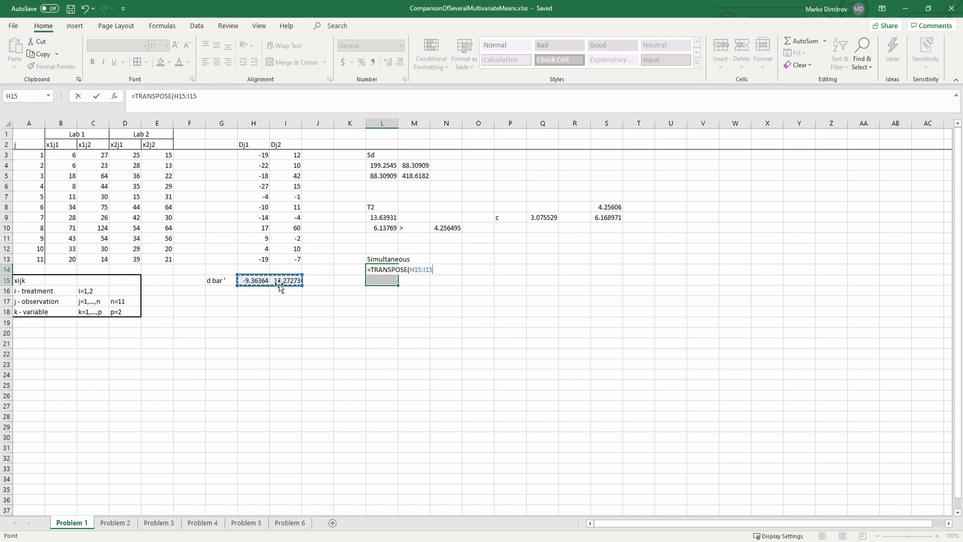
type(")")
type("-")
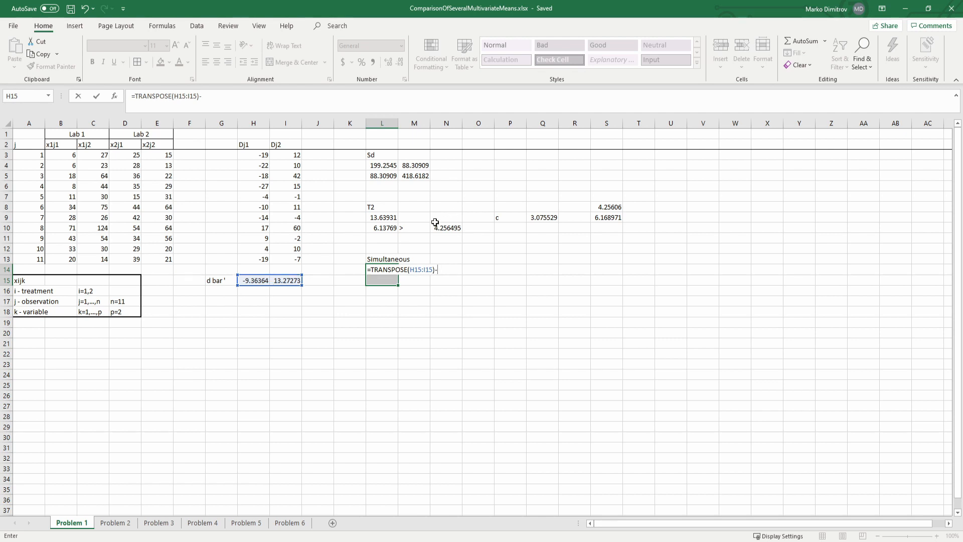
left_click(546, 218)
type("*")
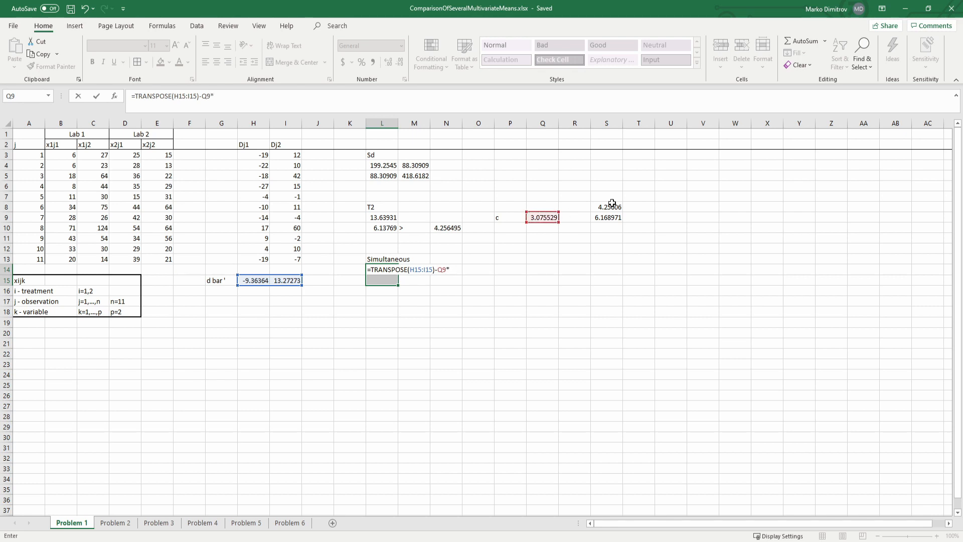
left_click_drag(611, 204, 611, 217)
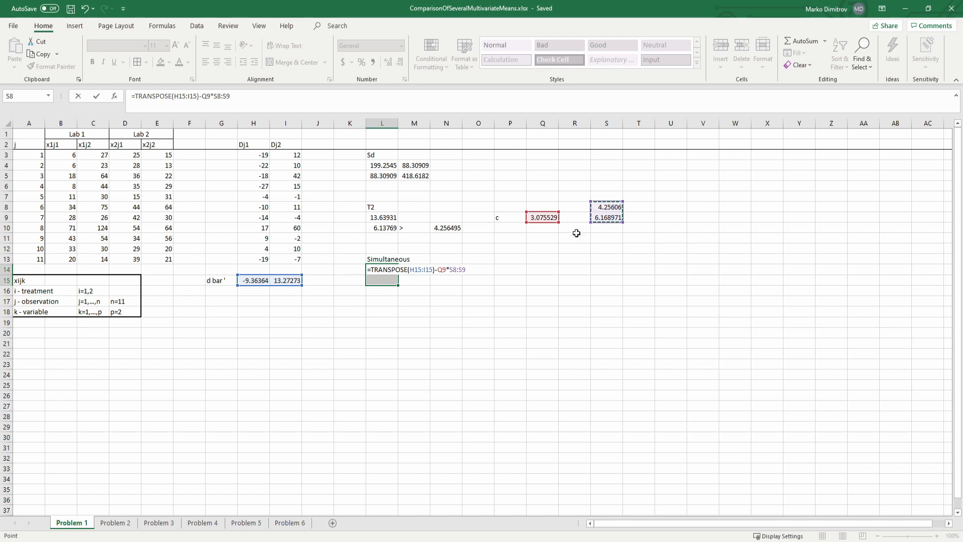
left_click(263, 104)
key("ctrl+shift+Return")
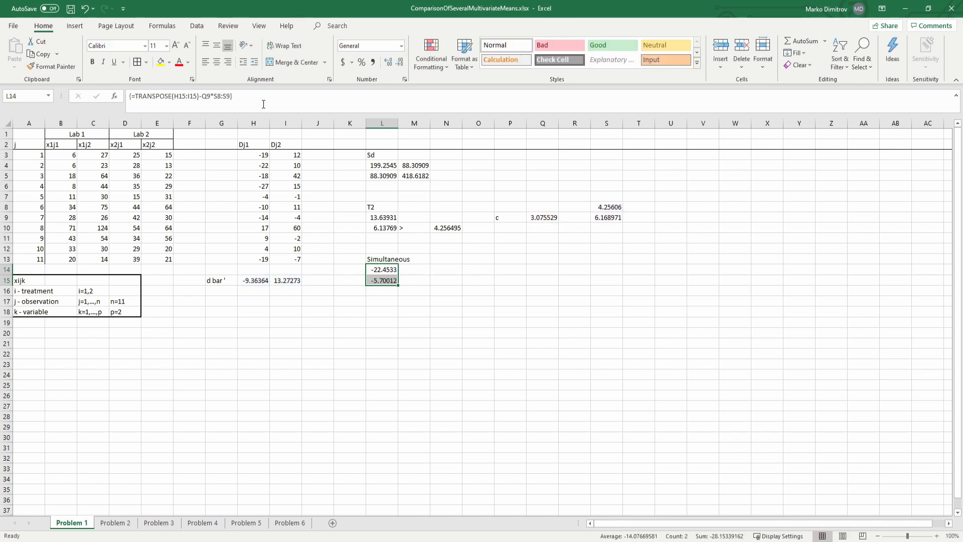
left_click_drag(398, 285, 404, 286)
left_click(407, 270)
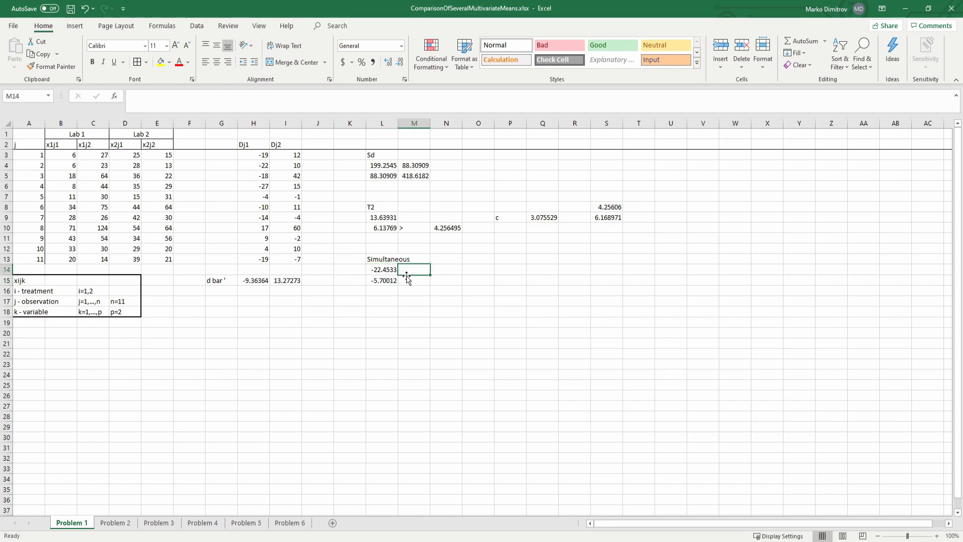
type("=")
key("Escape")
key("shift+Down")
type("=")
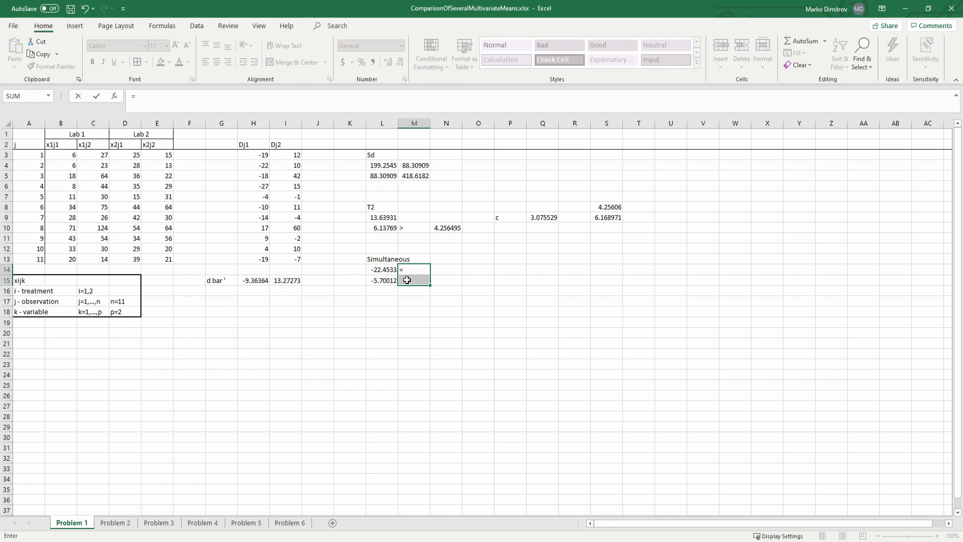
key("Escape")
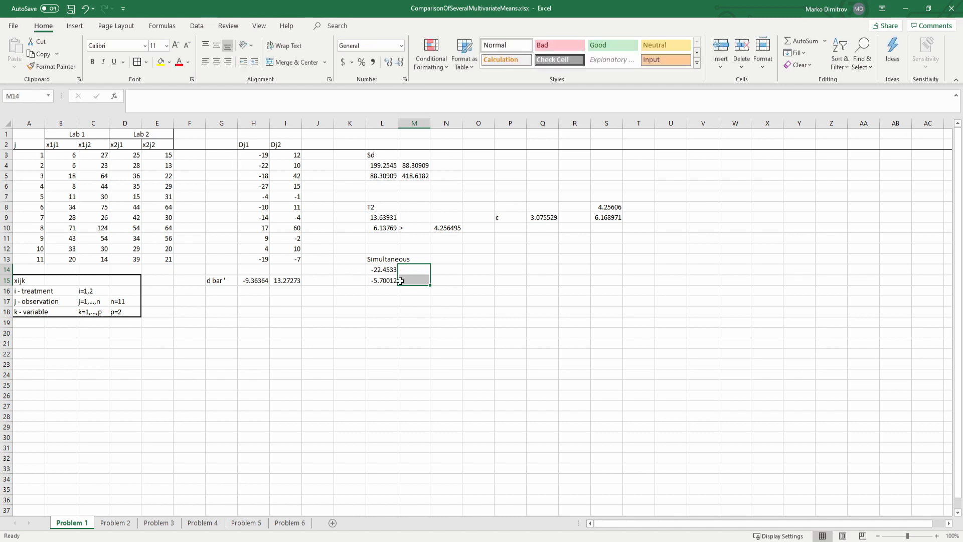
Copy the lower-limit array formula from L14:L15 into M14:M15
left_click_drag(384, 269, 384, 280)
key("ctrl+c")
left_click(422, 269)
key("ctrl+v")
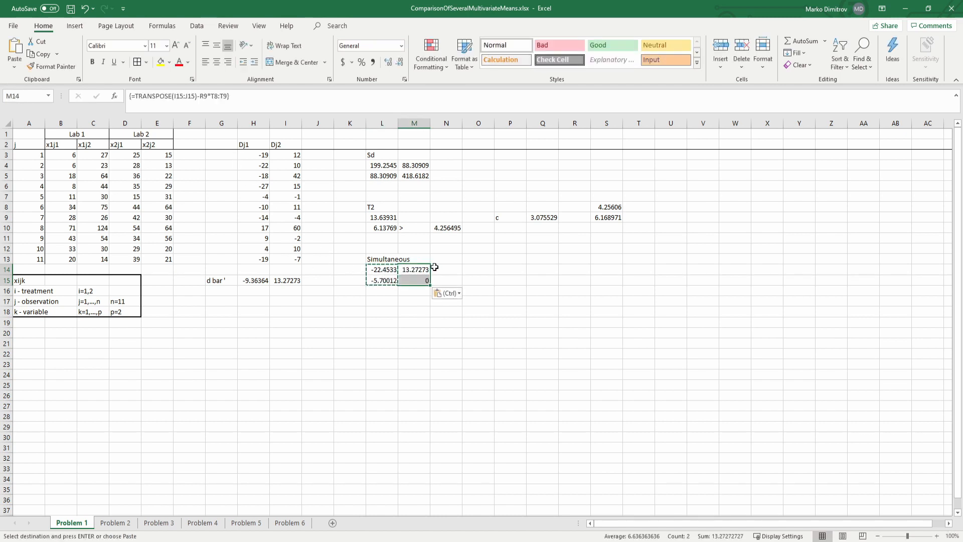
left_click(246, 96)
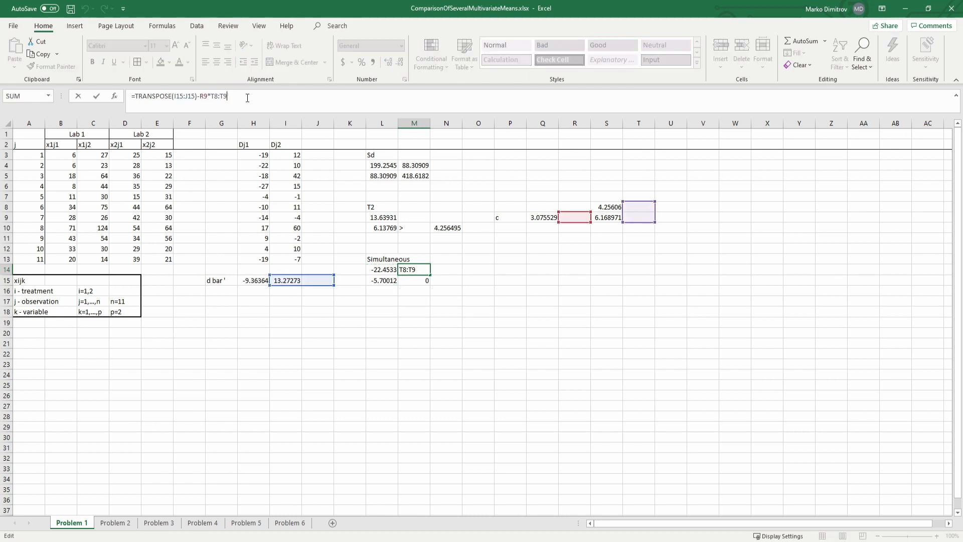
left_click_drag(299, 279, 258, 279)
left_click_drag(644, 201, 534, 211)
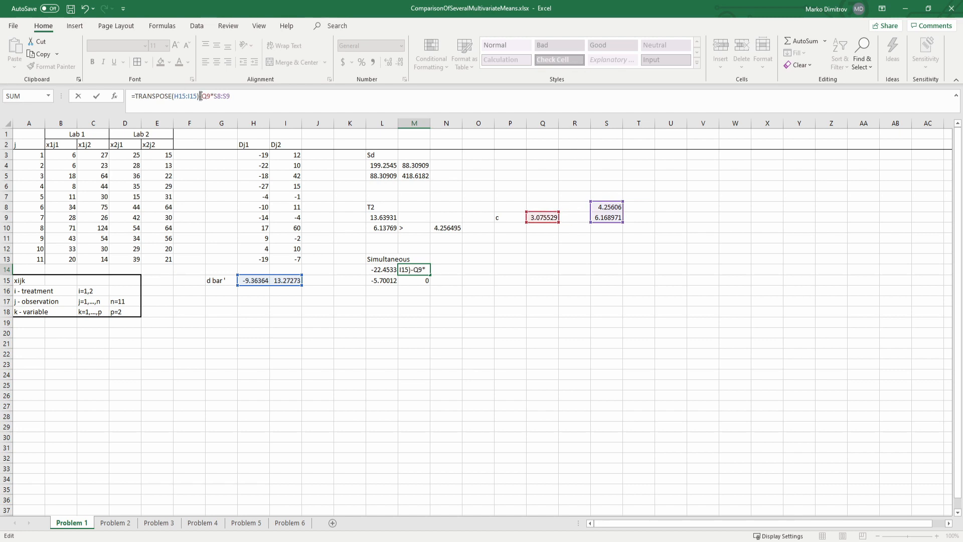
left_click(201, 96)
key("BackSpace")
type("+")
key("ctrl+shift+Return")
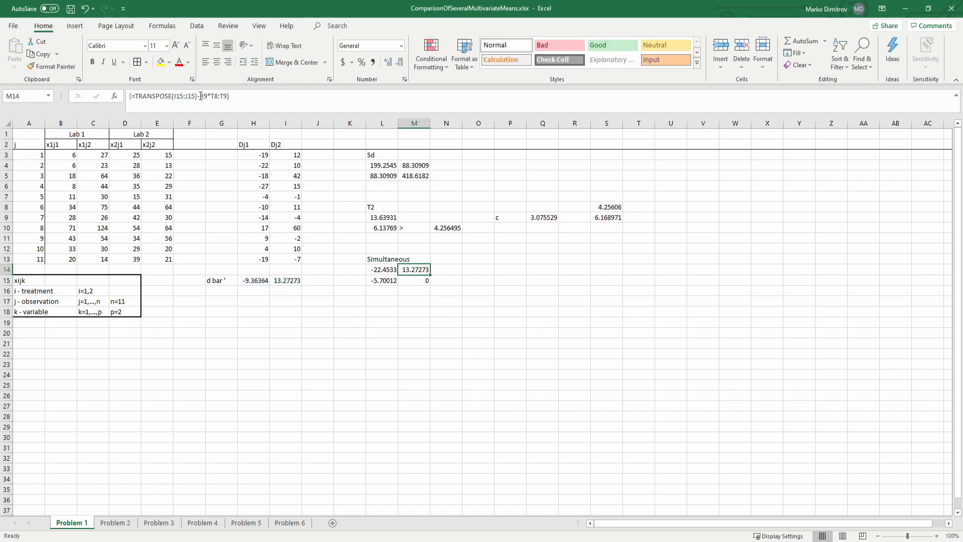
left_click(200, 95)
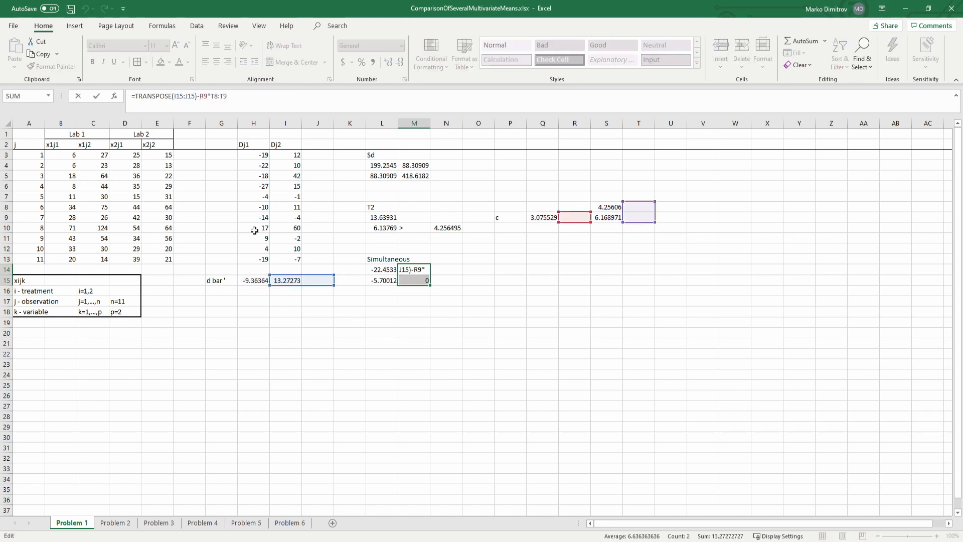
left_click_drag(305, 273, 258, 276)
key("Escape")
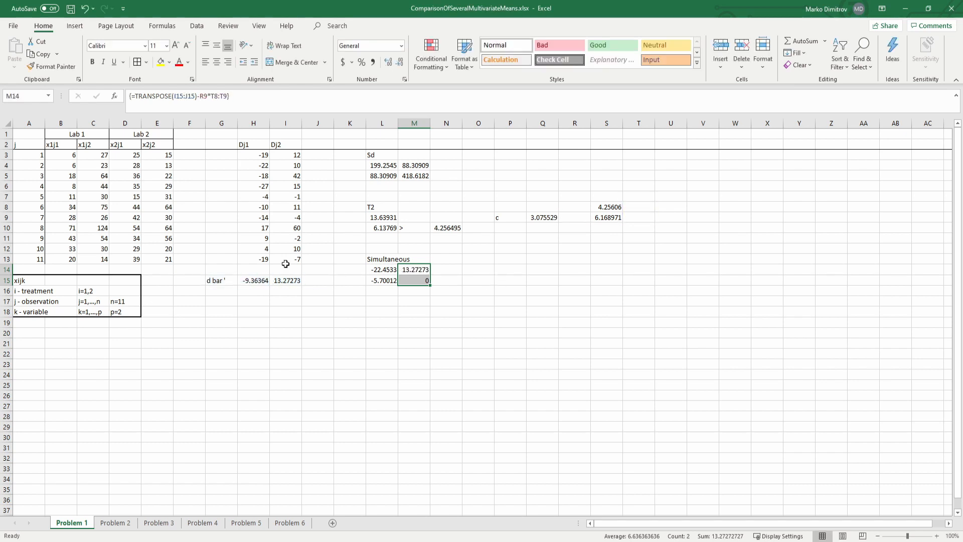
Correct the references in the M14:M15 array formula to =TRANSPOSE(H15:I15)-Q9*S8:S9
left_click(260, 110)
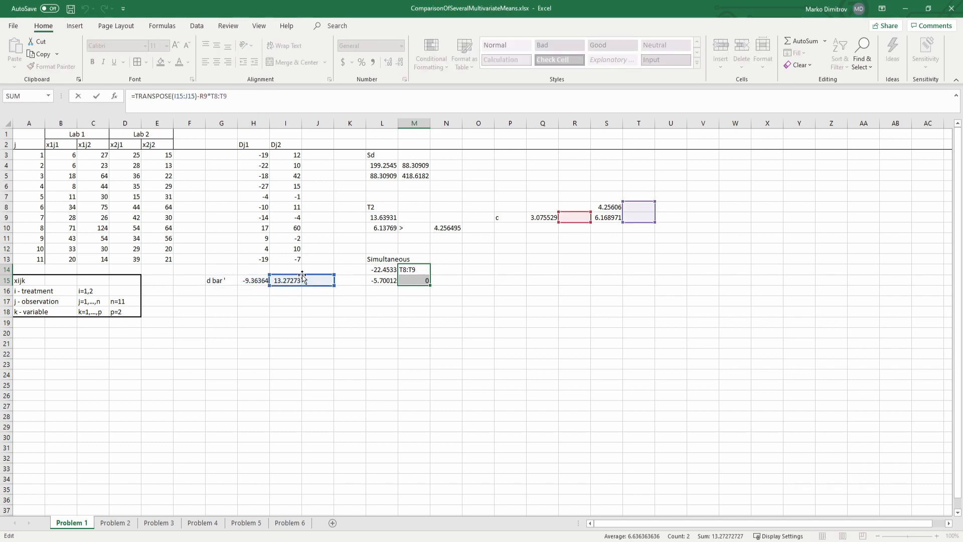
left_click_drag(303, 285, 272, 284)
left_click_drag(576, 212, 544, 213)
left_click_drag(647, 204, 615, 203)
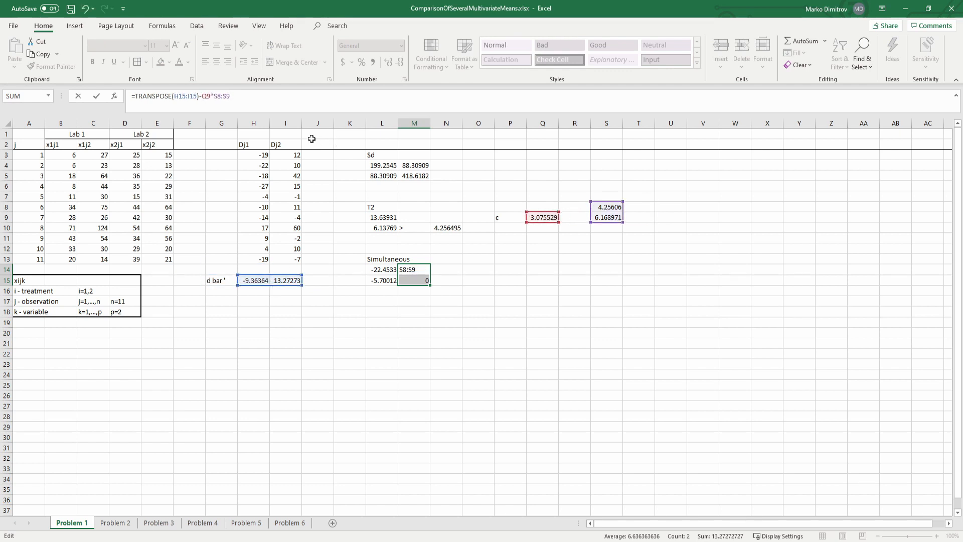
key("ctrl+shift+Return")
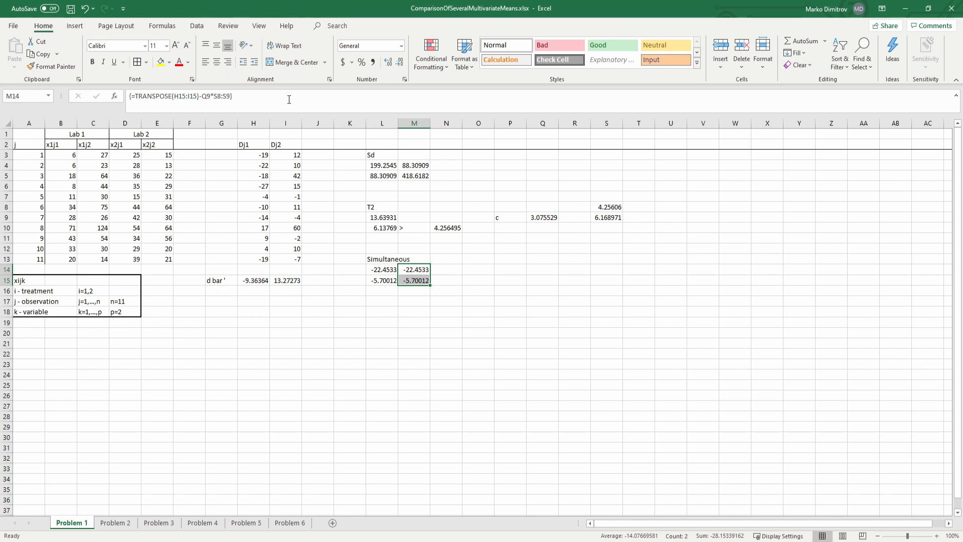
Turn M14:M15 into the upper simultaneous limits with =TRANSPOSE(H15:I15)+Q9*S8:S9 and save the workbook
left_click(202, 95)
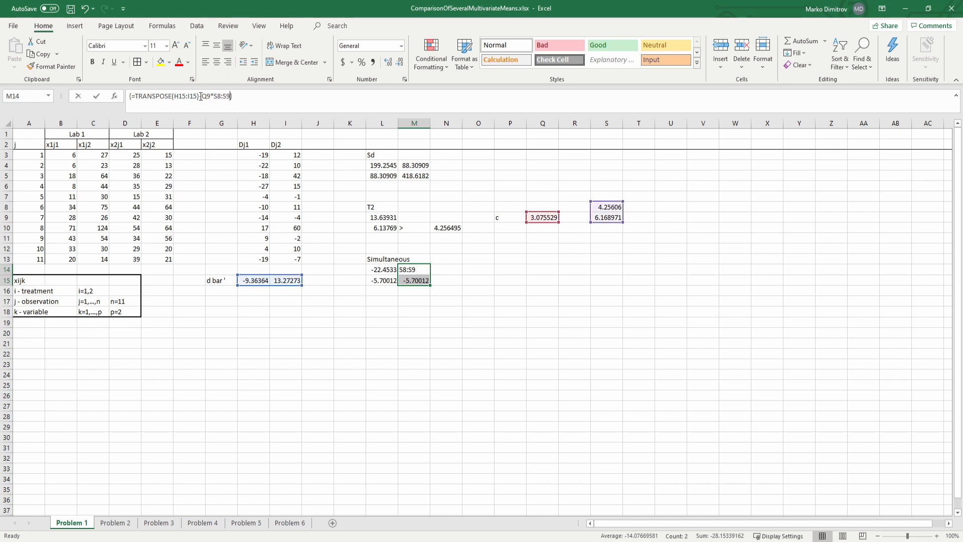
key("BackSpace")
type("+")
key("ctrl+shift+Return")
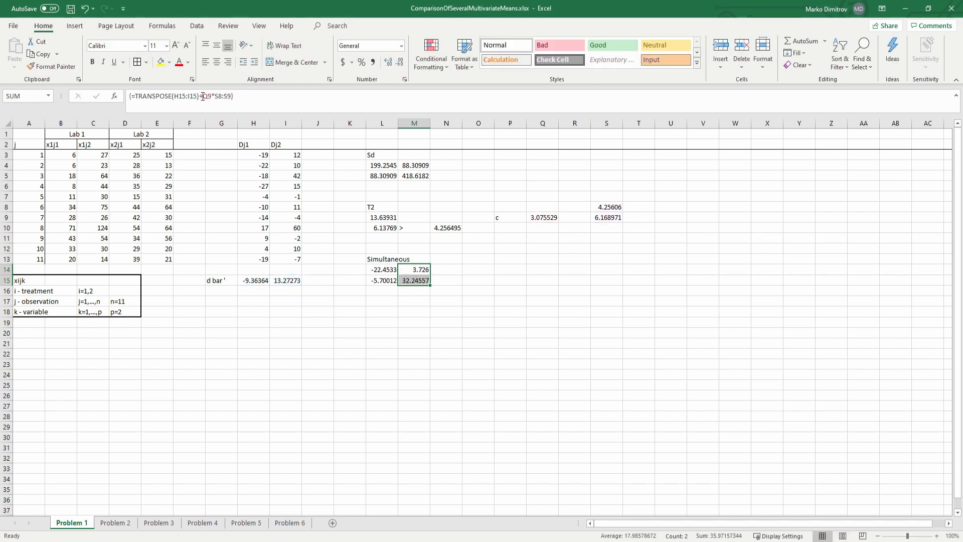
left_click(524, 273)
key("ctrl+s")
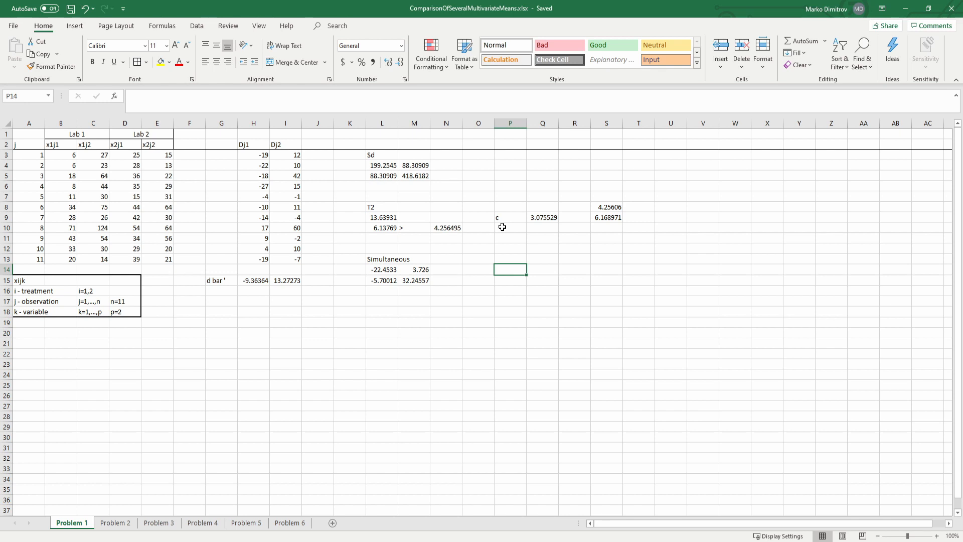
Label Q12 as alpha and enter 0.05 beside it in R12
left_click(529, 248)
type("alpha")
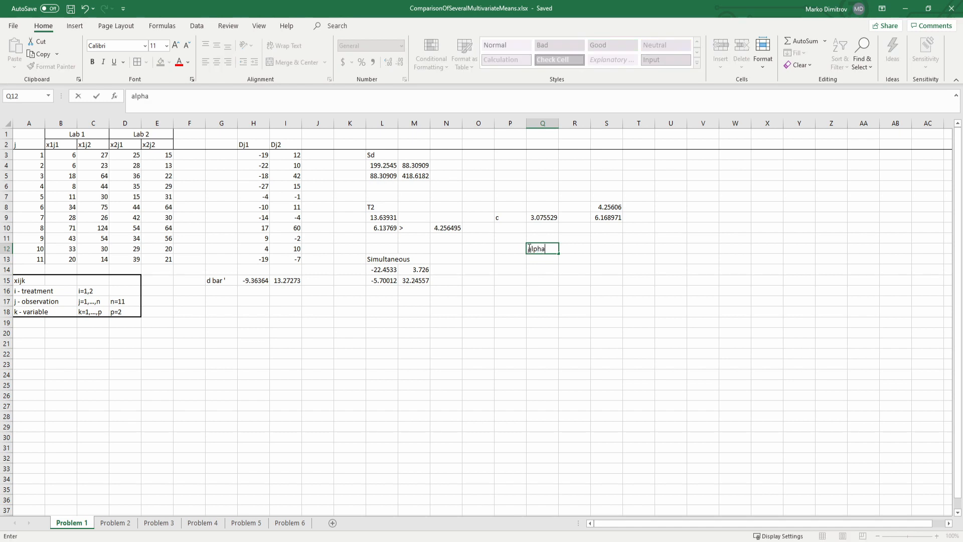
key("Tab")
type("0.05")
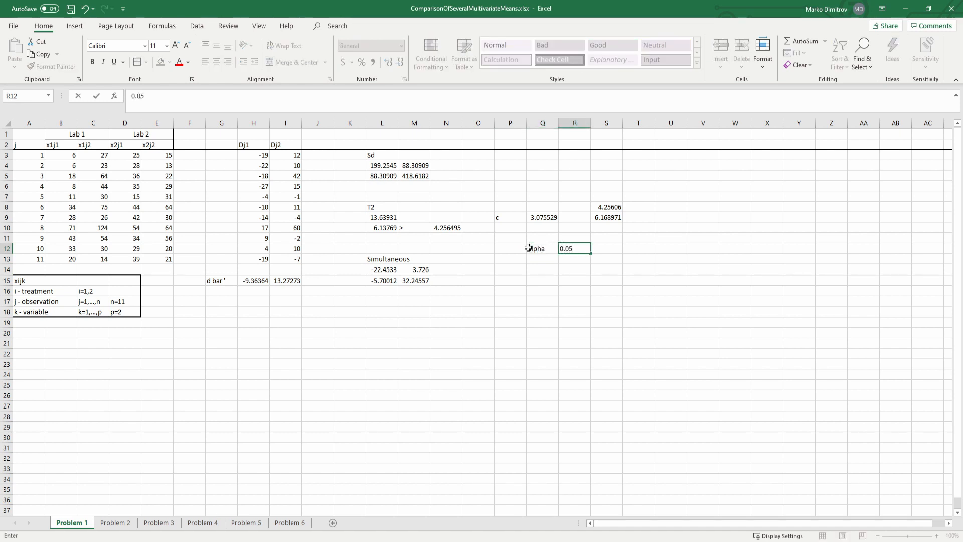
key("Return")
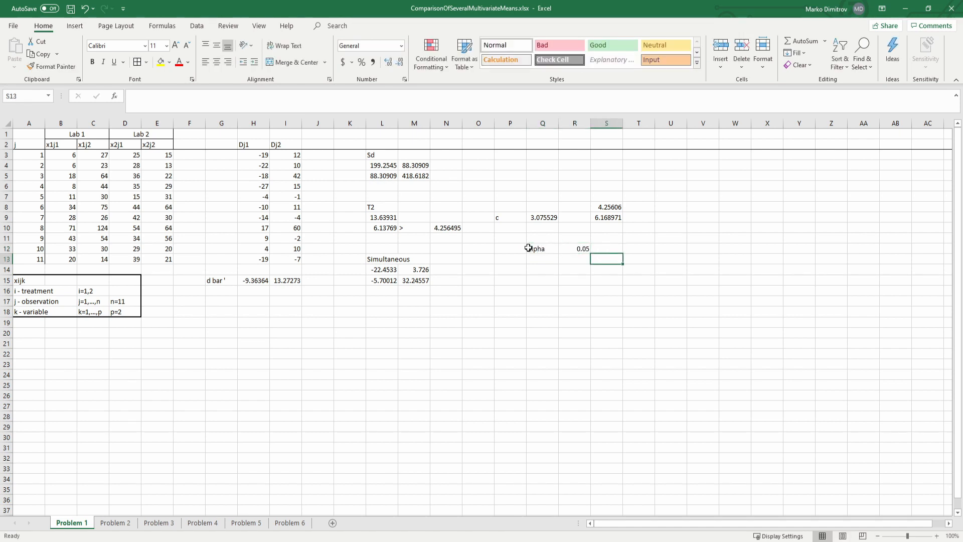
Compute the divisor in R13 with =2*2 and the adjusted significance level in R14 with =R12/R13
type("=2*2")
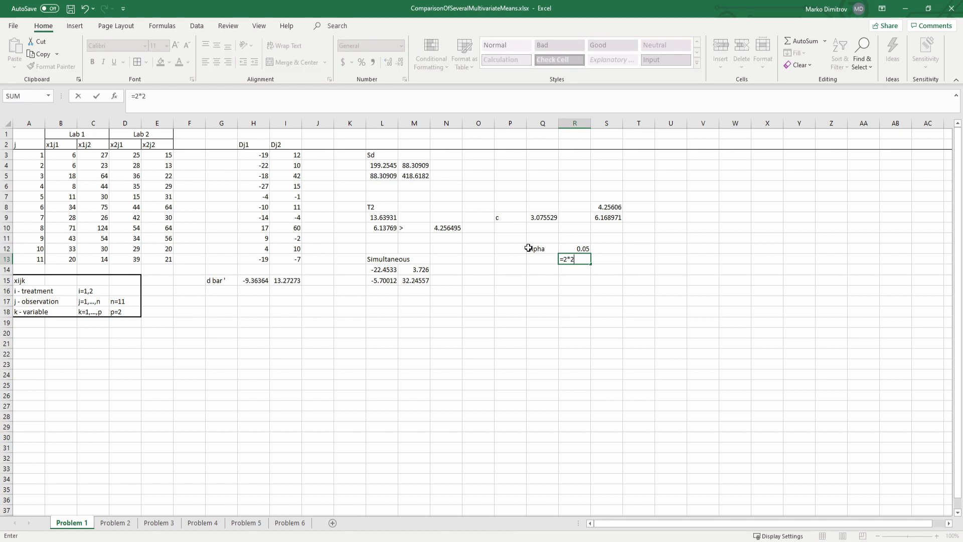
key("Return")
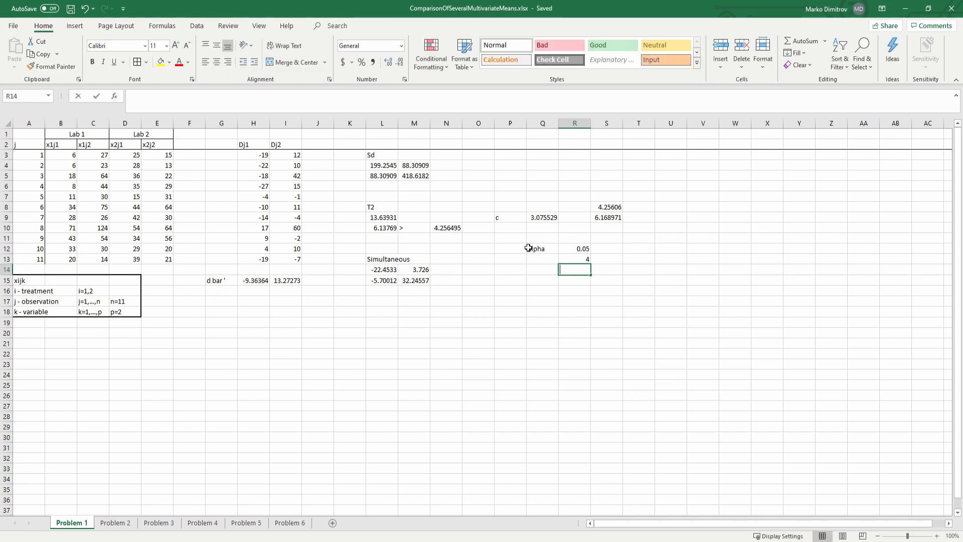
type("=")
key("Up")
key("Up")
type("/")
key("Up")
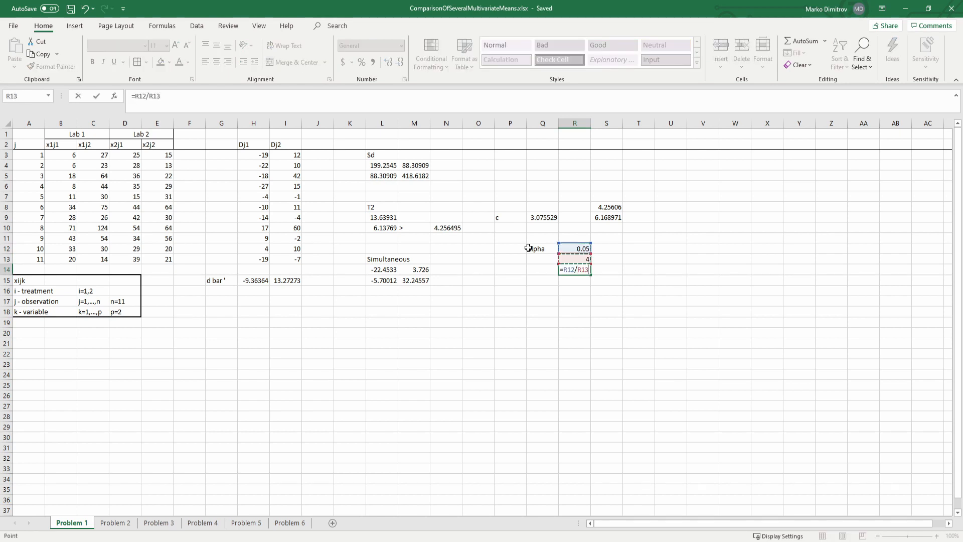
key("ctrl+Return")
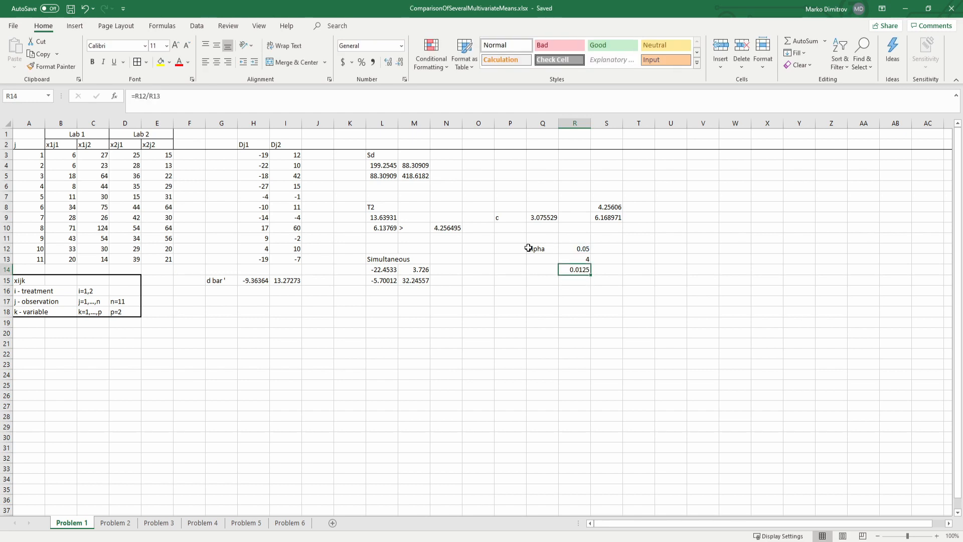
Try to compute the two-tailed critical t value in R15 with the array formula =T.INV.2T(R14,10)
key("Down")
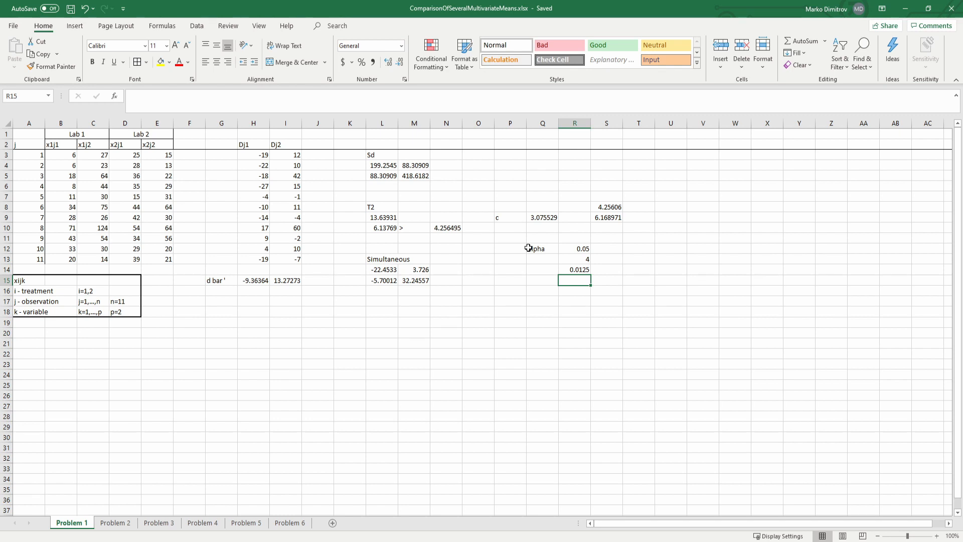
type("=t.in")
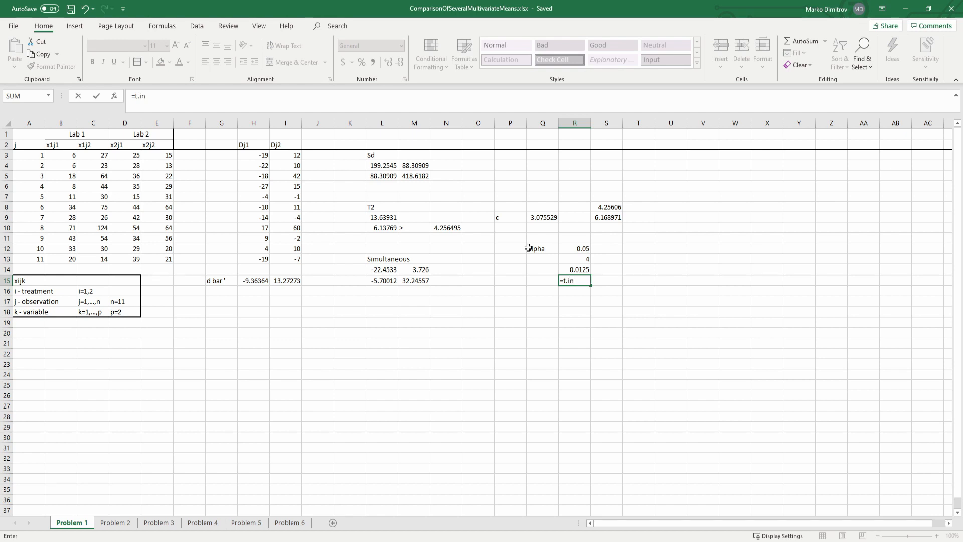
key("Down")
key("Tab")
key("Up")
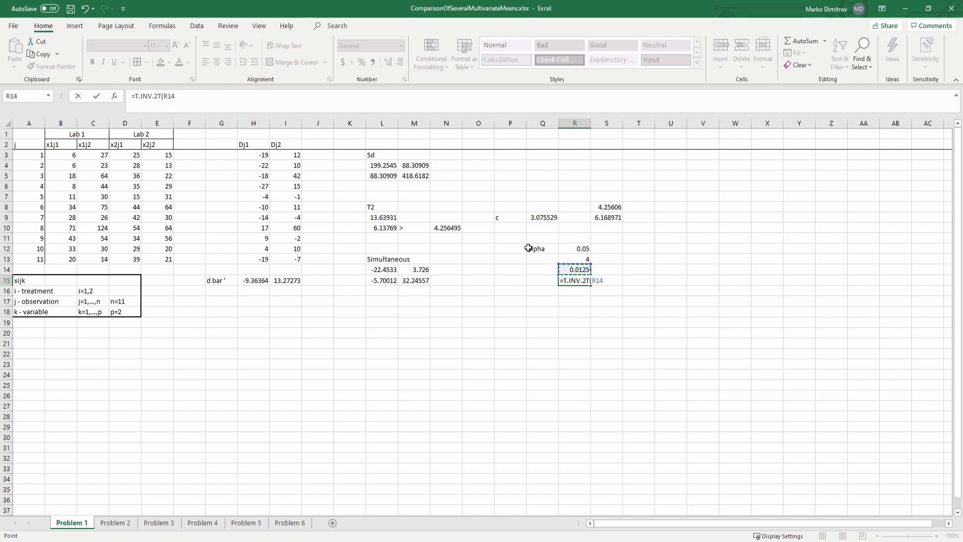
type(",10")
key("ctrl+shift+Return")
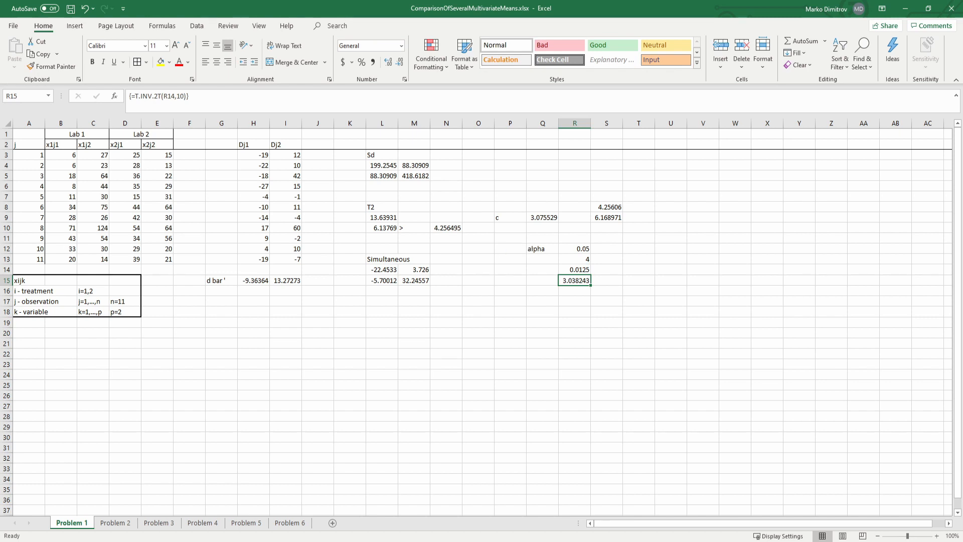
Enter the heading Bonferroni in L17, below the simultaneous intervals
left_click(394, 303)
type("Bonferoni")
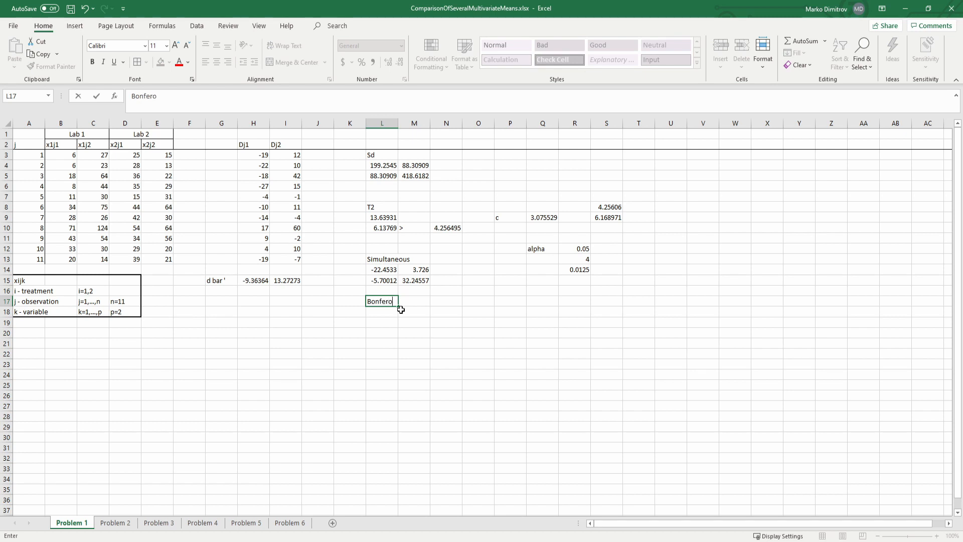
key("BackSpace")
type("roni")
key("Return")
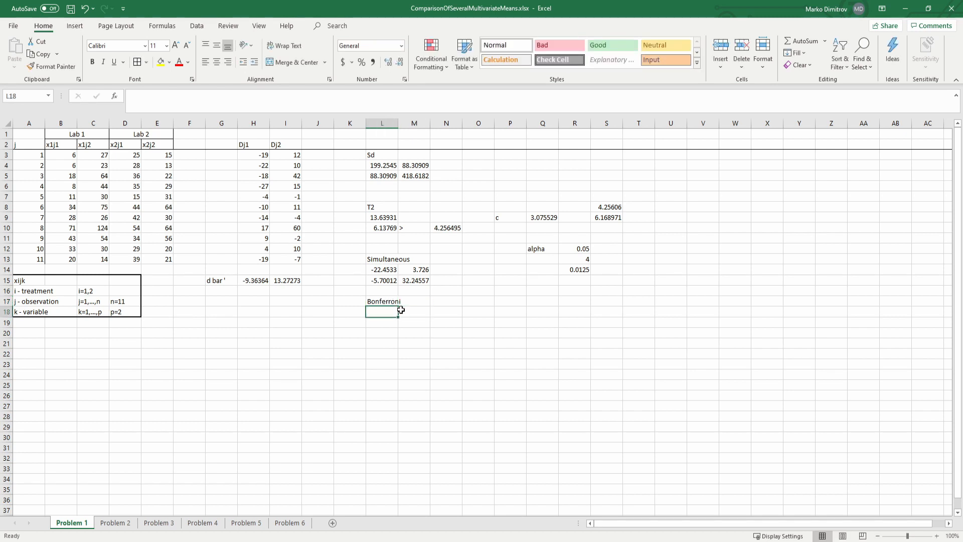
type("=tra")
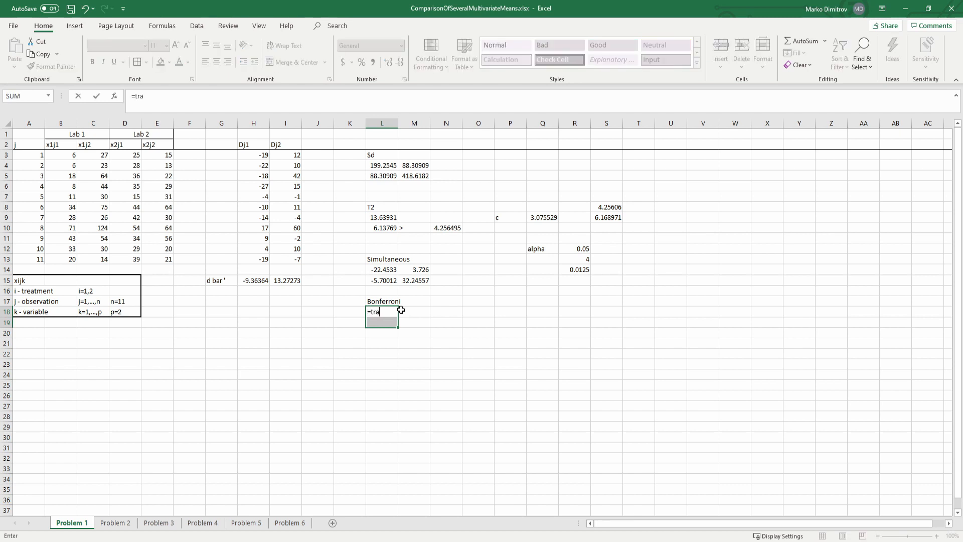
key("Tab")
left_click_drag(244, 278, 278, 287)
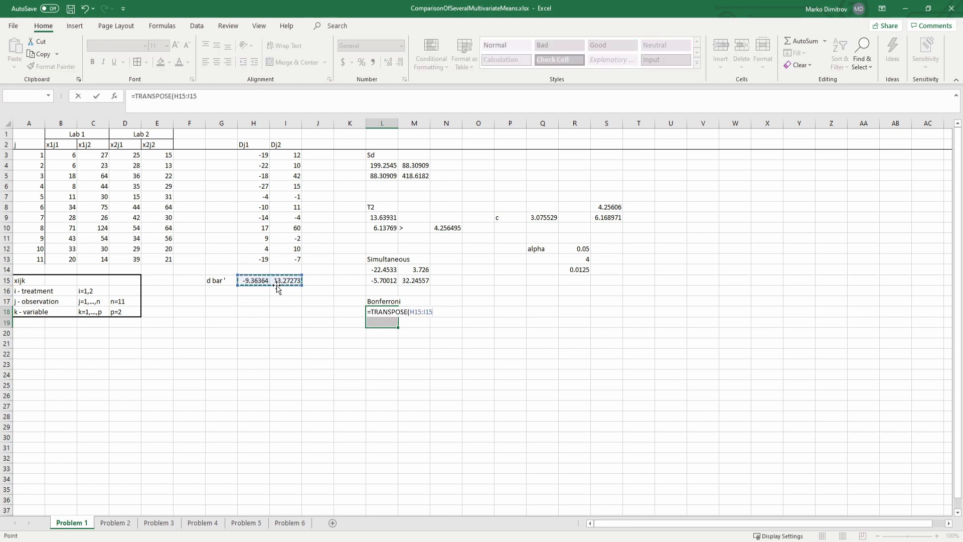
type(")-")
key("Escape")
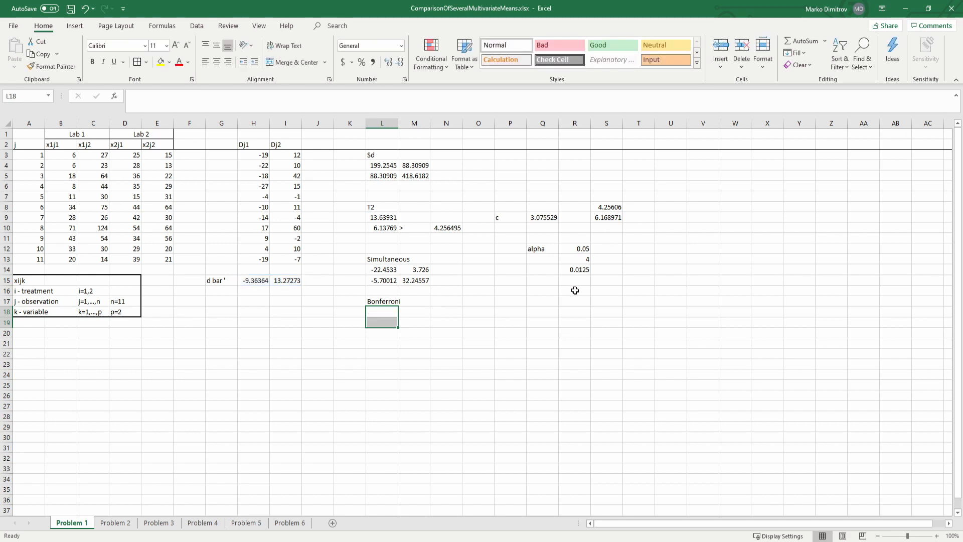
Compute the two-tailed critical t value in R16 with the array formula =T.INV.2T(R14,11-1)
left_click(574, 290)
type("=t.in")
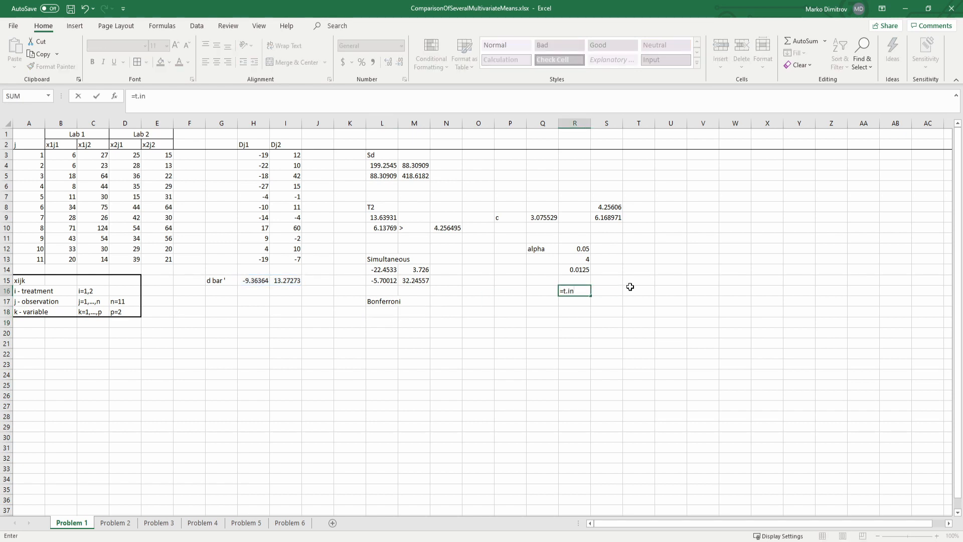
key("Down")
key("Tab")
type("0")
left_click(582, 269)
type(",")
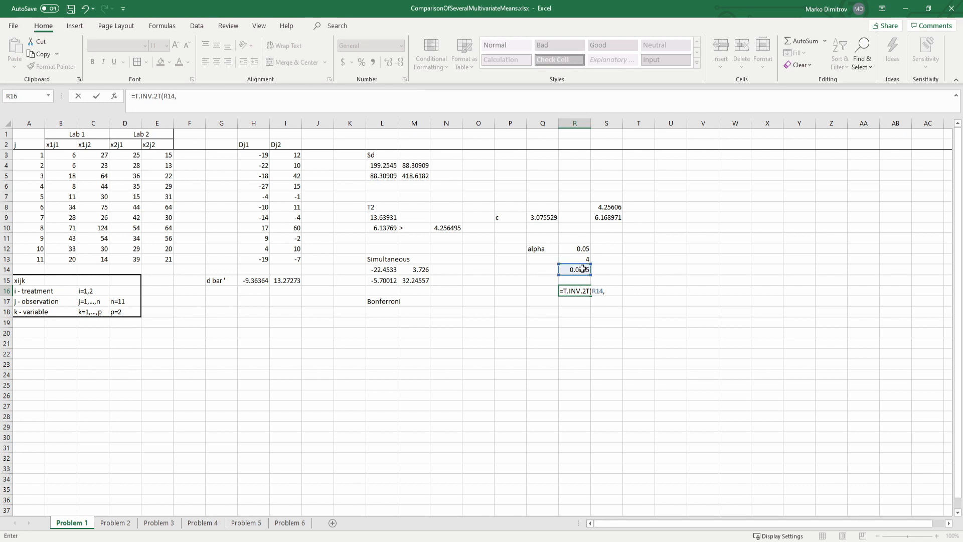
type("11-1")
key("ctrl+shift+Return")
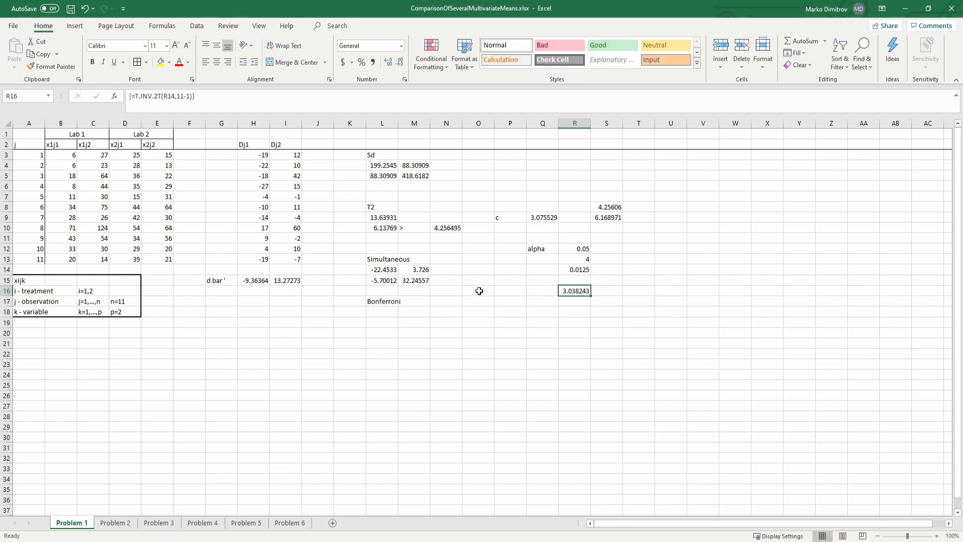
Compute the lower Bonferroni limits in L18:L19 with the array formula =TRANSPOSE(H15:I15)-R16*S8:S9
left_click(379, 312)
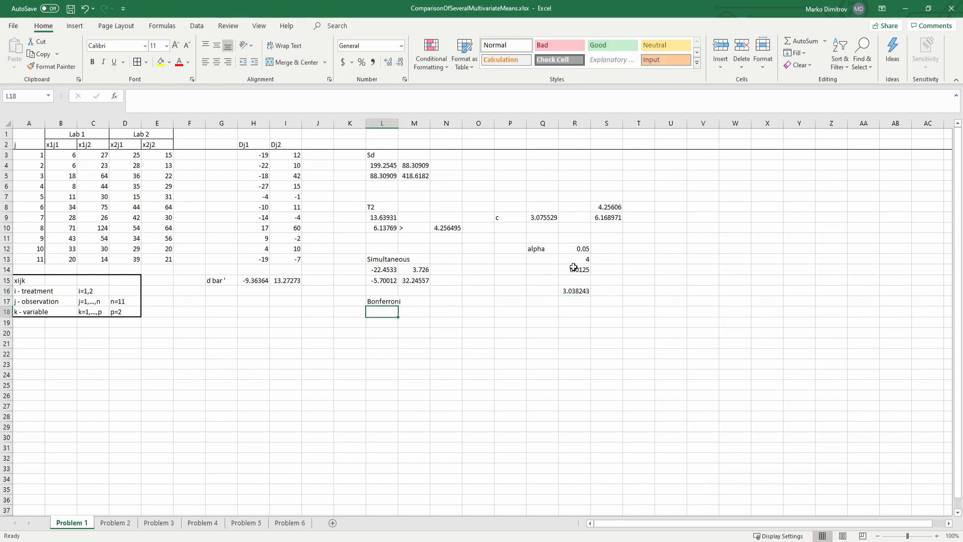
key("shift+Down")
type("=TRANSPOSE(")
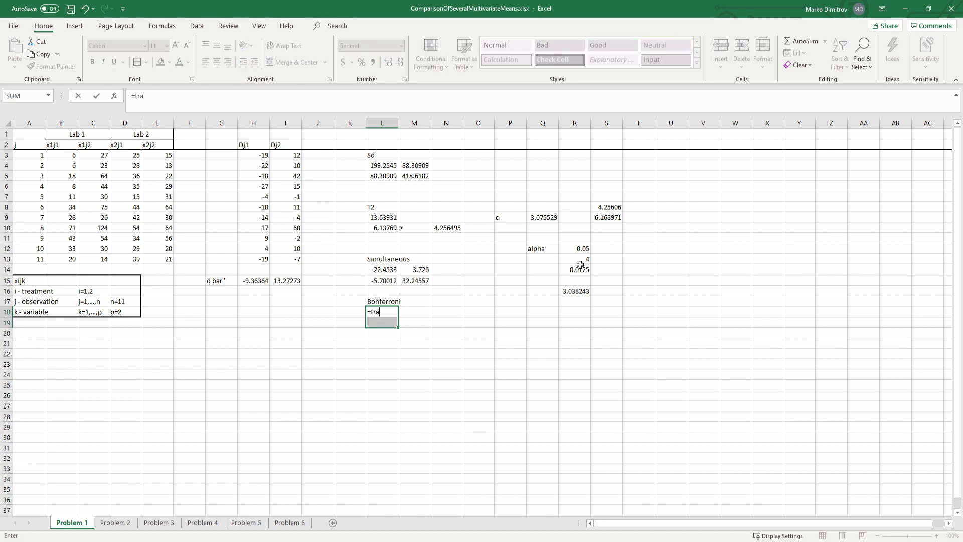
left_click_drag(262, 281, 281, 280)
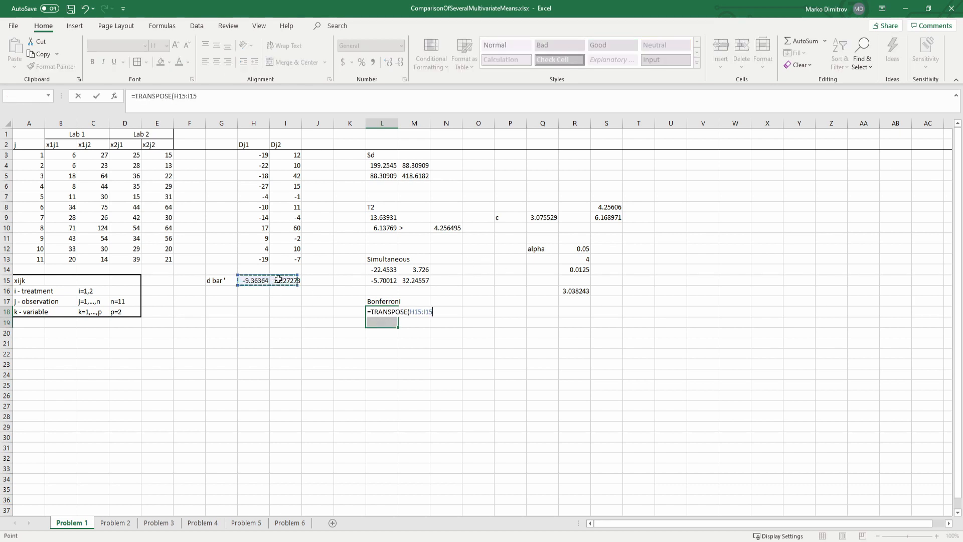
type(",")
type("-")
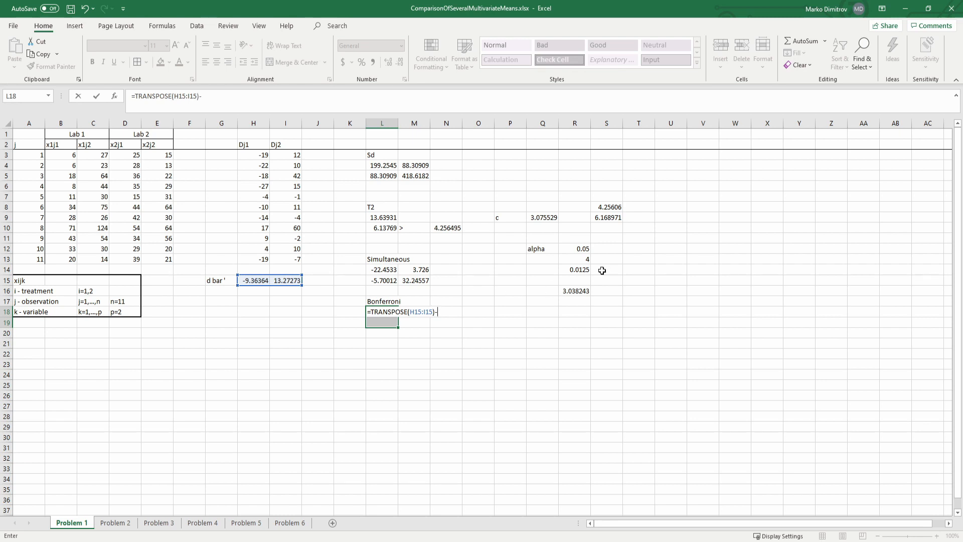
left_click(574, 291)
type("*")
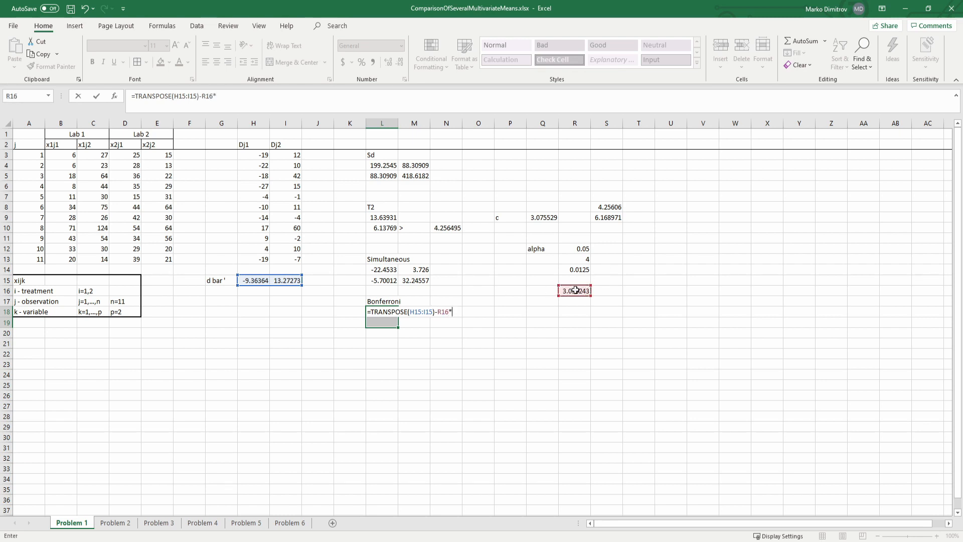
left_click(609, 207)
left_click_drag(609, 210, 609, 219)
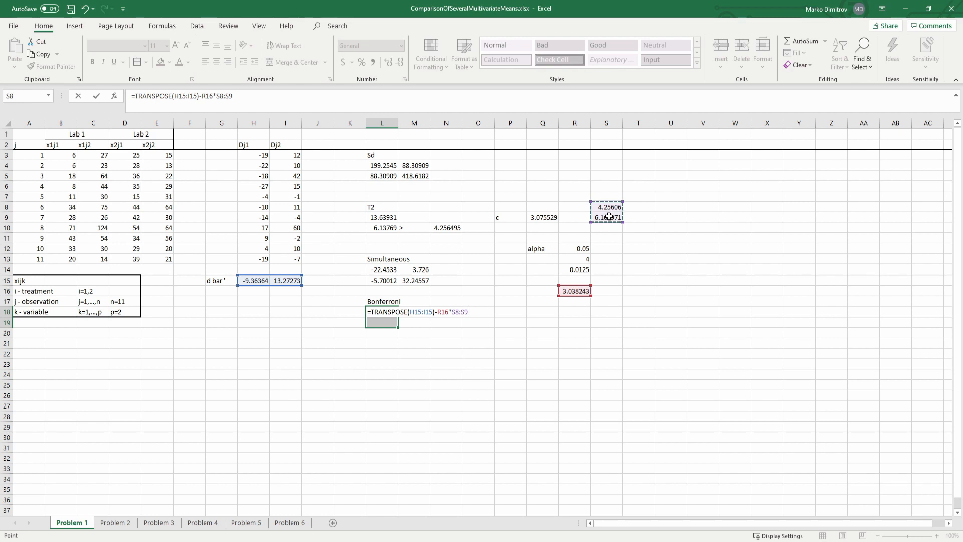
key("ctrl+shift+Return")
Compute the first upper Bonferroni limit in M18 with the array formula =TRANSPOSE(H15:I15)+R16*S8:S9
left_click(415, 311)
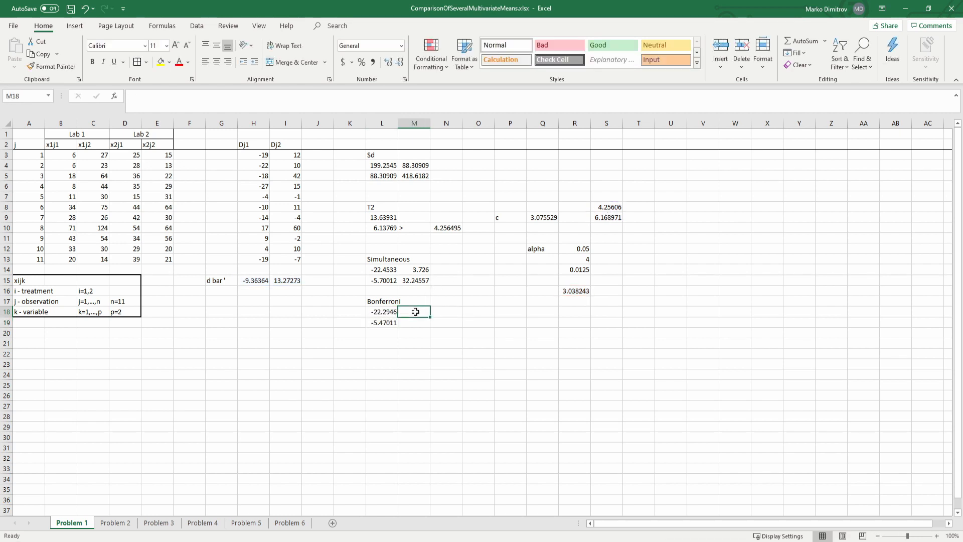
type("=TRANSPOSE(")
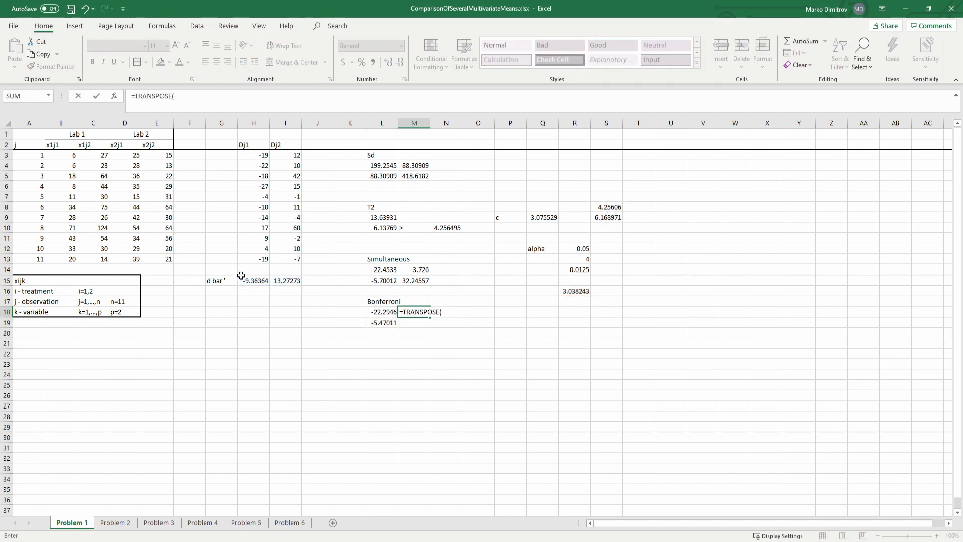
left_click_drag(241, 275, 272, 282)
type(")")
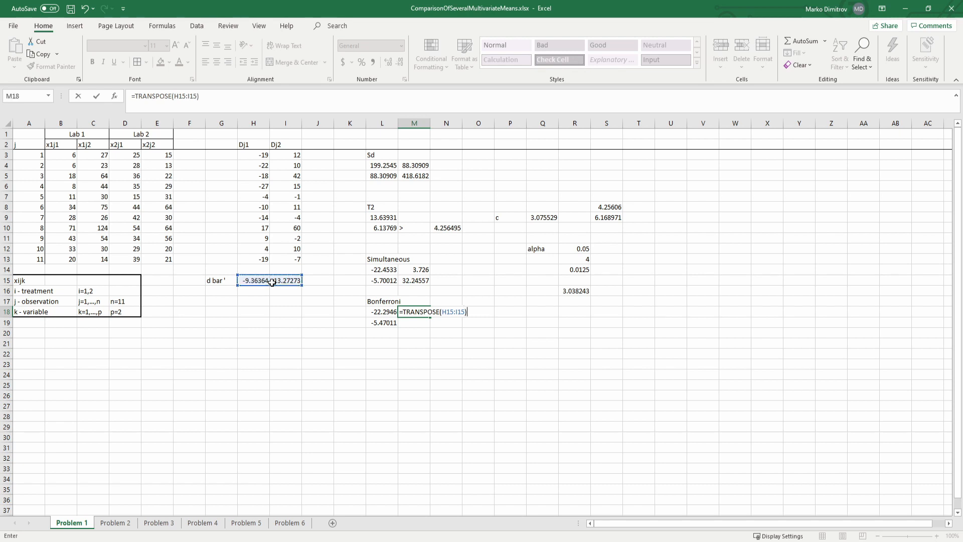
type("+")
left_click(578, 291)
type("*")
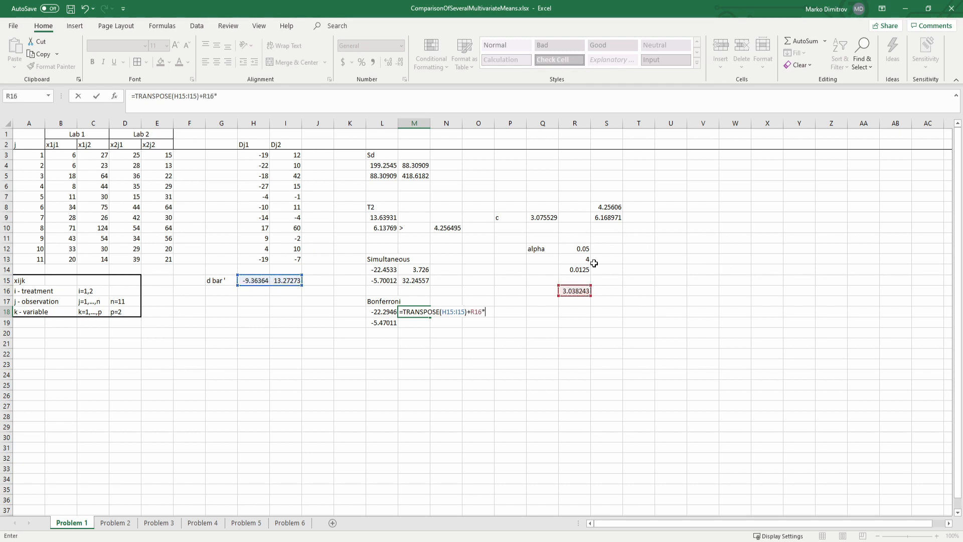
left_click_drag(614, 206, 615, 216)
key("ctrl+shift+Return")
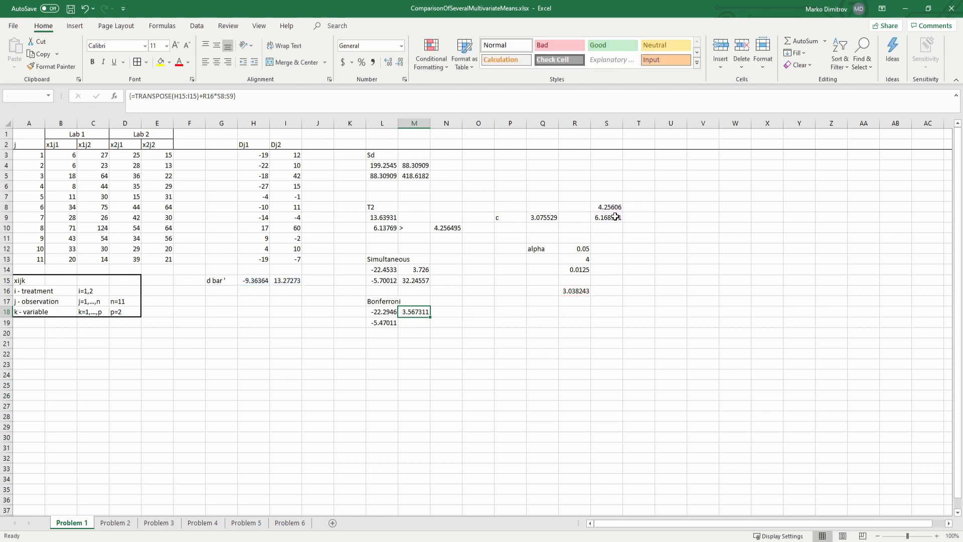
Extend the upper-limit array formula over M18:M19 and save the workbook
key("shift+Down")
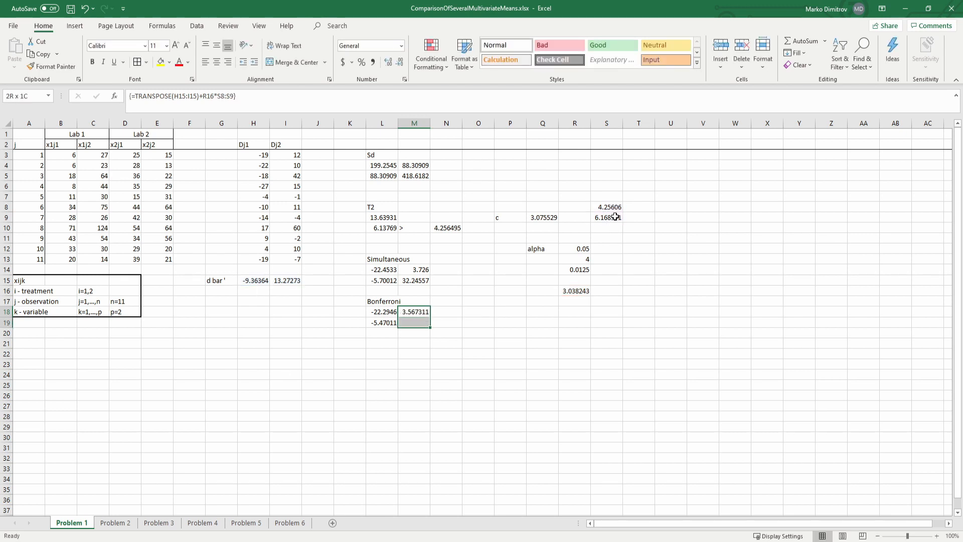
left_click(241, 96)
key("ctrl+shift+Return")
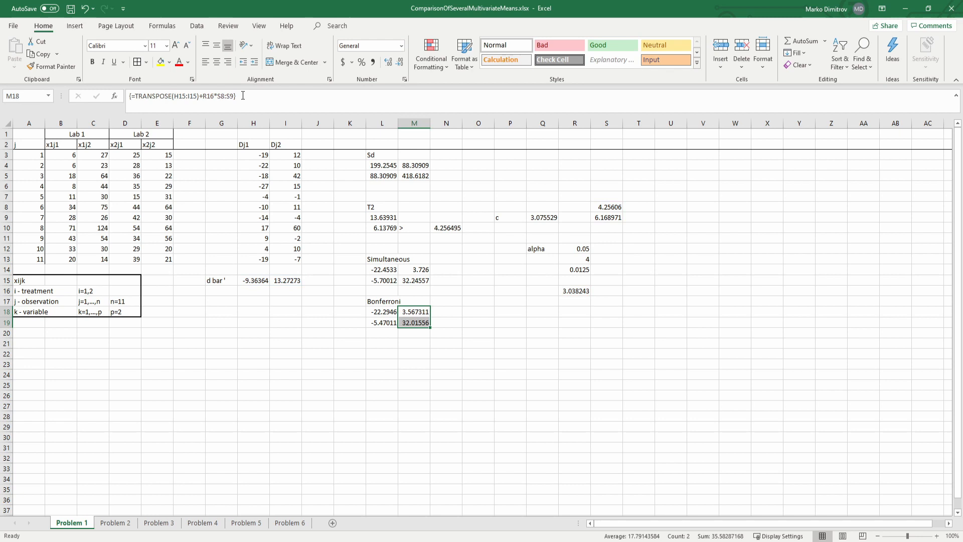
left_click(507, 309)
key("ctrl+s")
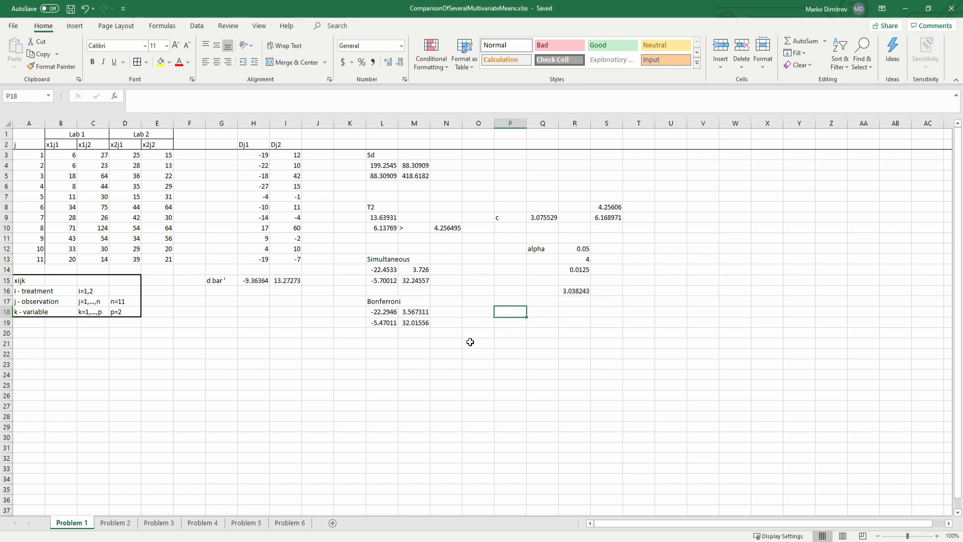
Check the upper-limit formula in M19 and examine the first Bonferroni interval in L18:M18
left_click(415, 322)
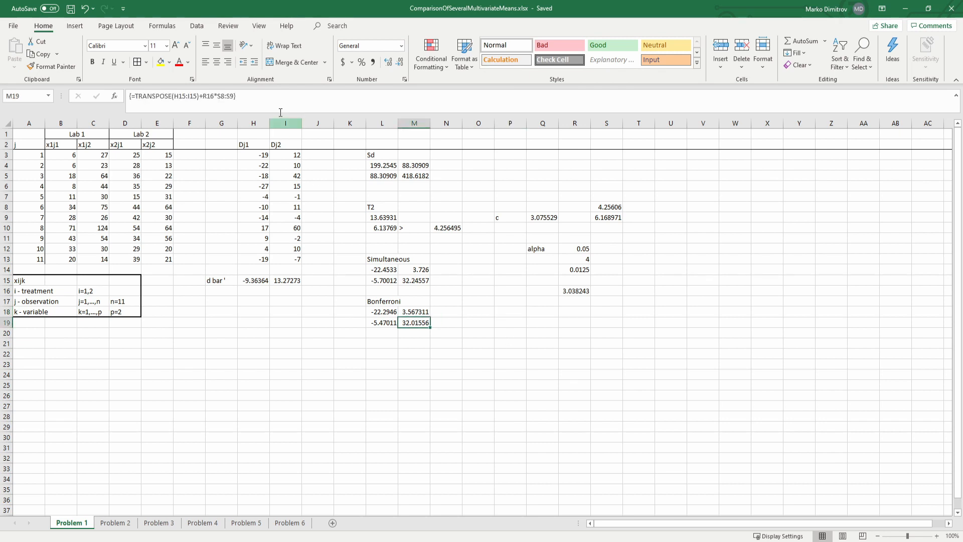
left_click(280, 113)
key("Escape")
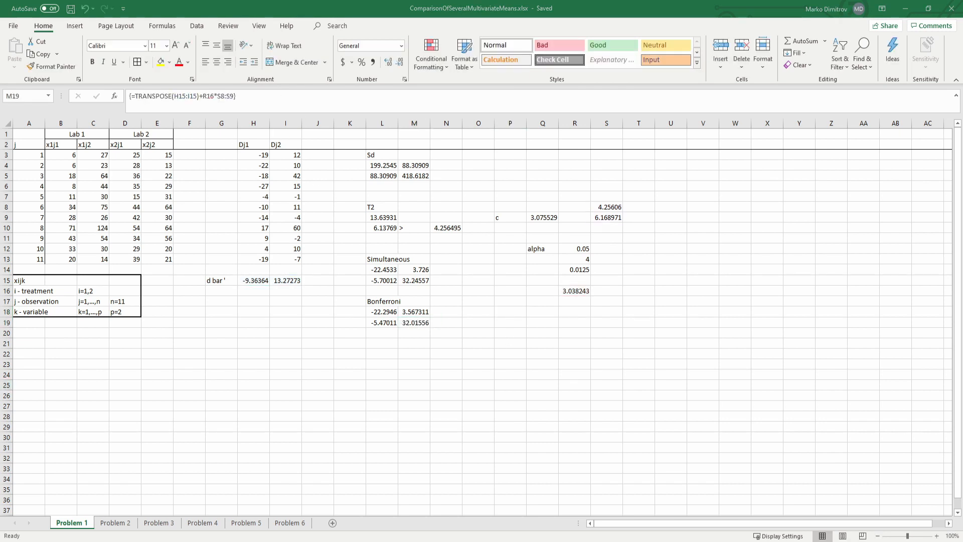
left_click(382, 318)
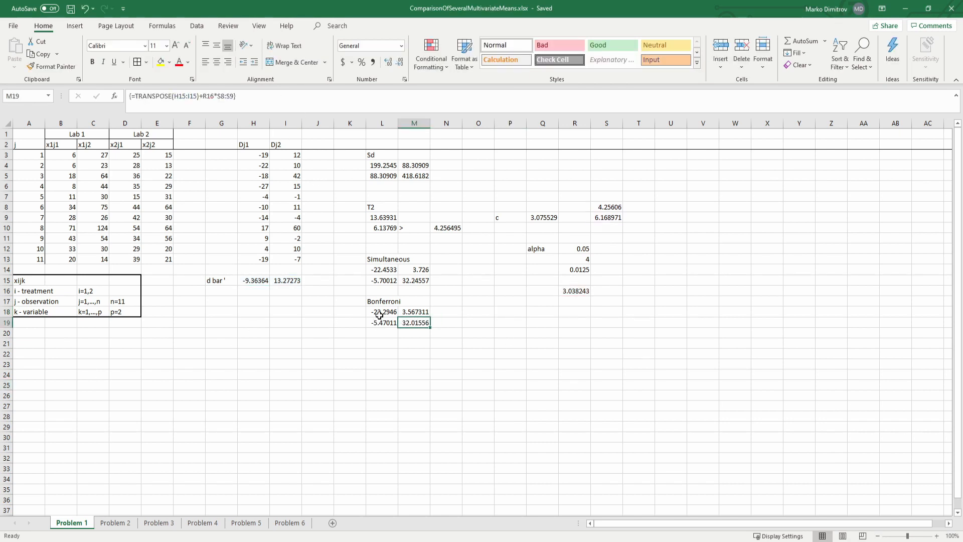
left_click_drag(379, 314, 412, 313)
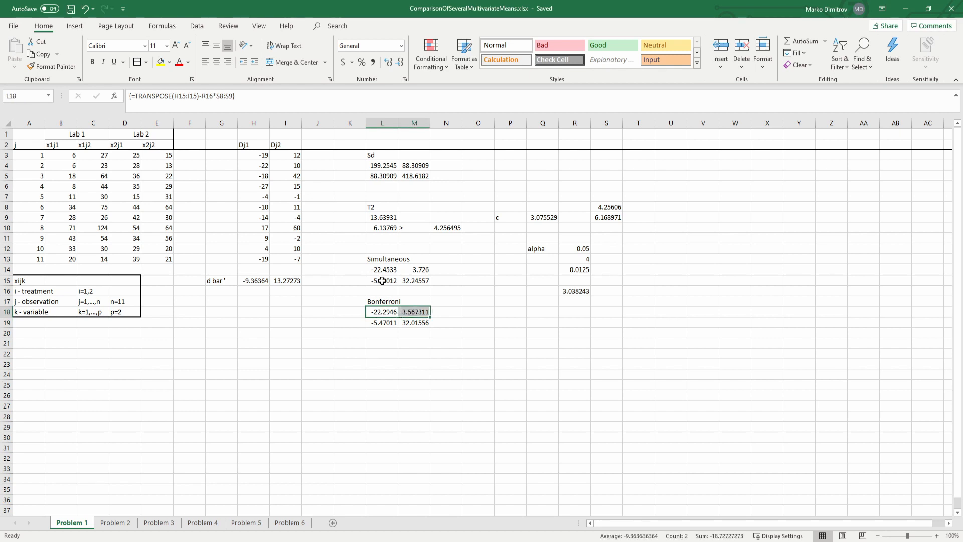
left_click(477, 291)
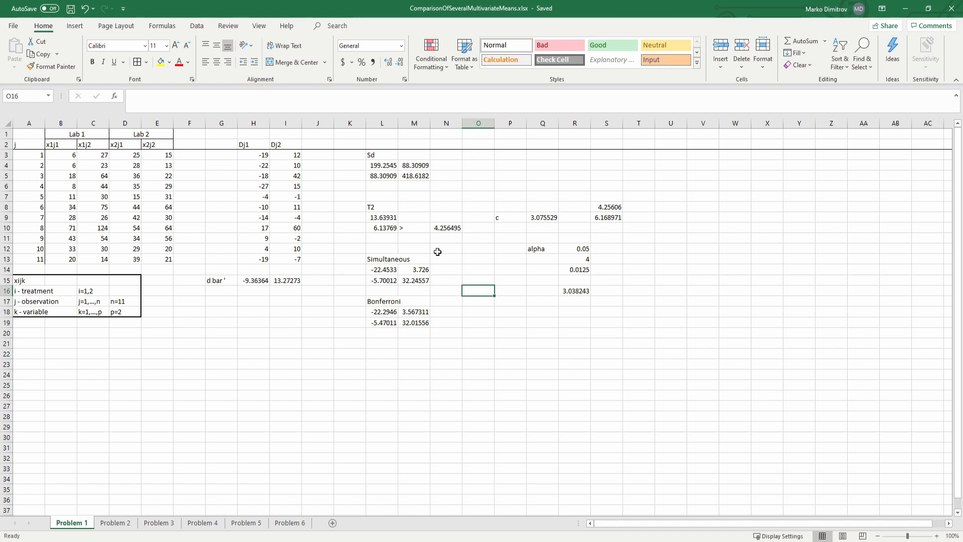
Compare the simultaneous intervals in L14:M15 with the Bonferroni intervals in L18:M19 and the T2 test comparison in L10:N10
left_click_drag(382, 270, 412, 280)
left_click(379, 280)
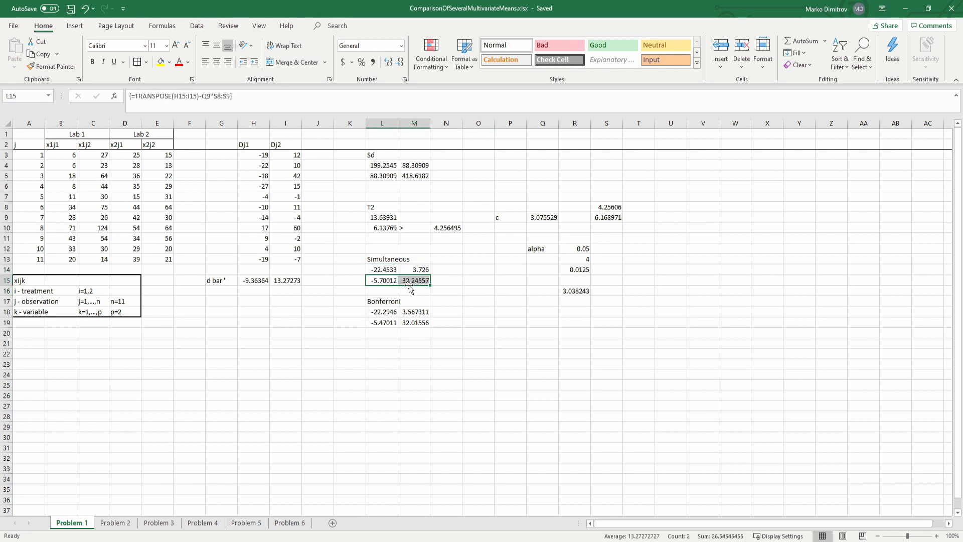
left_click_drag(382, 311, 412, 323)
left_click(382, 300)
left_click_drag(382, 269, 406, 285)
left_click_drag(390, 228, 443, 228)
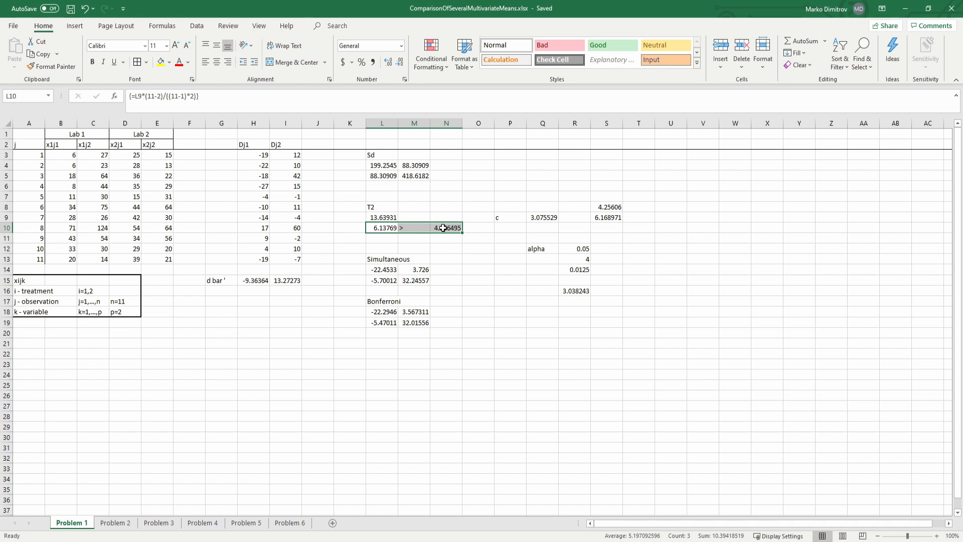
left_click_drag(373, 277, 414, 269)
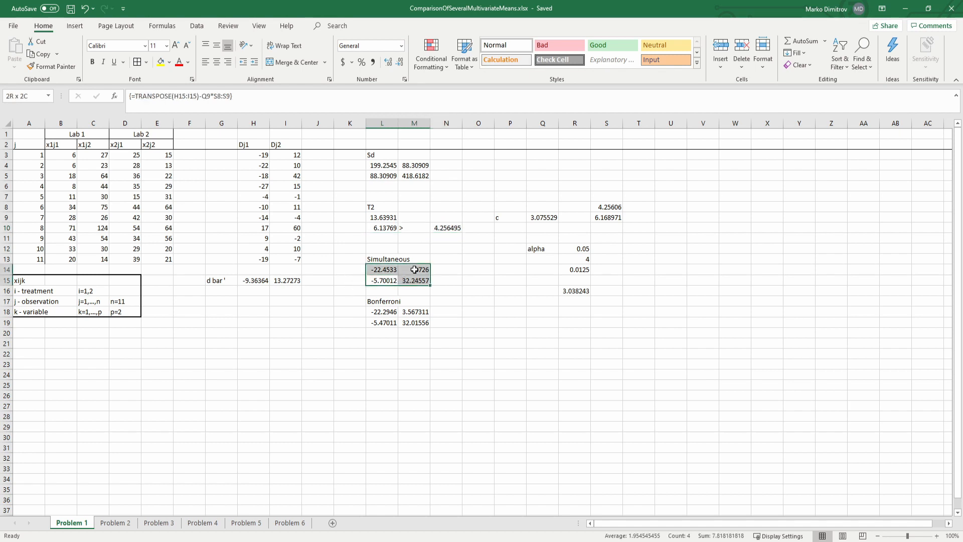
left_click_drag(385, 322, 404, 309)
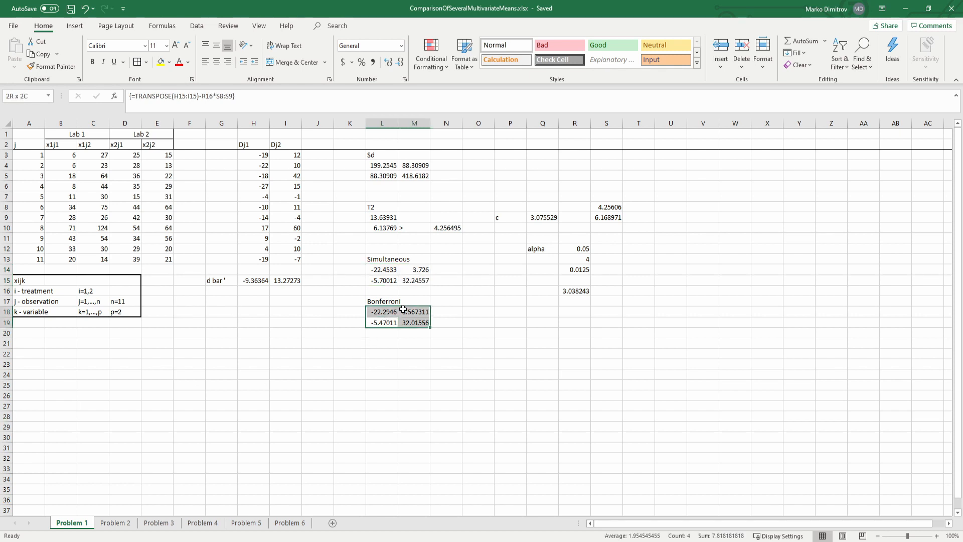
left_click(387, 373)
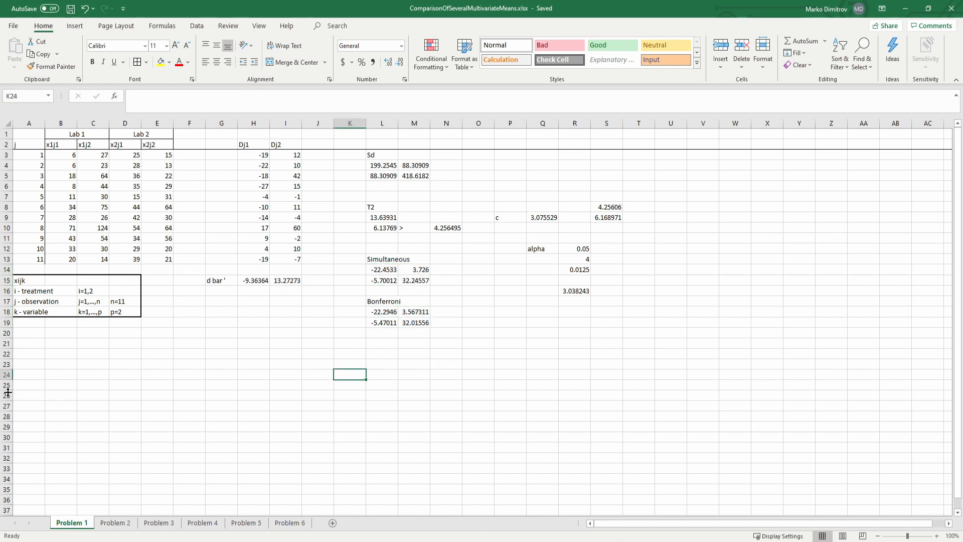
Examine the first variable's simultaneous confidence interval in L14:M14
left_click(383, 271)
left_click_drag(383, 271, 417, 270)
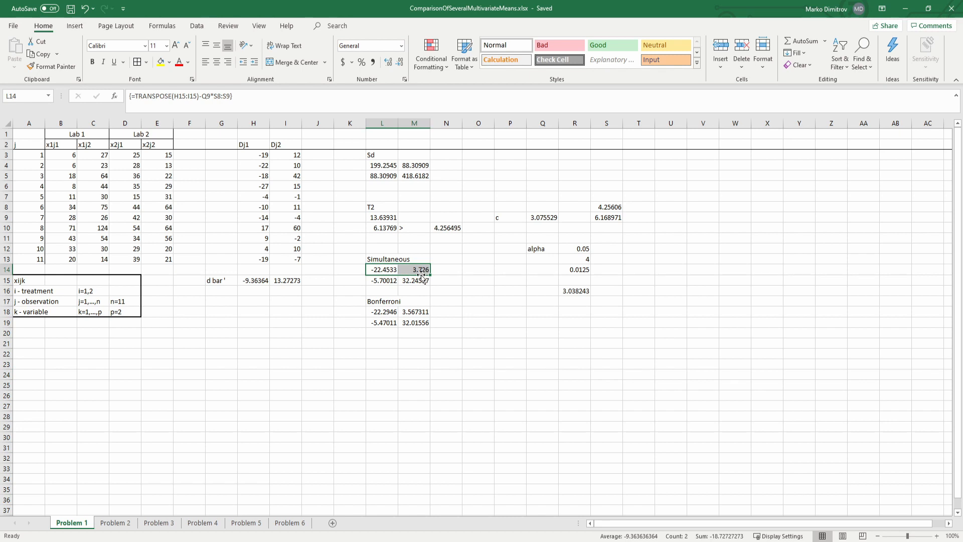
left_click(491, 281)
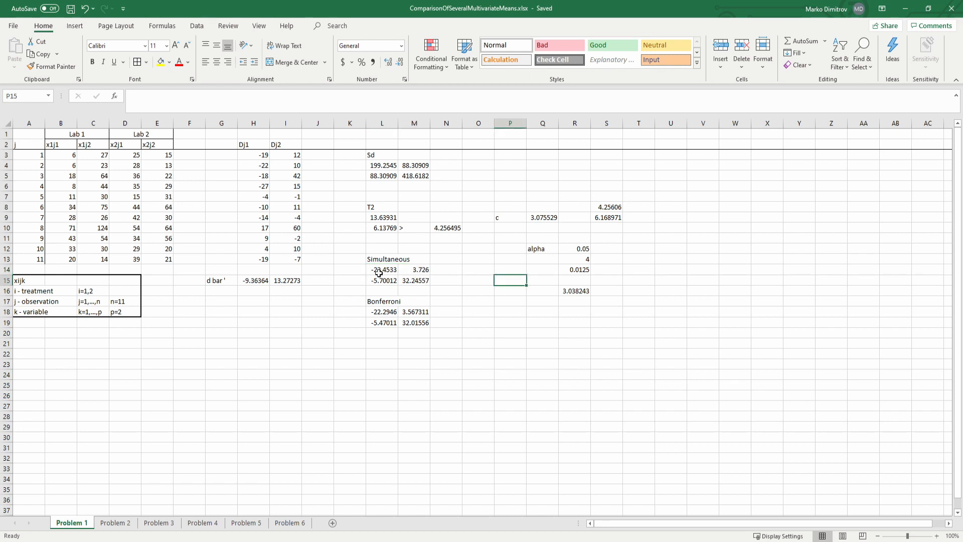
left_click_drag(379, 271, 407, 274)
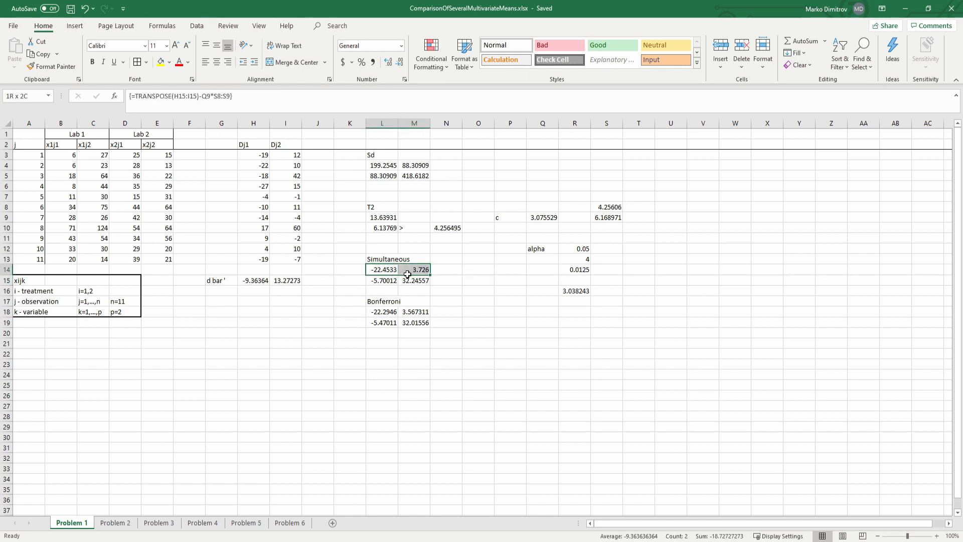
left_click(425, 324)
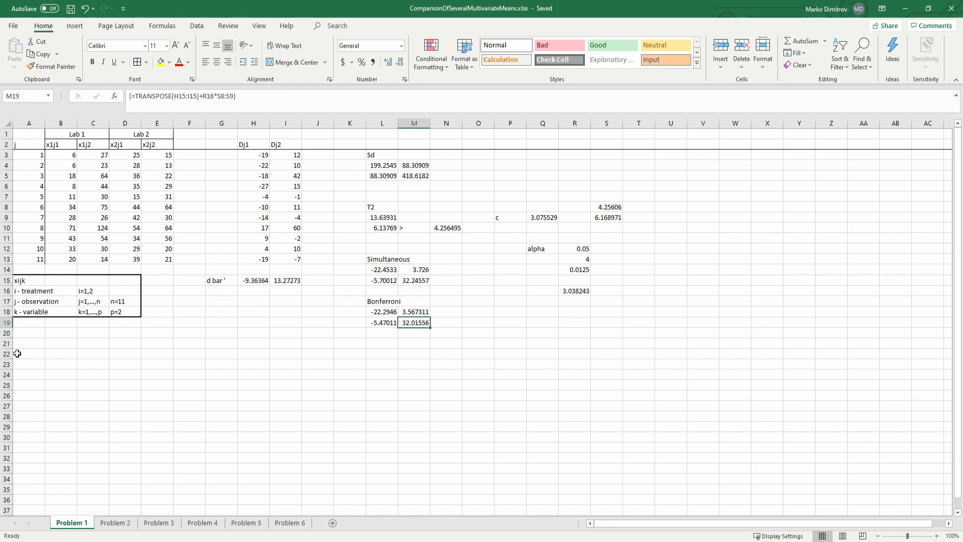
left_click(394, 269)
left_click_drag(394, 269, 420, 271)
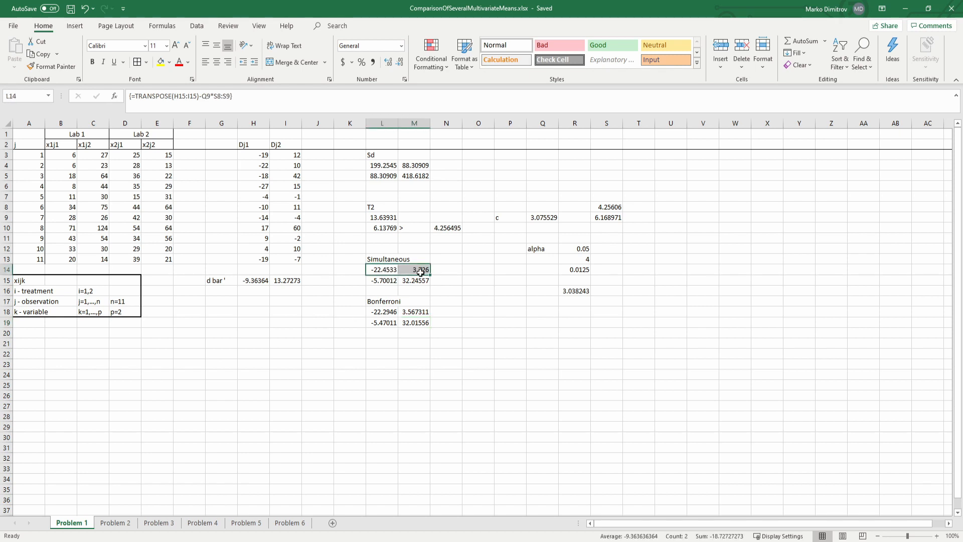
left_click(508, 277)
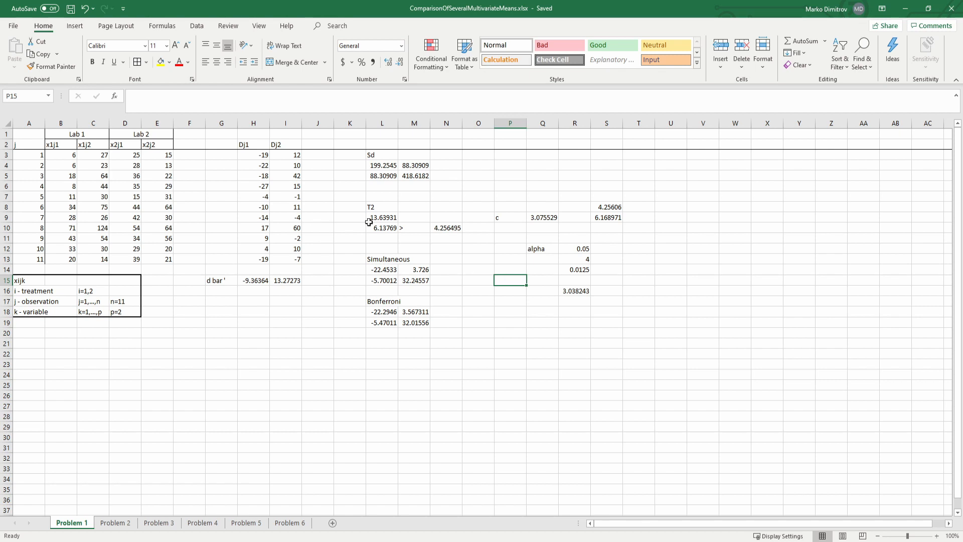
Review the T2 test comparison in L10:N10 against the simultaneous confidence intervals in L14:M15
left_click_drag(389, 227, 446, 228)
left_click(443, 260)
left_click_drag(392, 271, 410, 269)
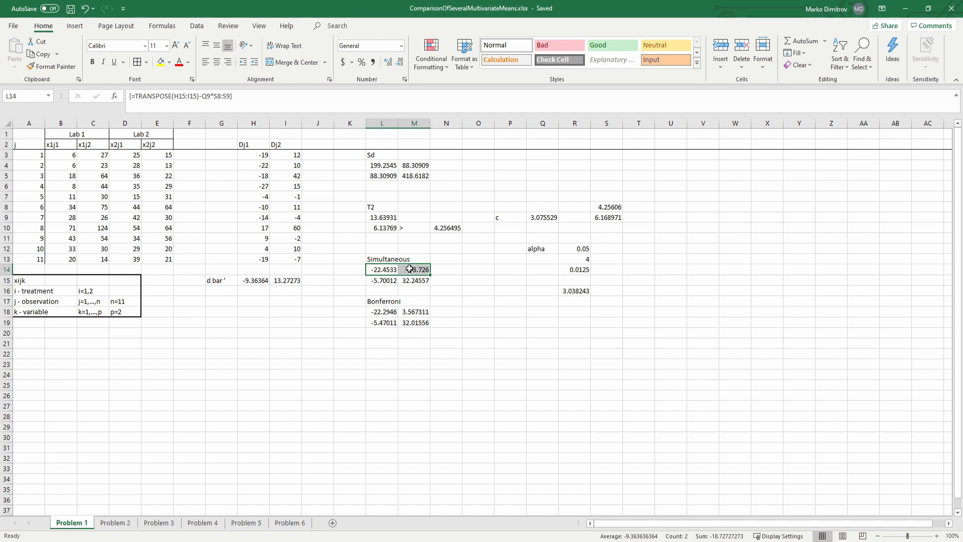
left_click(497, 278)
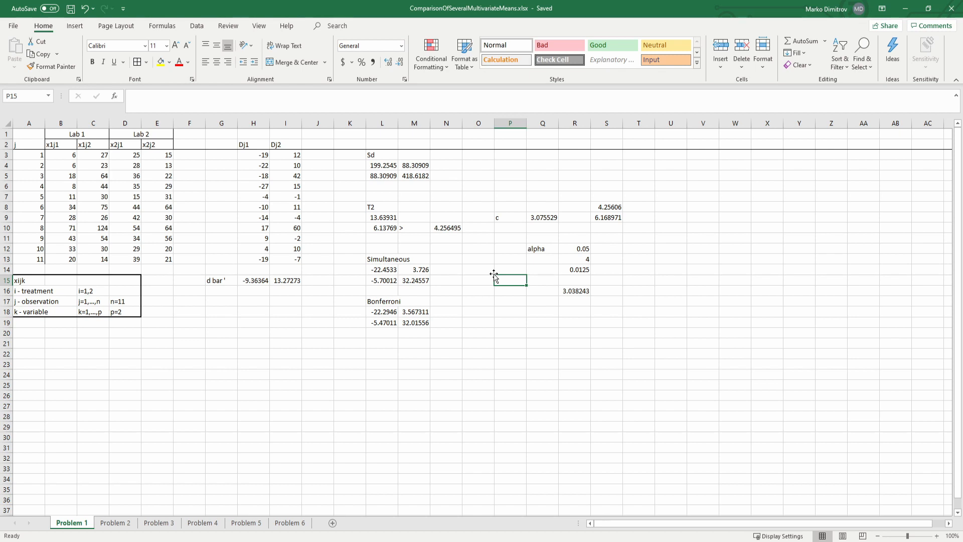
key("Up")
key("Left")
key("Left")
key("Left")
key("shift+Left")
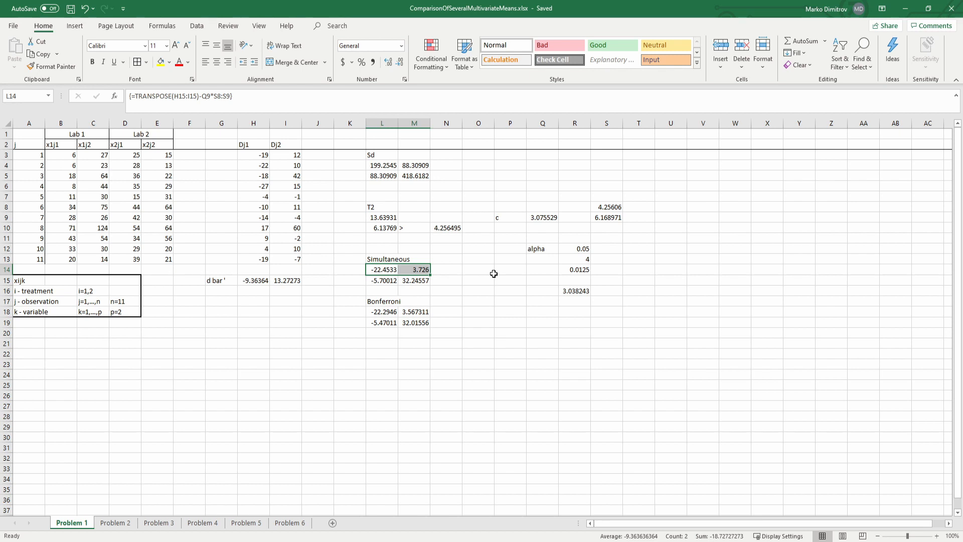
left_click(383, 300)
left_click(386, 280)
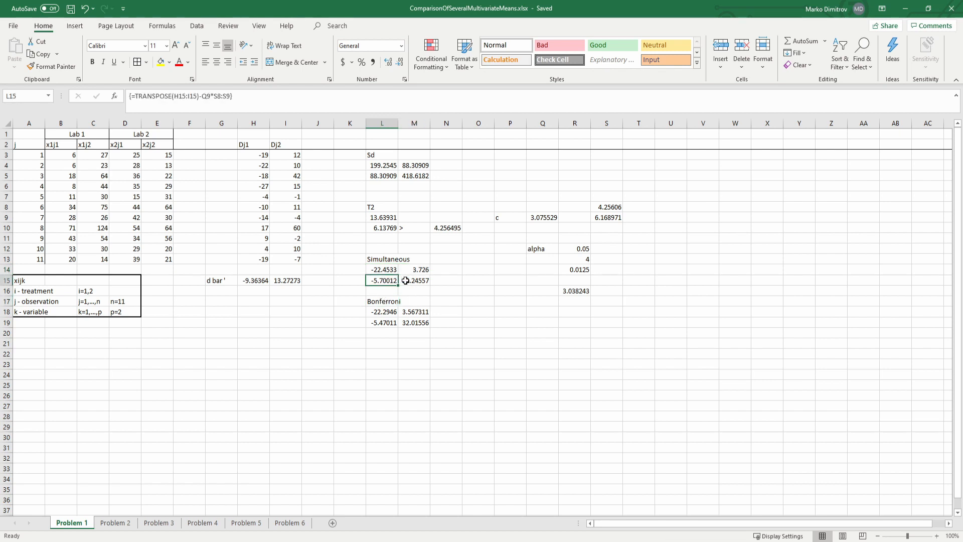
mouse_move(405, 280)
left_mouse_down()
mouse_move(394, 271)
mouse_move(402, 271)
left_mouse_up()
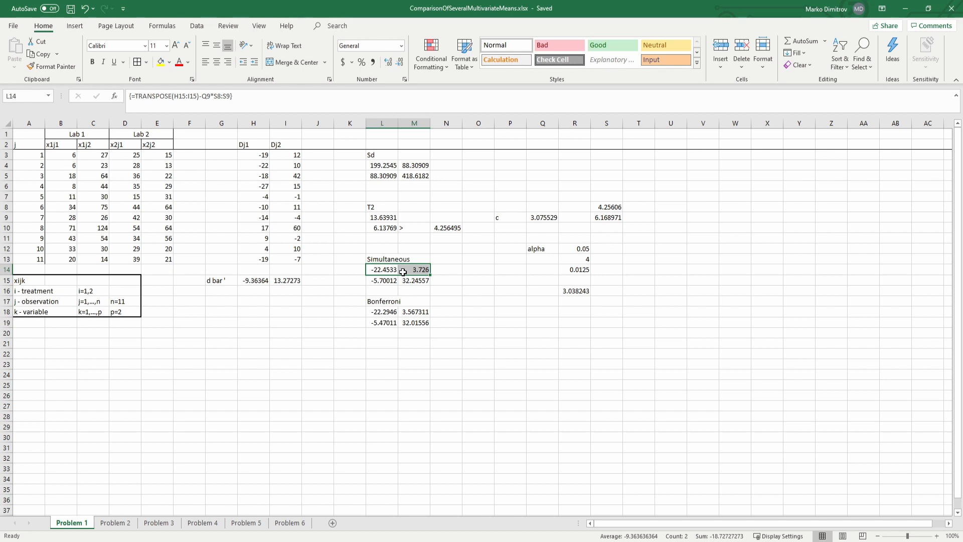
Recheck the T2 test comparison in L10:N10 and save the workbook
left_click(377, 251)
left_click_drag(382, 228, 438, 230)
left_click(437, 236)
key("ctrl+s")
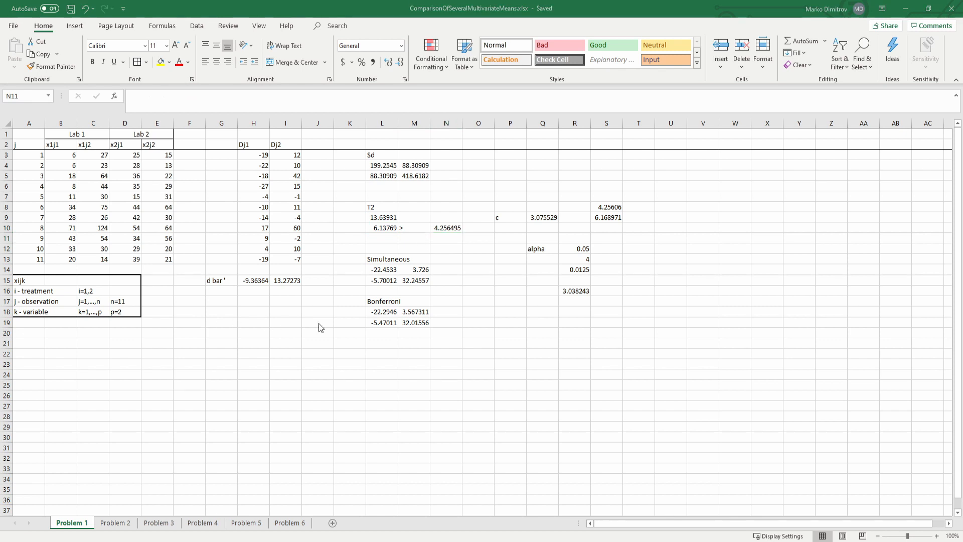
Examine the lower limits of the simultaneous confidence intervals in L14:L15
left_click(378, 289)
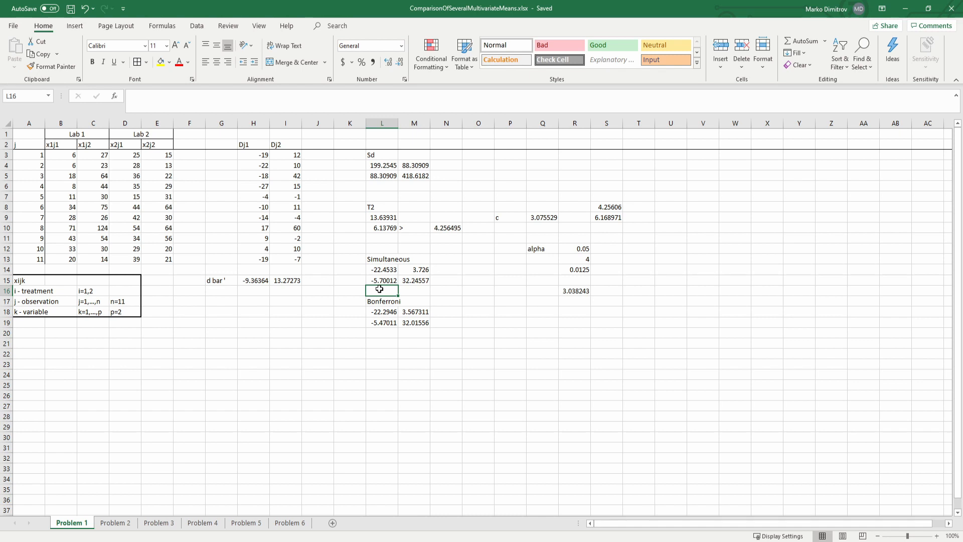
left_click_drag(376, 269, 380, 280)
left_click(478, 300)
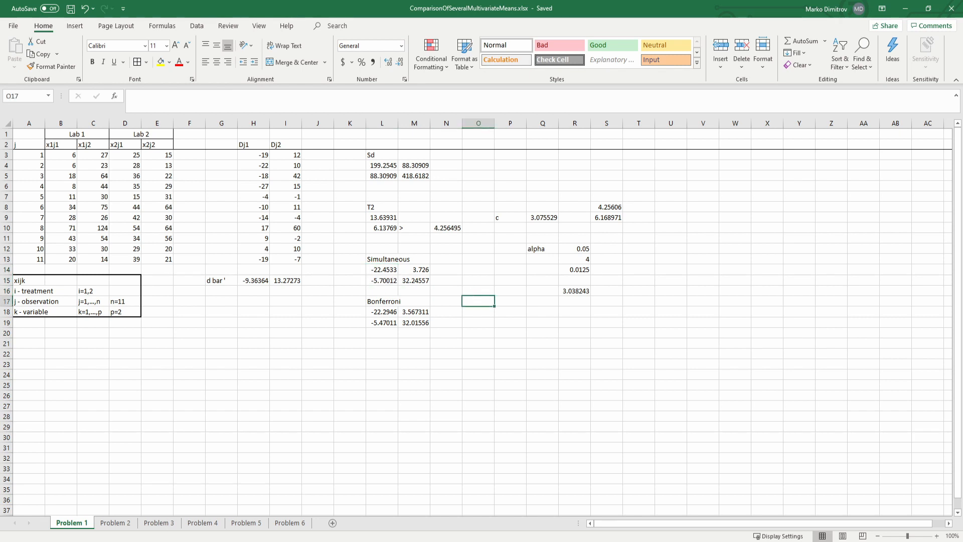
Enter a bold label C in B23 and move it to G24 as the matrix heading
left_click(66, 366)
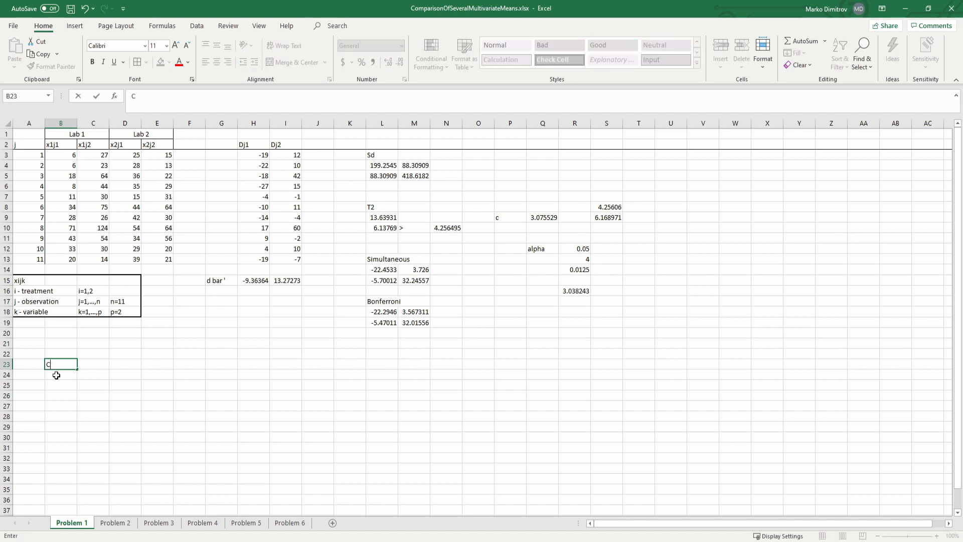
type("C")
key("ctrl+b")
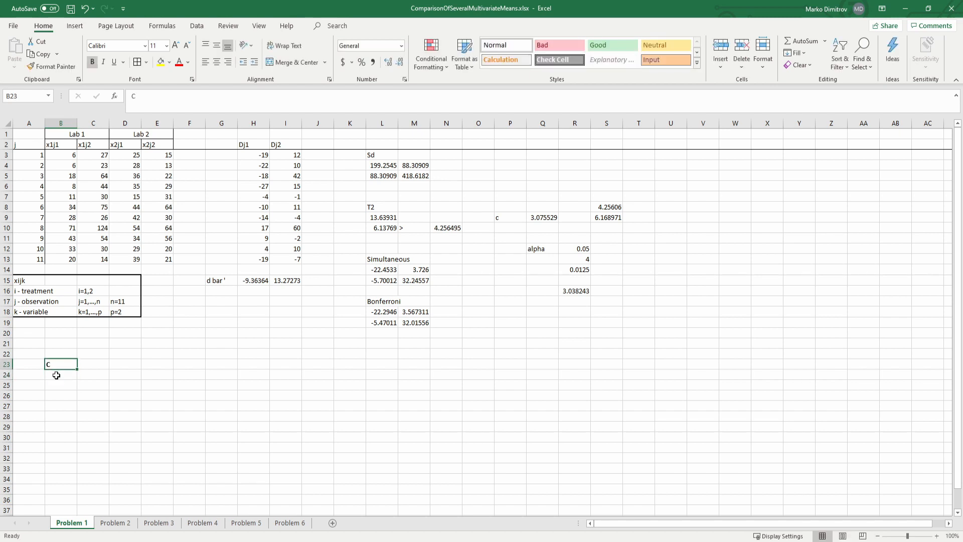
key("ctrl+x")
left_click(218, 374)
key("ctrl+v")
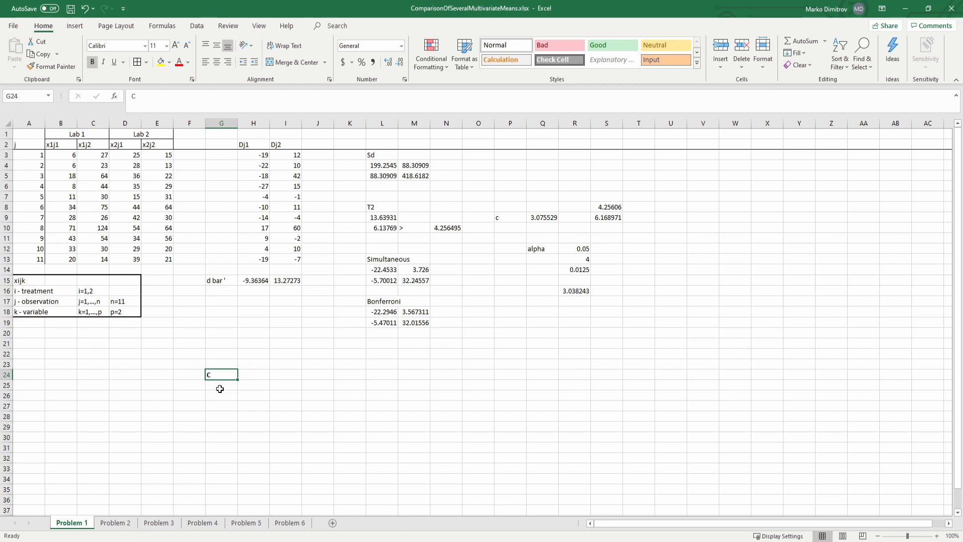
key("Return")
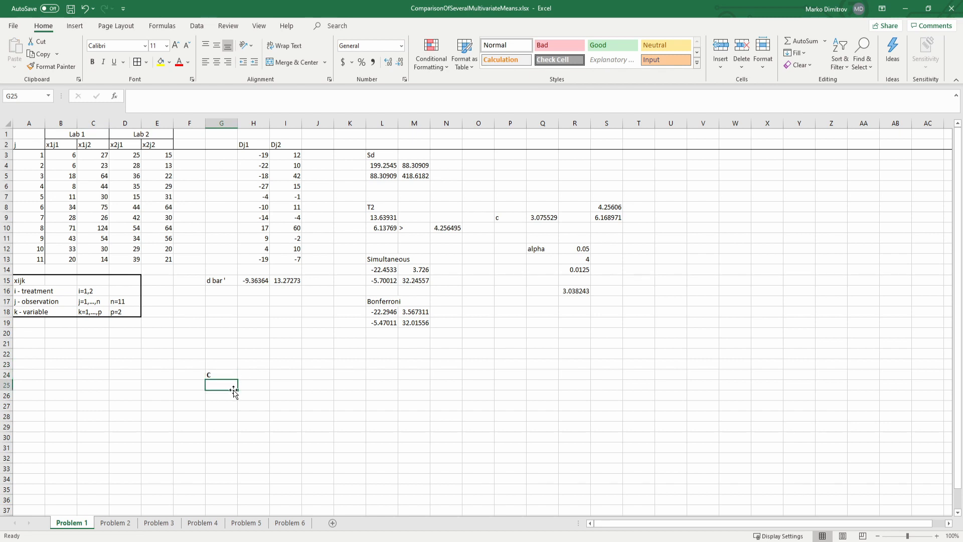
Fill the first two columns of matrix C with 1, 0 in G25:H25 and 0, 1 in G26:H26
key("ctrl+v")
key("Return")
type("0")
key("Tab")
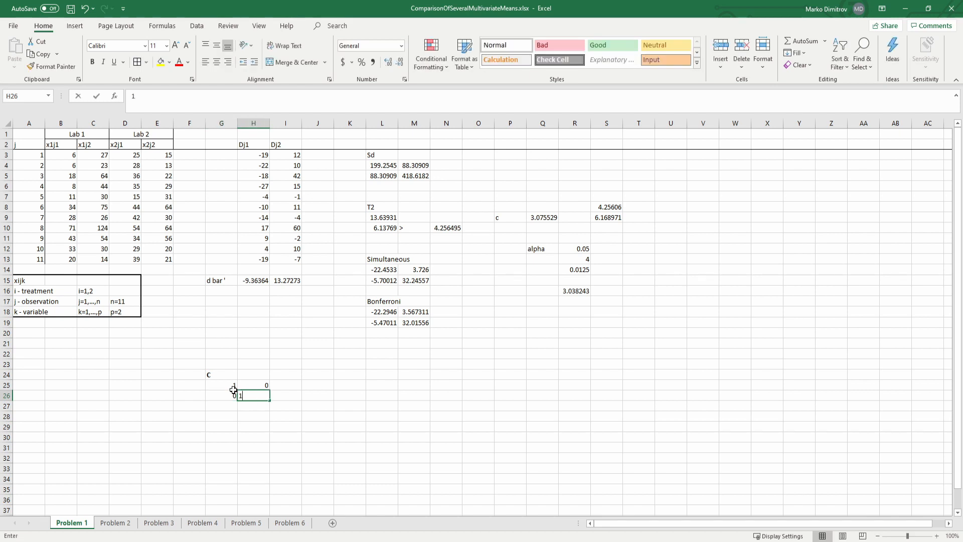
type("1")
key("Tab")
key("Up")
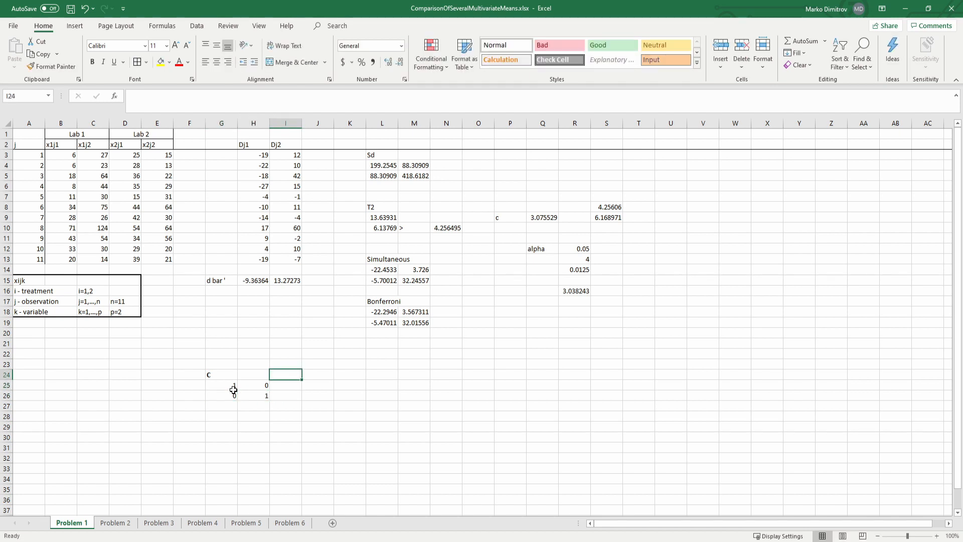
left_click(234, 390)
key("shift+Right")
key("shift+Right")
key("shift+Right")
left_click(233, 391)
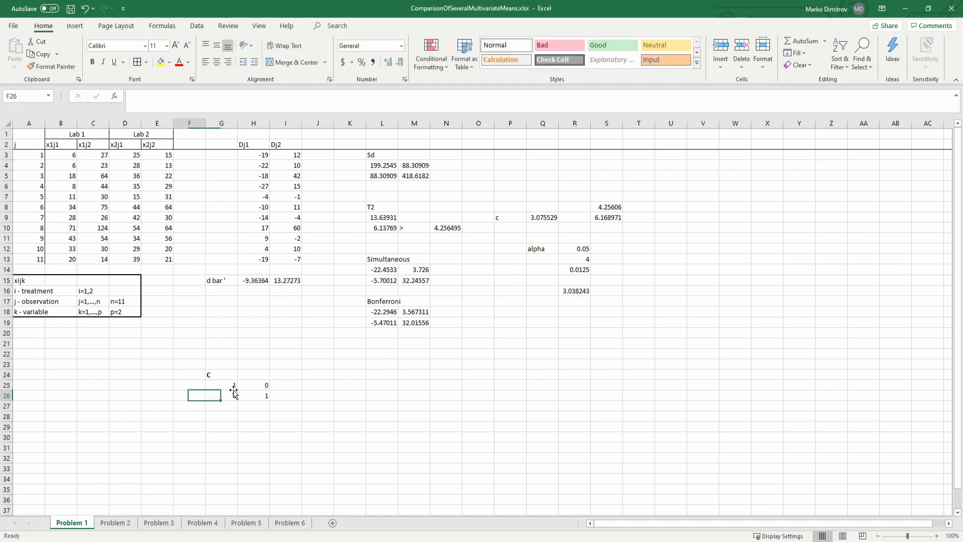
key("Up")
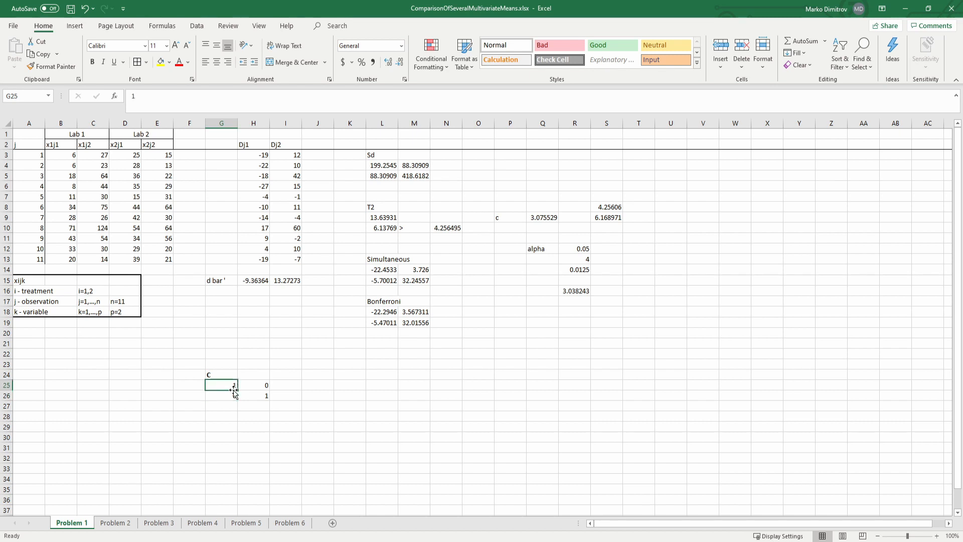
key("shift+Down")
key("shift+Right")
key("Right")
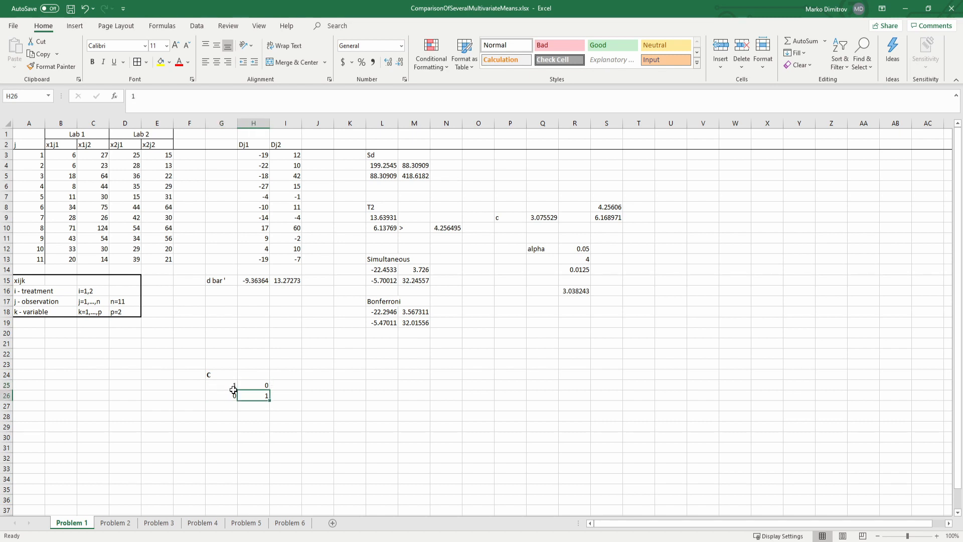
Complete matrix C by entering -1, 0 in I25:J25 and 0, -1 in I26:J26
key("Right")
type("-1")
key("Tab")
type("0")
key("Return")
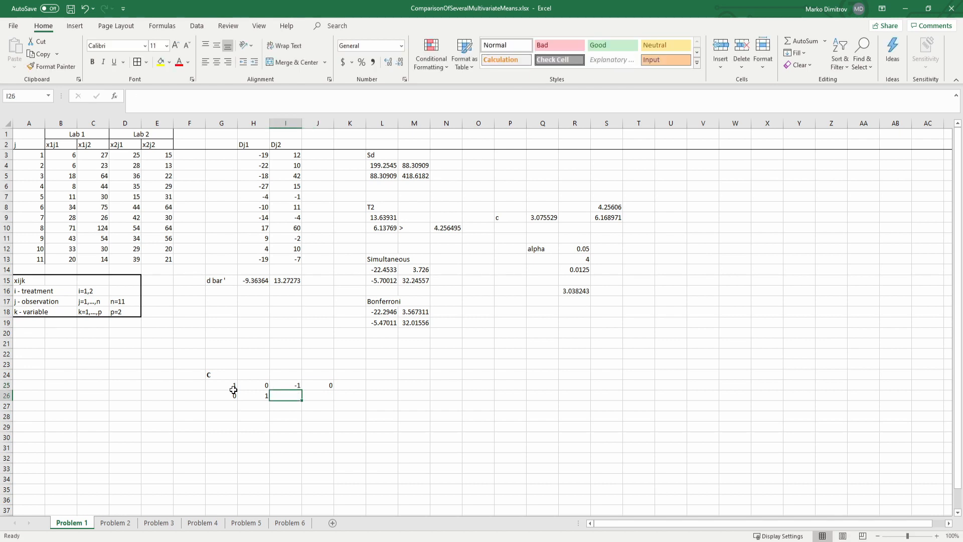
type("0")
key("Tab")
type("-1")
key("Up")
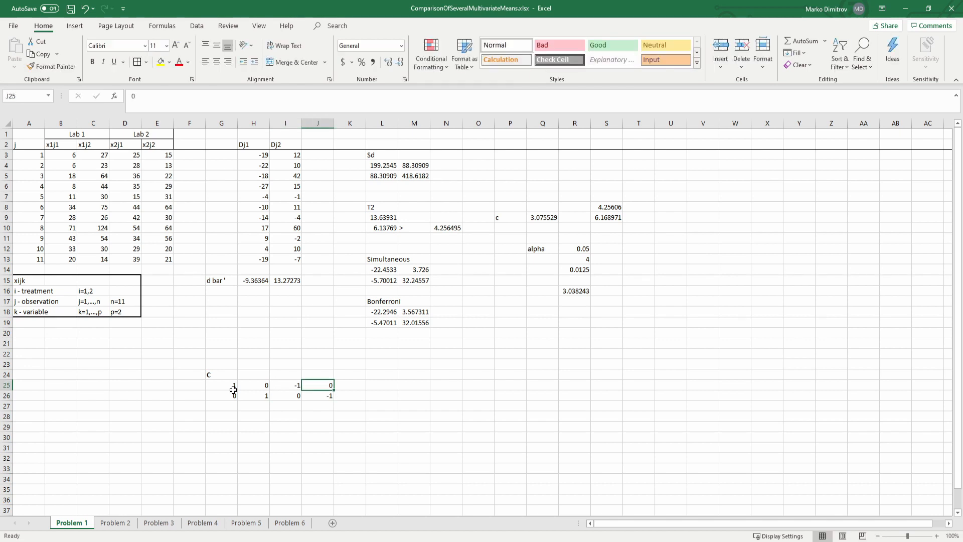
Look over the finished matrix C below row 23 and save the workbook
left_click_drag(215, 364, 354, 397)
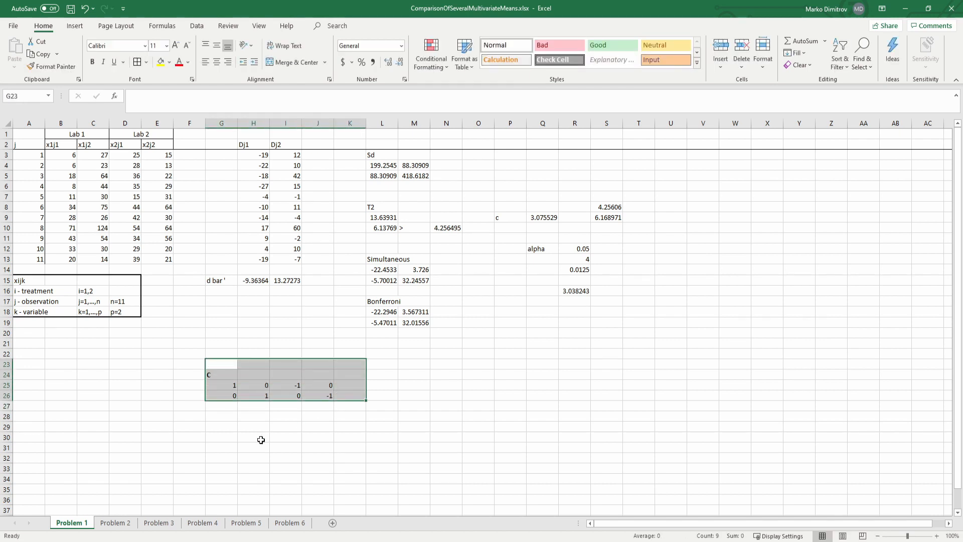
left_click(261, 440)
key("ctrl+s")
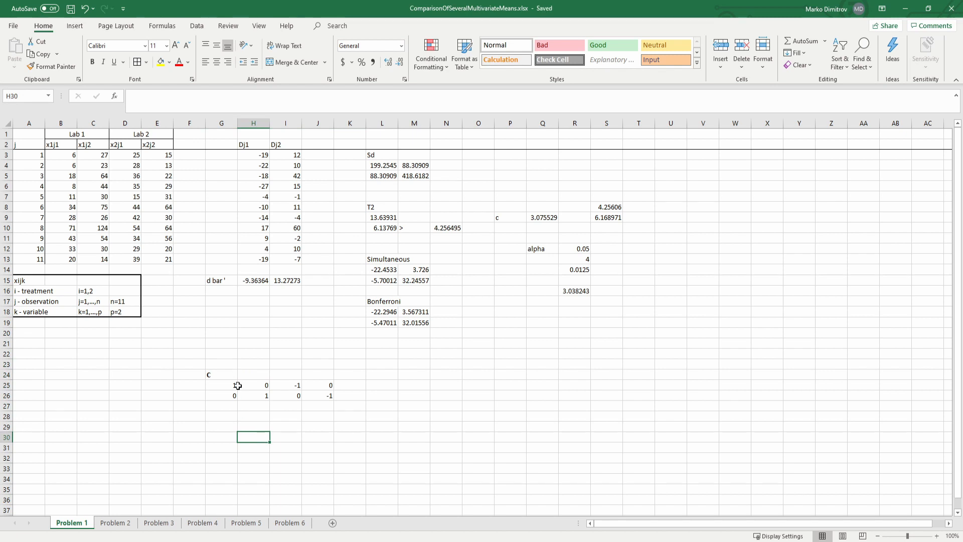
left_click(256, 366)
type("2x4")
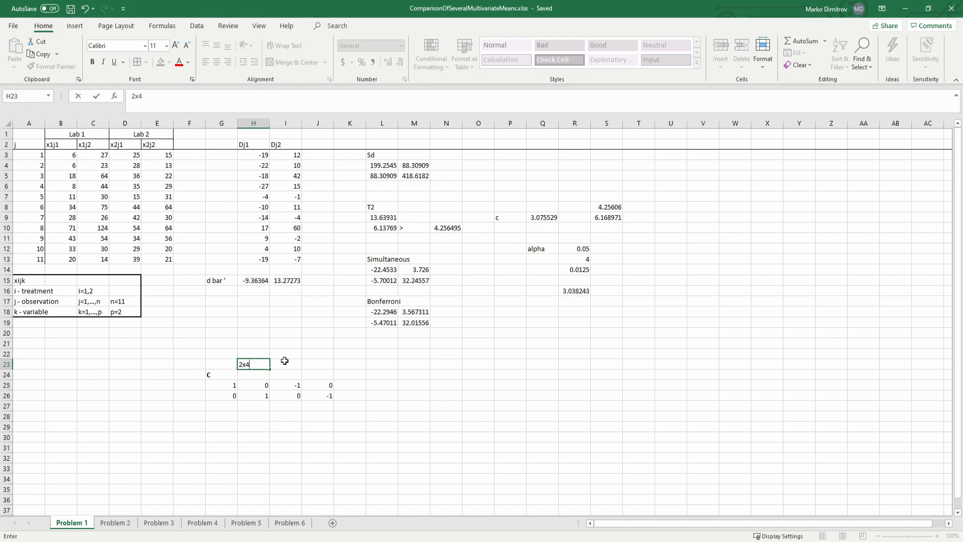
key("Escape")
key("Down")
key("Down")
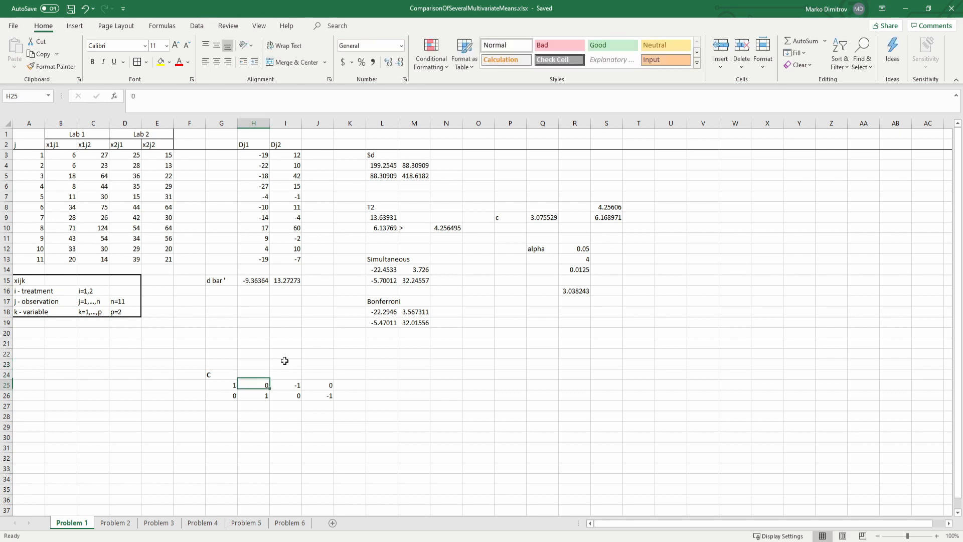
Examine the contrast matrix C in G24:J26
key("Up")
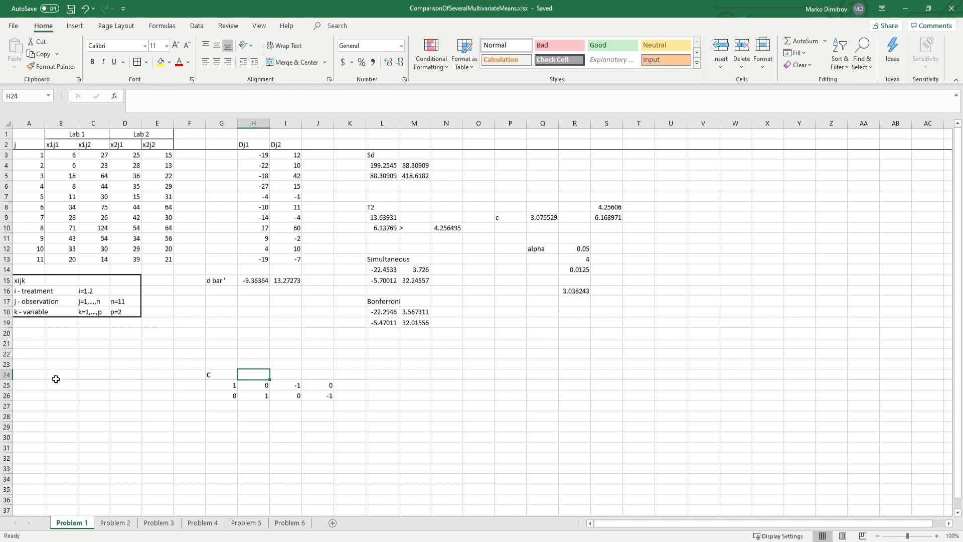
left_click(216, 372)
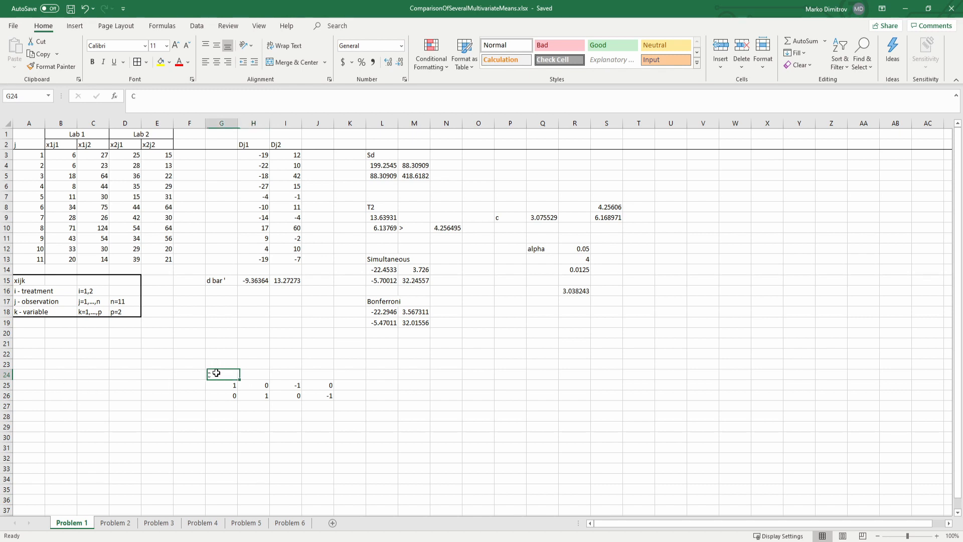
left_click_drag(216, 373, 312, 394)
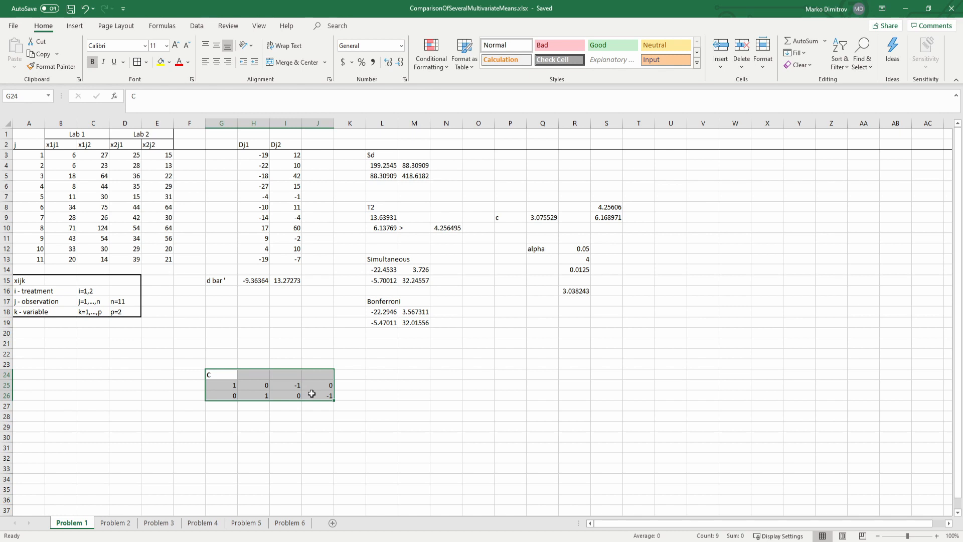
Calculate the mean of the first Lab 1 variable in B24 with =AVERAGE(B3:B13)
left_click(60, 374)
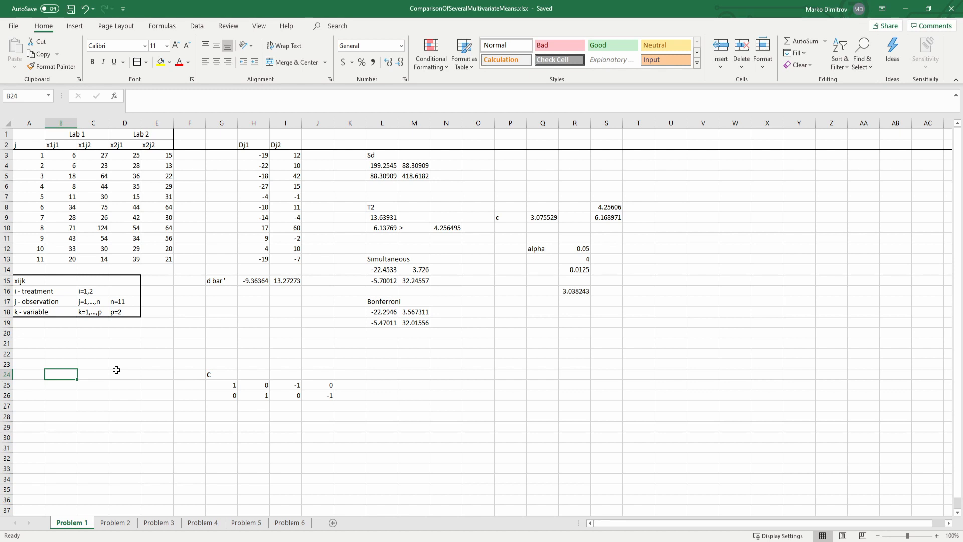
type("=aver")
key("Tab")
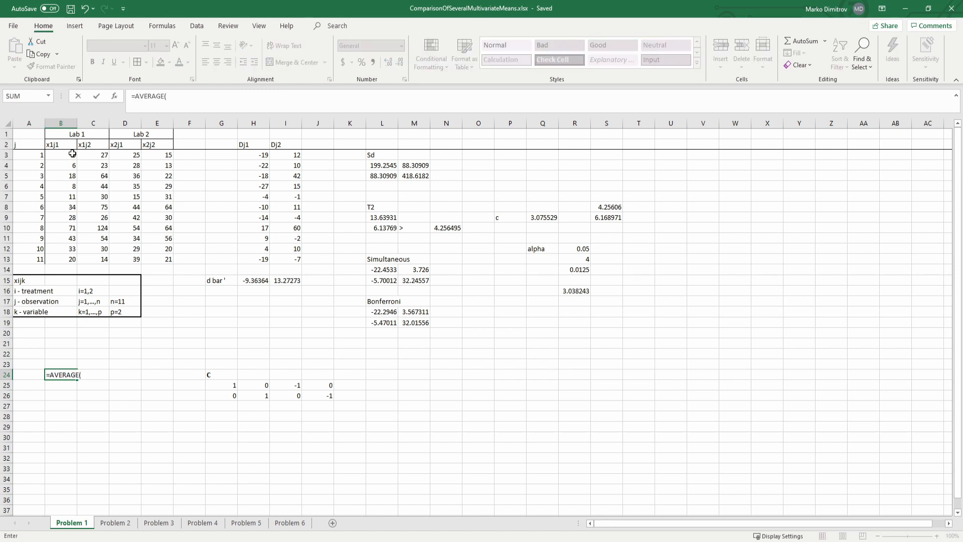
left_click_drag(72, 153, 75, 259)
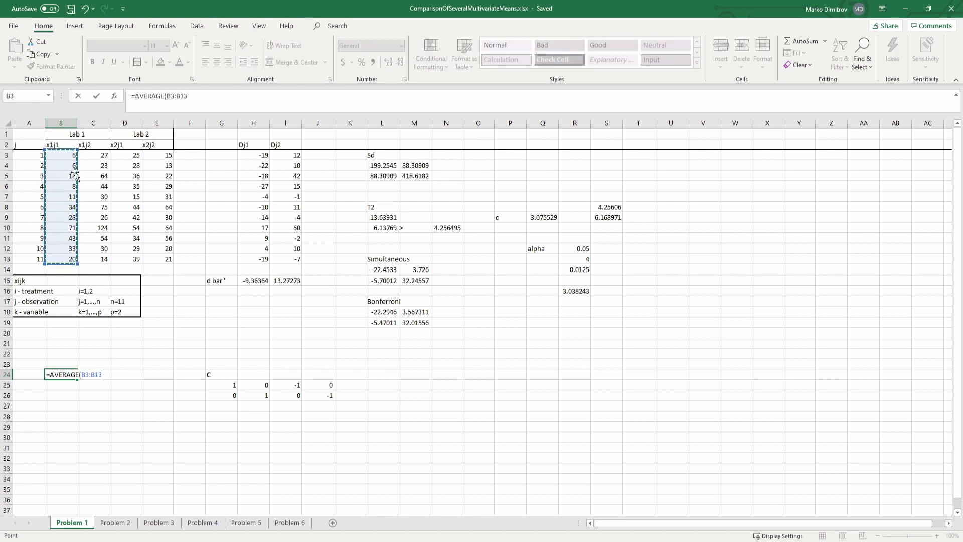
key("Return")
Copy the average formula from B24 across to E24 and save the workbook
left_click(67, 375)
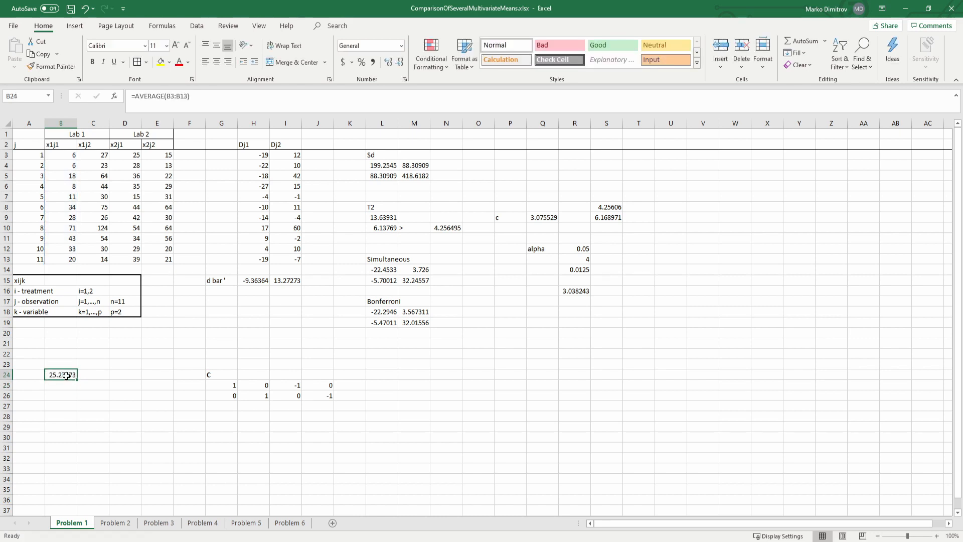
left_click_drag(77, 380, 171, 380)
left_click(133, 416)
key("ctrl+s")
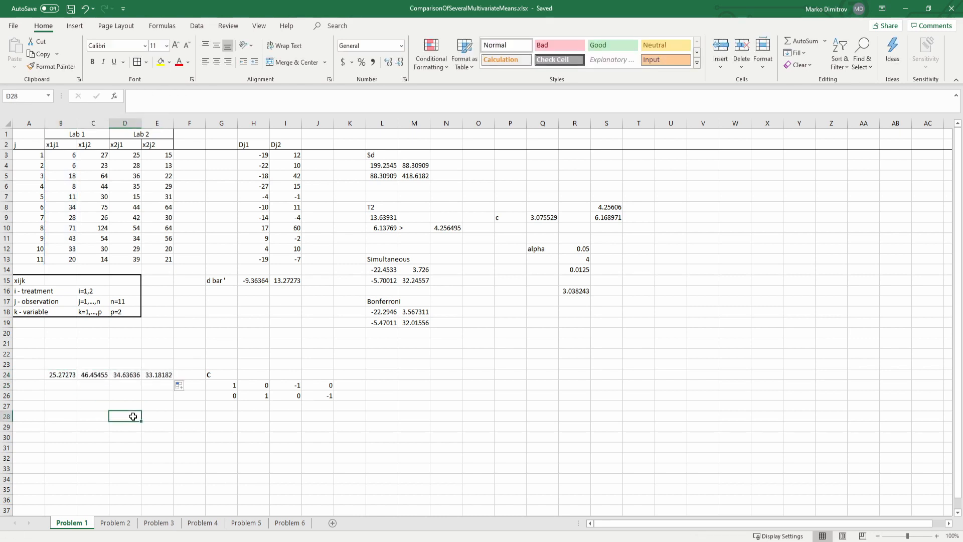
Examine the Lab 1 and Lab 2 observations in rows 3 to 13
left_click(59, 404)
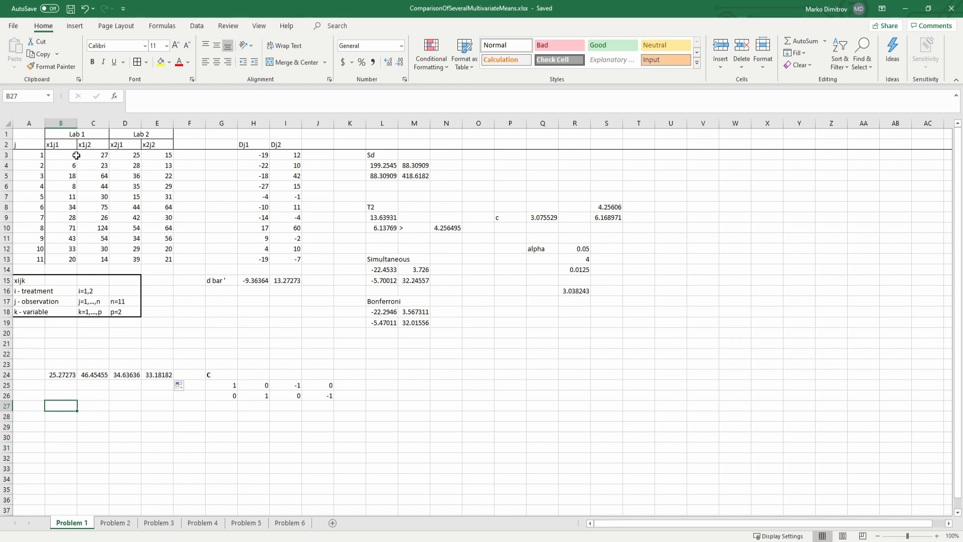
left_click_drag(75, 155, 111, 255)
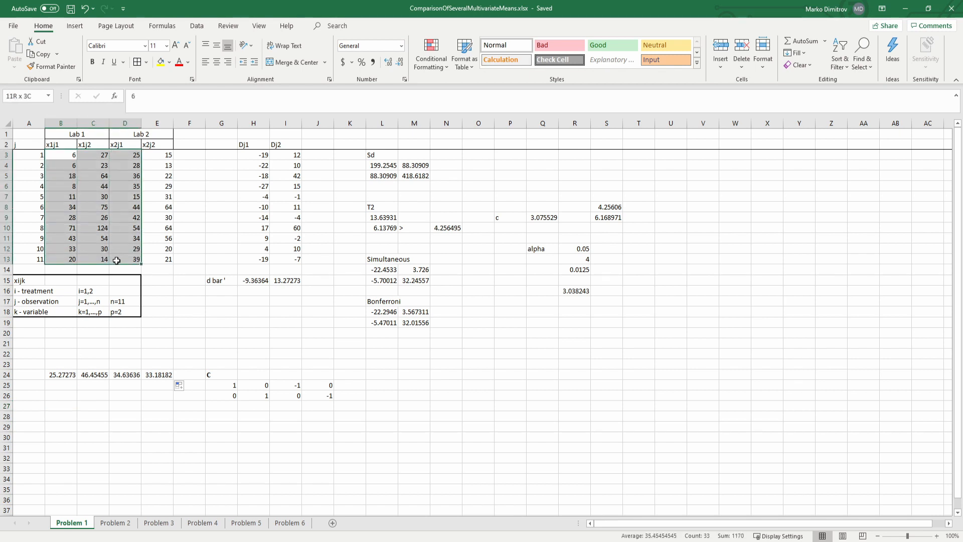
left_click(152, 331)
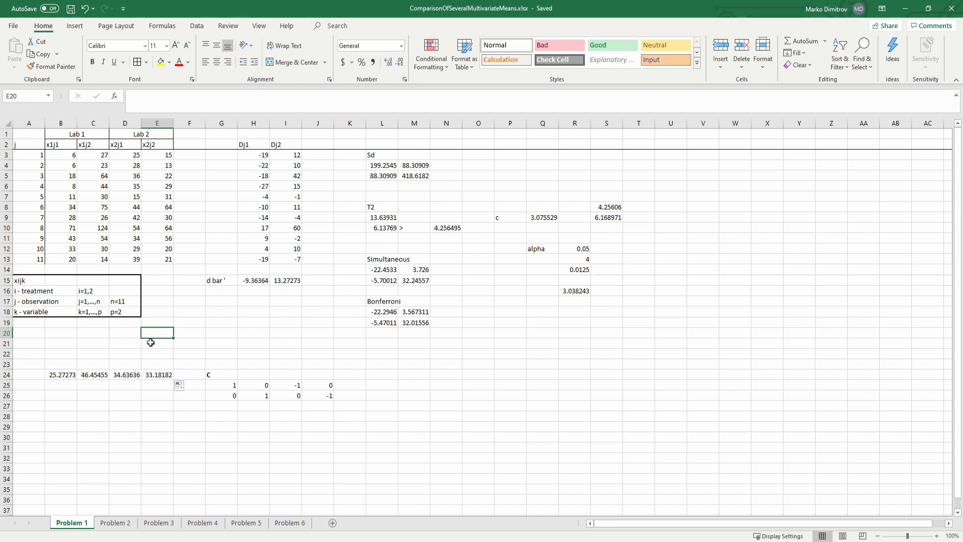
left_click(62, 404)
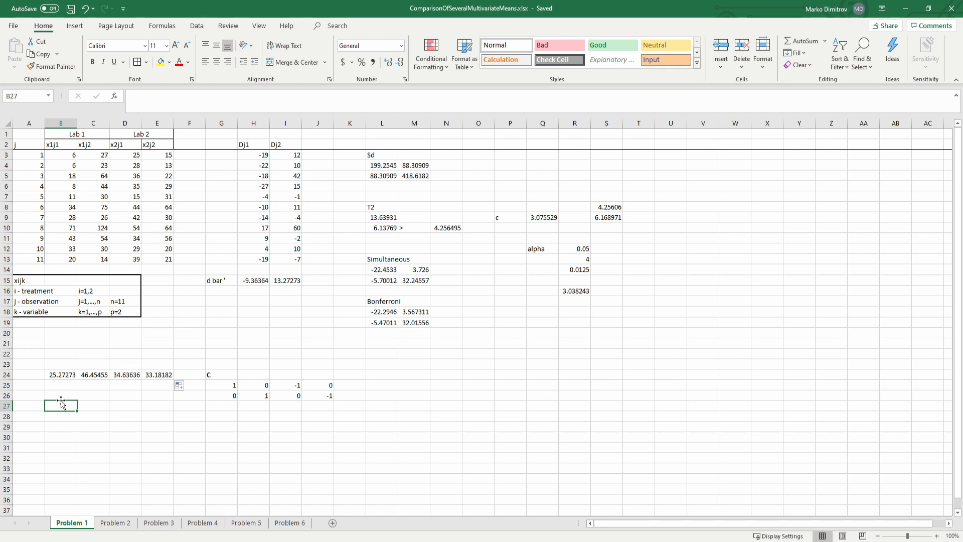
Compute the first variable's deviation from its mean in B26 with =B24-B3
left_click(60, 394)
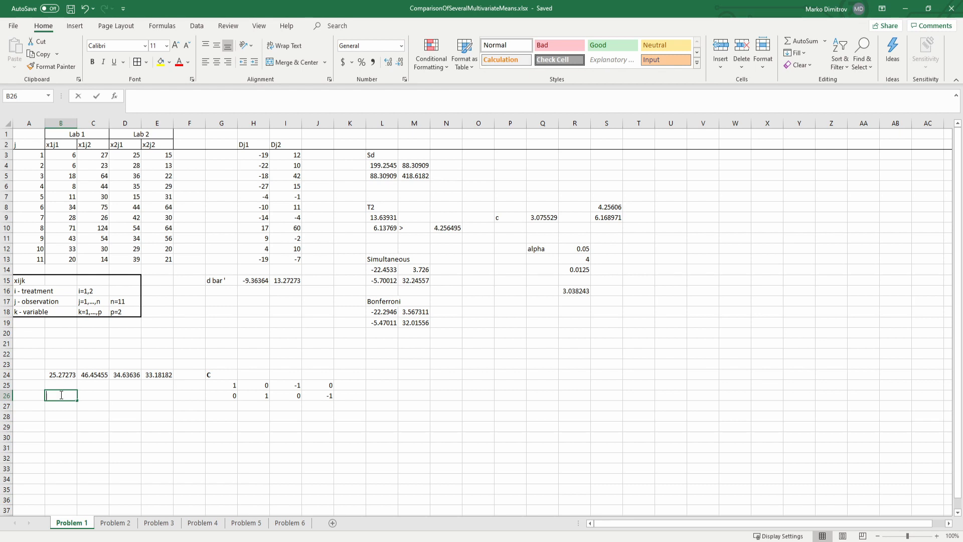
type("=")
left_click(55, 374)
type("-")
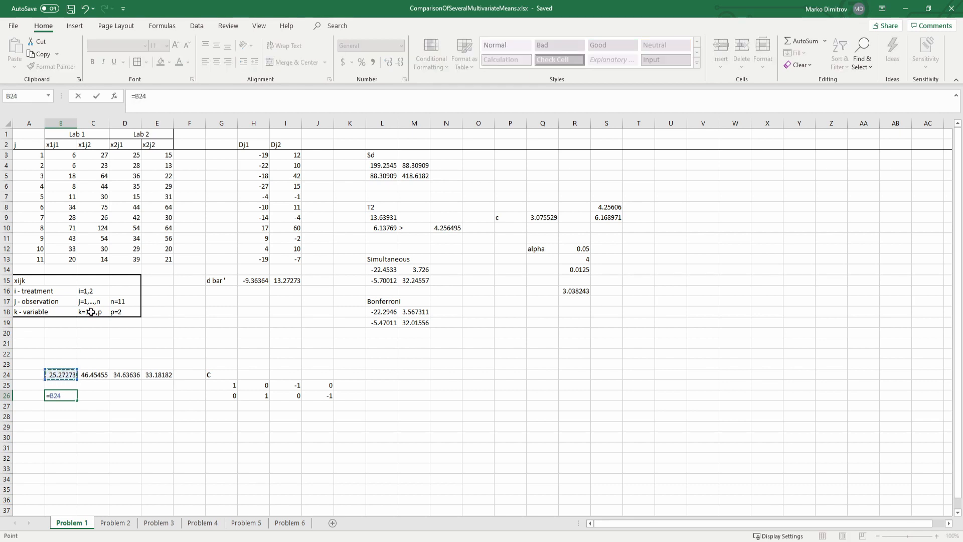
left_click(69, 156)
key("Return")
key("Up")
Compute the second Lab 1 variable's deviation from its mean in C26 with =C24-C3
key("Right")
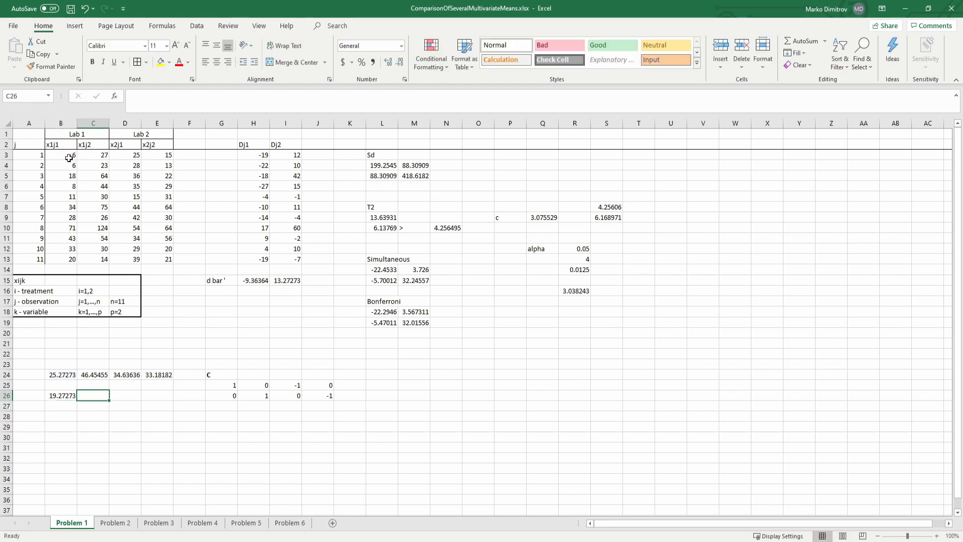
type("=")
left_click(90, 371)
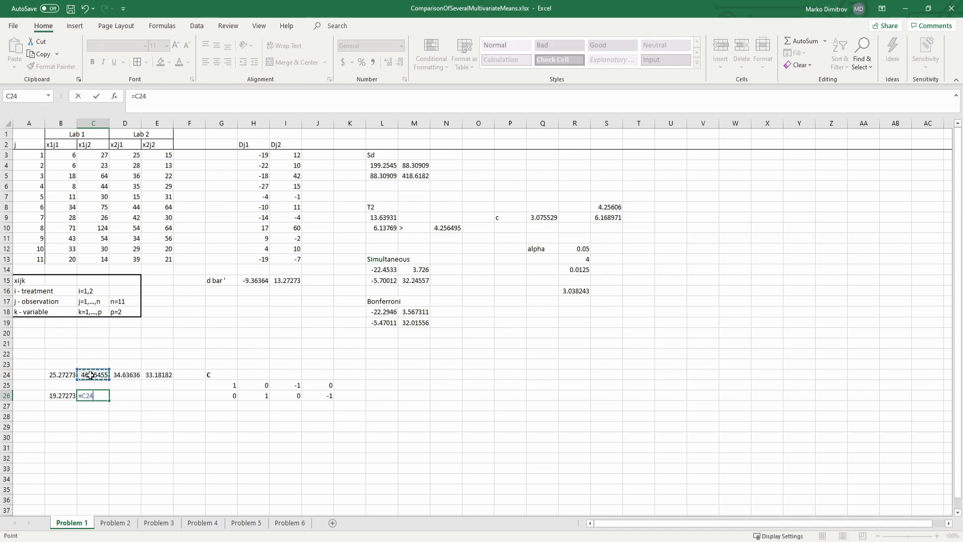
type("-")
left_click(85, 157)
key("Return")
key("Right")
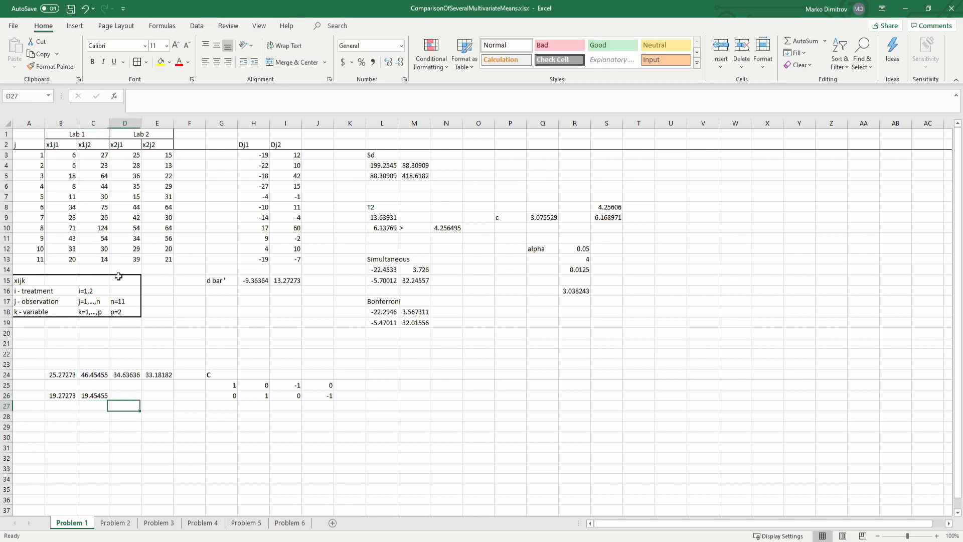
Copy the deviation formula from C26 across to D26 and E26
key("Up")
left_click(77, 398)
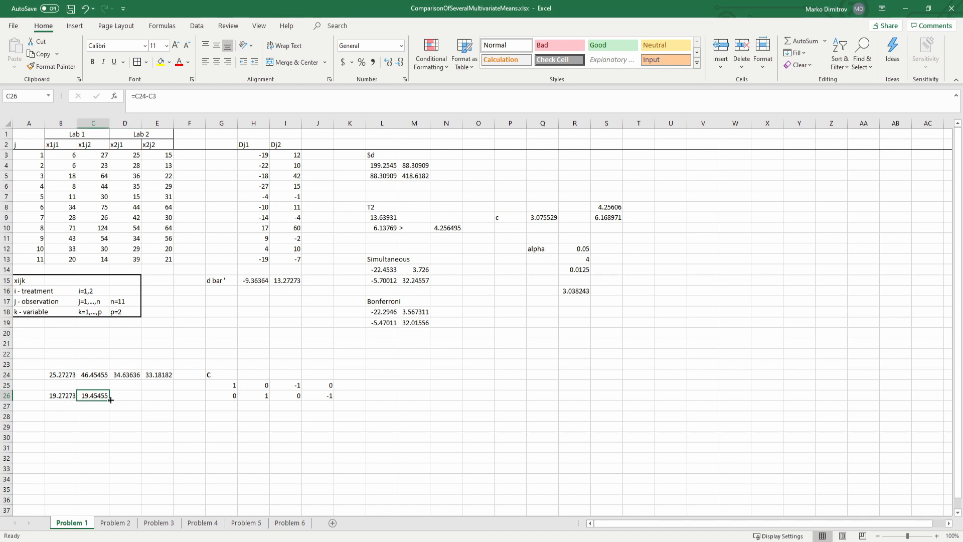
left_click_drag(110, 399, 170, 400)
Make the mean references absolute in the B26 and C26 deviation formulas, giving =$B$24-B3 and =$C$24-C3
left_click(52, 396)
scroll(55, 401, "down", 1)
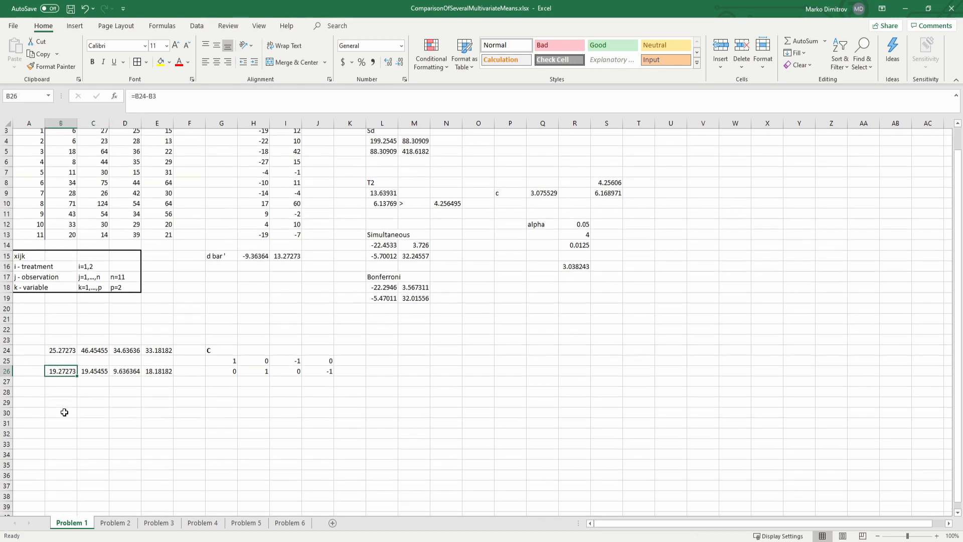
left_click(145, 96)
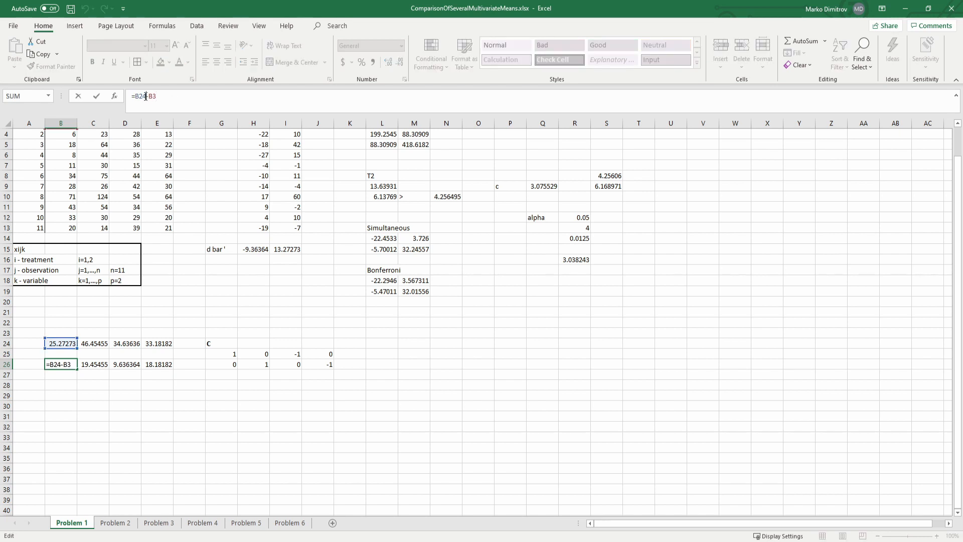
key("Return")
key("Up")
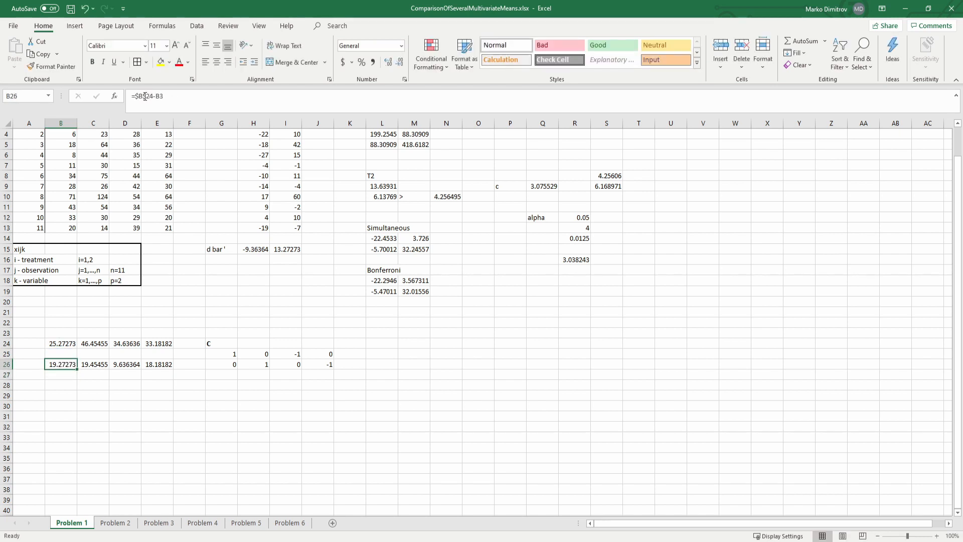
key("Right")
left_click(143, 96)
key("Return")
Make the mean references absolute in the D26 and E26 deviation formulas, giving =$D$24-D3 and =$E$24-E3
key("Up")
key("Right")
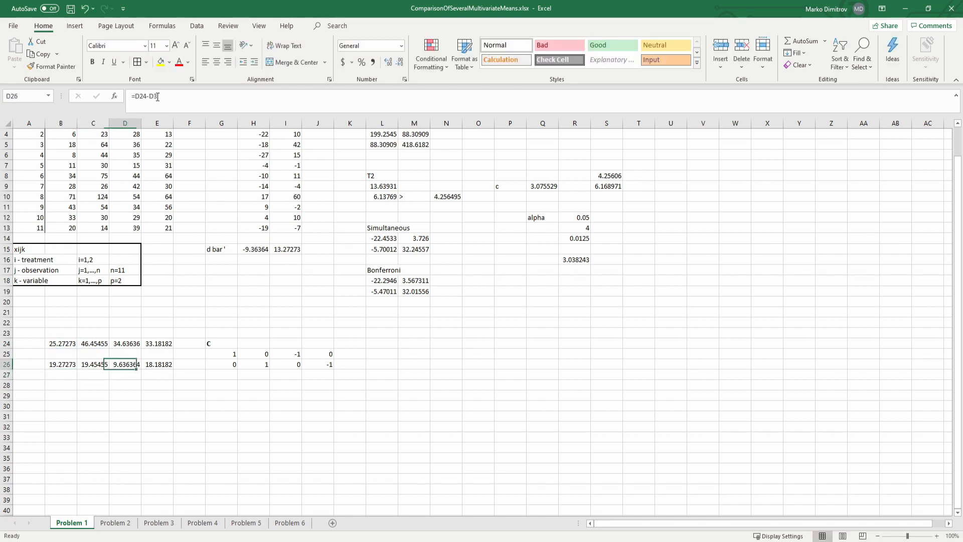
left_click(145, 97)
key("Return")
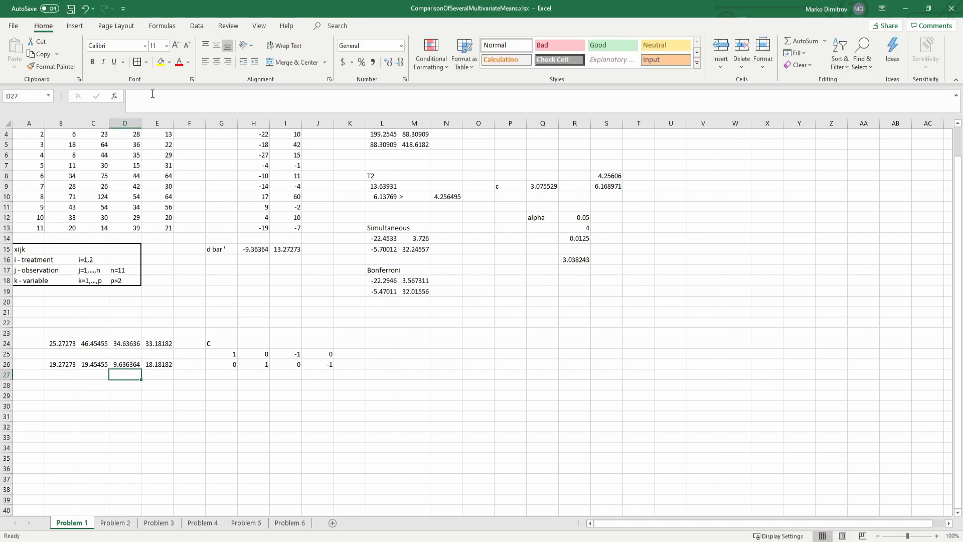
key("Up")
key("Right")
left_click(141, 95)
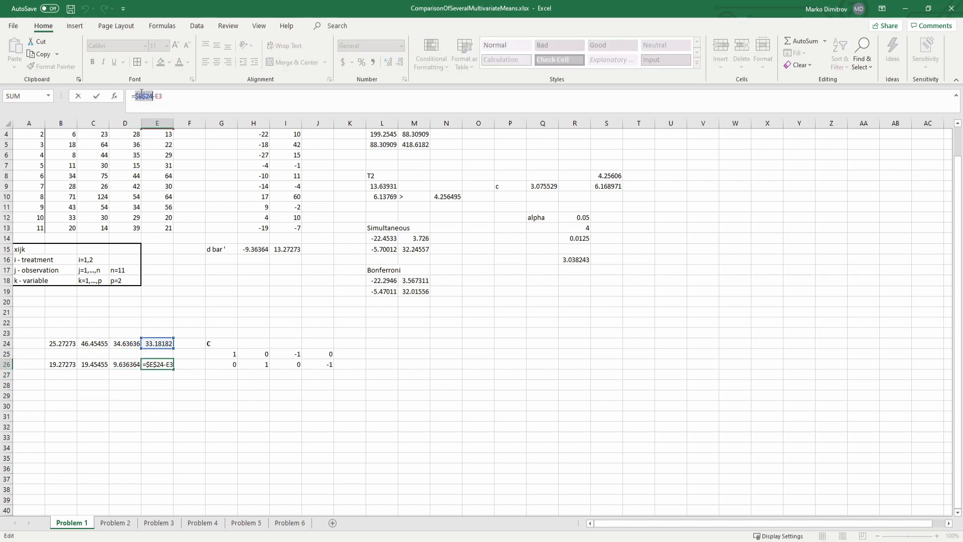
key("Escape")
Number the deviation rows 1 to 11 in A26:A36
left_click(50, 364)
left_click(17, 365)
type("1")
key("Return")
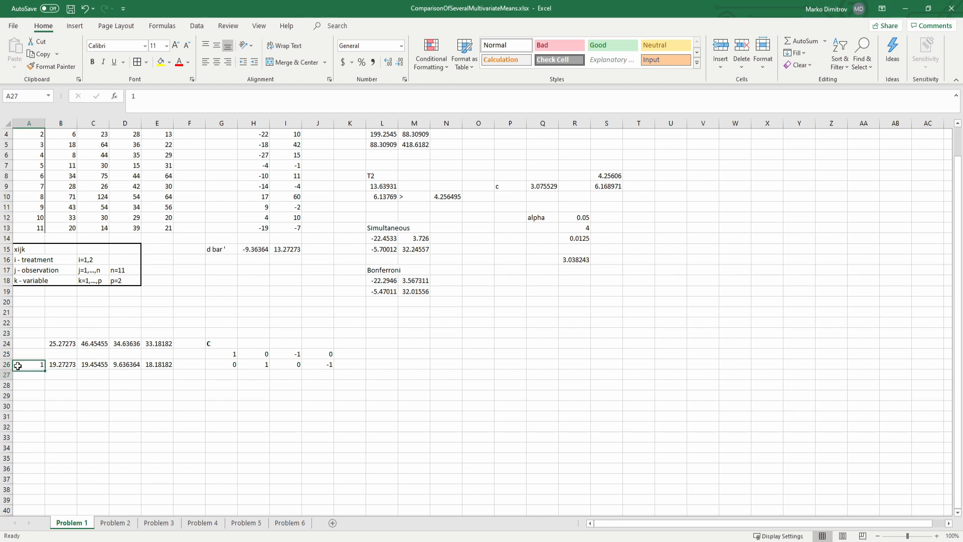
type("2")
key("Return")
left_click_drag(17, 365, 39, 472)
Copy the deviation formulas in B26:E26 down to row 36 and save the workbook
left_click(83, 365)
left_click_drag(54, 366, 151, 366)
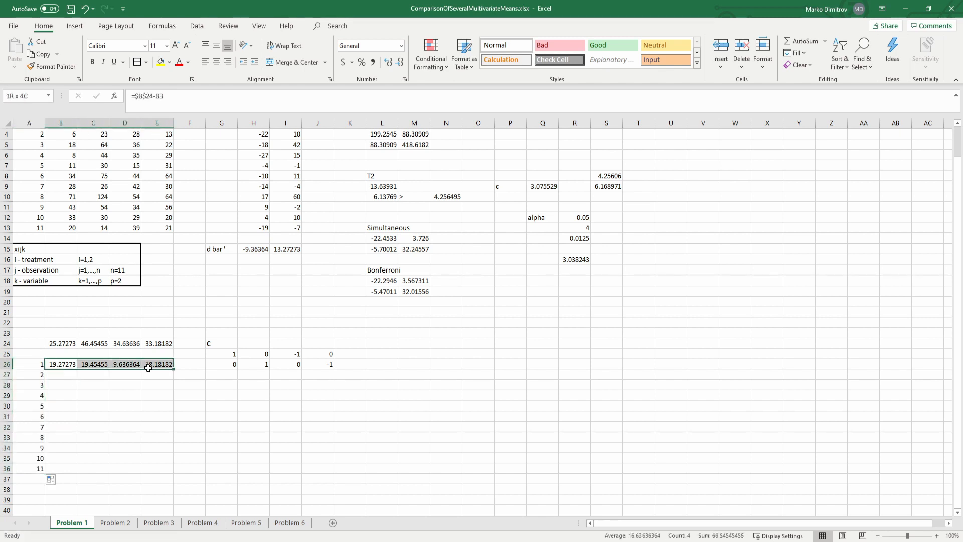
double_click(173, 369)
left_click(240, 434)
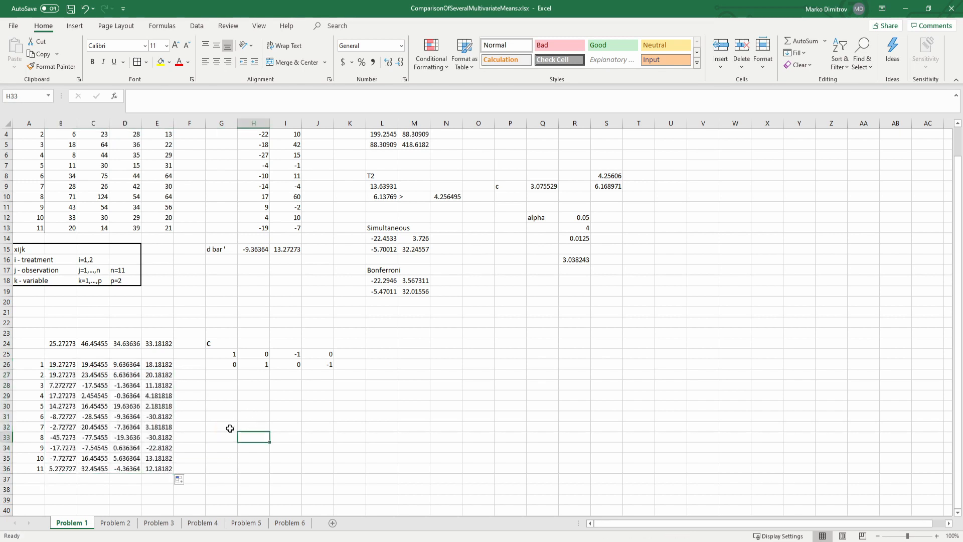
left_click(93, 407)
key("ctrl+s")
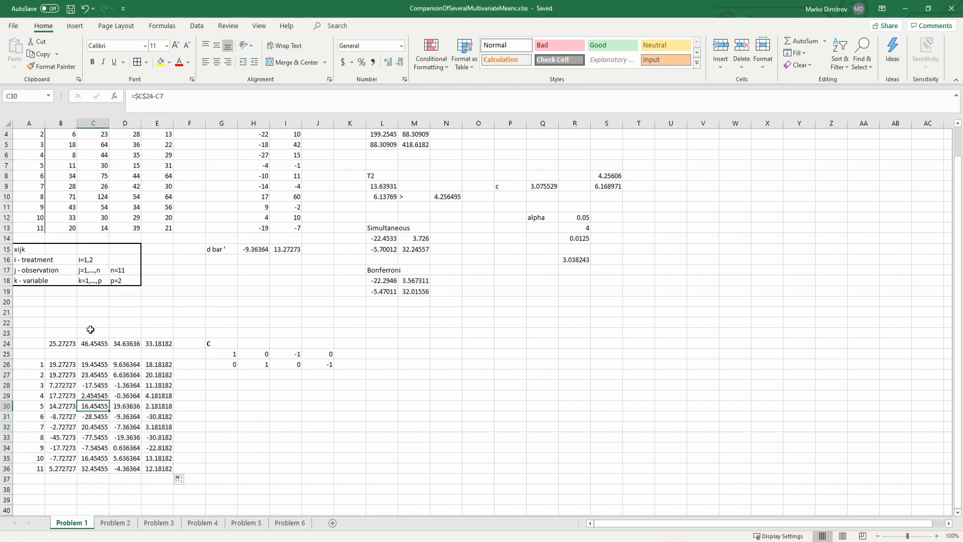
Try the reversed deviation formula =B3-$B$24 in B26 and undo the edit
left_click(62, 374)
scroll(61, 387, "up", 1)
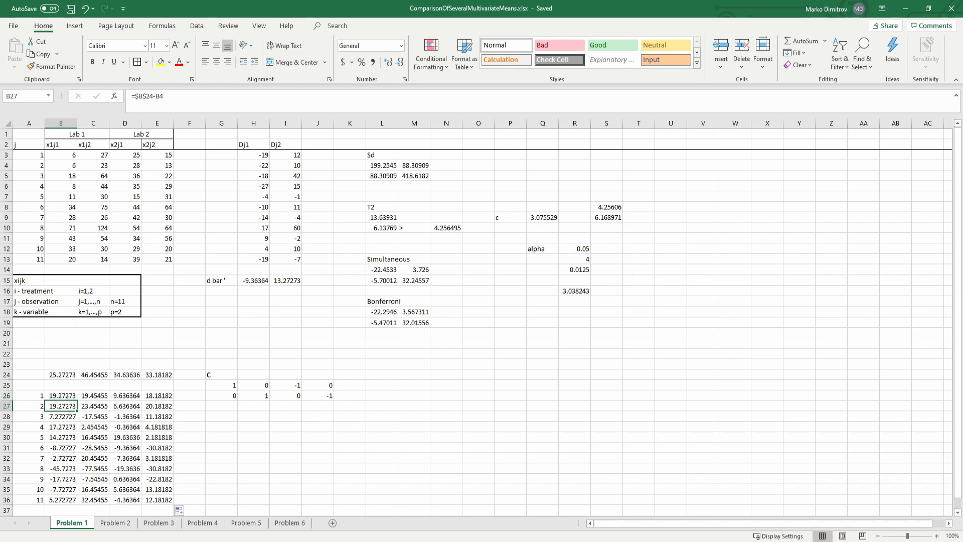
left_click(61, 395)
left_click_drag(156, 96, 171, 99)
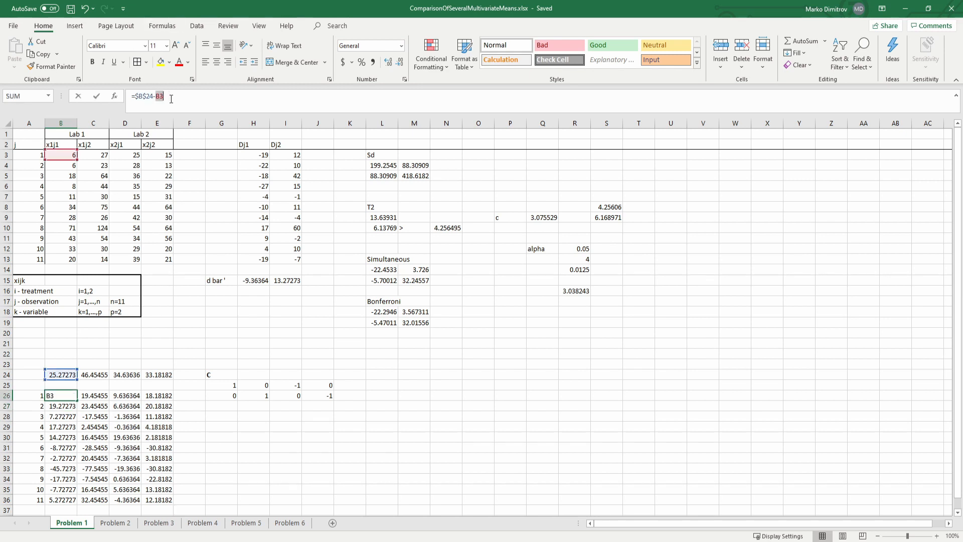
key("BackSpace")
key("BackSpace")
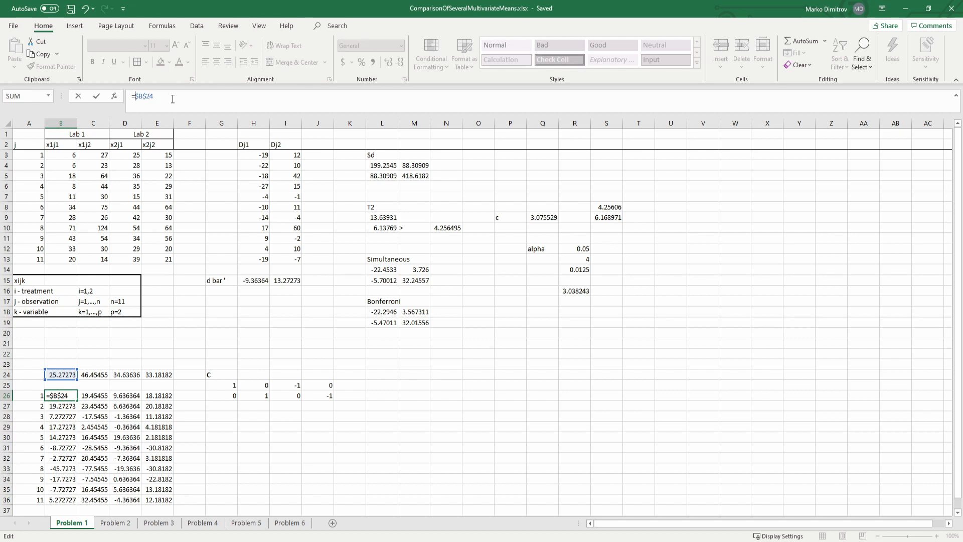
left_click(56, 159)
type("-")
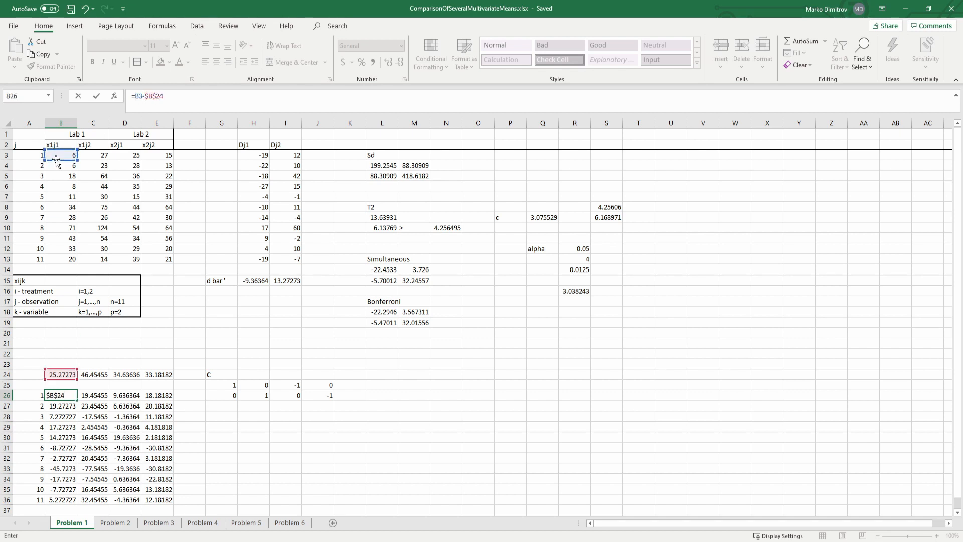
key("Return")
key("Up")
key("Right")
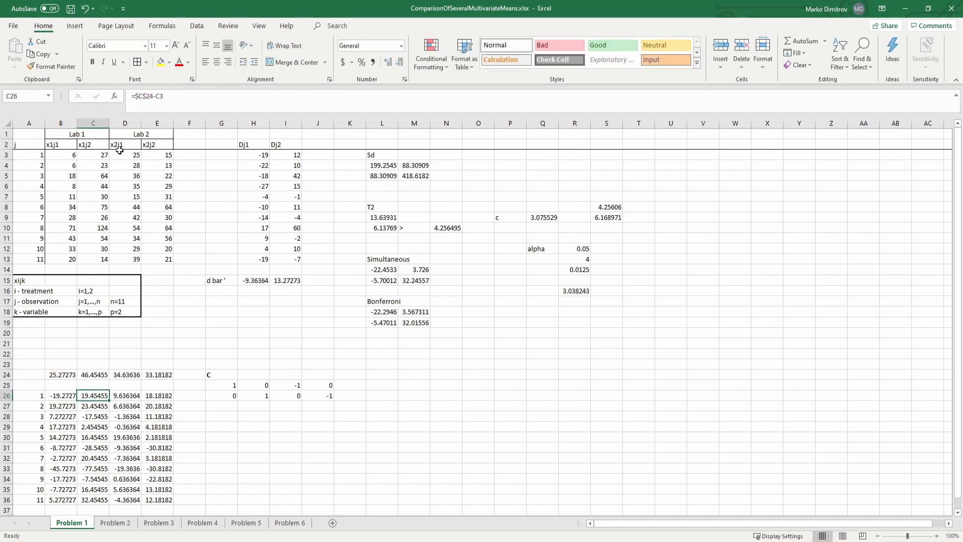
key("ctrl+z")
scroll(140, 346, "down", 3)
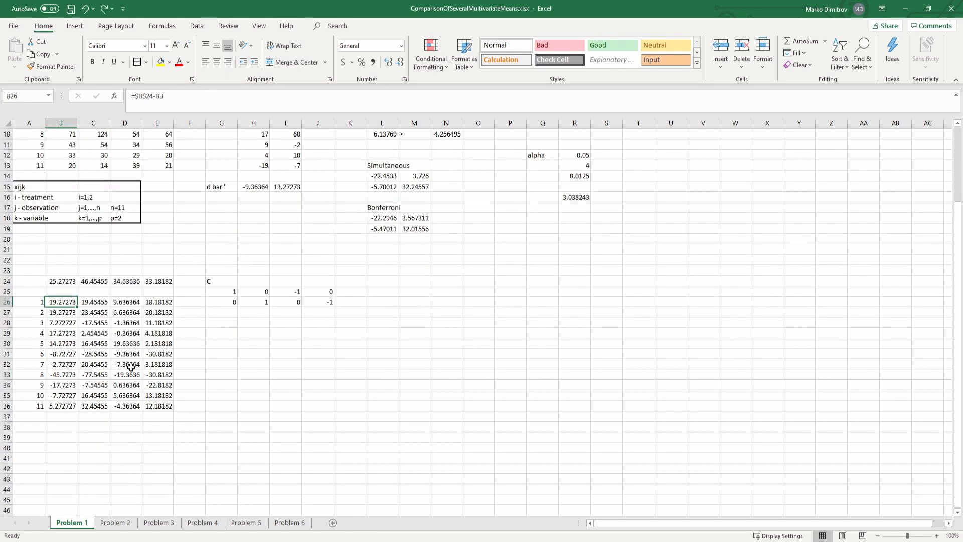
Compute the covariance matrix in L25:O28 with the array formula =MMULT(TRANSPOSE(B26:E36),B26:E36)/(11-1) and save the workbook
left_click(241, 354)
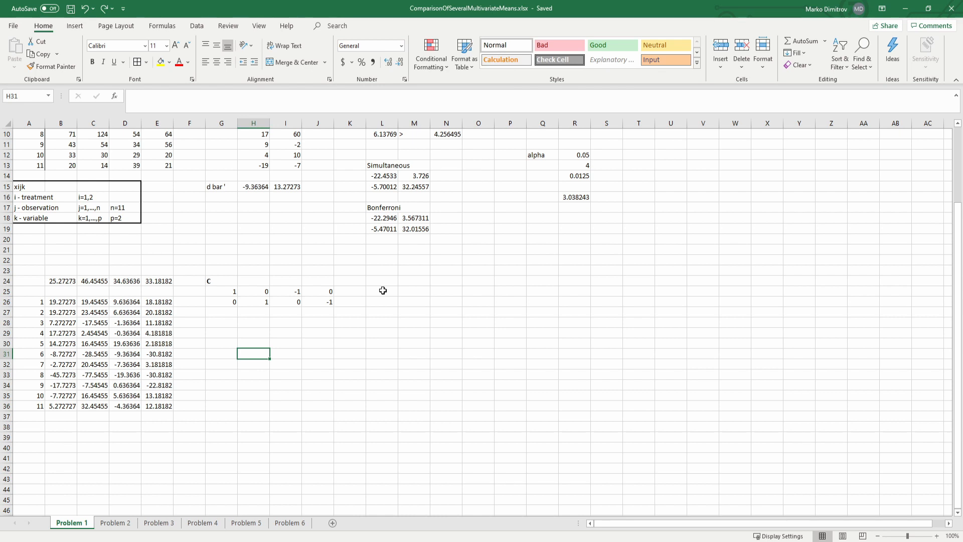
left_click_drag(377, 290, 494, 326)
type("=")
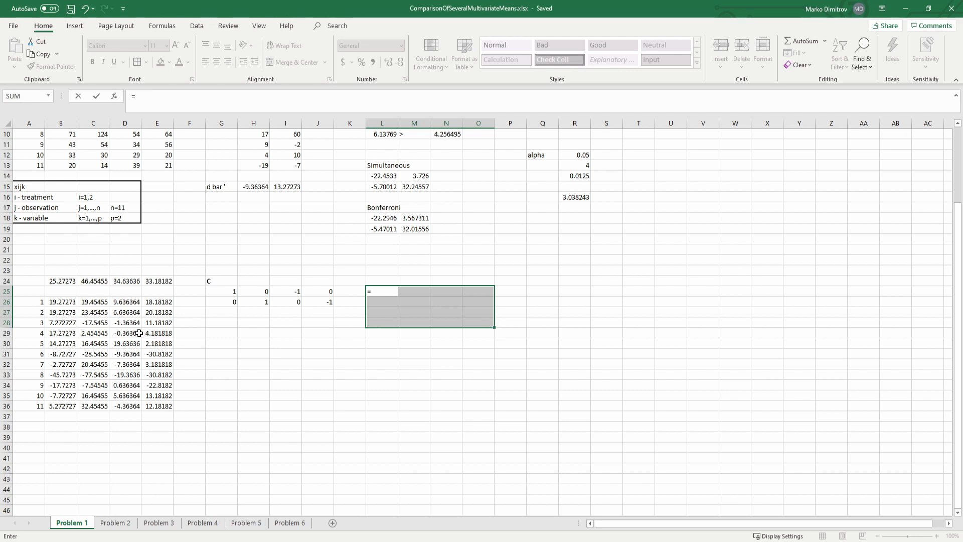
type("MMULT(")
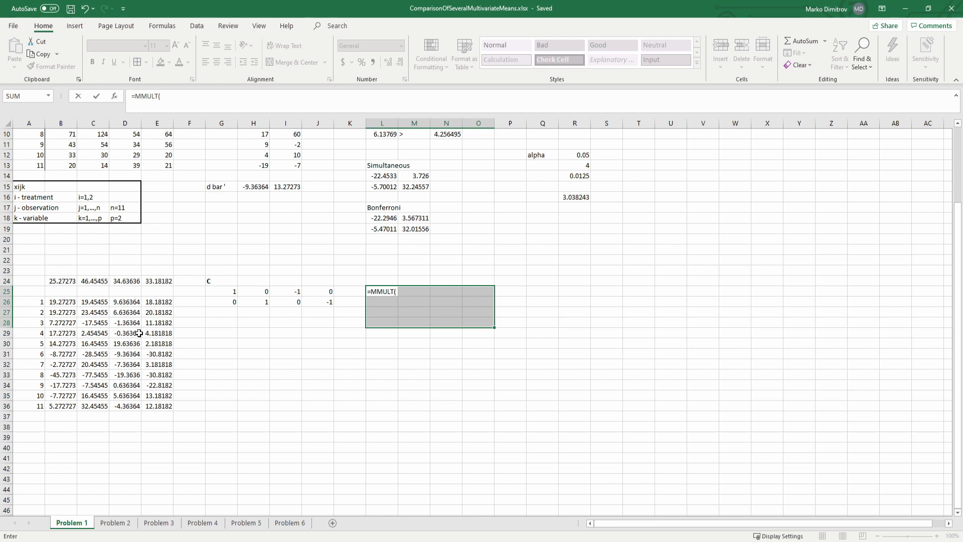
type("TRANSPOSE(")
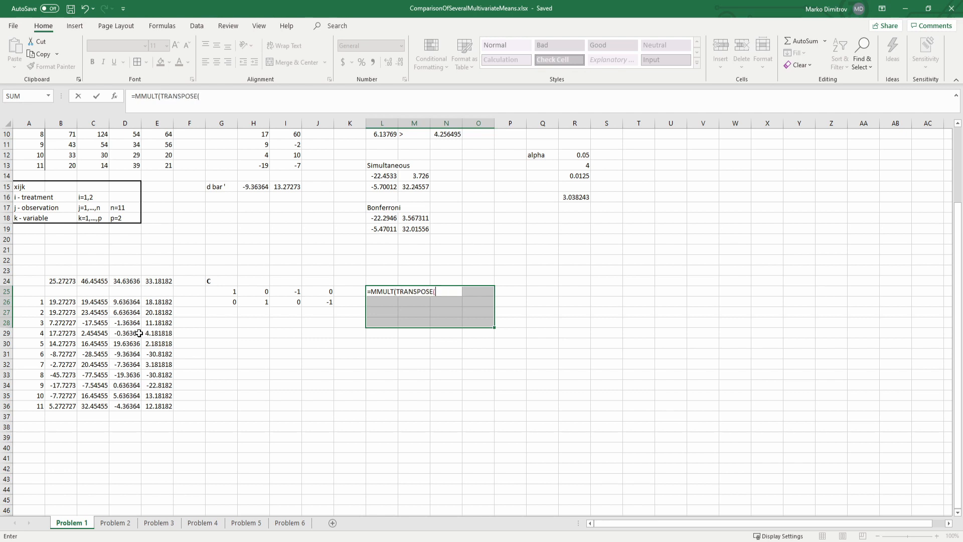
left_click_drag(57, 304, 156, 403)
type("),")
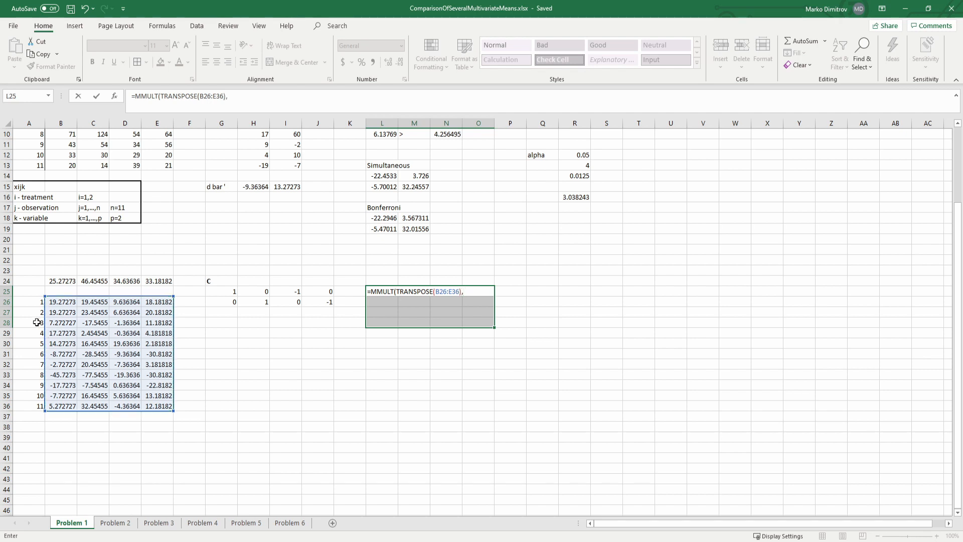
left_click(58, 301)
left_click_drag(58, 301, 157, 401)
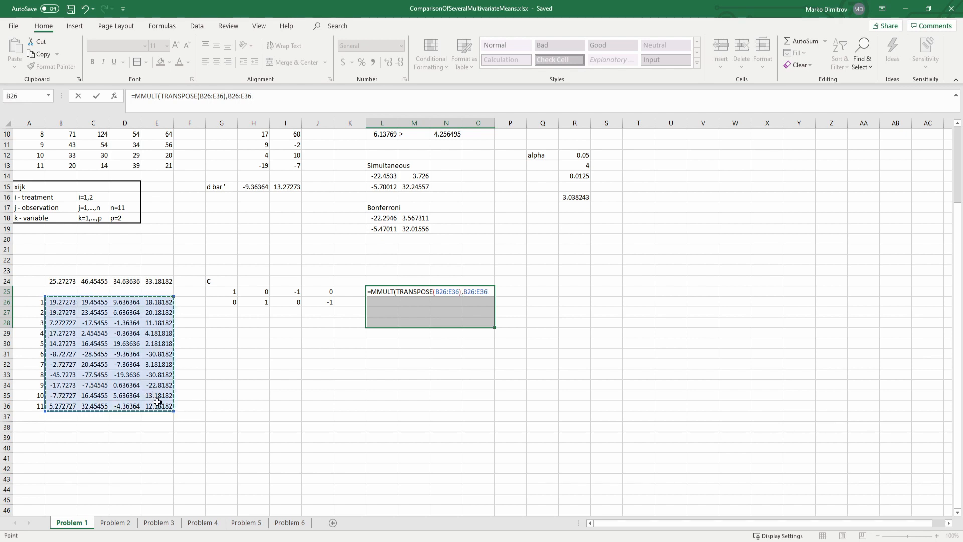
type(")/(")
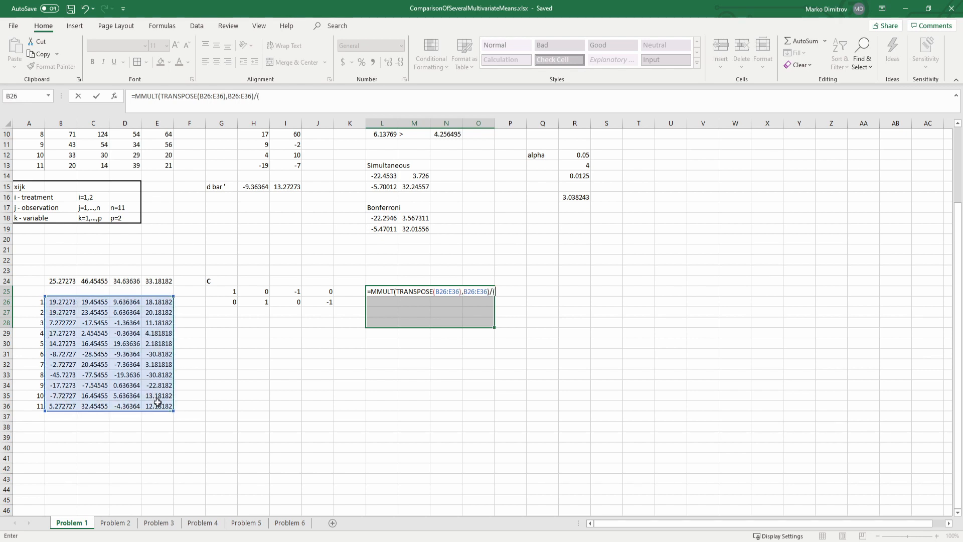
type("11-1")
key("ctrl+shift+Return")
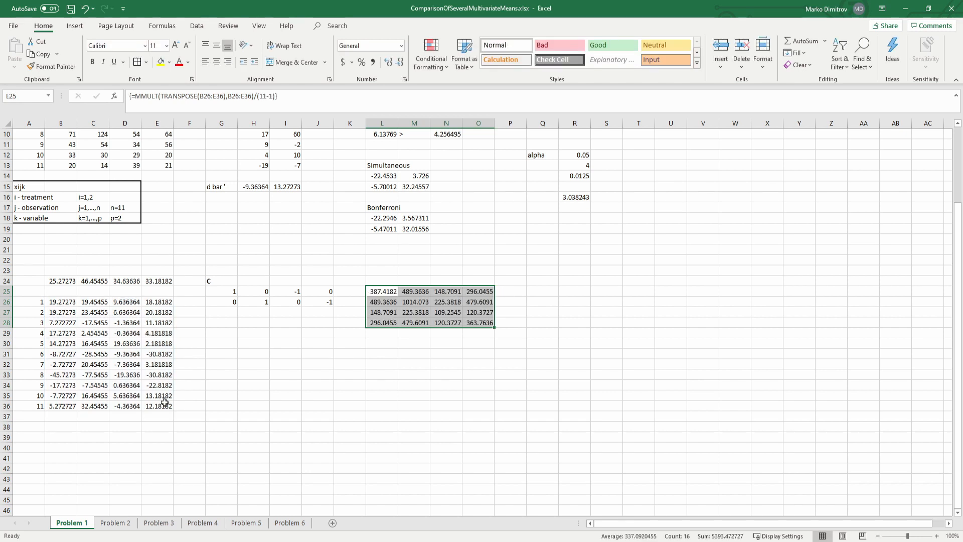
left_click(414, 343)
key("ctrl+s")
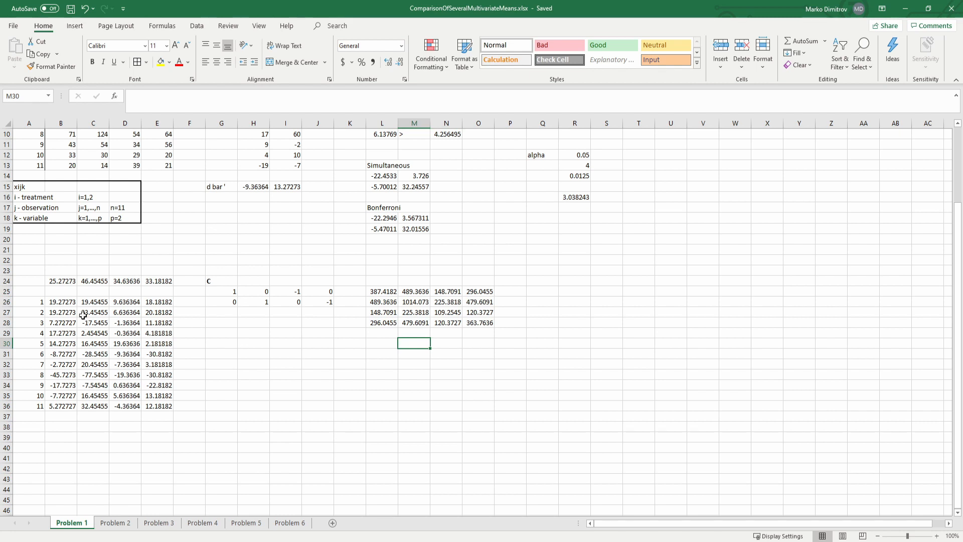
Label the covariance matrix "Sx" in L24 and the row of means "x bar '" in A24
left_click(65, 301)
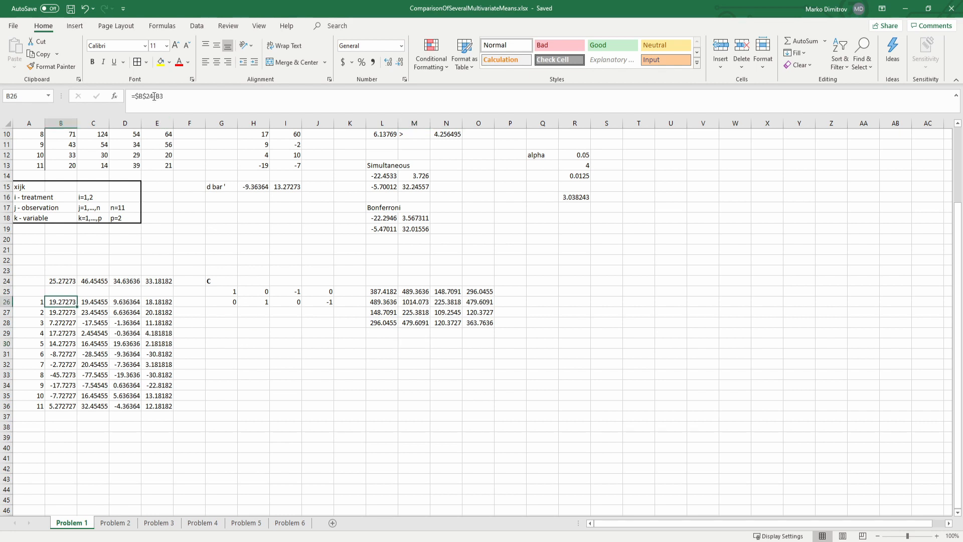
left_click(270, 309)
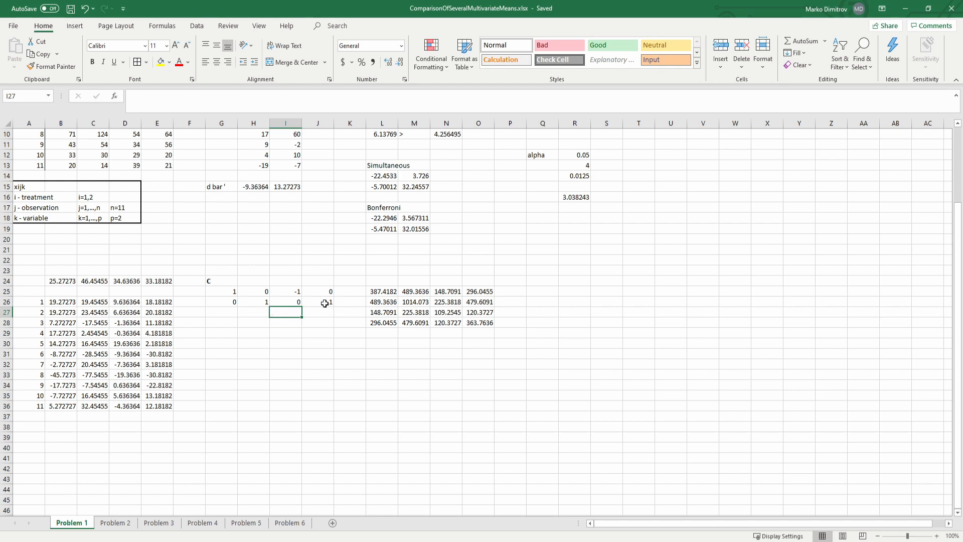
left_click(386, 281)
type("S")
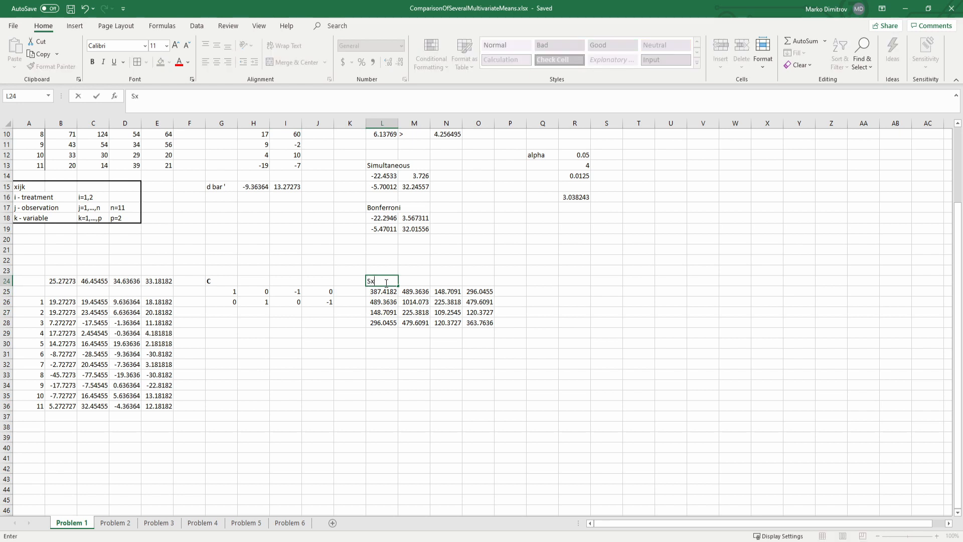
type("x")
key("Return")
left_click(28, 281)
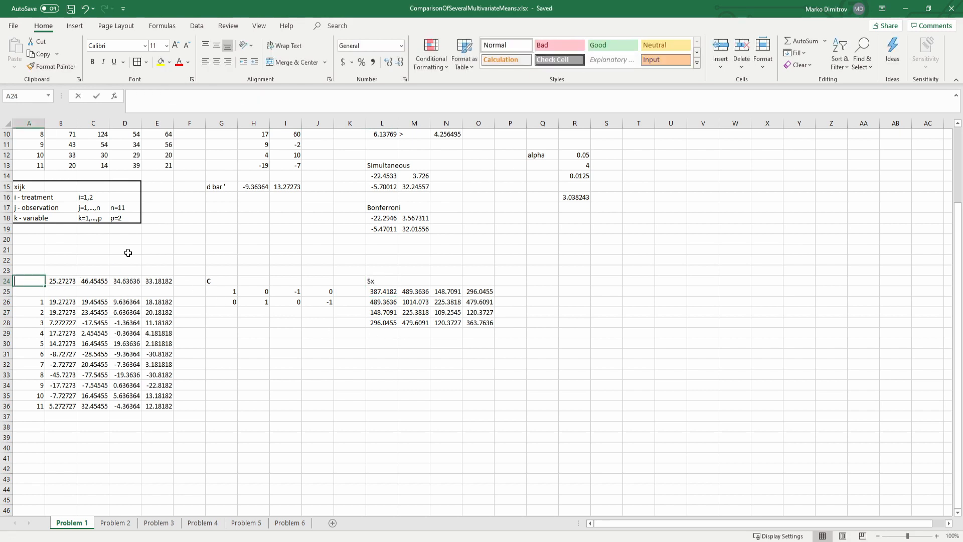
type("x bar '")
key("Return")
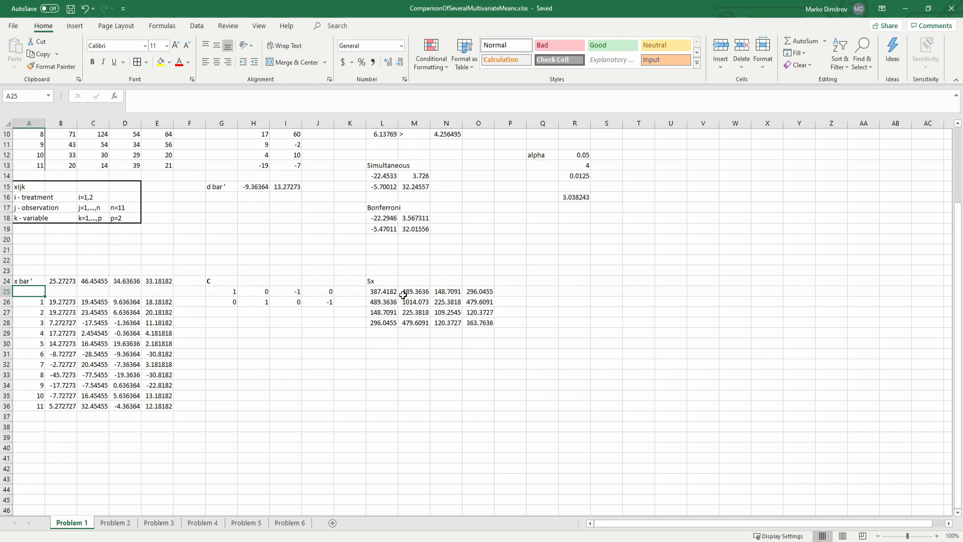
Multiply the means by the transposed contrast matrix in G31:H31 with the array formula =MMULT(B24:E24,TRANSPOSE(G25:J26))
left_click_drag(220, 354, 253, 353)
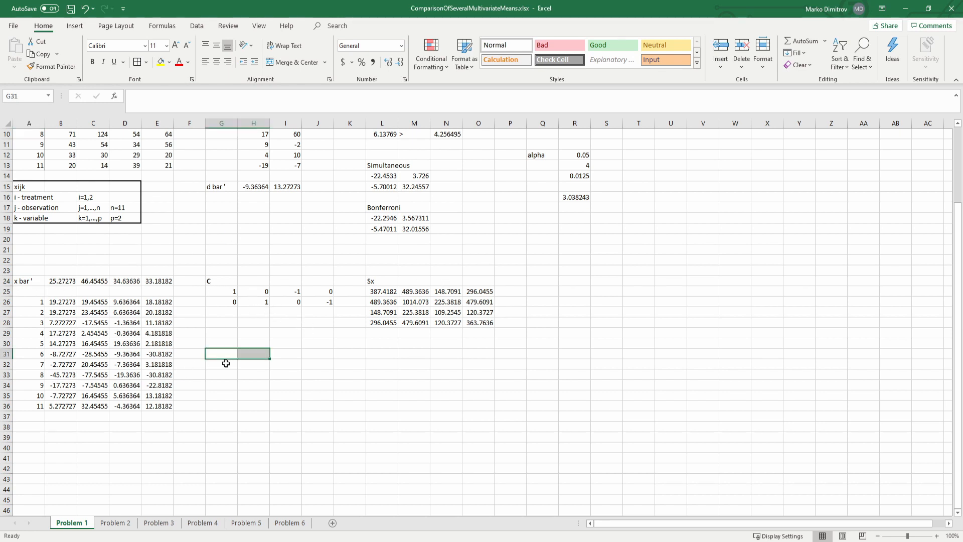
left_click(191, 109)
type("=")
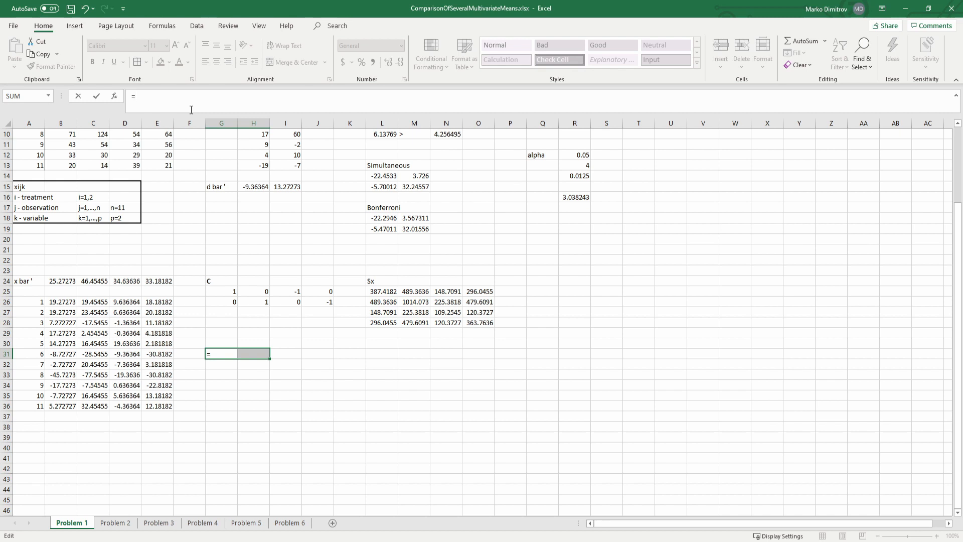
type("MMULT(")
left_click_drag(59, 281, 146, 278)
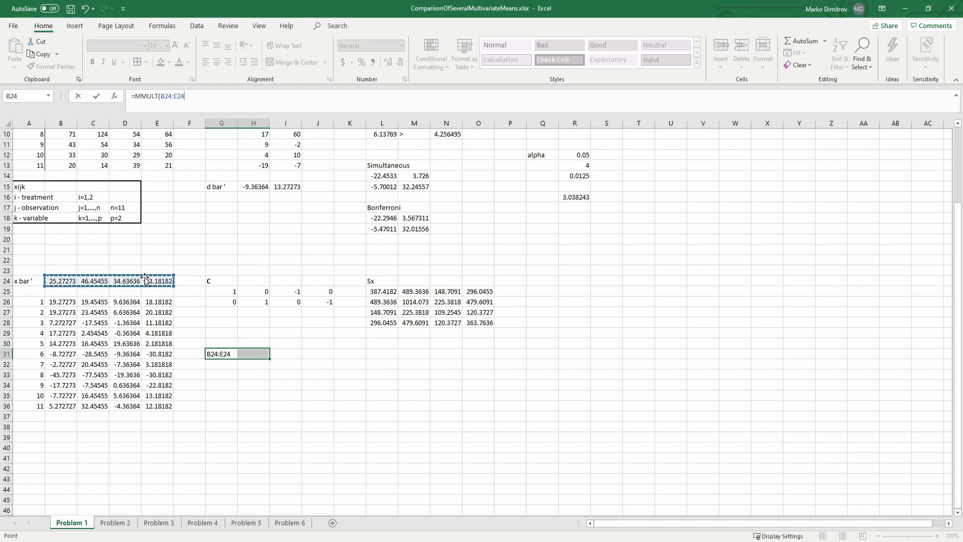
type(",tran")
key("Tab")
left_click_drag(233, 288, 306, 300)
type("))")
key("ctrl+shift+Return")
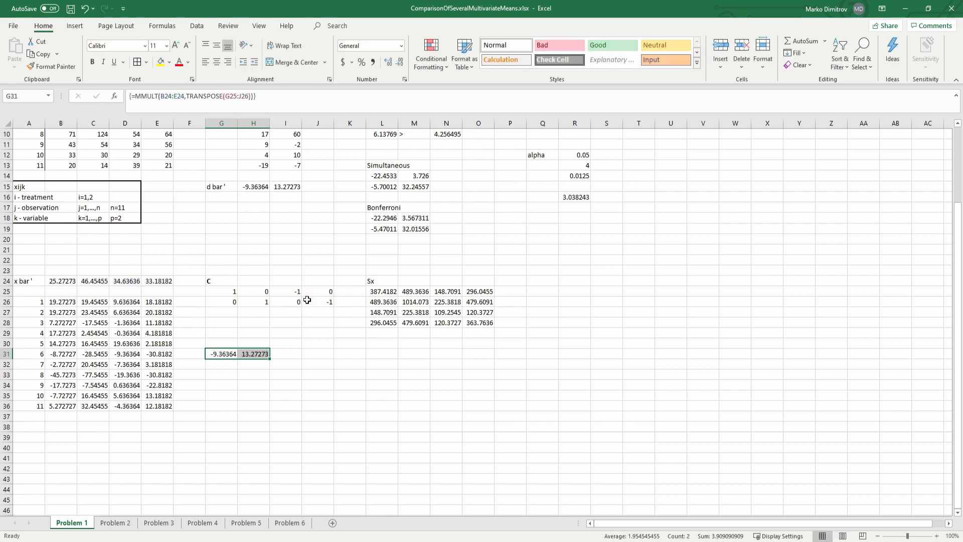
Save the workbook and transpose the row vector G31:H31 into J31:J32 with the array formula =TRANSPOSE(G31:H31)
key("ctrl+s")
key("Right")
key("Right")
key("Right")
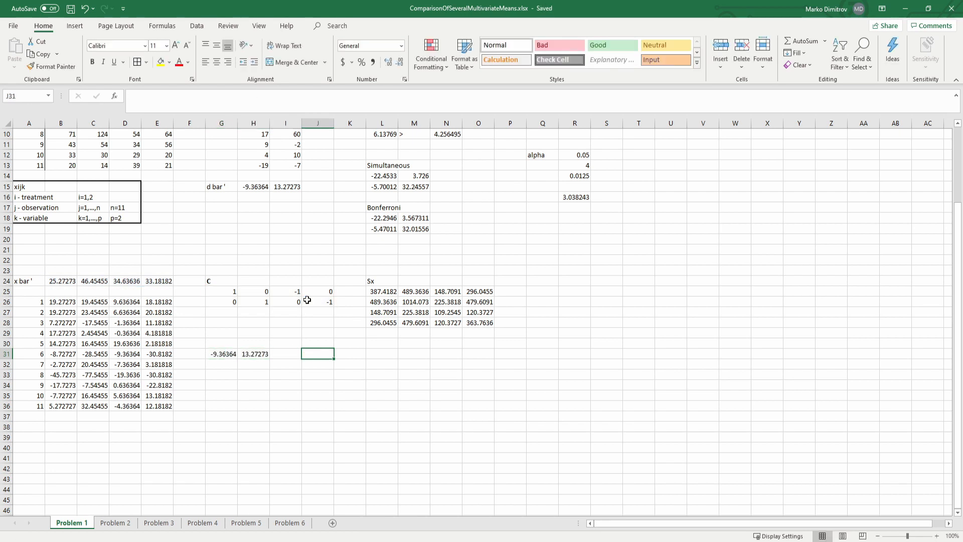
key("shift+Down")
type("=TRANSPOSE(")
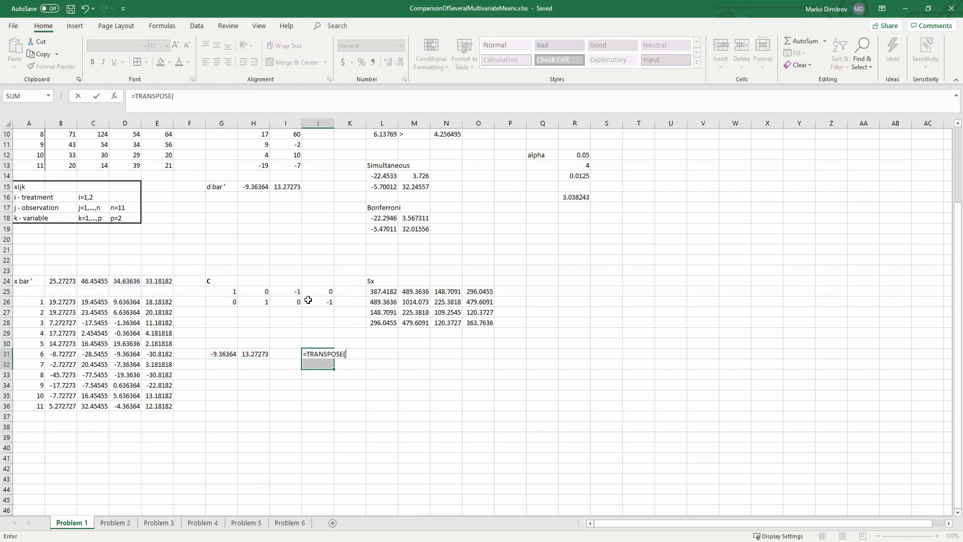
left_click_drag(228, 352, 248, 353)
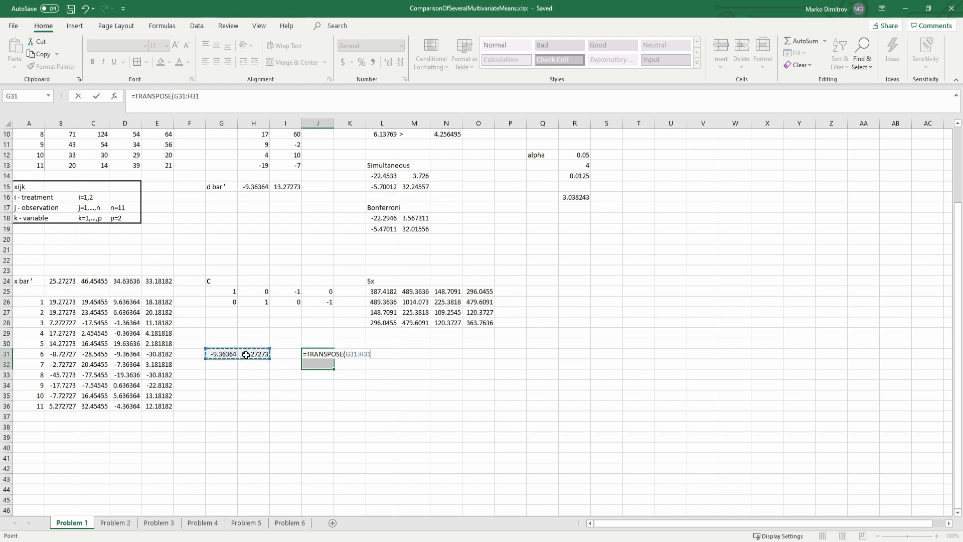
key("ctrl+shift+Return")
Compute the inverse matrix in L31:M32 with the array formula =MINVERSE(MMULT(MMULT(G25:J26,L25:O28),TRANSPOSE(G25:J26))) and save the workbook
left_click(387, 355)
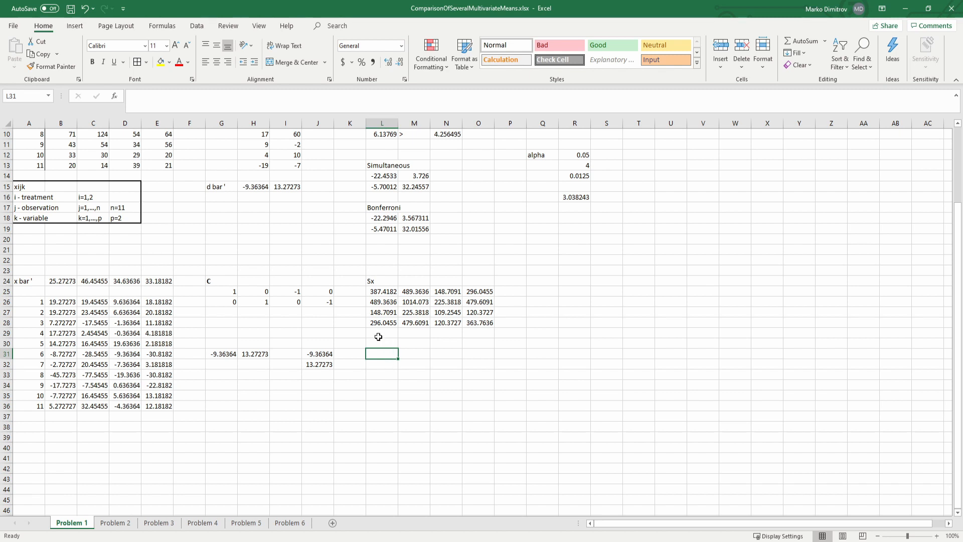
left_click_drag(393, 352, 403, 362)
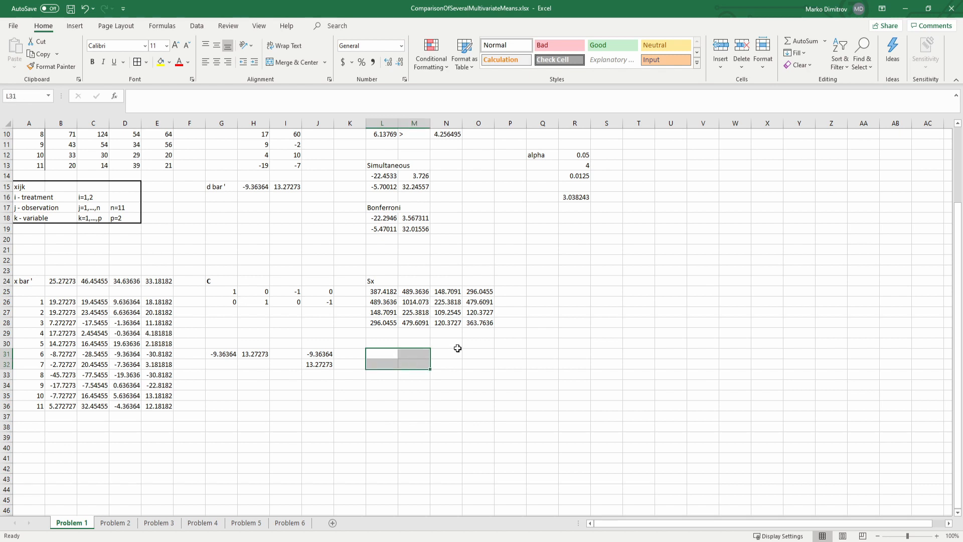
type("=m")
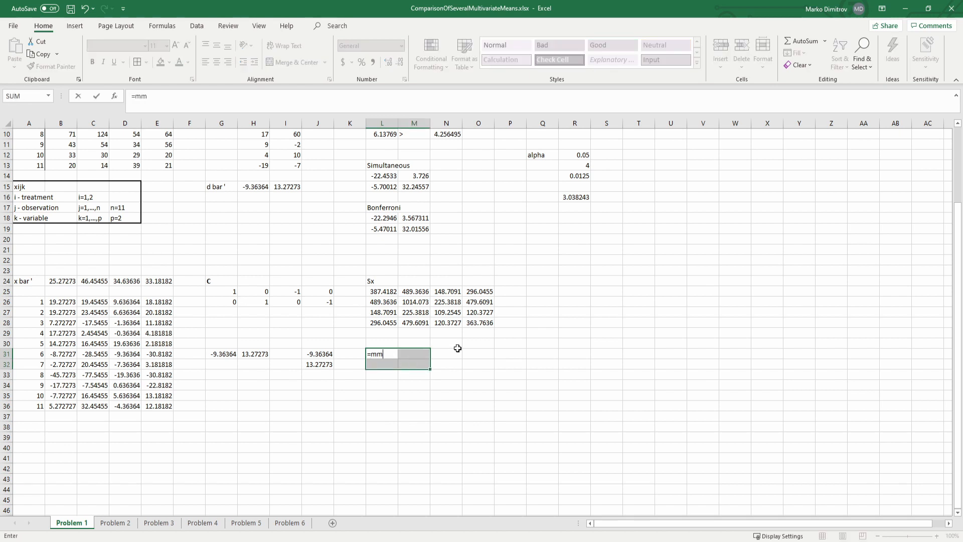
type("inve")
key("Tab")
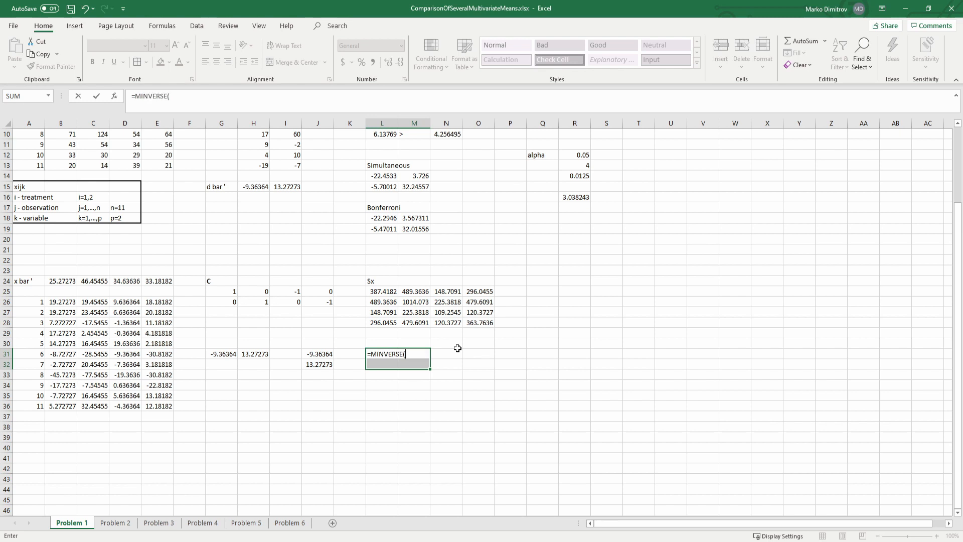
type("mmult(mmult(")
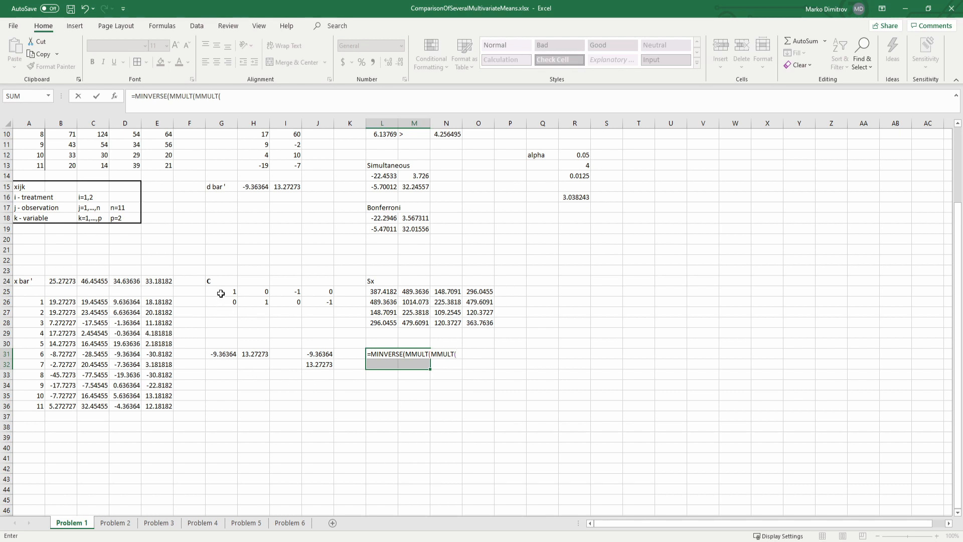
left_click_drag(221, 293, 312, 300)
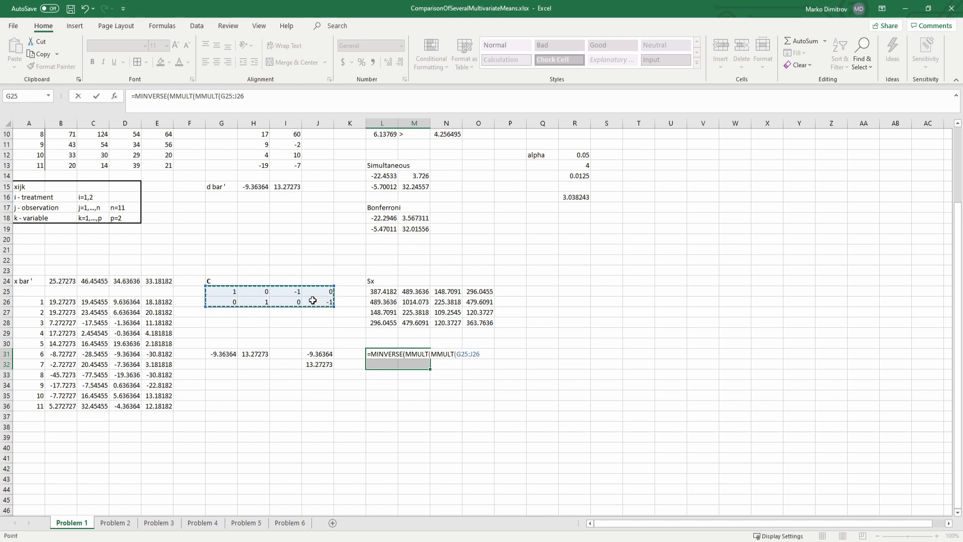
type(",")
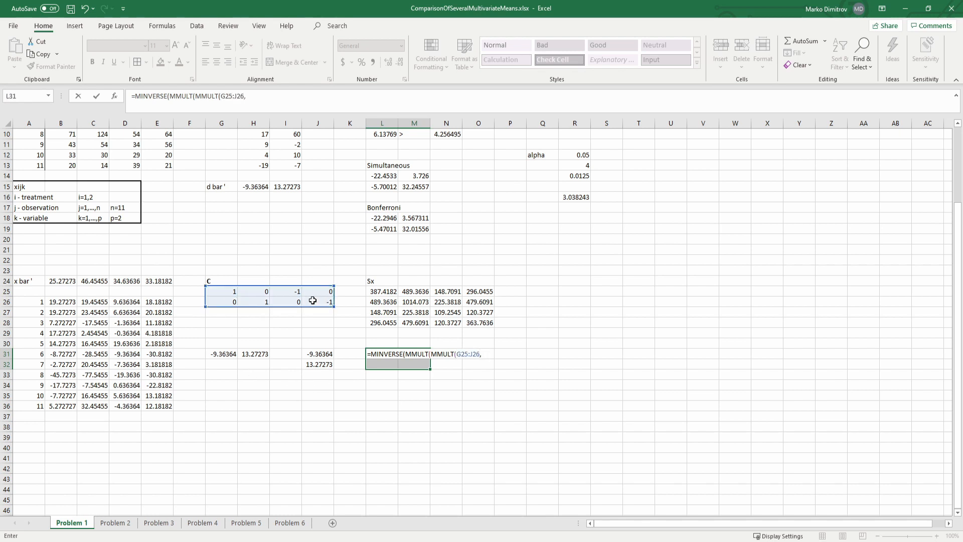
left_click_drag(402, 292, 448, 313)
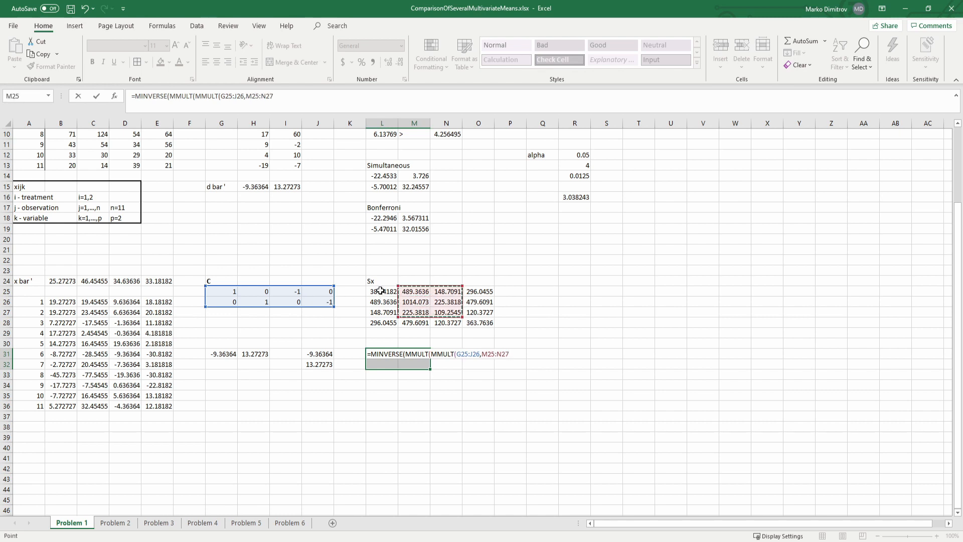
left_click_drag(380, 291, 478, 323)
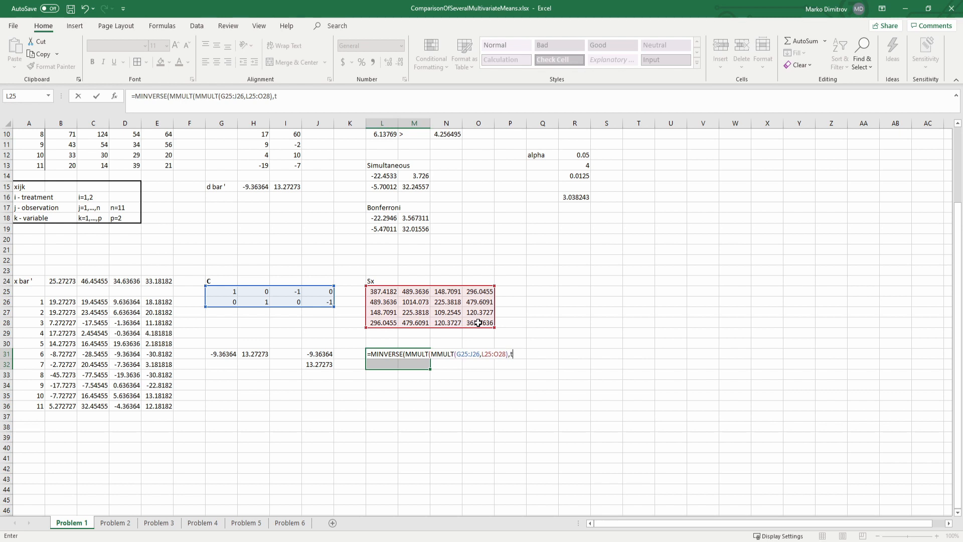
type(",tran")
key("Tab")
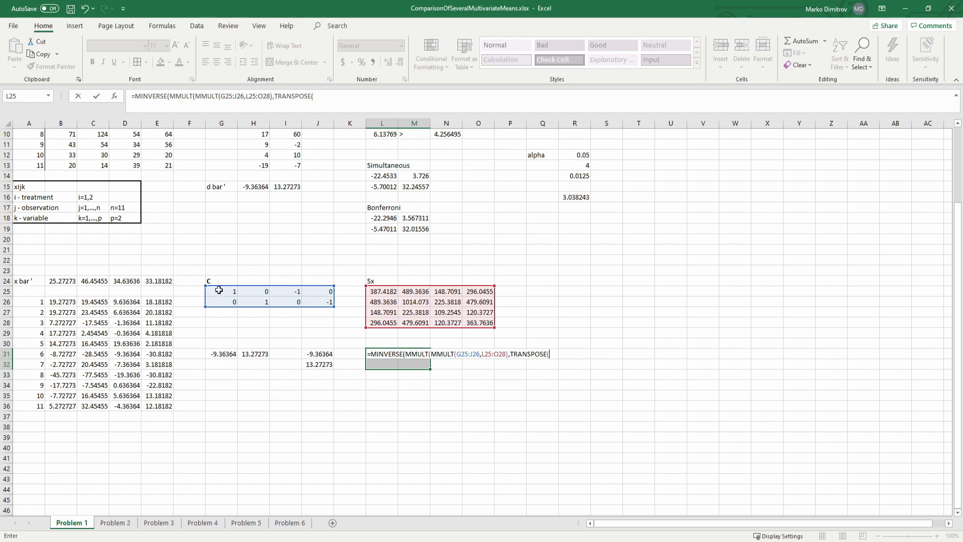
left_click_drag(216, 290, 316, 303)
type("))")
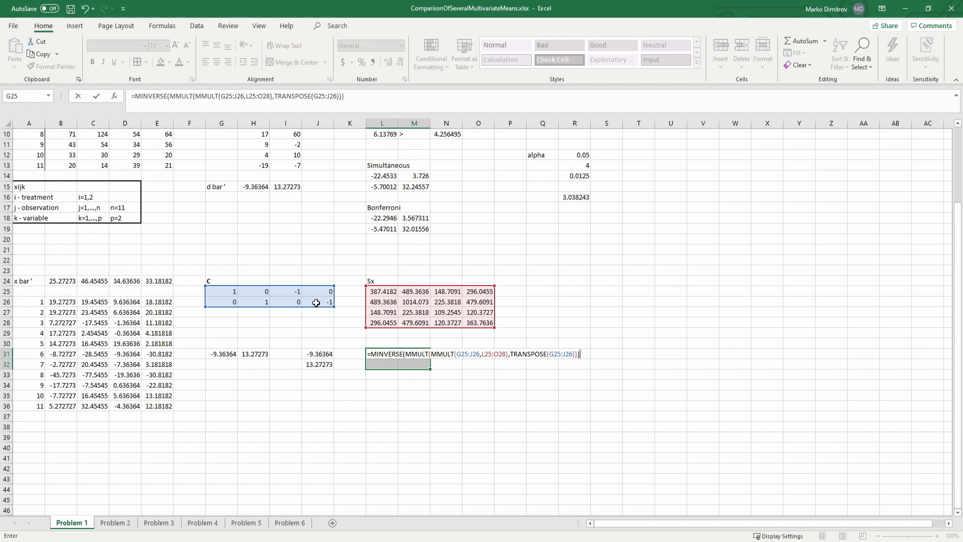
key("ctrl+shift+Return")
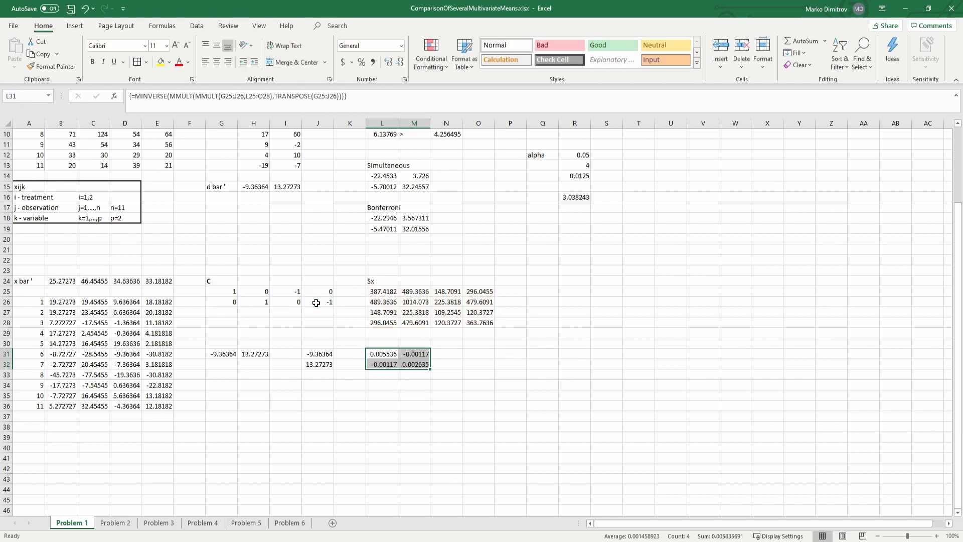
left_click(499, 362)
key("ctrl+s")
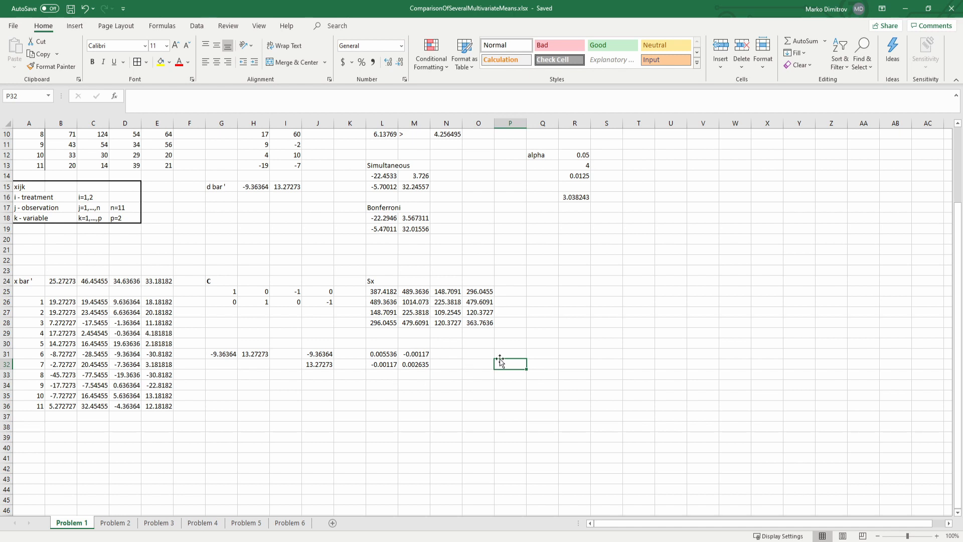
Label the test statistic "T2" in cell O31
left_click(489, 346)
left_click(489, 352)
type("T2")
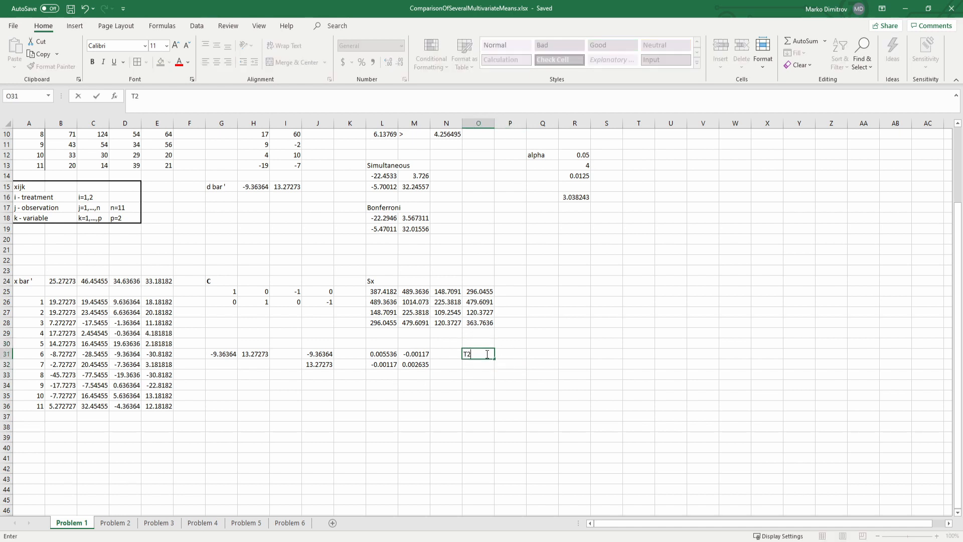
key("Return")
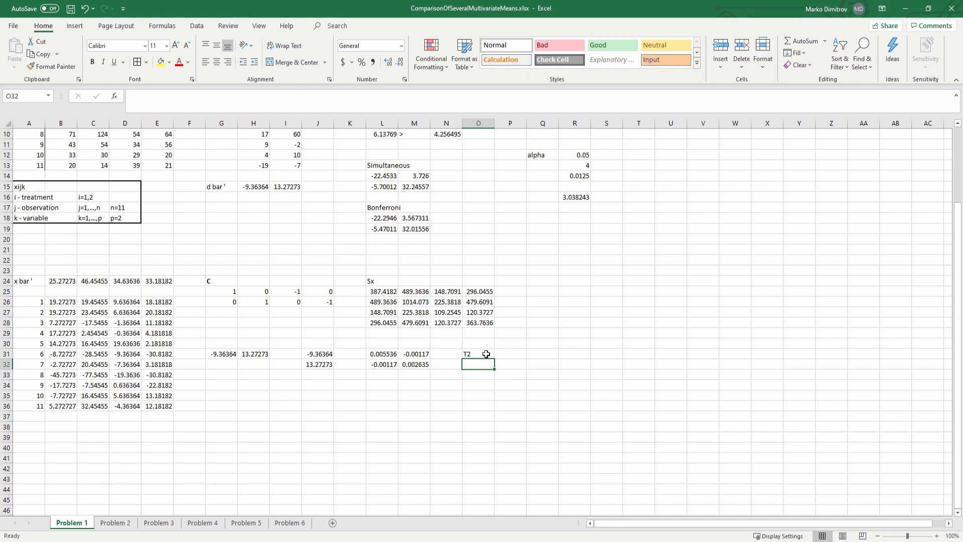
Calculate the T2 statistic in O32 with the array formula =MMULT(MMULT(G31:H31,L31:M32),J31:J32)*11 and save the workbook
type("=")
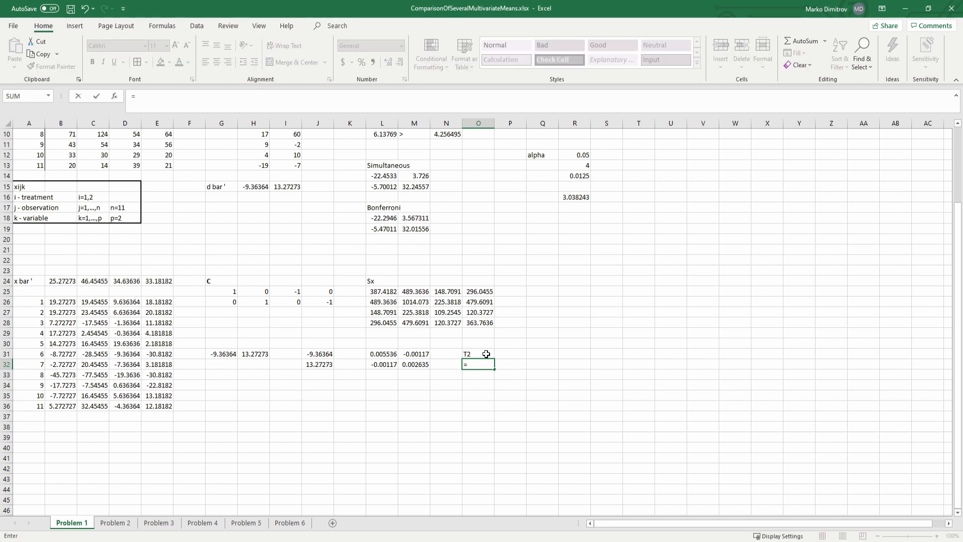
type("MMULT(MMULT(")
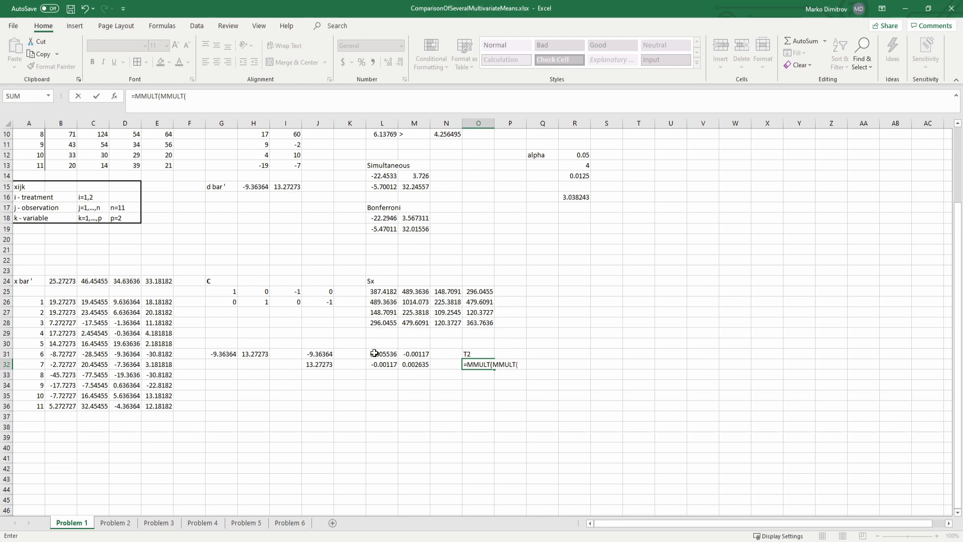
left_click_drag(219, 354, 244, 355)
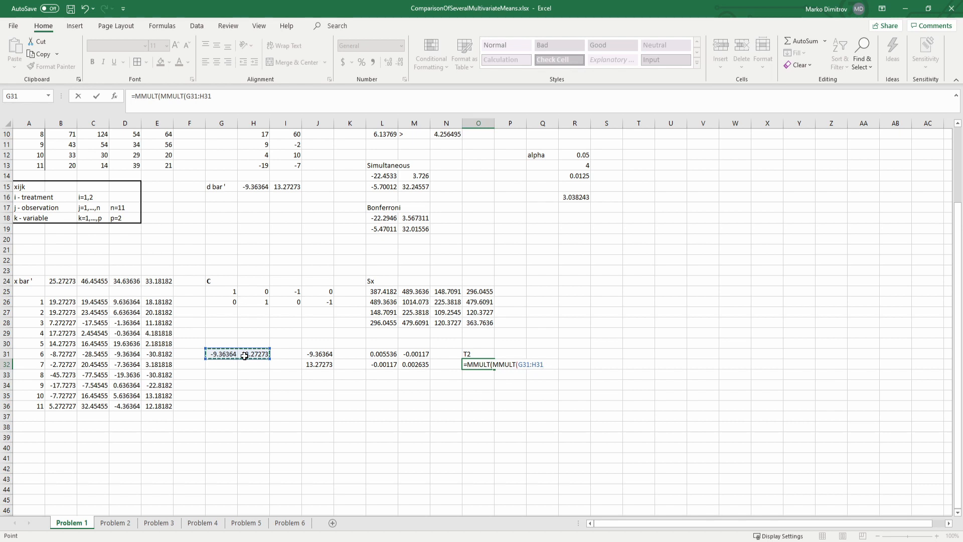
type(",")
left_click_drag(374, 354, 410, 362)
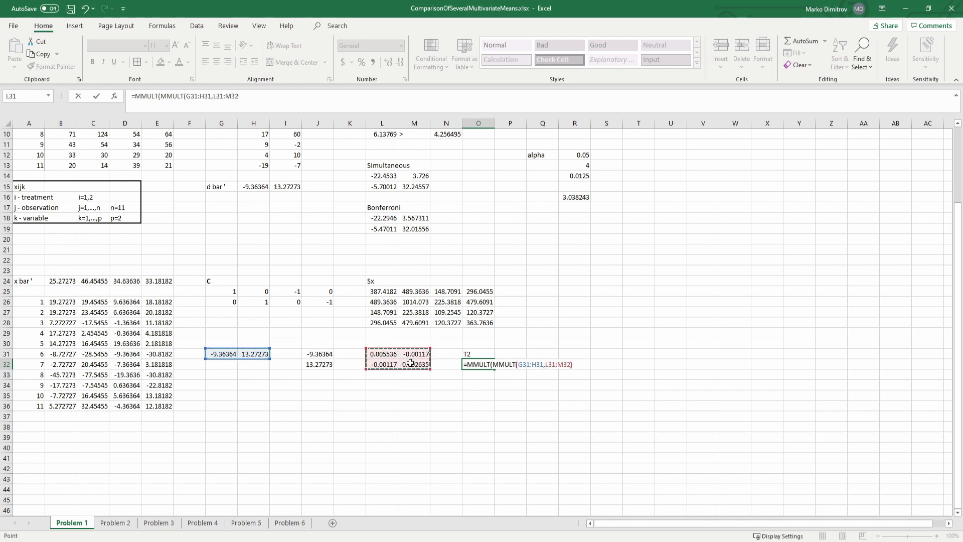
type("),")
left_click(312, 354)
left_click_drag(312, 354, 314, 365)
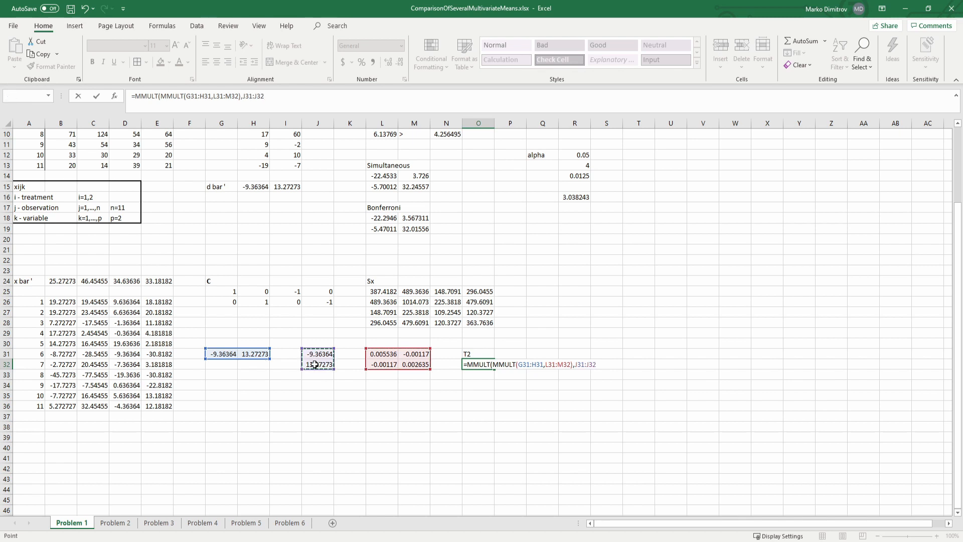
type(")*11")
key("ctrl+shift+Return")
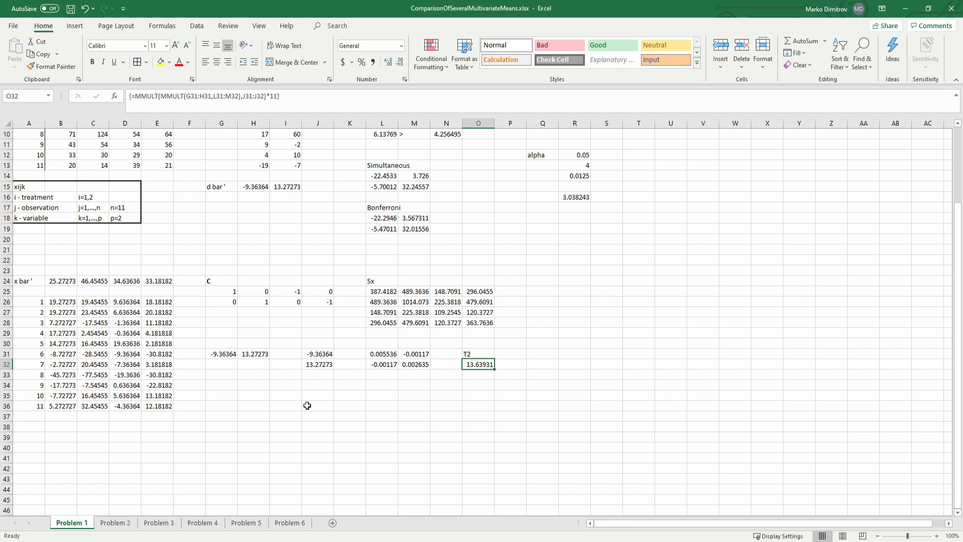
left_click(498, 354)
key("ctrl+s")
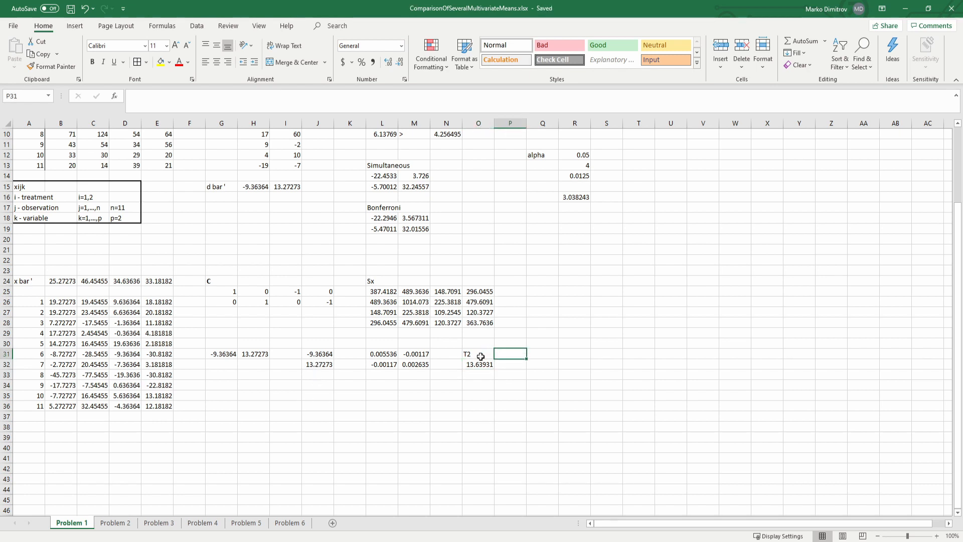
Compare the T2 statistic in L9 with the one in O32 and check the contrast matrix in G25:J26
scroll(429, 322, "up", 2)
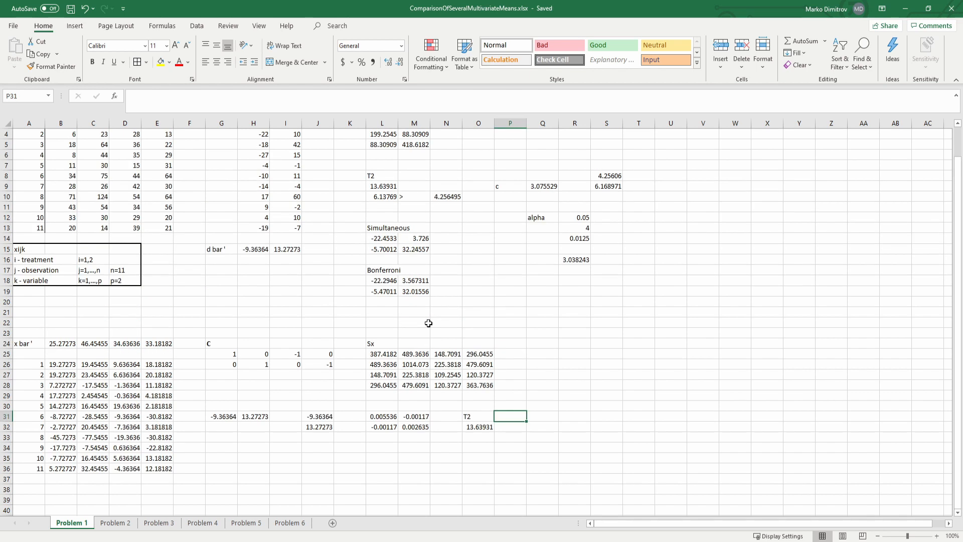
left_click(373, 188)
left_click(467, 427)
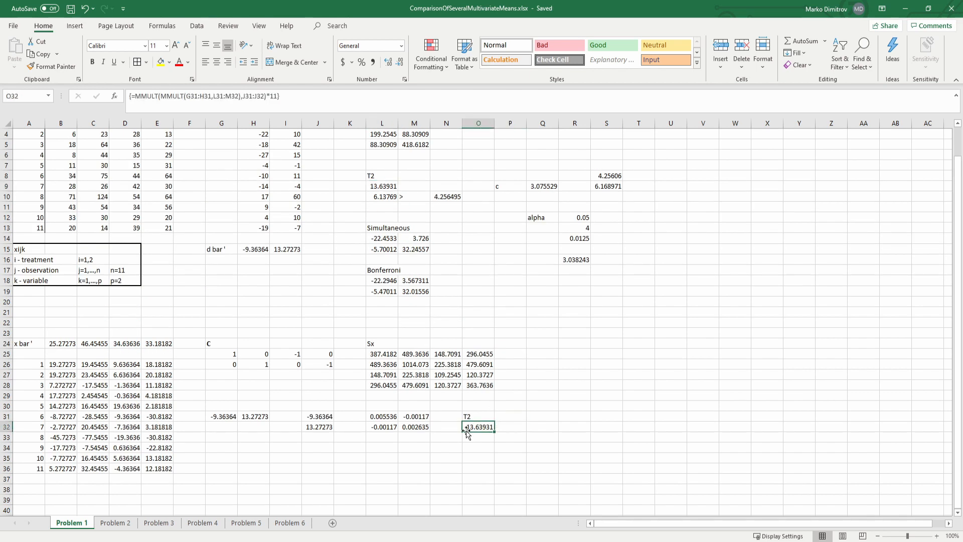
left_click(382, 186)
left_click(482, 427)
left_click_drag(224, 350, 312, 366)
left_click(286, 394)
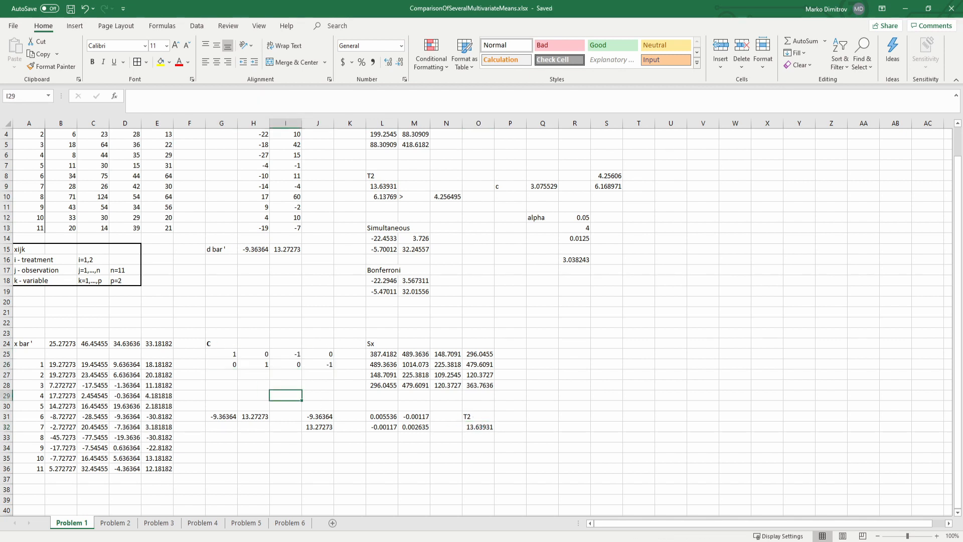
Review the contrast matrix calculations from row 24 down against the paired-difference calculations in the rows above
scroll(444, 354, "up", 1)
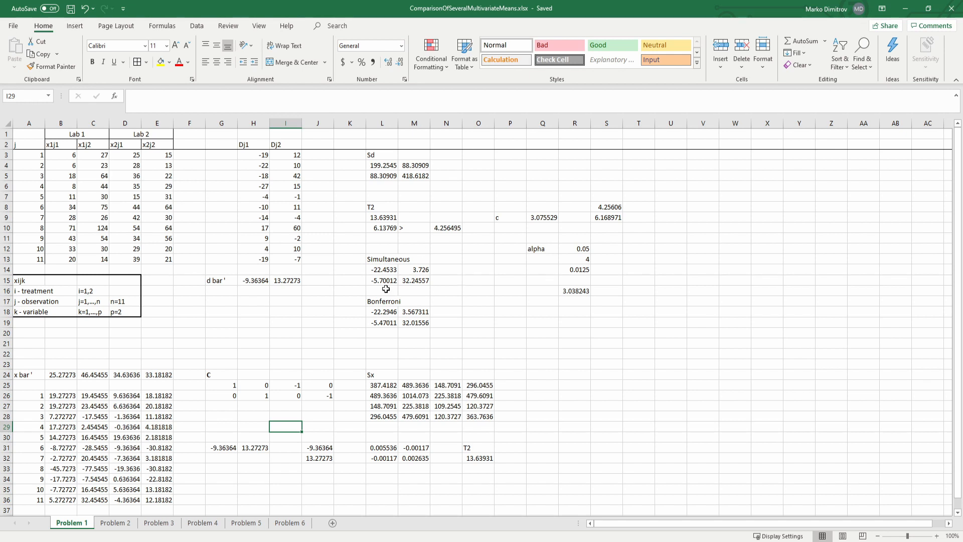
scroll(441, 274, "down", 1)
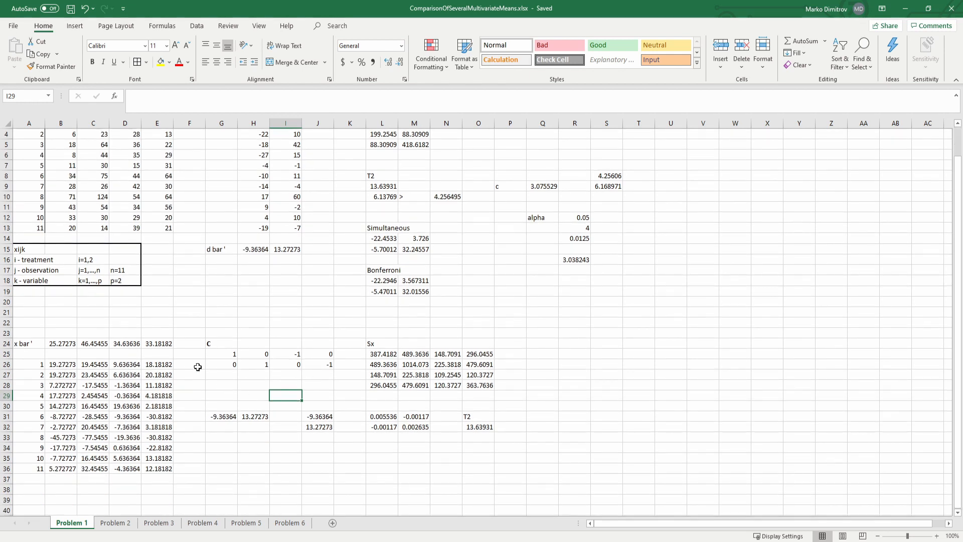
left_click(41, 344)
left_click_drag(143, 364, 574, 469)
scroll(401, 344, "up", 1)
left_click_drag(248, 154, 260, 257)
left_click(190, 362)
scroll(196, 351, "down", 1)
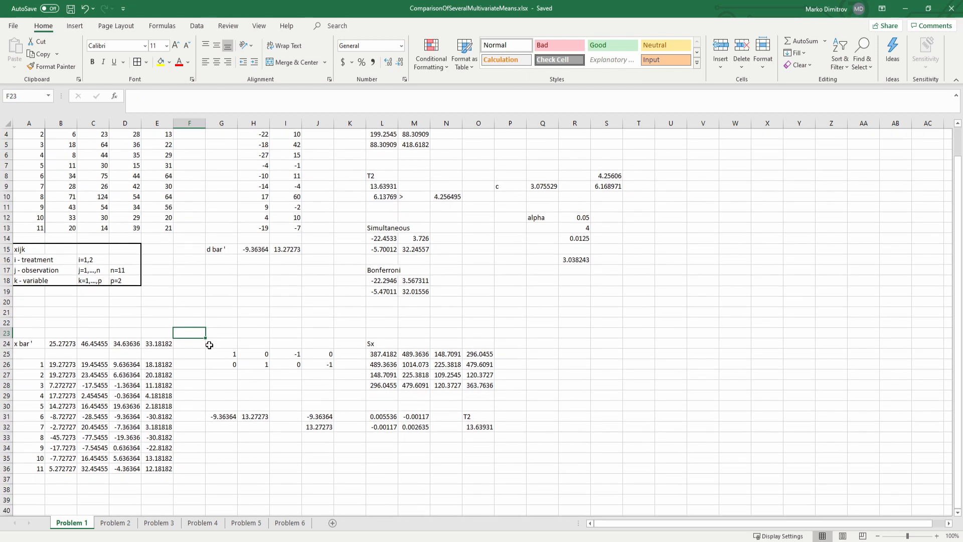
scroll(311, 323, "up", 1)
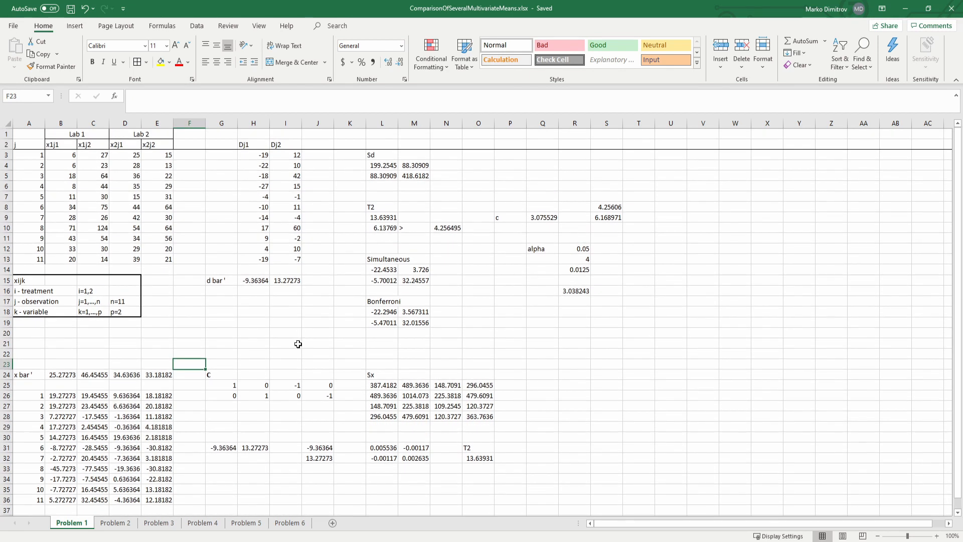
left_click_drag(710, 310, 47, 144)
left_click(211, 371)
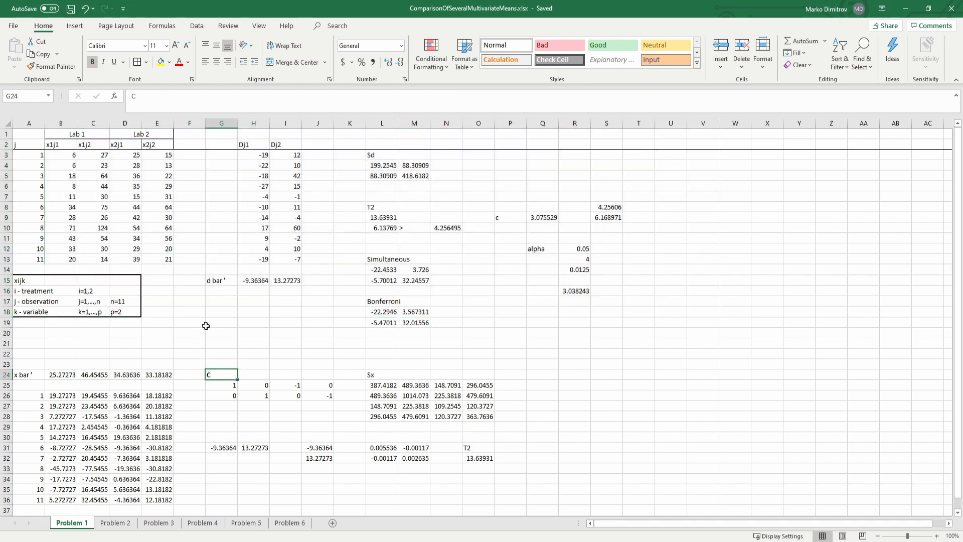
scroll(173, 285, "down", 2)
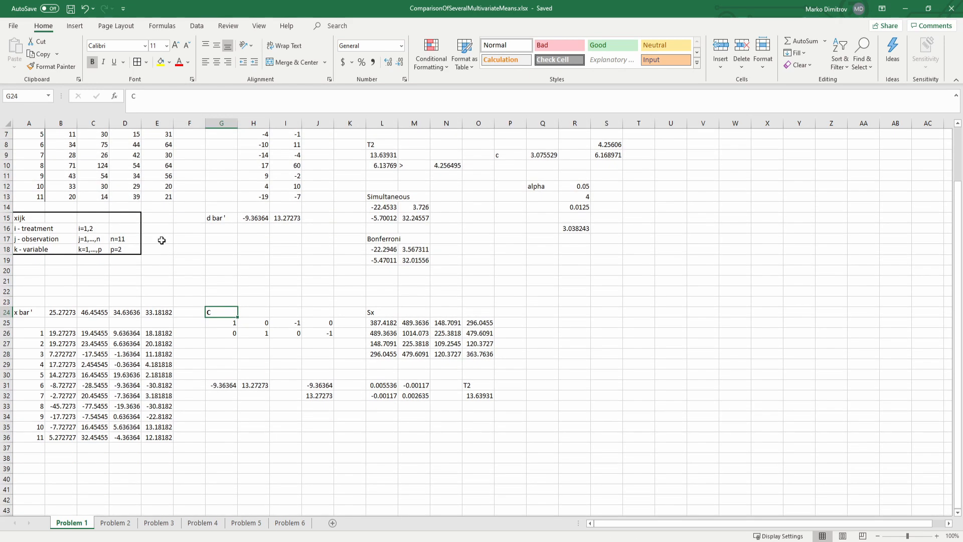
scroll(173, 284, "up", 2)
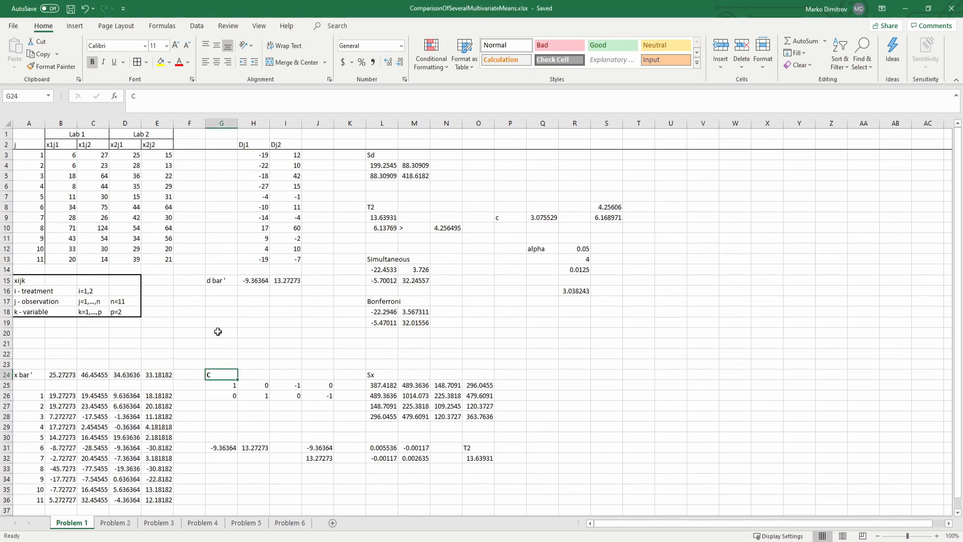
Open the Problem 2 sheet and examine its x bar mean vector and Sx covariance matrix
scroll(189, 320, "down", 1)
scroll(189, 319, "up", 1)
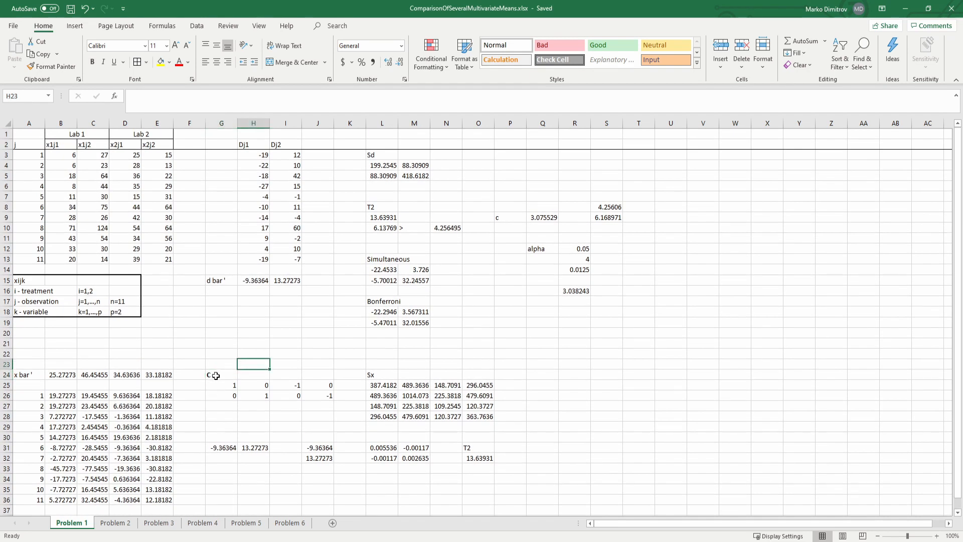
left_click(125, 524)
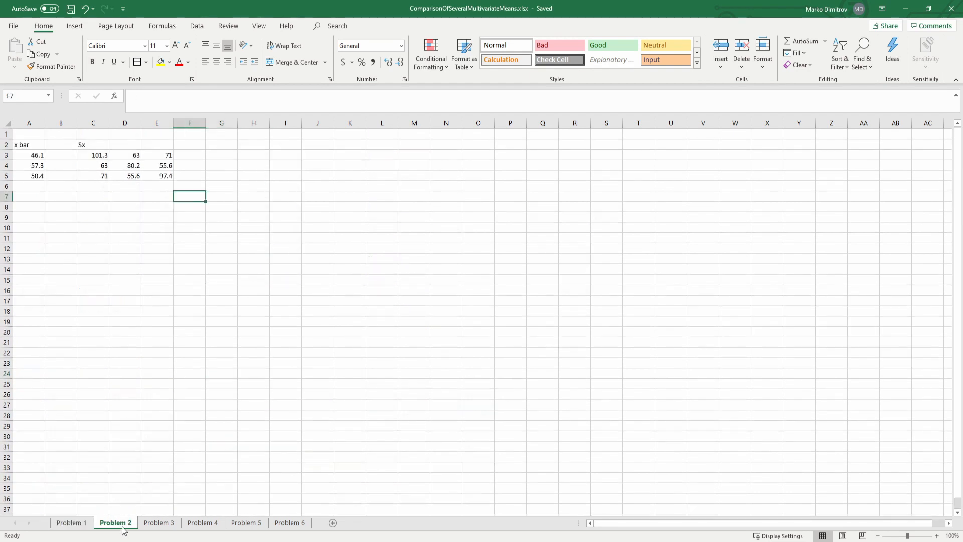
left_click(136, 200)
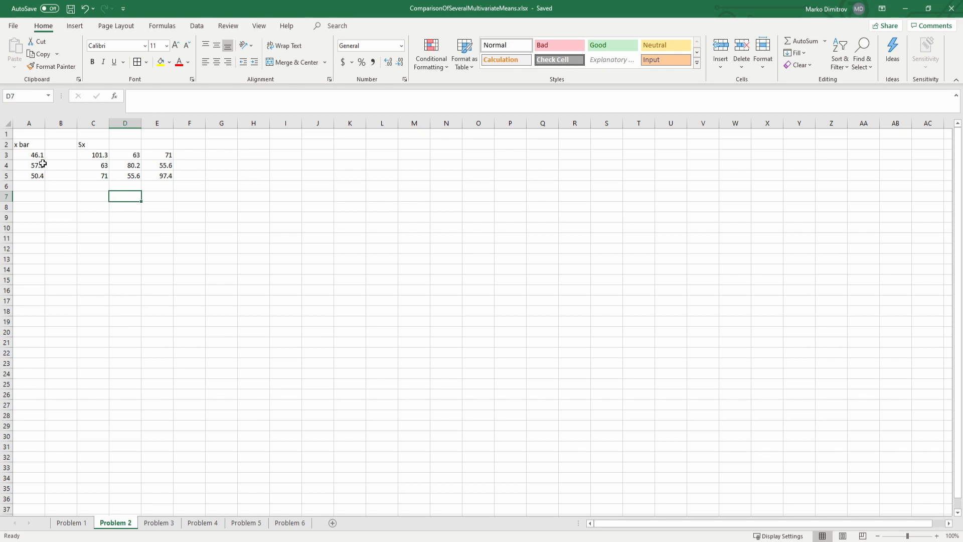
left_click_drag(30, 143, 33, 168)
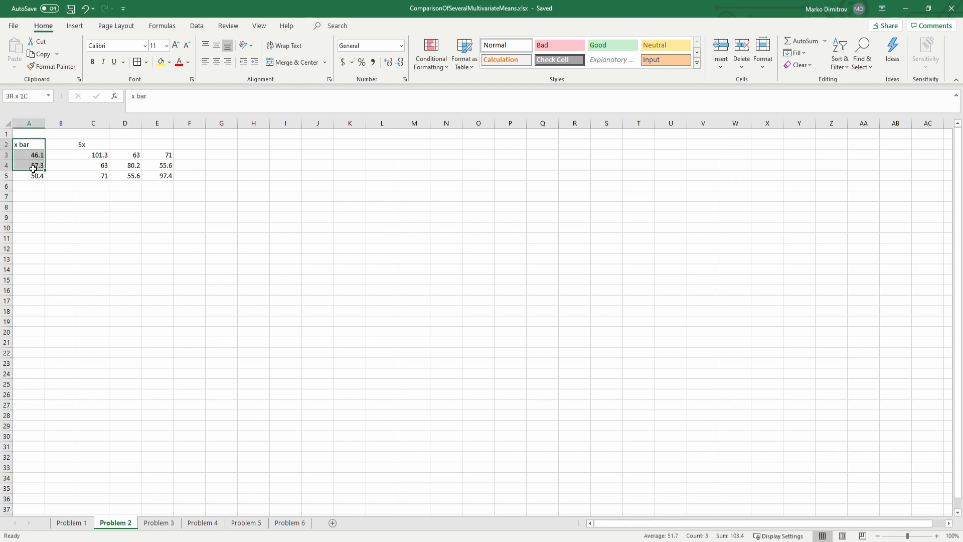
left_click_drag(101, 145, 158, 177)
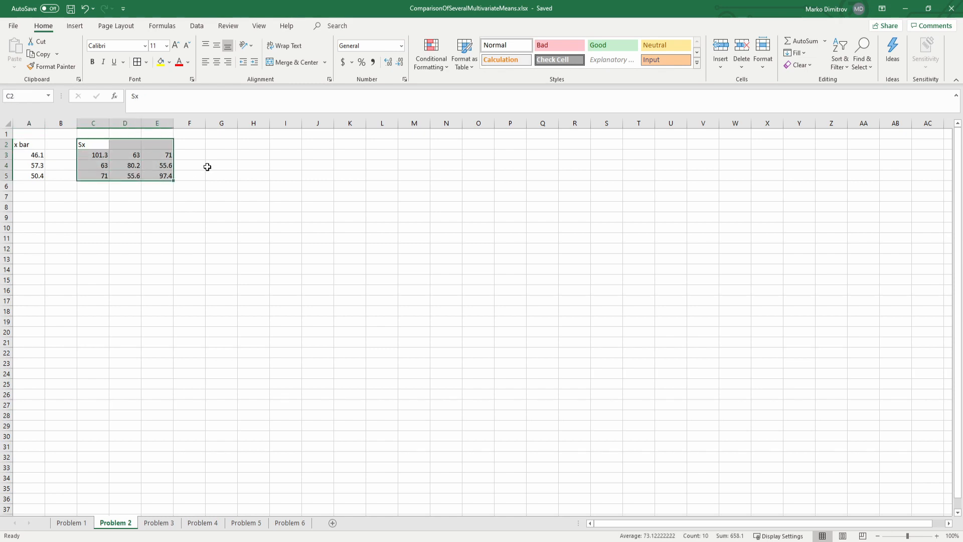
Label the sample size "n" in G3 and enter 40 in H3
left_click(204, 155)
left_click(217, 153)
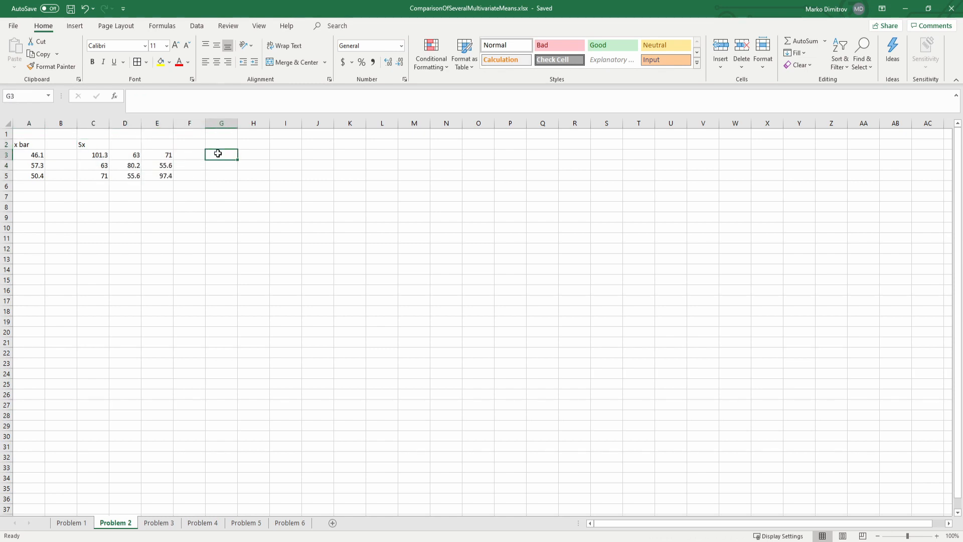
type("n")
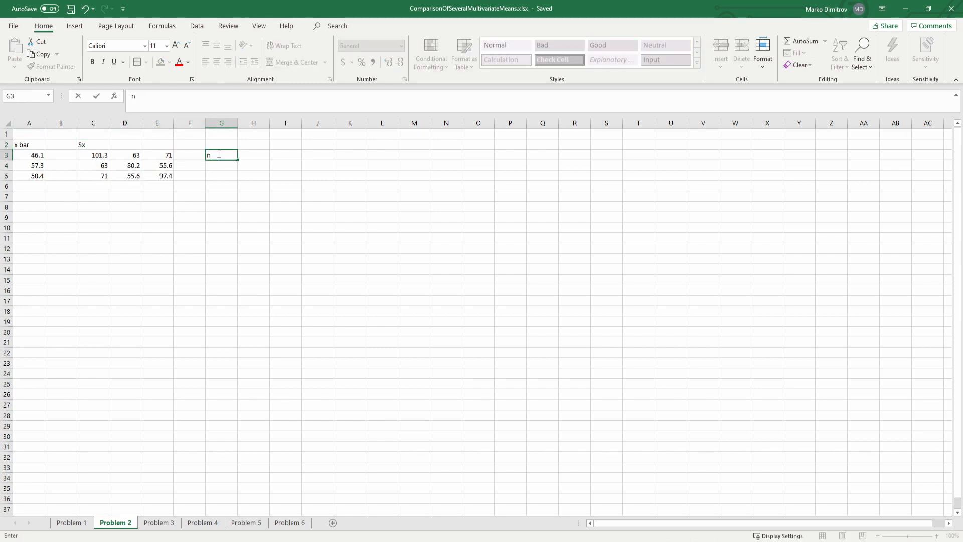
key("Tab")
type("40")
key("Return")
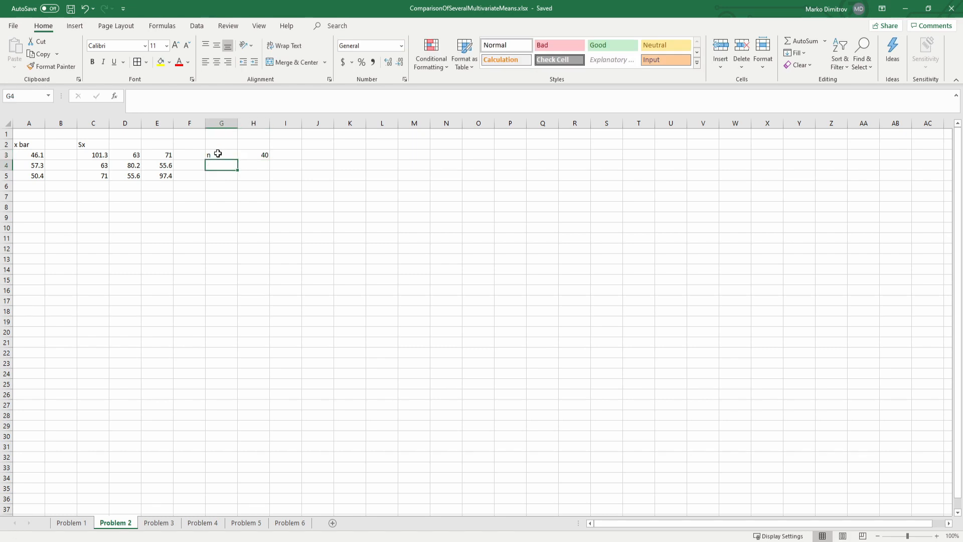
Check the sample size label and go through the three mean values in A3:A5
left_click(217, 154)
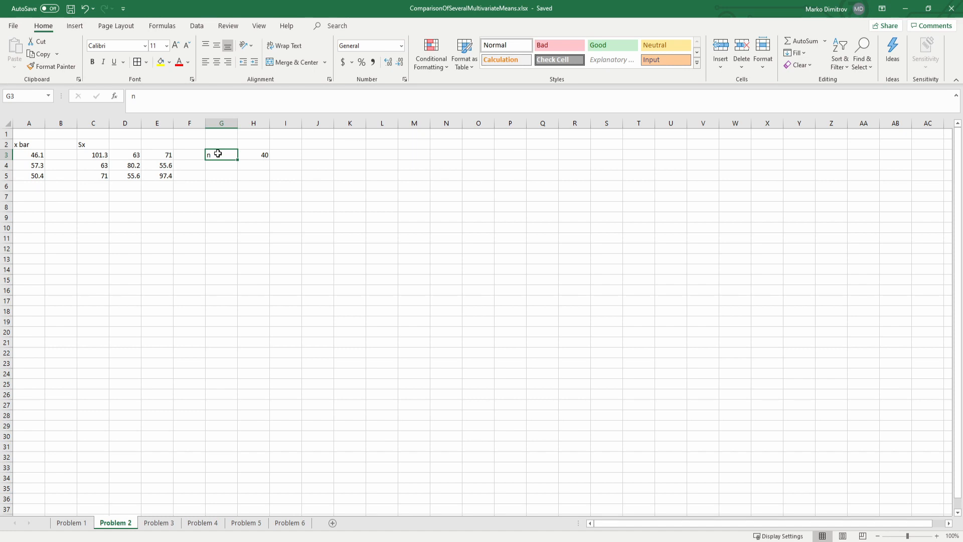
left_click(35, 155)
left_click(37, 167)
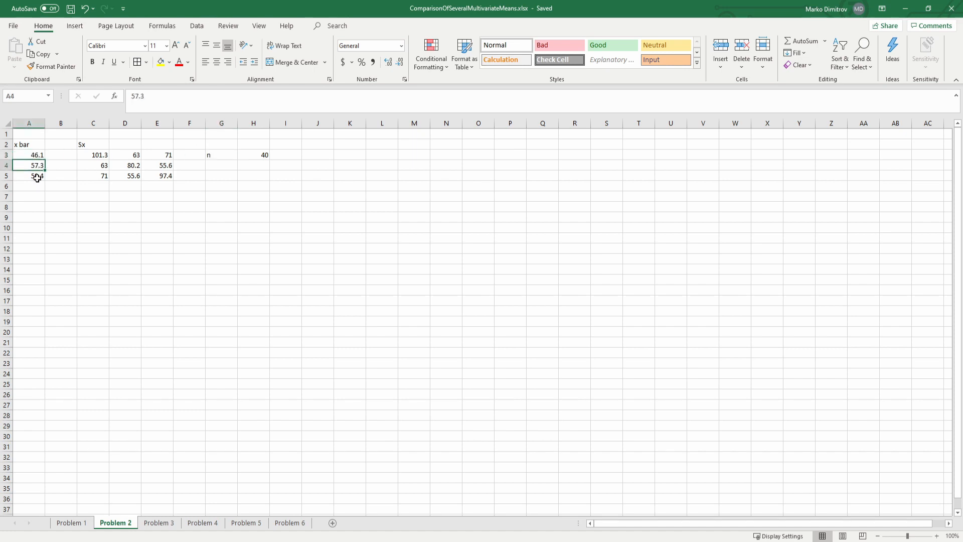
left_click(38, 178)
left_click(36, 154)
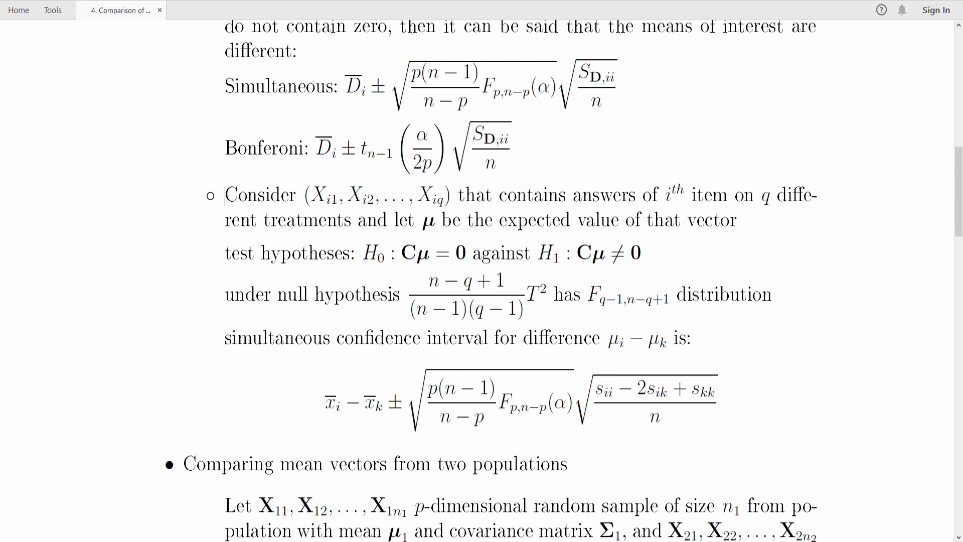
Switch to the PDF notes and examine the contrast hypotheses with C, the T2 test statistic and the confidence interval for mean differences
left_click_drag(325, 403, 403, 404)
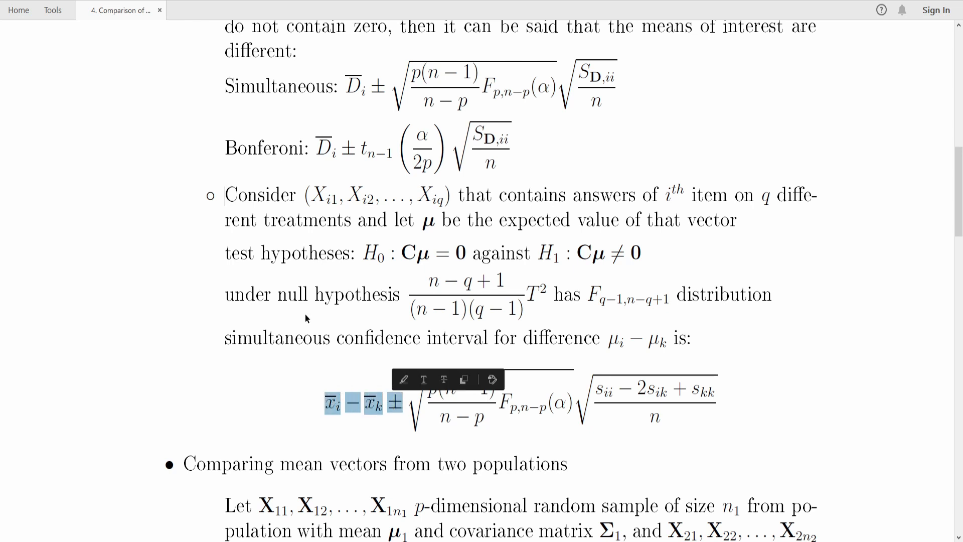
left_click_drag(430, 277, 534, 301)
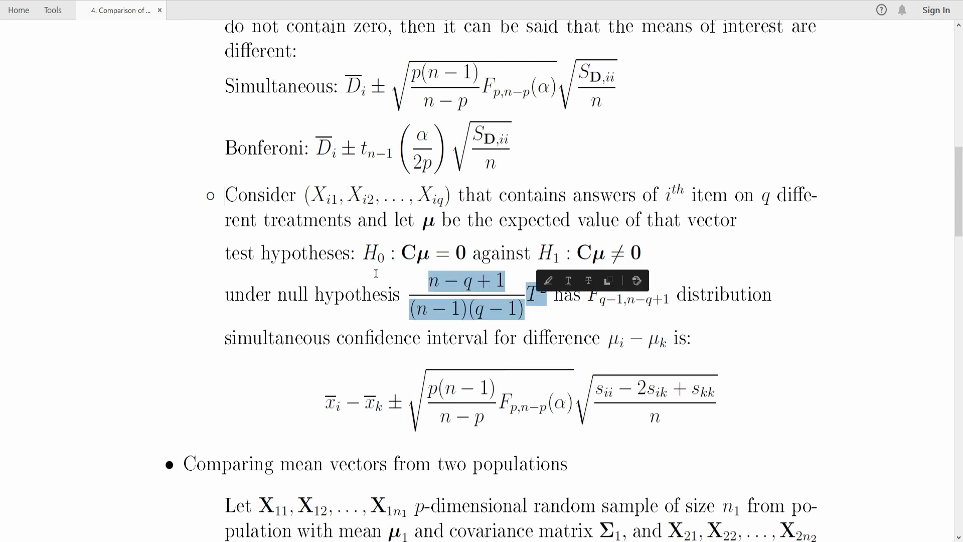
left_click(324, 255)
left_click_drag(356, 255, 638, 254)
left_click_drag(401, 254, 462, 257)
left_click(538, 254)
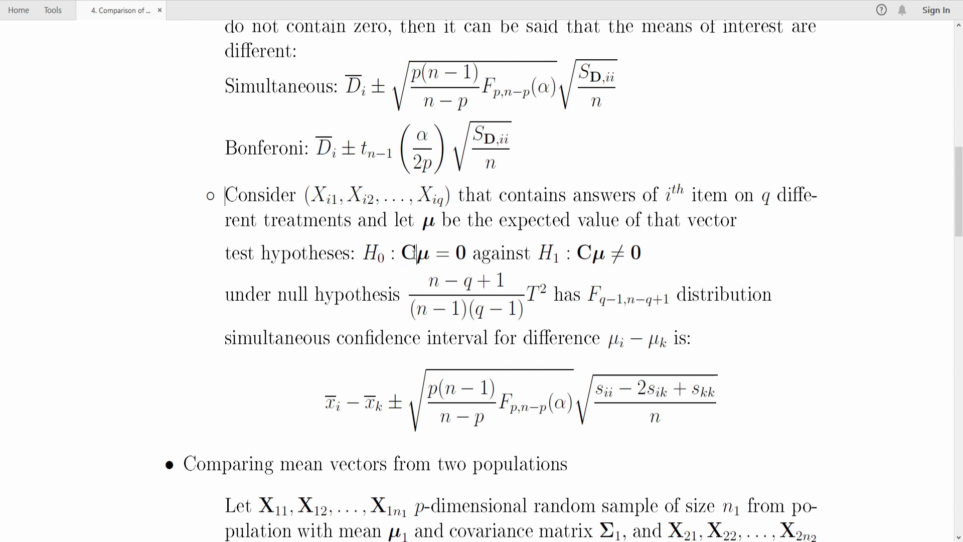
left_click_drag(414, 254, 407, 253)
left_click(320, 246)
left_click_drag(416, 253, 408, 252)
left_click(293, 258)
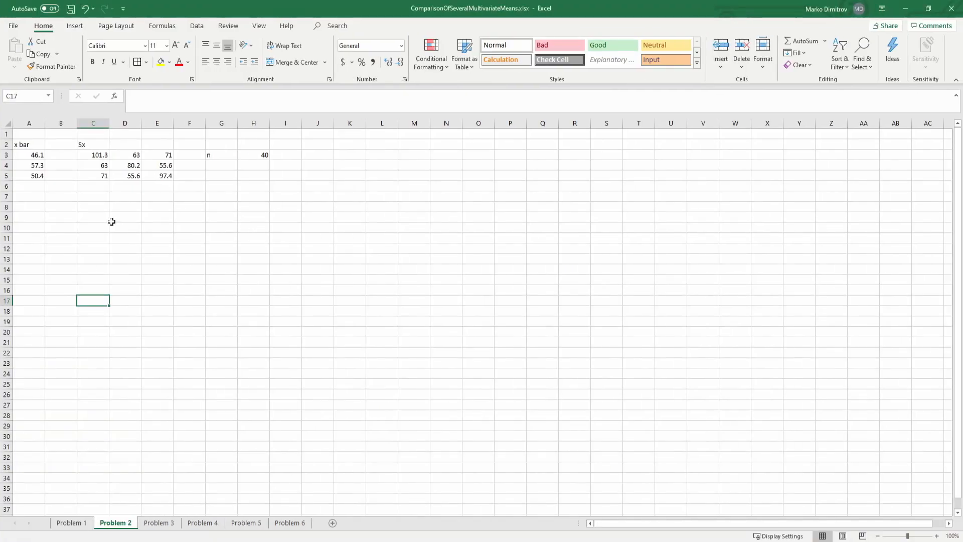
Back in the Problem 2 sheet, label a contrast matrix "C1" in A9 and enter 1 in both A10 and A11
left_click(95, 227)
left_click(41, 216)
type("C1")
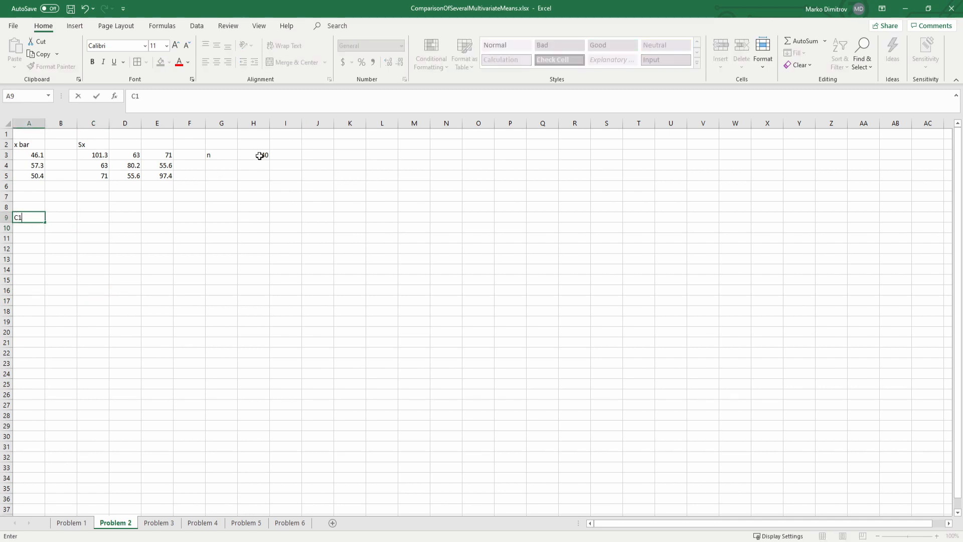
key("Return")
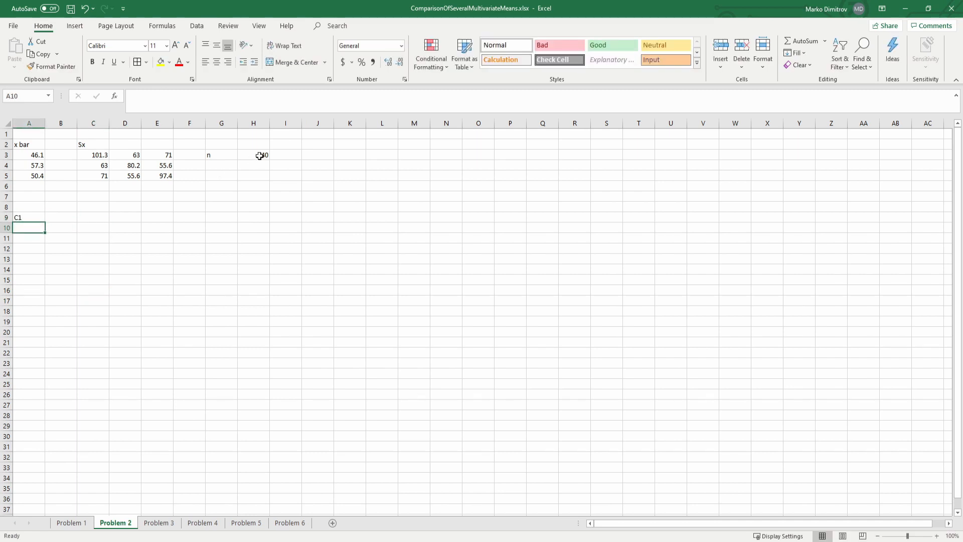
type("1")
key("Return")
type("1")
key("Return")
Complete contrast matrix C1 with -1 and 0 in B10:C10 and 0 and -1 in B11:C11
key("Up")
key("Up")
key("Right")
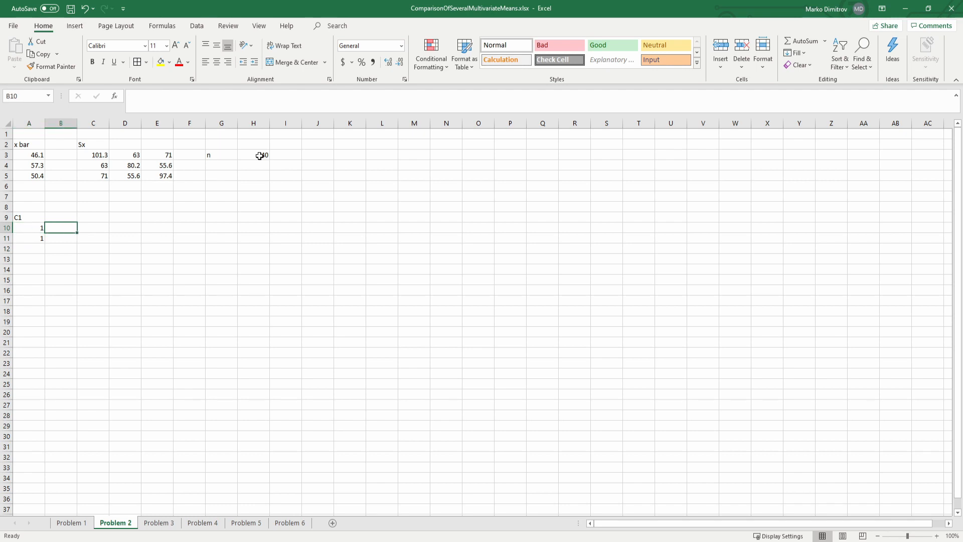
type("-1")
key("Tab")
type("0")
key("Return")
type("0")
key("Tab")
type("-1")
key("Return")
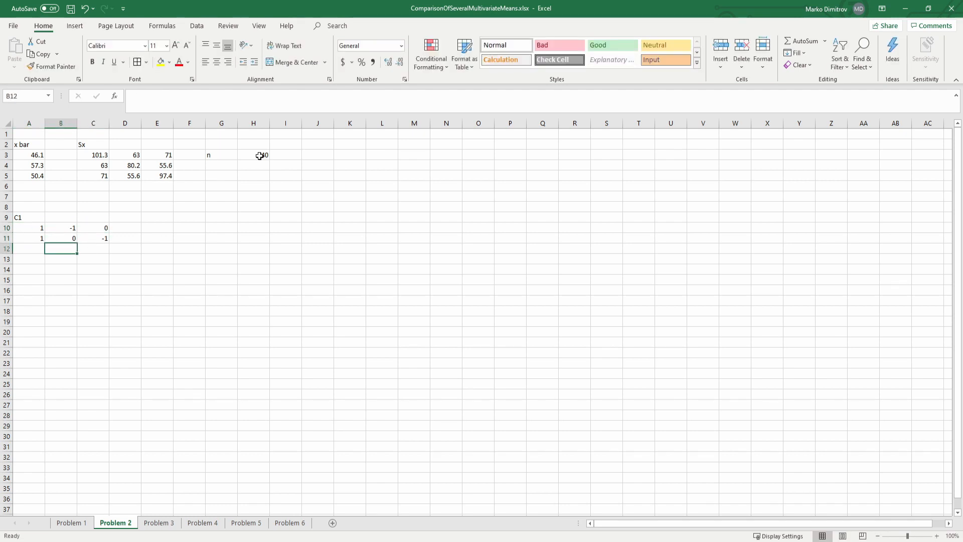
Label a second contrast matrix "C2" in F9 and start its first row with 1 and -1 in F10:G10
key("Up")
key("Up")
key("Right")
key("Right")
key("Right")
key("Up")
key("Right")
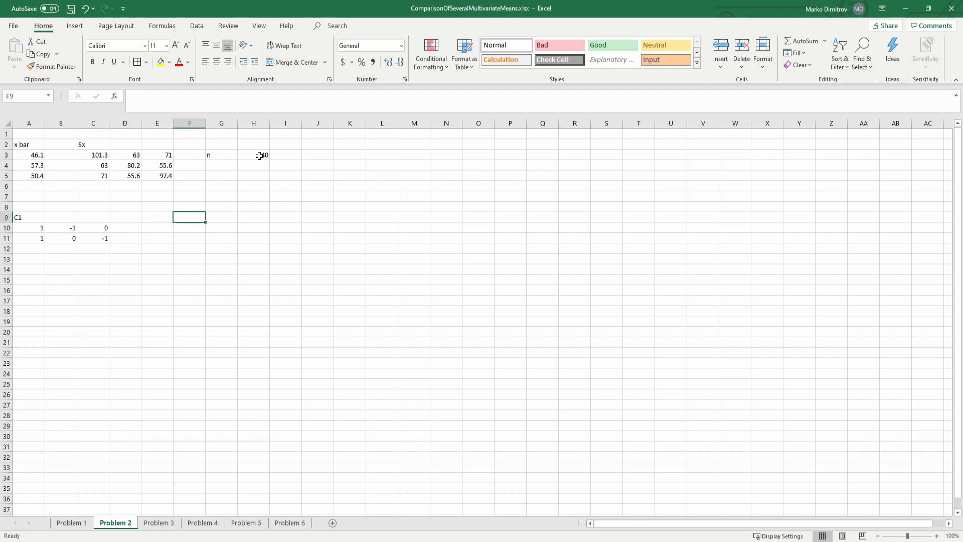
type("C2")
key("Return")
type("1")
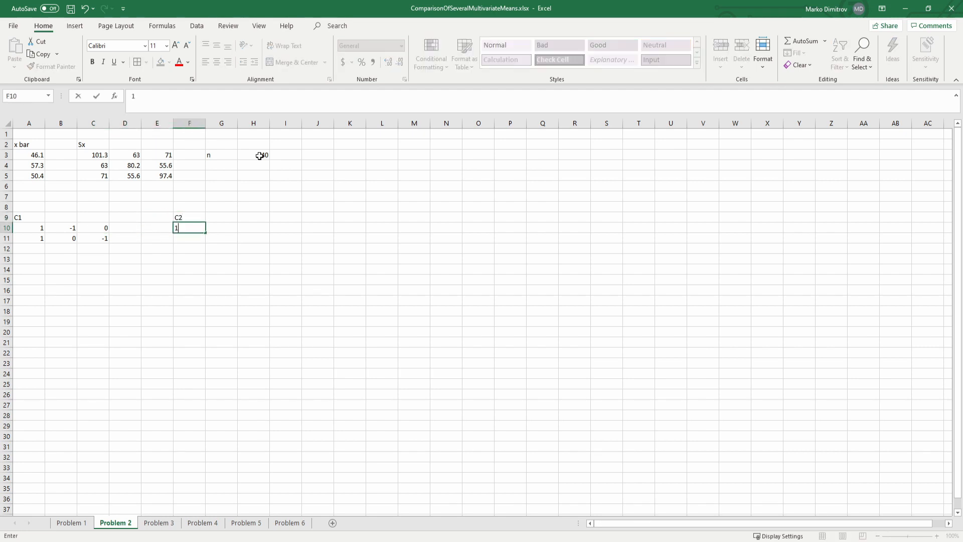
key("Tab")
type("-1")
key("Return")
Enter the second row of C2 as 0, 1, -1 in F11:H11 and save the workbook
type("0")
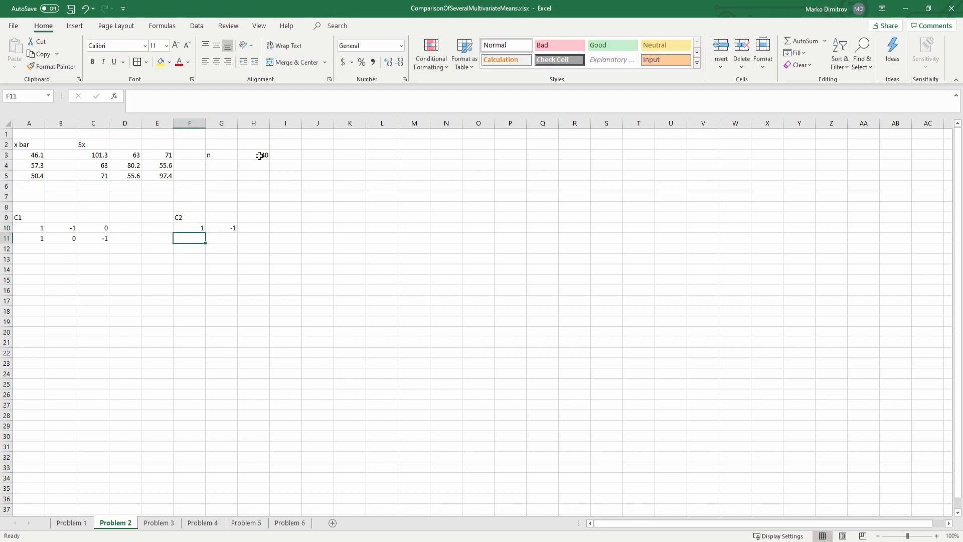
key("Tab")
type("-1")
key("BackSpace")
key("BackSpace")
type("1")
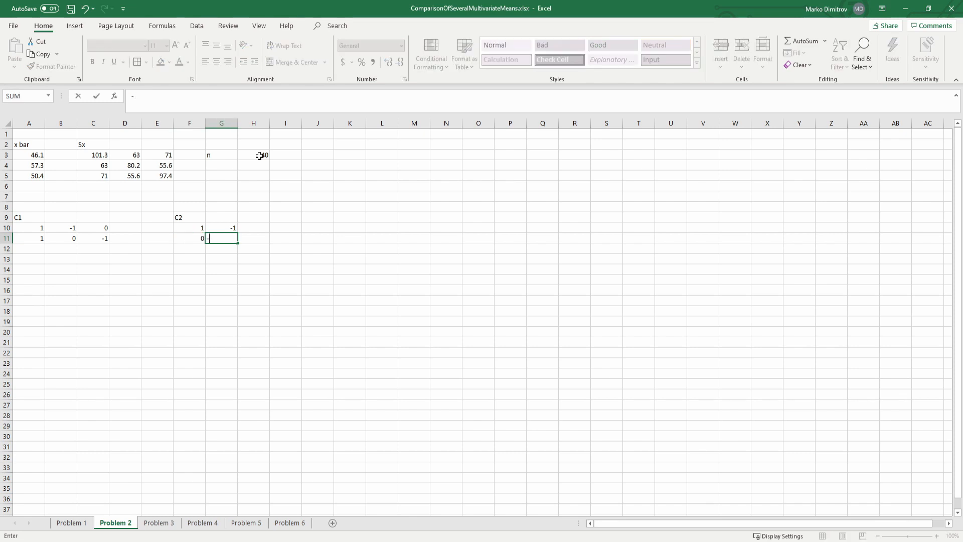
key("Tab")
type("-1")
key("Return")
key("ctrl+s")
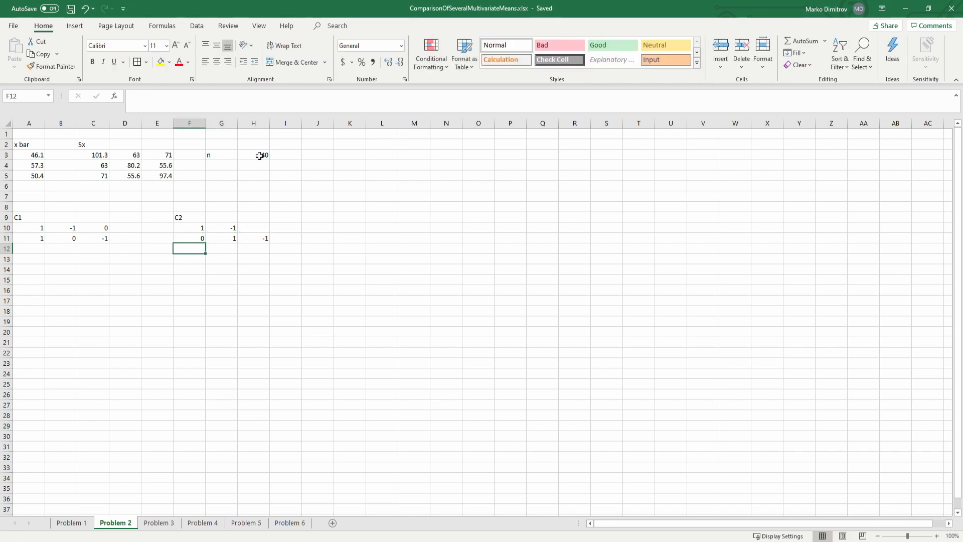
Try extending C2 with a third row of 0, 0, 1, -1 in F12:I12
type("0")
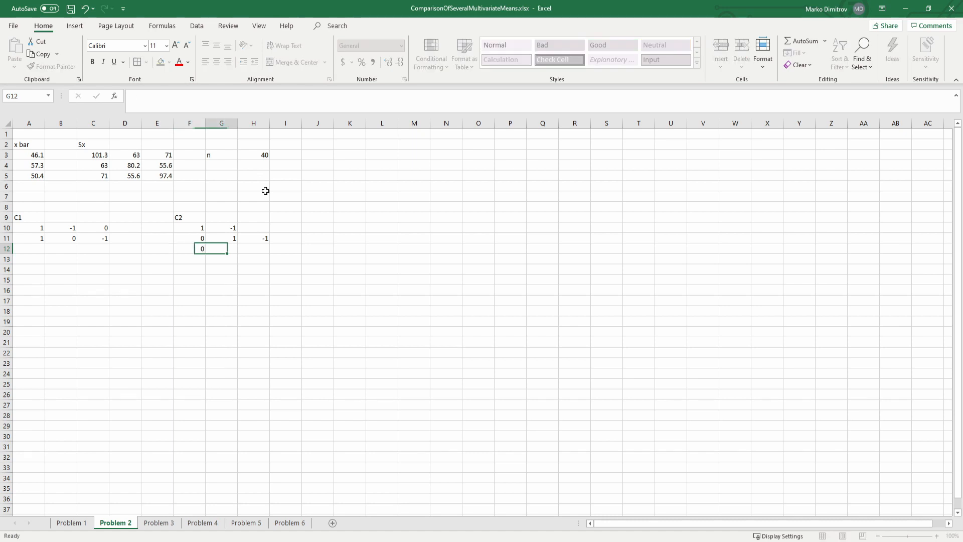
key("Tab")
type("0")
key("Tab")
type("-")
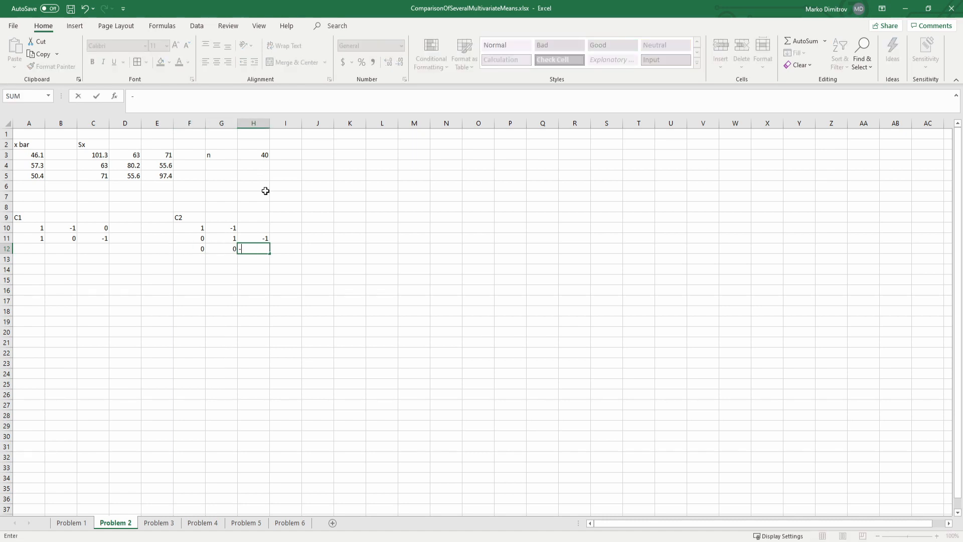
key("BackSpace")
type("1")
key("Tab")
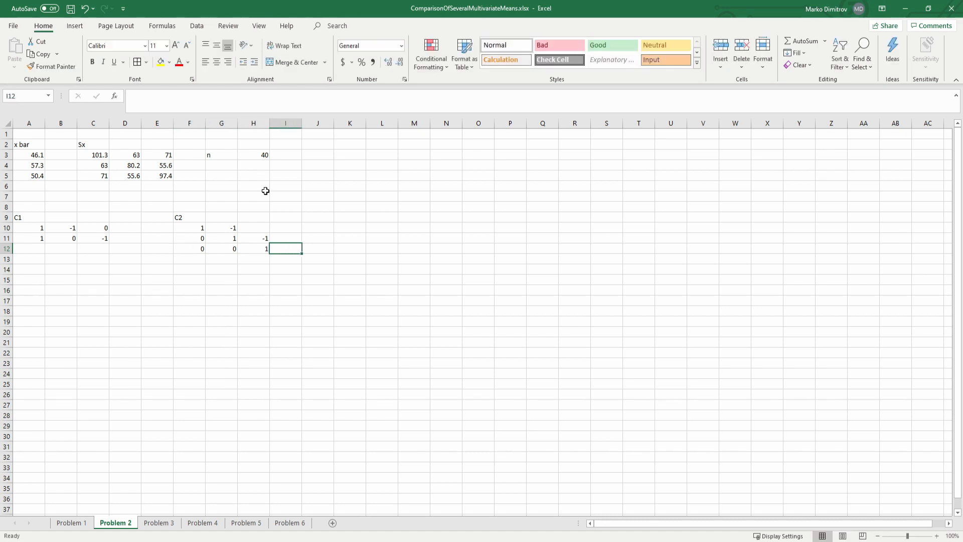
type("-1")
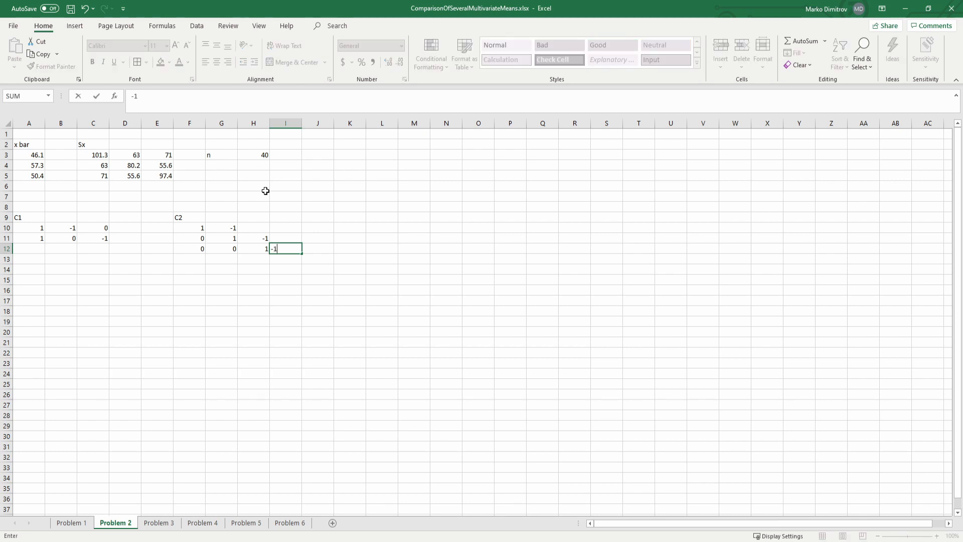
key("Return")
Try adding a fourth row of 0, 0, 0, 1, -1 to C2 in F13:J13
type("0")
key("Tab")
type("0")
key("Tab")
type("0")
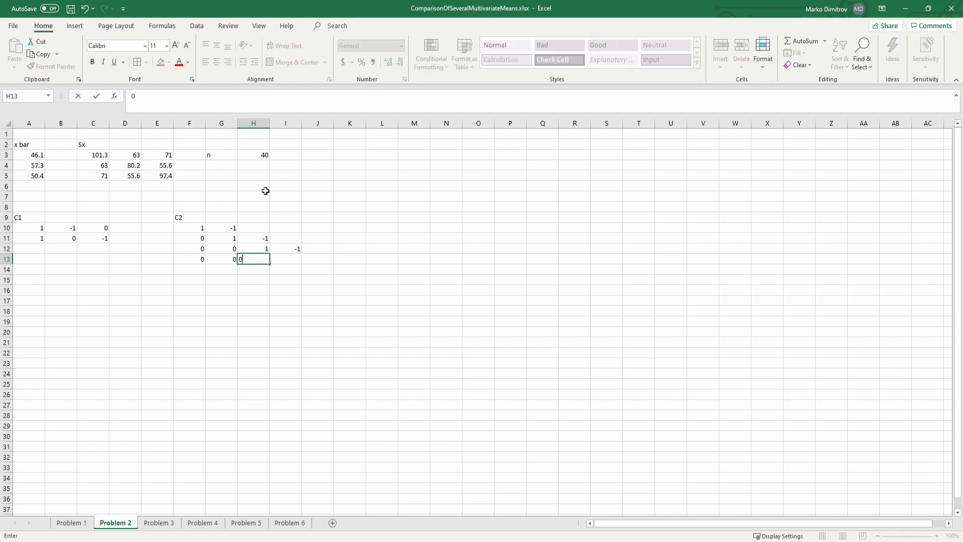
key("Tab")
type("1")
key("Tab")
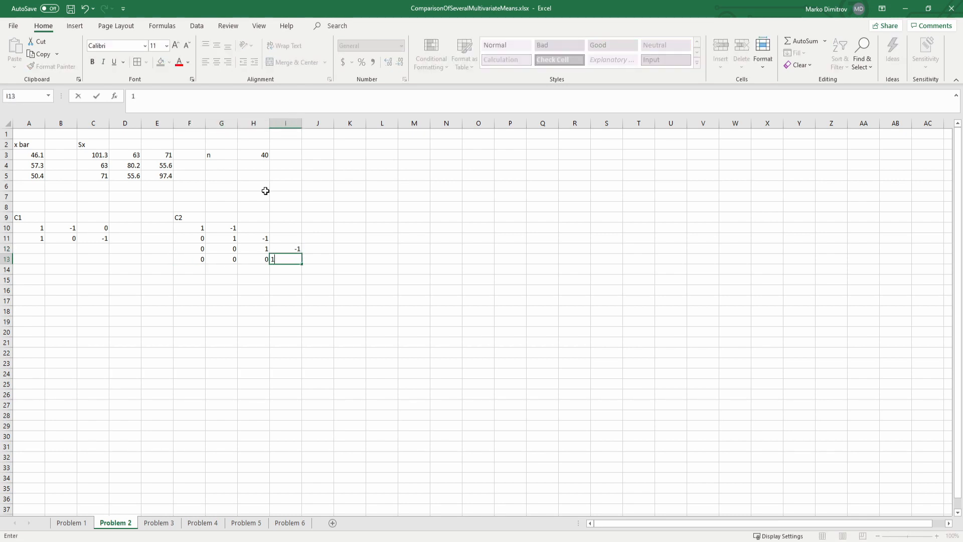
type("-1")
key("Return")
Clear the extra C2 entries from rows 12 and 13
left_click_drag(350, 257, 386, 272)
left_click(197, 258)
key("Delete")
left_click(209, 287)
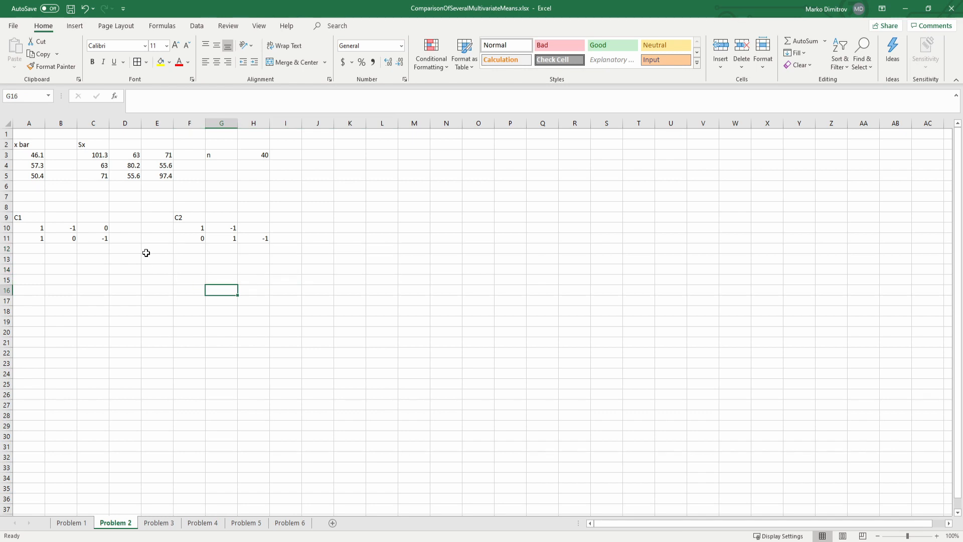
Save the workbook and complete the first row of C2 with 0 in H10
key("ctrl+s")
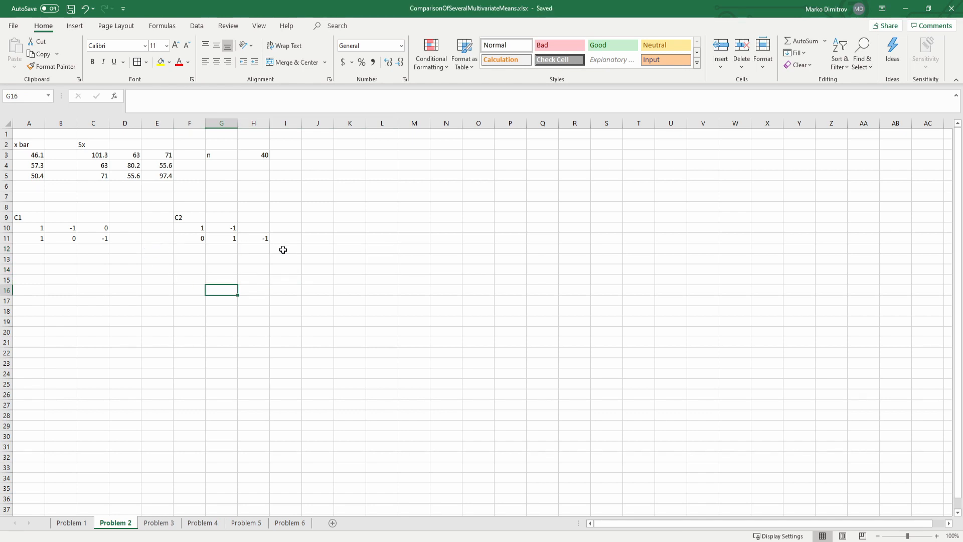
left_click(255, 228)
type("0")
left_click(143, 258)
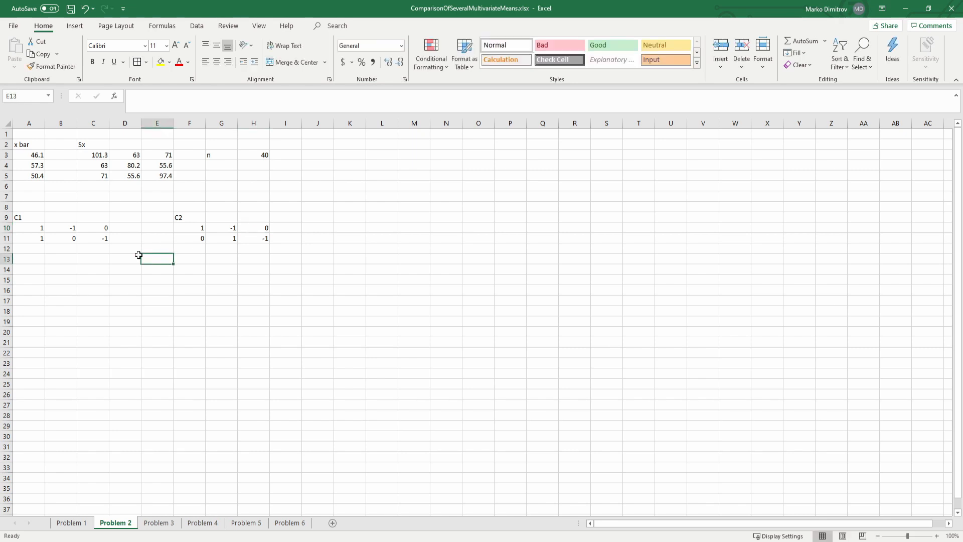
Save the workbook and look over the C1 and C2 matrices
key("ctrl+s")
left_click_drag(22, 217, 87, 230)
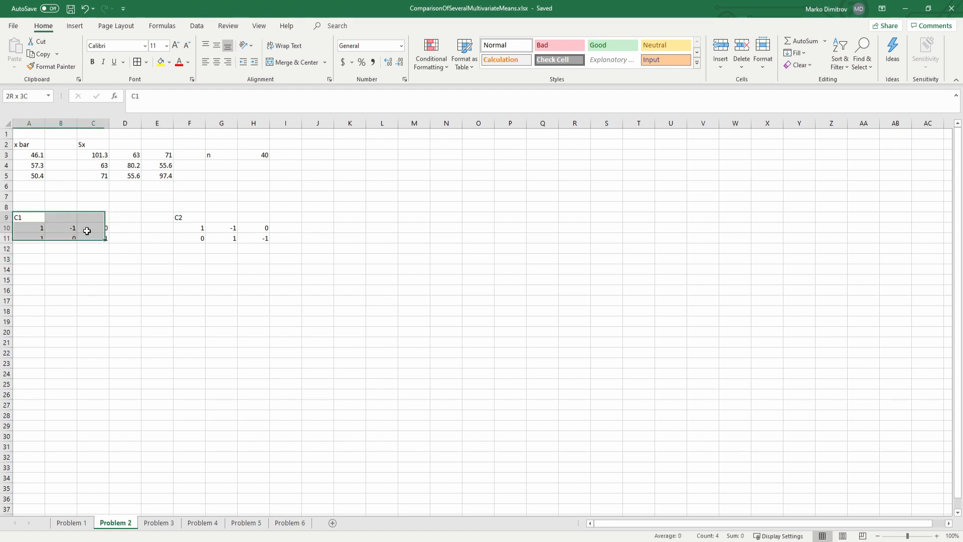
left_click_drag(189, 214, 253, 238)
left_click(100, 280)
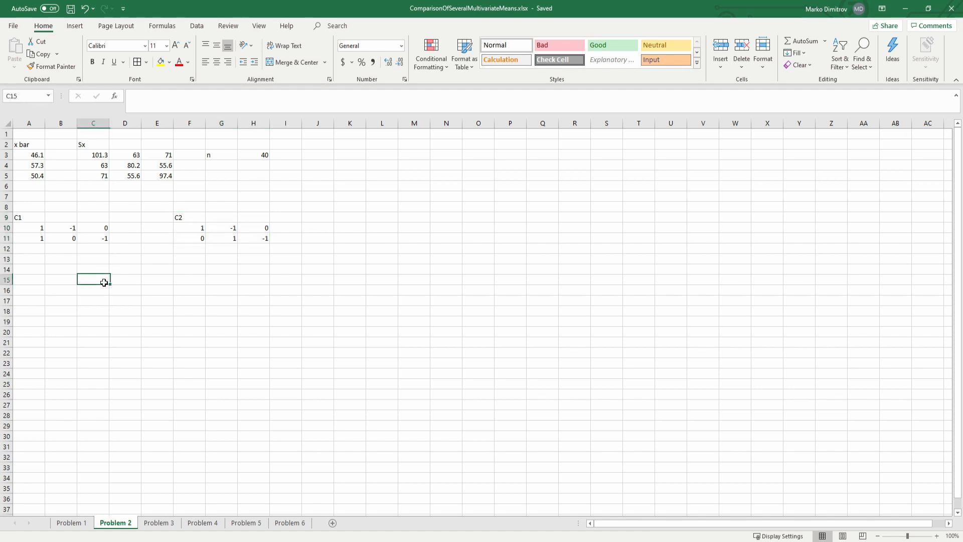
left_click(32, 270)
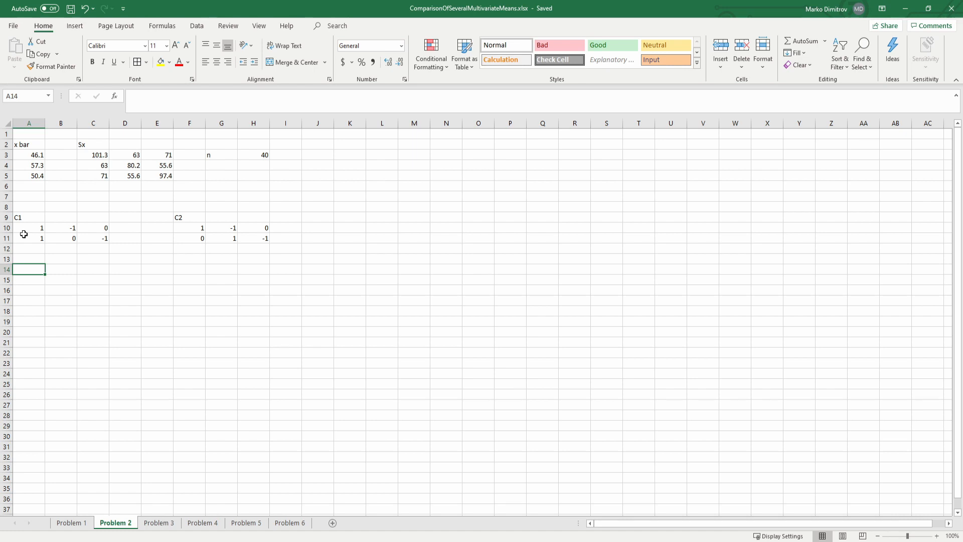
Add the label q in G4 below n, with the value 3 in H4
left_click(228, 160)
type("q")
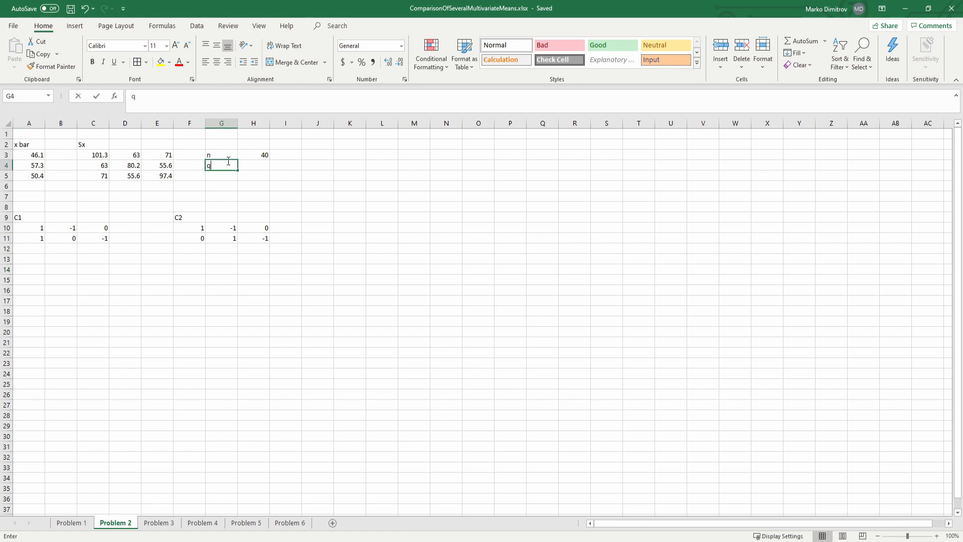
key("Tab")
type("3")
key("Return")
key("Return")
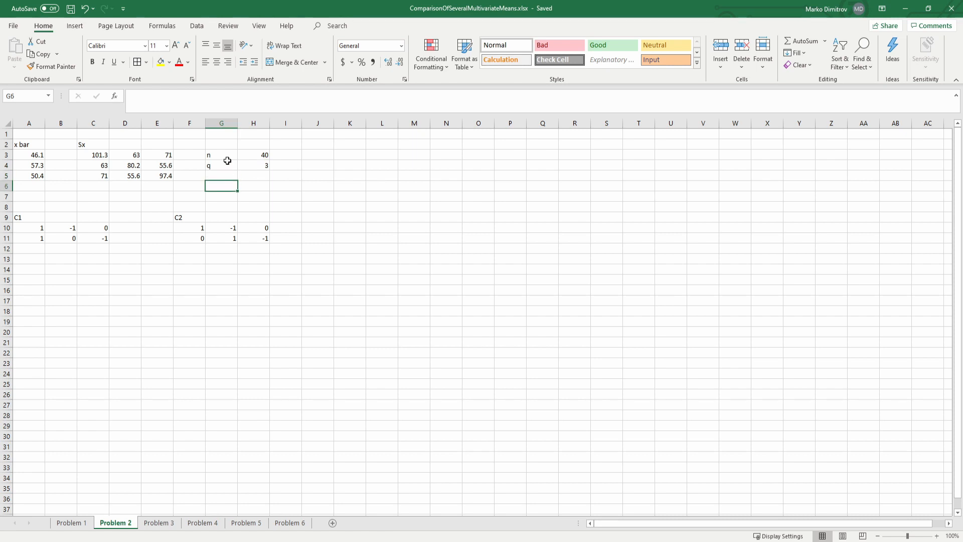
Multiply matrix C1 by the x bar vector in A15:A16 with the array formula =MMULT(A10:C11,A3:A5)
key("Down")
key("Down")
key("Down")
key("Down")
key("Down")
key("Down")
key("Down")
key("Down")
key("Down")
key("Down")
key("Left")
key("Left")
key("Left")
key("Left")
key("Left")
key("Left")
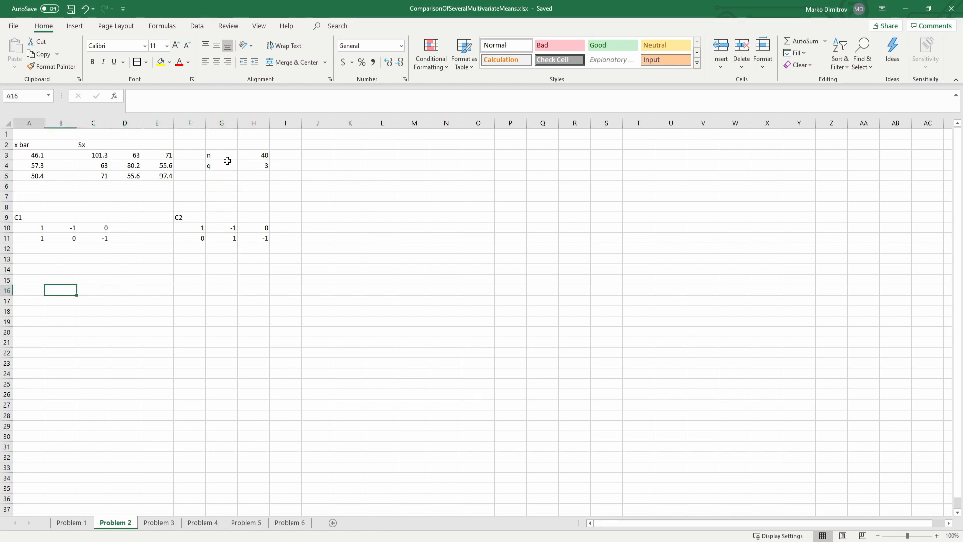
key("Up")
key("Up")
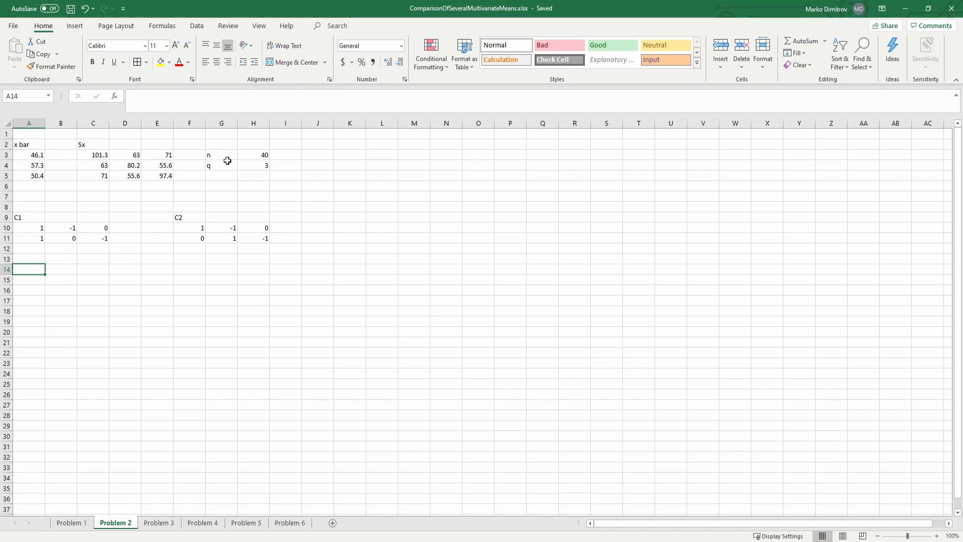
key("Down")
key("shift+Down")
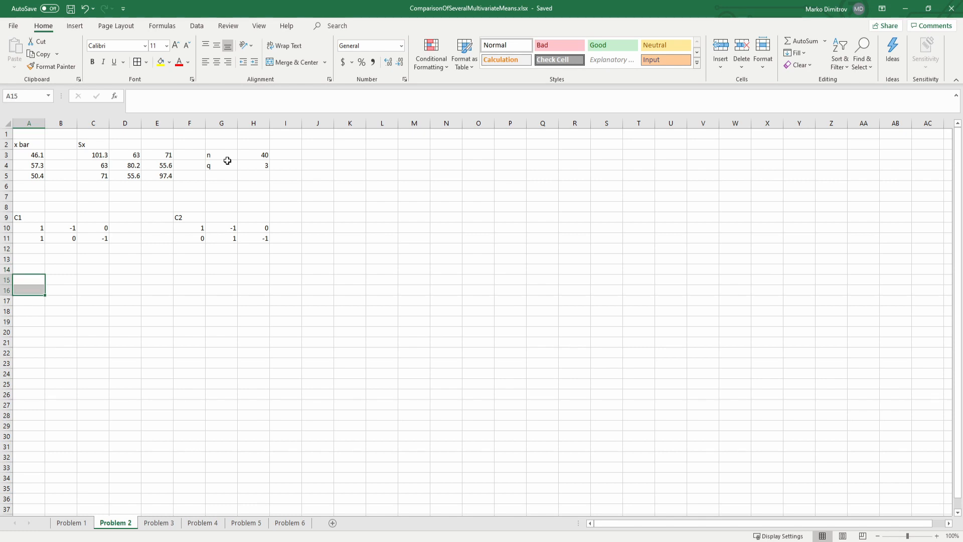
type("=m")
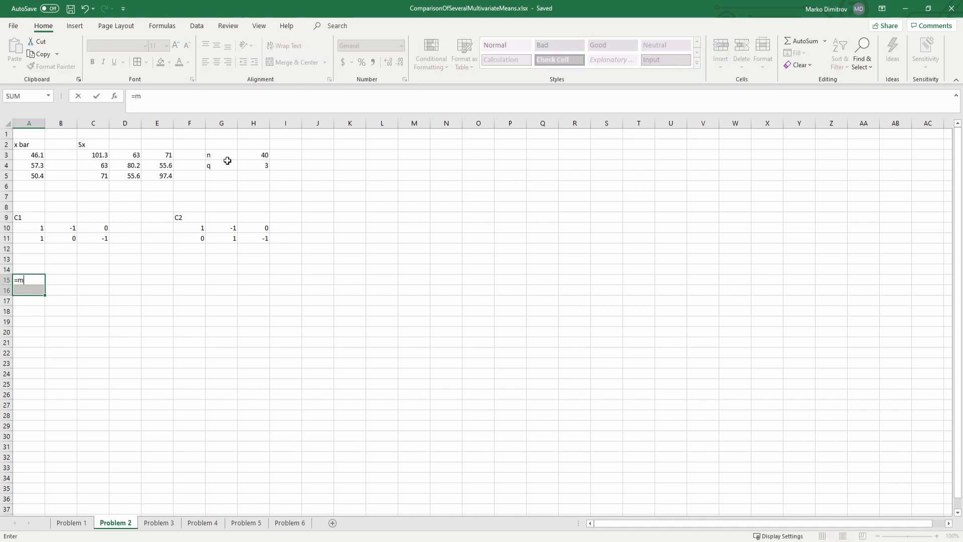
type("m")
key("Tab")
left_click_drag(26, 224, 90, 238)
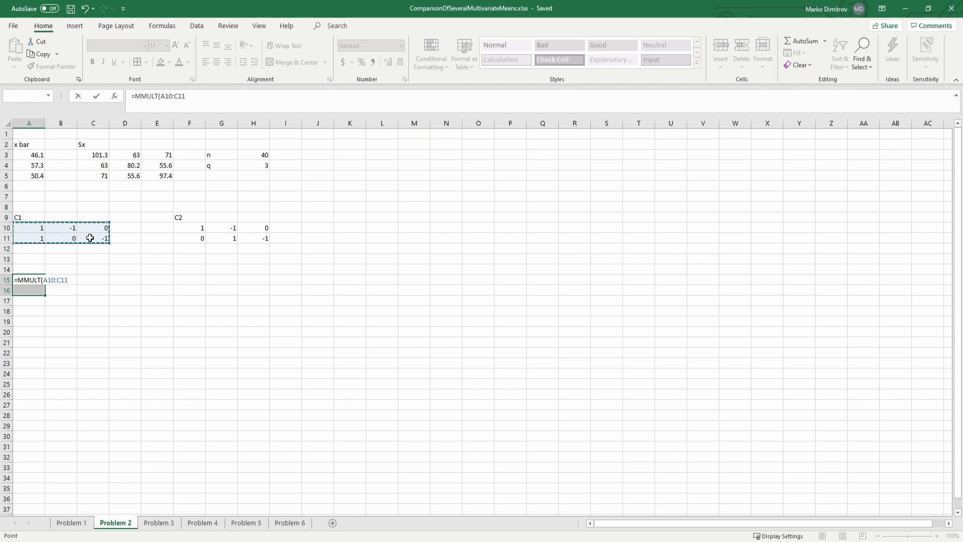
type(",")
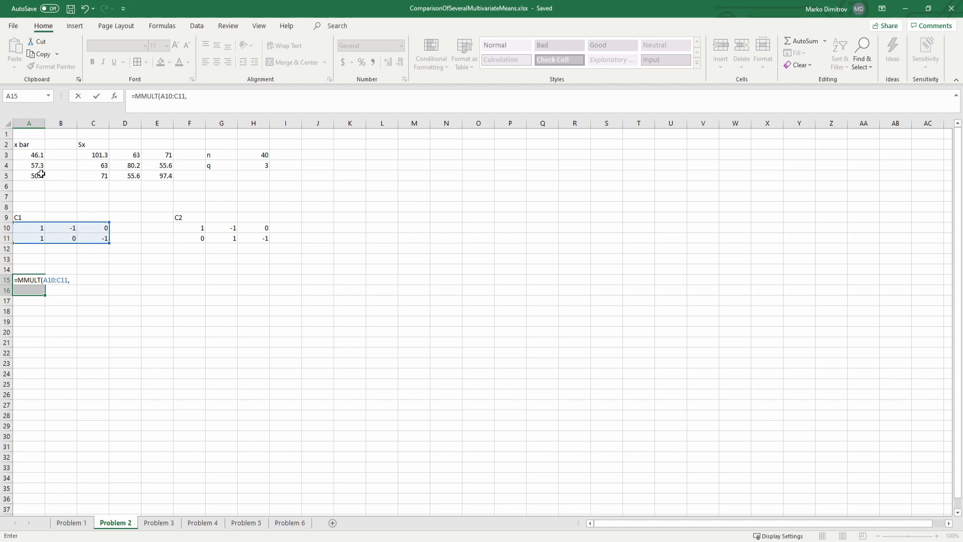
left_click_drag(35, 155, 34, 176)
type(")")
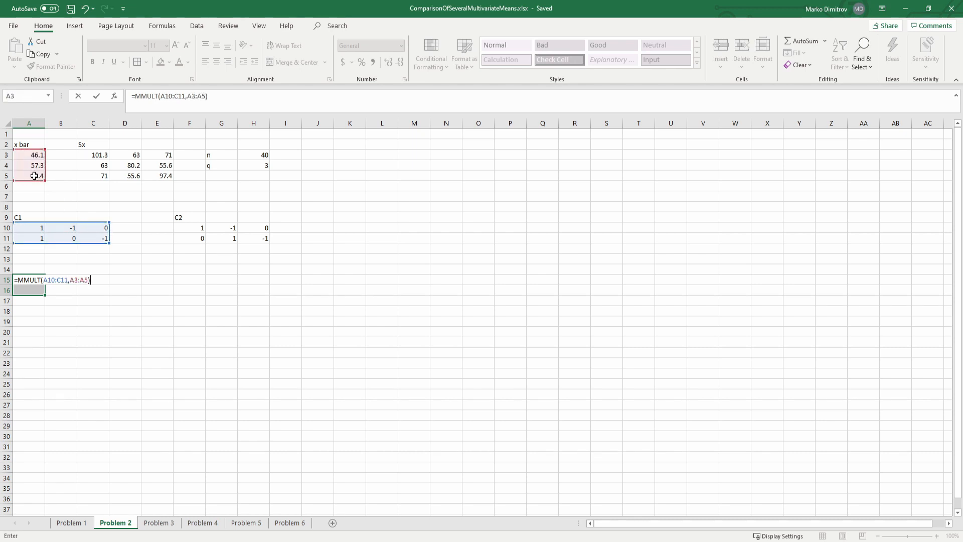
key("ctrl+shift+Return")
Transpose the product vector into A18:B18 with the array formula =TRANSPOSE(A15:A16), and save the workbook
key("Down")
key("Down")
key("Down")
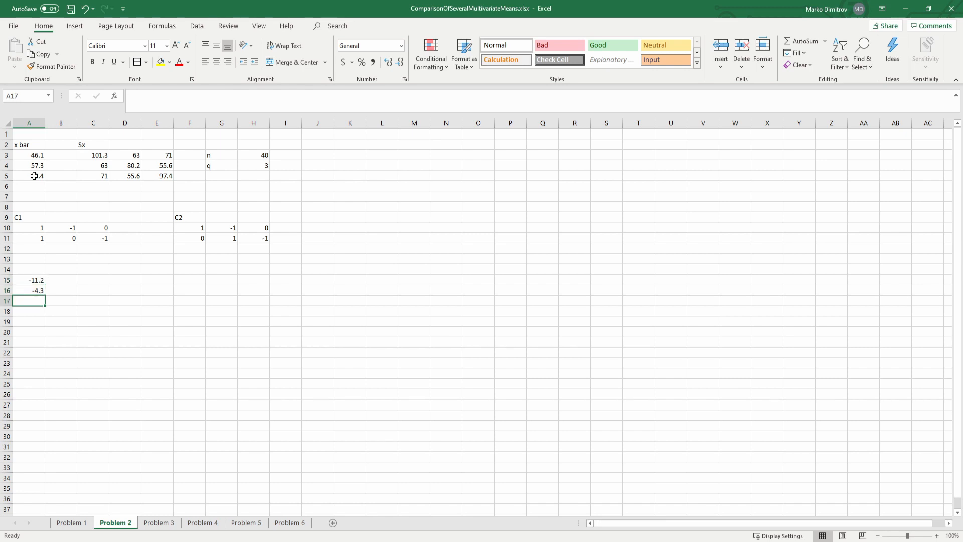
key("shift+Right")
type("=trans")
key("BackSpace")
key("BackSpace")
key("BackSpace")
key("BackSpace")
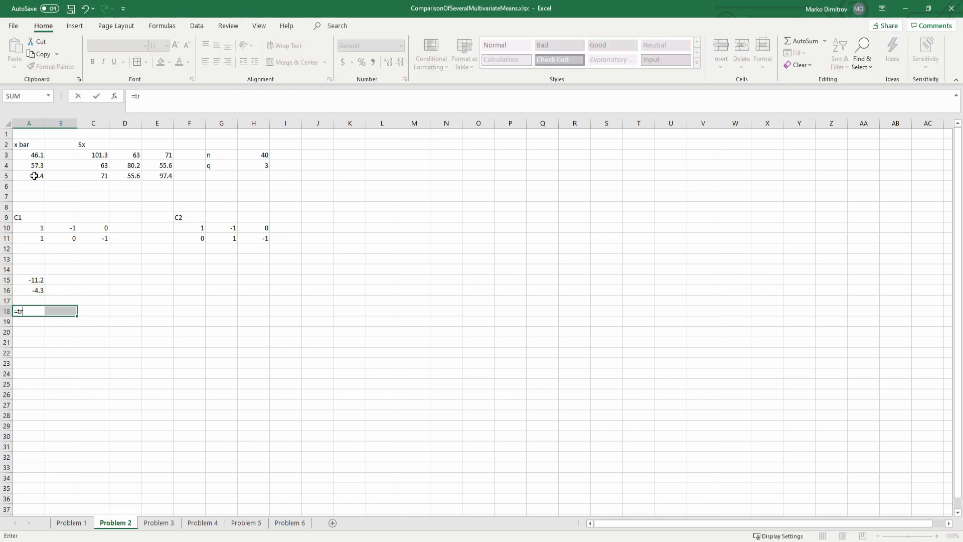
type("ran")
key("Tab")
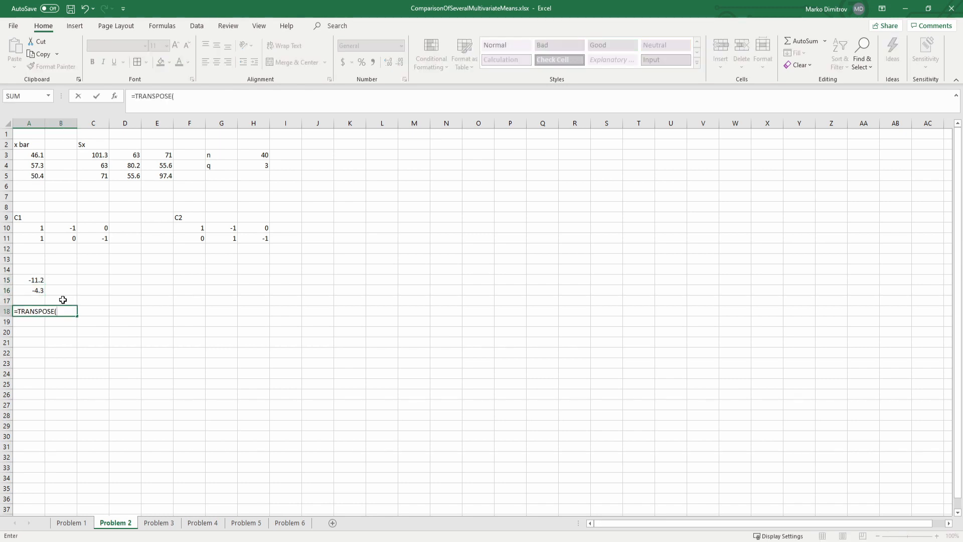
left_click_drag(35, 279, 37, 286)
key("ctrl+shift+Return")
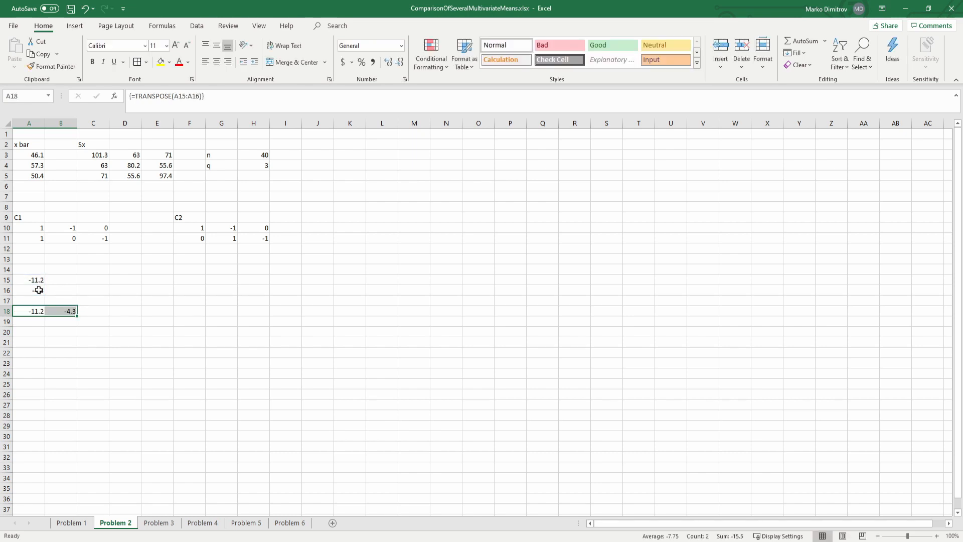
left_click(25, 346)
key("ctrl+s")
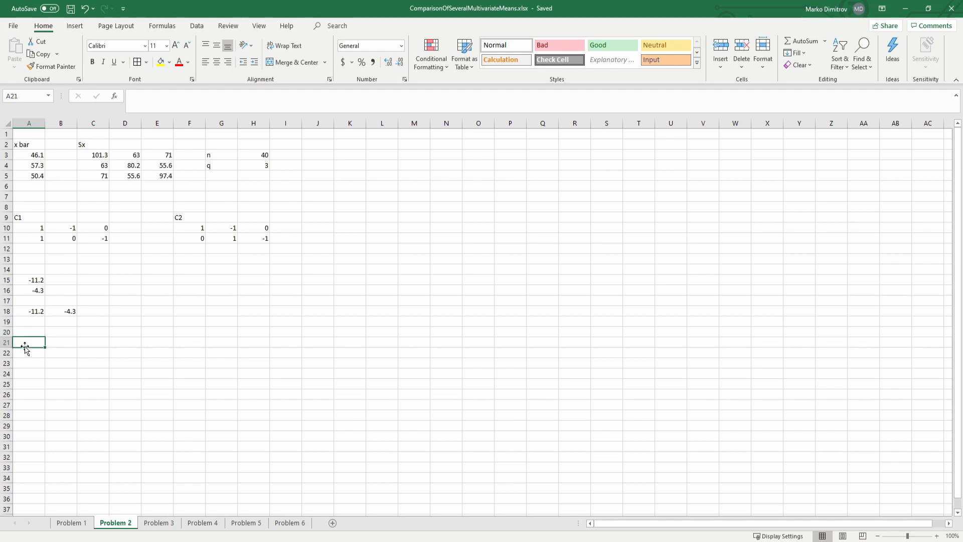
Compute the inverse of C1·Sx·C1' in A21:B22 with array formula =MINVERSE(MMULT(MMULT(A10:C11,C3:E5),TRANSPOSE(A10:C11))), and save the workbook
key("shift+Right")
key("shift+Down")
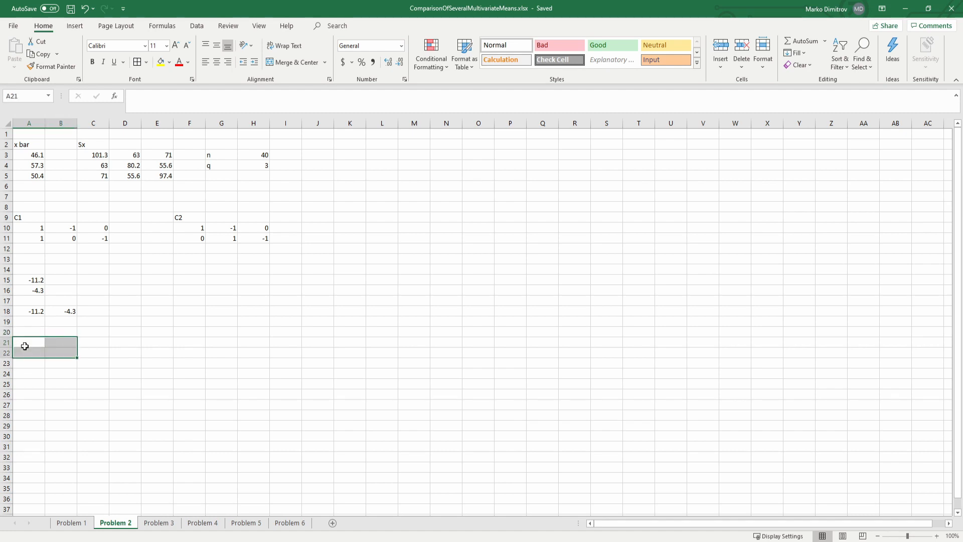
type("=")
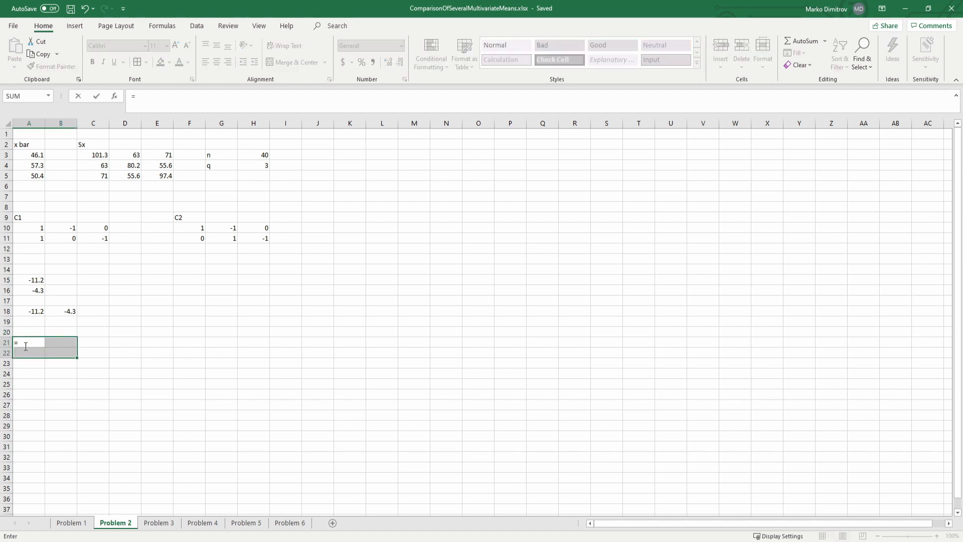
type("mm")
key("Tab")
key("BackSpace")
key("BackSpace")
key("BackSpace")
key("BackSpace")
type("inv")
key("Tab")
type("mm")
key("Tab")
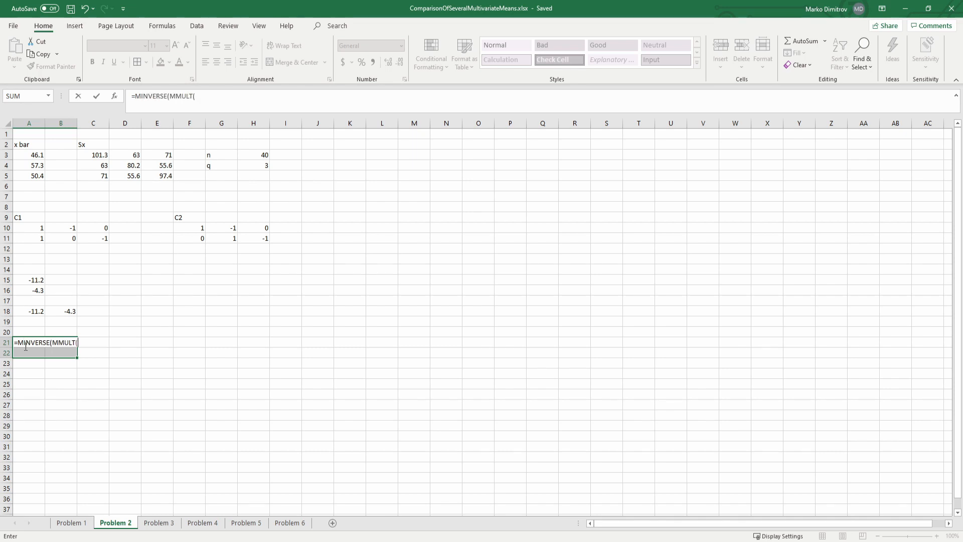
type("mm")
key("Tab")
left_click_drag(38, 229, 96, 244)
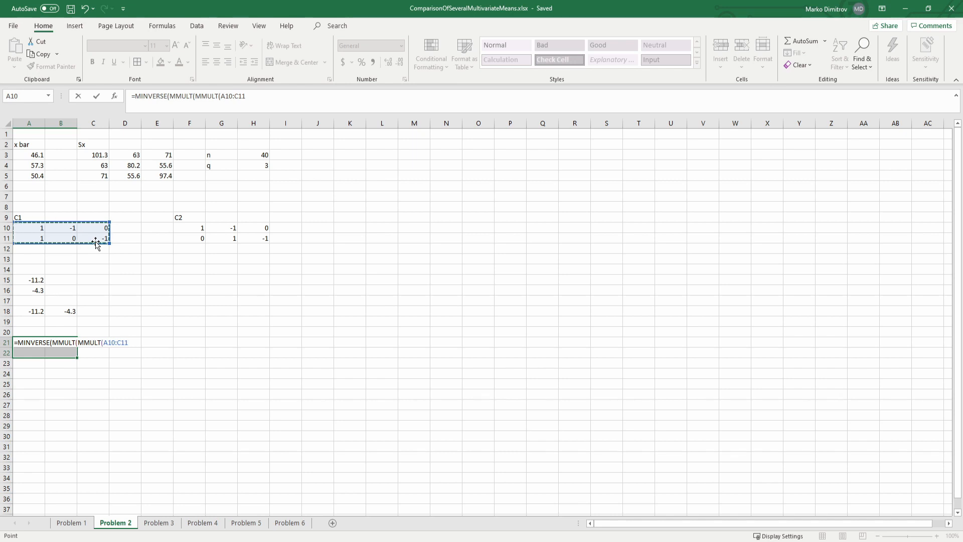
type(",")
left_click_drag(104, 154, 155, 176)
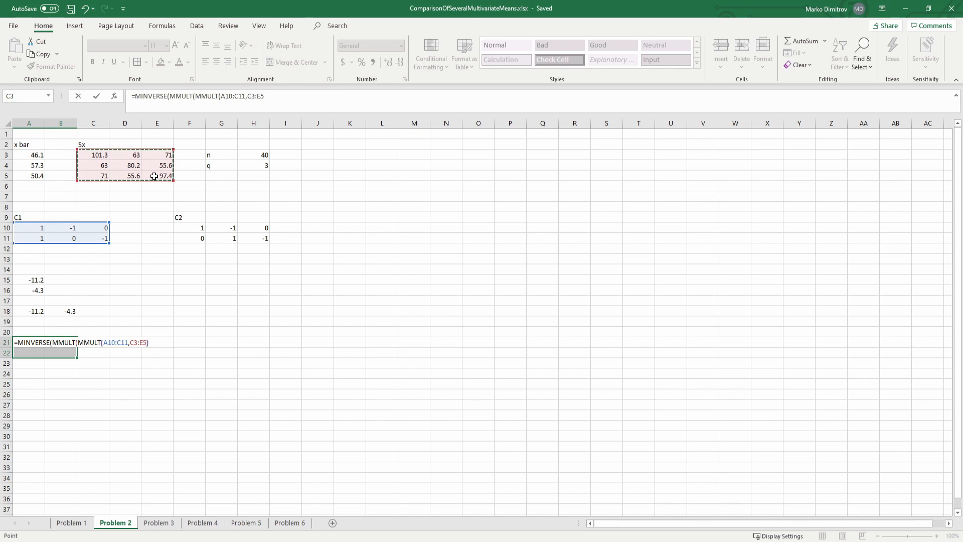
type("),TRANSPOSE(")
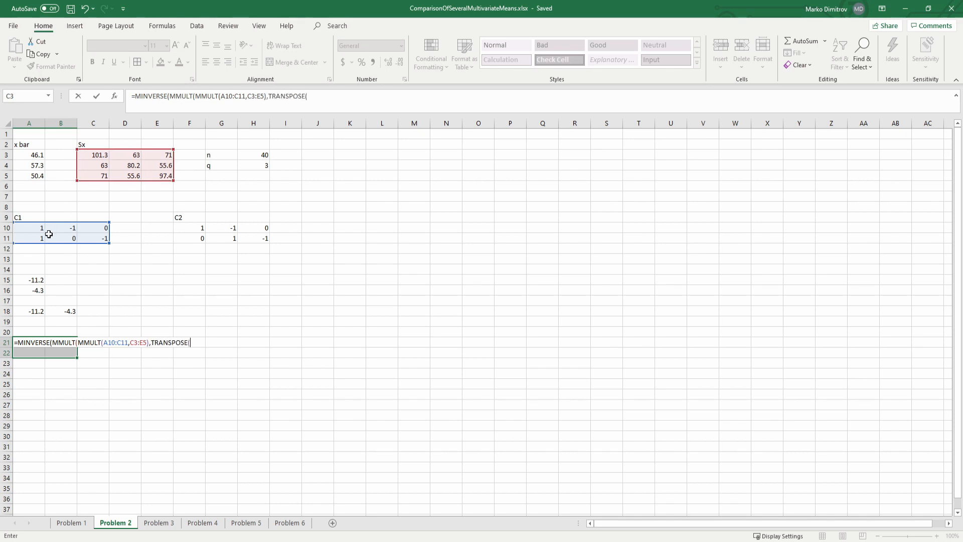
left_click_drag(31, 228, 83, 234)
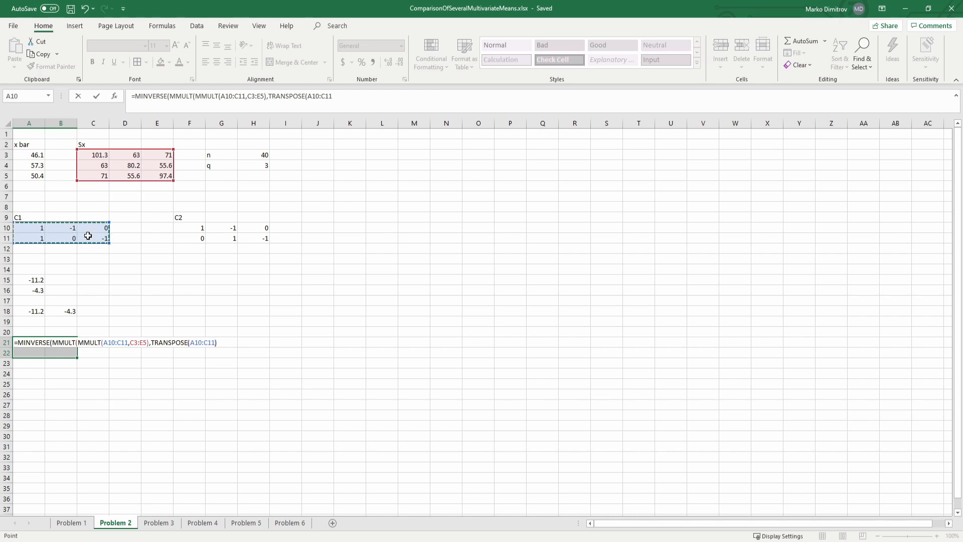
type(")")
type(")")
key("ctrl+shift+Return")
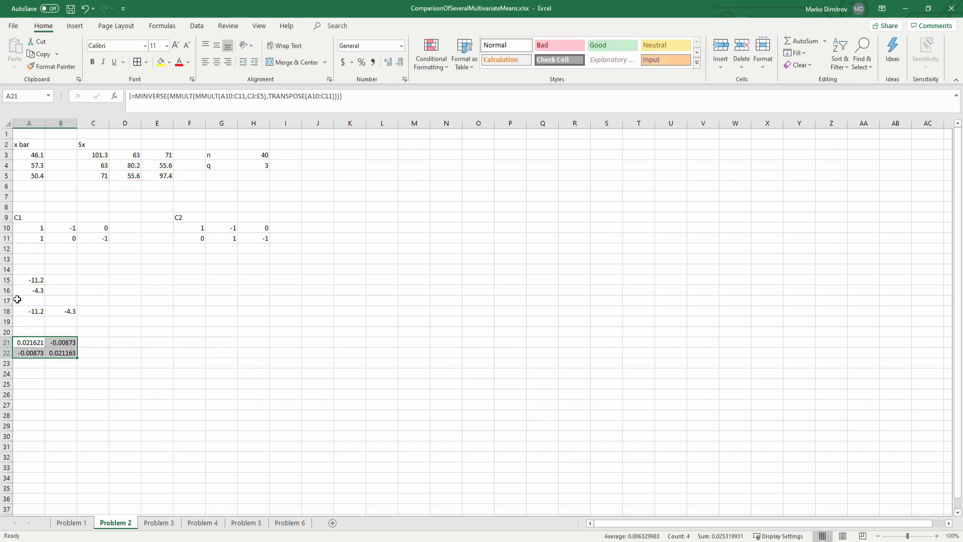
left_click(114, 333)
key("ctrl+s")
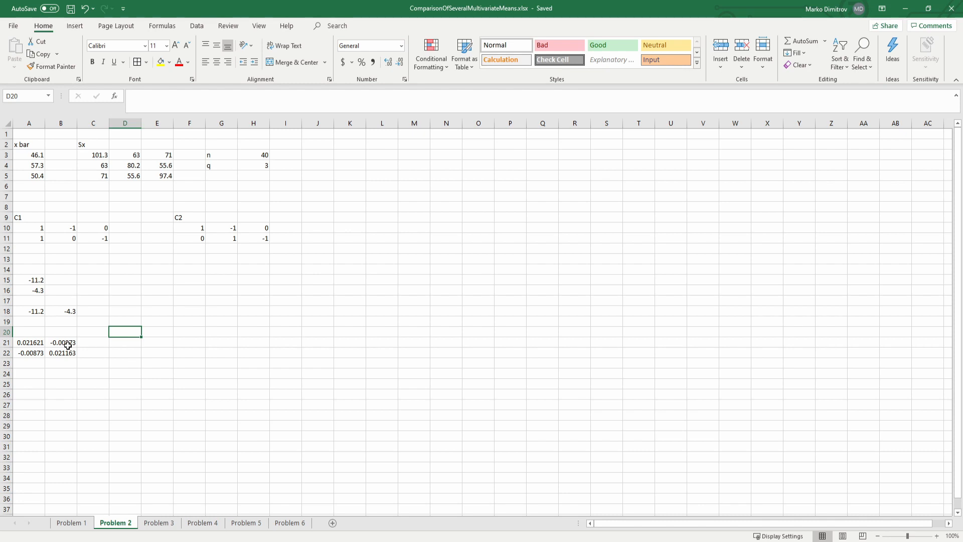
Compute the quadratic form in A25 with the array formula =MMULT(MMULT(A18:B18,A21:B22),A15:A16)
left_click(36, 374)
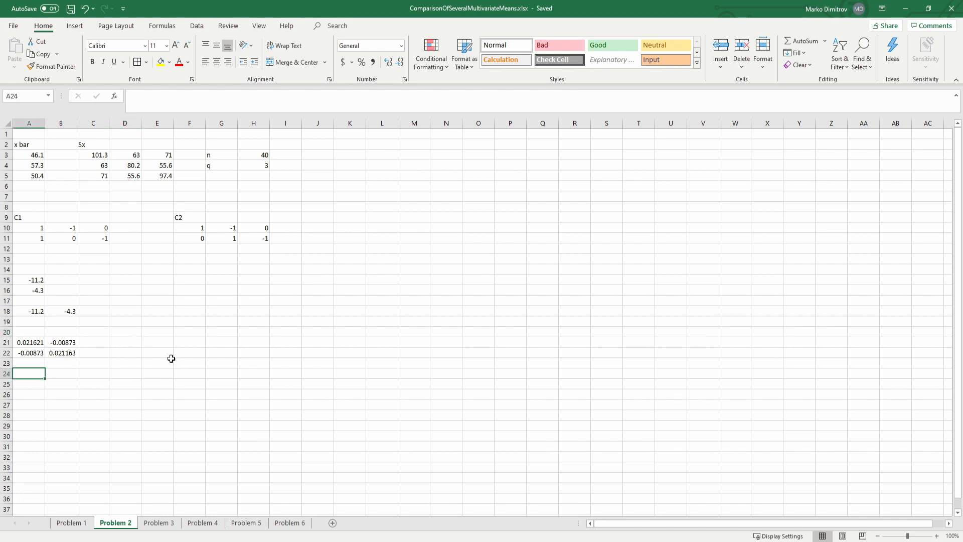
key("Down")
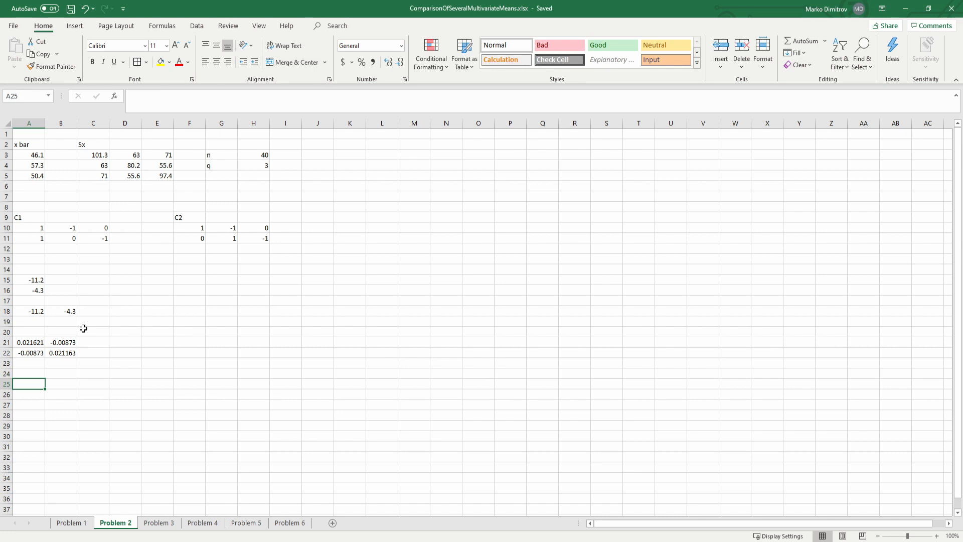
type("=MMULT(")
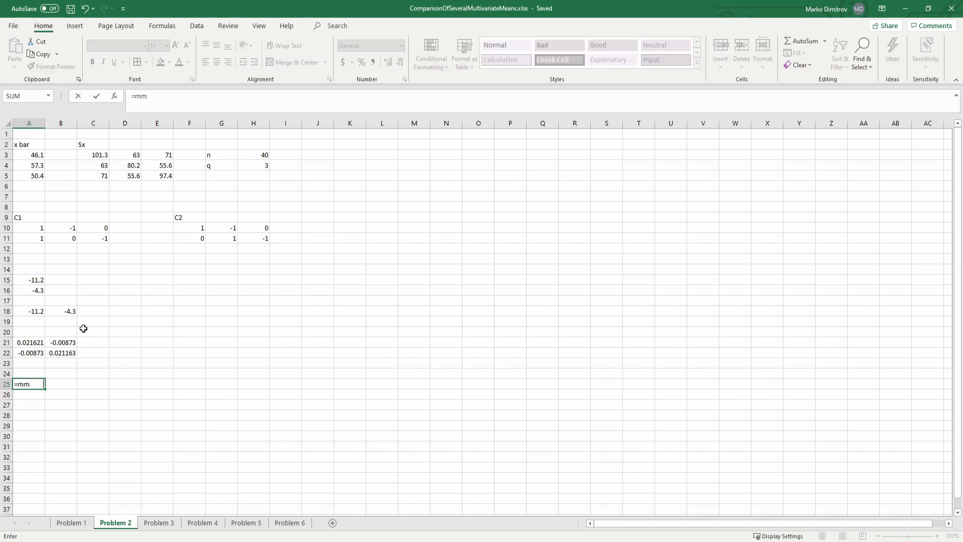
type("MMULT(")
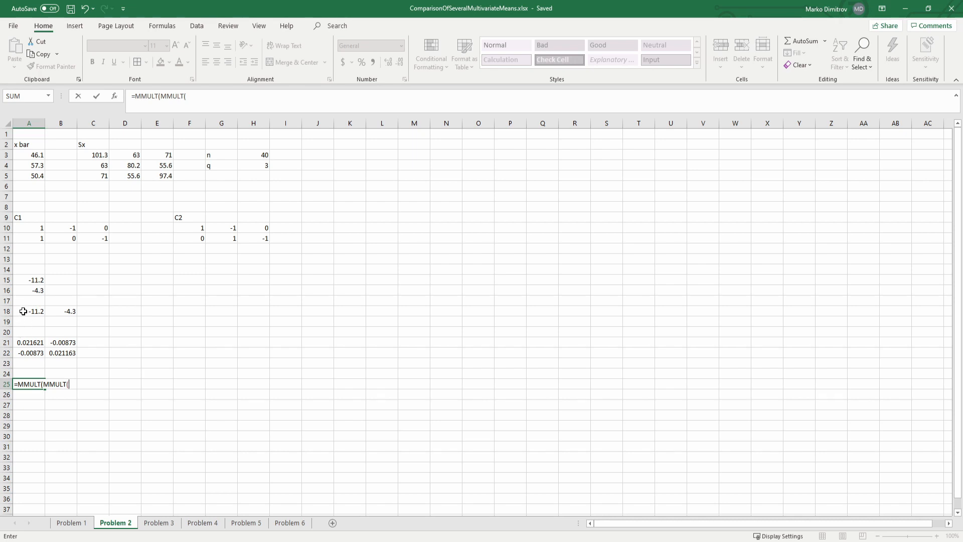
left_click_drag(30, 312, 60, 312)
type(",")
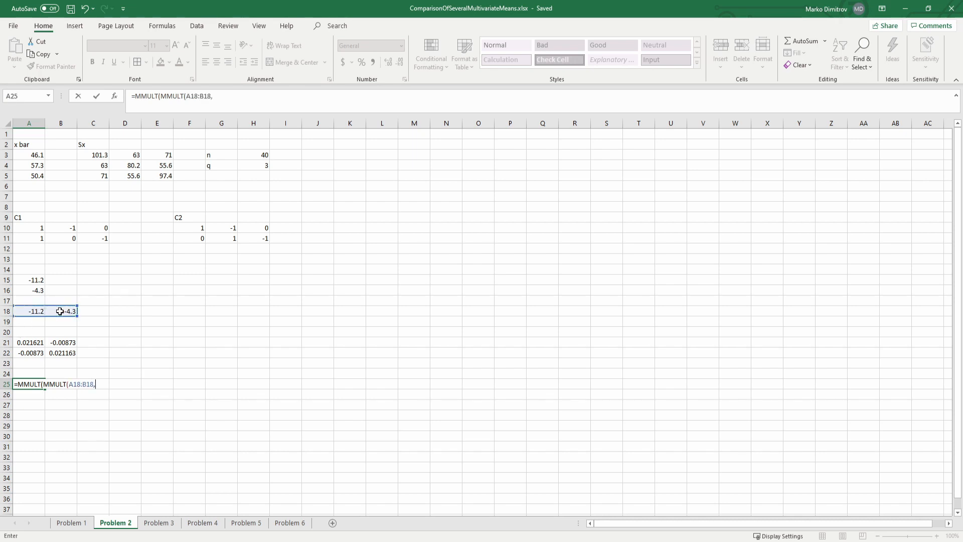
left_click_drag(35, 341, 55, 349)
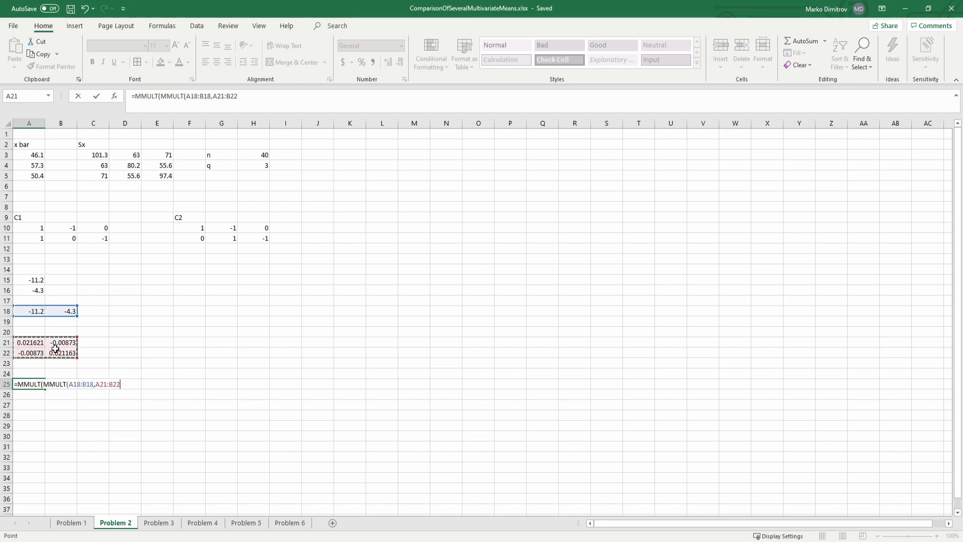
type("),")
left_click_drag(31, 281, 32, 289)
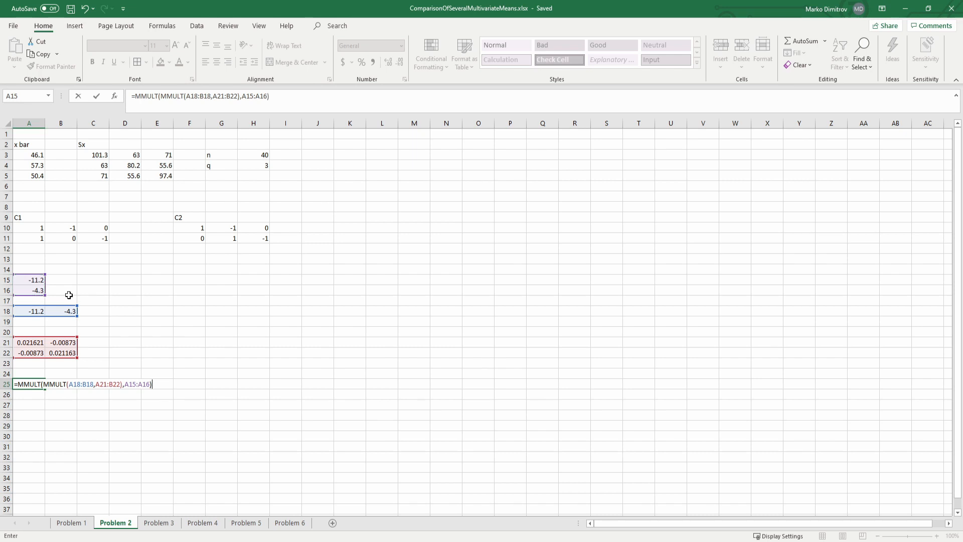
key("ctrl+shift+Return")
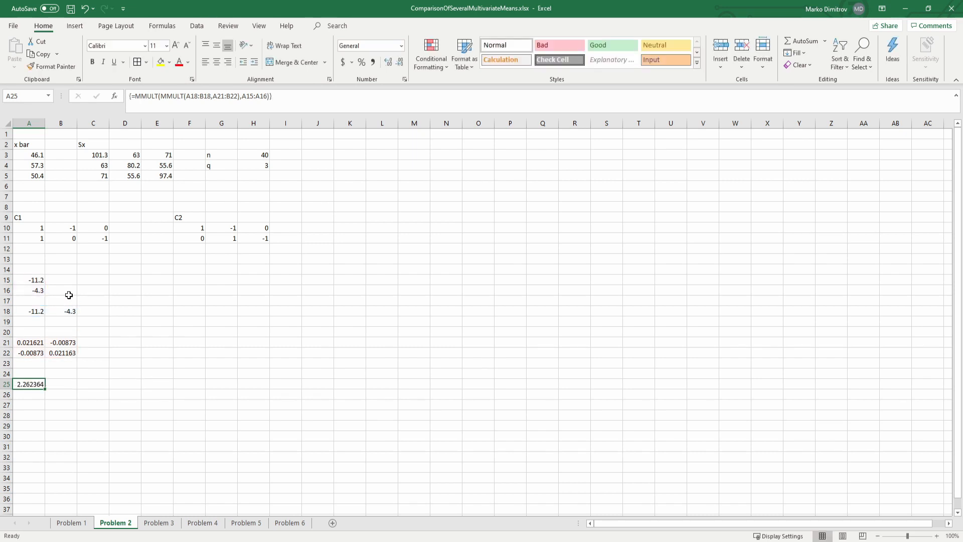
Multiply the array formula in A25 by 40, giving =MMULT(MMULT(A18:B18,A21:B22),A15:A16)*40, and save the workbook
left_click(284, 100)
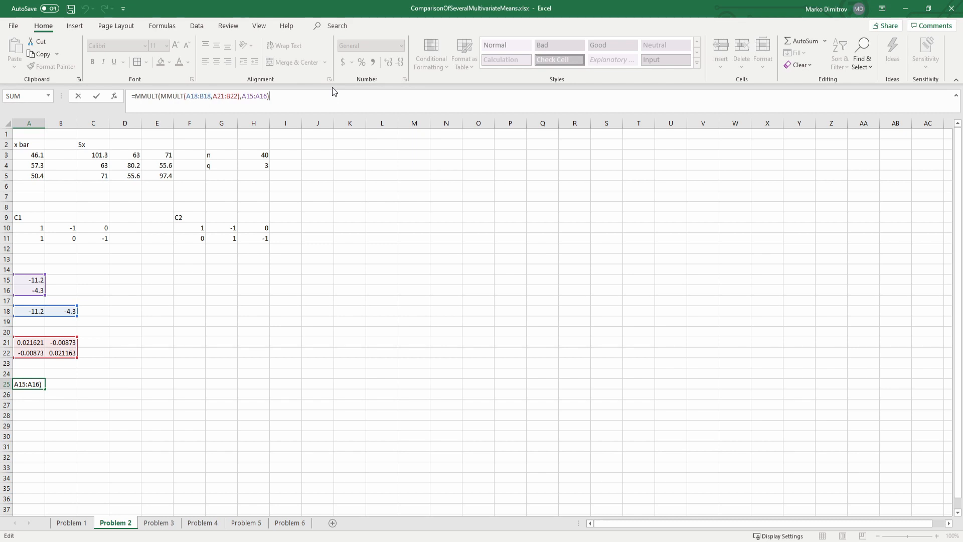
type("*40")
key("ctrl+shift+Return")
key("ctrl+s")
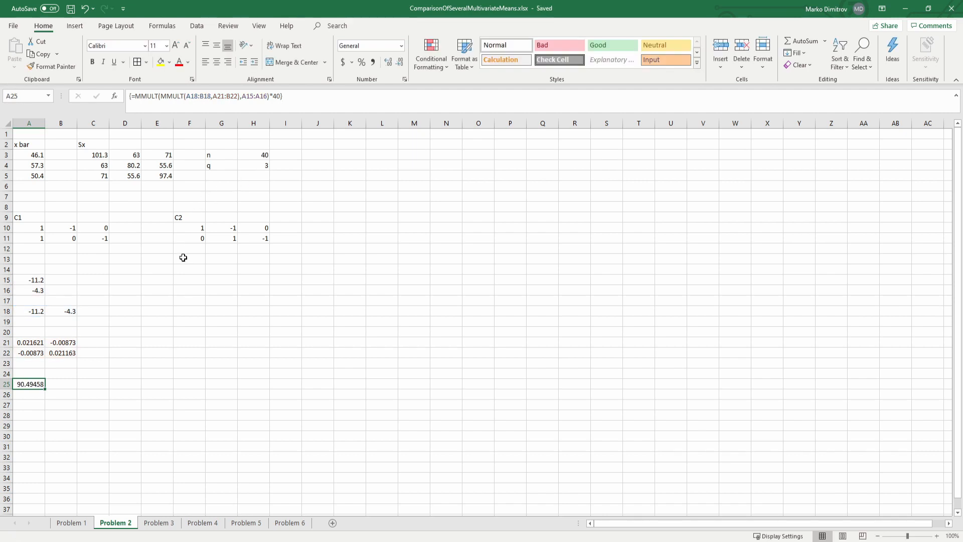
Copy the C1 calculation block A15:B25 and paste it at F15 under matrix C2
left_click_drag(32, 279, 51, 384)
key("ctrl+c")
left_click(200, 281)
key("ctrl+v")
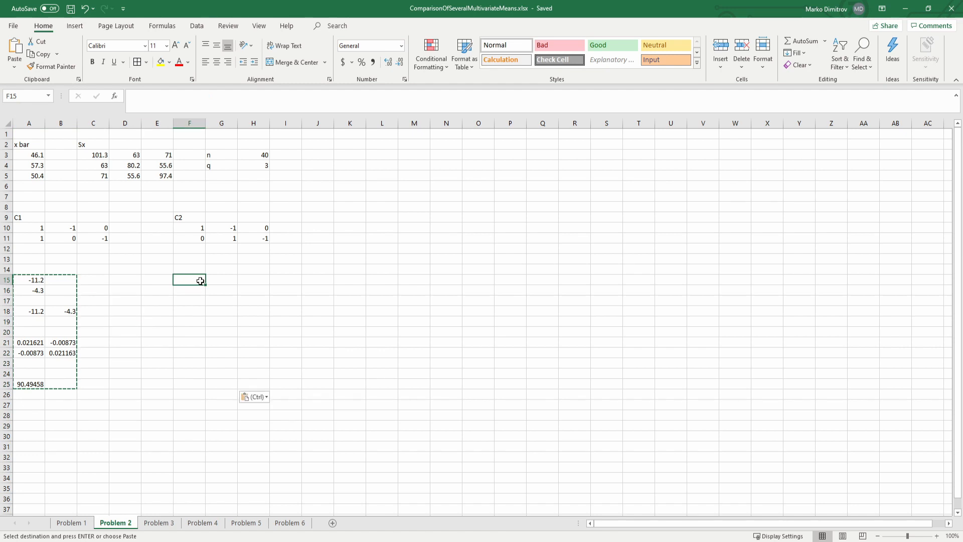
Repoint the array formula in F15 to the x bar vector so it reads =MMULT(F10:H11,A3:A5)
double_click(196, 281)
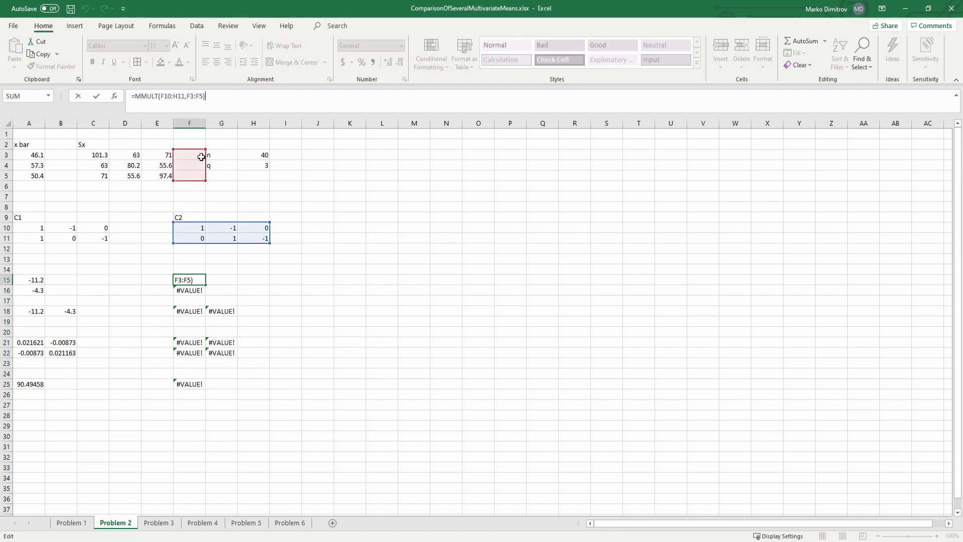
left_click_drag(201, 157, 41, 156)
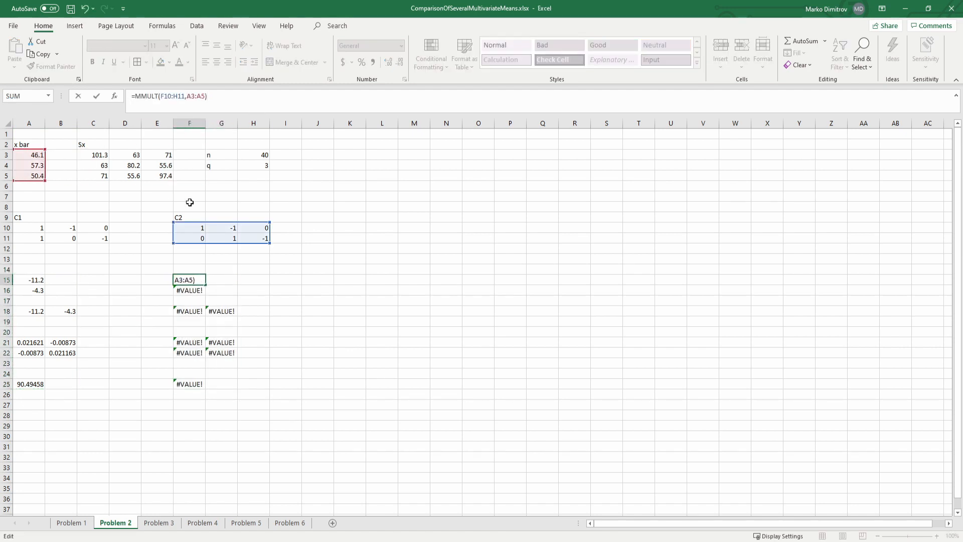
key("ctrl+shift+Return")
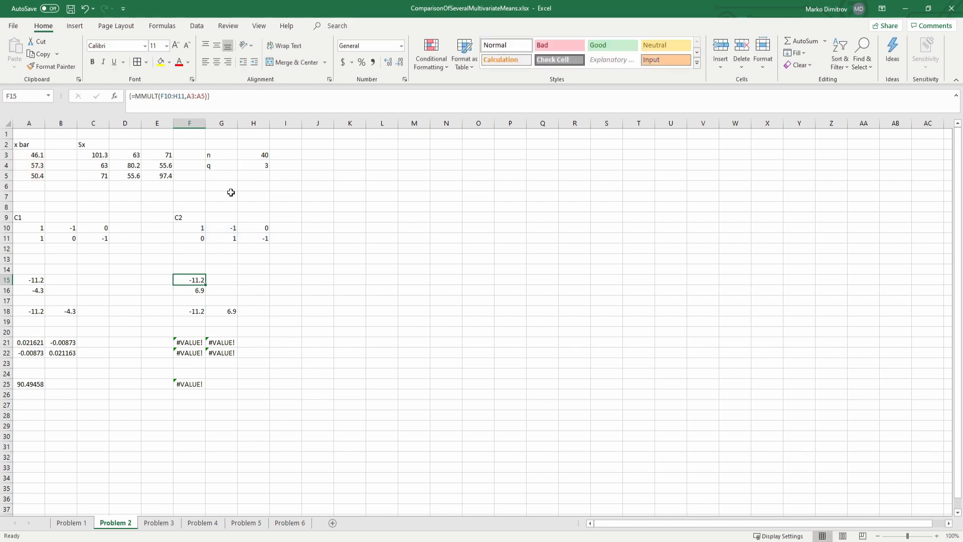
Repoint the inverse array formula in F21 to the Sx matrix C3:E5 instead of H3:J5, and save the workbook
double_click(185, 343)
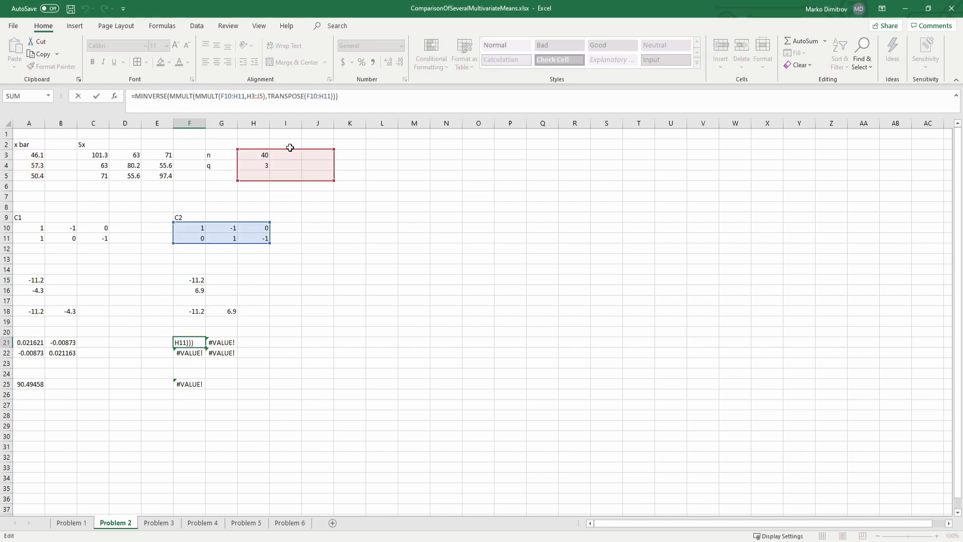
left_click_drag(290, 148, 132, 149)
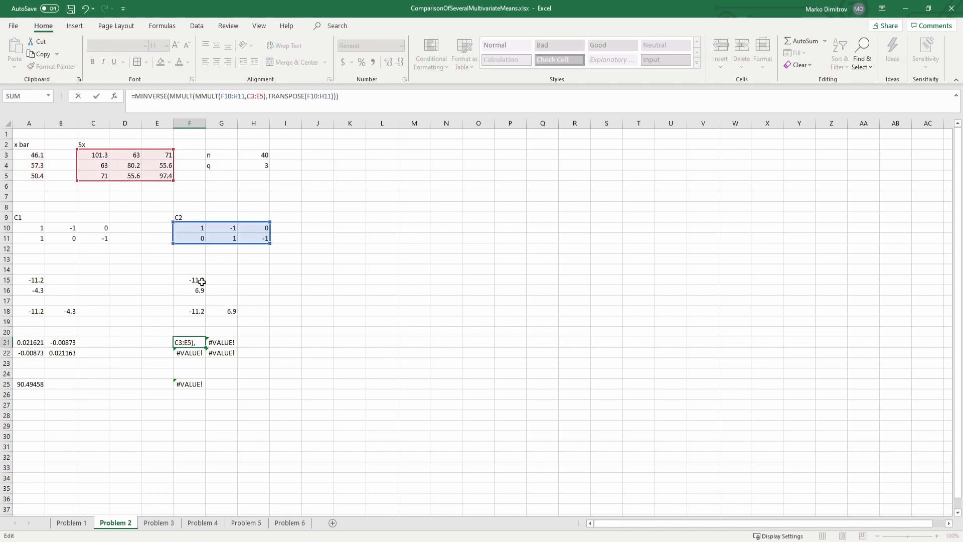
left_click(298, 96)
key("ctrl+shift+Return")
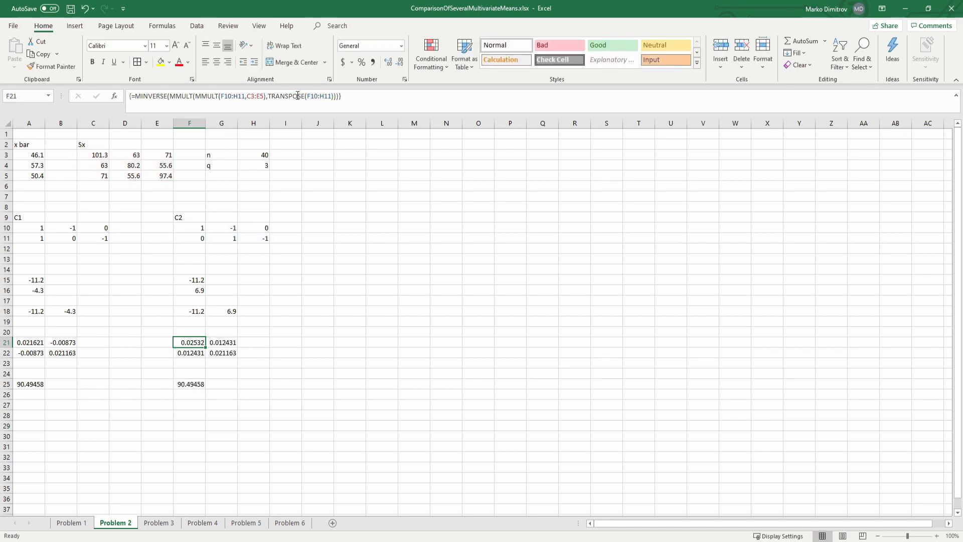
left_click(314, 259)
key("ctrl+s")
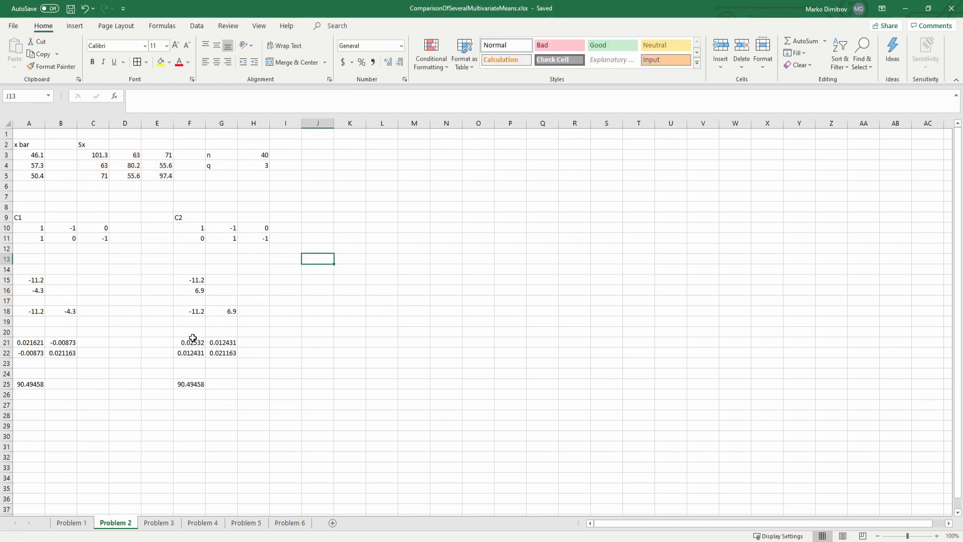
left_click(181, 387)
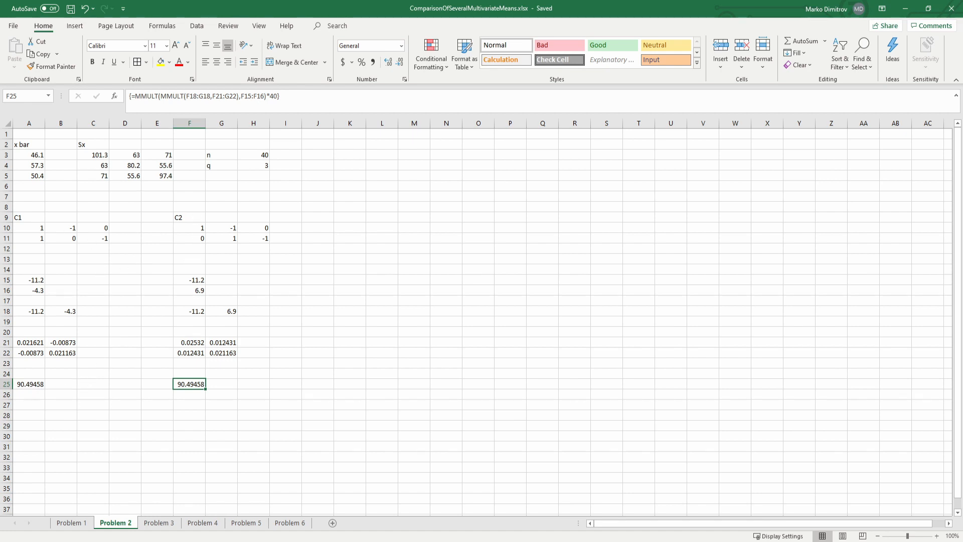
key("ctrl+z")
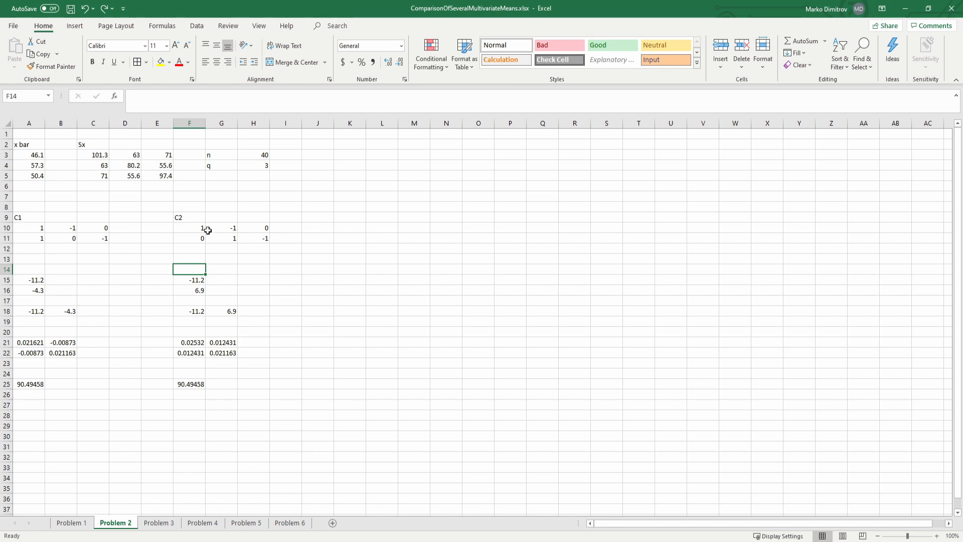
left_click(207, 230)
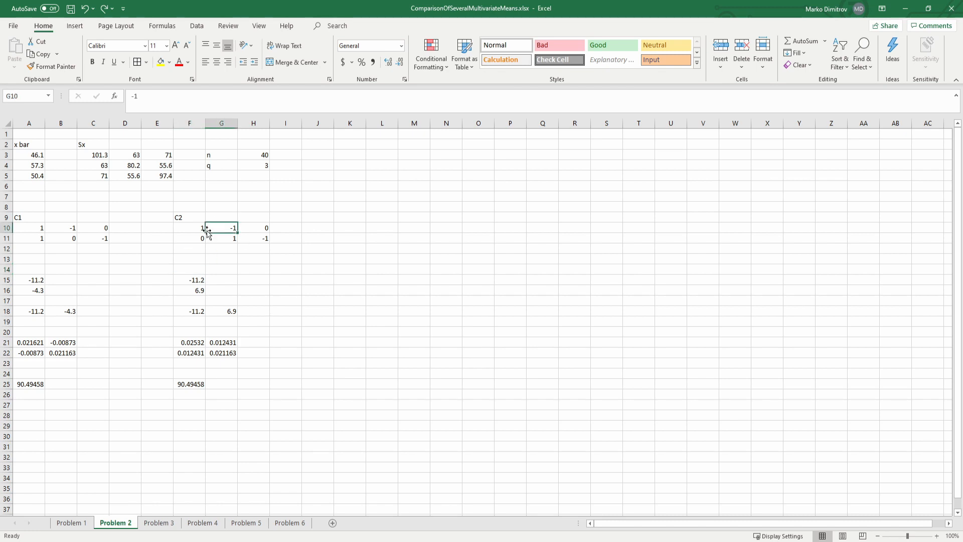
Scale matrix C1 by two, setting A10 and A11 to 2 and B10 and C11 to -2, and save the workbook
left_click(46, 230)
type("2")
left_click(72, 227)
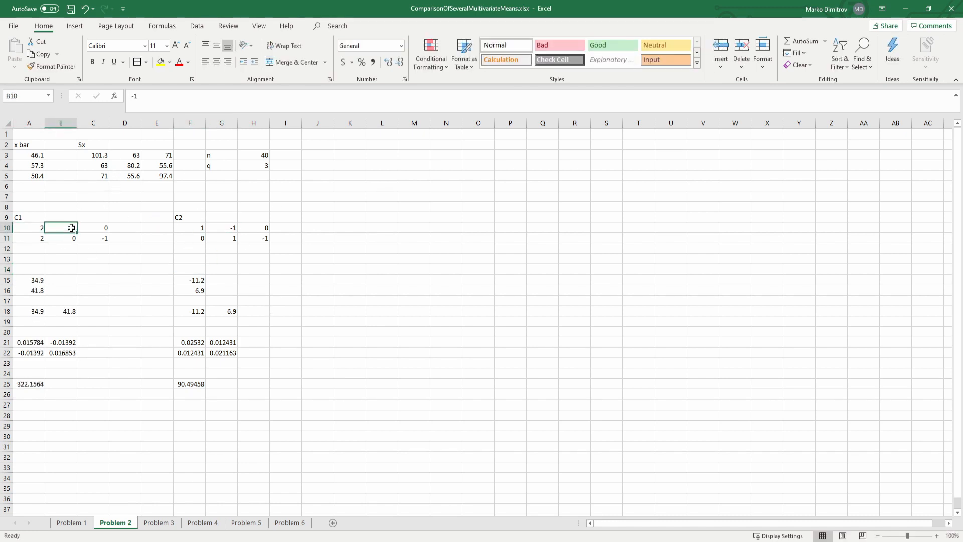
type("-2")
key("Return")
key("Right")
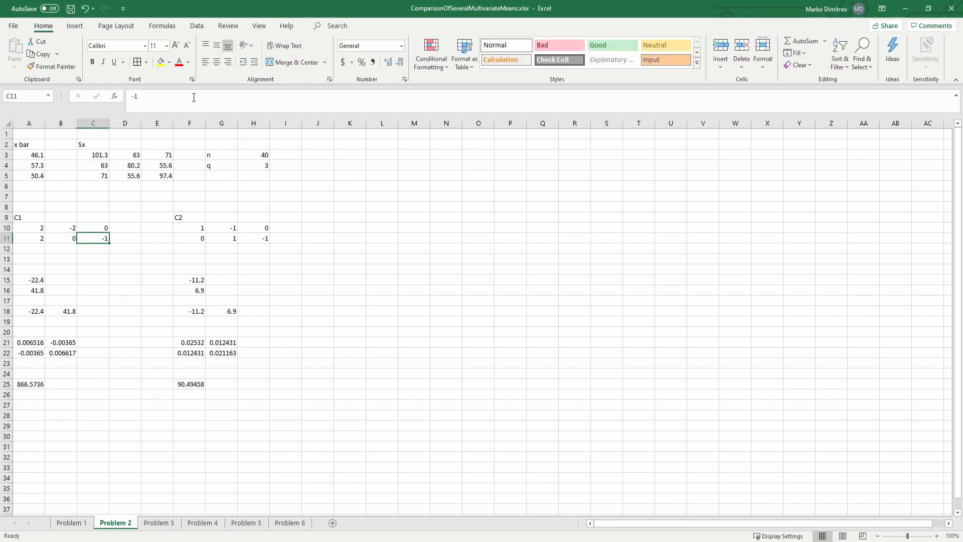
type("-2")
key("Return")
key("ctrl+s")
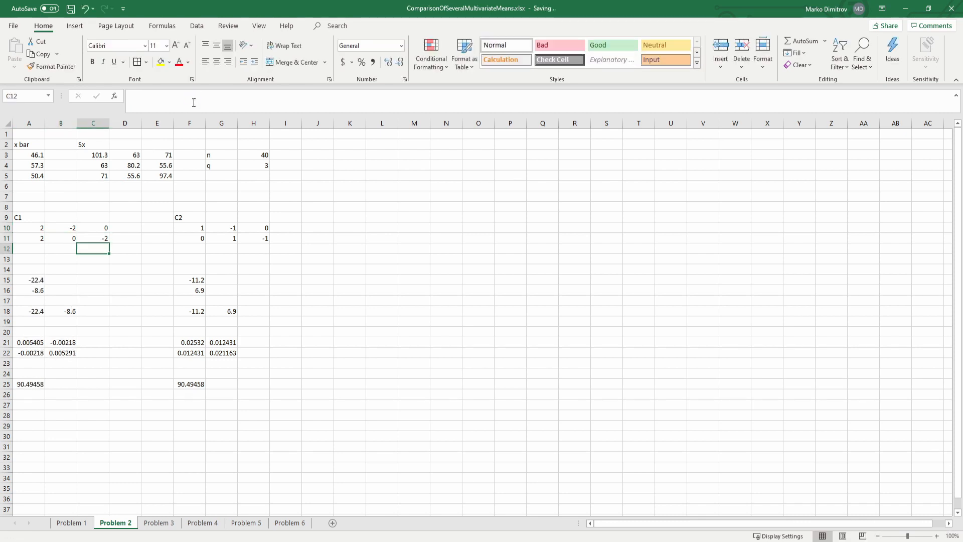
Undo the scaling of matrix C1 and save the workbook
left_click(34, 382)
left_click(215, 280)
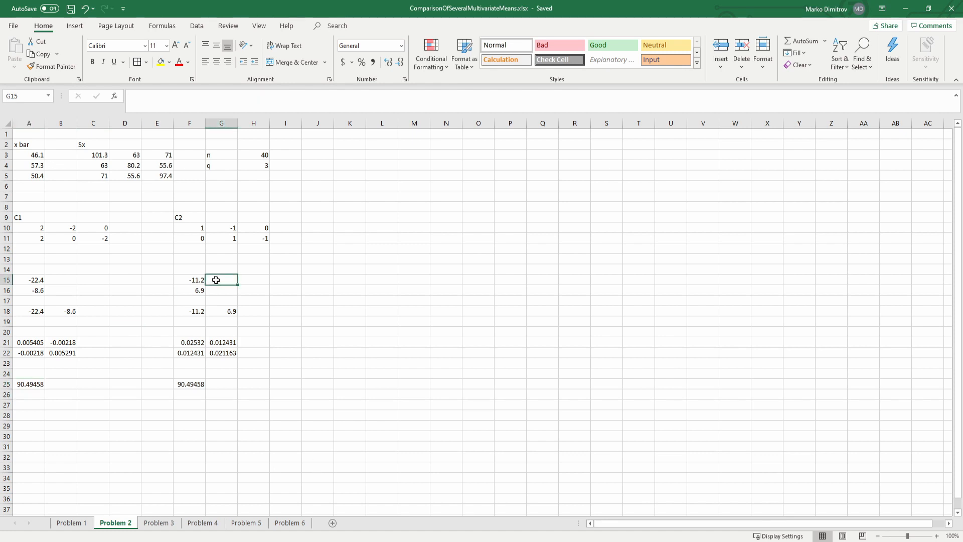
key("ctrl+z")
key("ctrl+z")
key("ctrl+z")
key("ctrl+z")
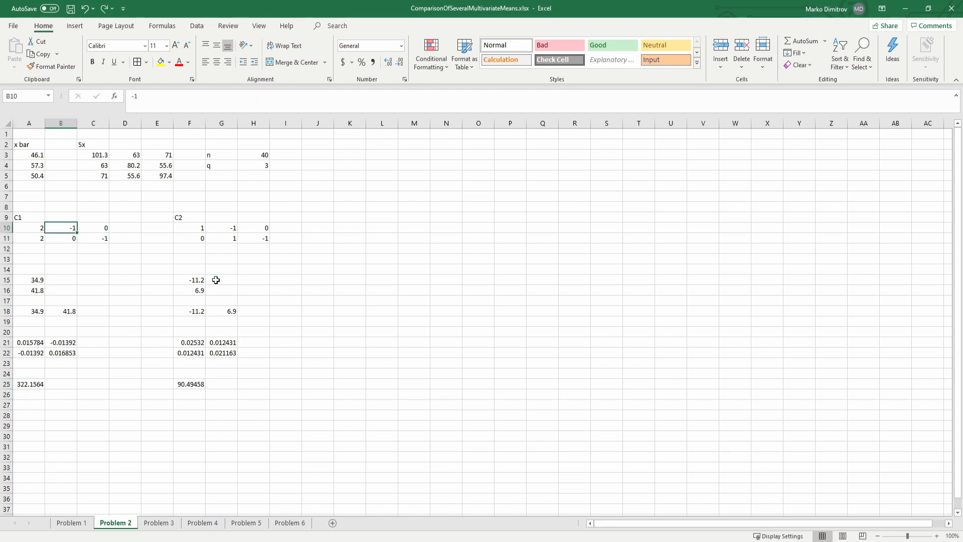
left_click(213, 279)
key("ctrl+s")
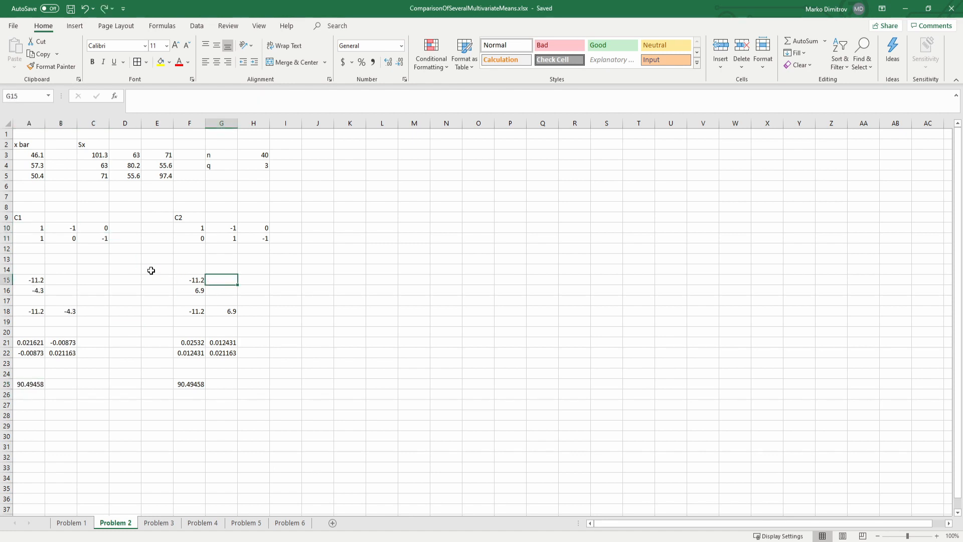
Compare the entries of contrast matrices C1 in A10:C11 and C2 in F10:H11
left_click_drag(29, 214, 102, 235)
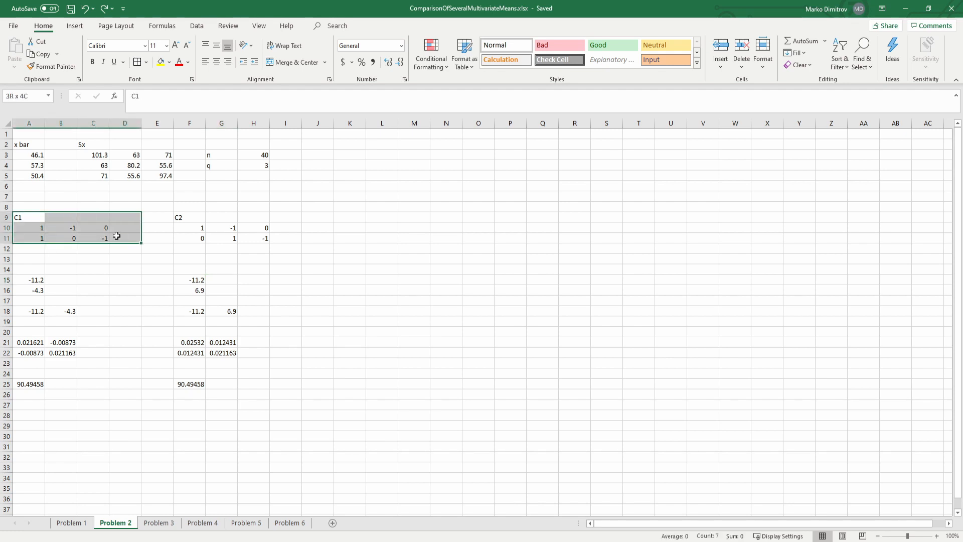
left_click_drag(176, 217, 247, 232)
left_click(250, 251)
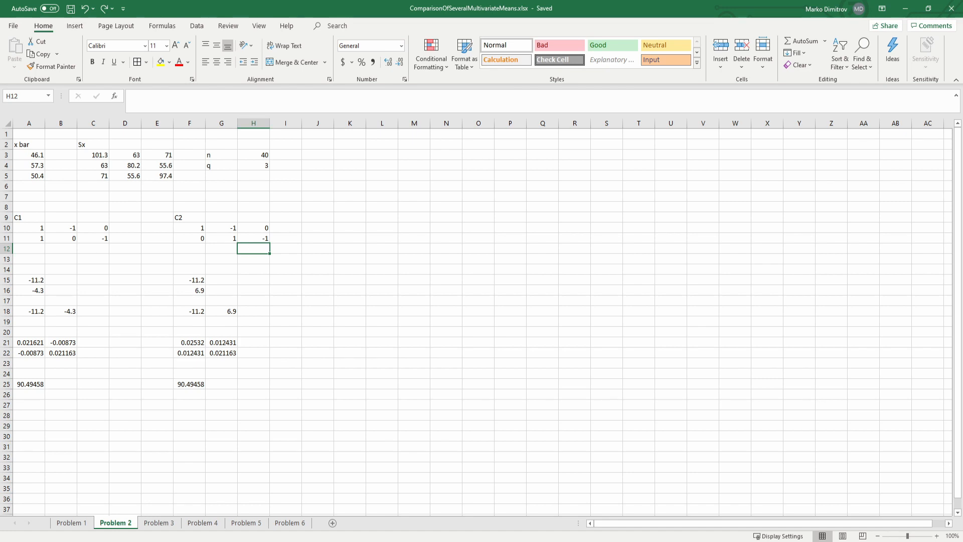
left_click(40, 228)
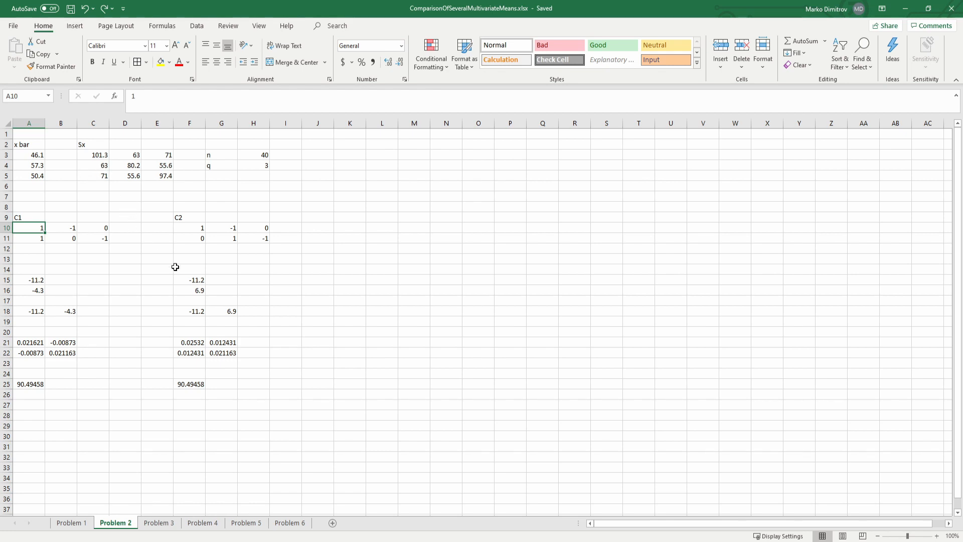
left_click_drag(201, 227, 248, 235)
left_click(239, 266)
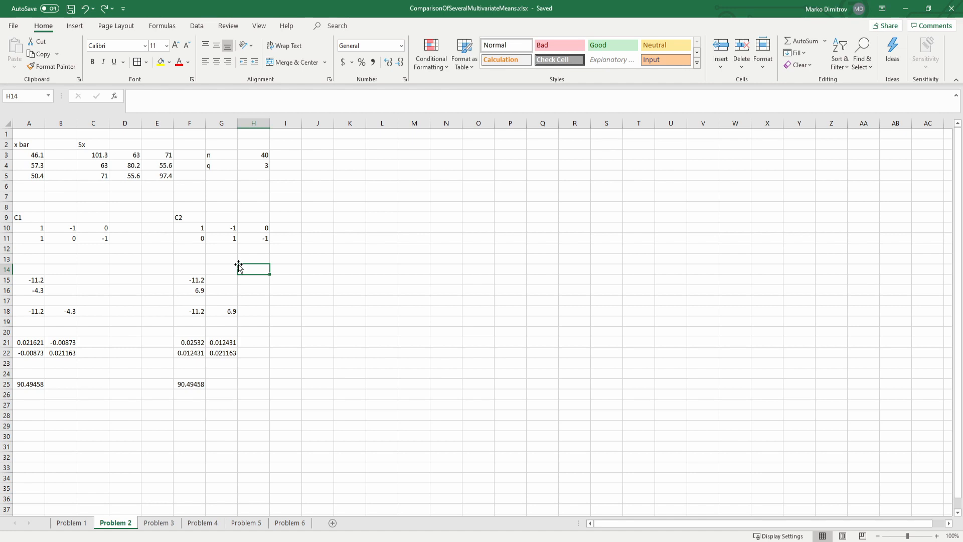
left_click_drag(181, 230, 245, 236)
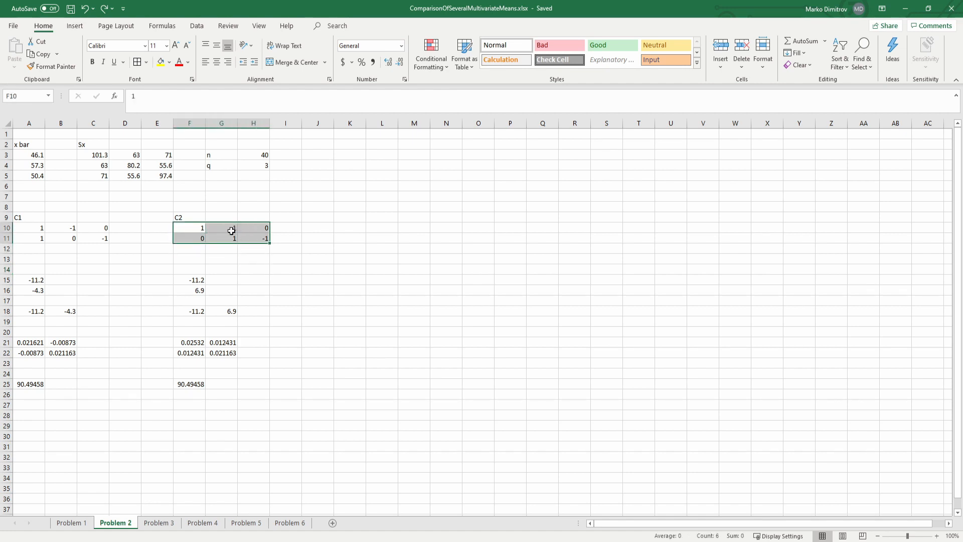
left_click_drag(41, 229, 85, 239)
left_click(107, 260)
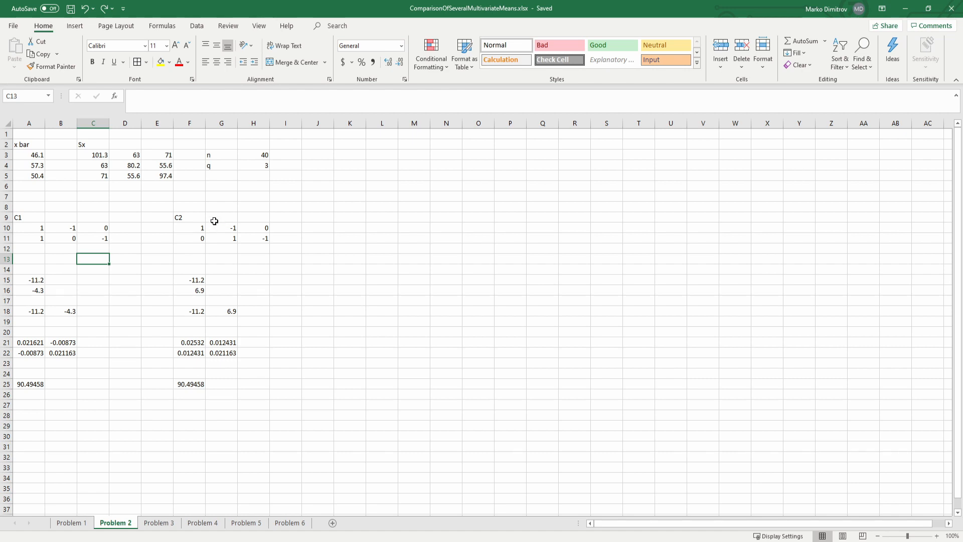
left_click(264, 237)
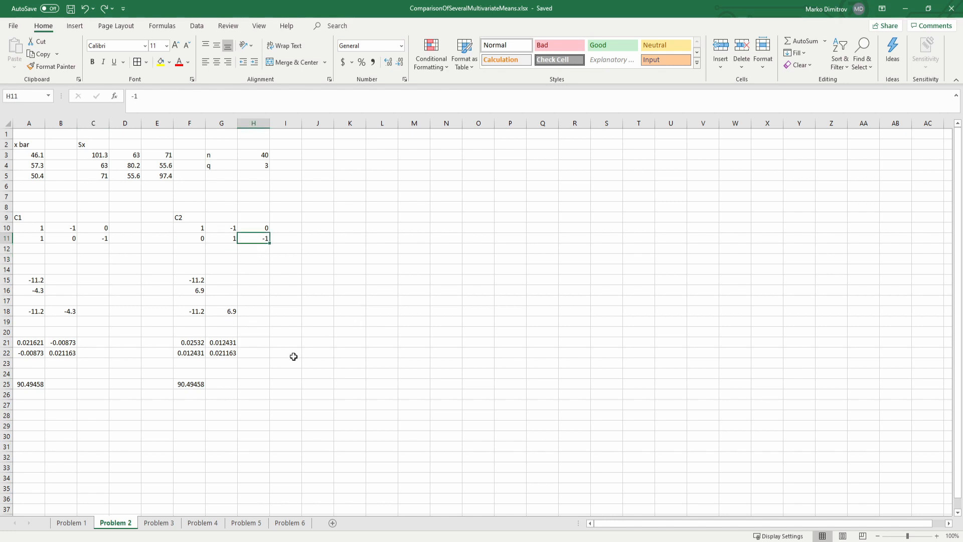
Compute the scaling factor (40-3+1)/((40-1)(3-1)) in cell I25
left_click(264, 383)
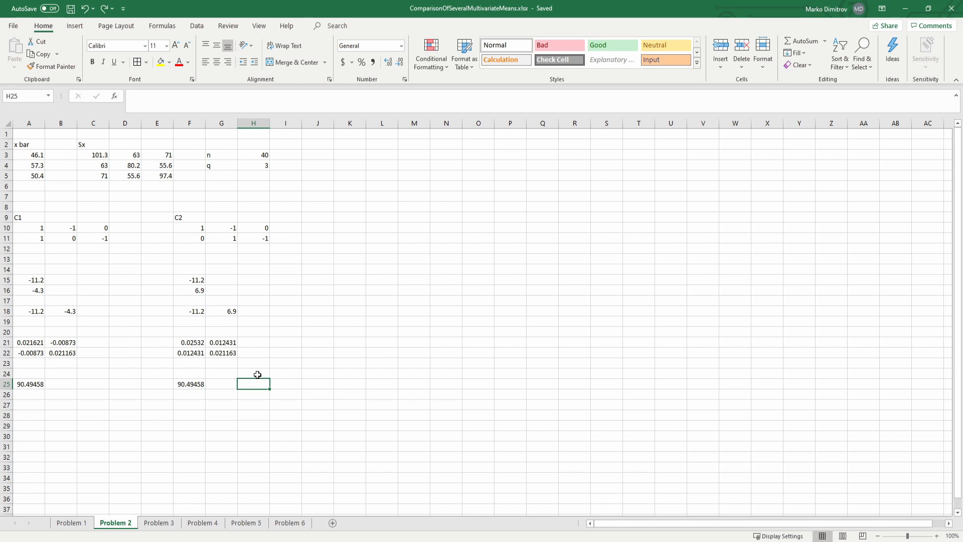
key("Right")
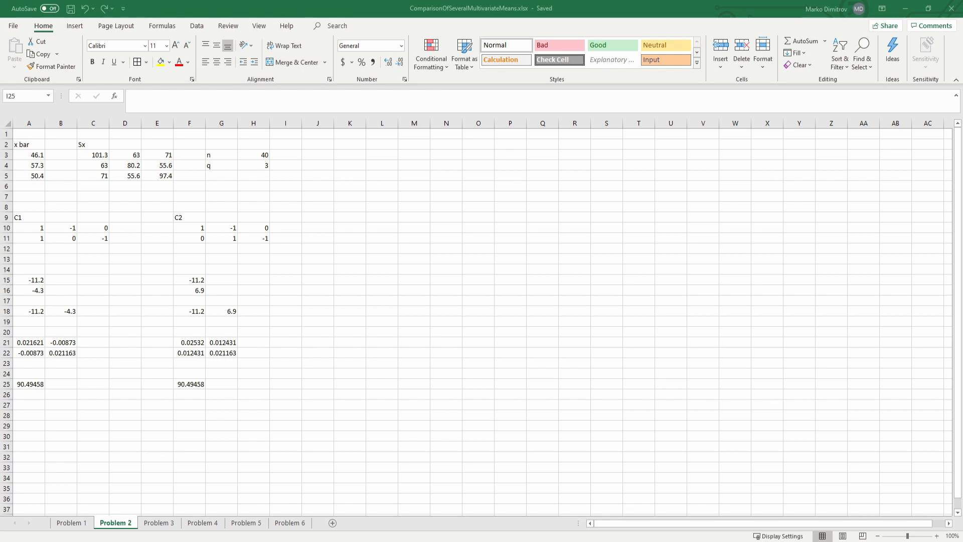
left_click(261, 395)
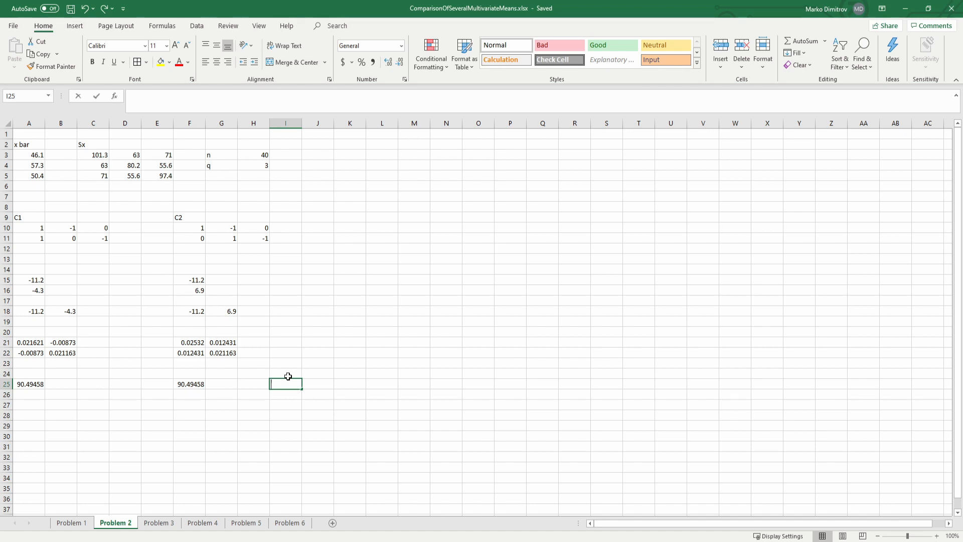
type("=(")
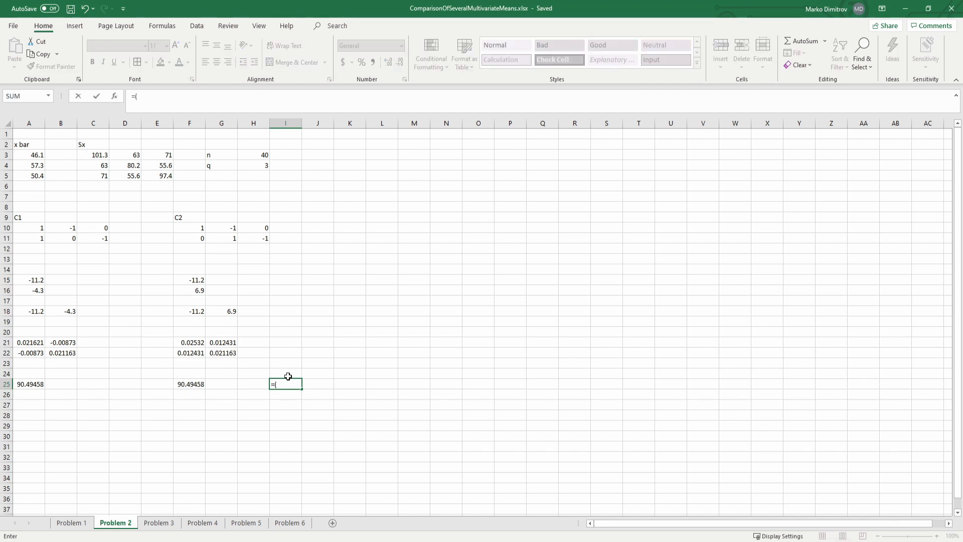
type("40-3+1")
type(")/(40-1)(3-1)")
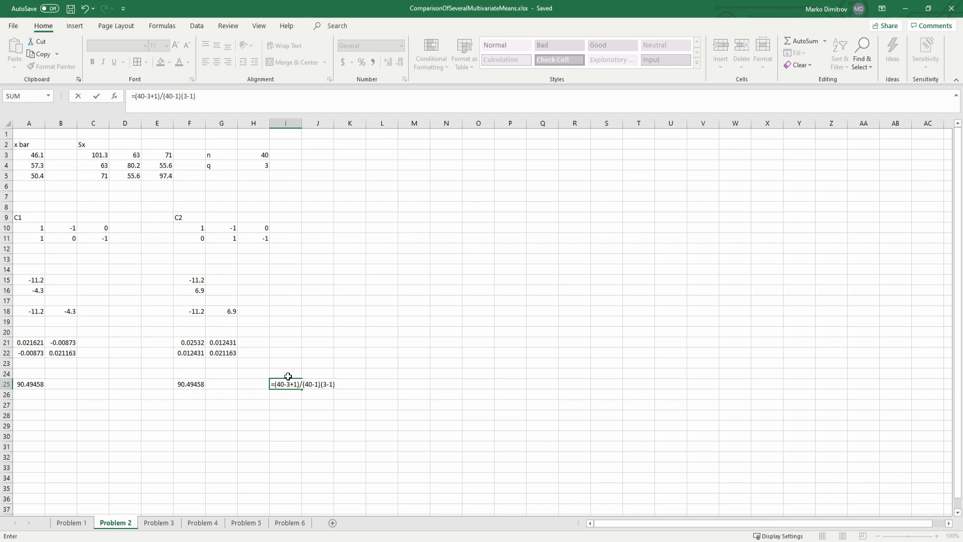
type(")")
left_click(163, 96)
type("(")
key("Return")
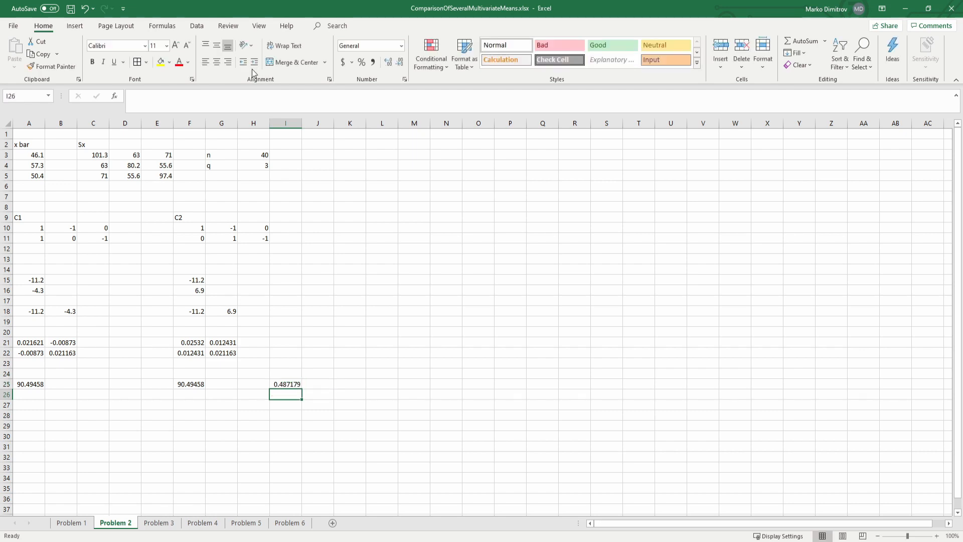
Multiply the scaling factor by the C2 test statistic in I26 with the formula =I25*F25
type("=I25")
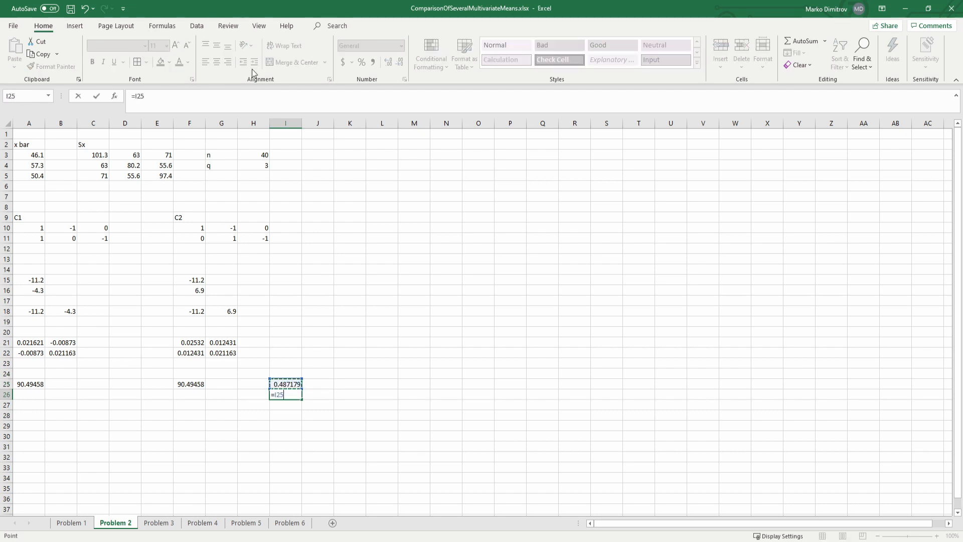
type("*")
key("Left")
key("Left")
key("Left")
key("Up")
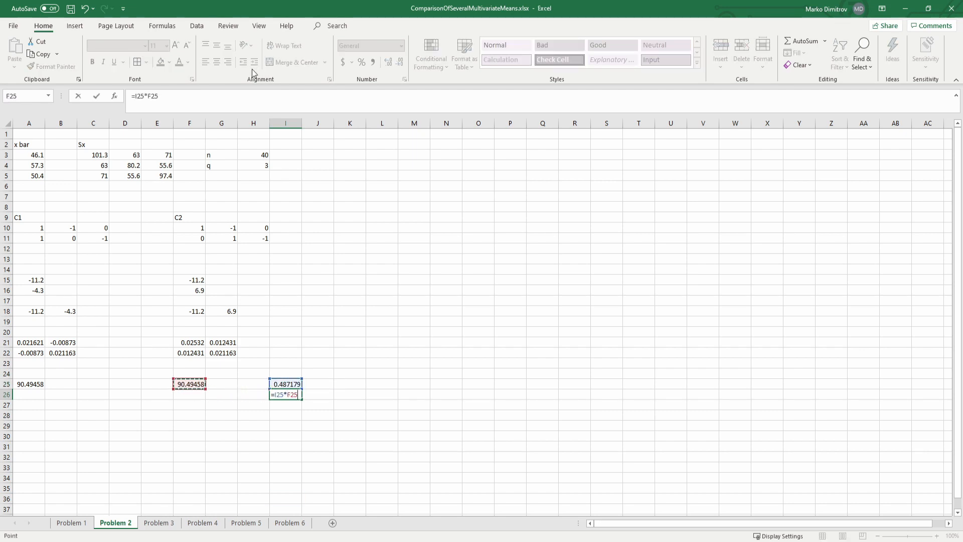
key("ctrl+Return")
key("Down")
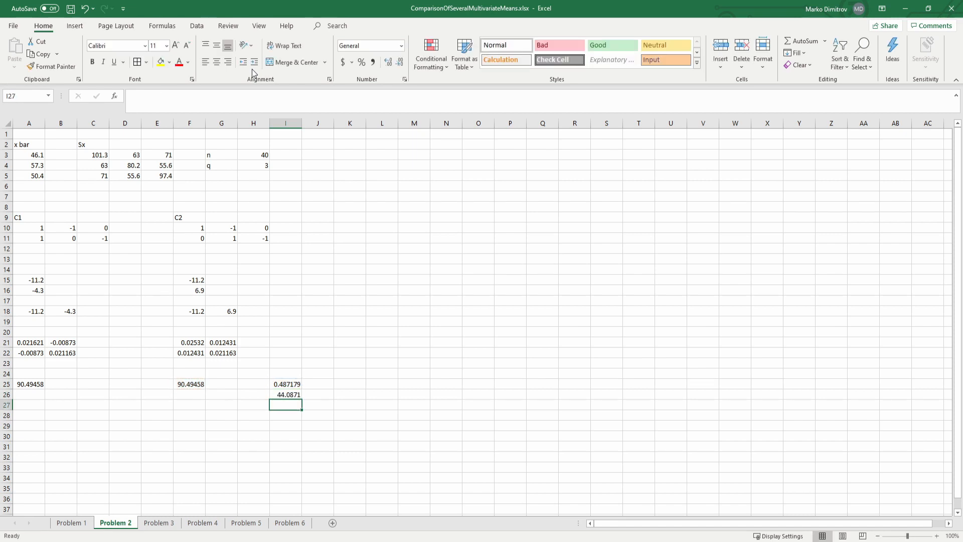
Save the workbook, review the formulas in I26 and I25, and begin an F-distribution formula in J26 beside the scaled statistic
key("ctrl+s")
key("Up")
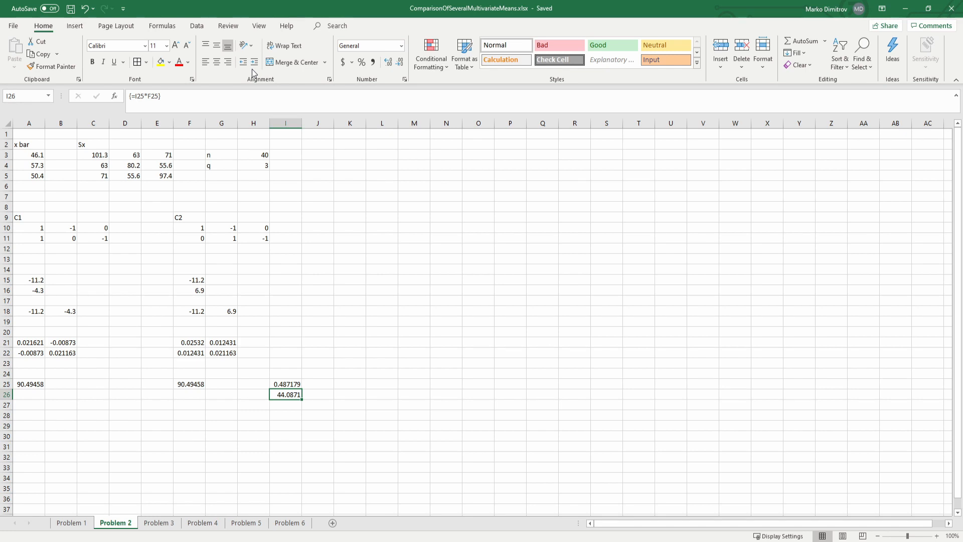
key("Up")
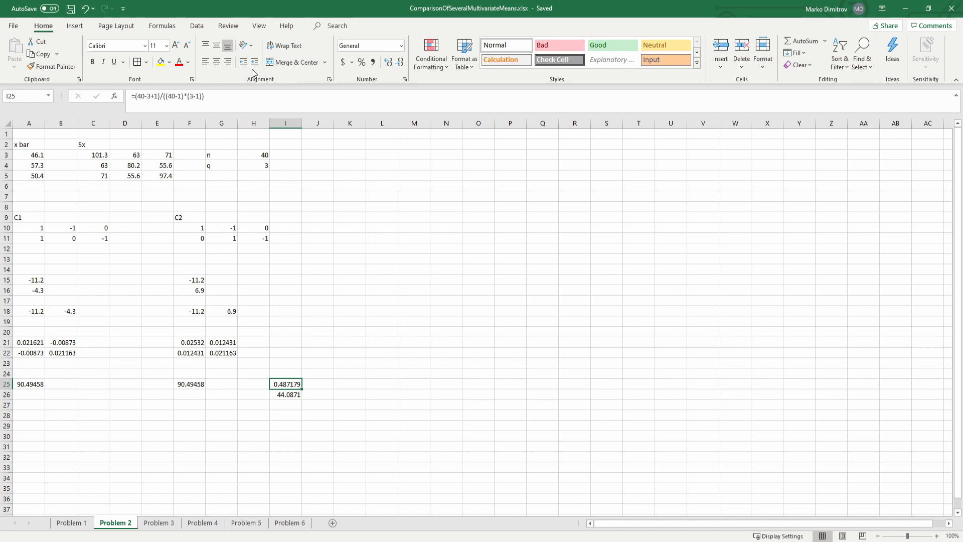
key("Down")
key("Right")
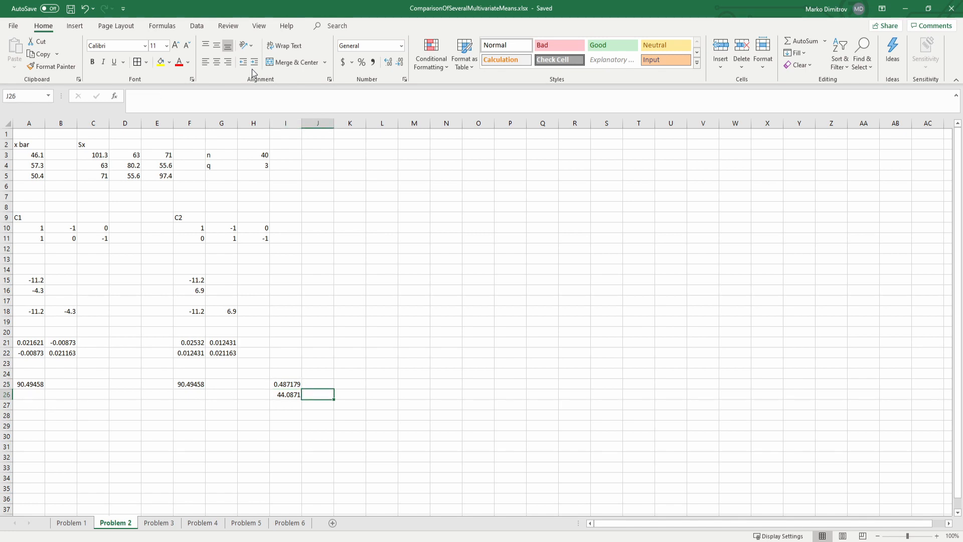
type("=f")
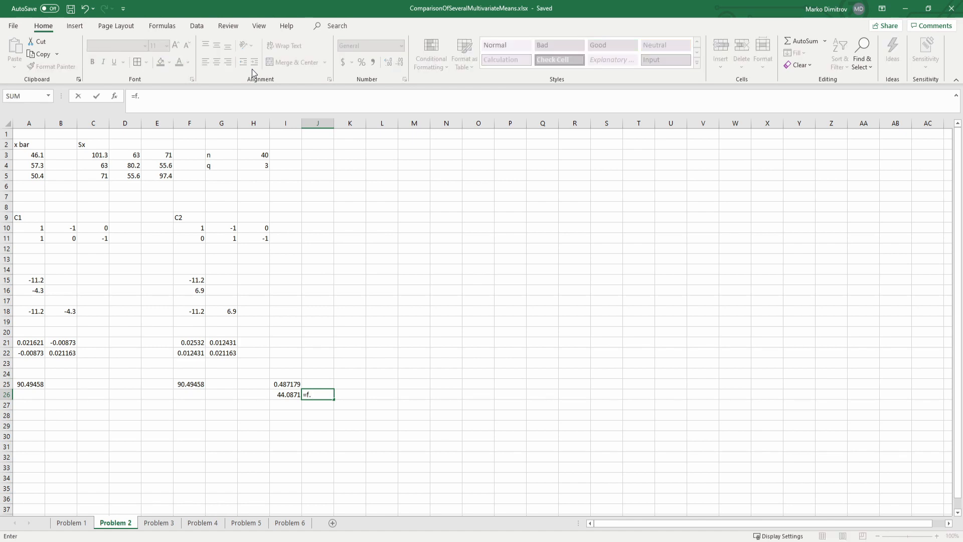
type(".")
key("Down")
key("Tab")
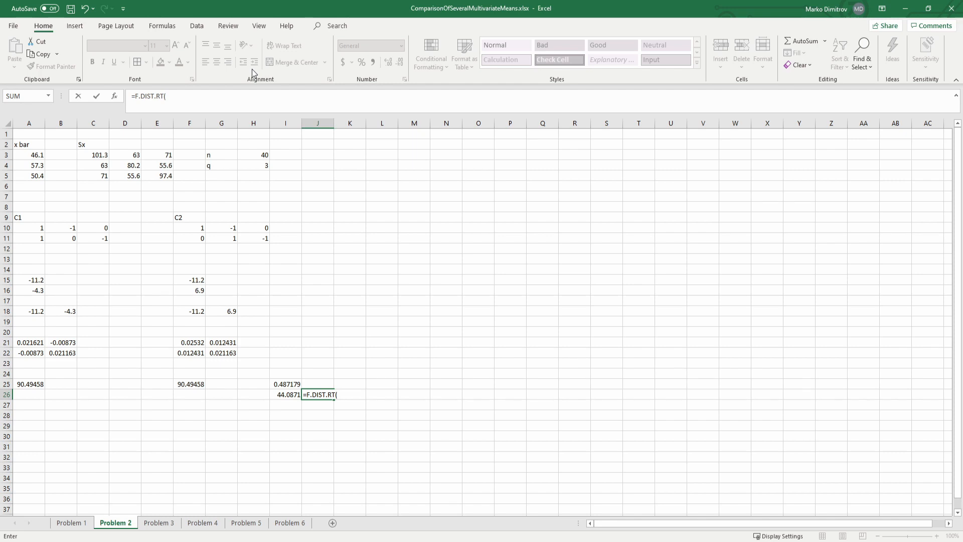
key("BackSpace")
key("BackSpace")
key("BackSpace")
key("BackSpace")
key("BackSpace")
key("BackSpace")
key("BackSpace")
key("BackSpace")
Complete the critical value in J26 as the array formula =F.INV.RT(0.05,3-1,40-3-1) and save the workbook
type("inv")
key("Down")
key("Tab")
type("0.05,")
type("2")
key("BackSpace")
key("BackSpace")
type("3-1,40-3-1")
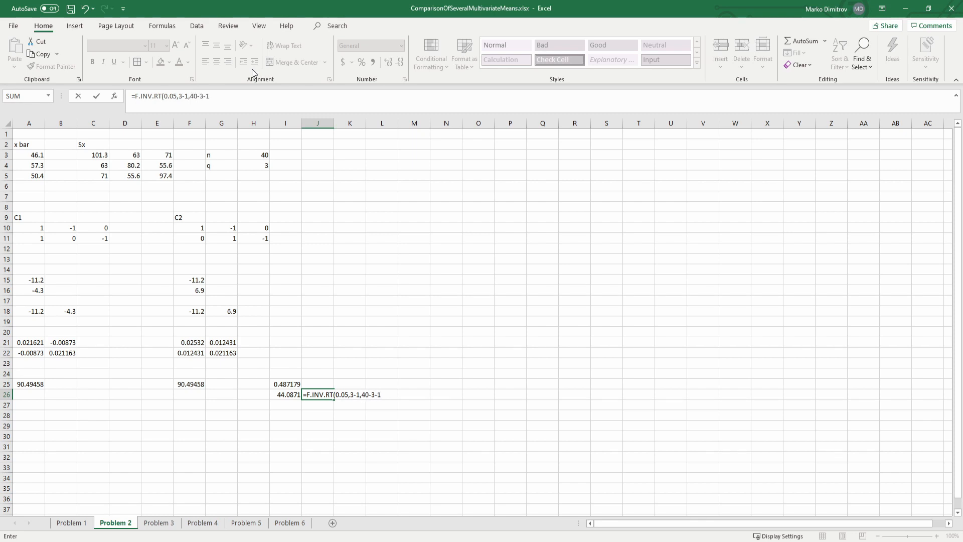
type(")")
key("ctrl+shift+Return")
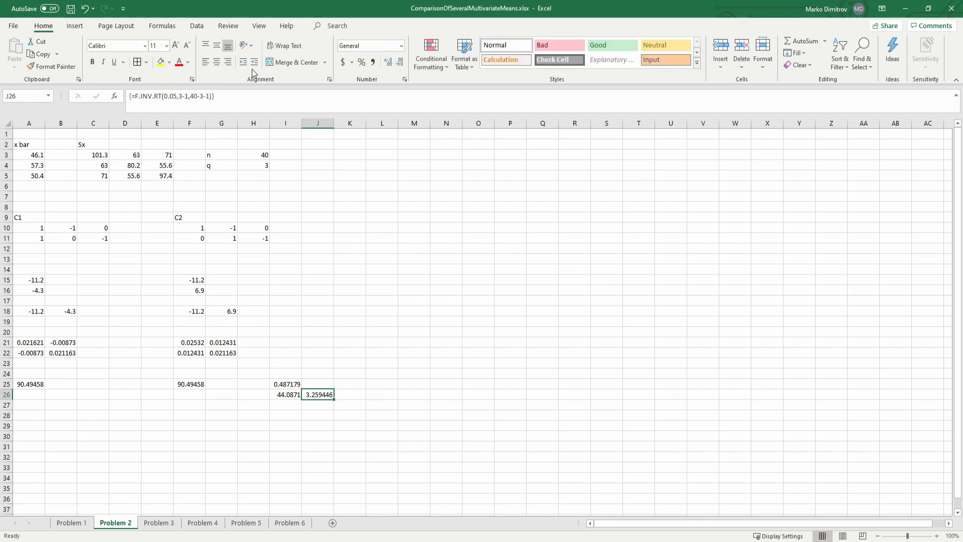
key("ctrl+s")
Compare the scaled test statistic in I26 with the F critical value in J26
key("Down")
key("Up")
key("Left")
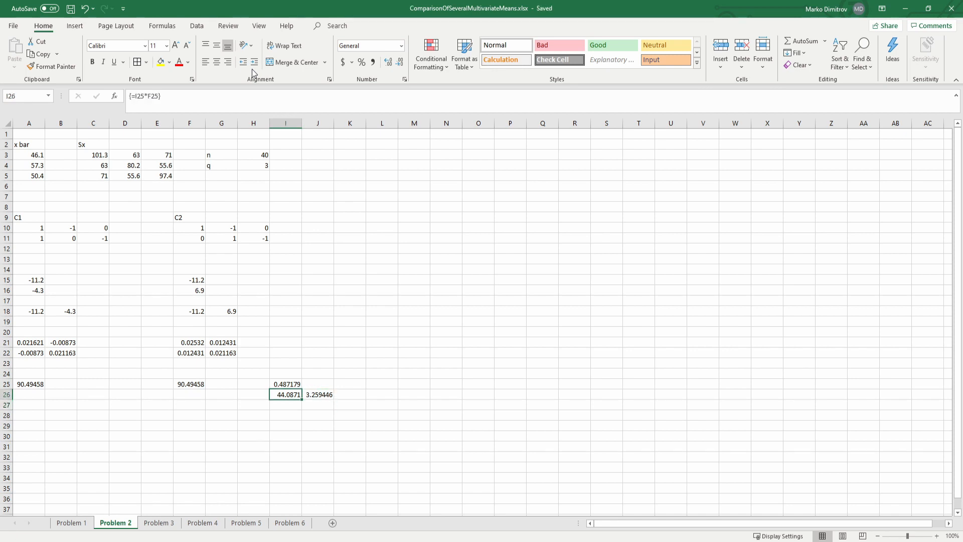
key("Down")
key("Up")
key("Down")
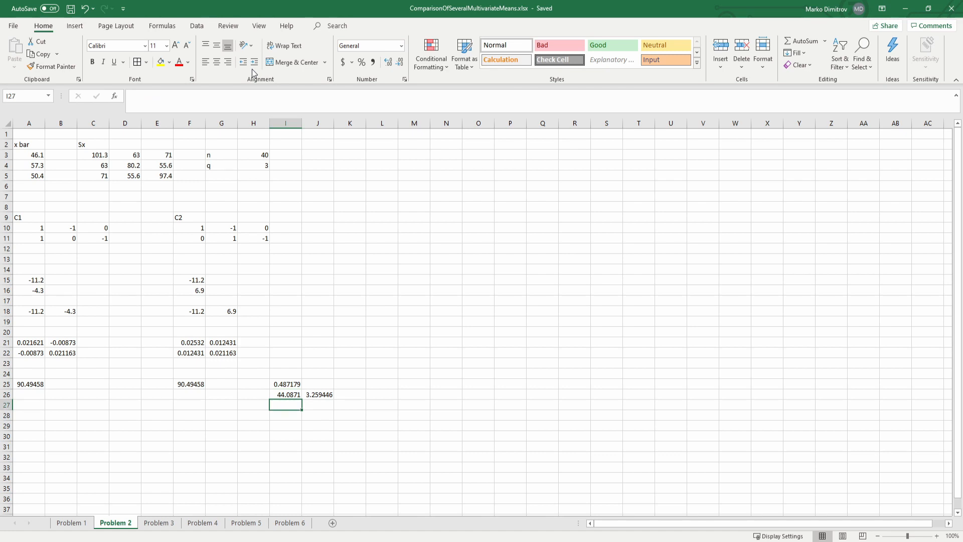
key("Left")
key("Left")
key("Right")
key("Right")
left_click_drag(314, 395, 286, 394)
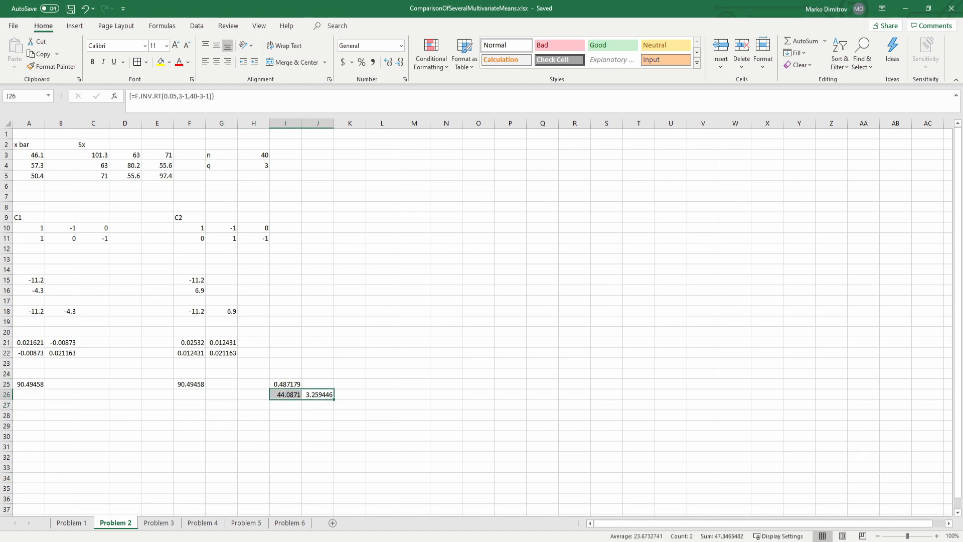
key("alt+Tab")
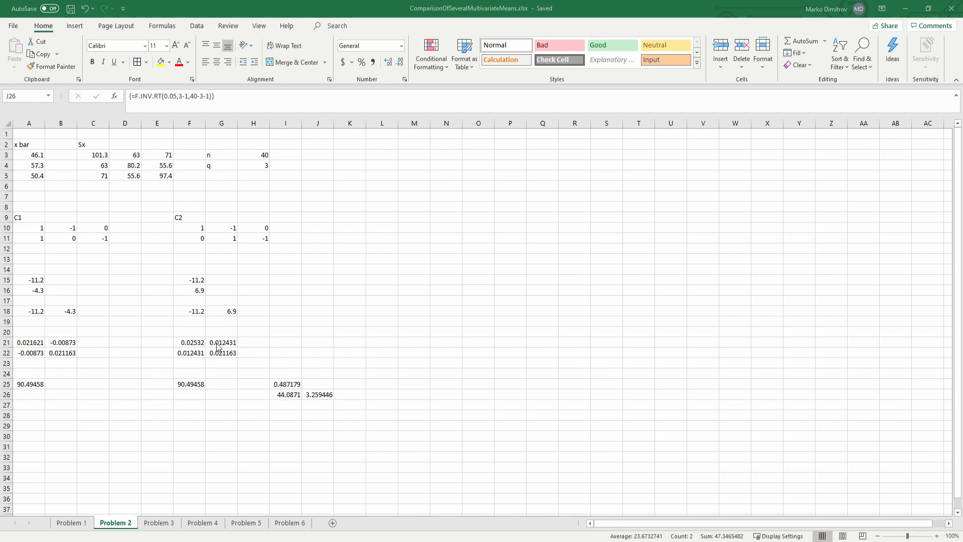
key("alt+Tab")
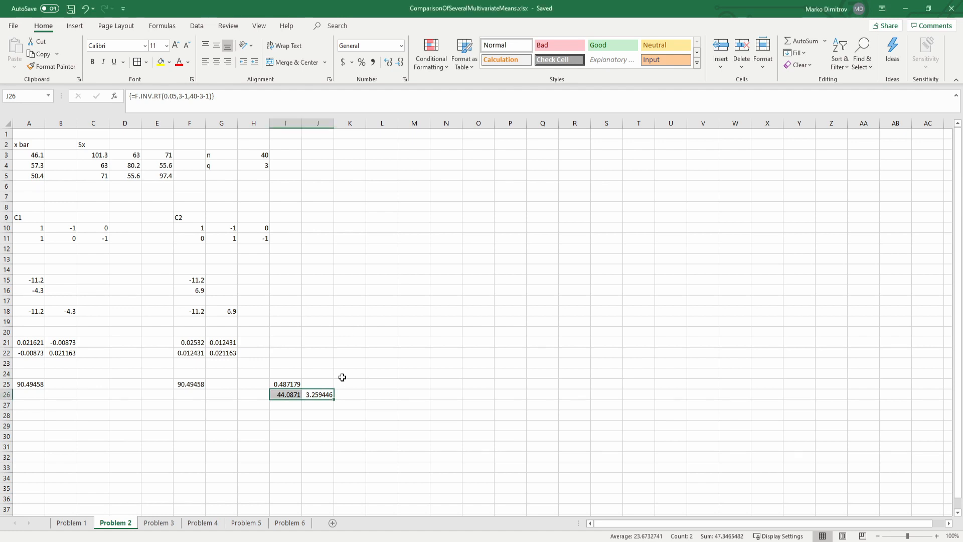
left_click(445, 269)
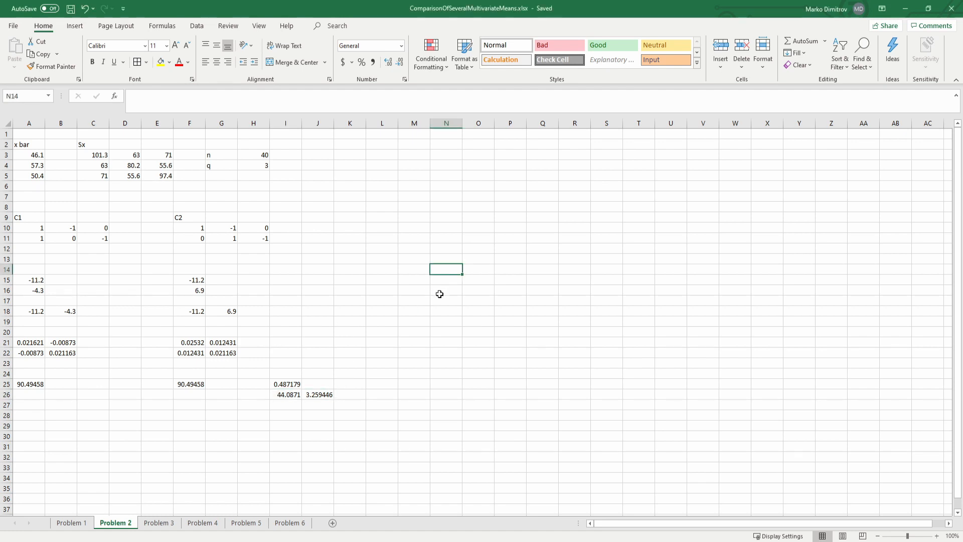
Move the F critical value from J26 to K26 and put a > sign in J26 between it and the statistic
left_click(295, 394)
left_click(311, 397)
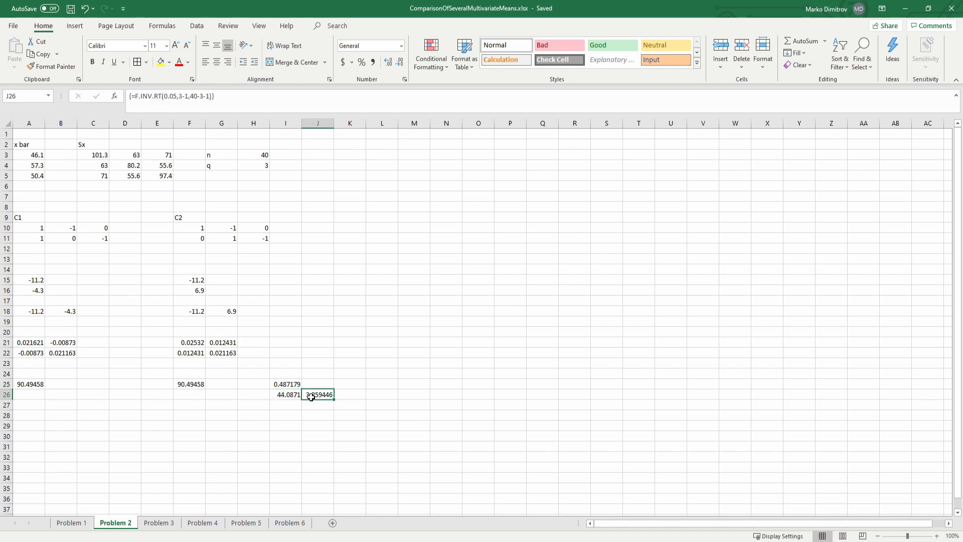
left_click_drag(311, 396, 341, 396)
Enter the heading "Simultaenous" in cell N3 and save the workbook
left_click(453, 154)
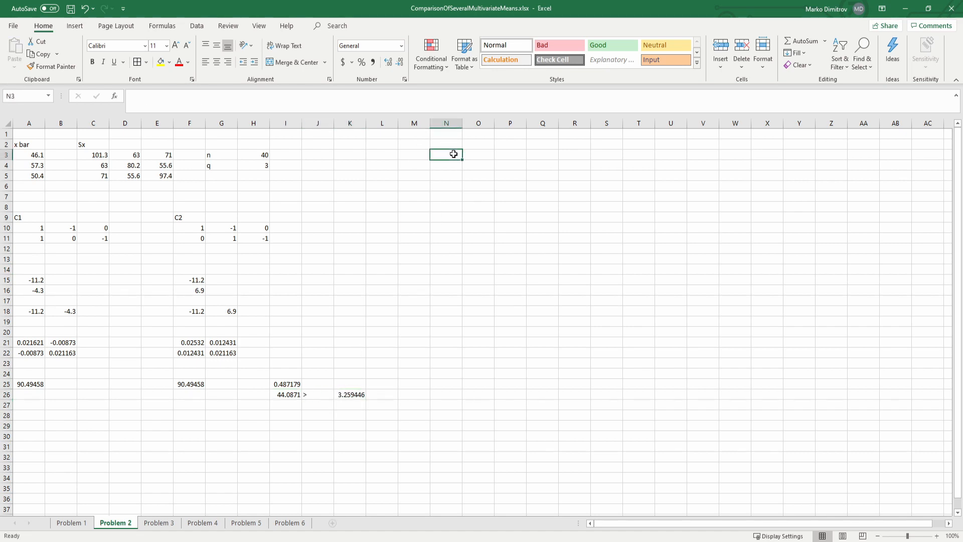
type("Simul")
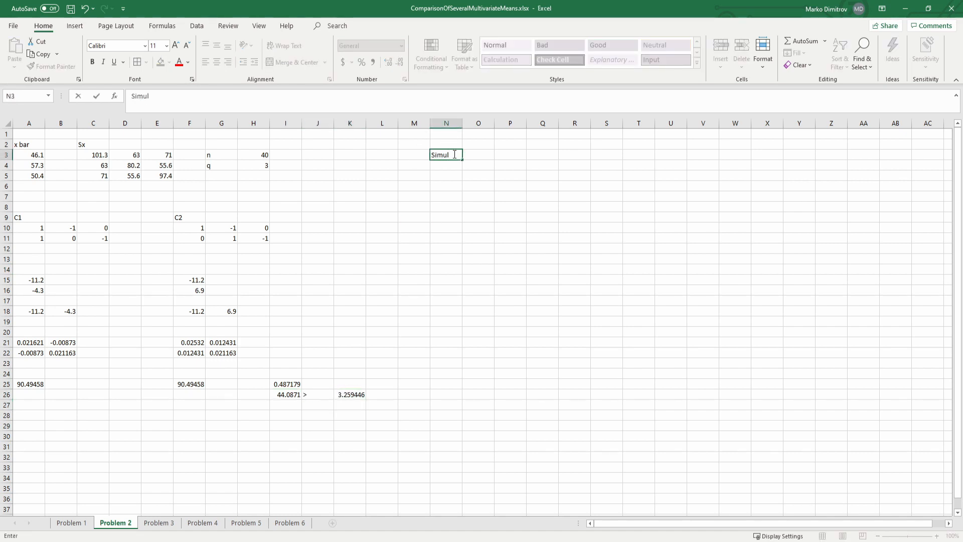
type("taenous")
key("Return")
key("ctrl+s")
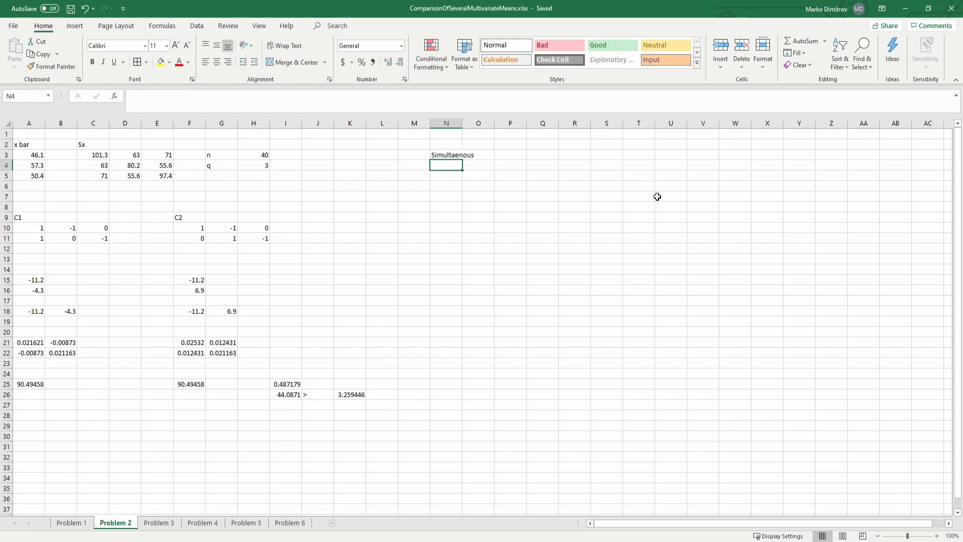
Compute the F critical value in Q3 with the array formula =F.INV.RT(0.05,2,40-3+1)
left_click(537, 152)
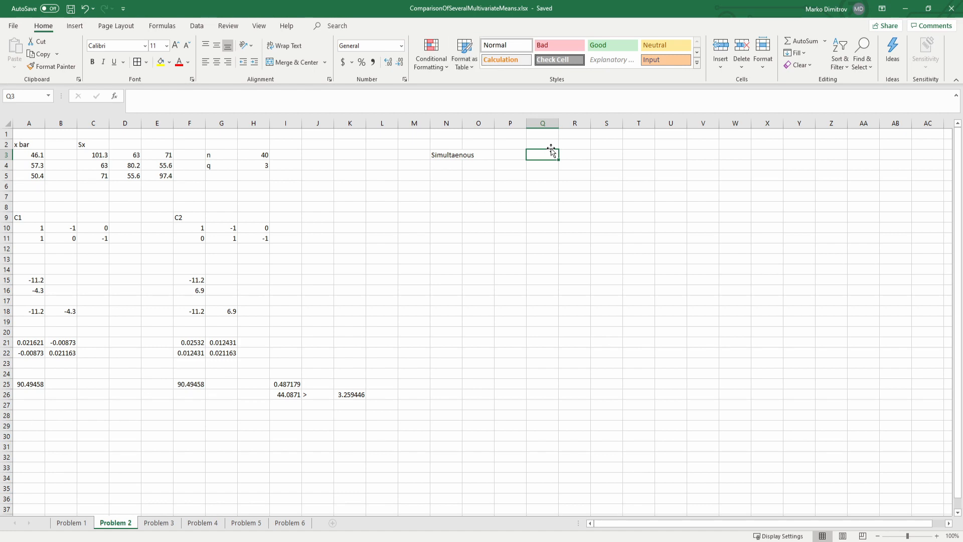
type("=")
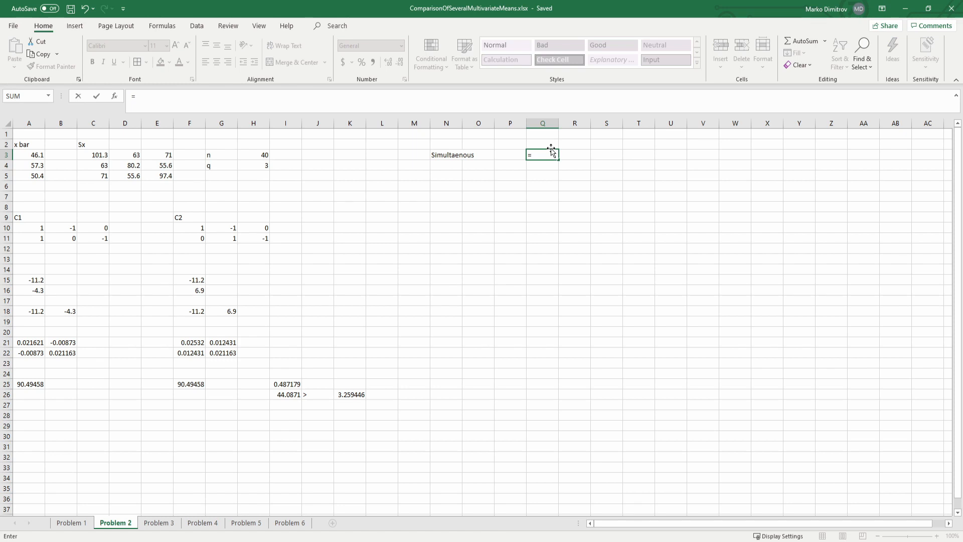
type("f")
key("BackSpace")
type("inv.rt")
key("Tab")
type("0.05,2,40-3+1")
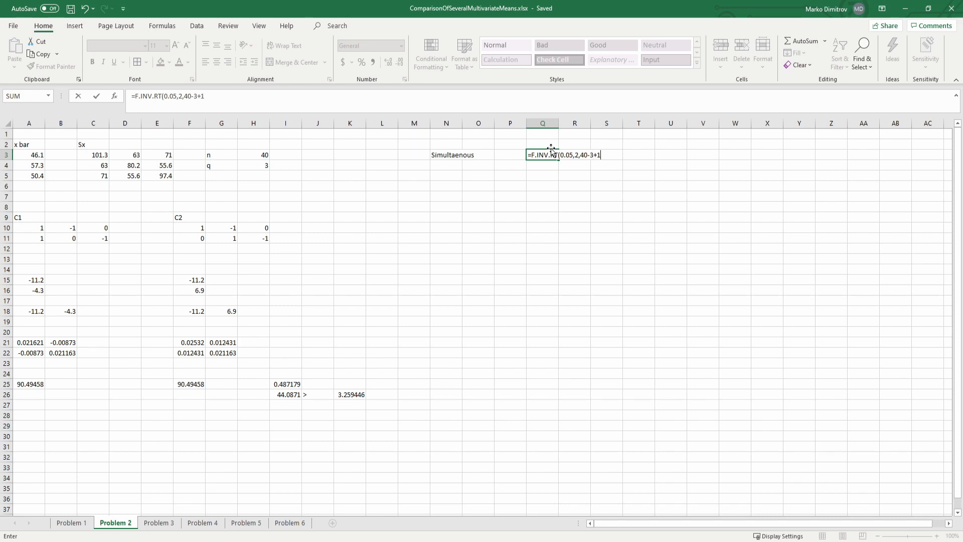
type(")")
key("ctrl+shift+Return")
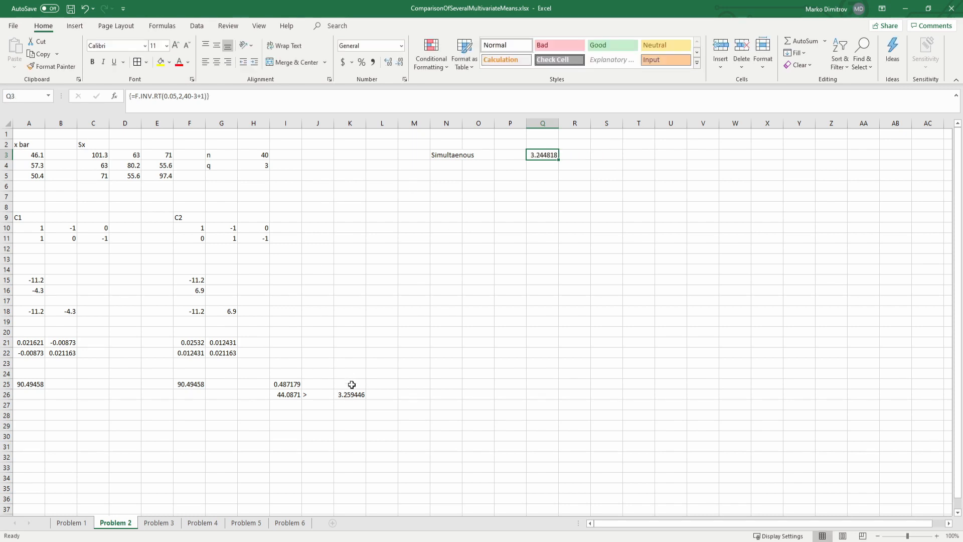
Compare the formulas in K26 and Q3, correct K26's second degrees of freedom to 40-3+1, and save the workbook
left_click(350, 395)
left_click(547, 155)
left_click(349, 396)
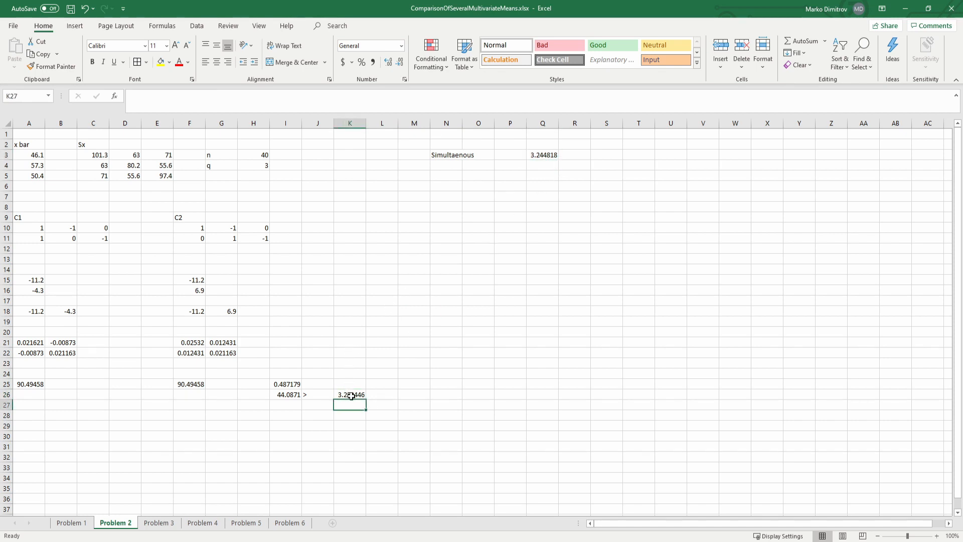
left_click(544, 156)
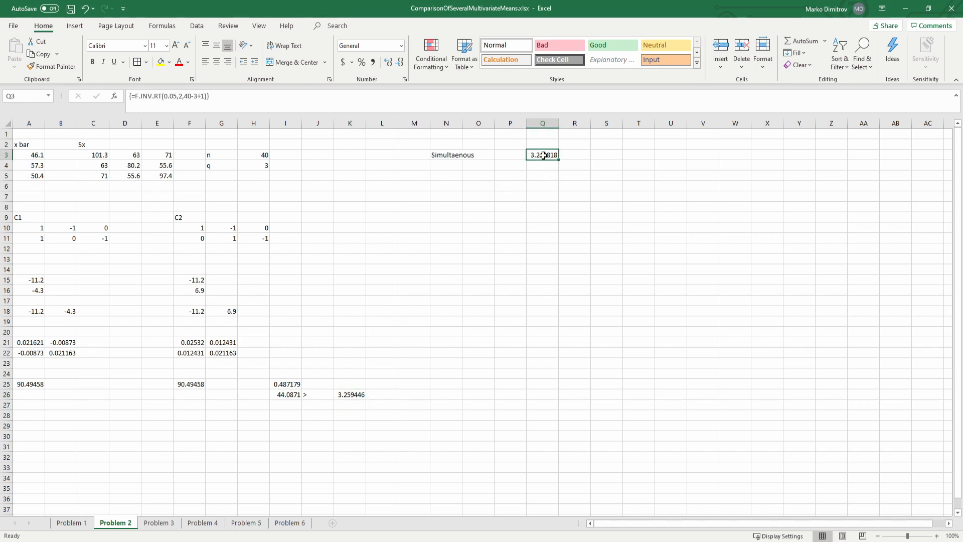
left_click(349, 394)
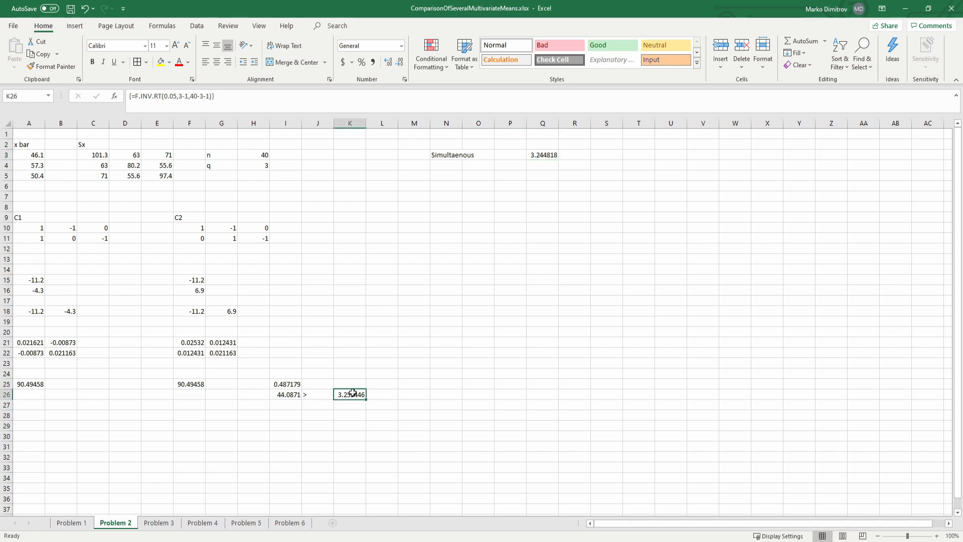
left_click(204, 96)
key("BackSpace")
type("+")
key("ctrl+s")
left_click(495, 237)
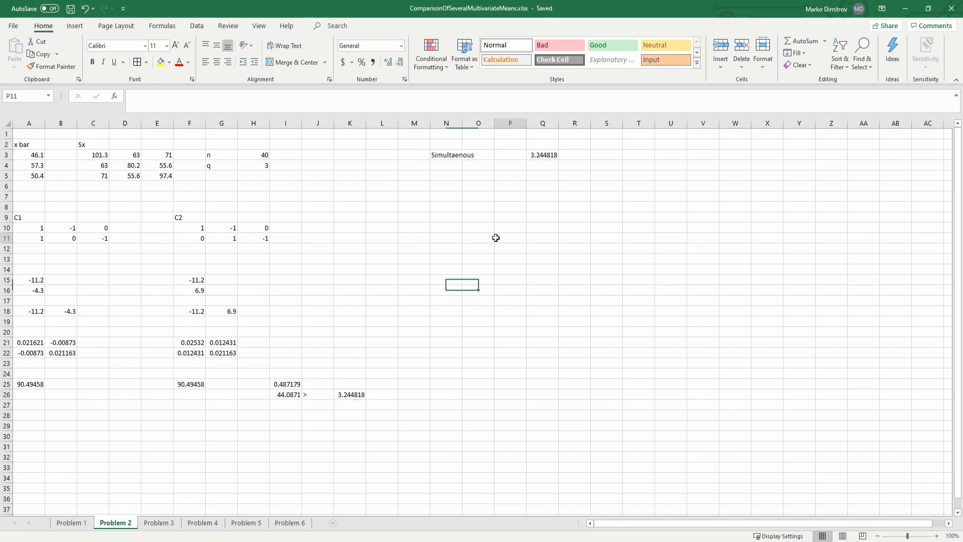
Check Q3 against the simultaneous confidence interval formula in the PDF notes and return to the Excel workbook
left_click(548, 156)
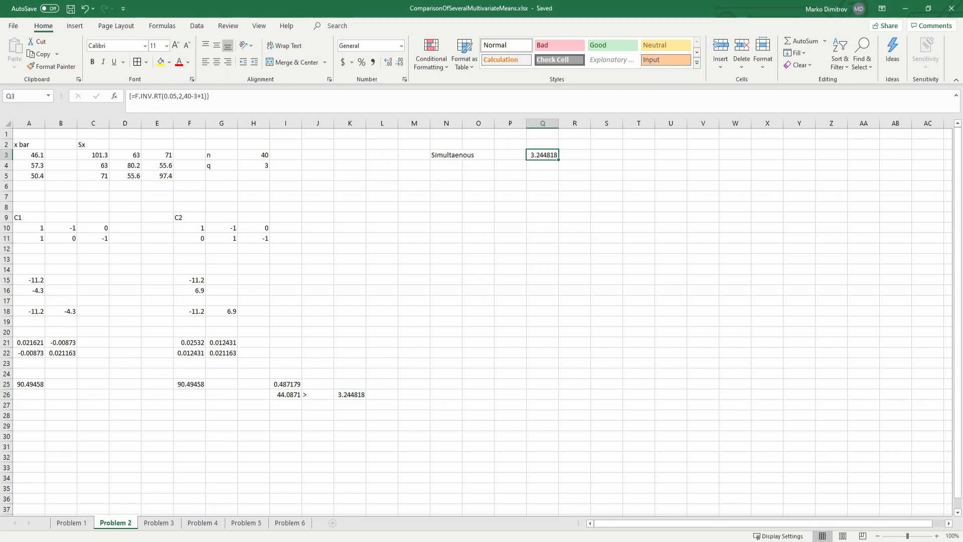
key("alt+Tab")
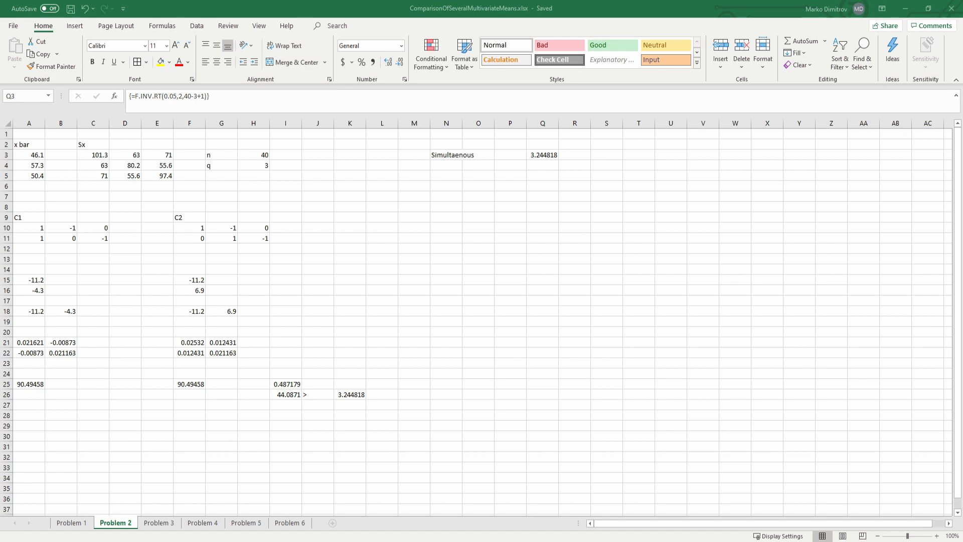
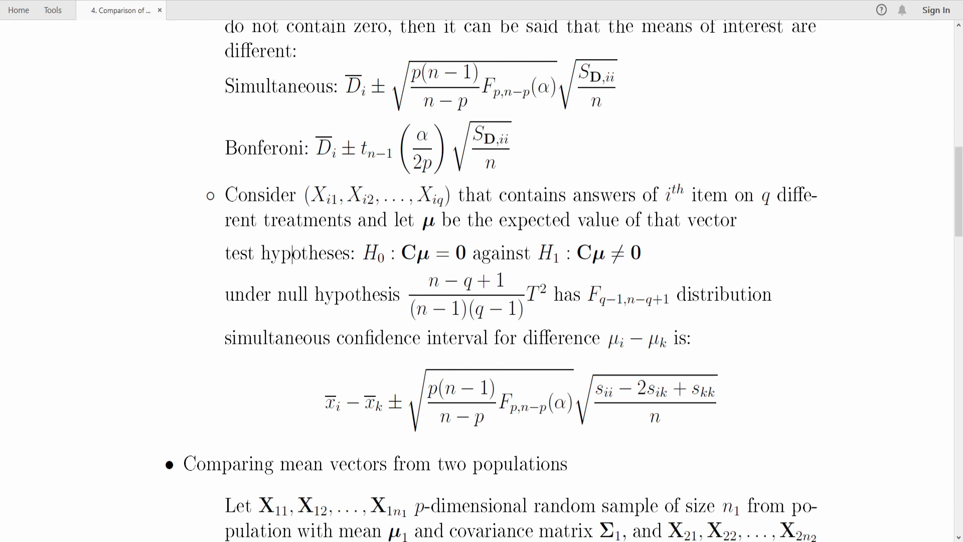
key("alt+Tab")
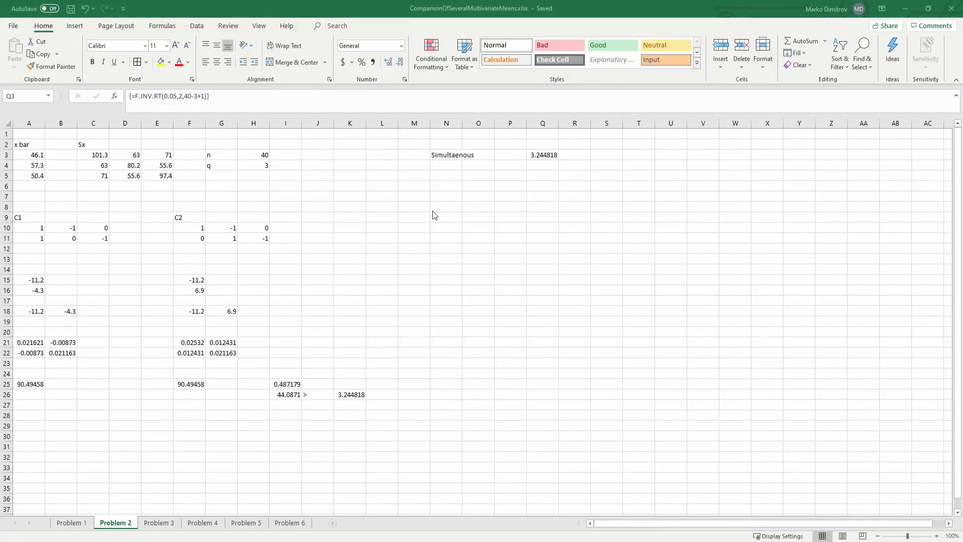
Compute the scaled critical value in Q5 with =(40-1)*(3-1)/(40-3+1)*Q3 and save the workbook
left_click(496, 196)
left_click(534, 174)
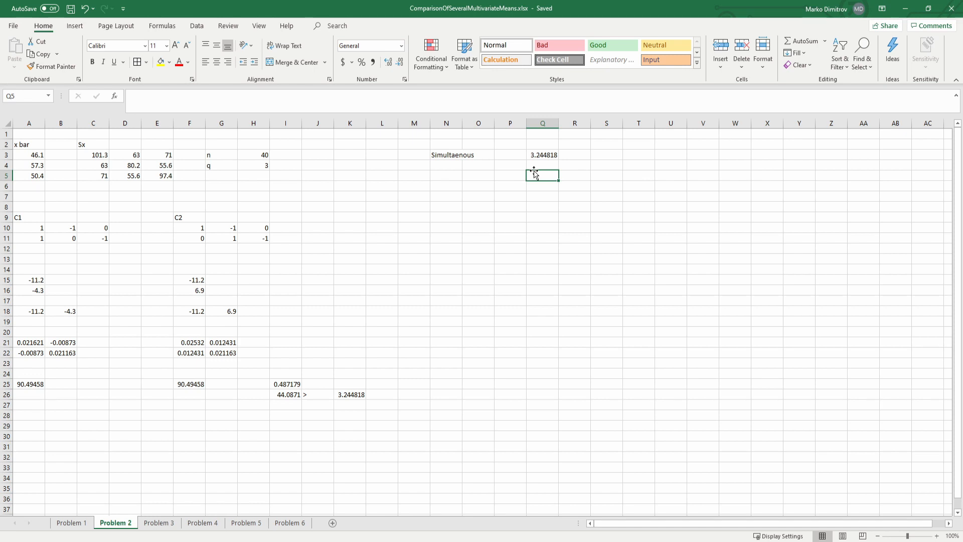
type("=(40")
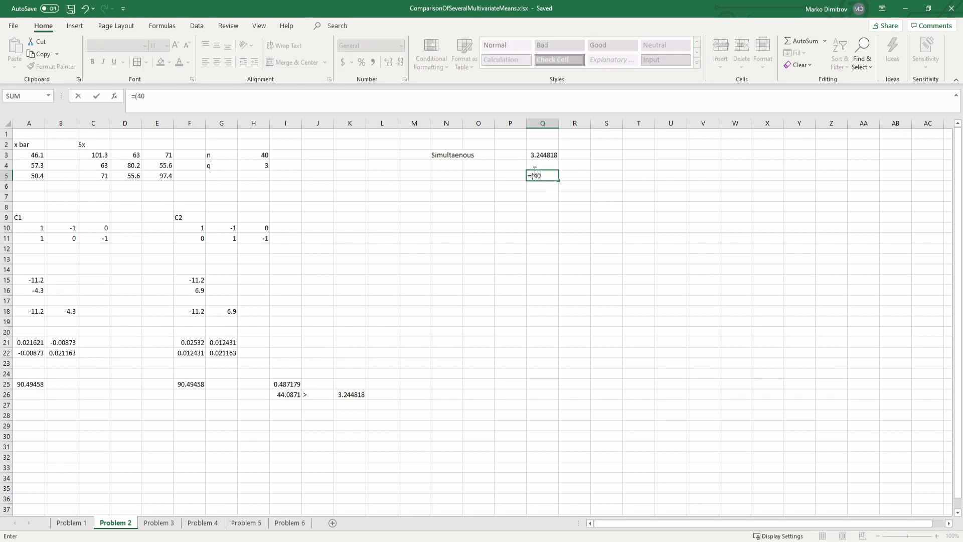
type("-1)*(3-1)/(40-3+1)")
key("ctrl+shift+Return")
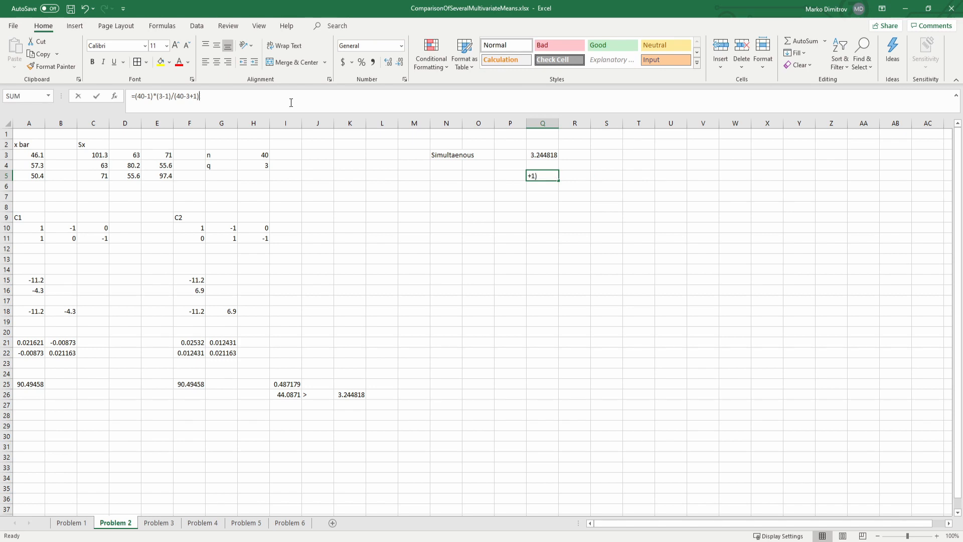
key("F2")
type("*")
left_click(548, 158)
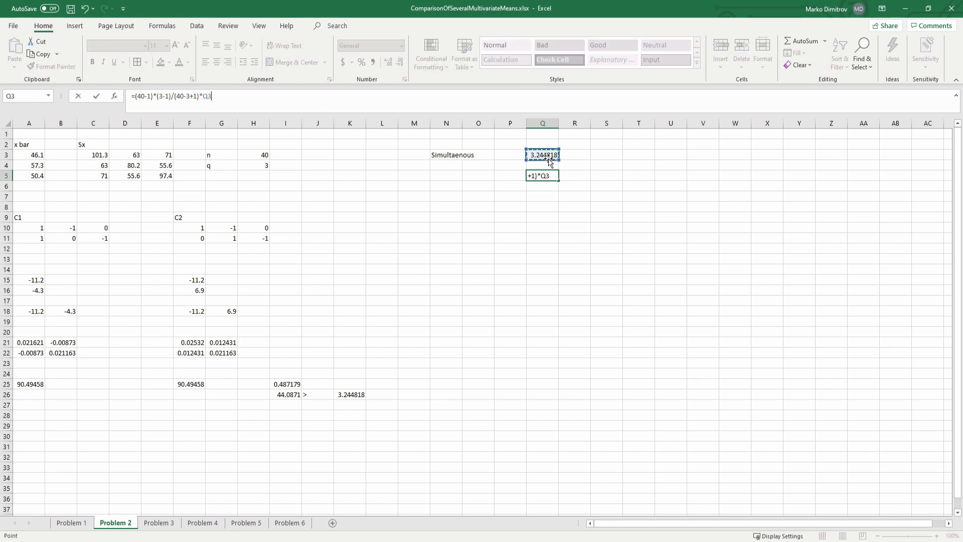
key("Return")
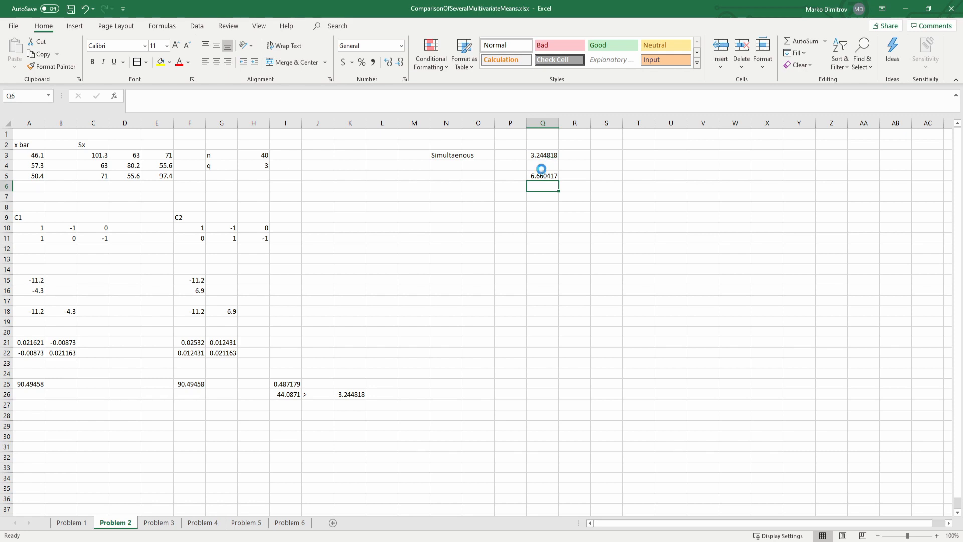
key("ctrl+s")
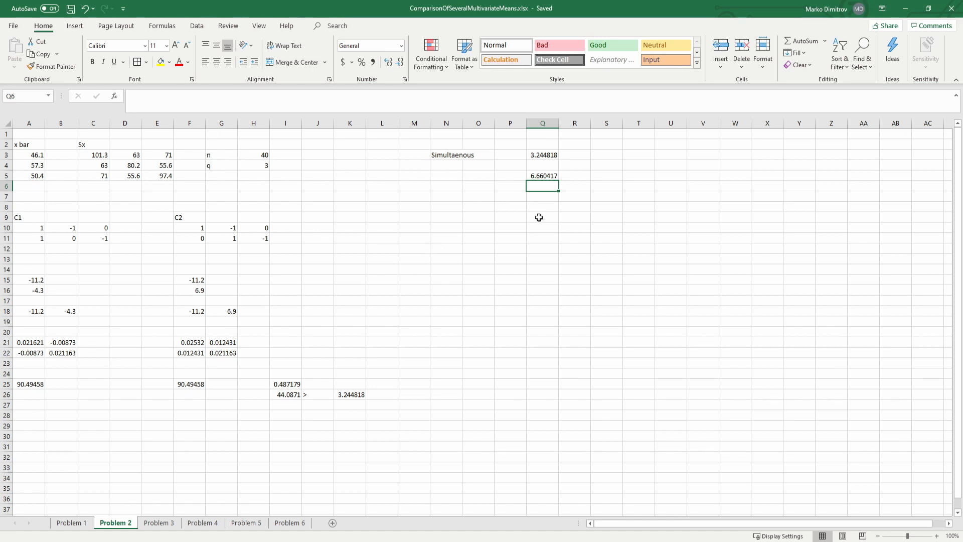
Compute the square root of the first difference's variance in S3 with the array formula =SQRT(C3+D4-2*D3)
left_click(615, 159)
type("=sqrt")
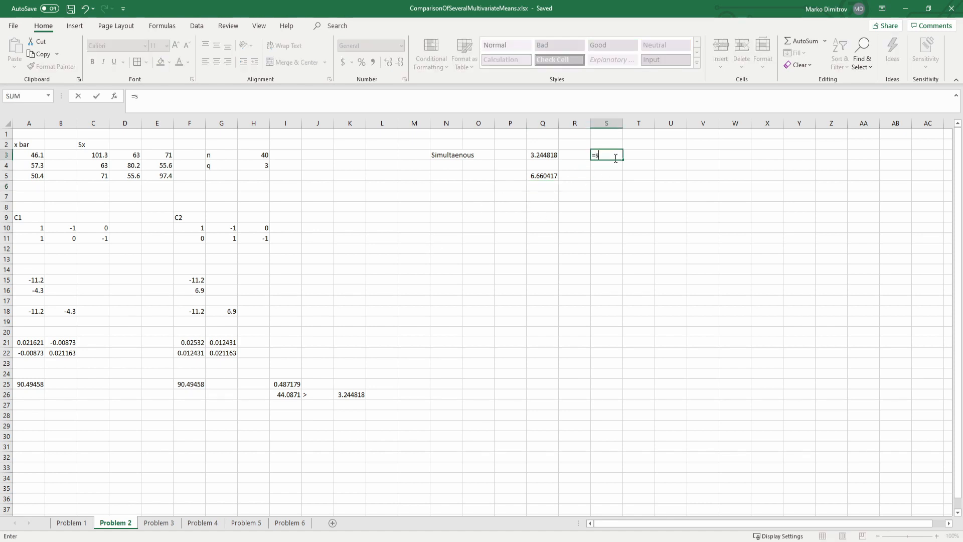
key("Tab")
left_click(95, 156)
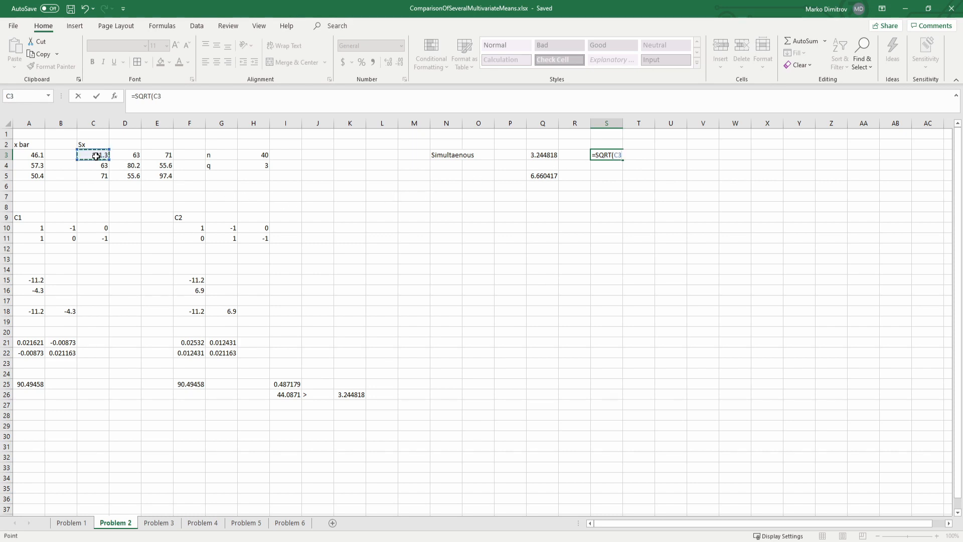
type("+")
left_click(131, 155)
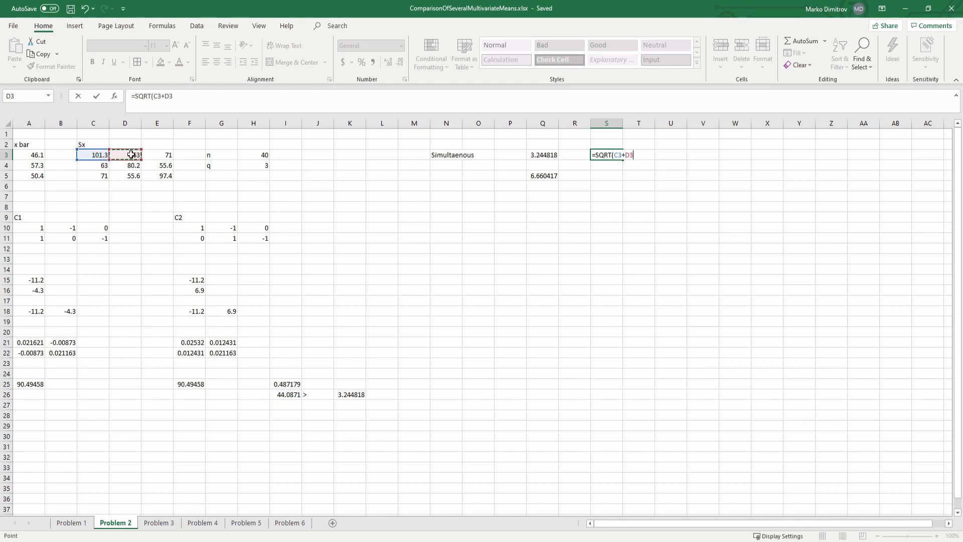
type("-")
left_click_drag(130, 150, 133, 168)
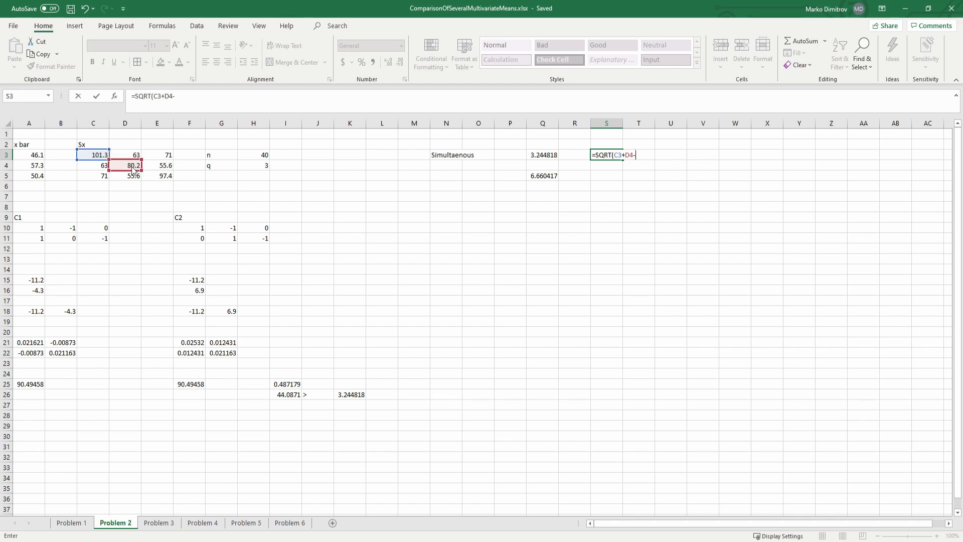
type("2")
left_click(214, 103)
left_click(129, 152)
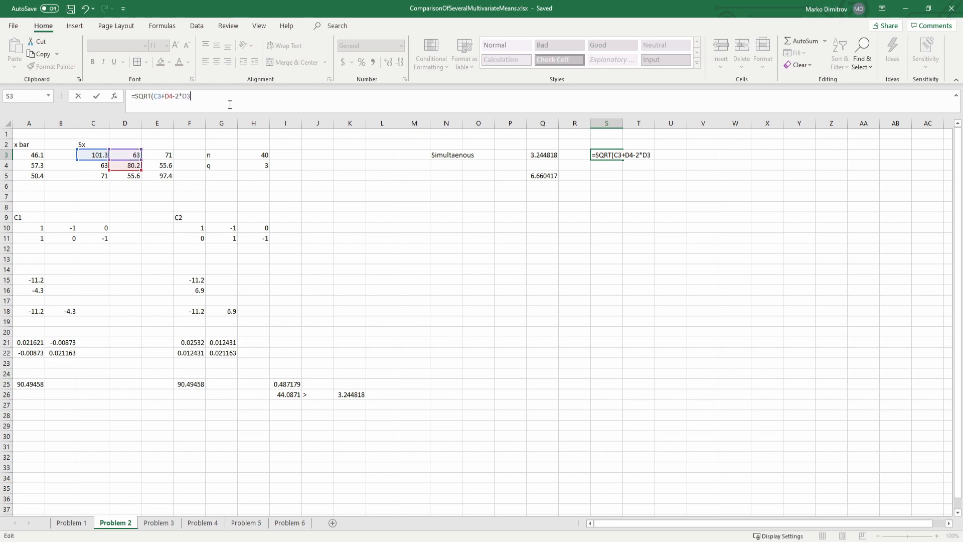
type(")")
key("ctrl+shift+Return")
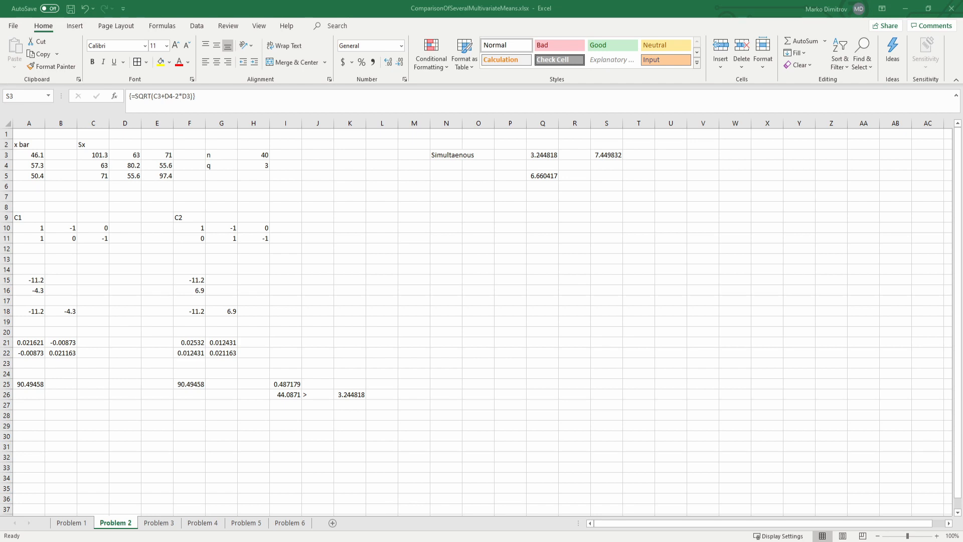
Divide the square root in S3 by 40, keeping it an array formula, and save the workbook
left_click(199, 96)
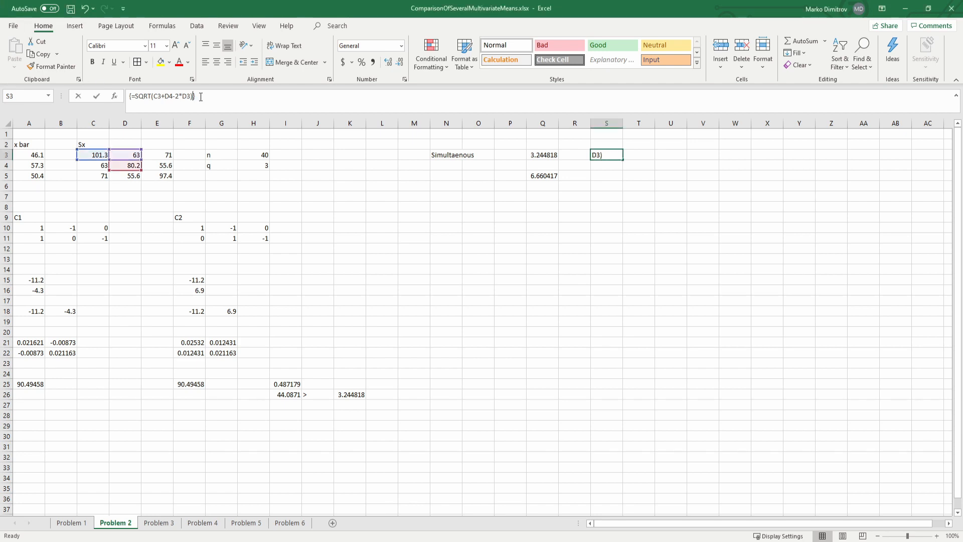
type("/")
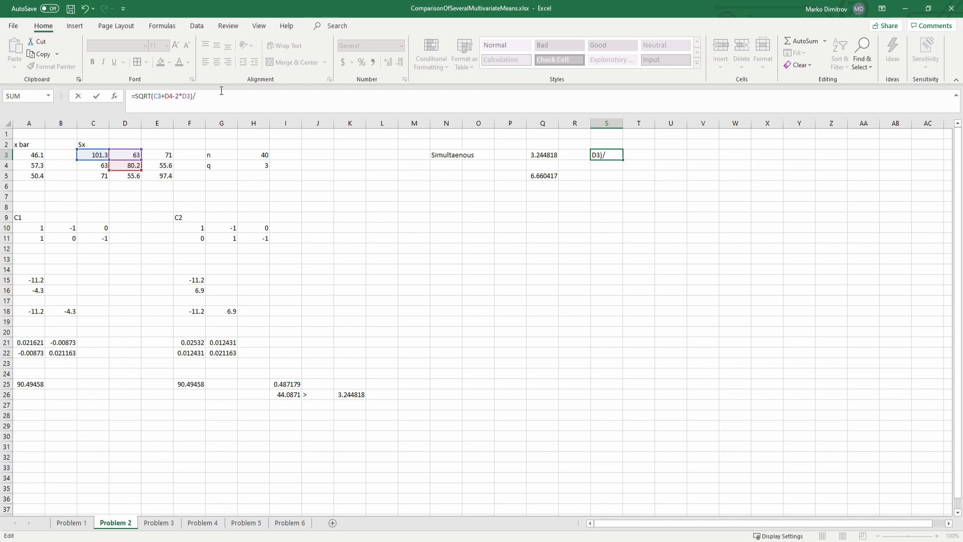
type("40")
key("ctrl+shift+Return")
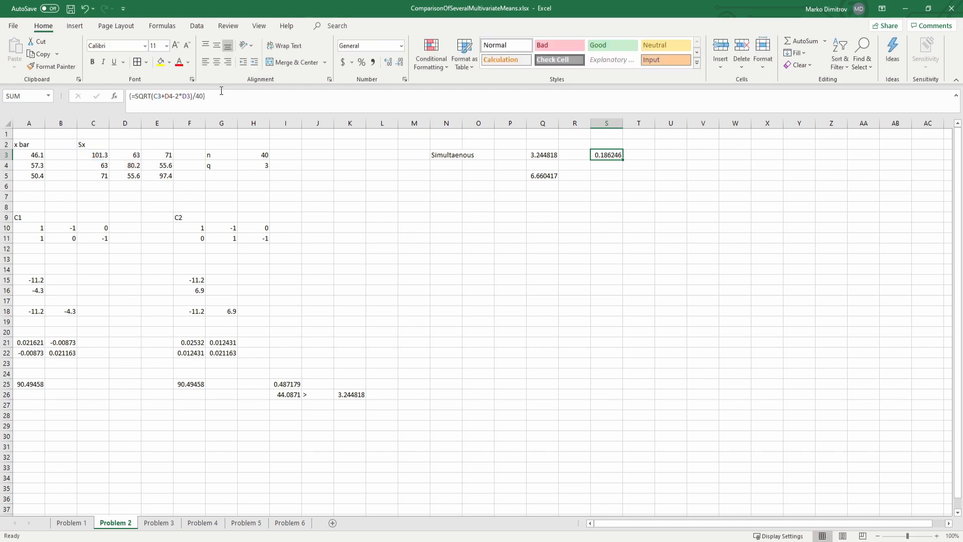
key("ctrl+s")
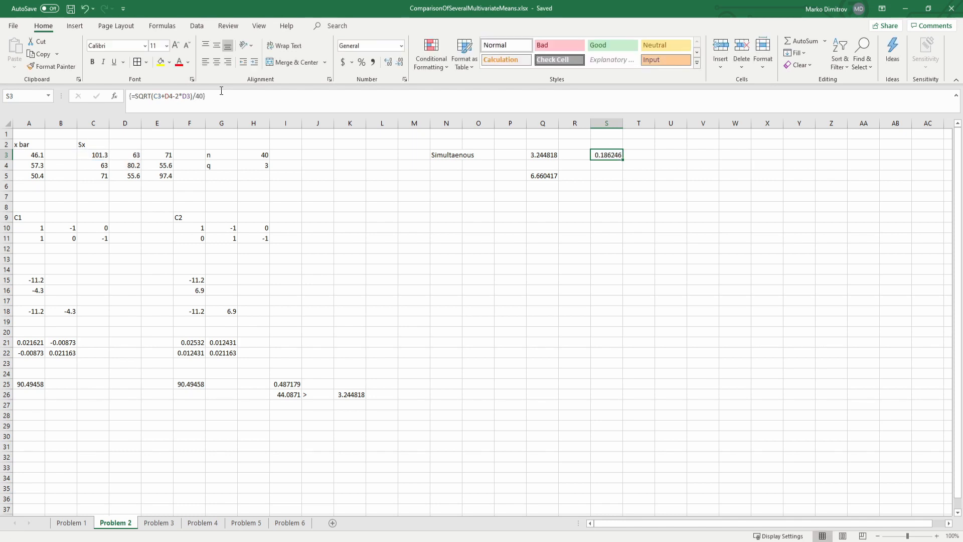
left_click(610, 166)
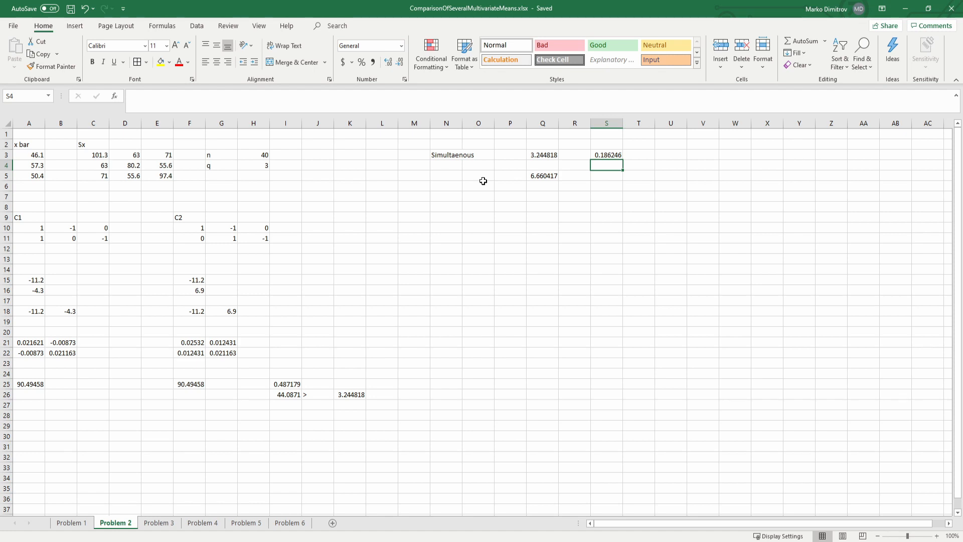
key("Down")
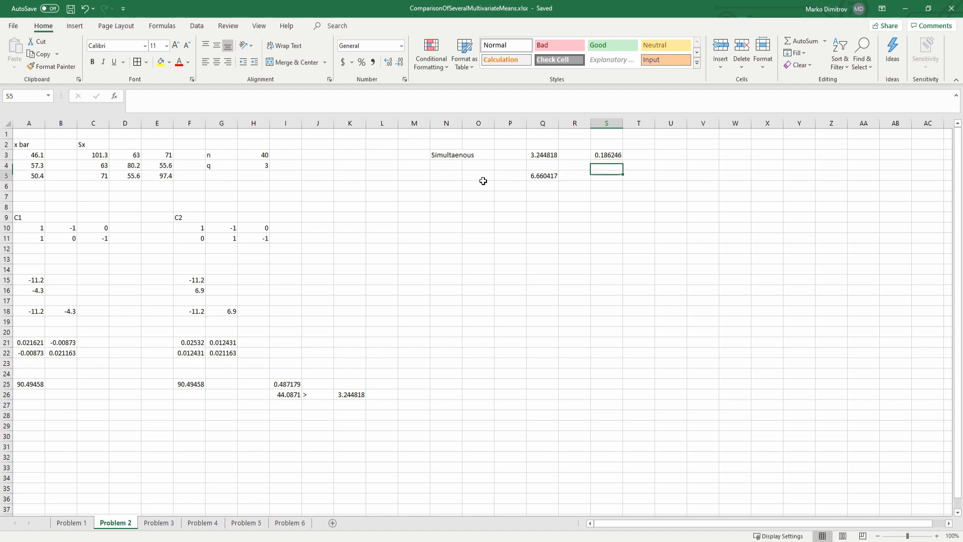
key("Up")
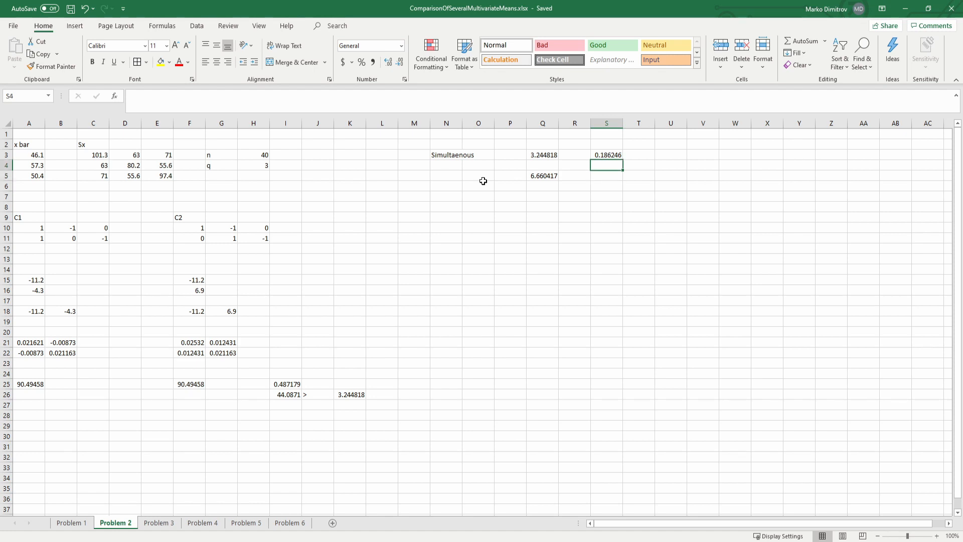
type("=")
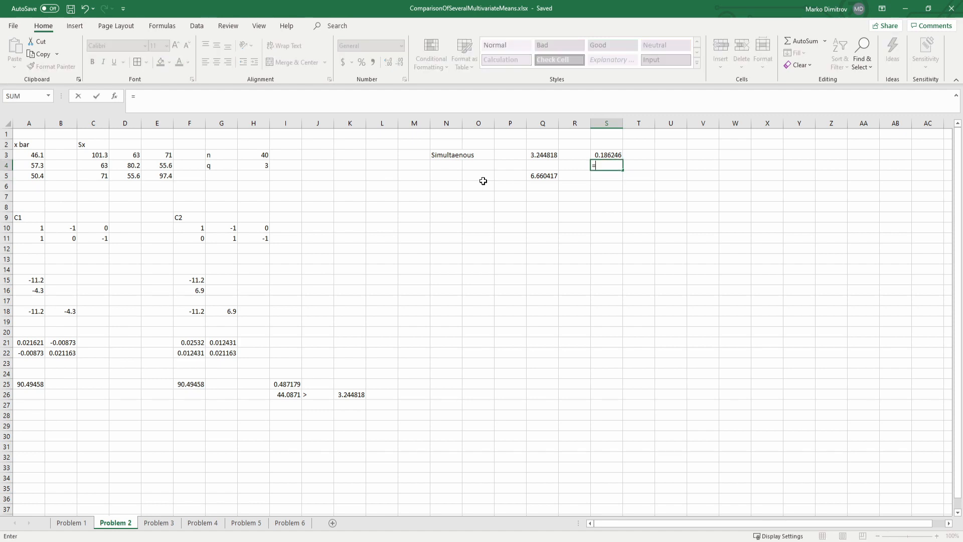
type("sqr")
key("Escape")
Copy S3's formula down to S5 and repoint S4's references to form the array formula =SQRT(C3+E5-2*E3)/40
left_click(614, 155)
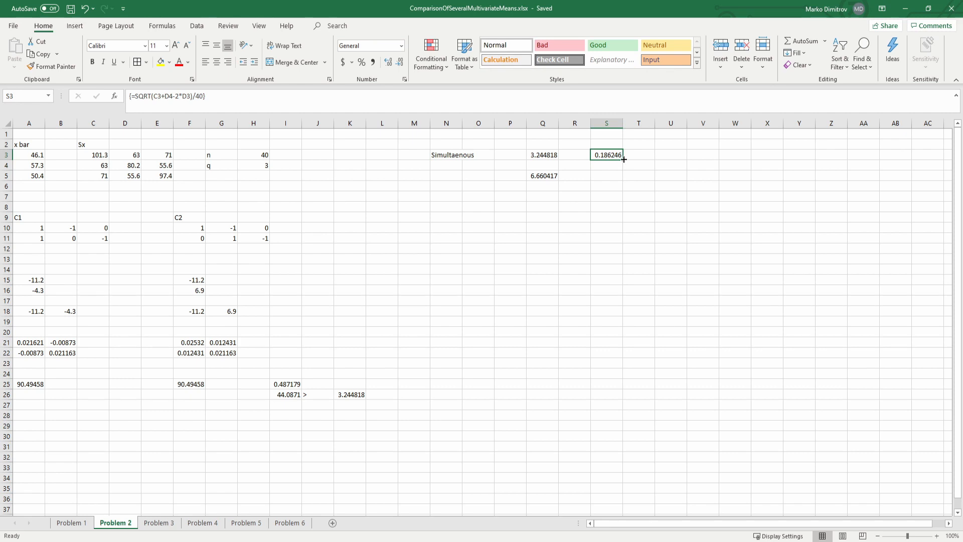
left_click_drag(622, 159, 616, 169)
double_click(617, 167)
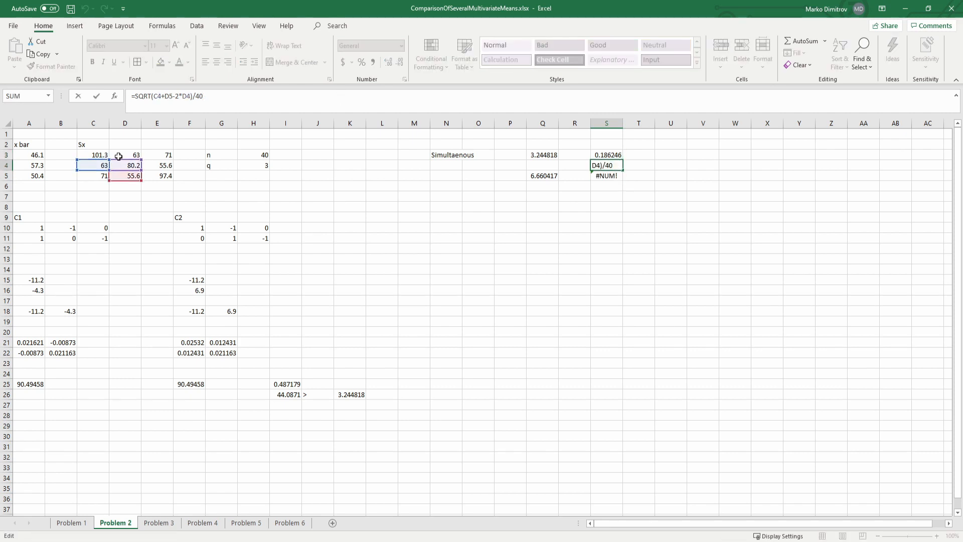
left_click_drag(103, 163, 159, 174)
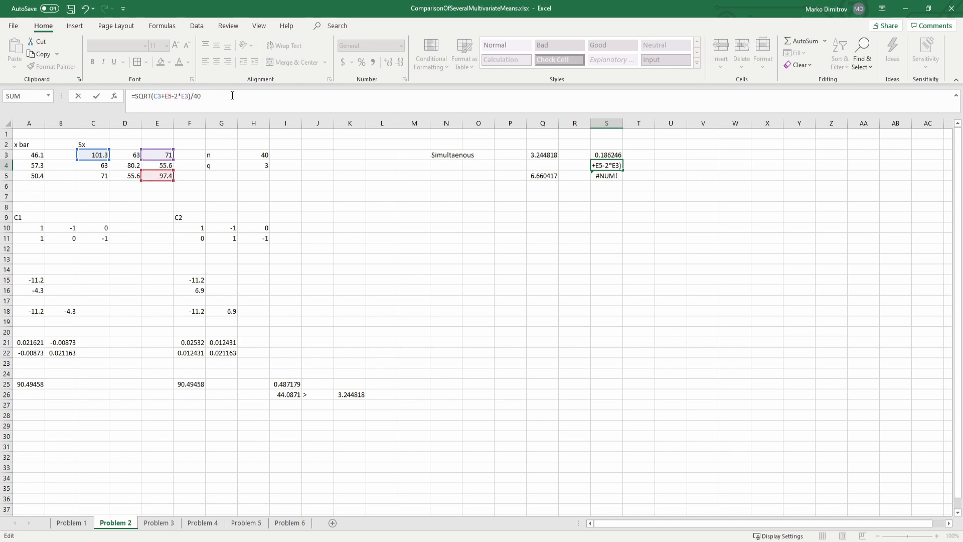
key("ctrl+shift+Return")
Repoint the references in S5 to form the array formula =SQRT(D4+E5-2*E4)/40
left_click(608, 175)
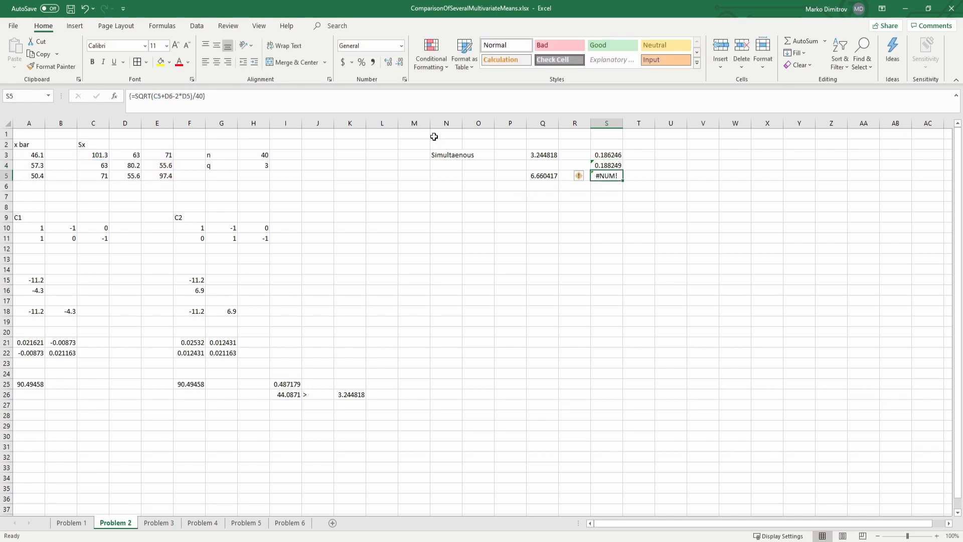
left_click(325, 107)
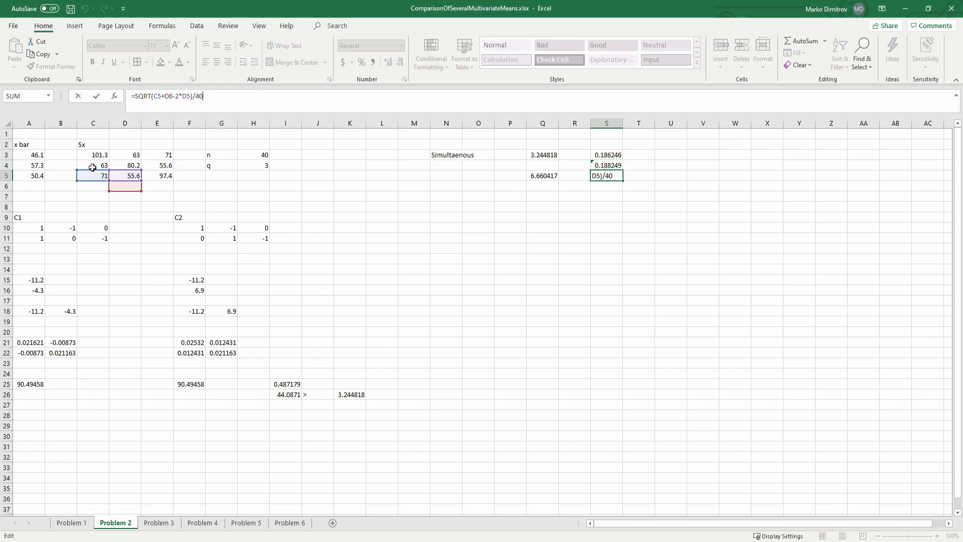
left_click_drag(93, 171, 167, 163)
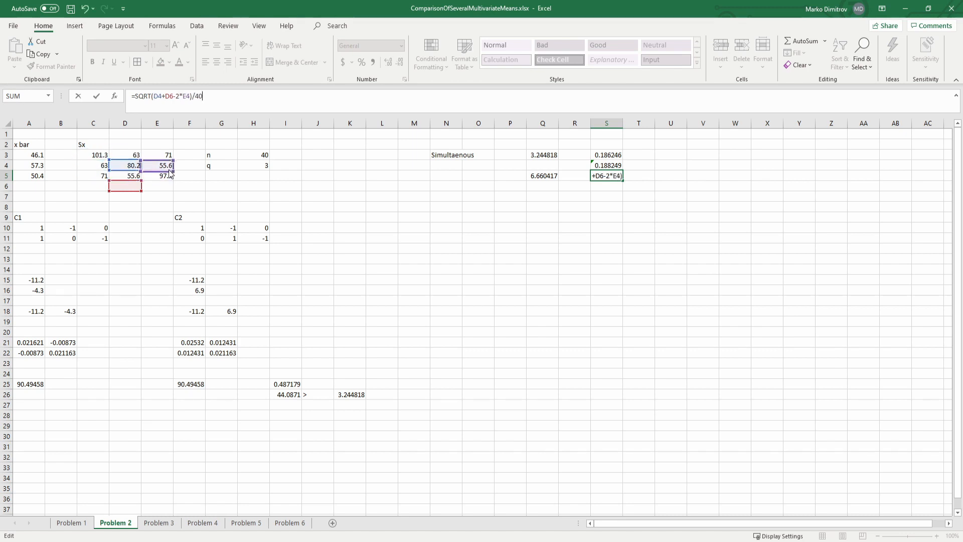
left_click_drag(125, 191, 157, 180)
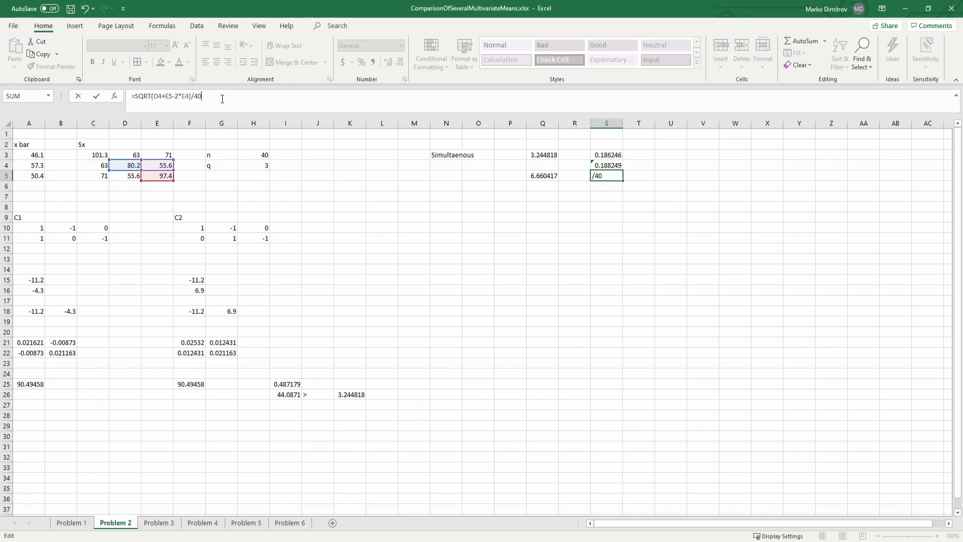
key("ctrl+shift+Return")
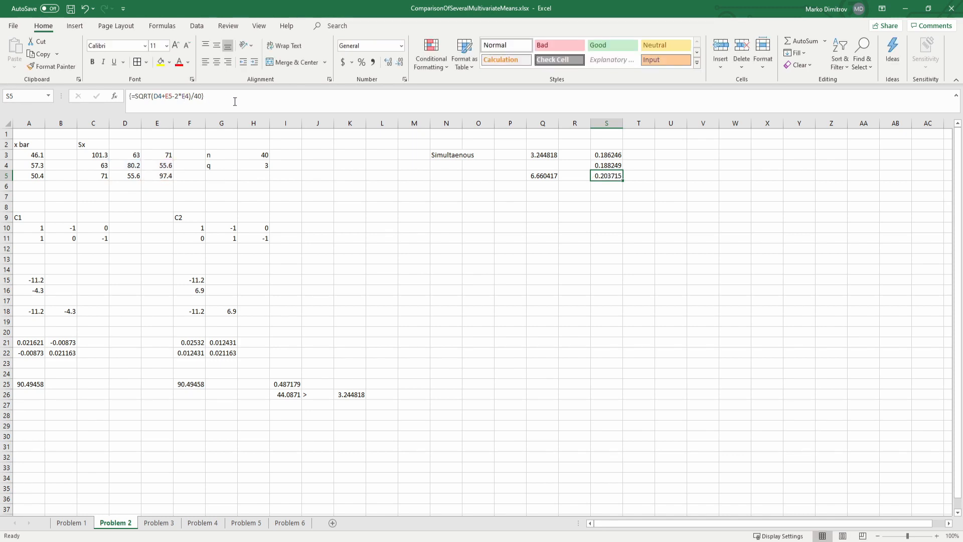
left_click(234, 101)
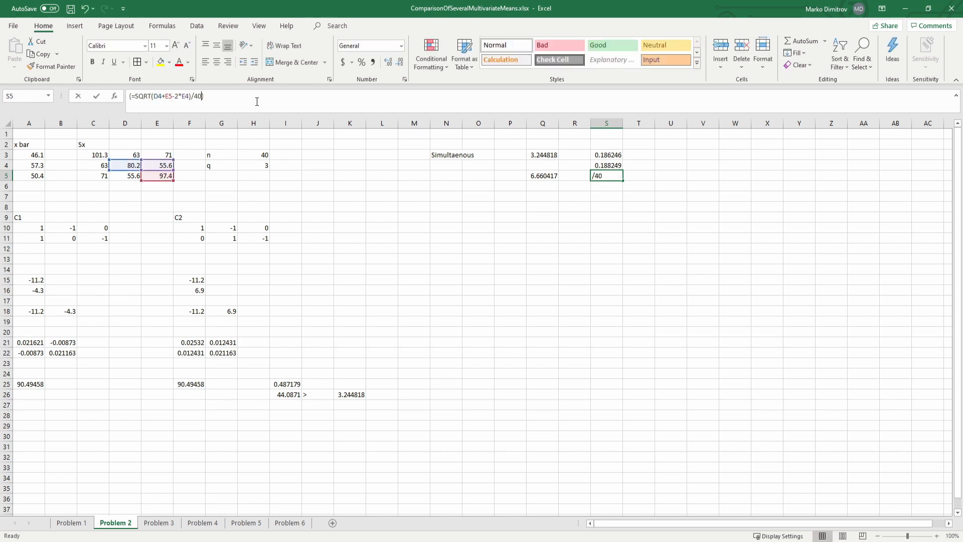
key("Escape")
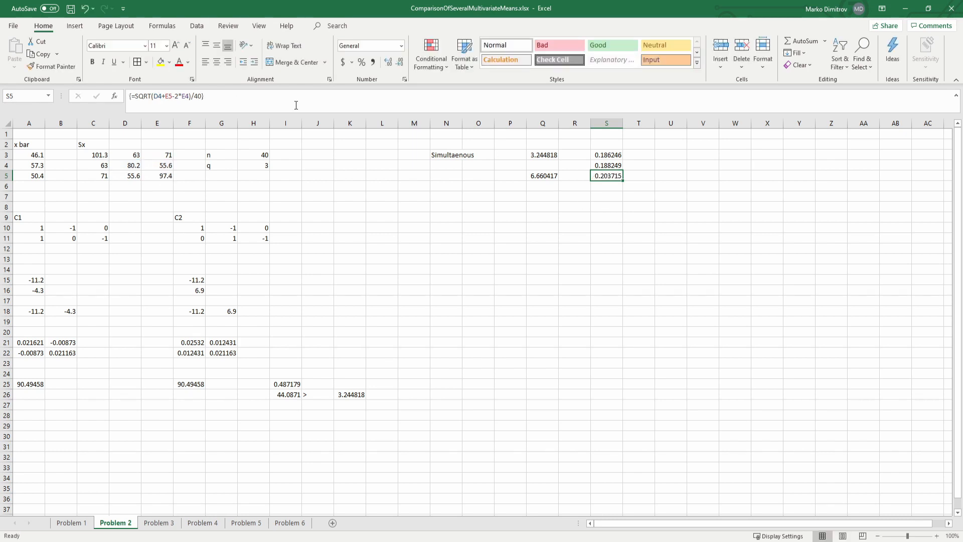
Move the division by 40 inside the square root in S3, as the array formula =SQRT(C3+D4-2*D3/40)
key("Up")
key("Up")
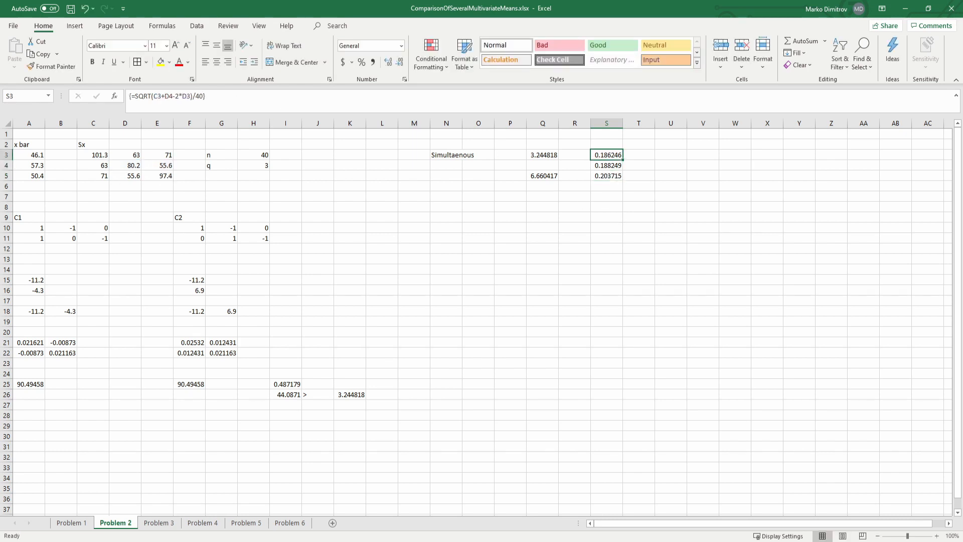
left_click(202, 99)
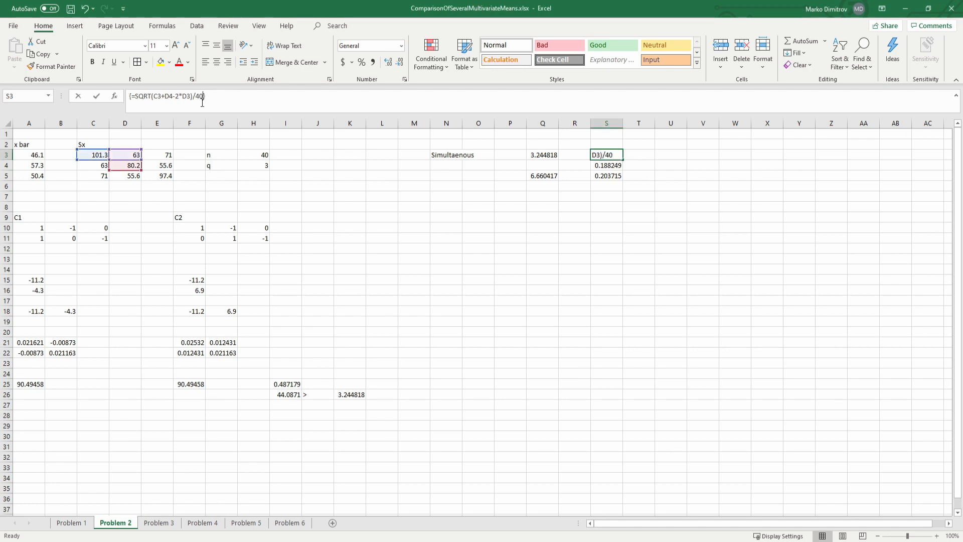
key("Left")
key("Left")
key("BackSpace")
key("BackSpace")
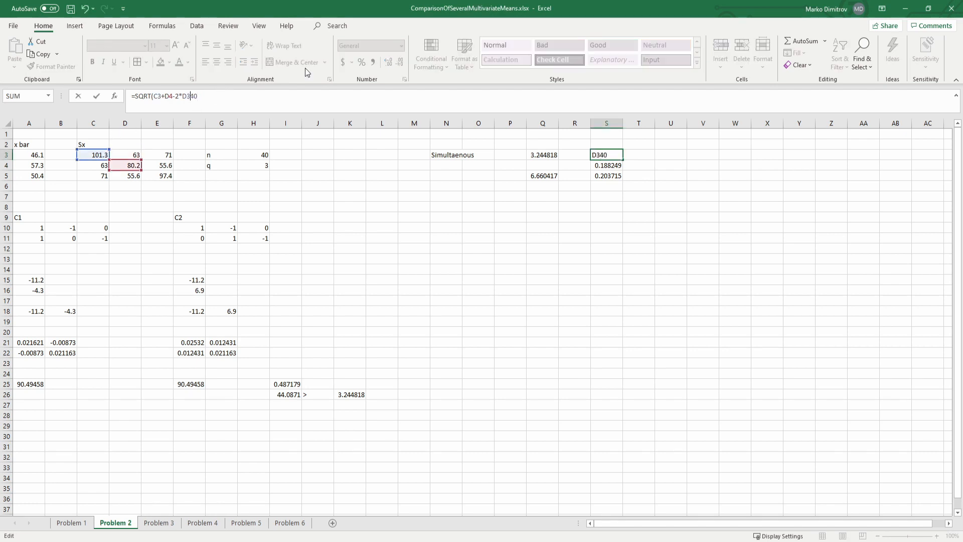
type("/40")
key("ctrl+shift+Return")
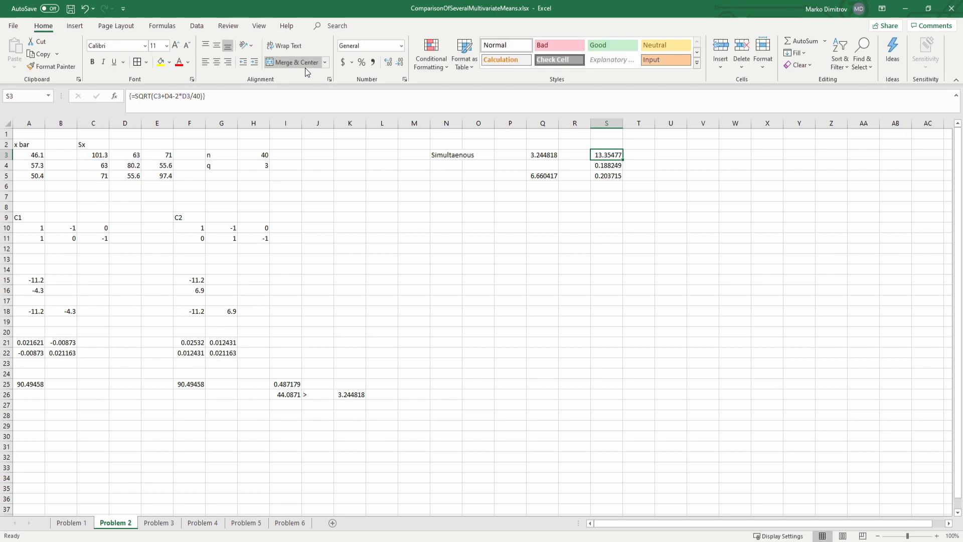
Move the division by 40 inside the square root in S4, as the array formula =SQRT(C3+E5-2*E3/40)
key("Down")
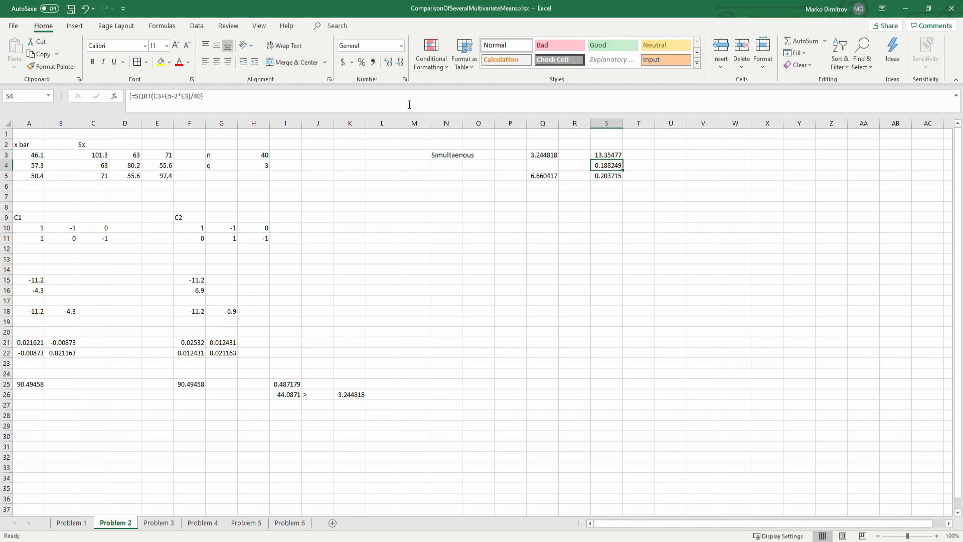
left_click(191, 95)
key("BackSpace")
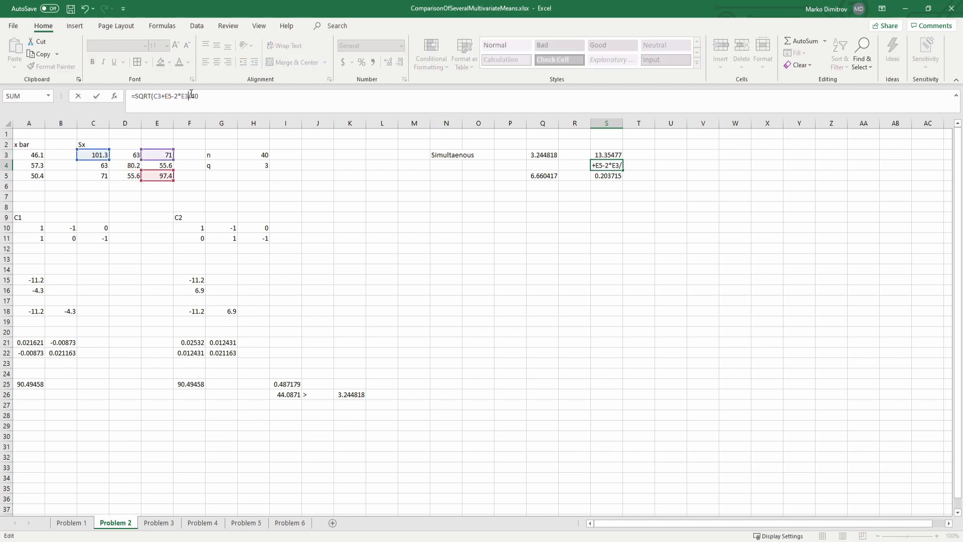
key("ctrl+shift+Return")
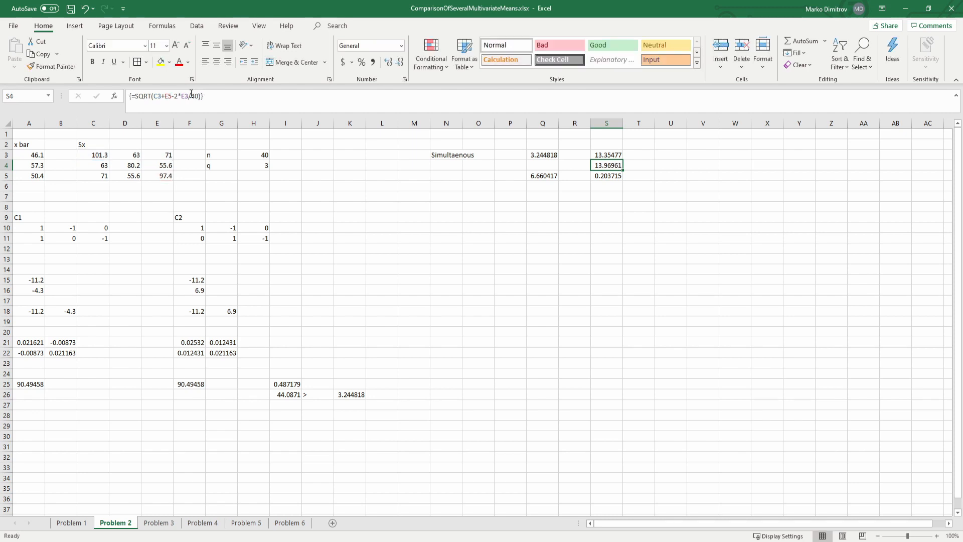
Move the division by 40 inside the square root in S5, as the array formula =SQRT(D4+E5-2*E4/40)
left_click(607, 174)
left_click(243, 105)
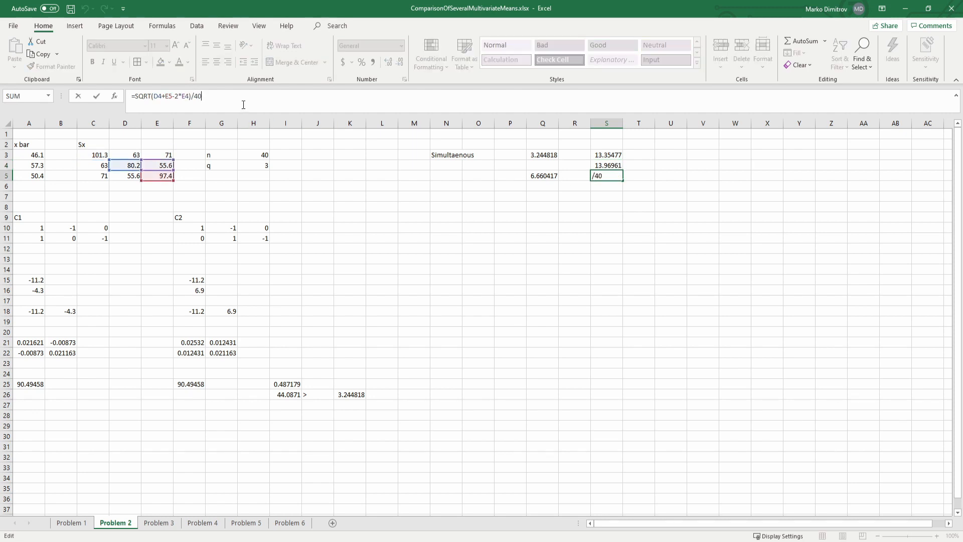
key("Left")
key("Left")
key("Left")
key("BackSpace")
key("ctrl+shift+Return")
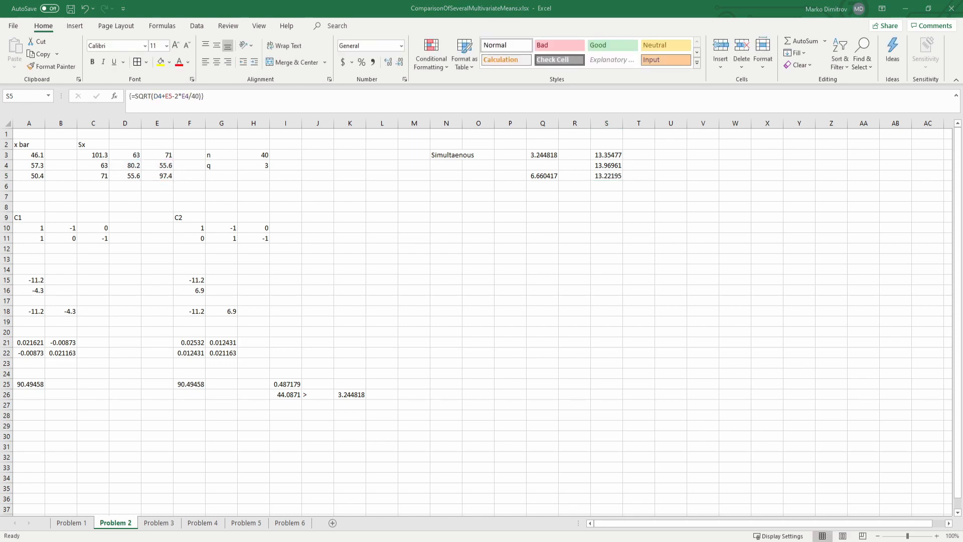
Parenthesize the numerator in S3, giving the array formula =SQRT((C3+D4-2*D3)/40)
left_click(613, 154)
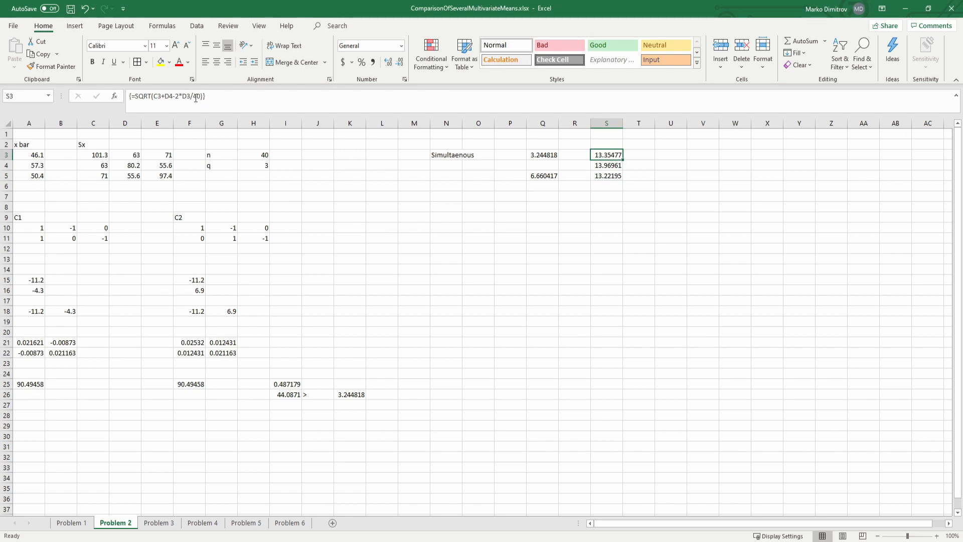
left_click(152, 97)
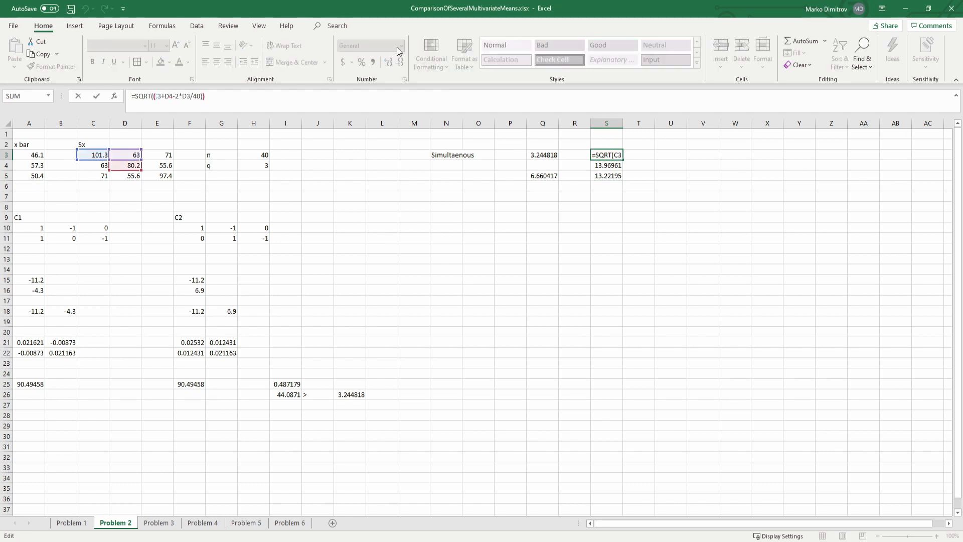
type("(")
key("Right")
key("Right")
key("Right")
key("Right")
key("Right")
key("Right")
key("Right")
type(")")
key("ctrl+shift+Return")
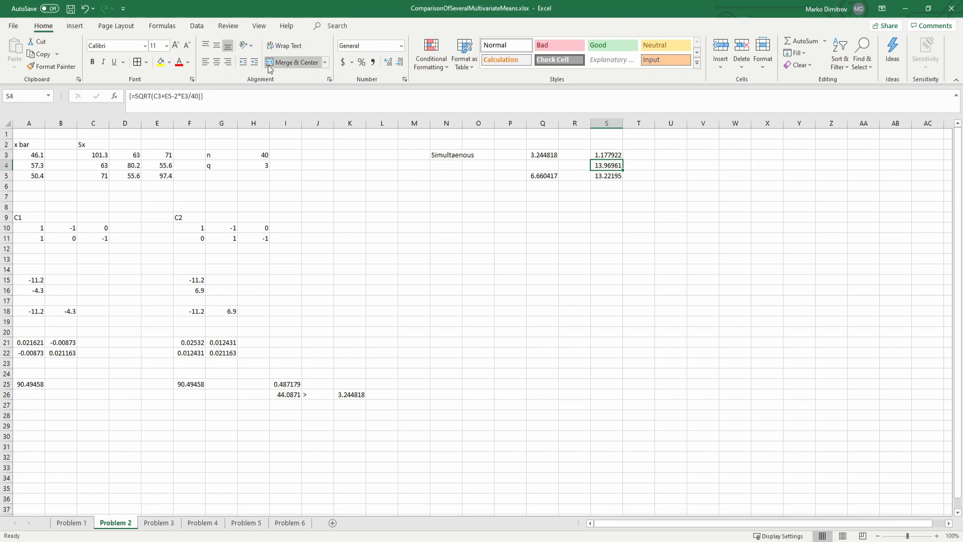
Parenthesize the numerator in S4, giving the array formula =SQRT((C3+E5-2*E3)/40)
left_click(155, 96)
type("(")
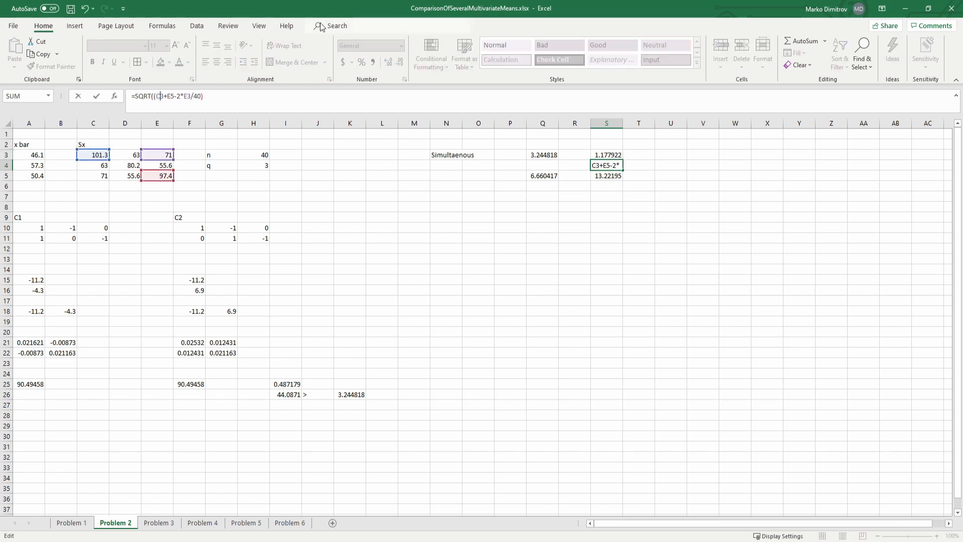
key("Right")
key("Right")
key("Right")
key("Right")
type(")")
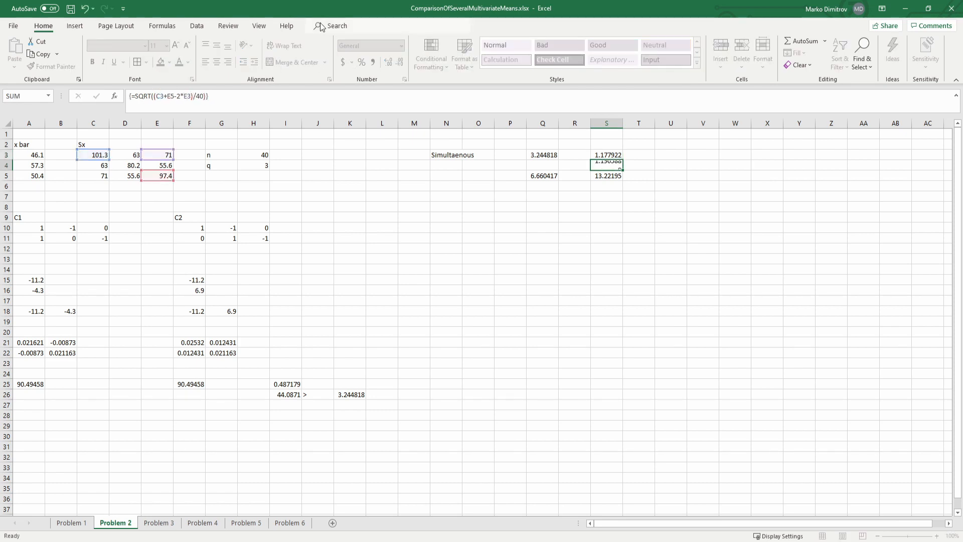
key("ctrl+shift+Return")
Parenthesize the numerator in S5, giving the array formula =SQRT((D4+E5-2*E4)/40)
left_click(153, 96)
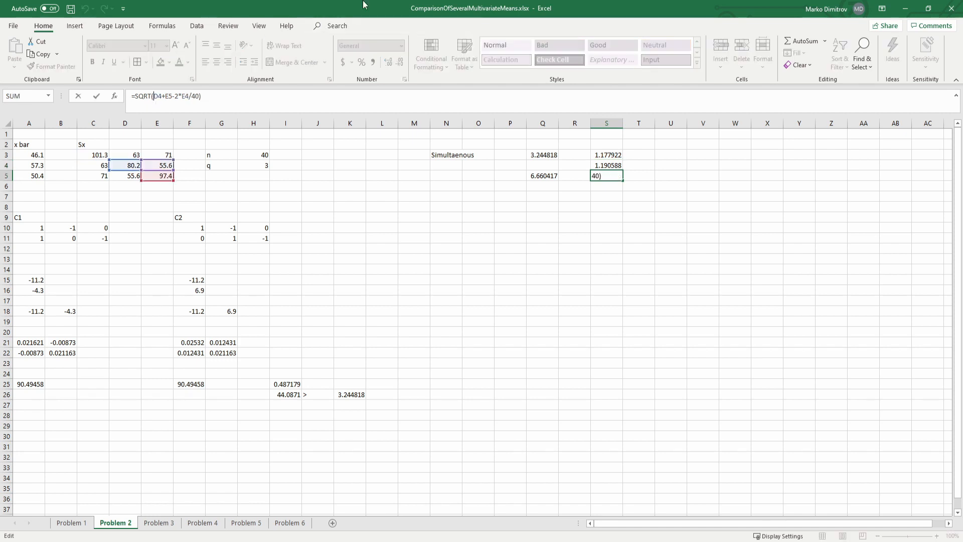
type("(")
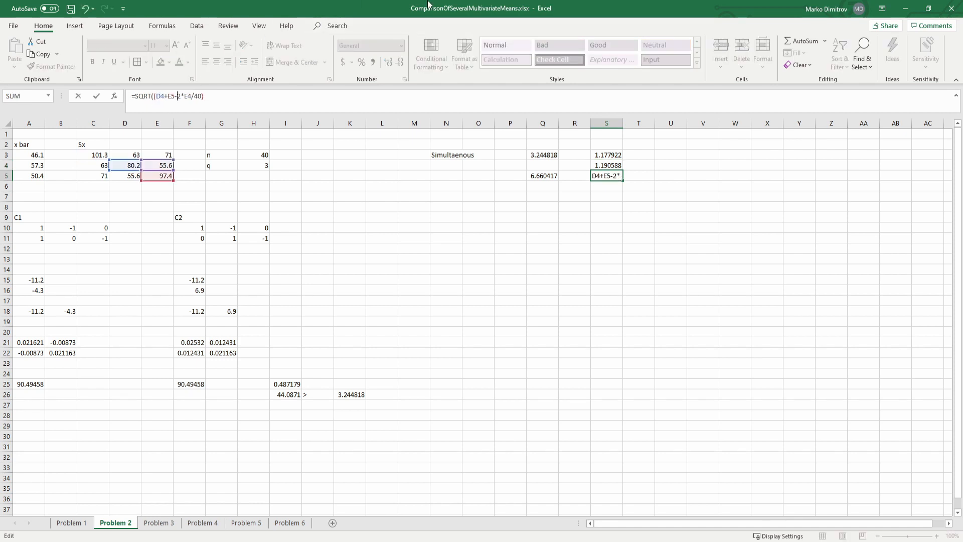
key("Right")
key("Right")
type(")")
key("ctrl+shift+Return")
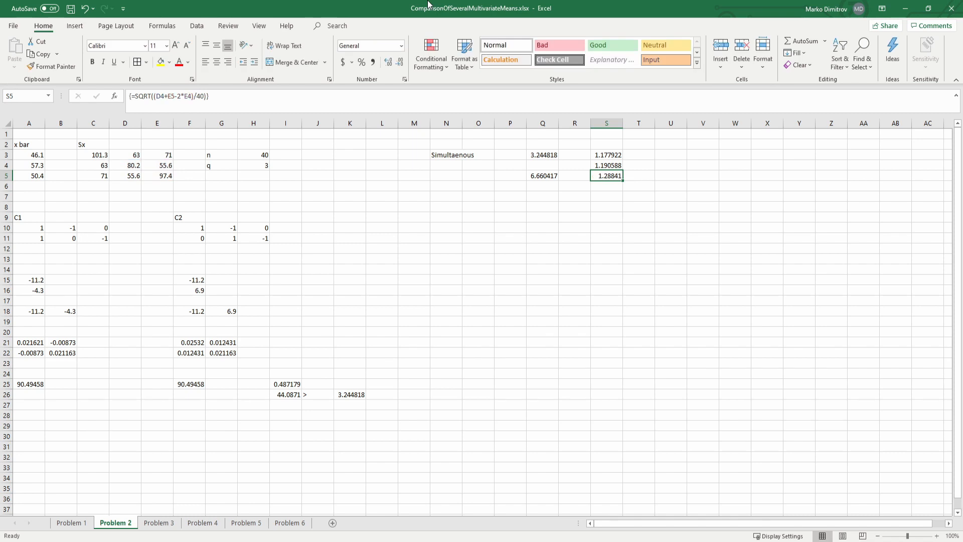
key("Down")
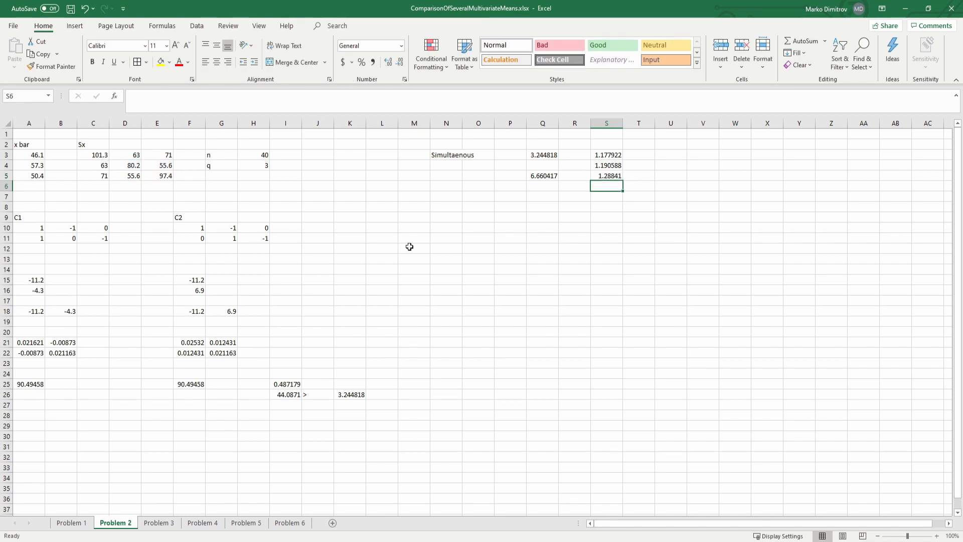
Enter the contrast labels mu1-mu2, mu1-mu3 and mu2-mu3 in U3:U5 and save the workbook
left_click(644, 166)
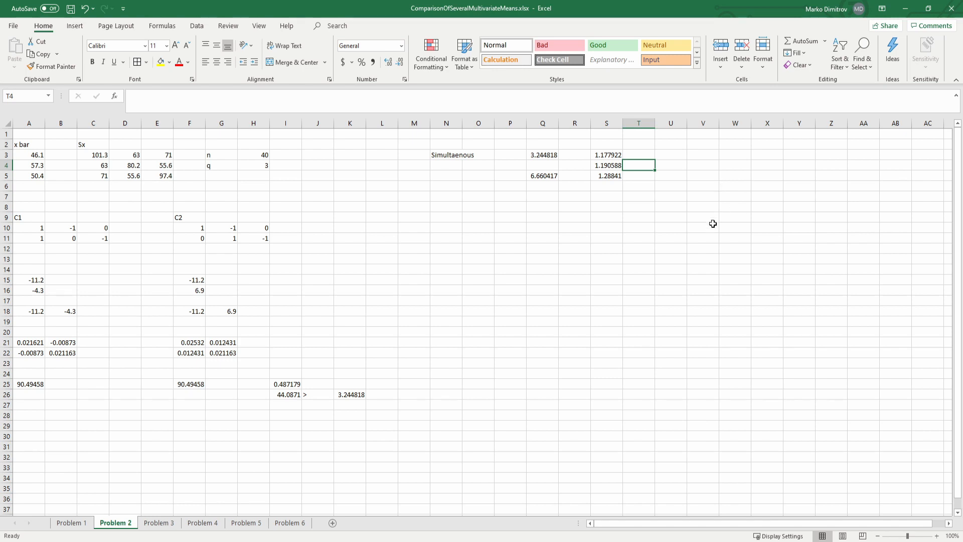
left_click(667, 155)
type("m")
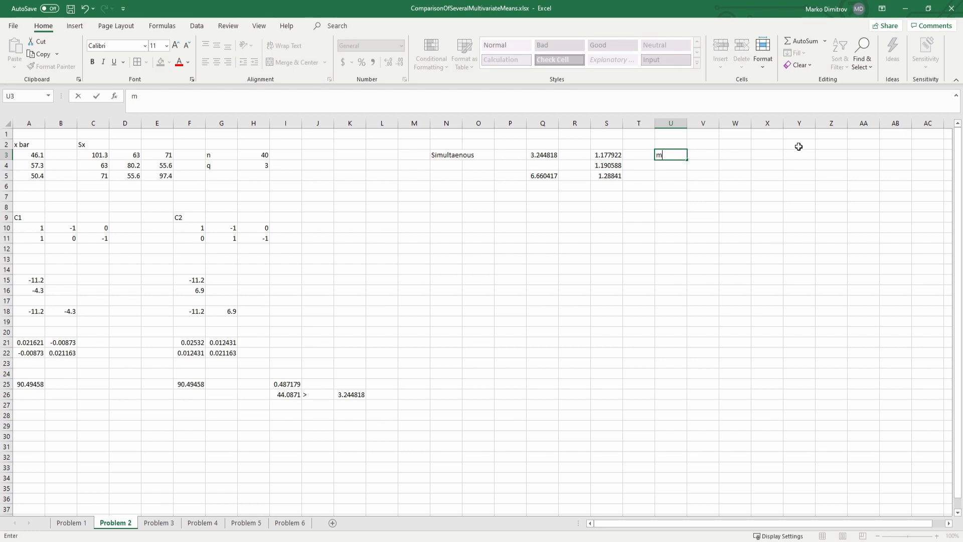
type("u1-mu2")
key("Return")
type("mu")
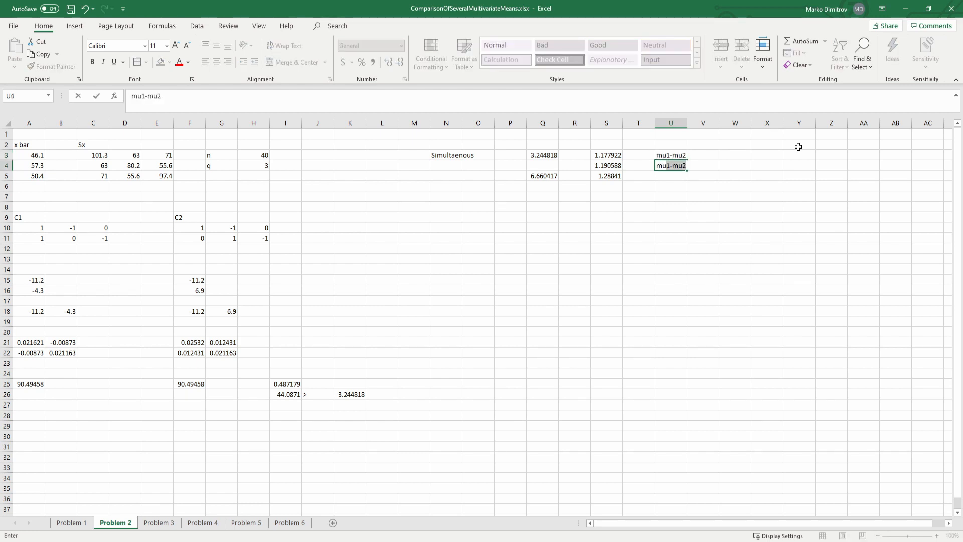
type("1")
key("BackSpace")
type("-")
key("BackSpace")
type("mu3")
key("Return")
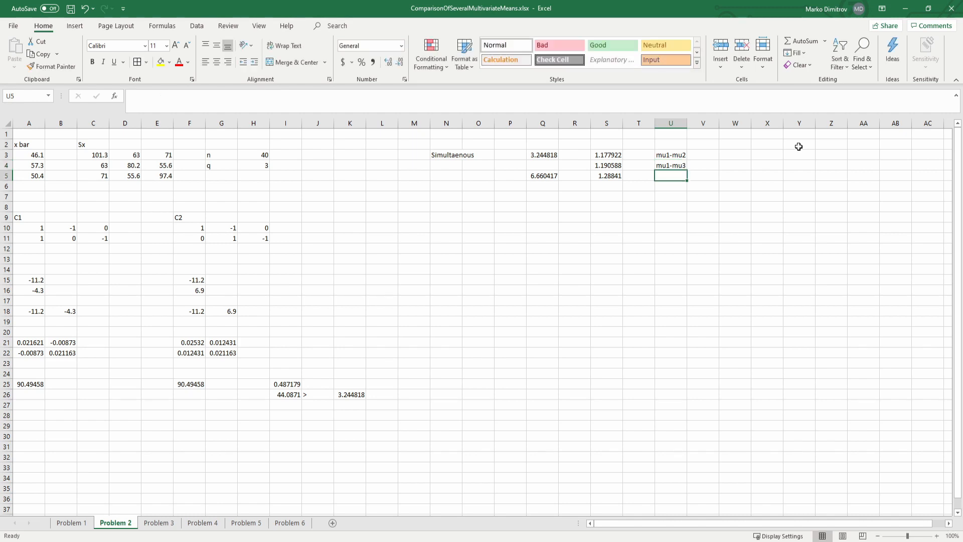
type("mu")
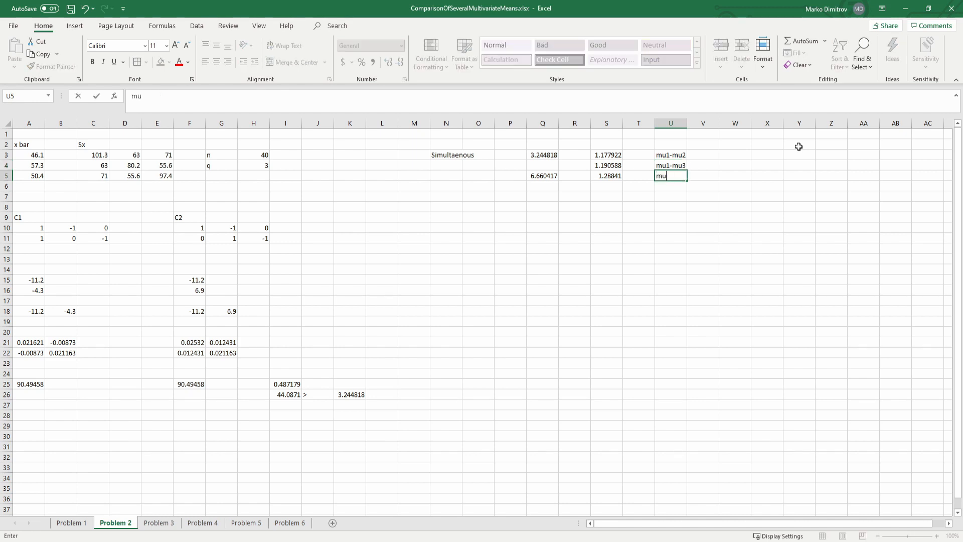
type("2-mu3")
key("Return")
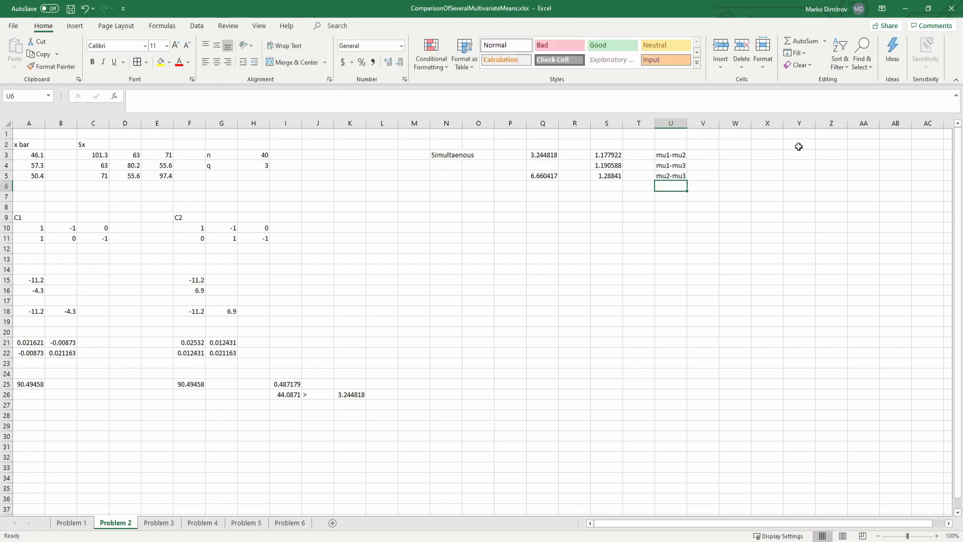
key("ctrl+s")
Move the three contrast labels from U3:U5 to M4:M6
left_click(699, 144)
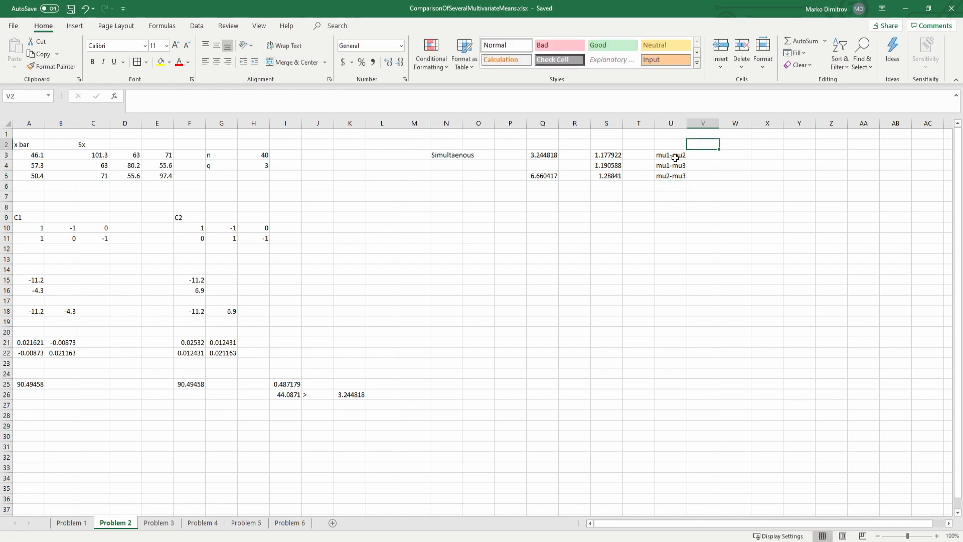
left_click_drag(675, 157, 638, 176)
key("ctrl+x")
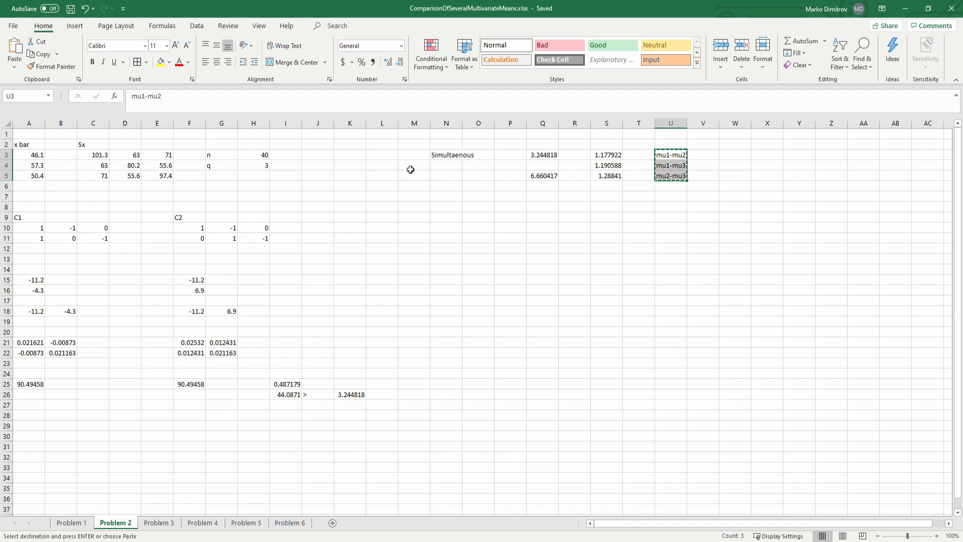
left_click(421, 166)
key("ctrl+v")
Calculate the lower limit for mu1-mu2 in N4 with the formula =$A$3-$A$4-Q5*S3
left_click(454, 165)
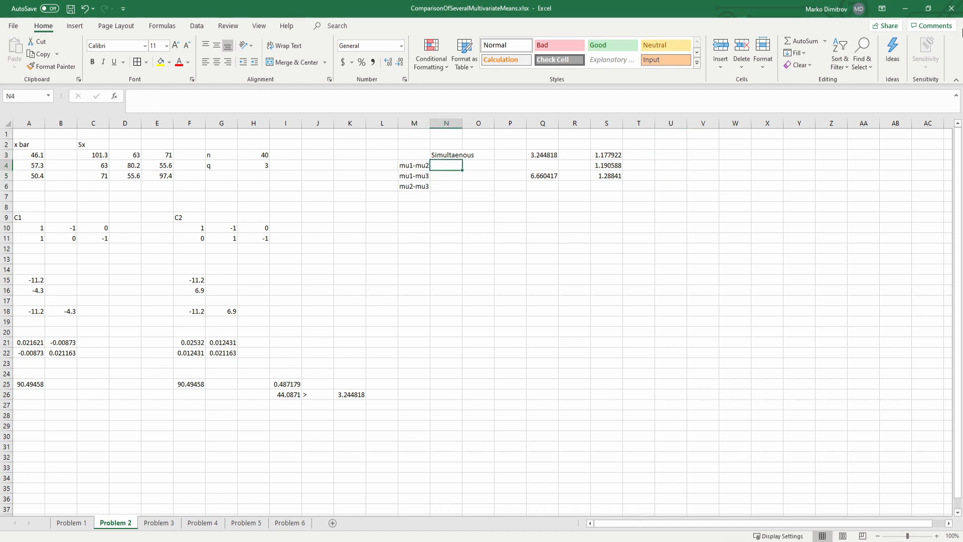
type("=")
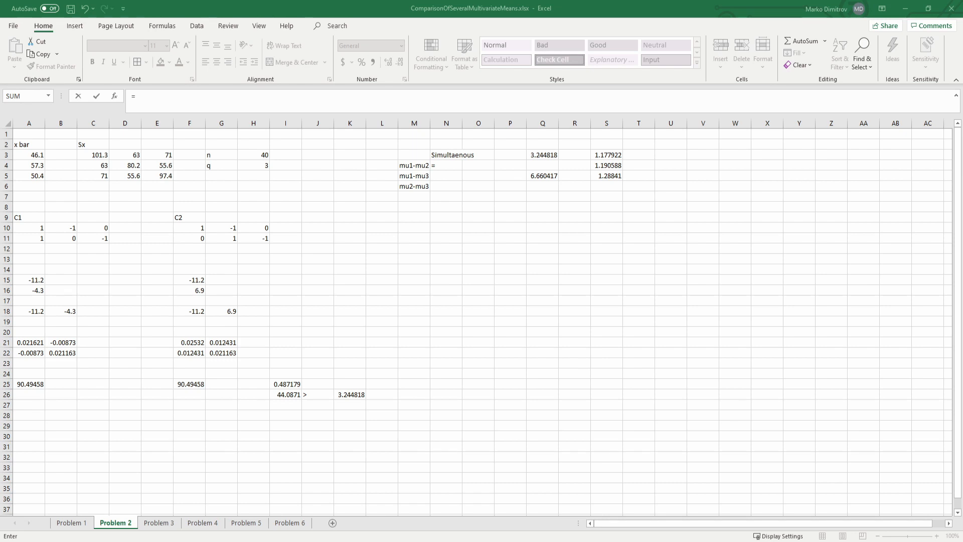
left_click(163, 99)
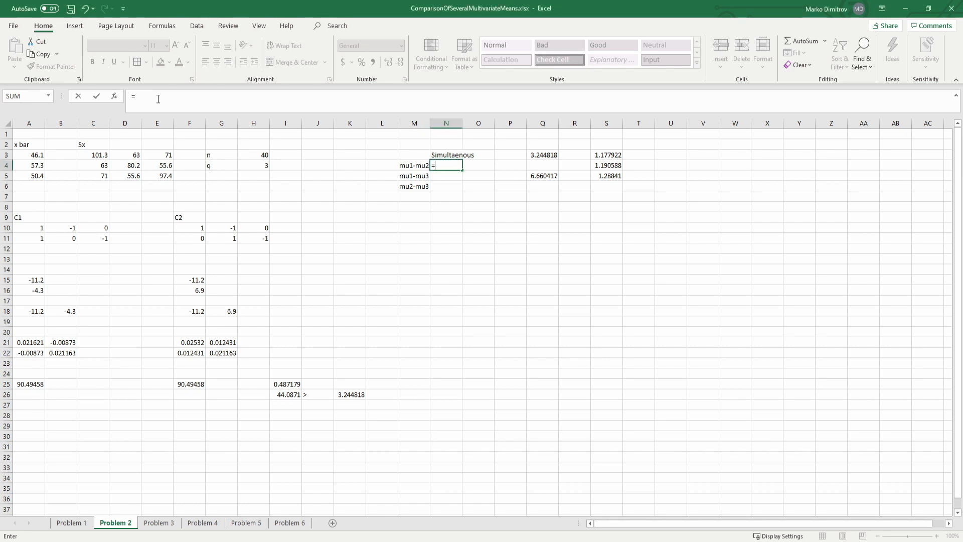
left_click(31, 153)
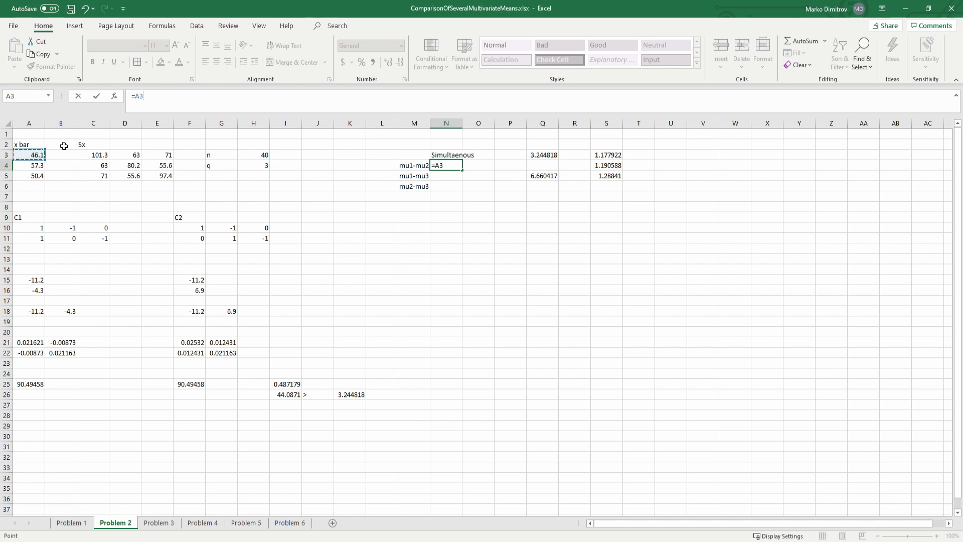
type("-")
left_click(35, 164)
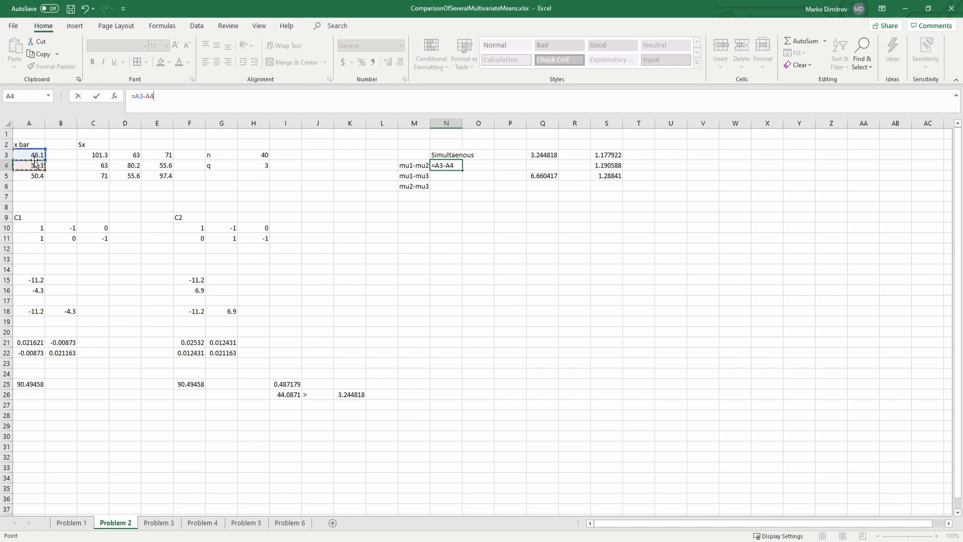
type("-")
left_click(142, 95)
left_click_drag(135, 95, 161, 95)
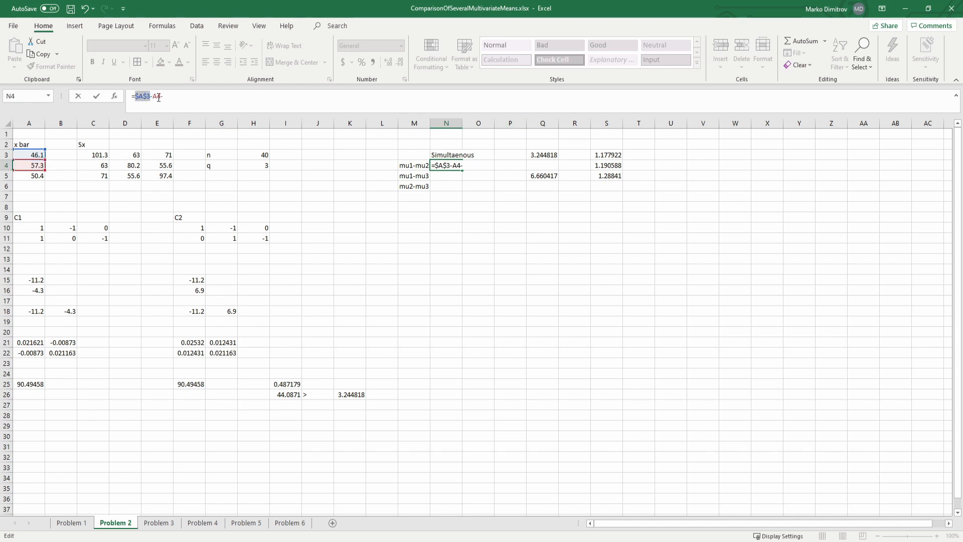
key("F4")
left_click(545, 177)
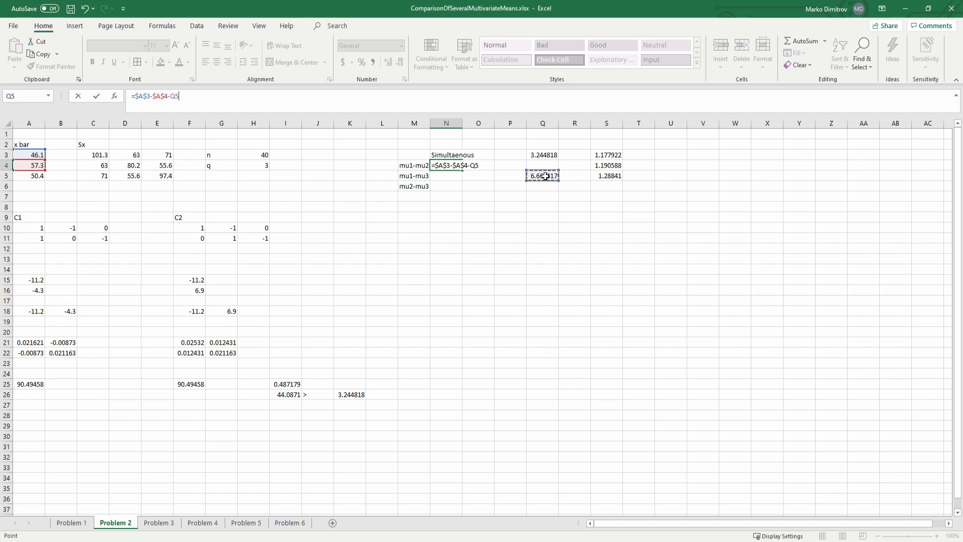
type("*")
left_click(601, 156)
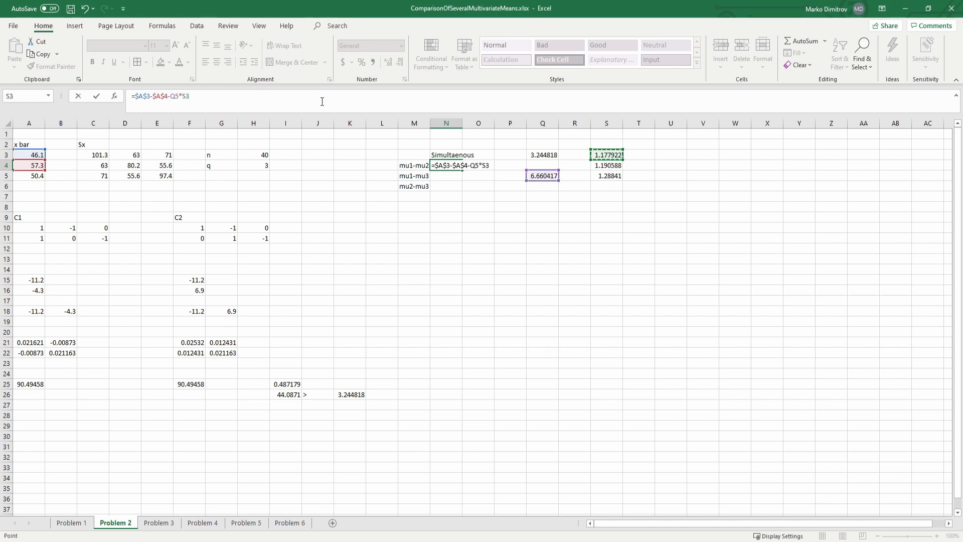
key("Return")
Check the formulas behind the multiplier in Q5, the standard error in S3 and the limit in N4
left_click(544, 176)
left_click(283, 99)
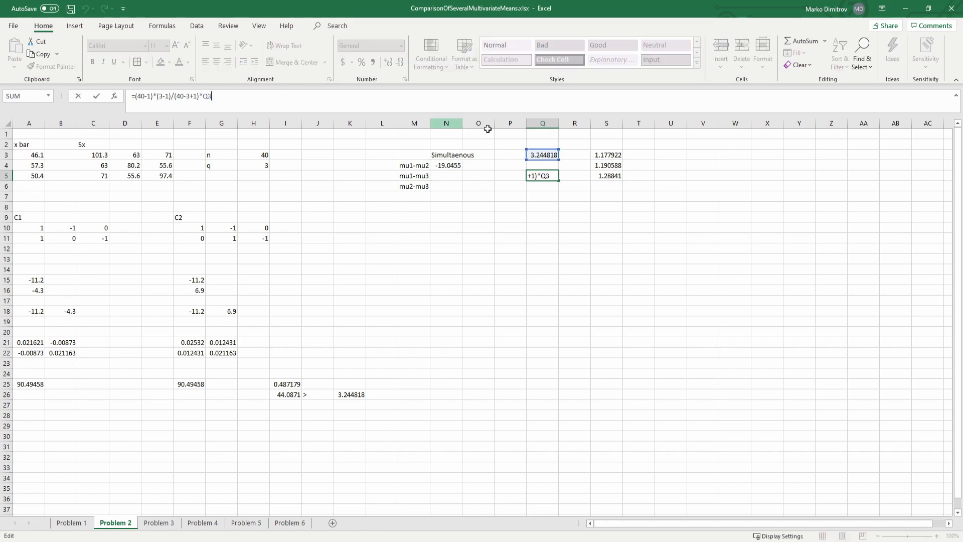
key("ctrl+Return")
left_click(607, 155)
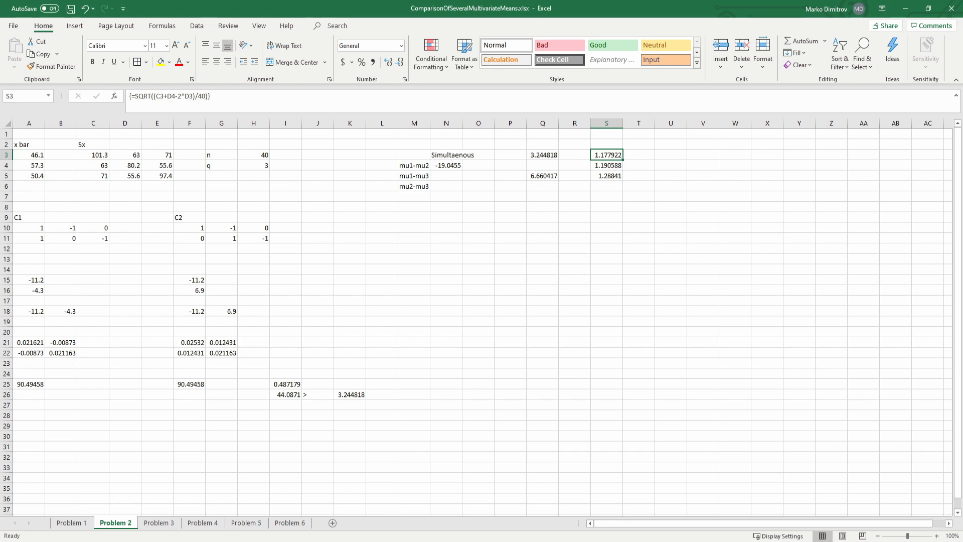
left_click(446, 165)
left_click(202, 110)
key("ctrl+Return")
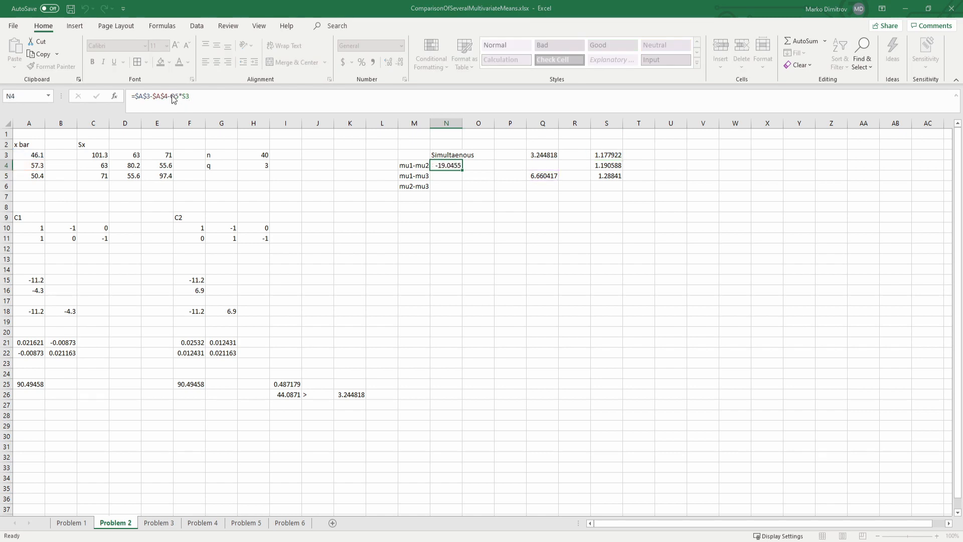
Make the Q5 and S3 references in N4 absolute, so the formula reads =$A$3-$A$4-$Q$5*$S$3
left_click(179, 96)
key("F4")
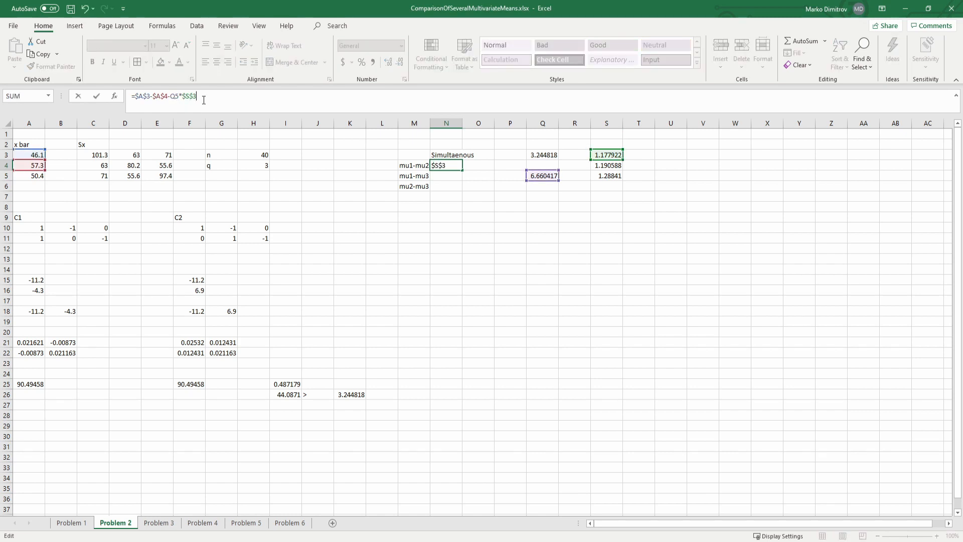
key("Return")
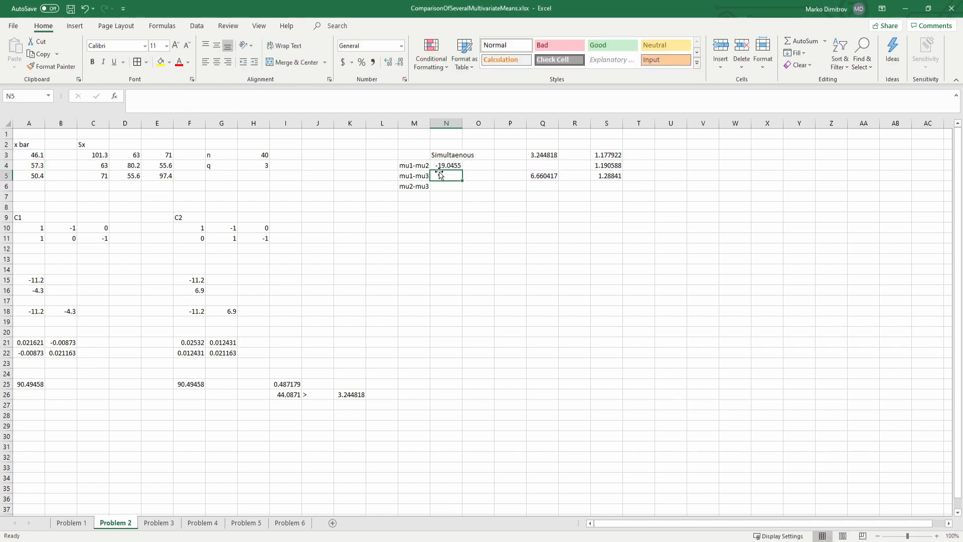
left_click(434, 165)
double_click(176, 96)
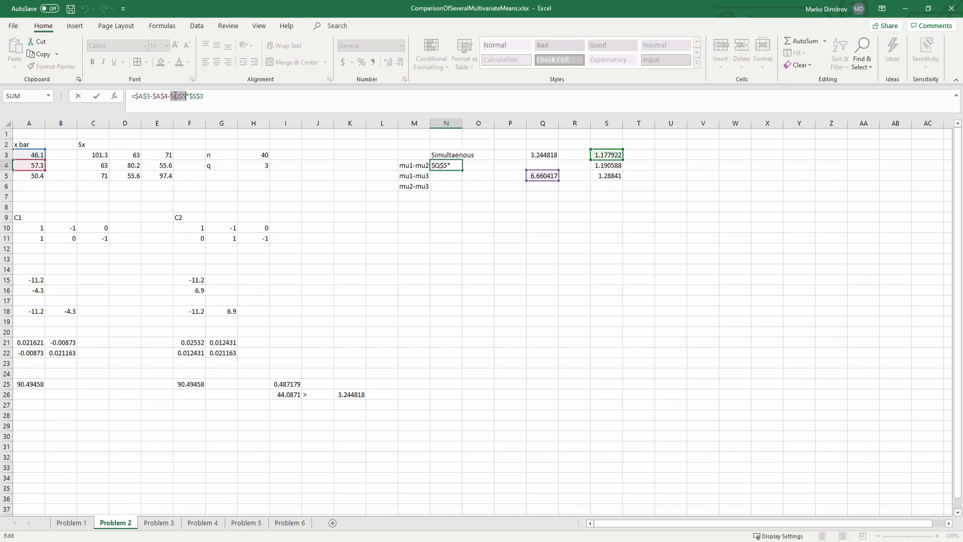
key("Return")
Fill the mu1-mu2 limit formula from N4 across into O4
left_click(449, 165)
left_click_drag(462, 171, 492, 170)
Change the sign before $Q$5 in N4 to plus, as =$A$3-$A$4+$Q$5*$S$3
left_click(172, 96)
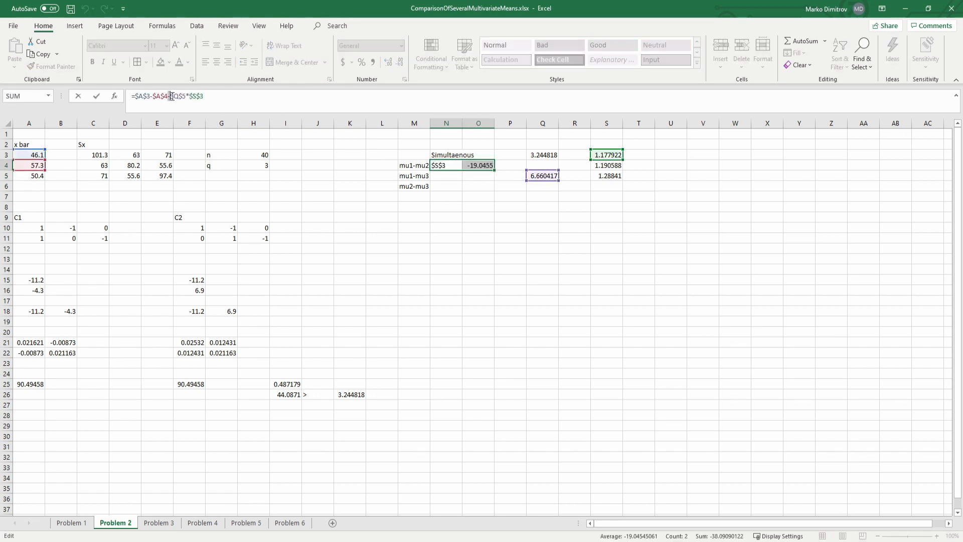
key("BackSpace")
type("+")
key("Return")
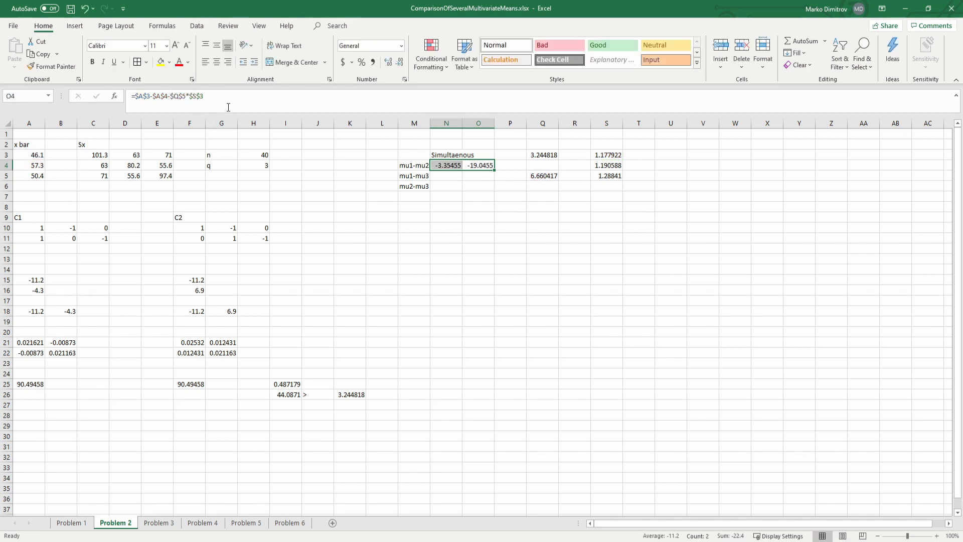
Restore the minus sign before $Q$5 in N4, as =$A$3-$A$4-$Q$5*$S$3
left_click(476, 183)
left_click(435, 164)
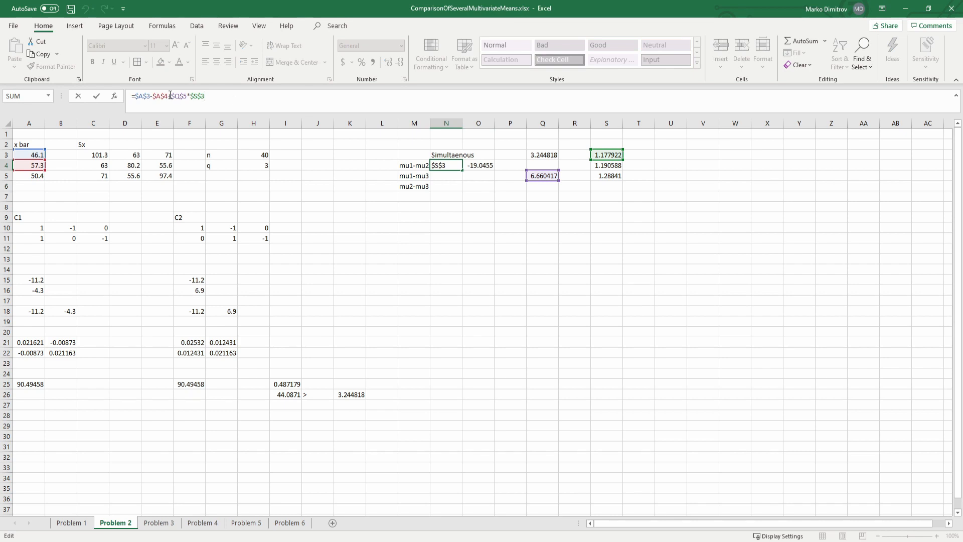
type("-")
key("Return")
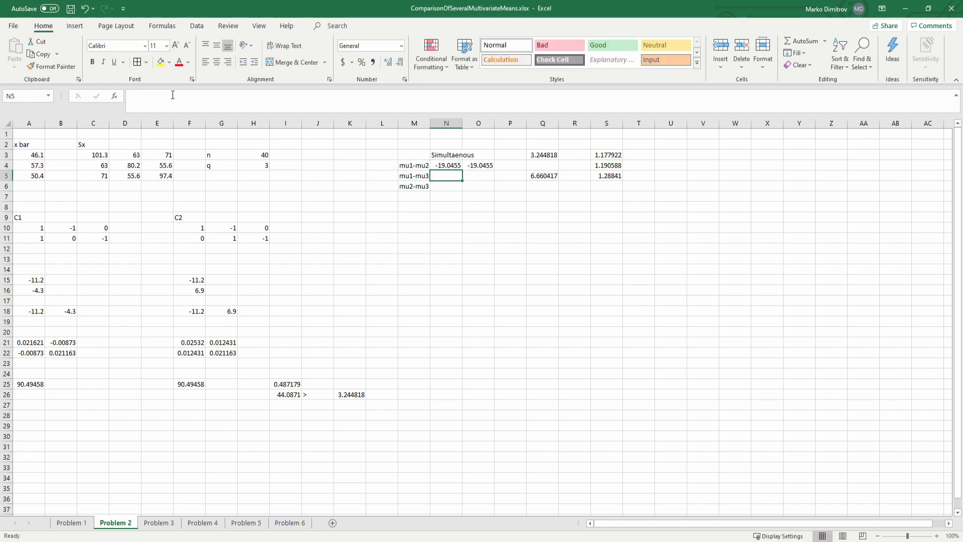
Change the sign before $Q$5 in O4 to plus, making the upper limit =$A$3-$A$4+$Q$5*$S$3
key("Up")
key("Right")
left_click(173, 95)
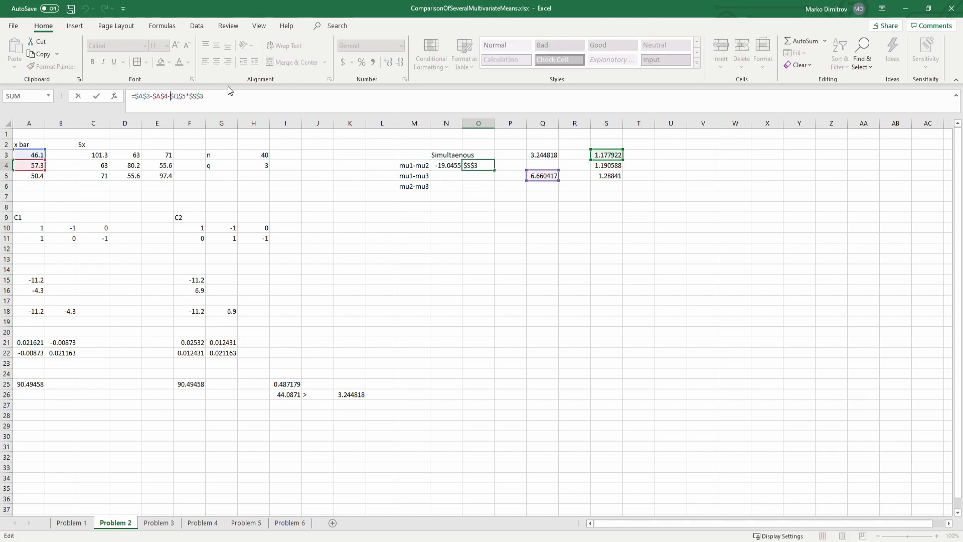
key("BackSpace")
type("+")
key("Return")
Fill the mu1-mu2 limit formulas in N4:O4 down through the mu1-mu3 and mu2-mu3 rows to row 6
key("Up")
key("Left")
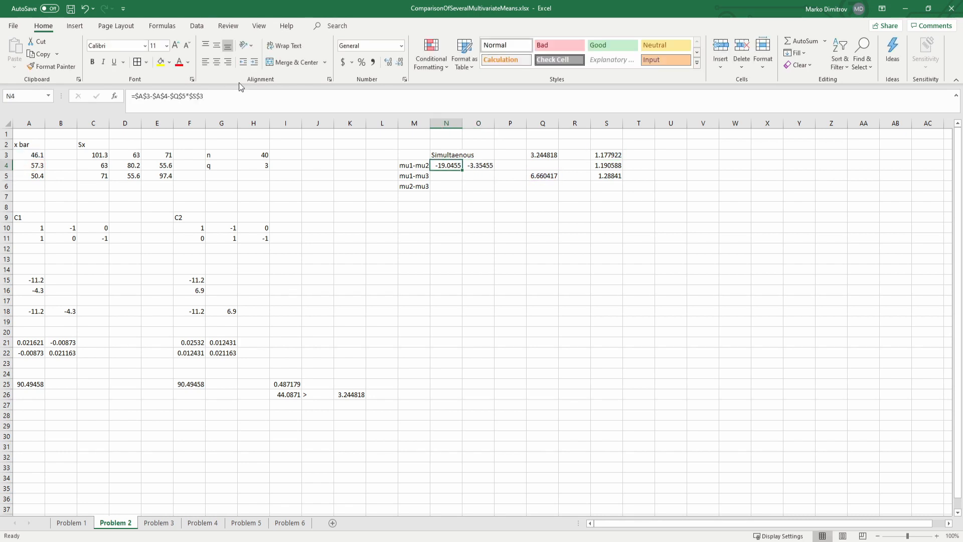
left_click(498, 165, "shift")
left_click_drag(495, 171, 494, 188)
Repoint the mu1-mu3 lower limit in N5 to the third mean and second standard error, as =$A$3-$A$5-$Q$5*$S$4
key("Return")
key("F2")
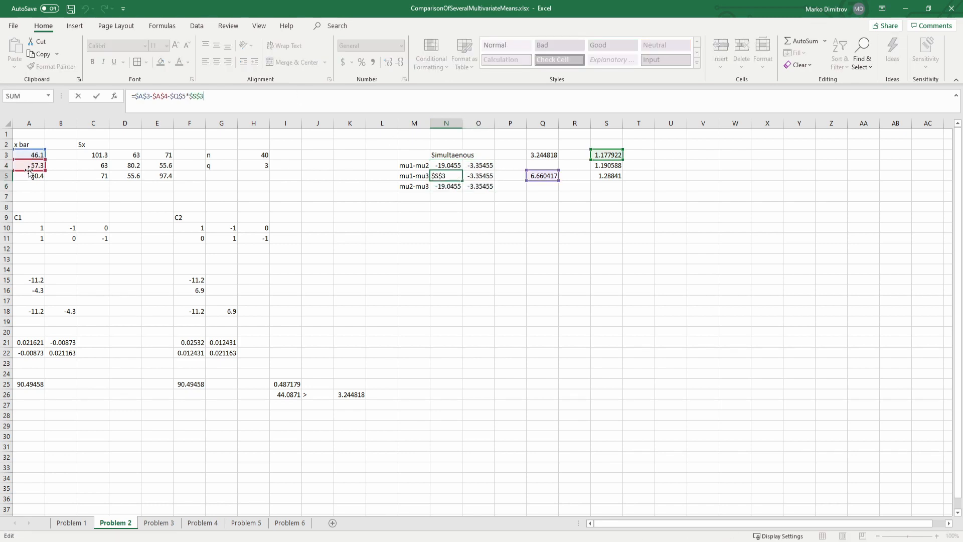
left_click_drag(29, 171, 29, 181)
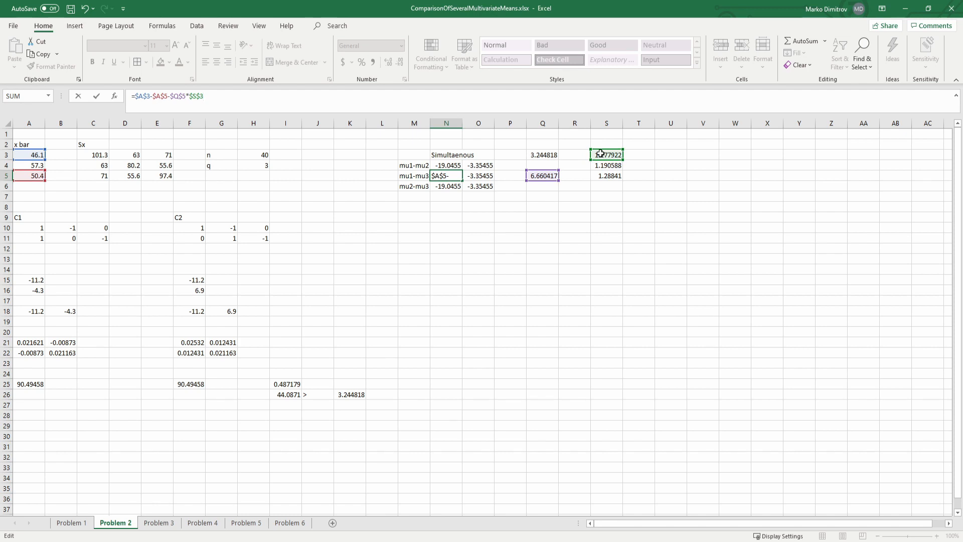
left_click_drag(601, 153, 600, 163)
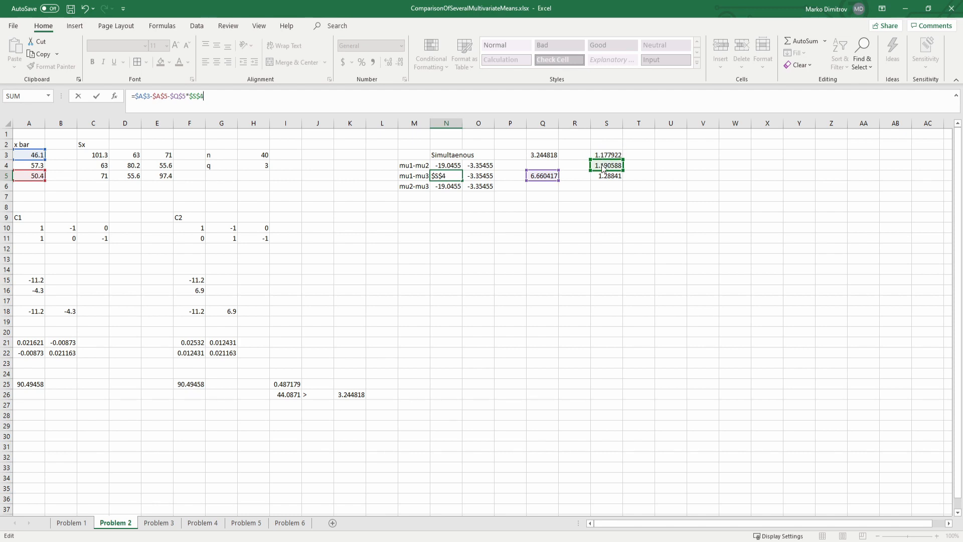
key("Return")
Repoint the mu2-mu3 lower limit in N6 to its own means and standard error, as =$A$4-$A$5-$Q$5*$S$5
left_click(248, 101)
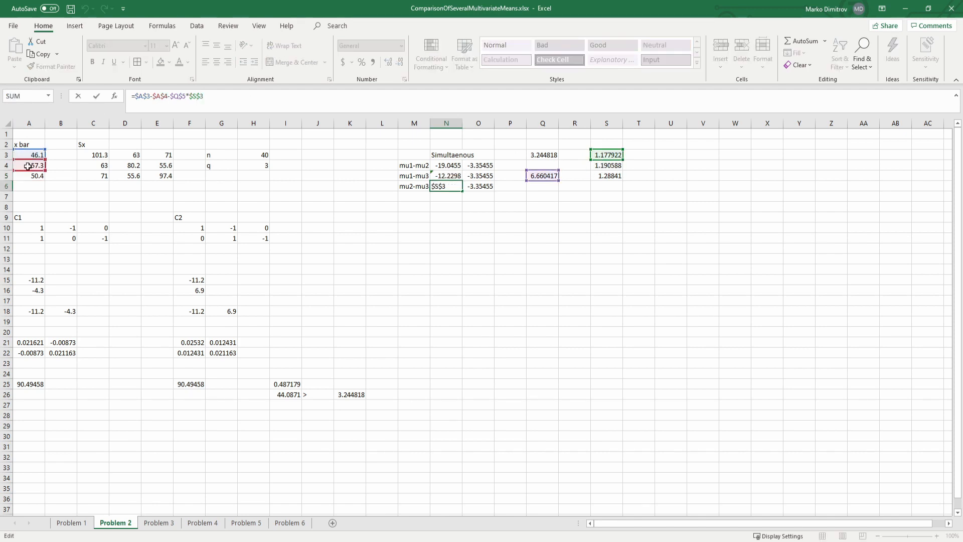
mouse_move(30, 171)
left_mouse_down()
mouse_move(29, 181)
mouse_move(29, 170)
left_mouse_up()
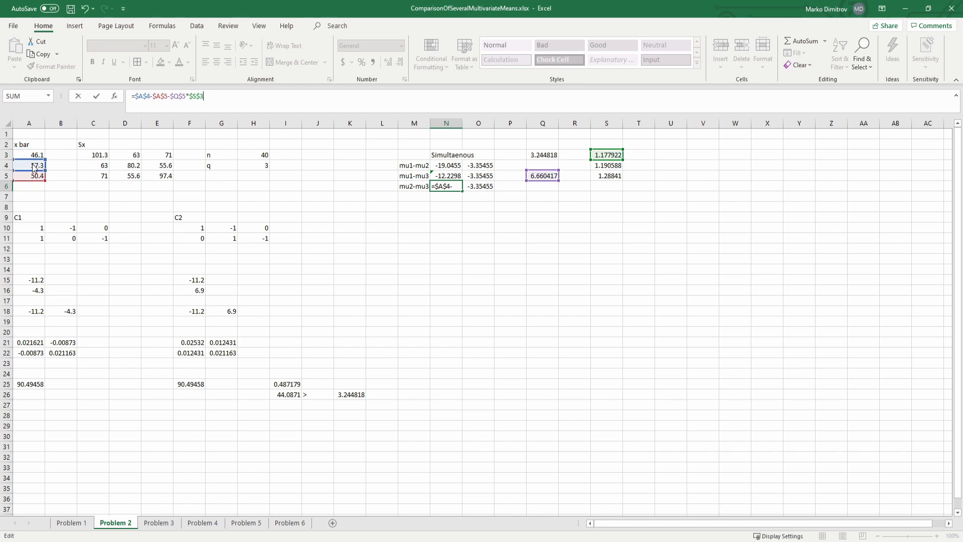
left_click_drag(608, 150, 607, 171)
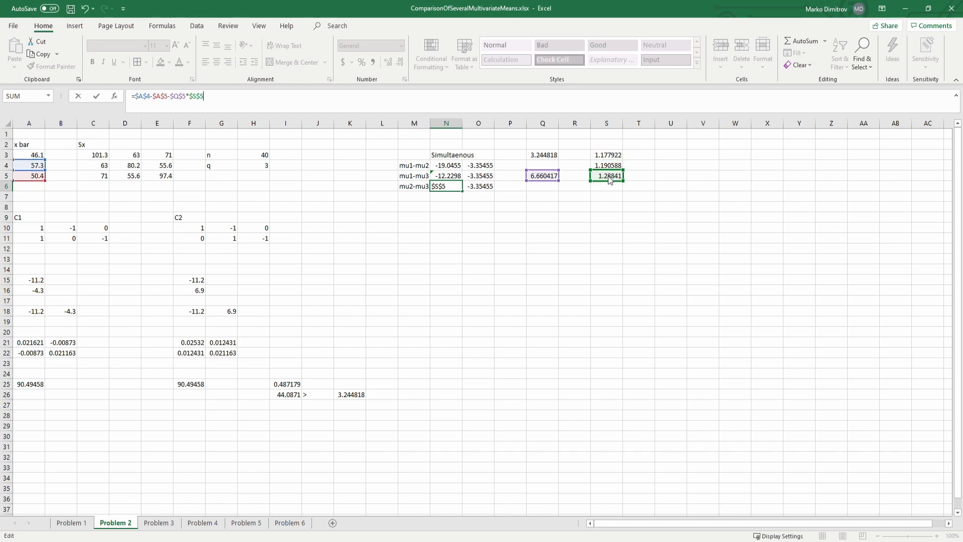
key("Return")
Fill the lower-limit formulas in N5:N6 across into O5:O6
left_click(471, 172)
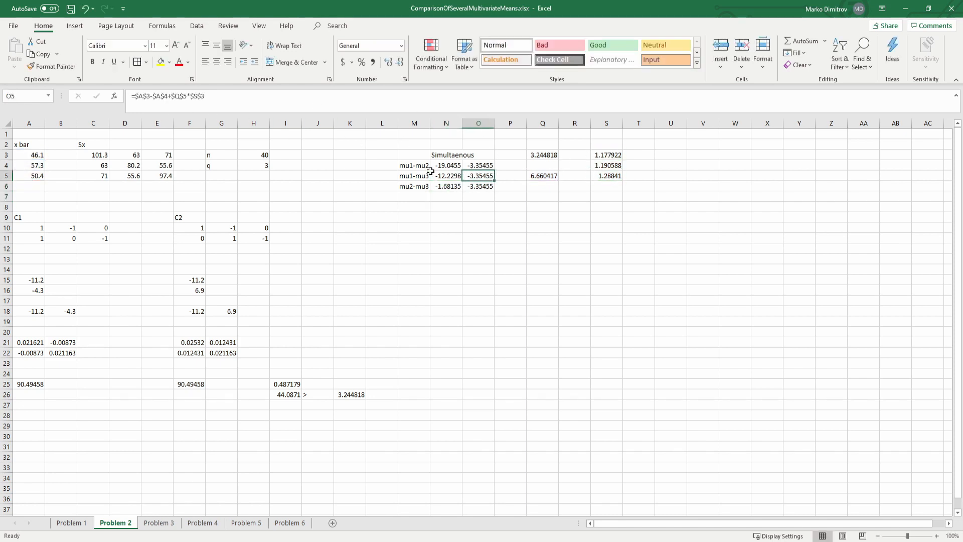
left_click_drag(430, 171, 494, 191)
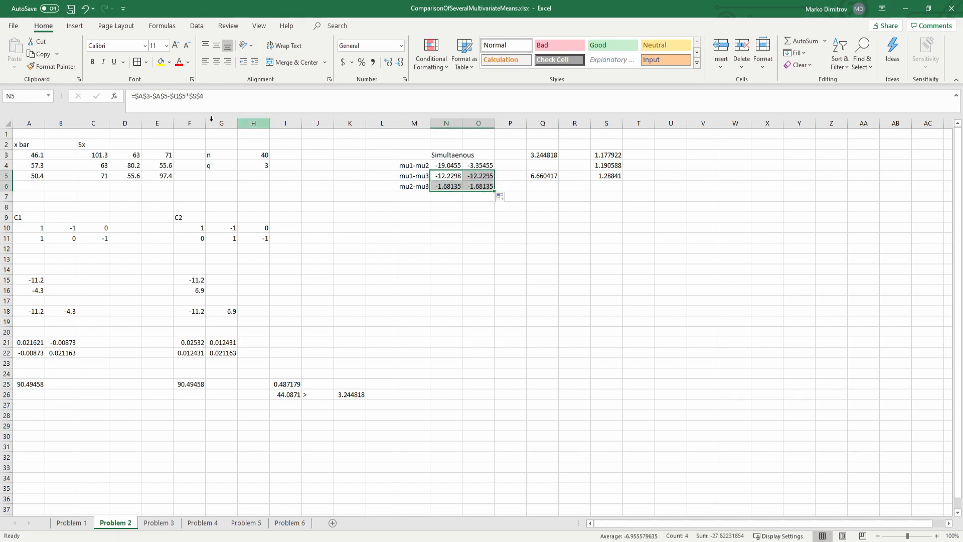
left_click(454, 177)
Change the sign before $Q$5 in O6 to plus, making the mu2-mu3 upper limit =$A$4-$A$5+$Q$5*$S$5
left_click(479, 186)
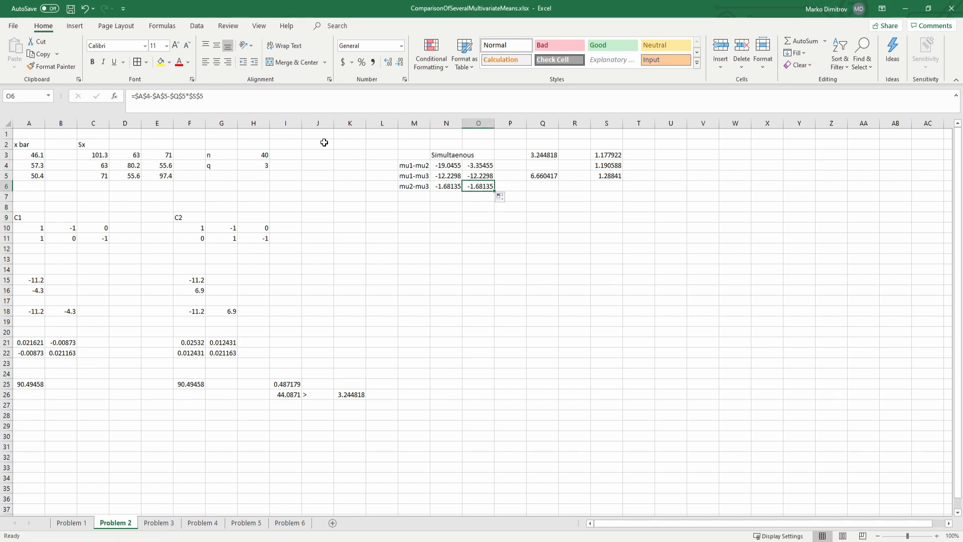
left_click(168, 96)
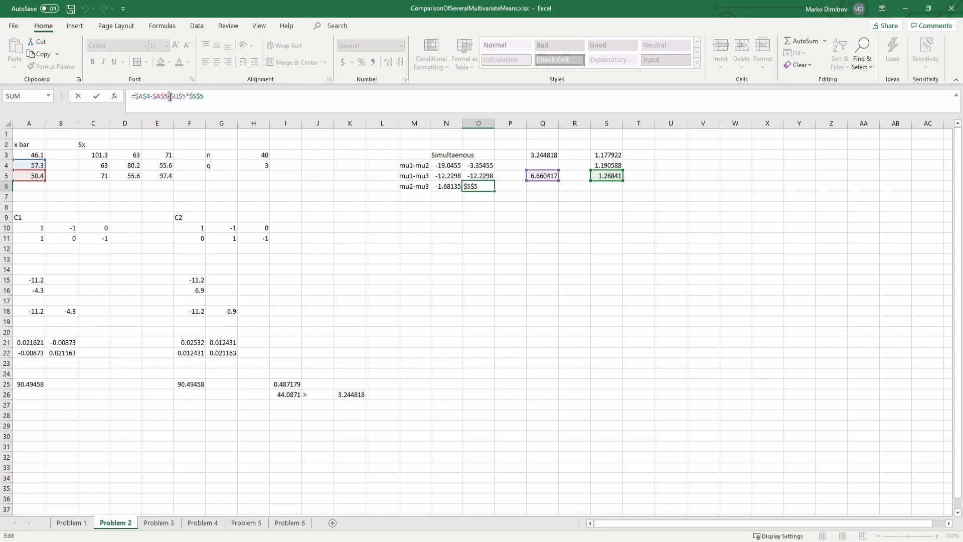
type("+")
key("Return")
Change the sign before $Q$5 in O5 to plus, making the mu1-mu3 upper limit =$A$3-$A$5+$Q$5*$S$4
left_click(491, 174)
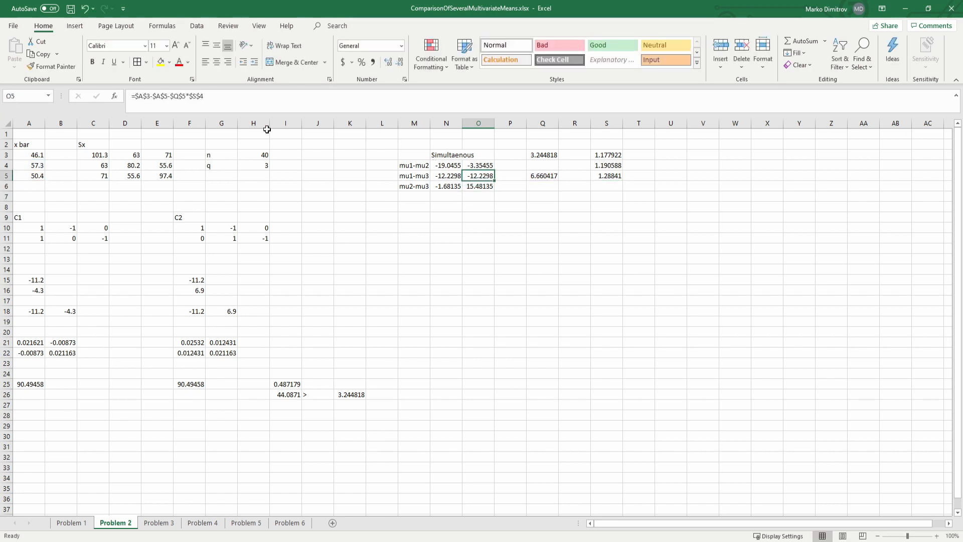
left_click(172, 96)
key("BackSpace")
type("+")
key("Return")
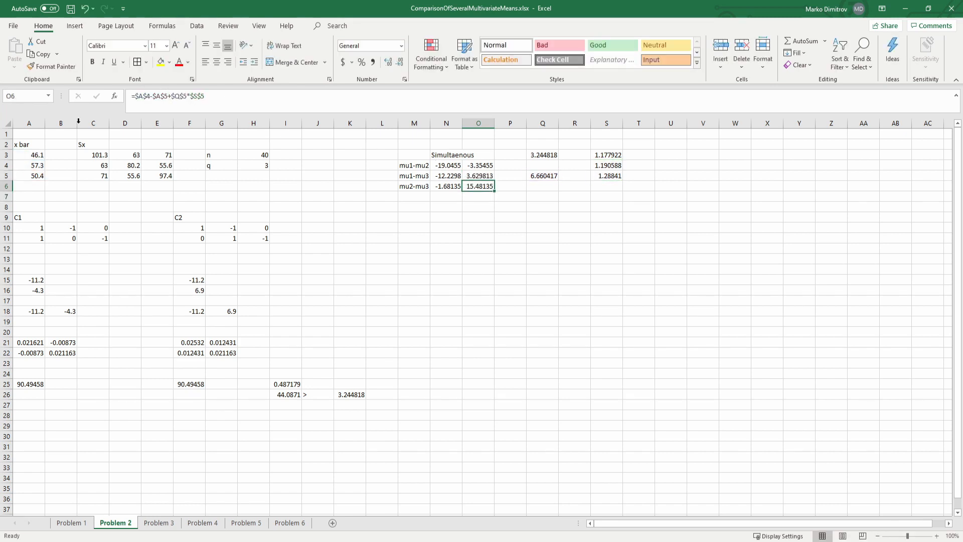
Review the mu1-mu2 interval in N4:O4 and the test statistic comparison with the critical value in row 26
key("alt+Tab")
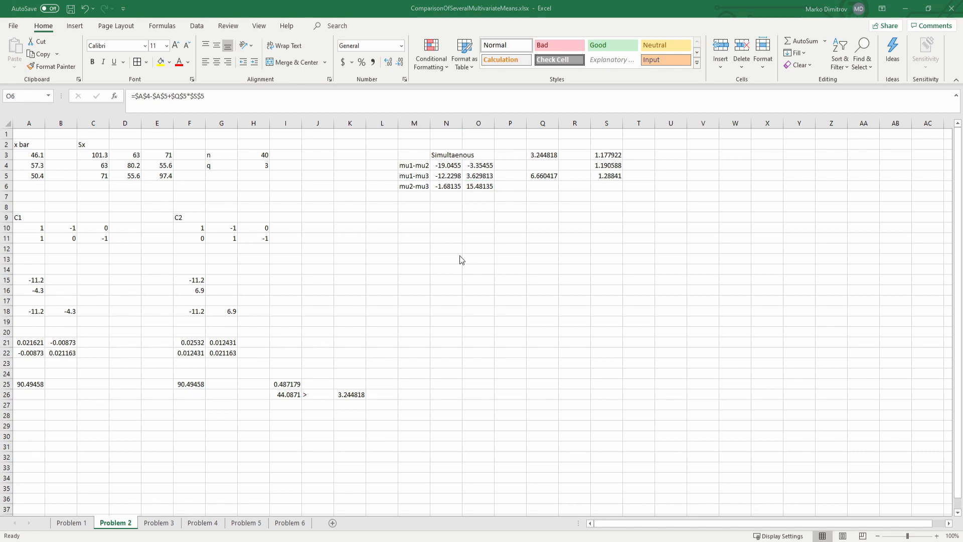
key("alt+Tab")
left_click_drag(451, 165, 485, 164)
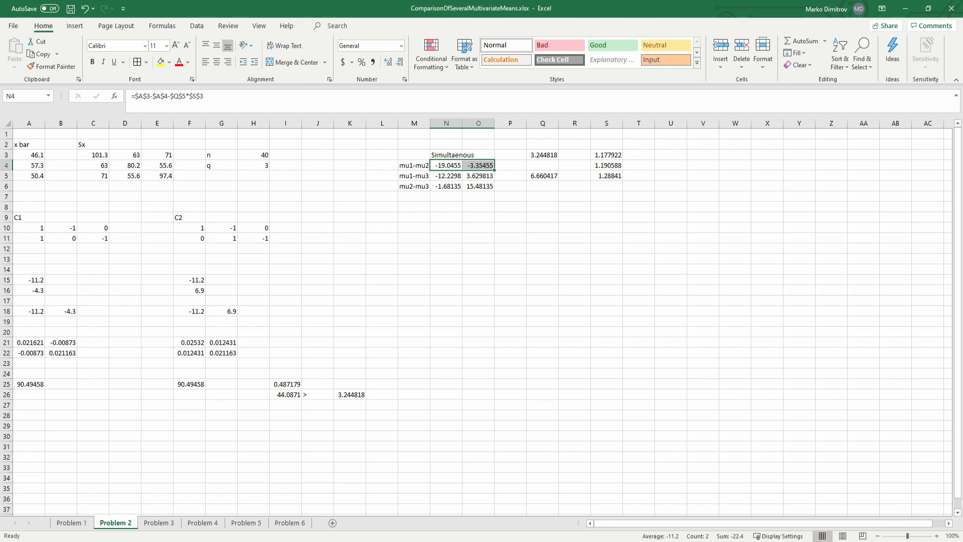
left_click_drag(286, 403, 350, 394)
left_click(409, 315)
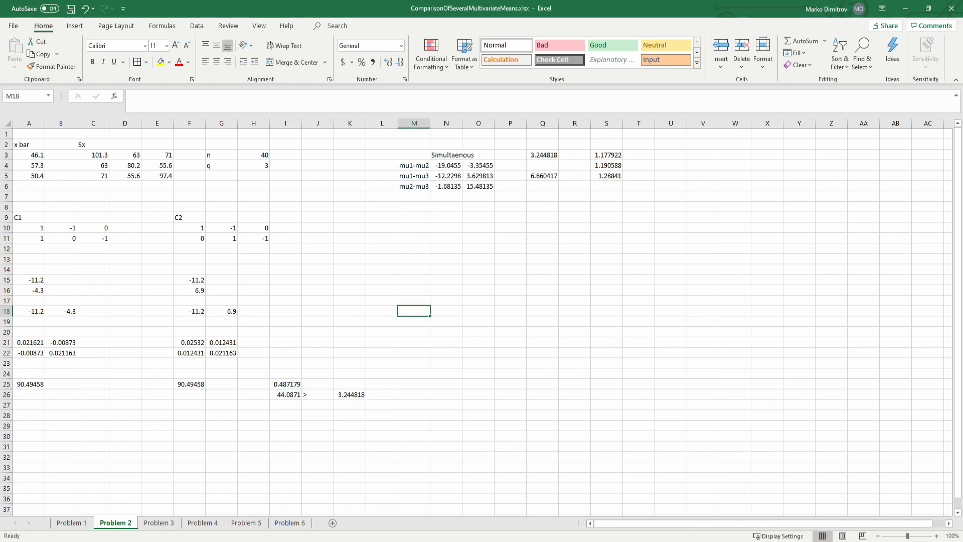
Save the workbook and open the Problem 3 sheet
left_click(318, 238)
key("ctrl+s")
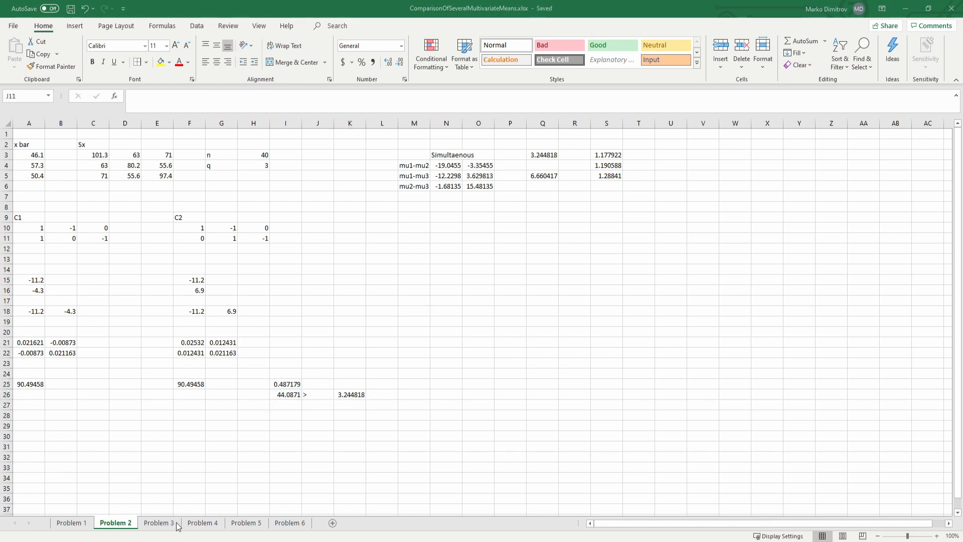
left_click(163, 523)
left_click(195, 284)
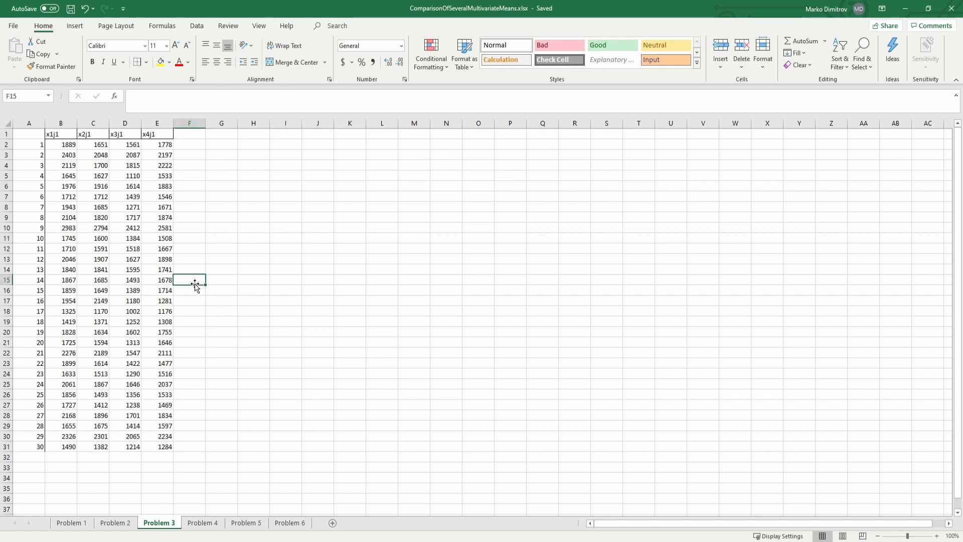
Examine the four measurement columns x1j1 to x4j1 on the Problem 3 sheet
left_click(64, 124)
left_click(93, 123)
left_click(125, 123)
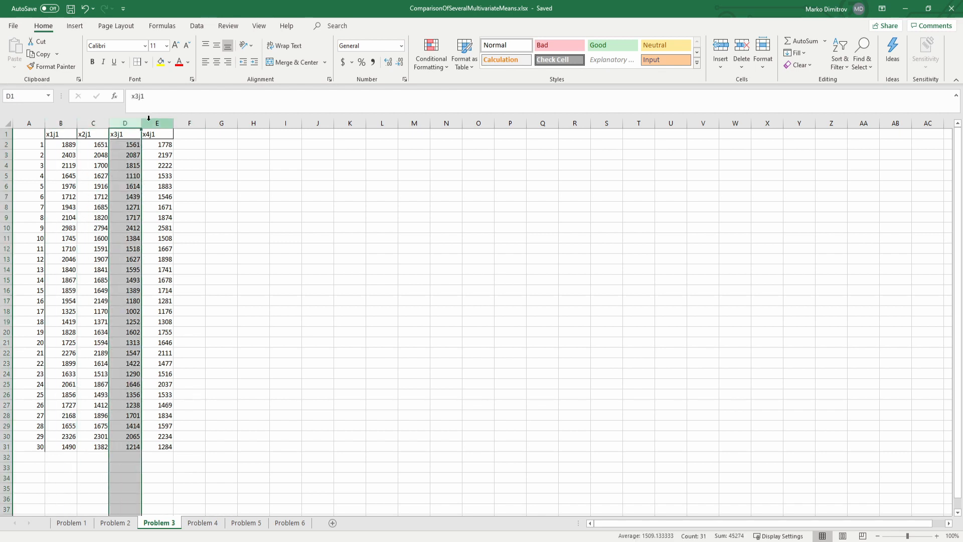
left_click(157, 123)
left_click(74, 146)
key("alt+Tab")
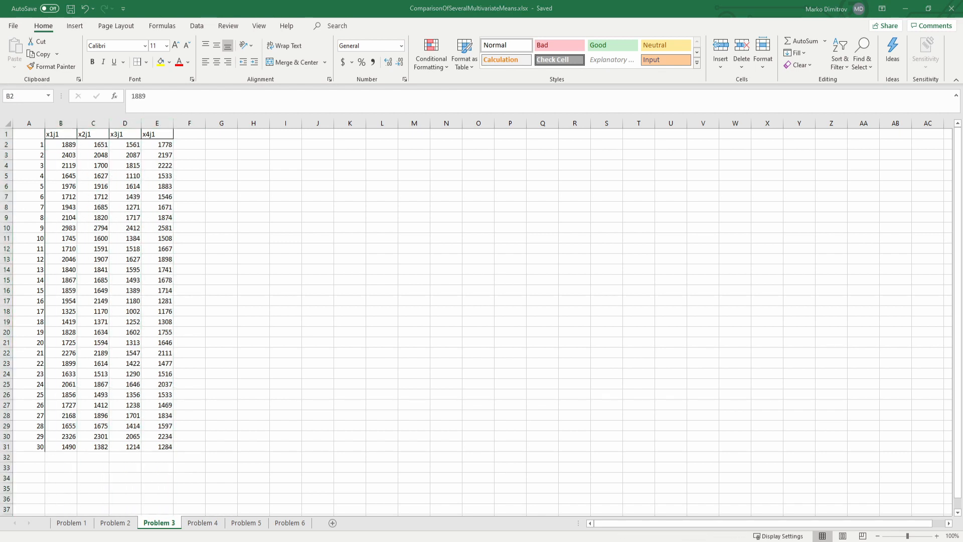
key("alt+Tab")
left_click(129, 249)
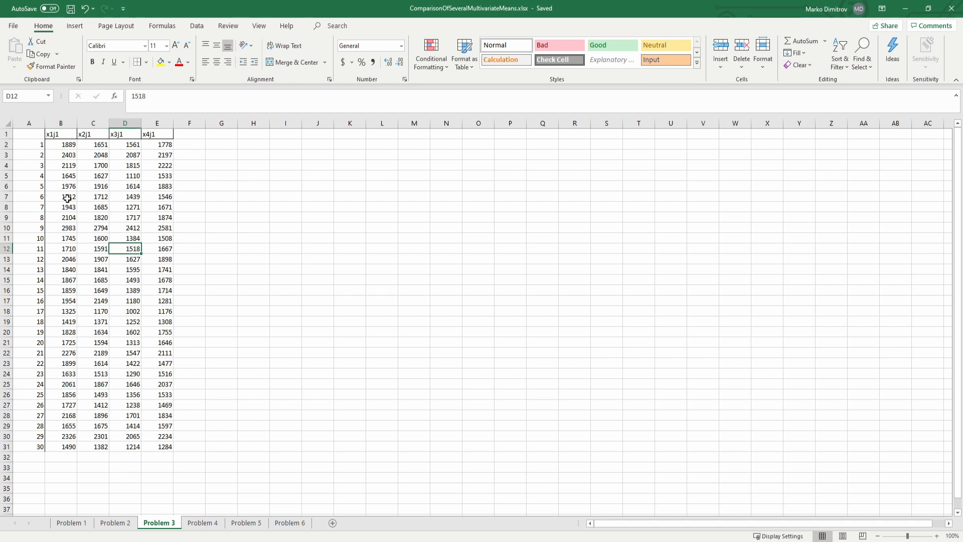
left_click(61, 122)
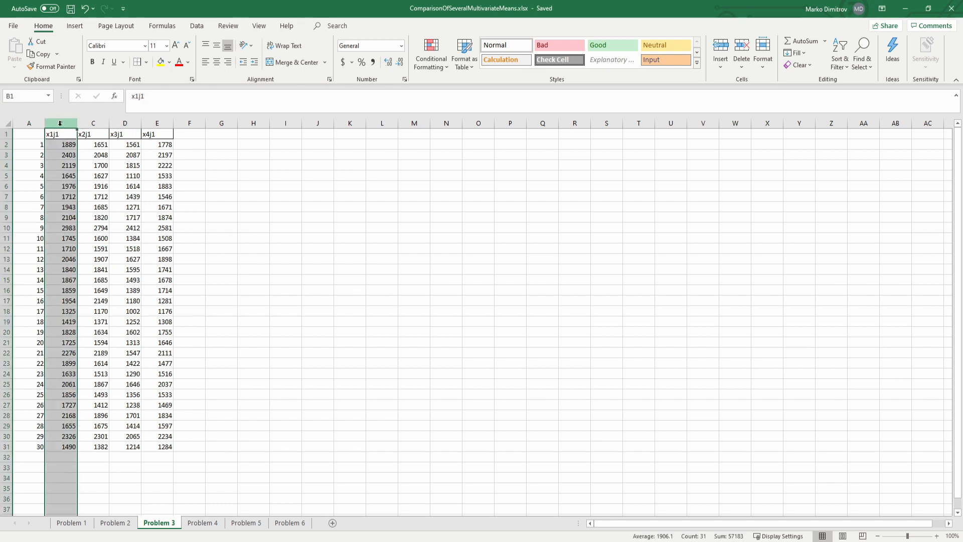
left_click(93, 123)
left_click(132, 124)
left_click(154, 123)
left_click(107, 187)
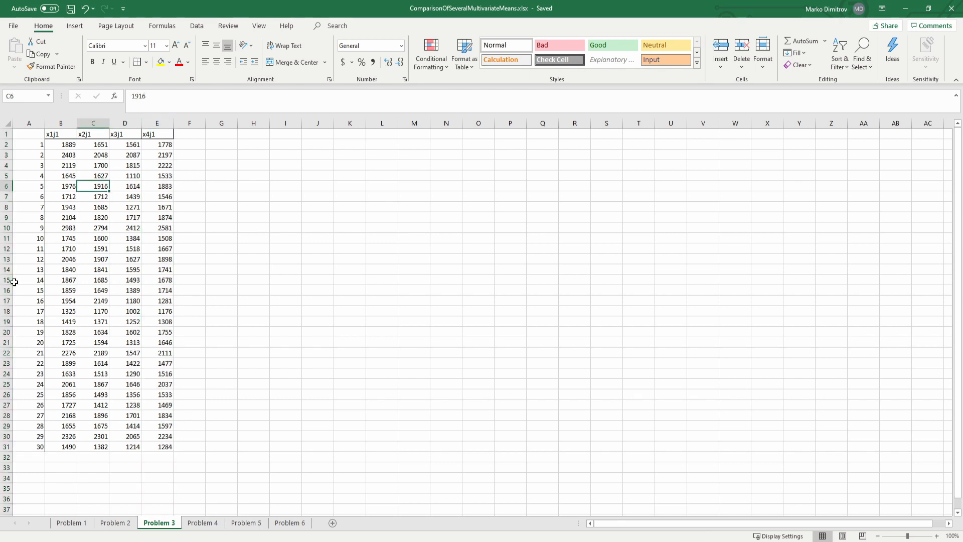
Enter q as 4 in G2:H2 and n as 30 in G3:H3, and save the workbook
left_click(228, 188)
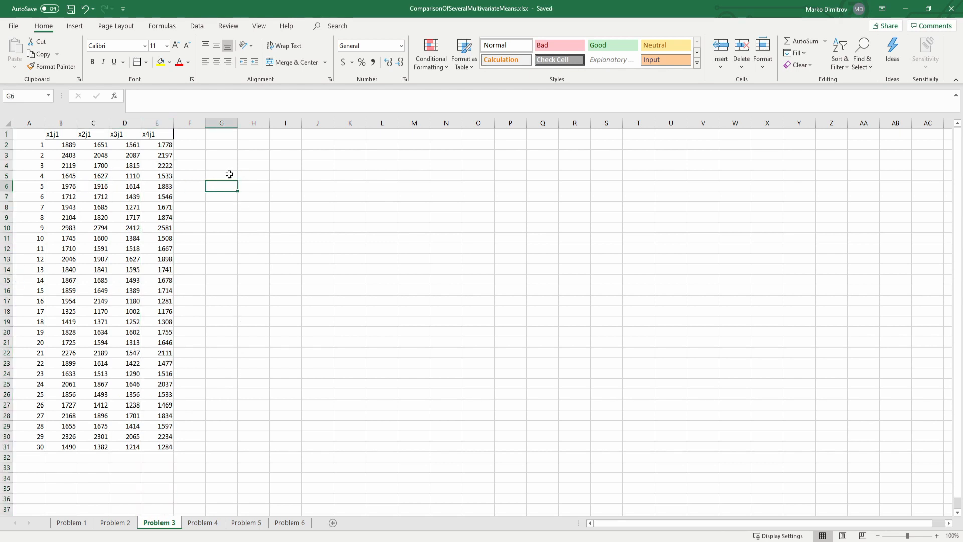
double_click(221, 144)
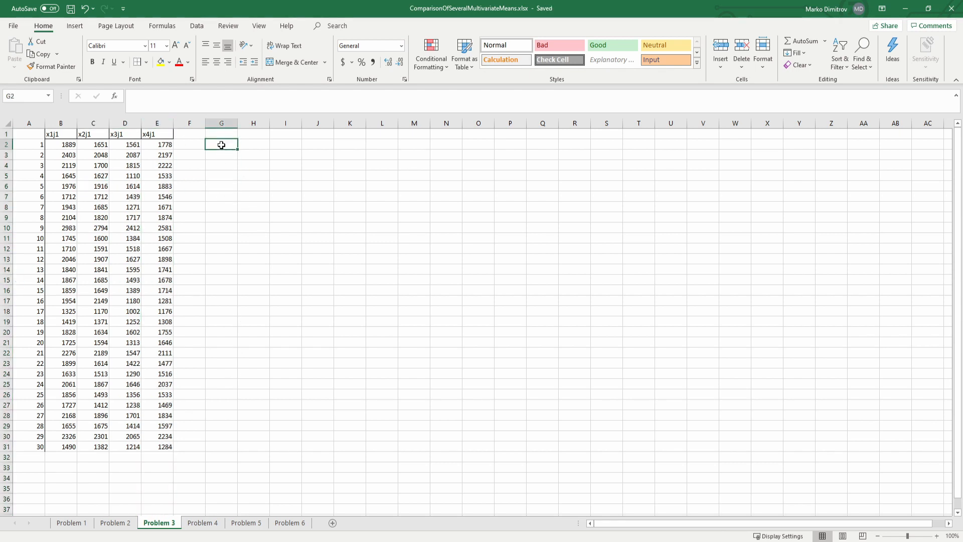
type("q")
key("Tab")
type("4")
key("Return")
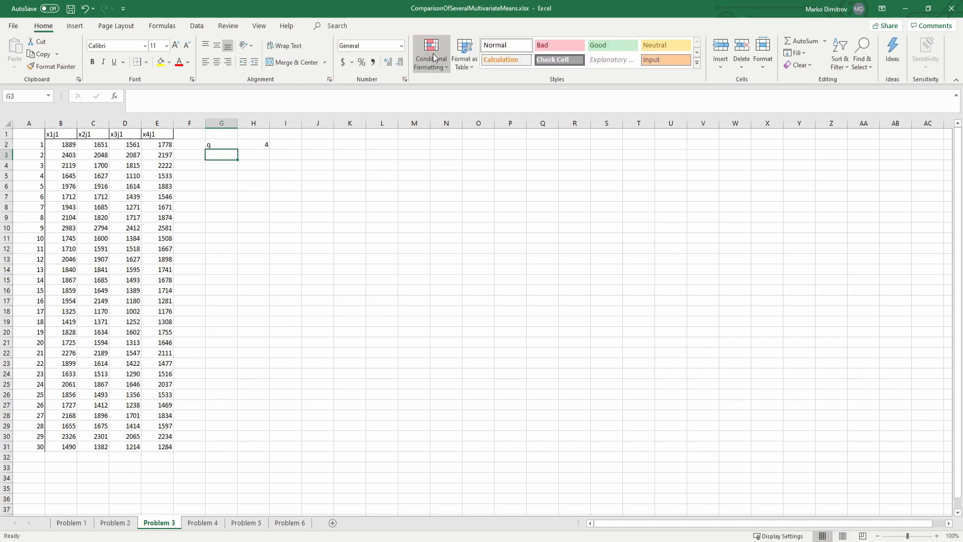
type("n")
key("Tab")
type("30")
key("Return")
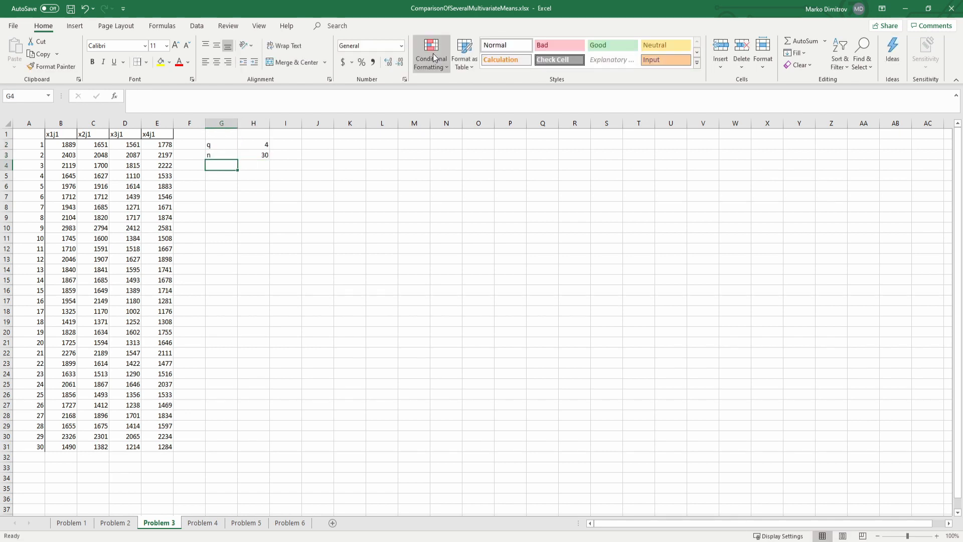
key("ctrl+s")
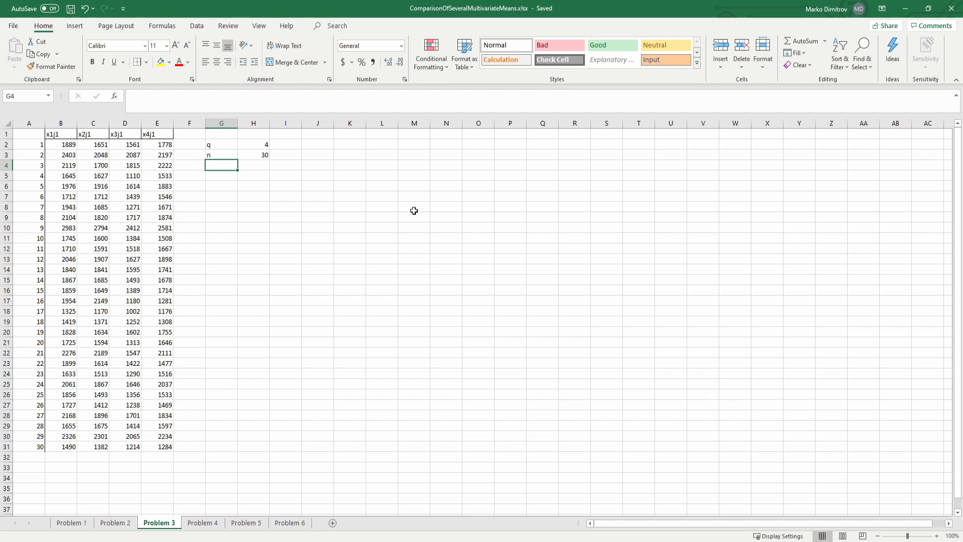
Compute the mean of the x1j1 column in B33 with =AVERAGE(B2:B31)
left_click(84, 197)
left_click(80, 248)
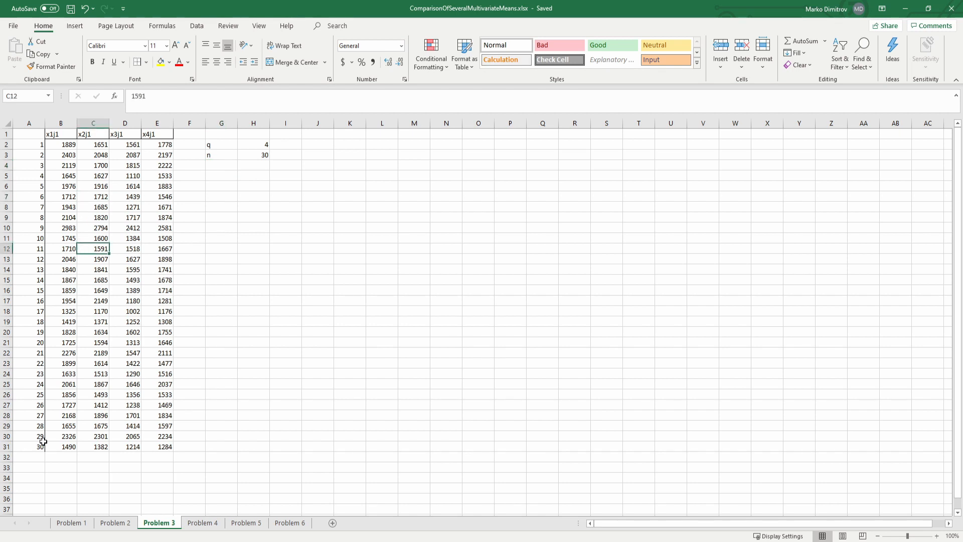
left_click(60, 467)
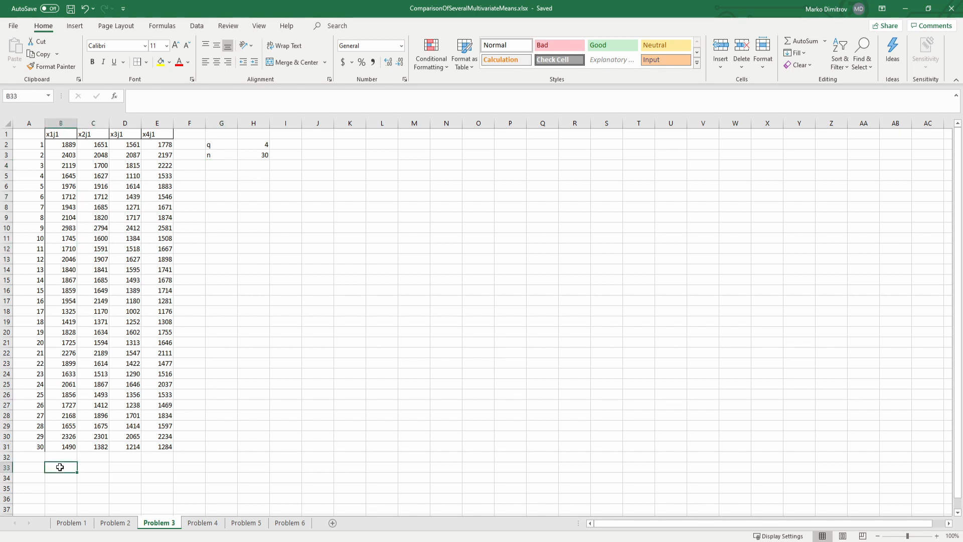
type("=ave")
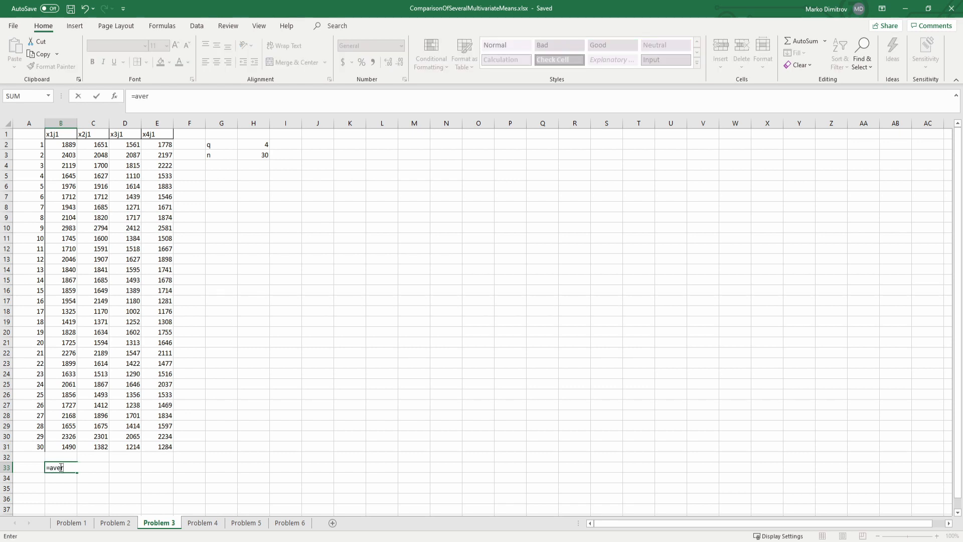
type("r")
key("Tab")
left_click_drag(62, 446, 62, 145)
key("Return")
Fill the average formula from B33 across to E33 and label the row "x bar '" in A33
left_click(63, 467)
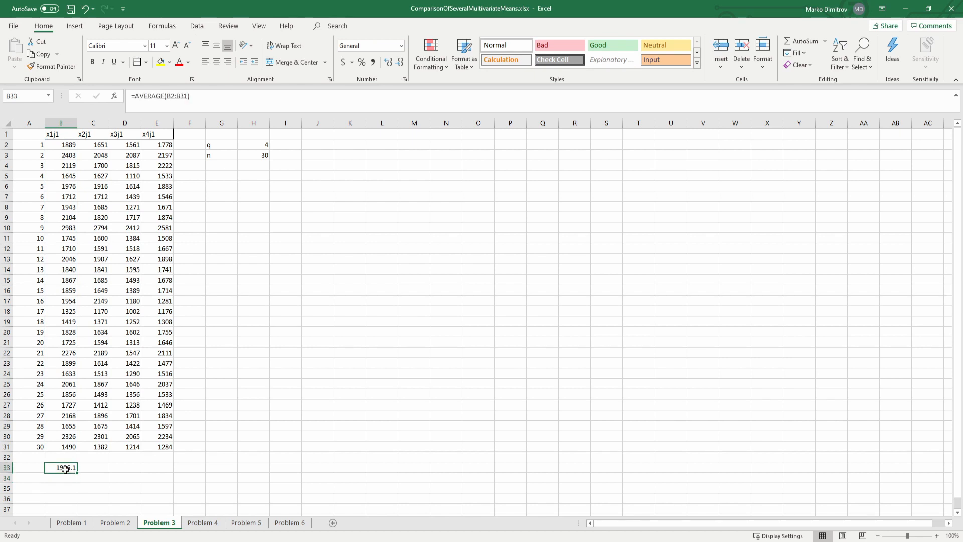
left_click_drag(77, 472, 155, 476)
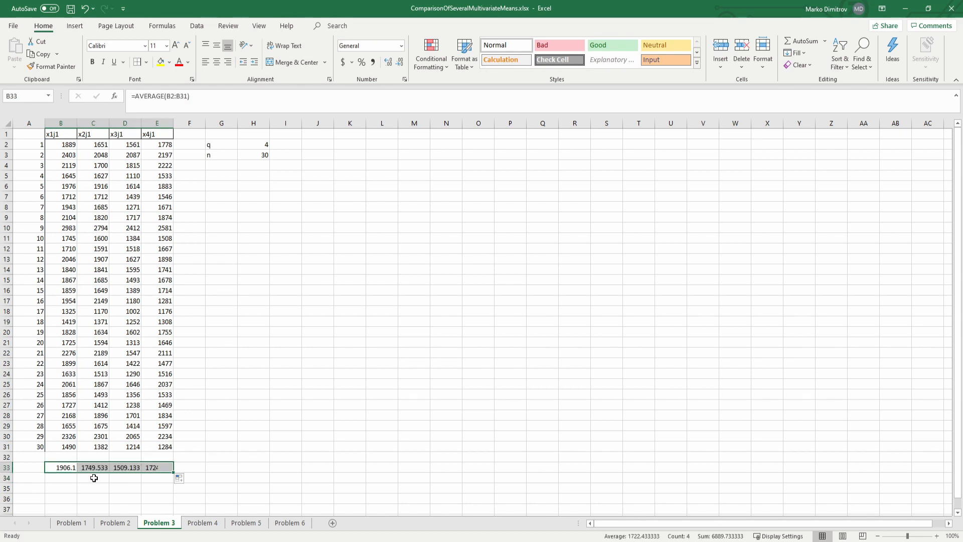
key("ctrl+s")
left_click(31, 467)
type("x bar '")
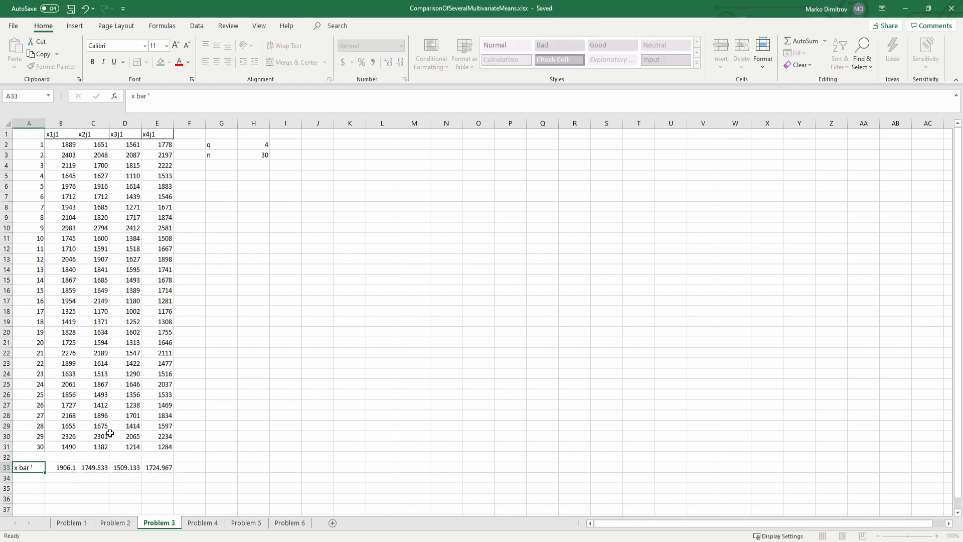
Number the observations from 1 to 30 in J2:J31 as a filled series
key("Return")
left_click(312, 145)
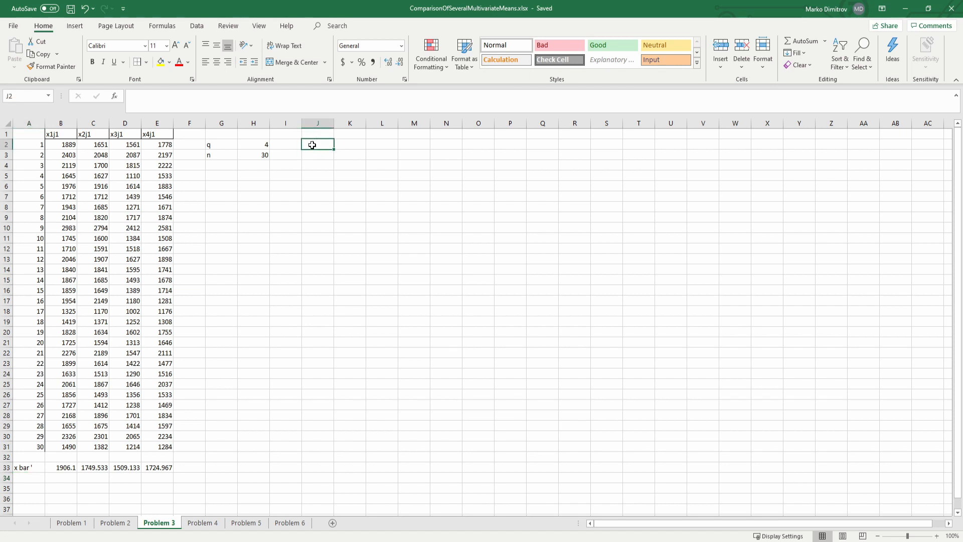
type("1")
key("Return")
type("2")
key("Return")
left_click_drag(313, 145, 328, 448)
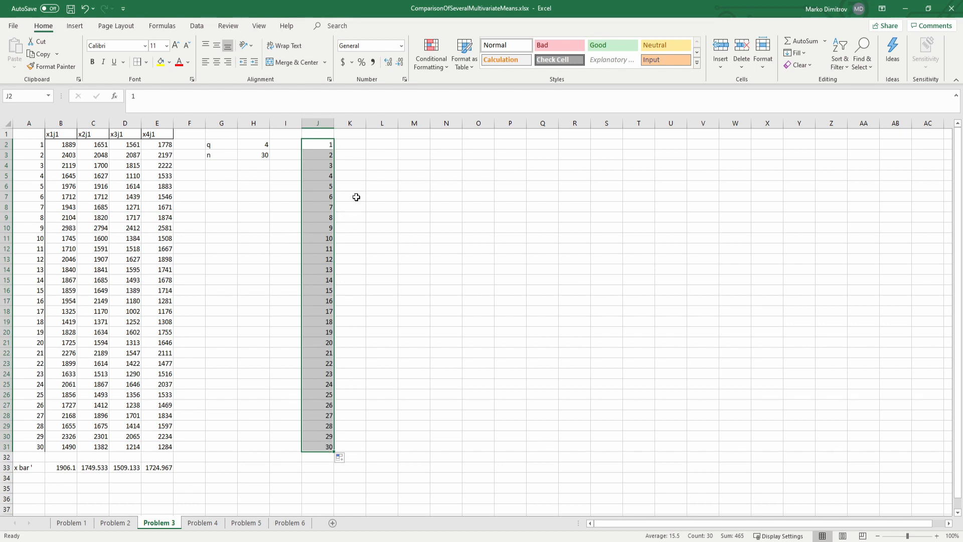
Compute the deviations from the column means in K2:N31 with =B2:E31-B33:E33, and save the workbook
left_click(347, 147)
left_click_drag(347, 146, 448, 443)
type("=")
left_click_drag(60, 142, 169, 446)
type("-")
left_click_drag(68, 467, 159, 467)
key("Return")
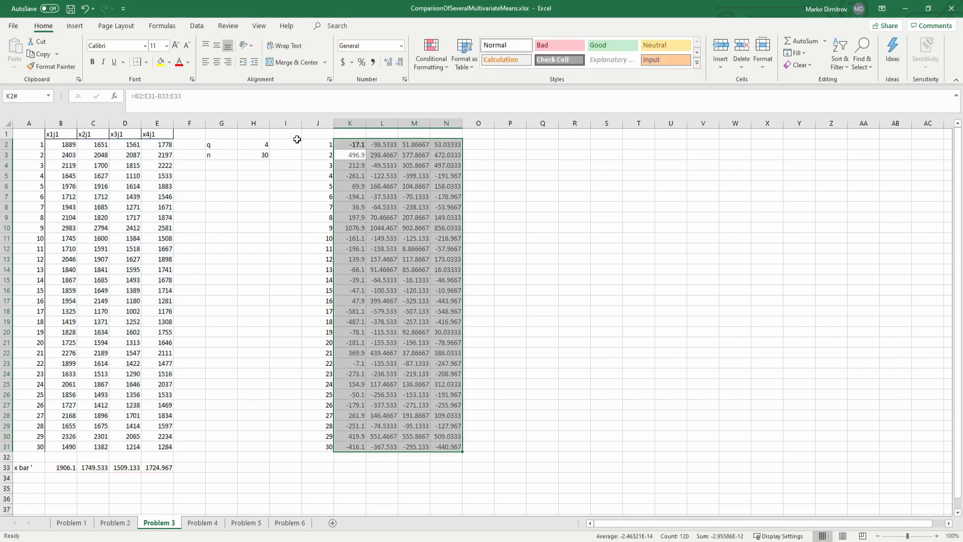
left_click(415, 220)
key("ctrl+s")
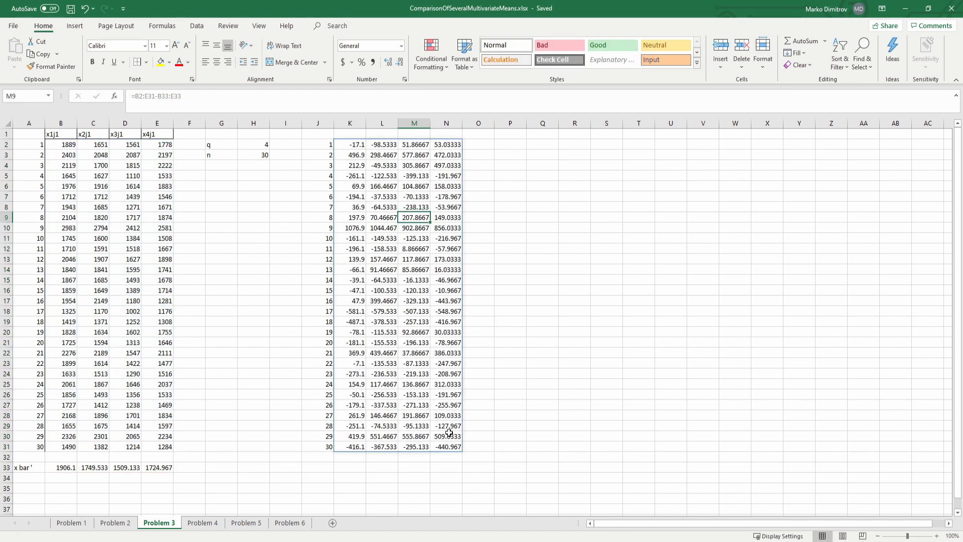
left_click(447, 434)
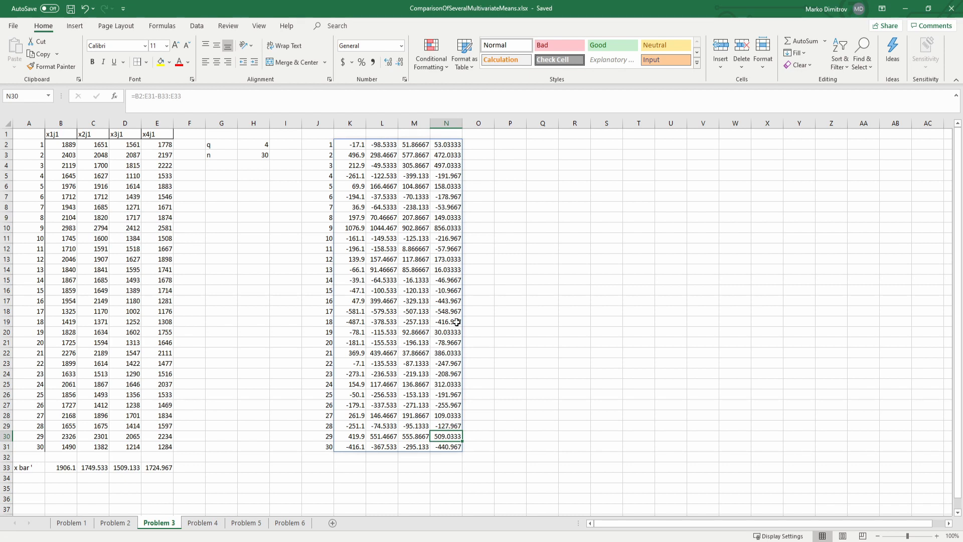
Compute the covariance matrix in Q2:T5 with the array formula =MMULT(TRANSPOSE(K2:N31),K2:N31)/(30-1), and save the workbook
left_click(508, 238)
left_click(529, 143)
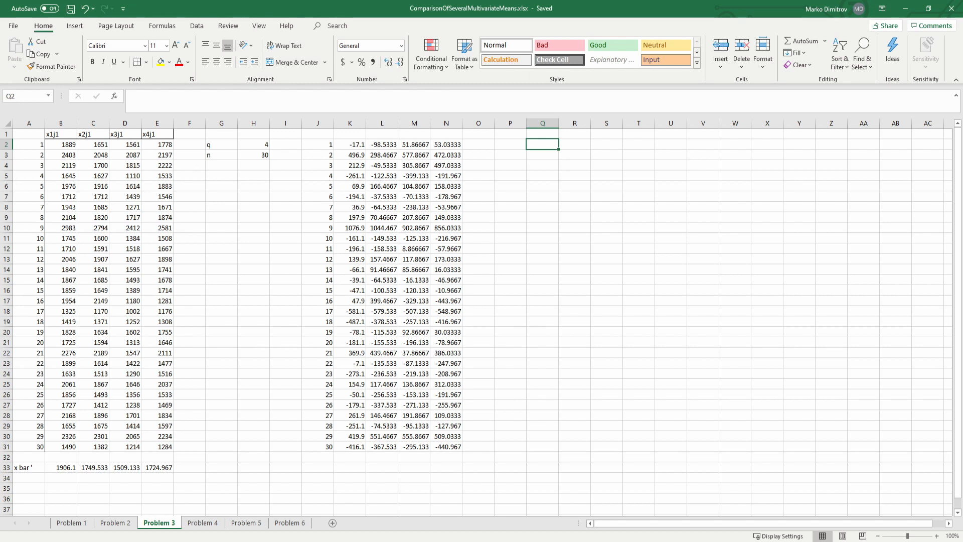
left_click(523, 165)
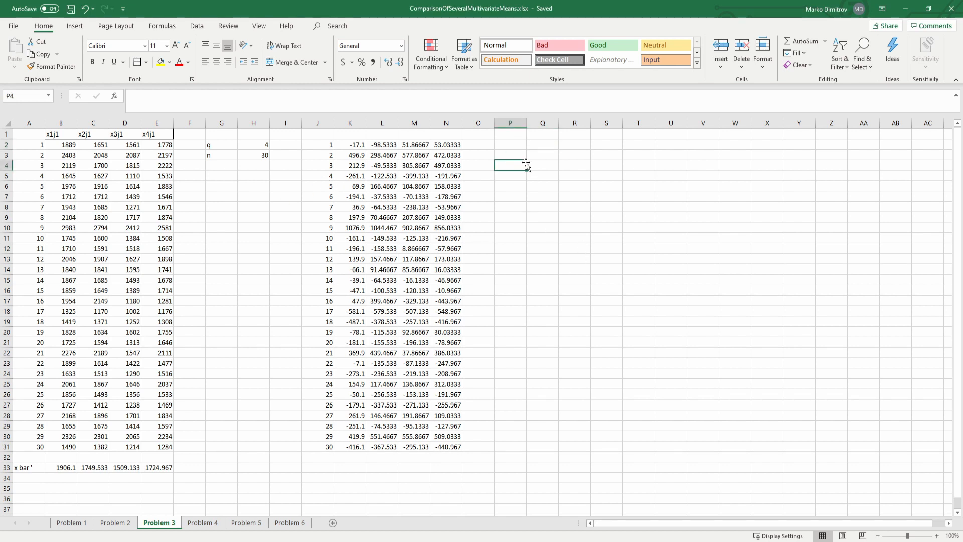
left_click(532, 152)
left_click(539, 142)
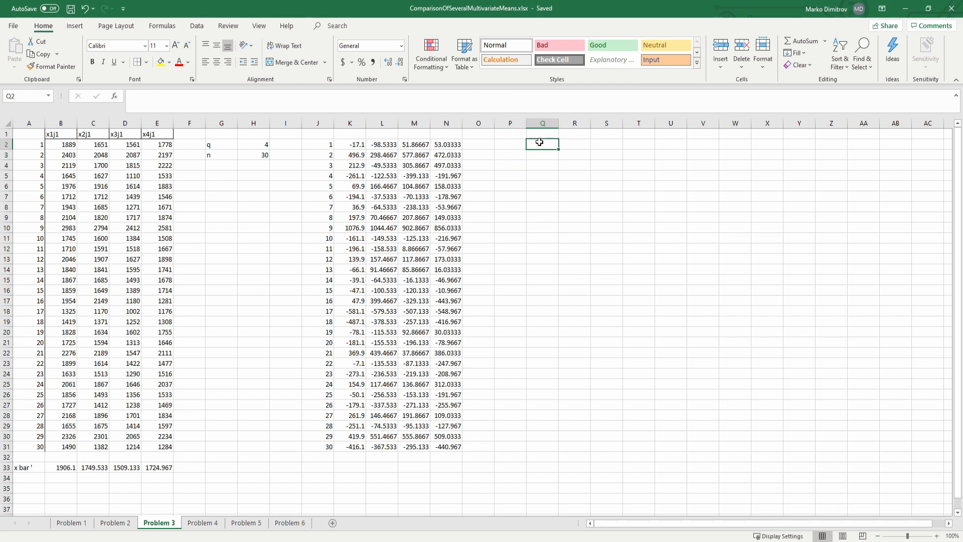
mouse_move(539, 142)
left_mouse_down()
mouse_move(531, 180)
mouse_move(554, 179)
left_mouse_up()
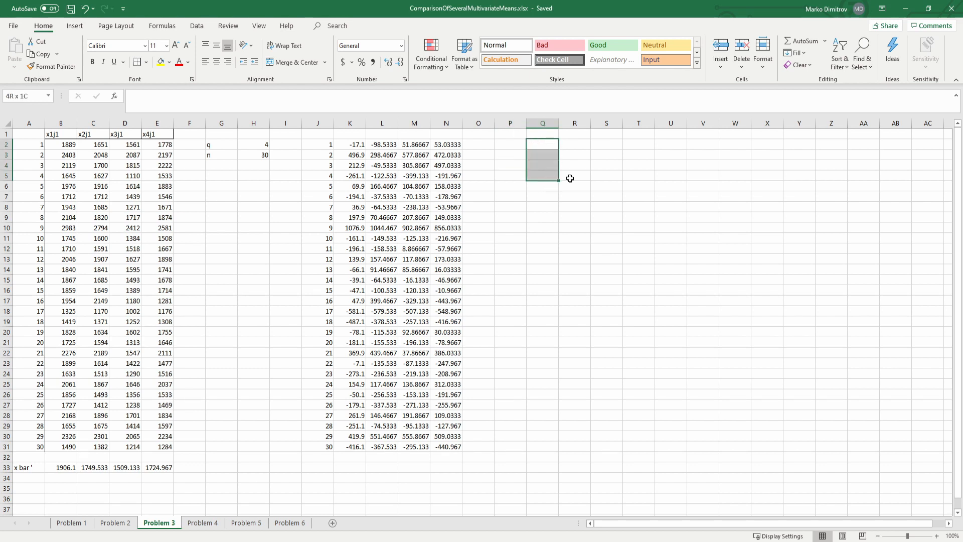
left_click_drag(617, 175, 625, 174)
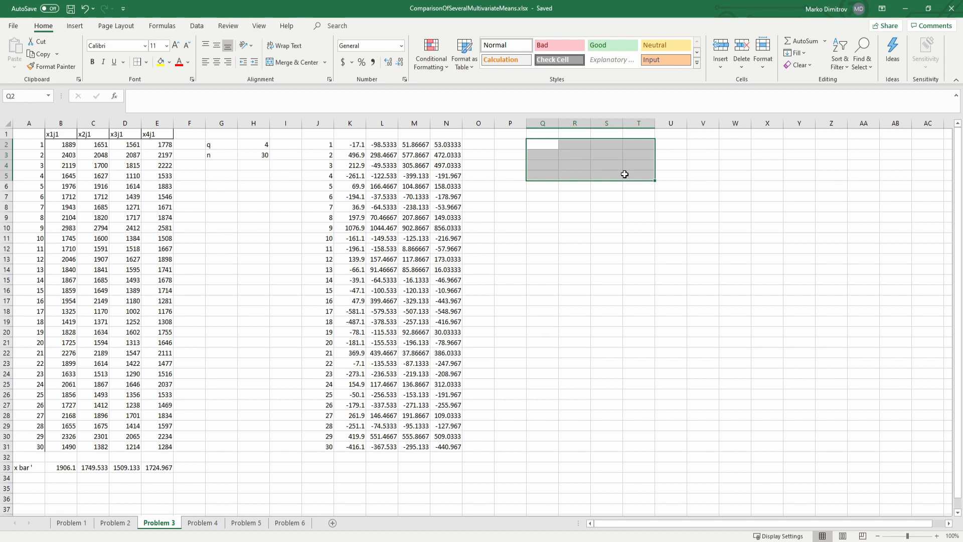
type("=MMULT(")
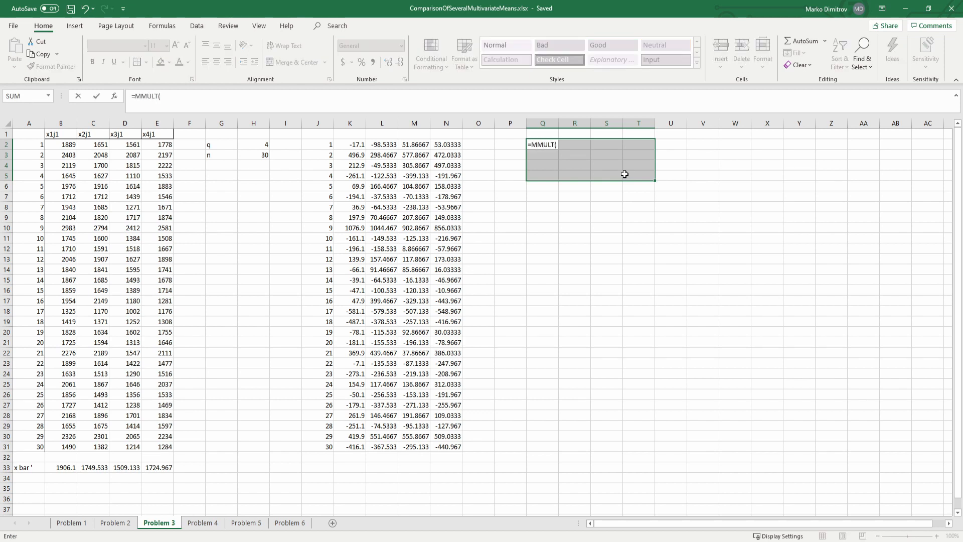
type("TRANSPOSE(")
left_click_drag(356, 142, 448, 442)
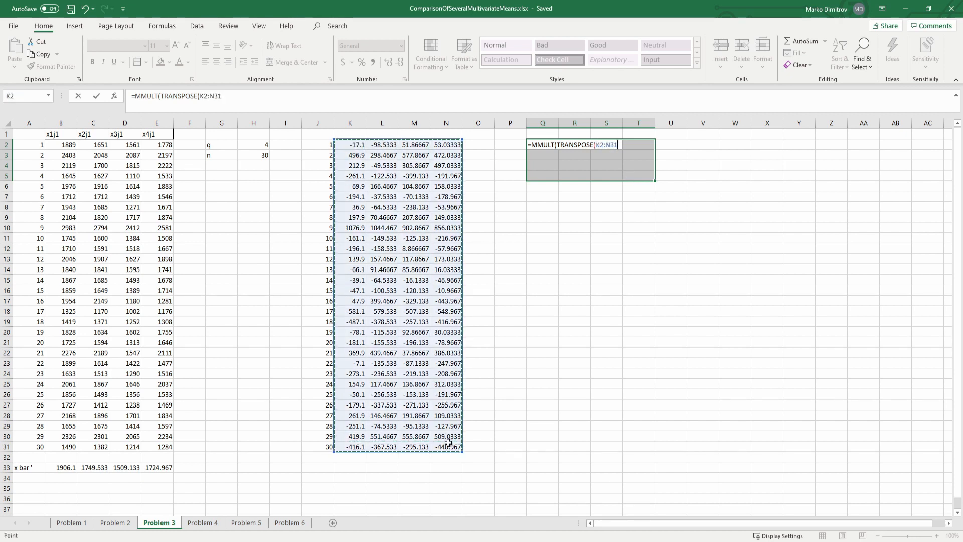
type("),")
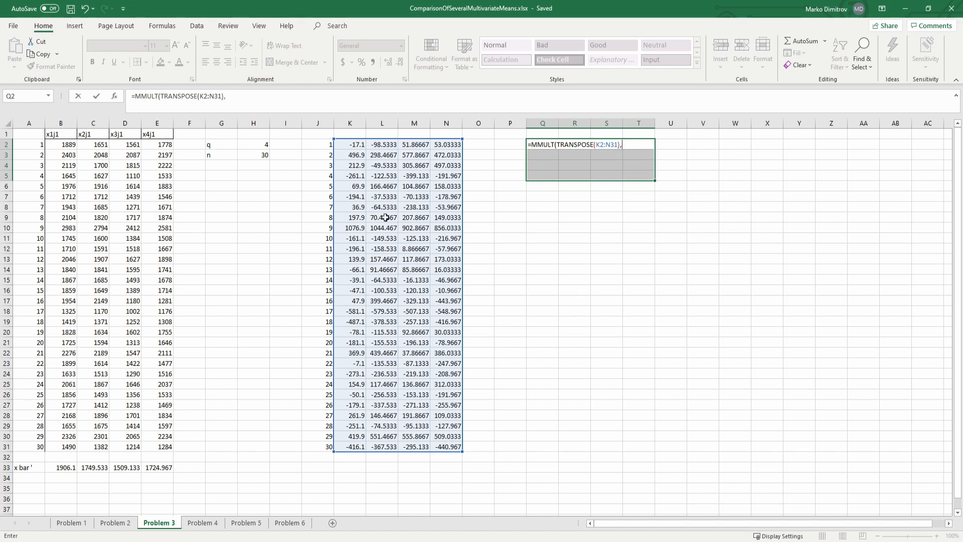
left_click_drag(350, 146, 448, 448)
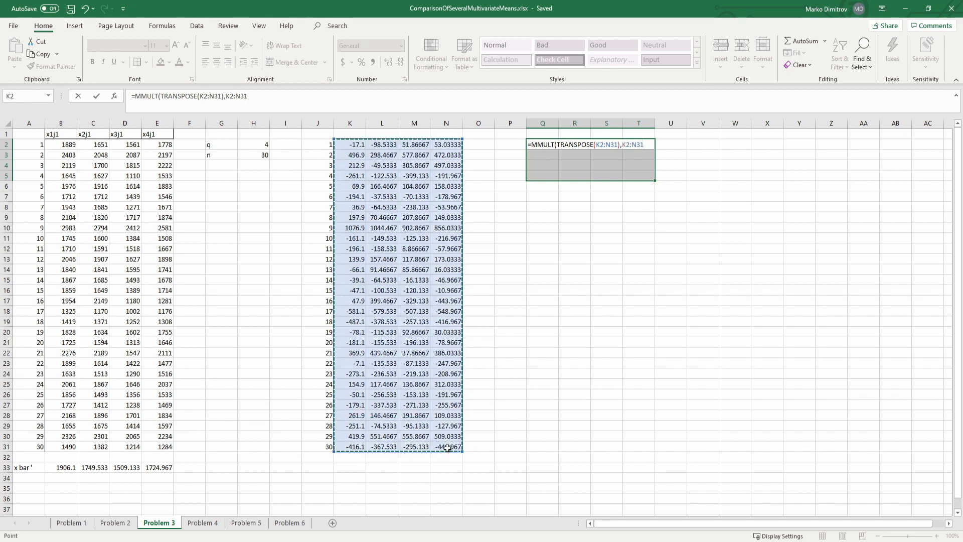
type(")/(30-1")
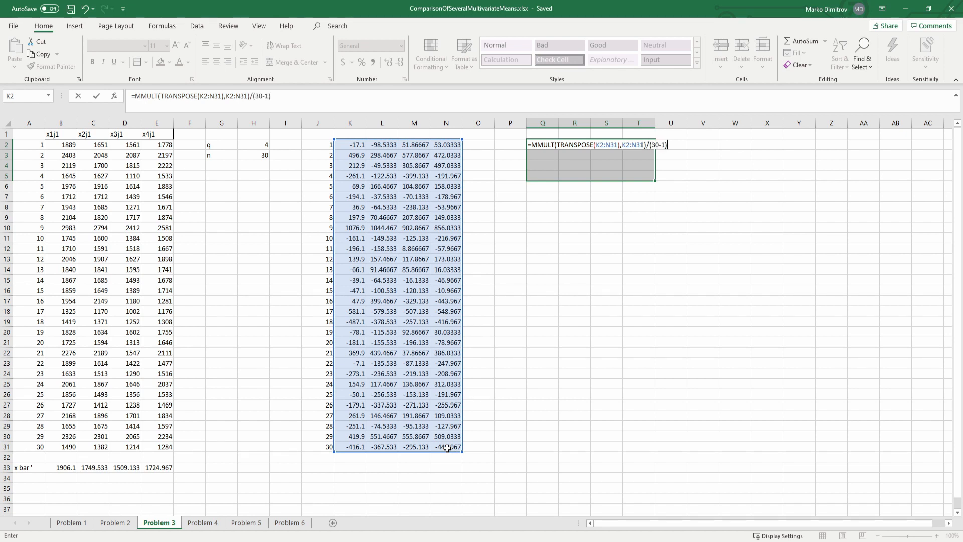
key("ctrl+shift+Return")
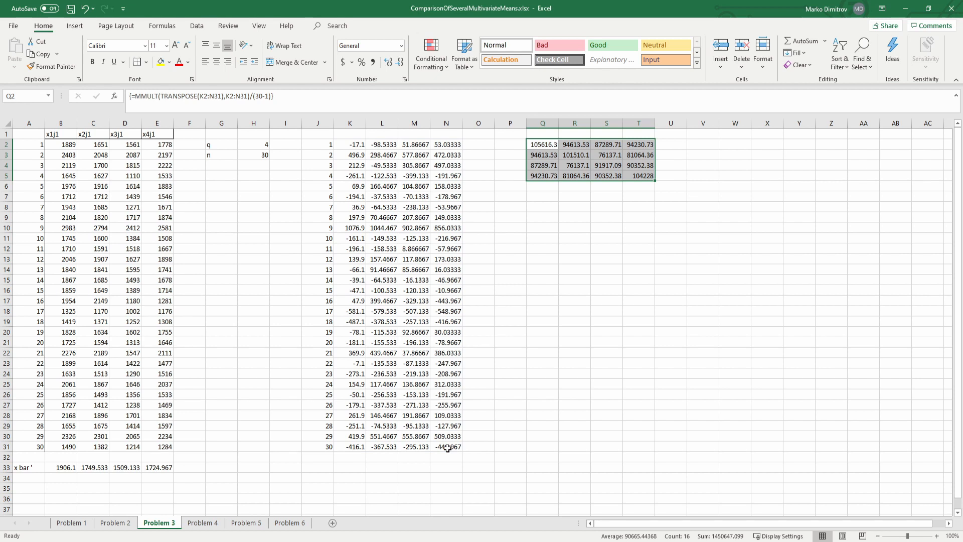
left_click(606, 228)
key("ctrl+s")
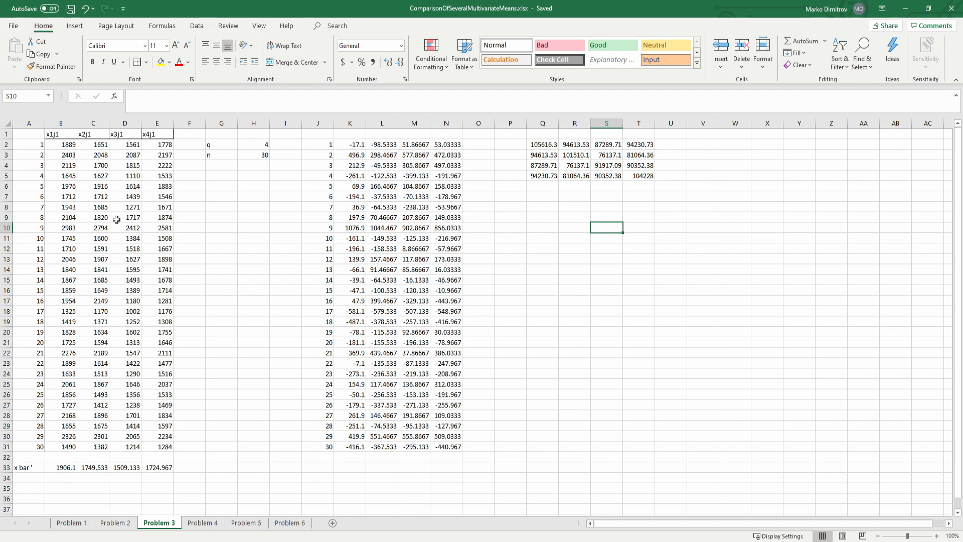
Start the contrast matrix by entering 1, 0, 0 in Q8:Q10 and labelling it "C" in Q7
left_click(549, 211)
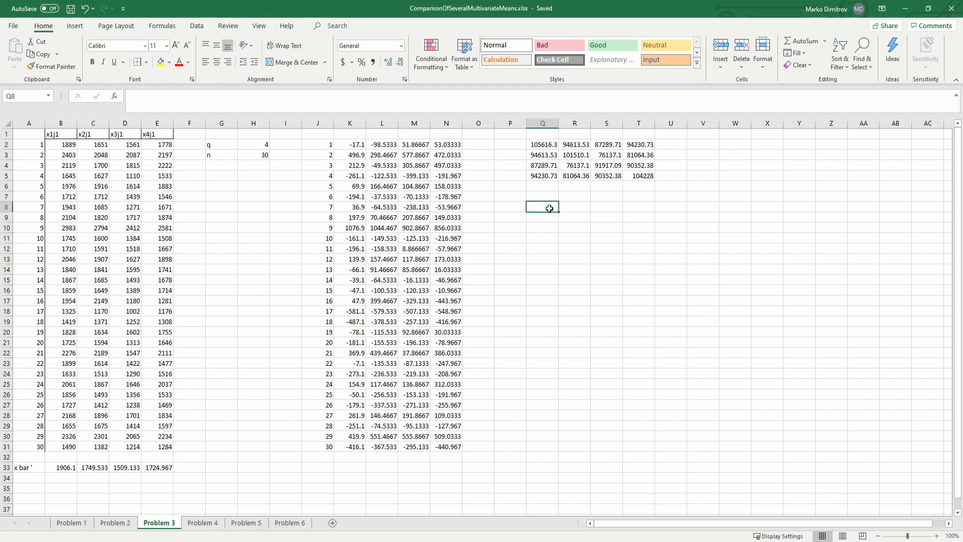
type("1")
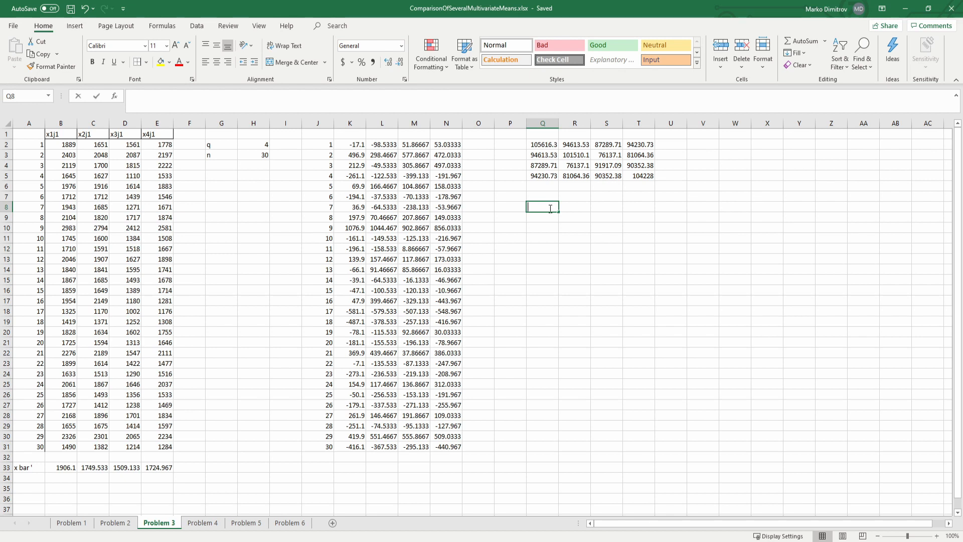
key("Return")
type("0")
key("Return")
type("0")
key("Return")
key("Up")
key("Up")
key("Up")
key("Up")
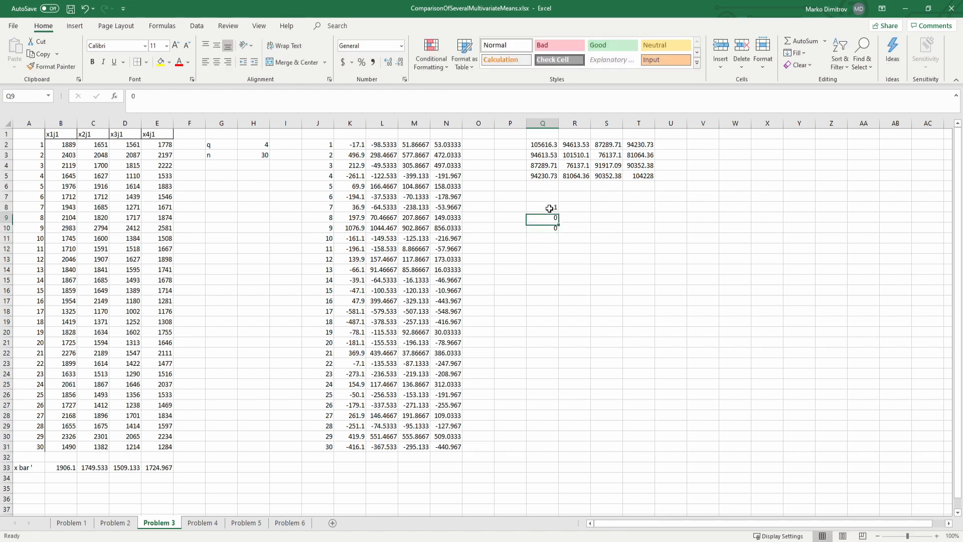
type("C")
key("Return")
Enter -1 in R8, 1 in R9, -1 in S9 and zeros in R10:T10 of the C matrix
key("Right")
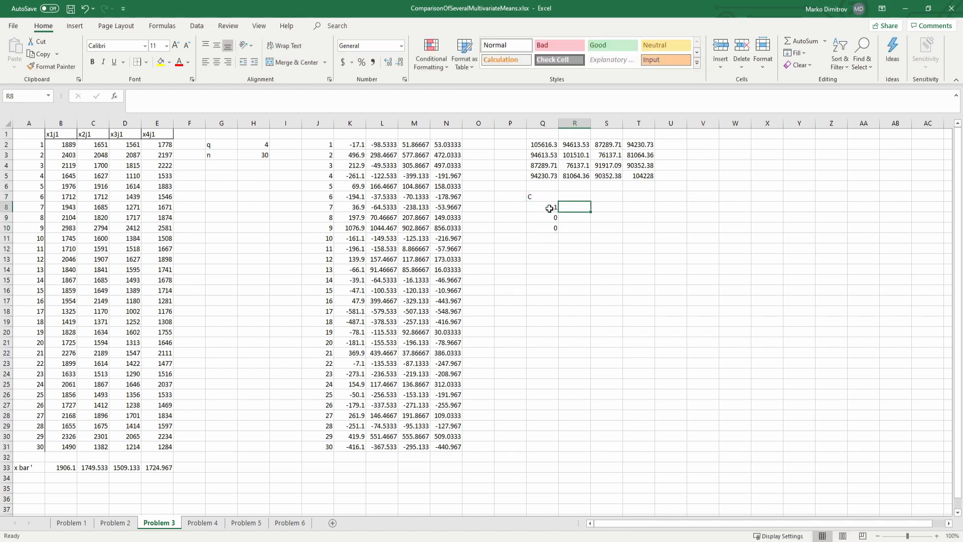
type("-1")
key("Return")
type("1")
key("Right")
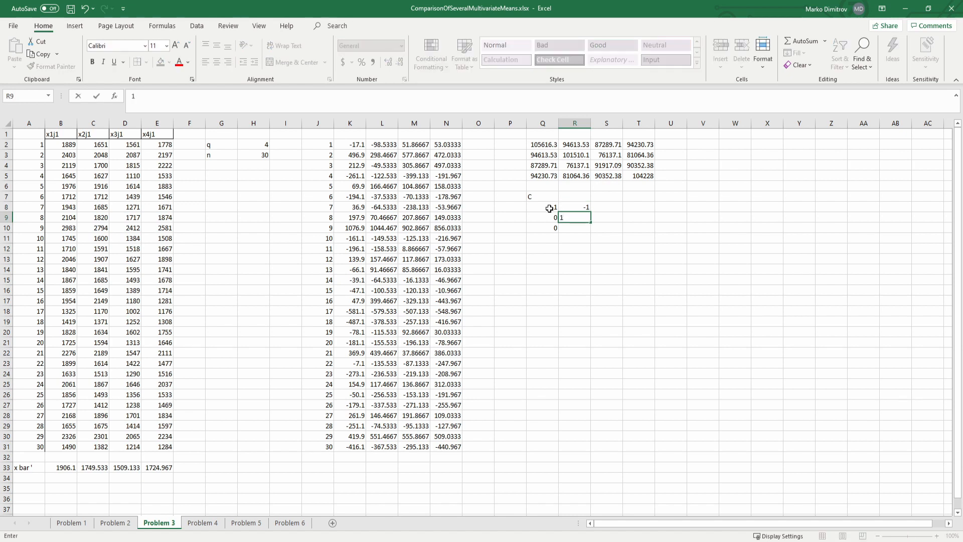
type("-1")
key("Return")
key("Left")
type("0")
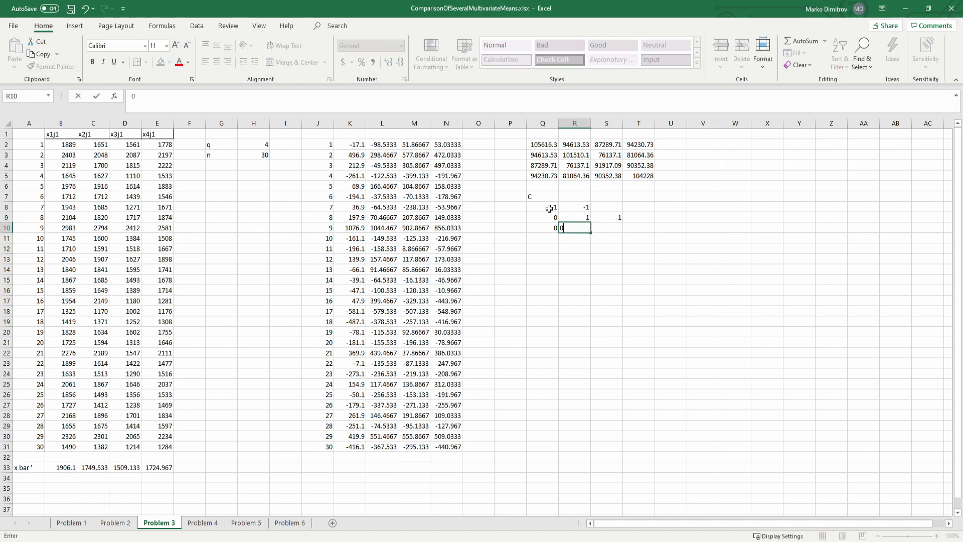
key("Right")
type("0")
key("Right")
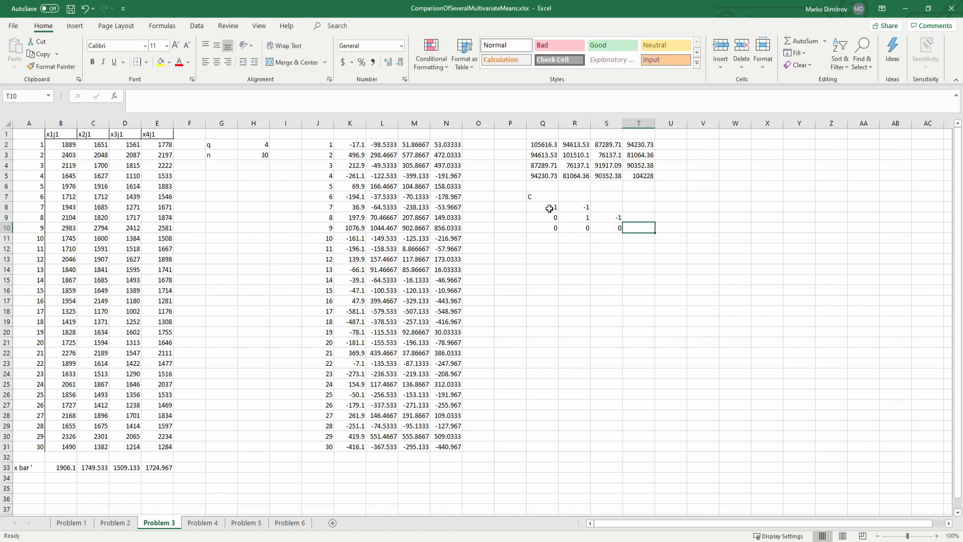
type("0")
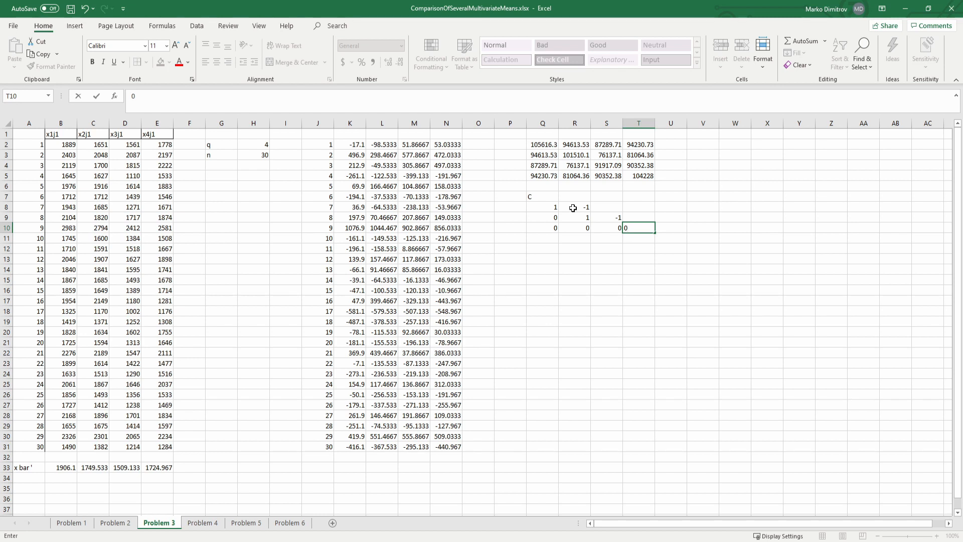
key("Return")
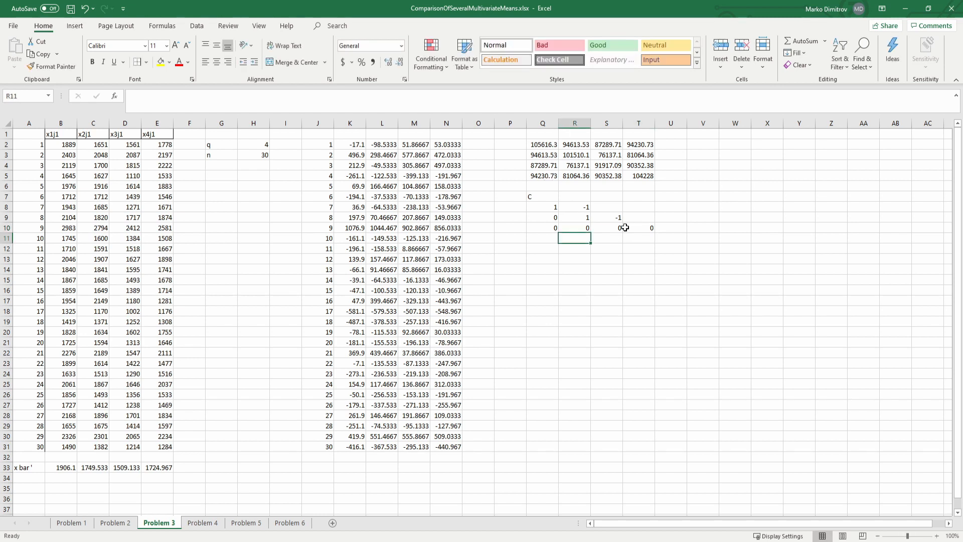
Change the last row of the C matrix to 1 in S10 and -1 in T10
key("Up")
key("Up")
key("Right")
key("Right")
key("Up")
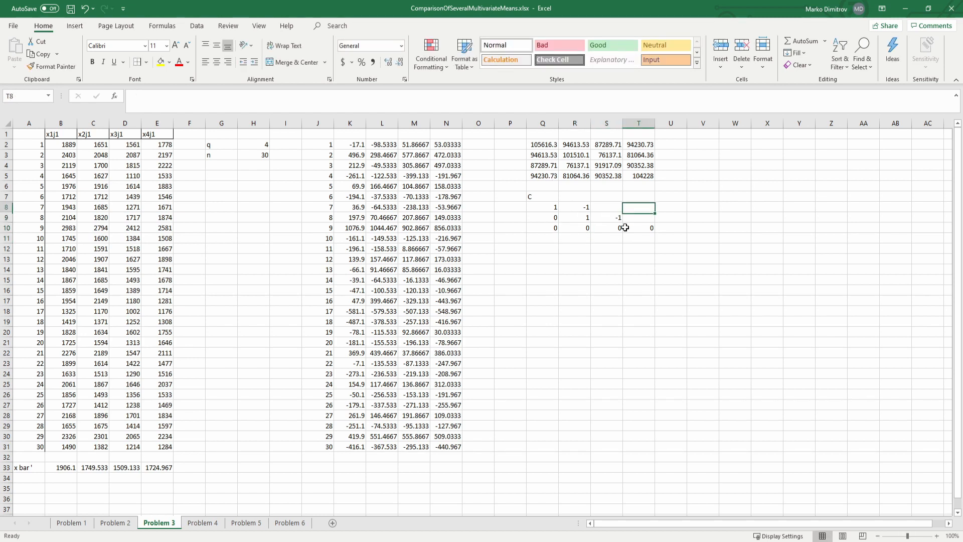
key("Down")
key("Down")
key("Left")
key("Left")
key("Right")
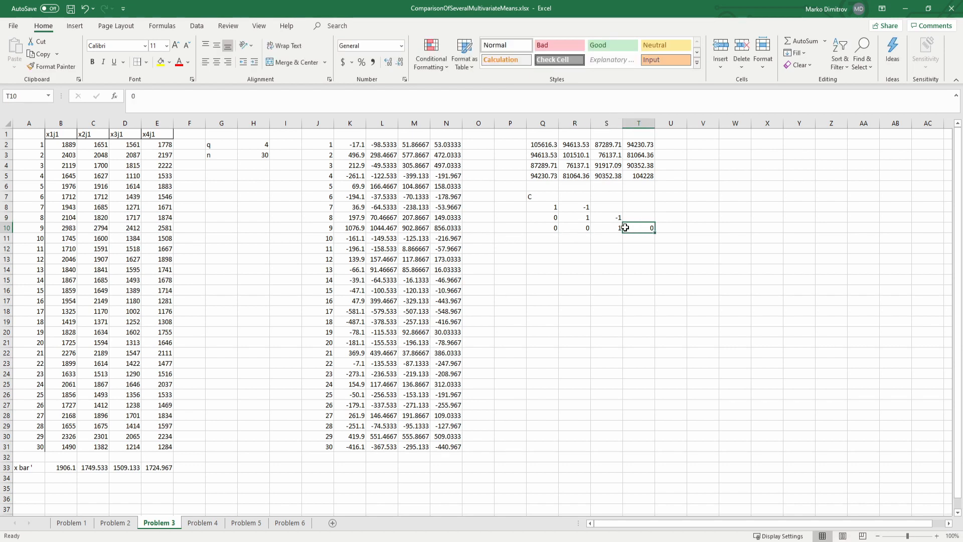
type("-1")
key("Up")
Fill the remaining C matrix cells T9, S8 and T8 with 0, and save the workbook
type("0")
key("Up")
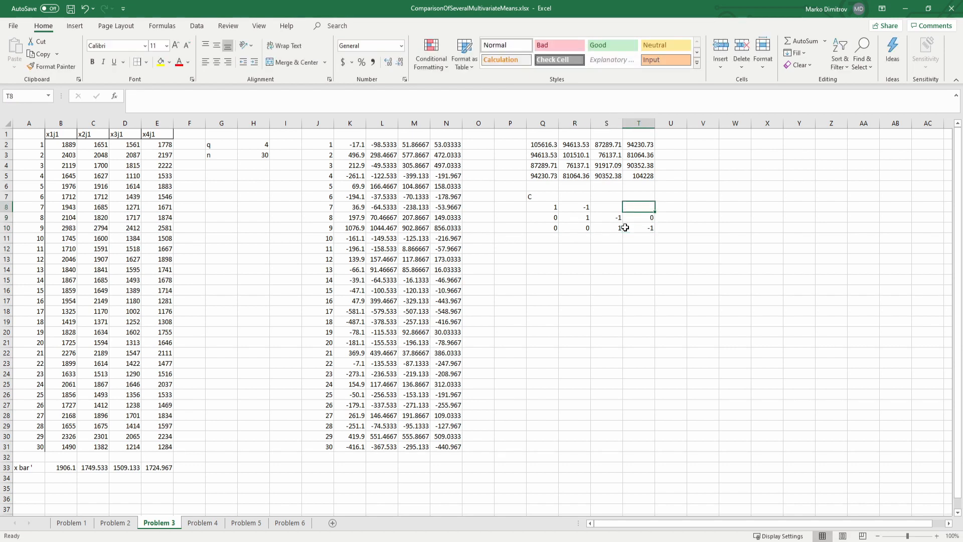
key("Left")
type("0")
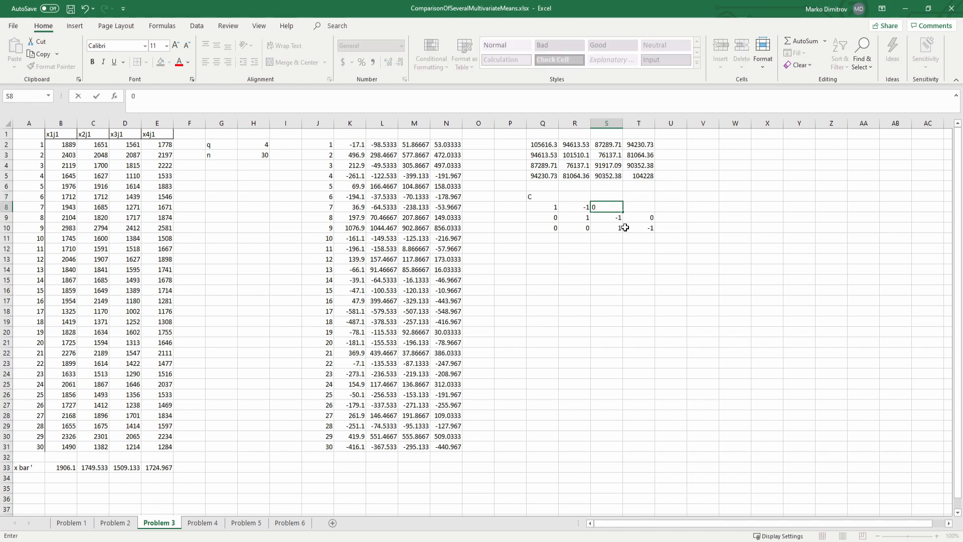
key("Right")
type("0")
key("Right")
key("Down")
key("ctrl+s")
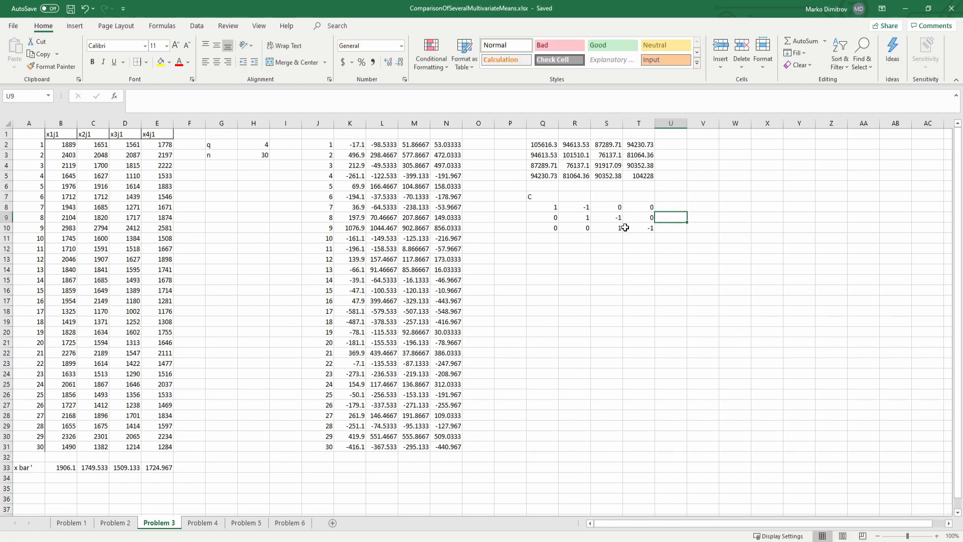
Transpose the mean row B33:E33 into Q12:Q16 with a TRANSPOSE array formula
scroll(529, 211, "down", 1)
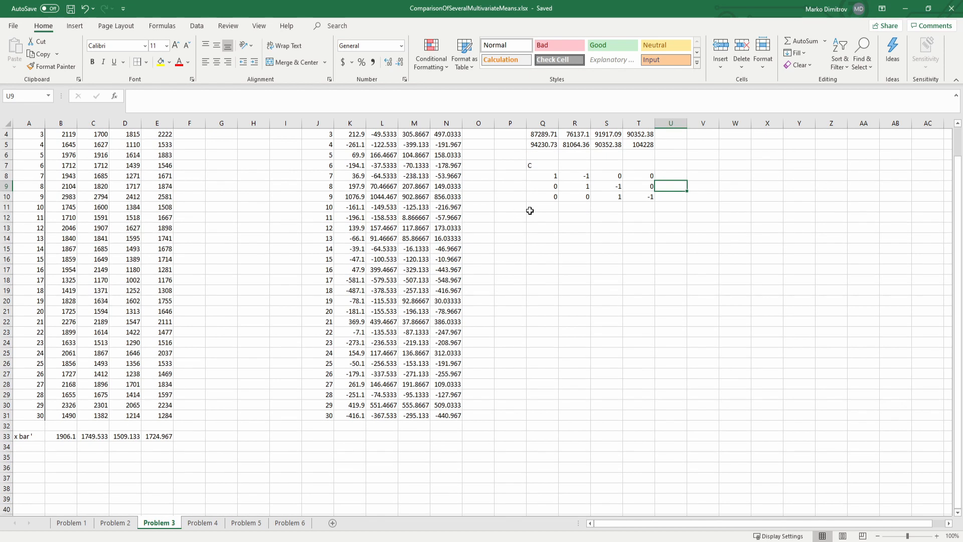
left_click_drag(531, 216, 539, 253)
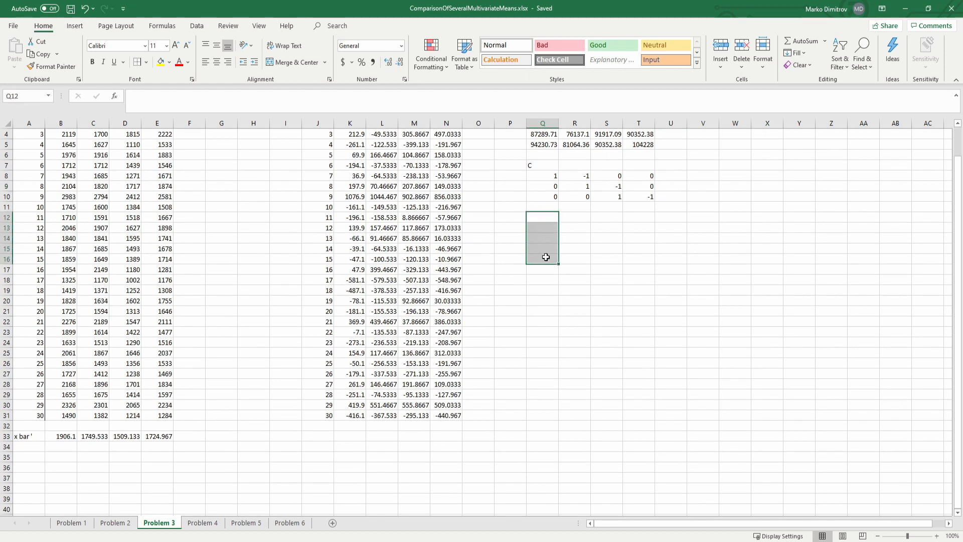
type("=TRANSPOSE(")
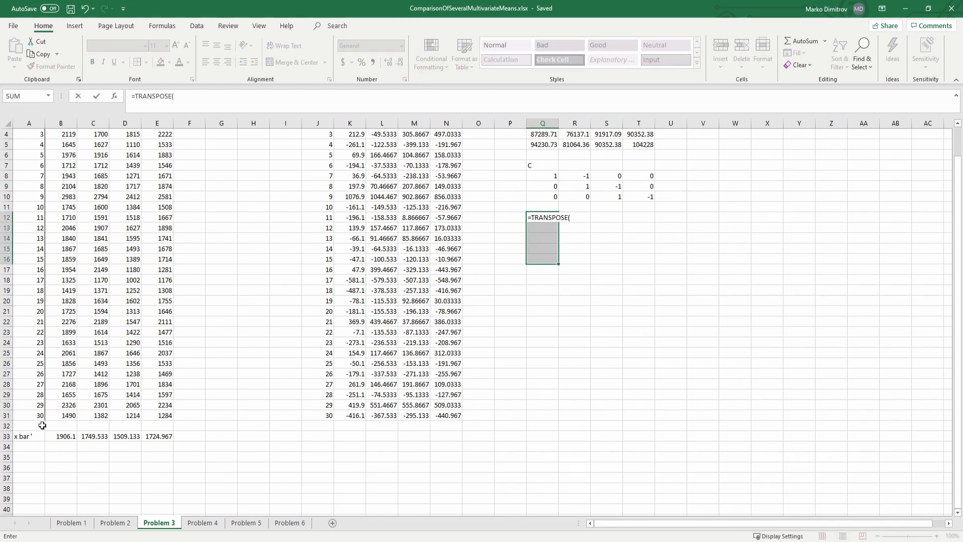
left_click_drag(68, 433, 158, 436)
key("ctrl+shift+Return")
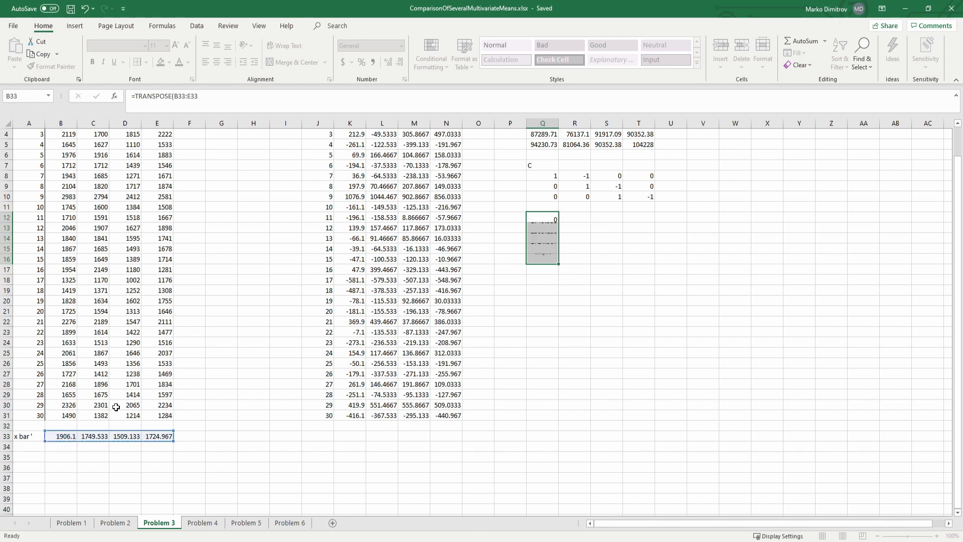
Undo the TRANSPOSE array entered in Q12:Q16
left_click(543, 258)
left_click_drag(545, 218, 554, 250)
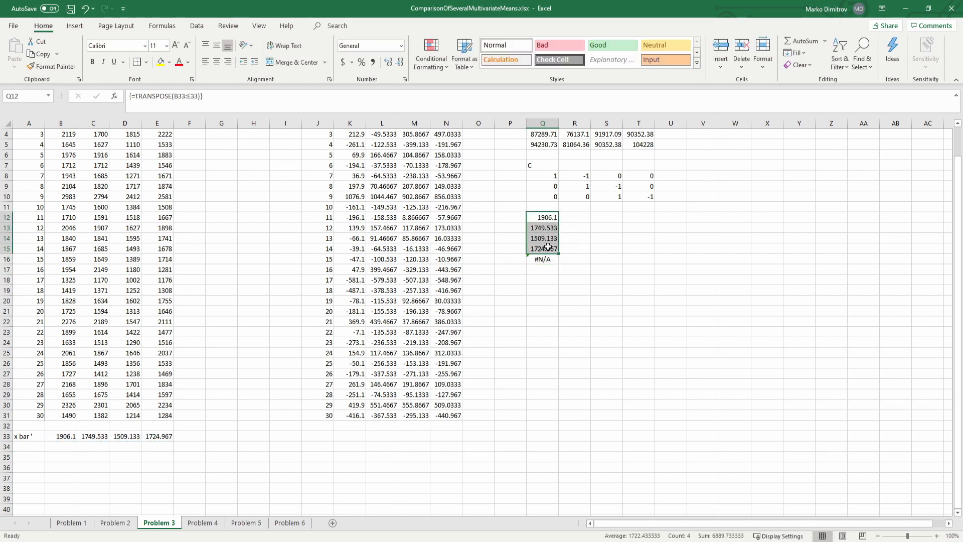
left_click(543, 289)
left_click(543, 260)
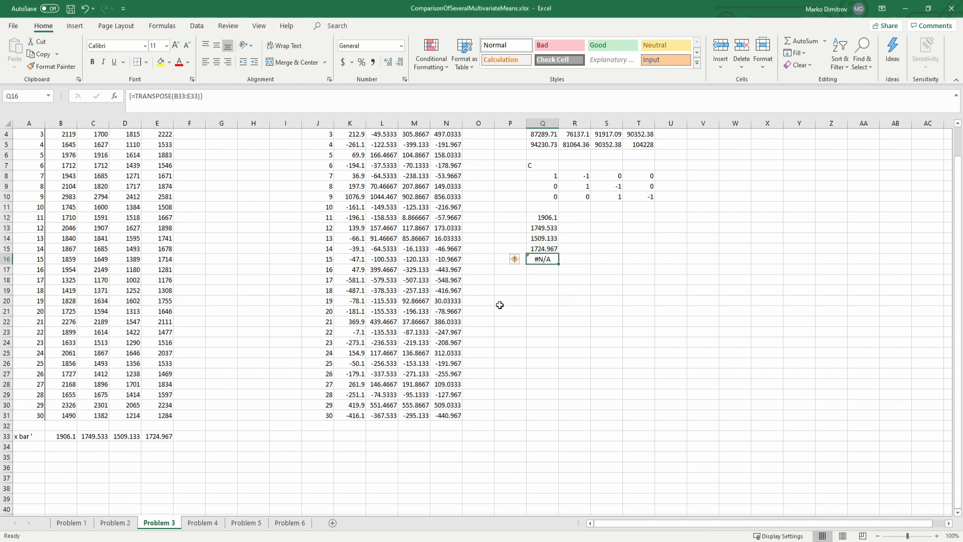
key("ctrl+z")
Transpose the mean row B33:E33 into the four cells Q12:Q15 with a TRANSPOSE array formula, and save the workbook
left_click(542, 247, "shift")
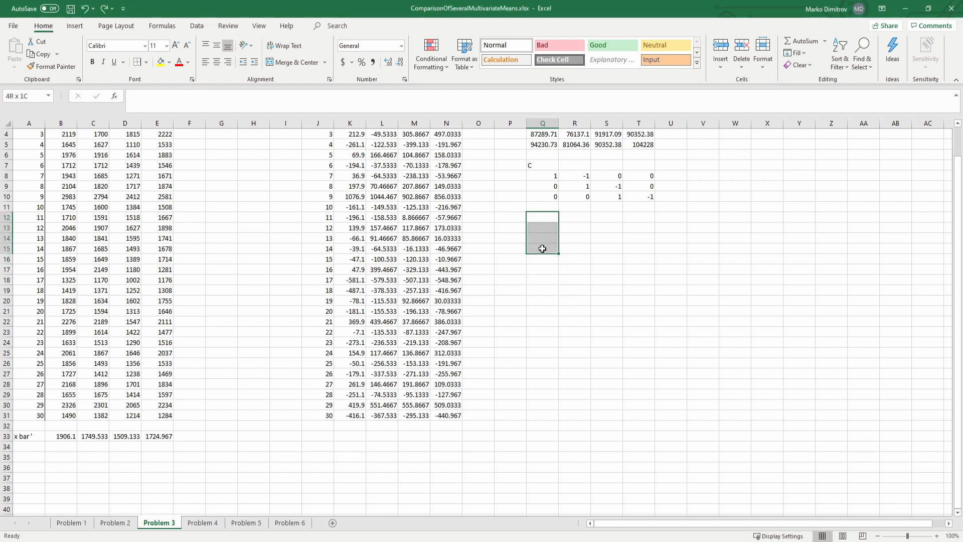
key("F2")
type("=TRANSPOSE(")
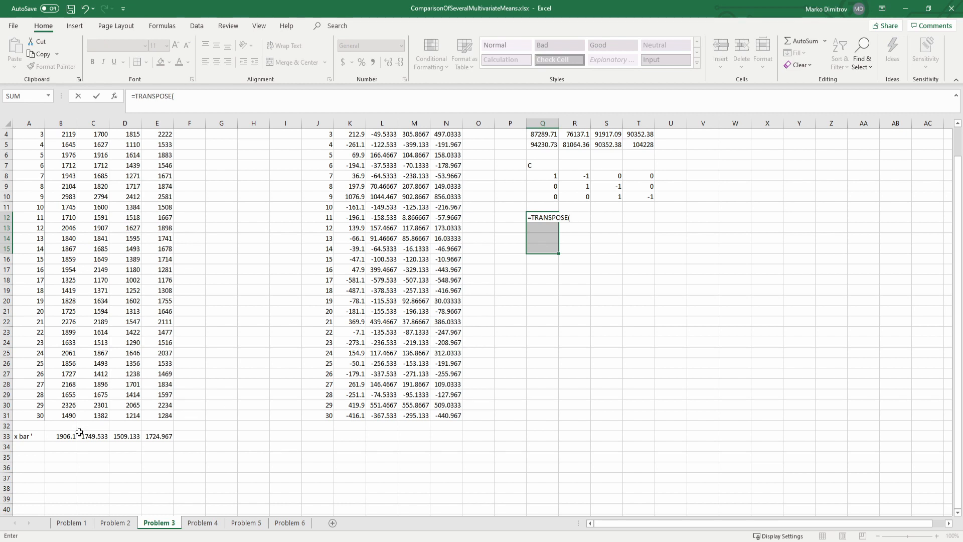
left_click_drag(61, 436, 163, 434)
type(")")
key("ctrl+shift+Return")
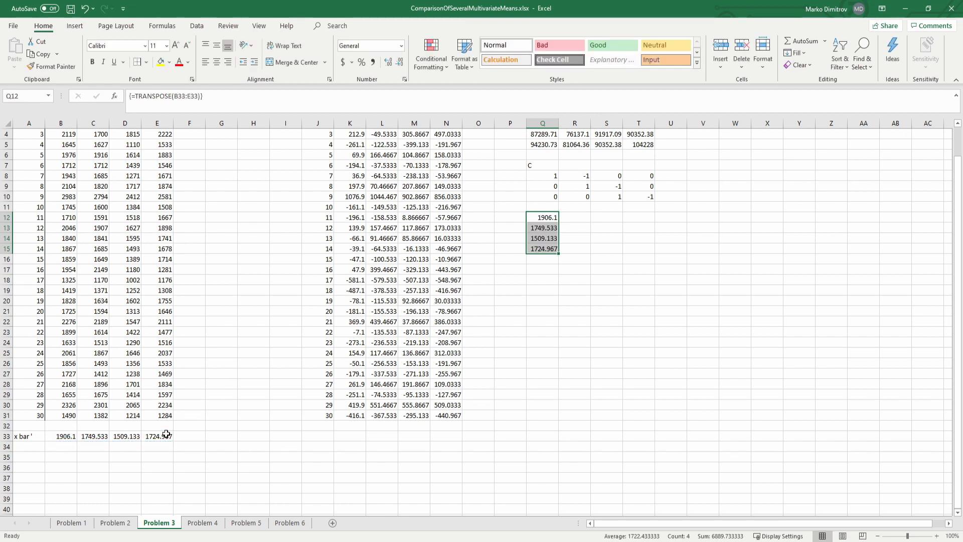
key("ctrl+s")
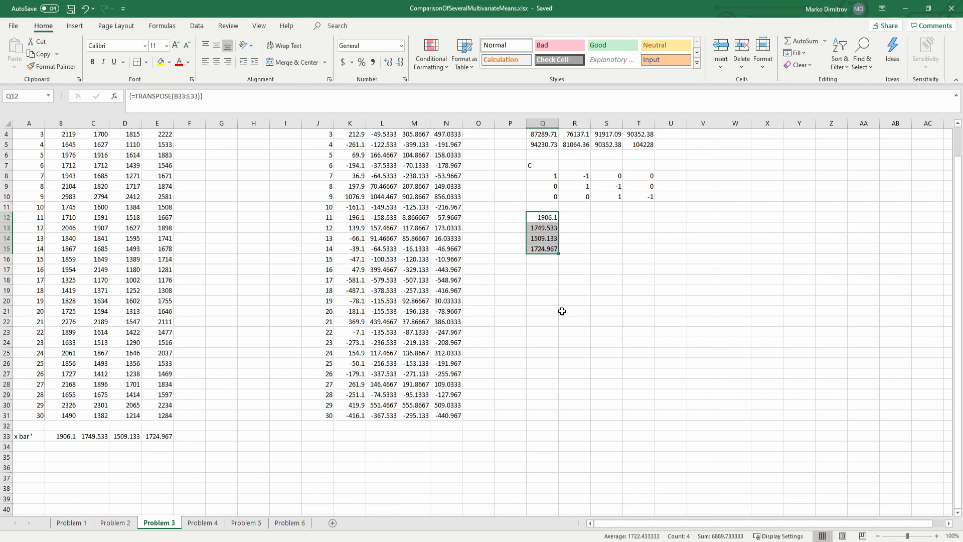
Multiply the C matrix Q8:T10 by the mean vector Q12:Q15 with an MMULT array formula in Q20:Q22, and save the workbook
left_click(543, 271)
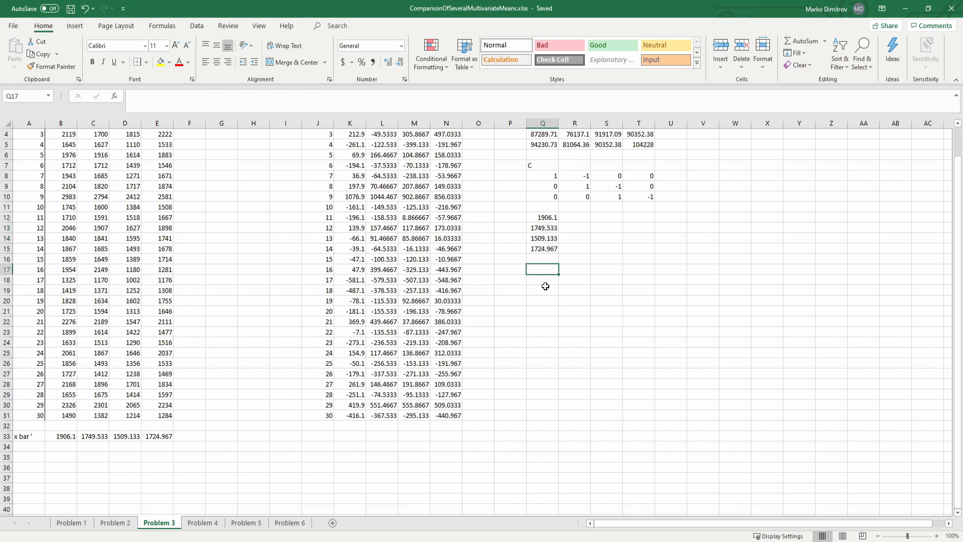
left_click_drag(545, 299, 546, 322)
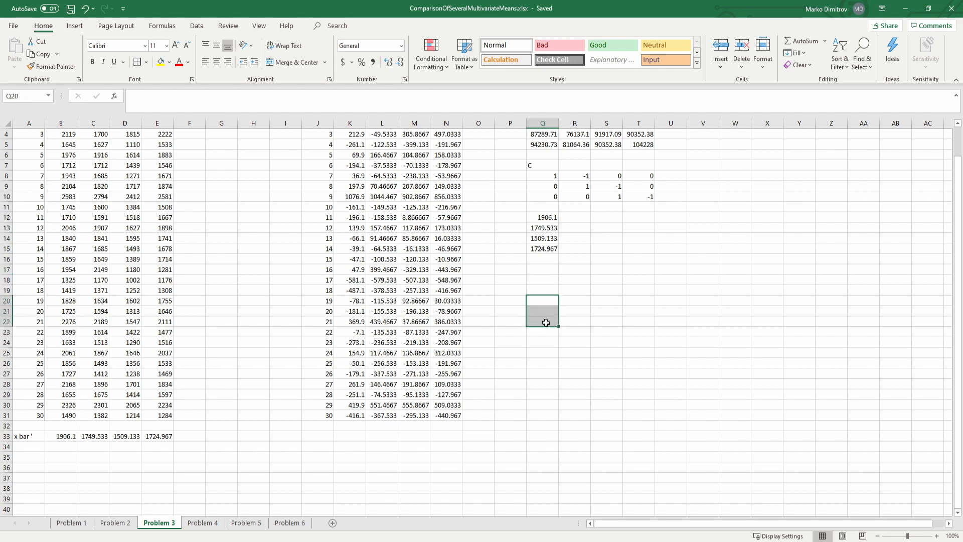
type("=tran")
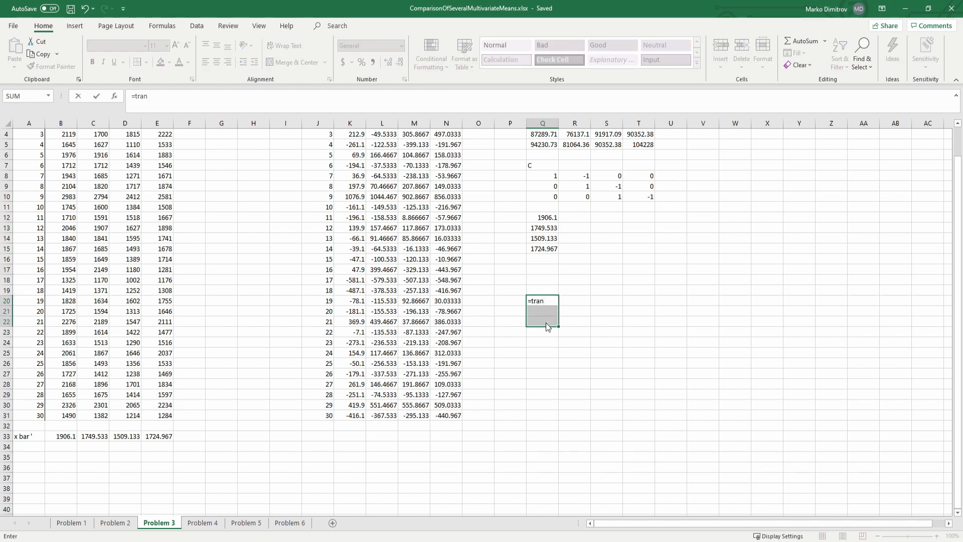
key("BackSpace")
key("BackSpace")
key("BackSpace")
type("mm")
key("Tab")
left_click_drag(550, 175, 625, 197)
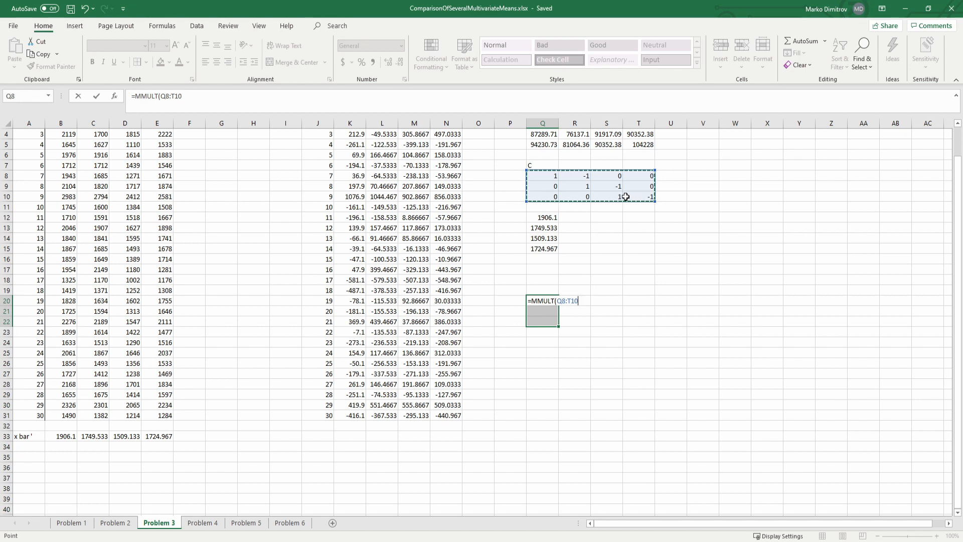
type(",")
left_click_drag(546, 217, 547, 248)
key("ctrl+shift+Return")
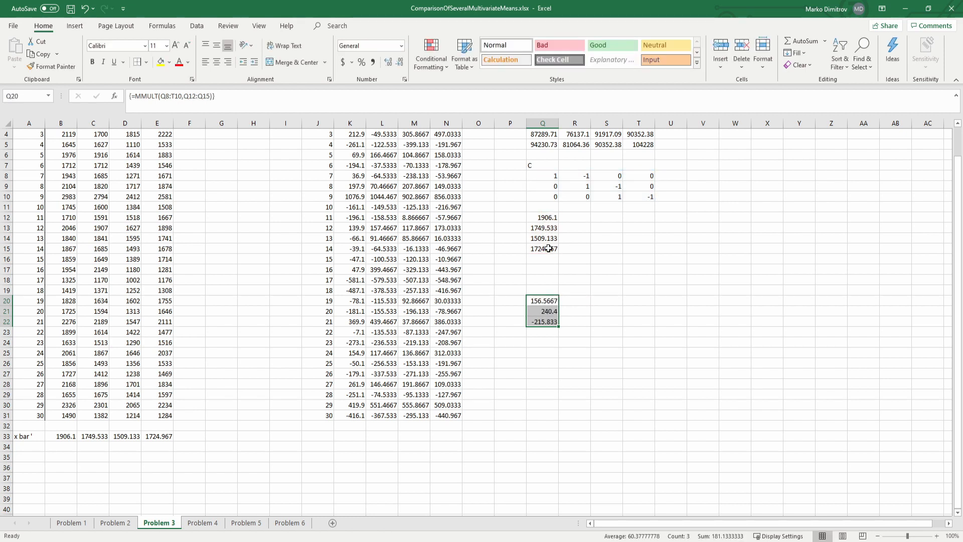
left_click(648, 341)
key("ctrl+s")
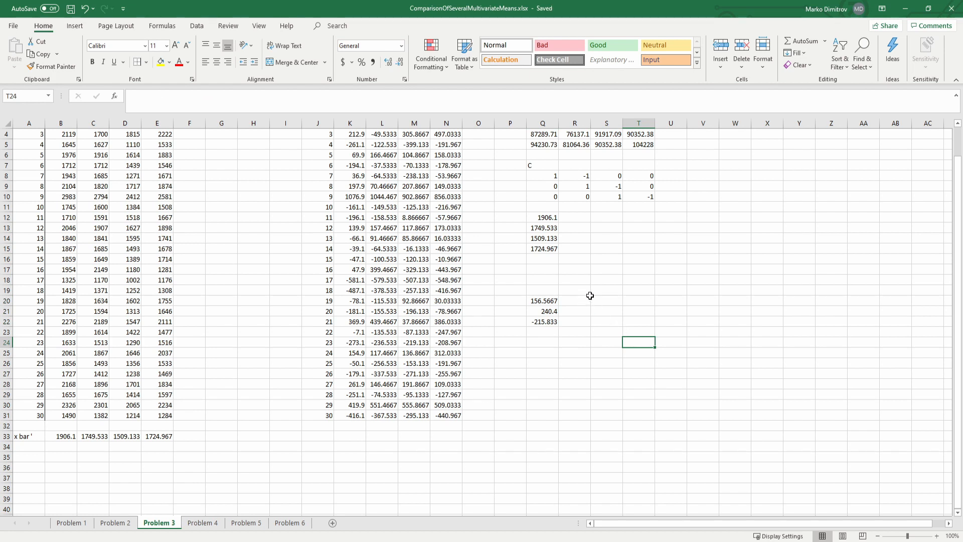
Begin a formula with MINVERSE around an MMULT for the 3-by-3 range S20:U22
left_click_drag(604, 300, 668, 319)
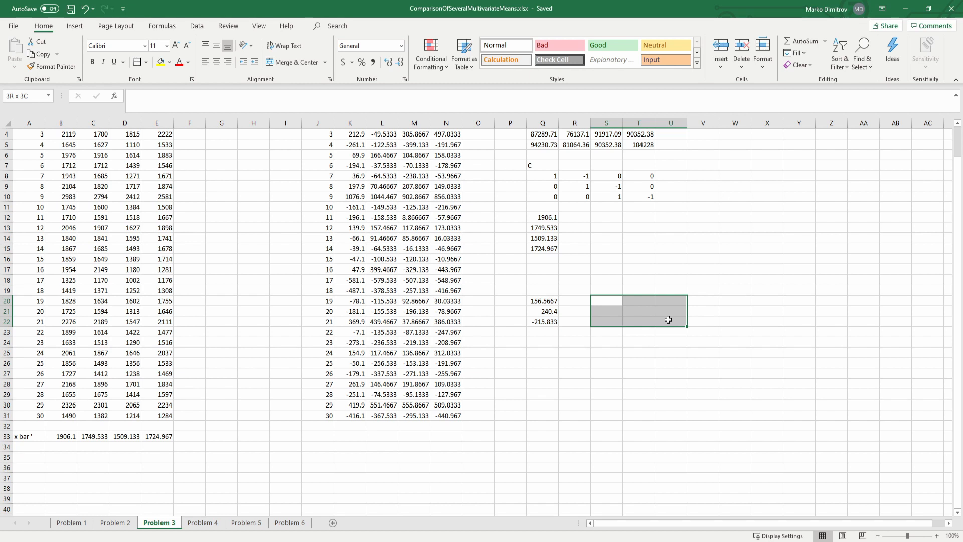
left_click_drag(668, 319, 668, 320)
scroll(637, 318, "up", 1)
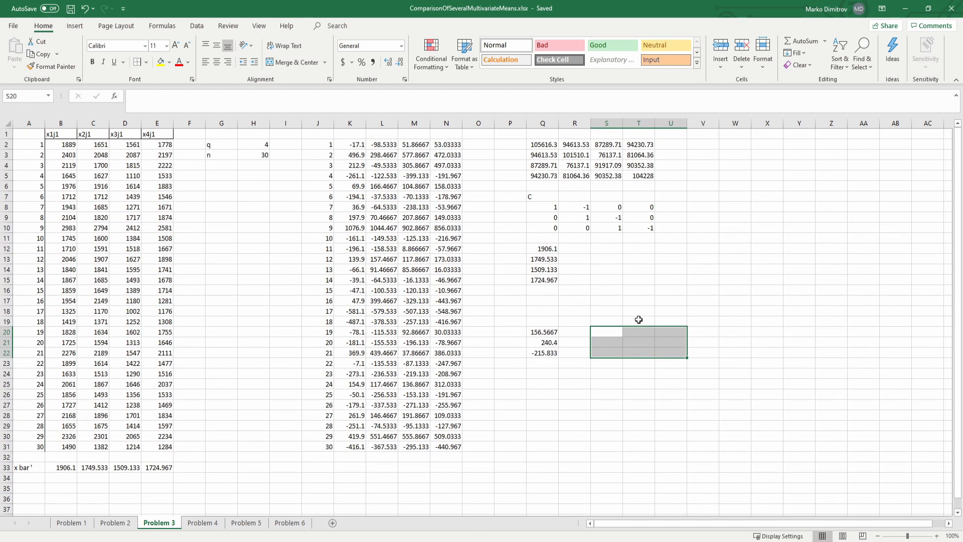
type("=MMULT(")
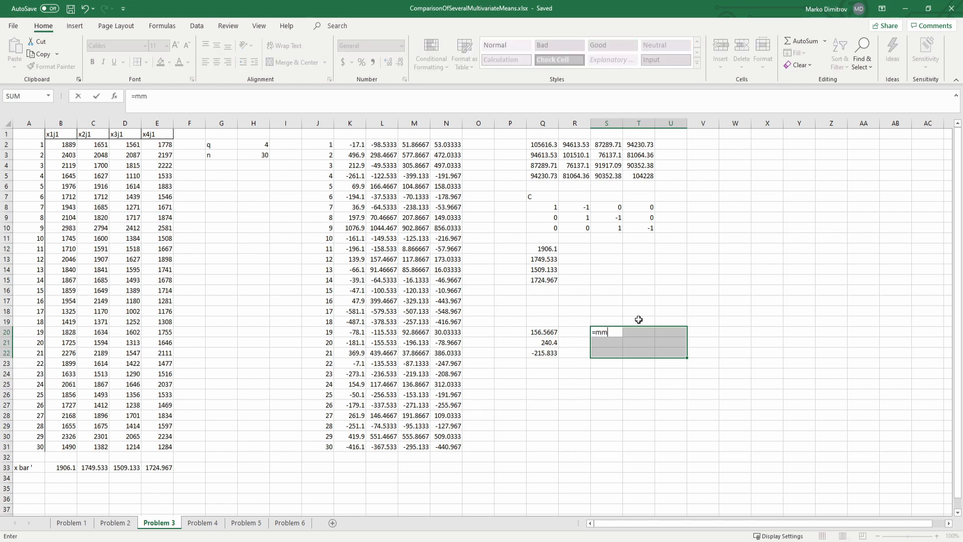
key("BackSpace")
key("BackSpace")
key("BackSpace")
key("BackSpace")
key("BackSpace")
type("MIN(")
key("BackSpace")
key("BackSpace")
key("BackSpace")
type("INVERSE(MMULT(")
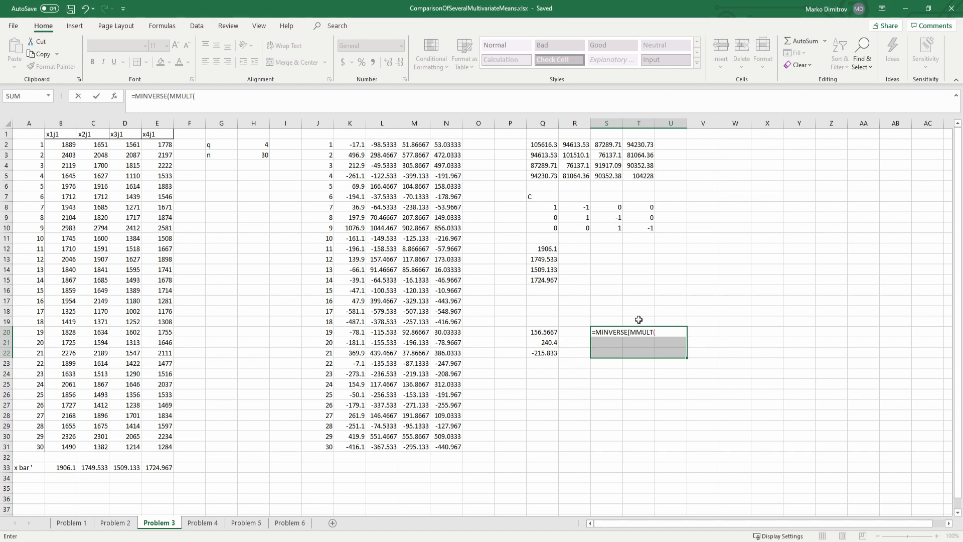
Complete the array formula as =MINVERSE(MMULT(MMULT(Q8:T10,Q2:T5),TRANSPOSE(Q8:T10))) in S20:U22, and save the workbook
type("MMULT(")
left_click(543, 213)
left_click_drag(552, 205, 653, 228)
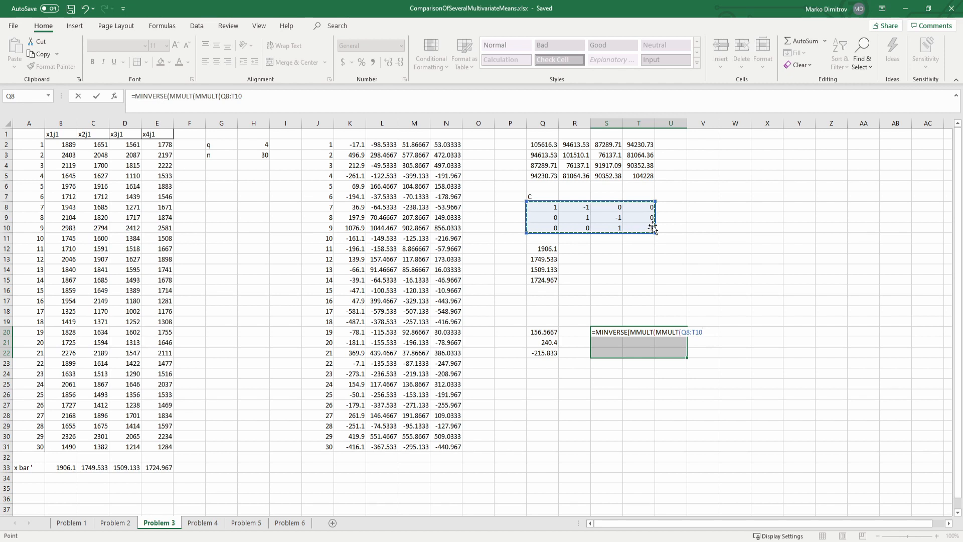
type(",")
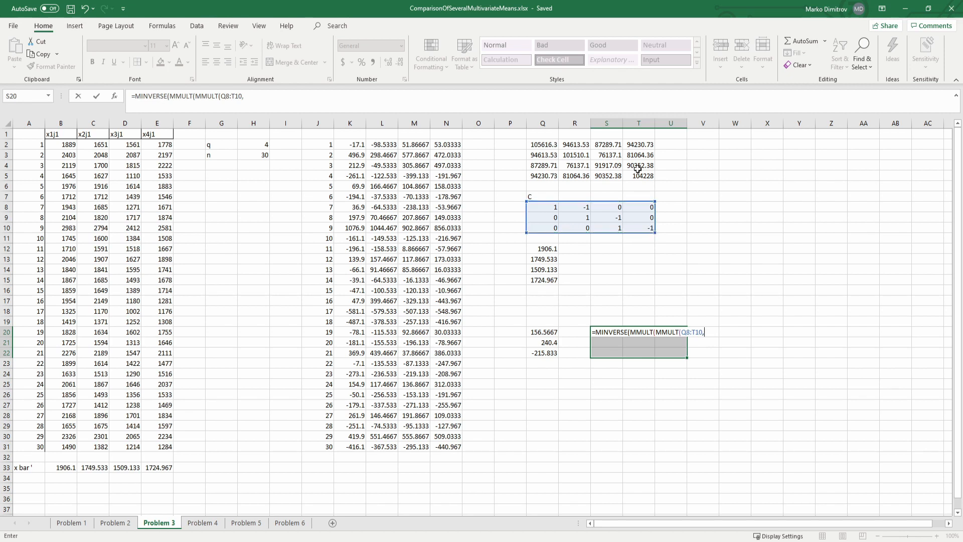
left_click_drag(549, 145, 636, 175)
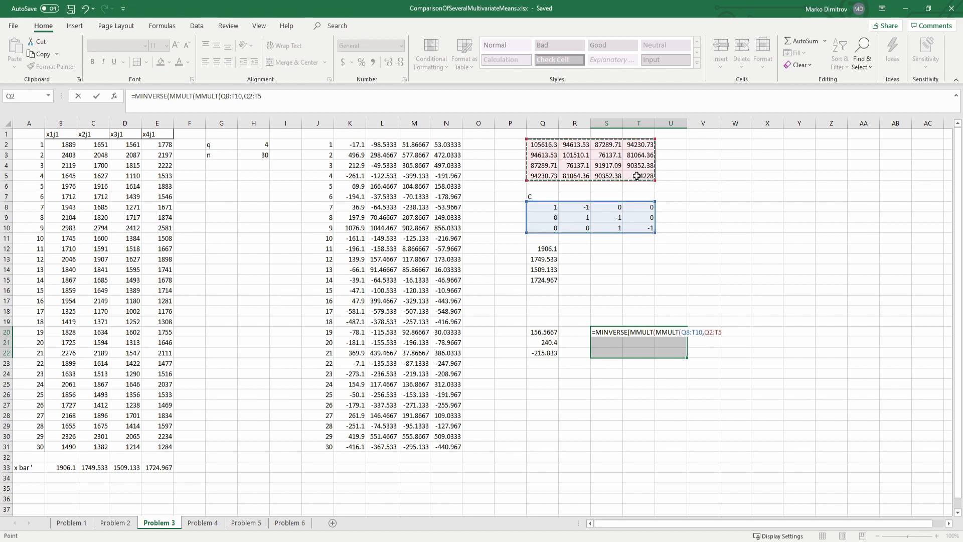
type("),TRANSPOSE(")
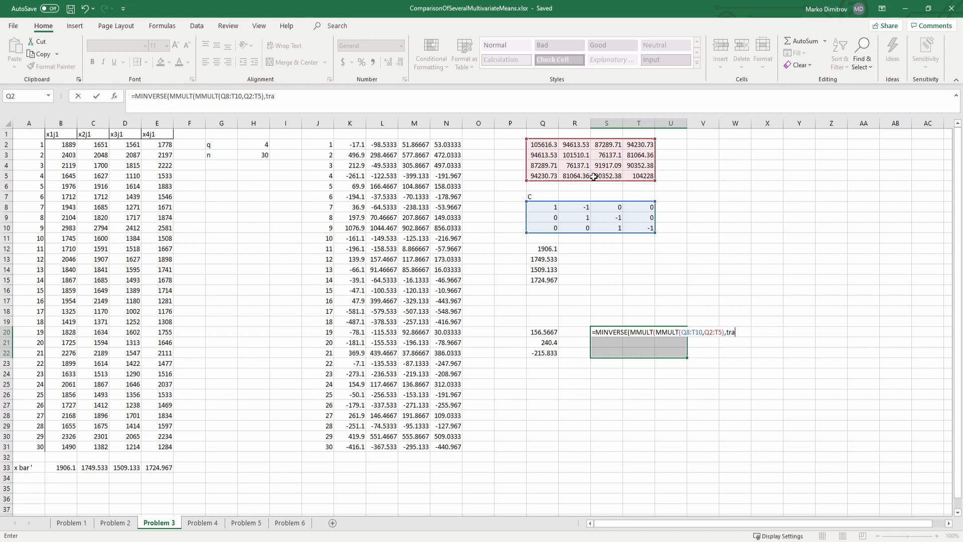
left_click_drag(544, 208, 633, 228)
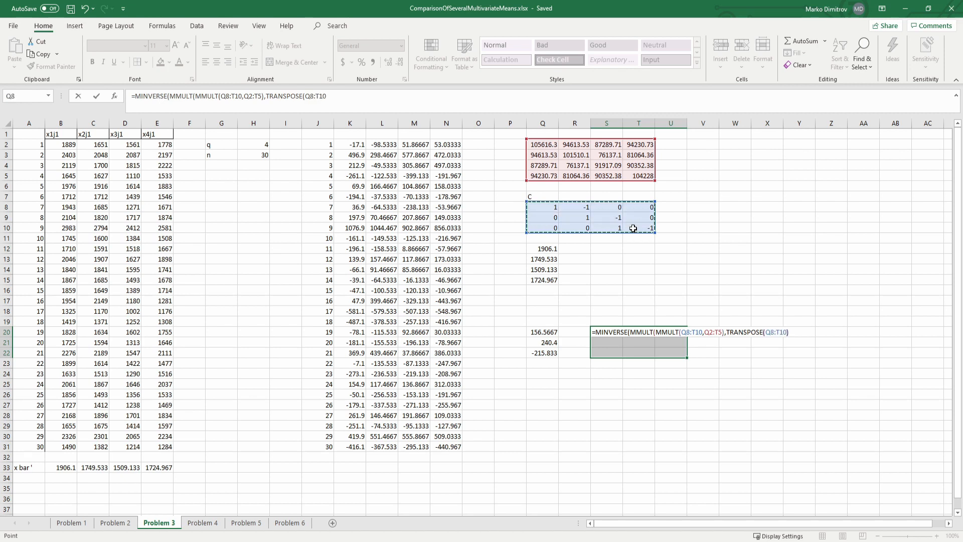
type("))")
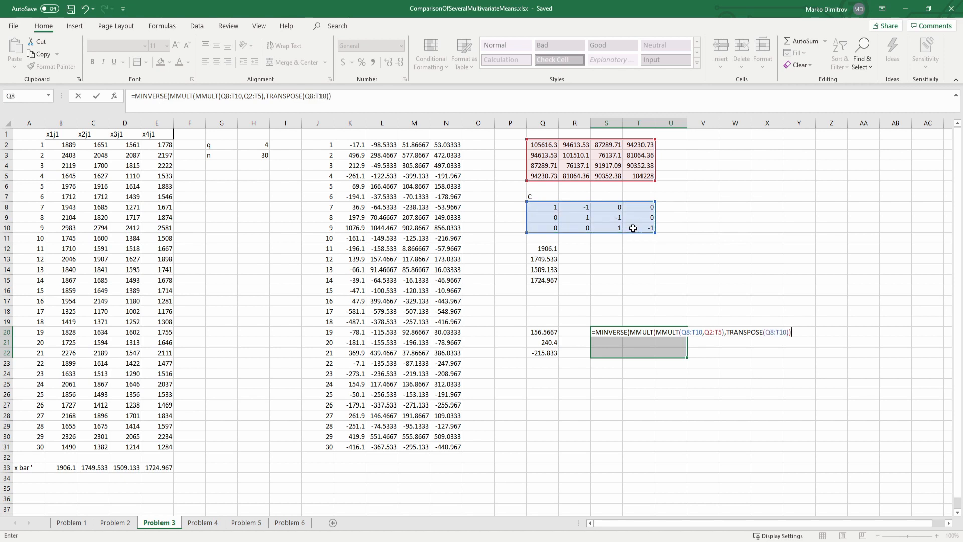
key("ctrl+shift+Return")
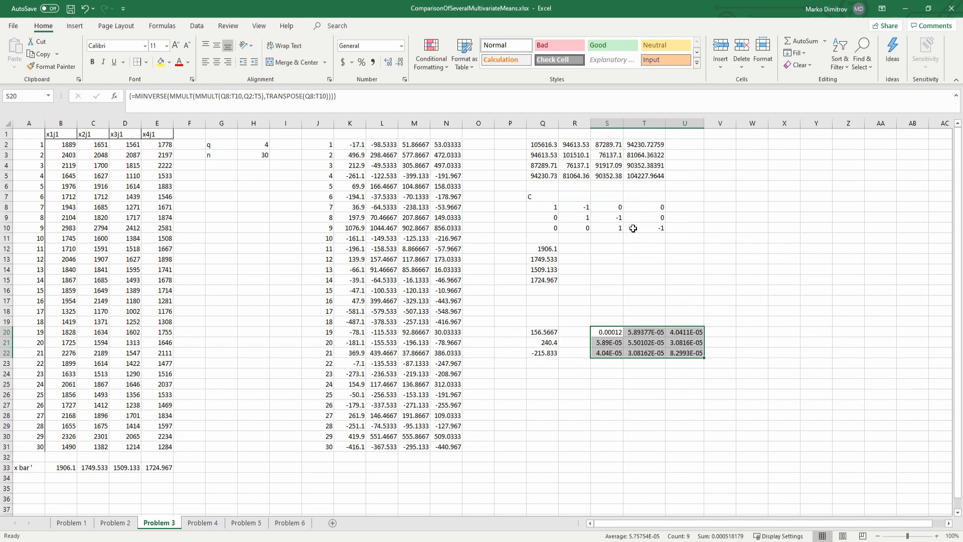
left_click(657, 359)
key("ctrl+s")
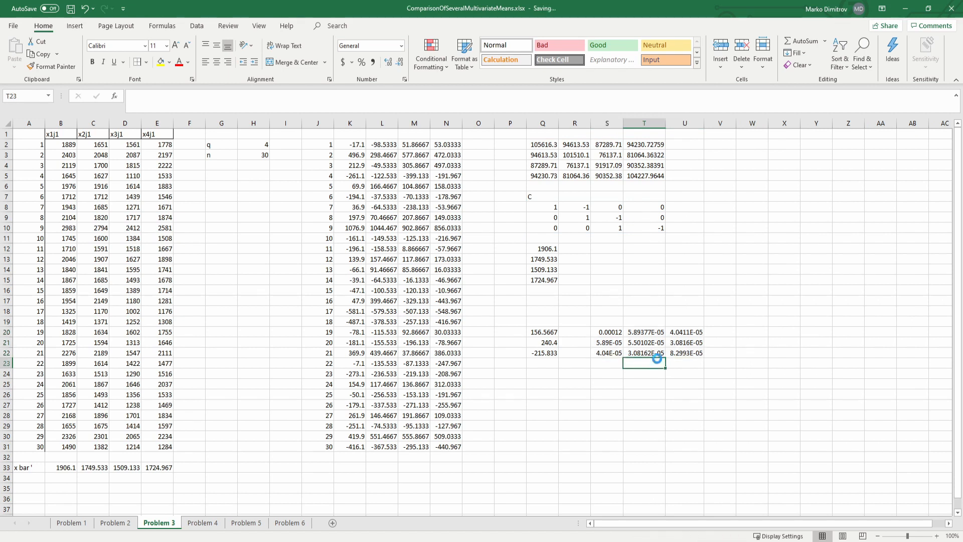
Enter the label T2 in cell Q26
left_click_drag(541, 332, 547, 348)
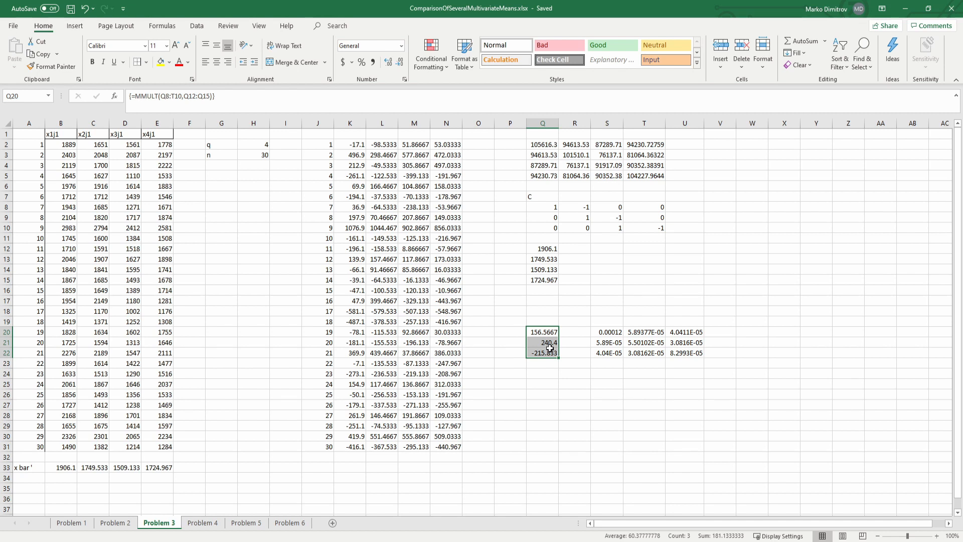
left_click(547, 394)
type("t")
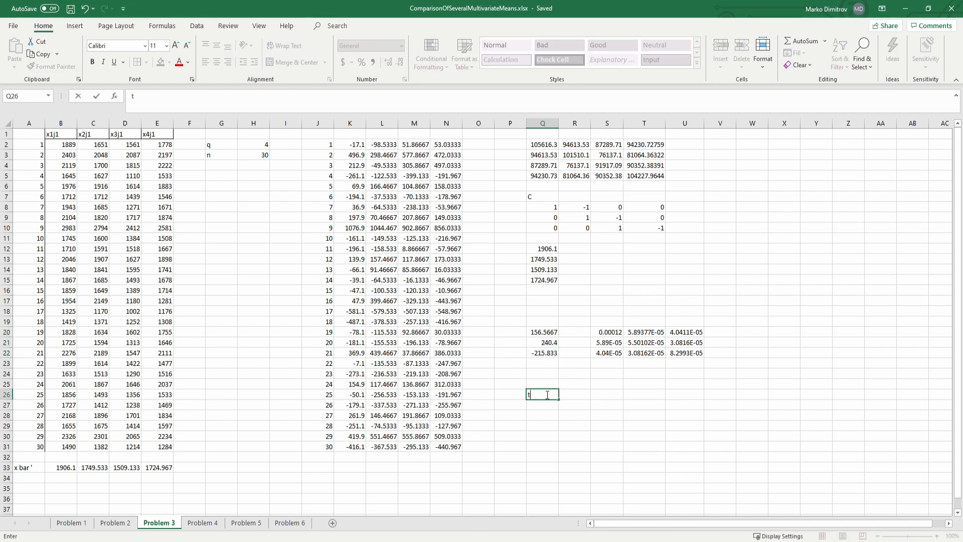
key("BackSpace")
type("T2")
key("Return")
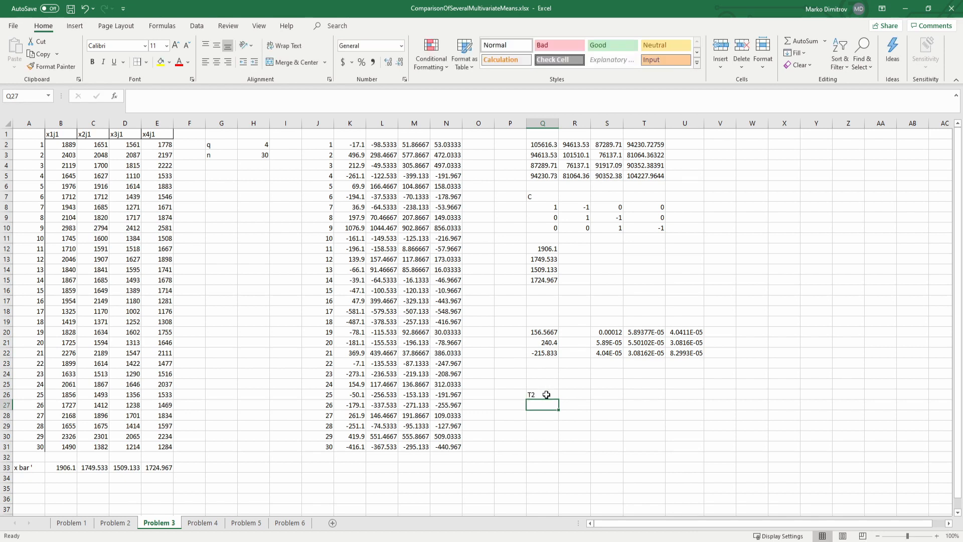
Compute T2 in Q27 with the array formula =MMULT(MMULT(TRANSPOSE(Q20:Q22),S20:U22),Q20:Q22)*30, and save the workbook
type("=MMULT(m")
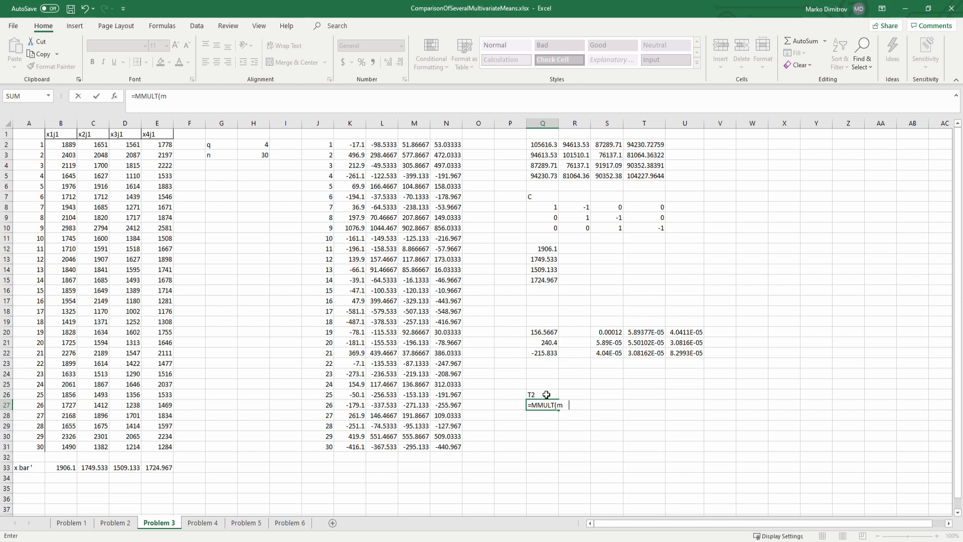
key("Tab")
type("tra")
key("Tab")
left_click_drag(536, 331, 538, 353)
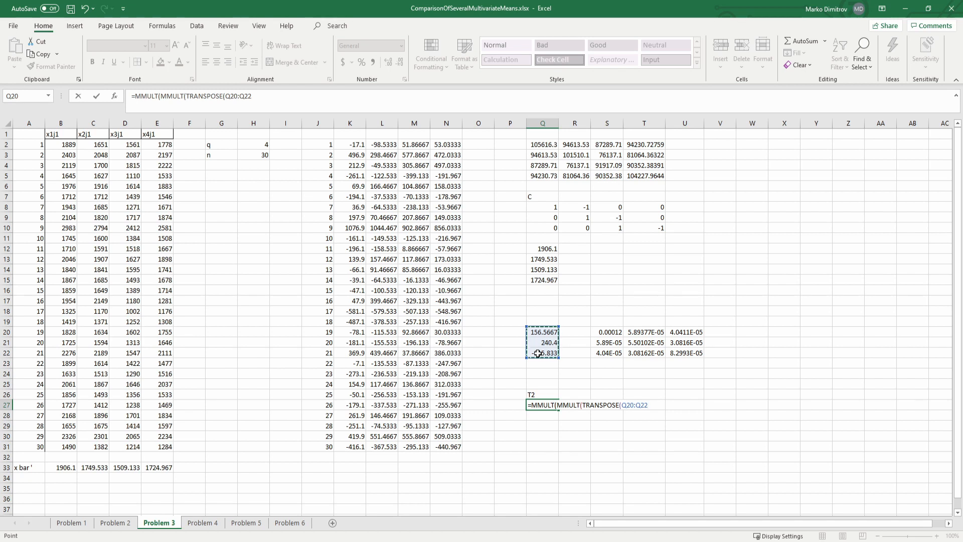
type("),")
left_click_drag(612, 332, 692, 351)
type("),")
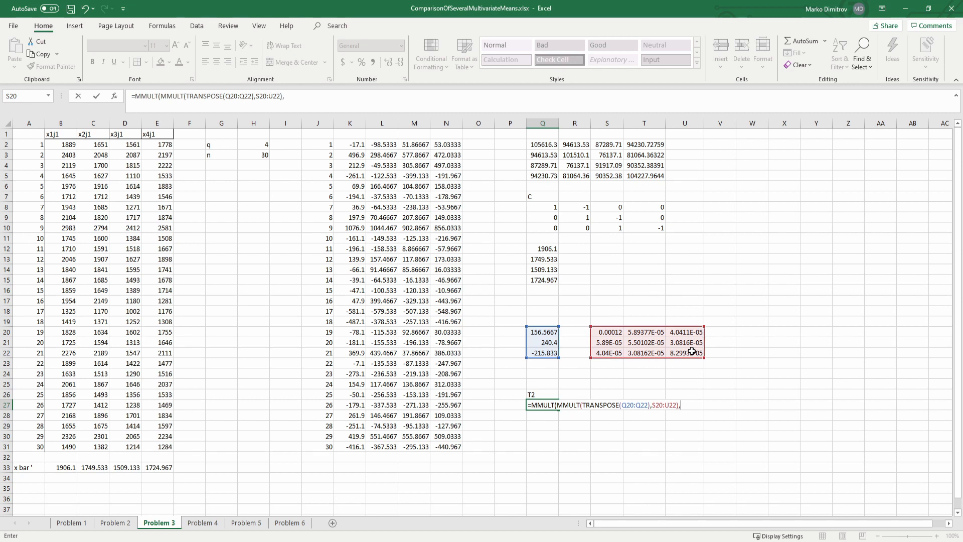
left_click_drag(549, 332, 550, 351)
type(")")
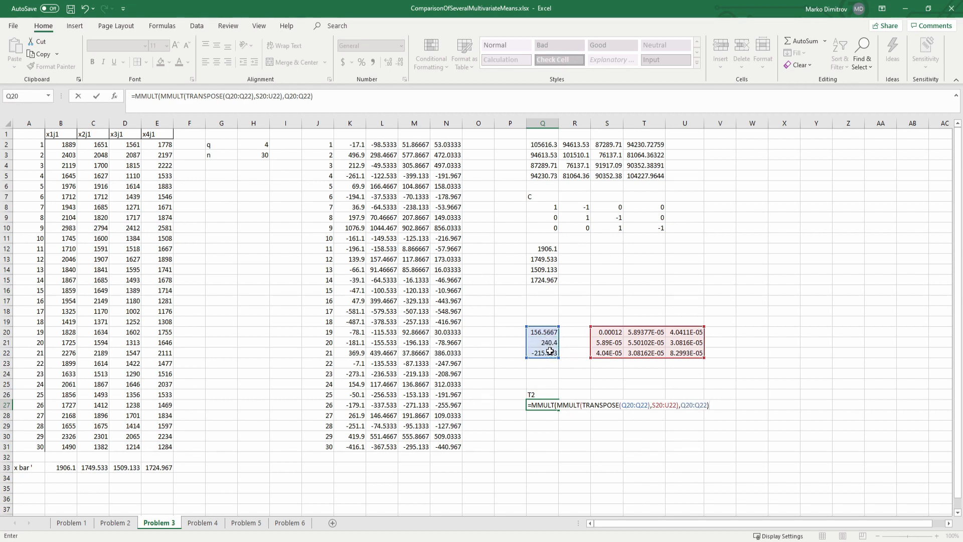
type("*30")
key("ctrl+shift+Return")
key("ctrl+s")
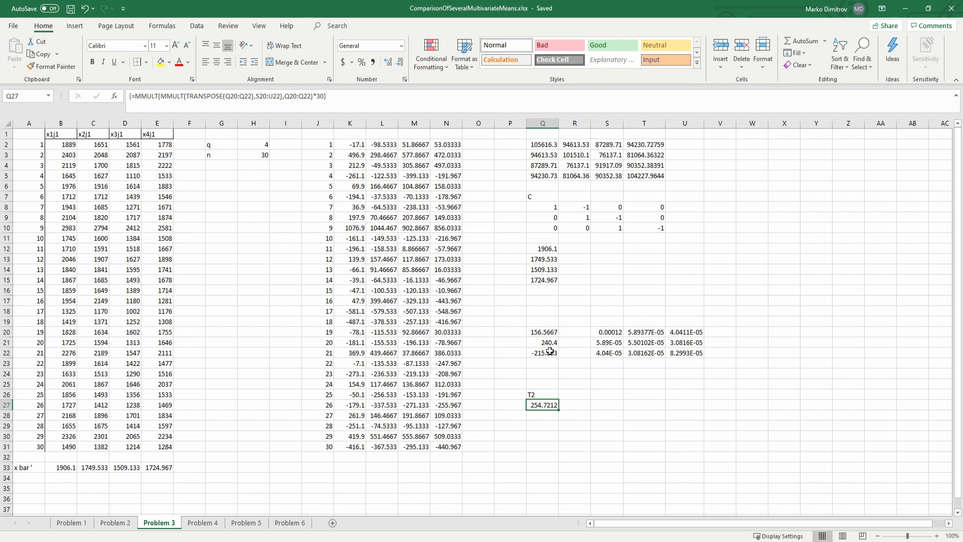
Compute the F scaling factor in R27 with the array formula =(30-4+1)/((30-1)*(4-1))
key("Right")
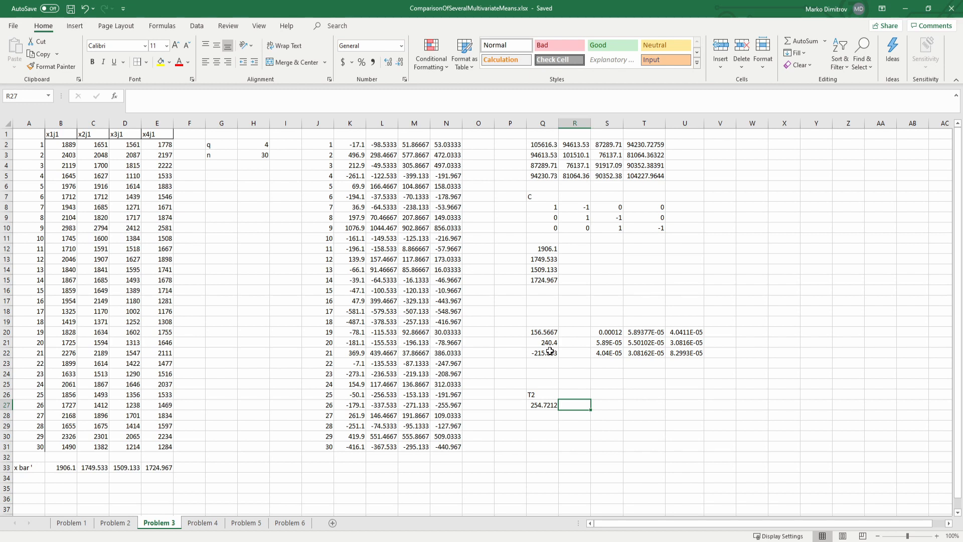
type("=")
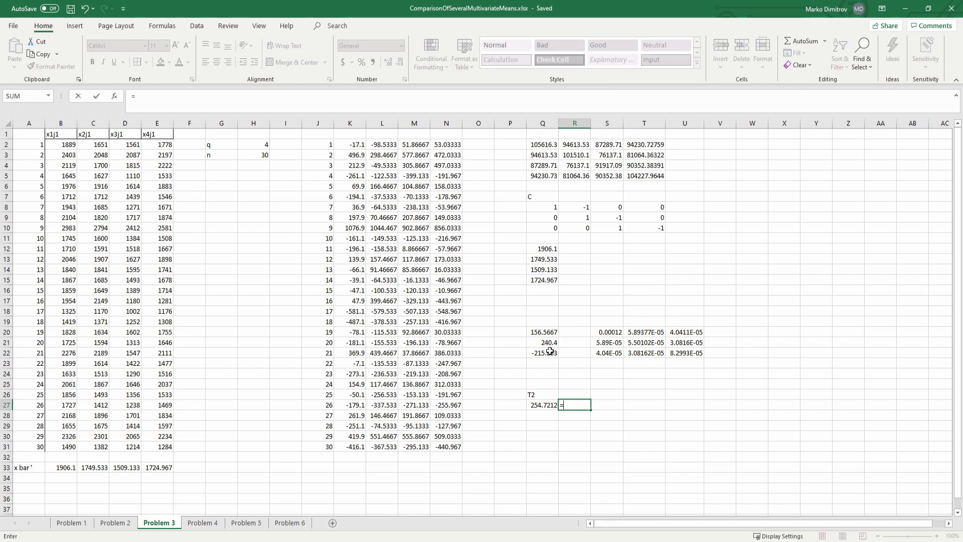
type("(30-4+1)/(30-1")
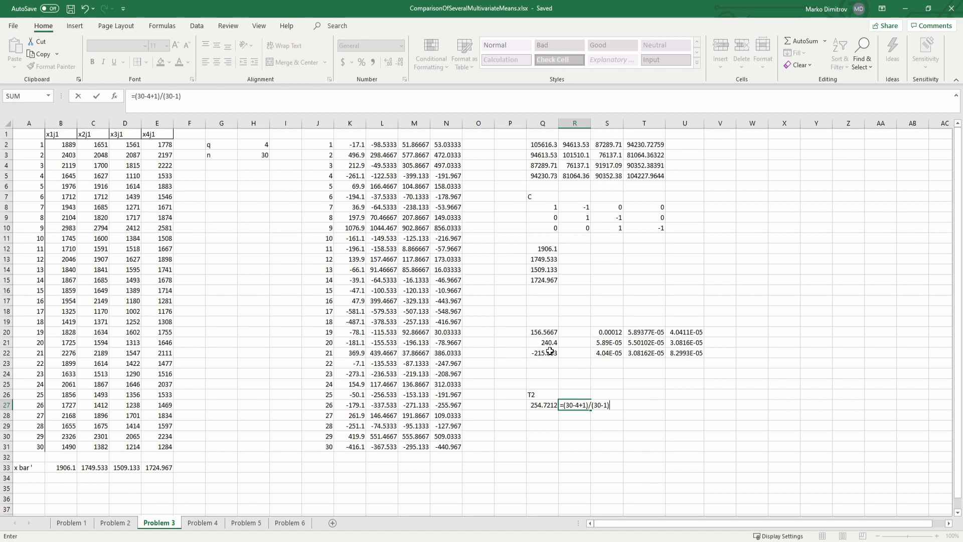
type(")*(4-1)")
left_click(163, 96)
type("(")
key("ctrl+shift+Return")
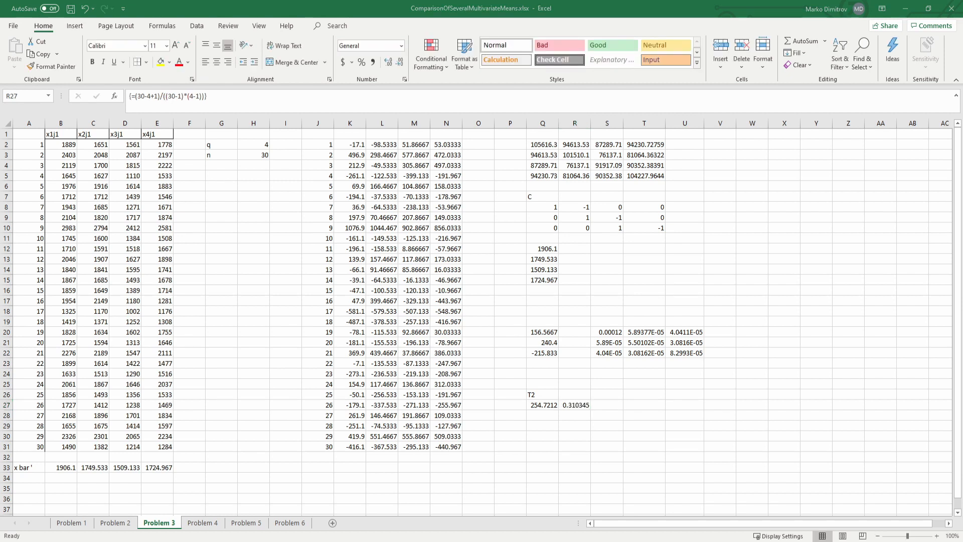
Compute the F statistic in S27 with the formula =Q27*R27, and save the workbook
left_click(583, 405)
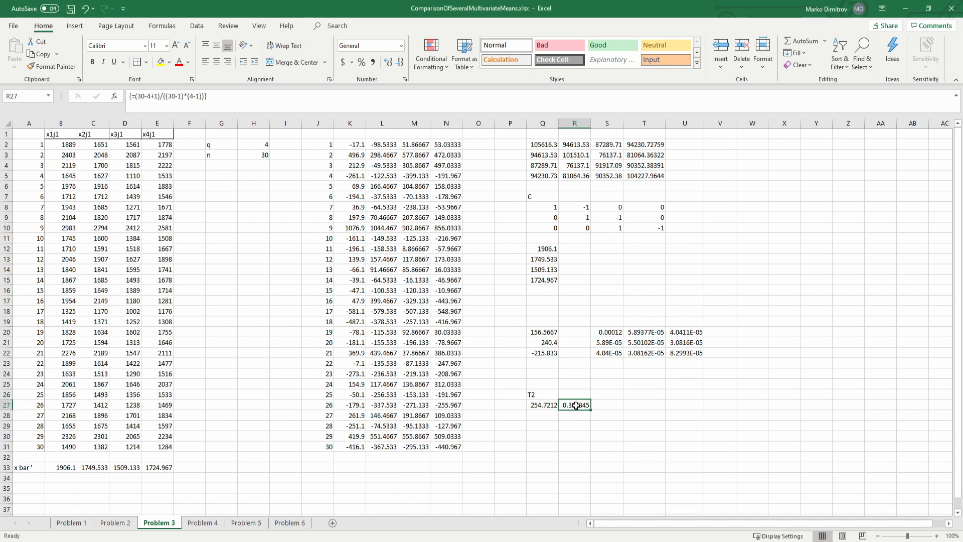
left_click(189, 97)
key("Escape")
key("Right")
type("=")
key("Left")
key("Left")
type("*")
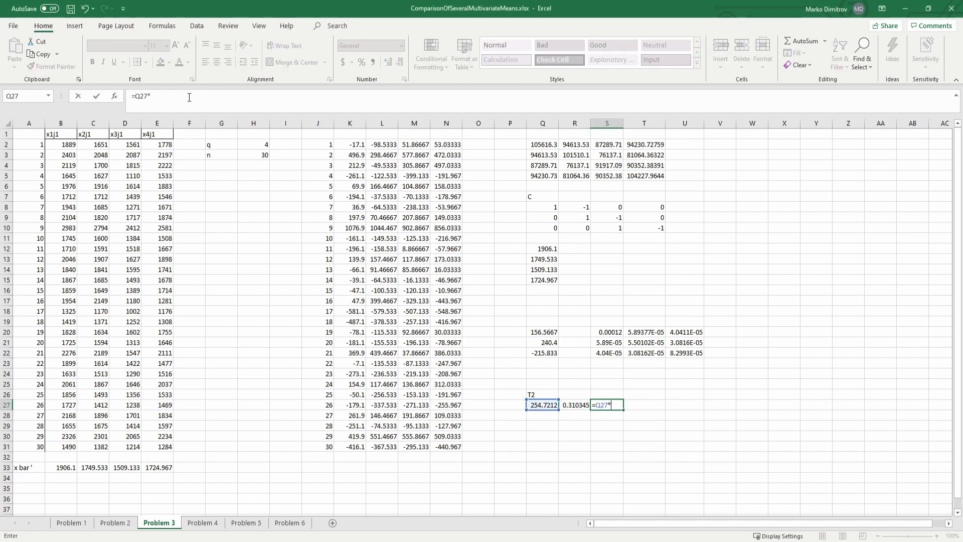
key("Right")
key("Left")
key("Left")
key("Return")
key("Up")
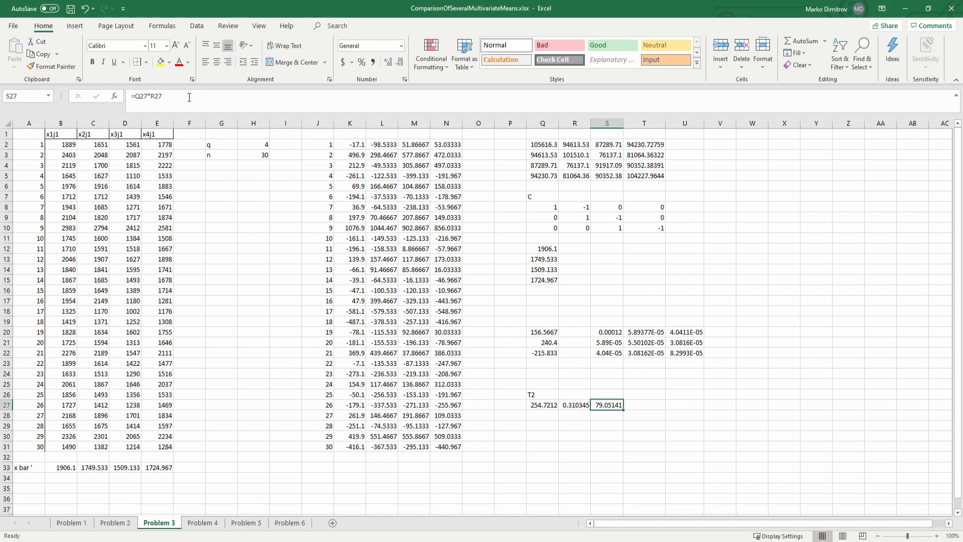
key("ctrl+s")
Enter the label F in cell S26
left_click(615, 393)
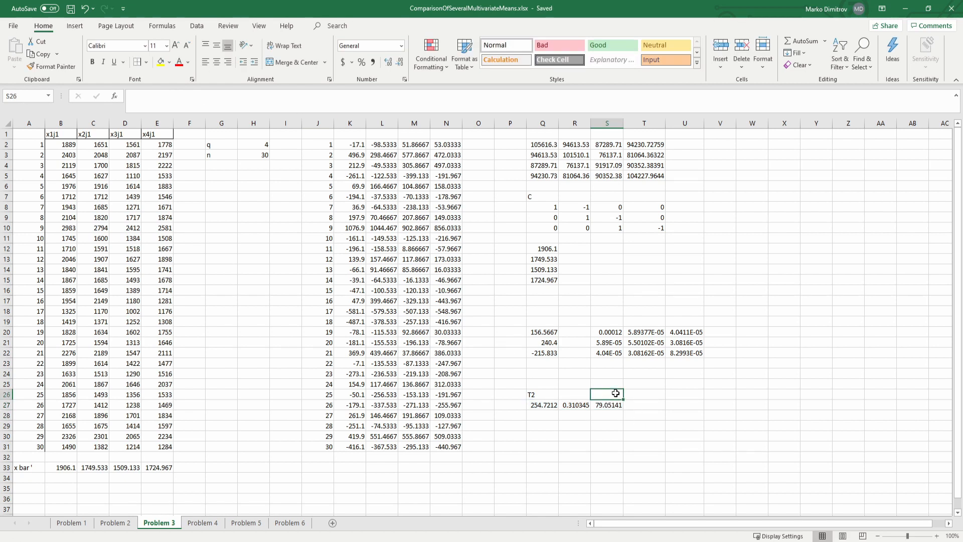
type("F")
key("Return")
Compute the critical value in T27 with the array formula =F.INV.RT(0.05,4-1,30-4+1), and save the workbook
key("Right")
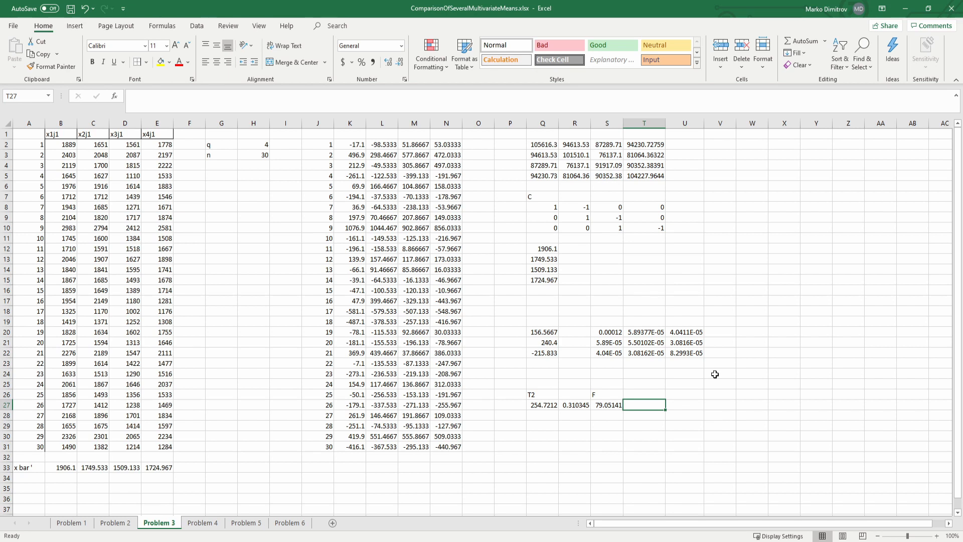
type("=f")
type(".IN")
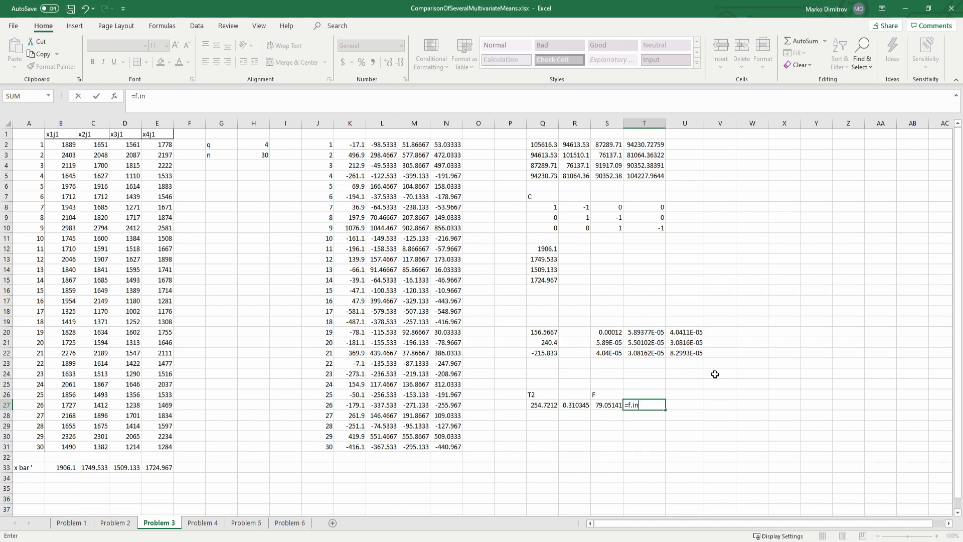
key("Down")
key("Tab")
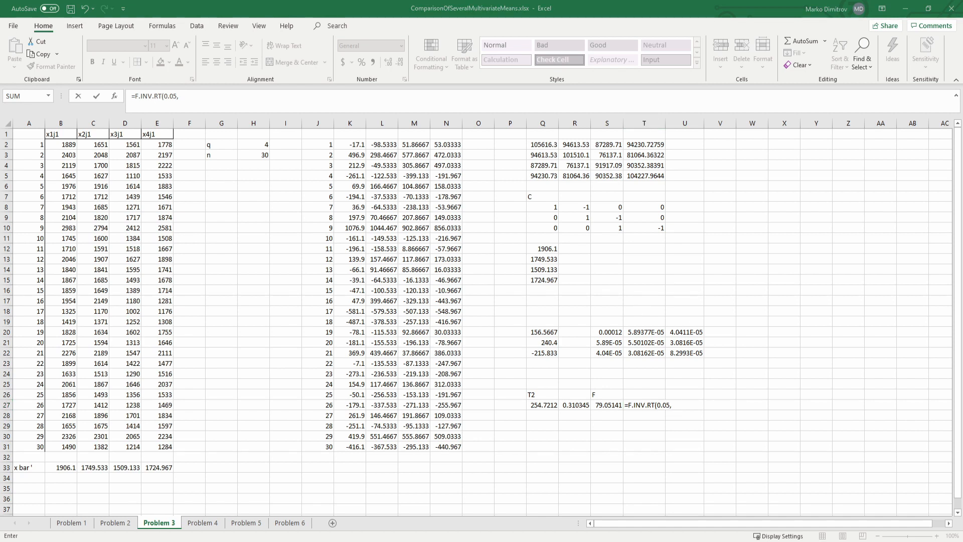
left_click(219, 97)
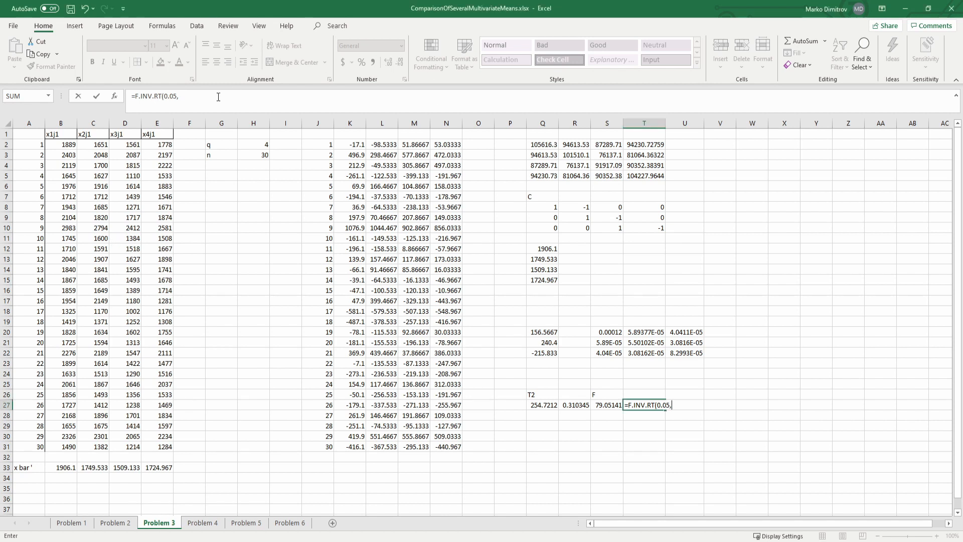
left_click(218, 97)
type("4-1,30-4+1)")
key("ctrl+shift+Return")
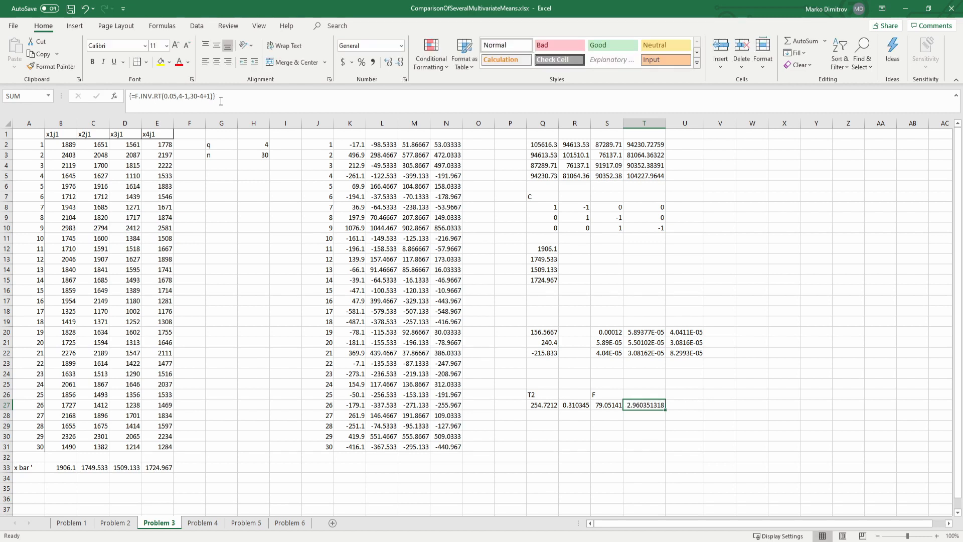
key("ctrl+s")
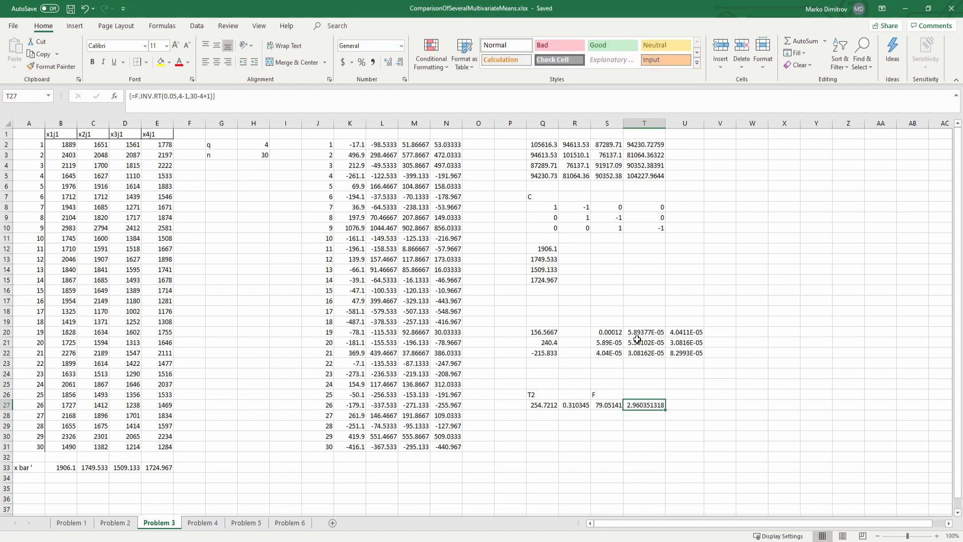
Compare the F statistic in S27 with the critical value in T27
left_click(646, 395)
left_click(638, 406)
left_click(607, 406)
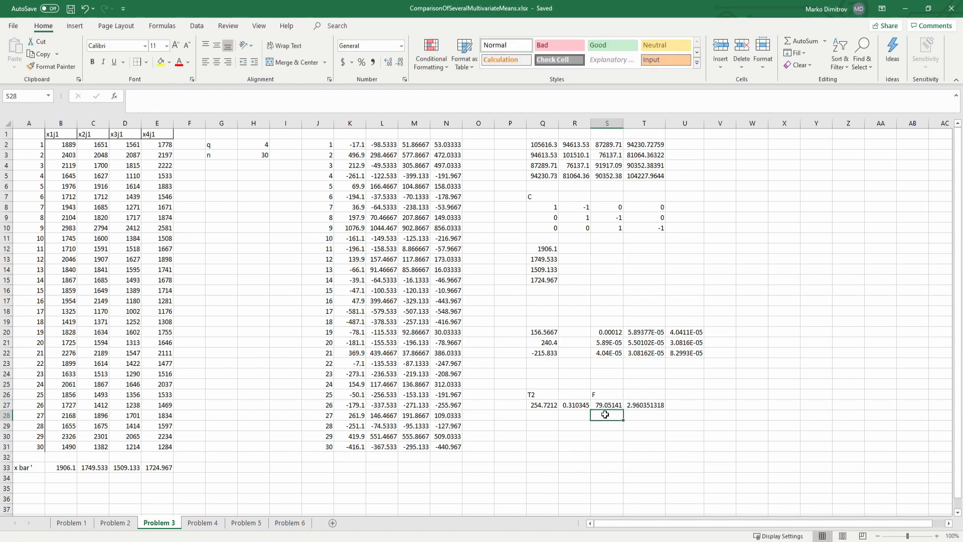
left_click_drag(607, 406, 651, 406)
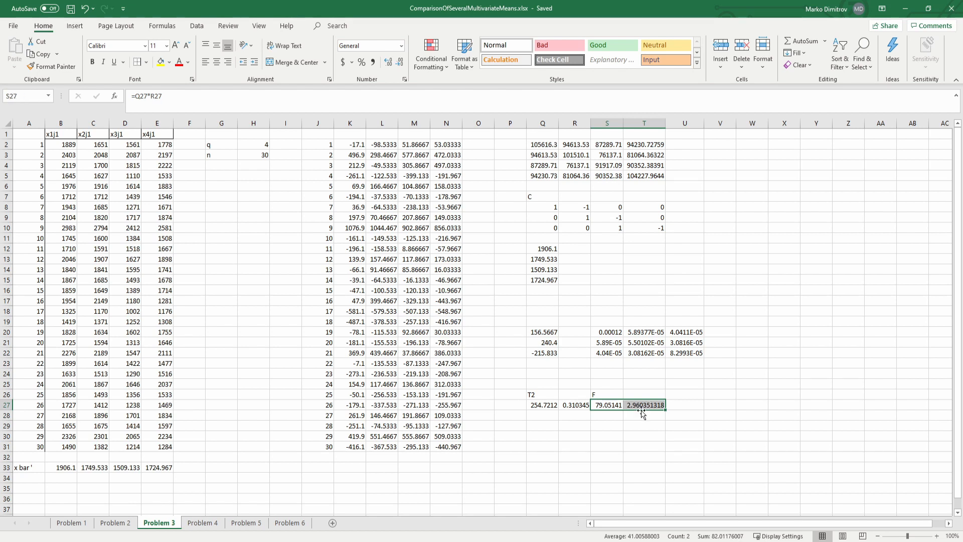
left_click(612, 415)
left_click(608, 405)
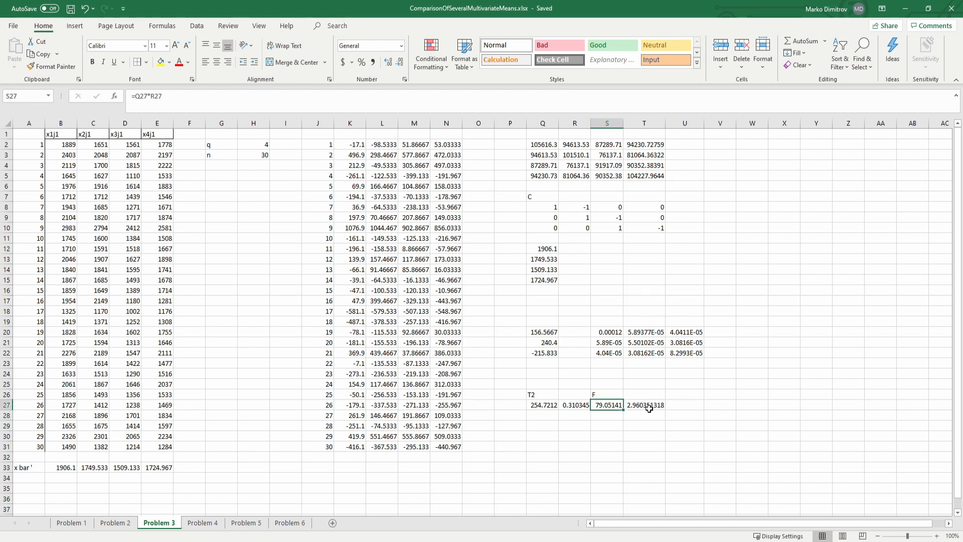
left_click(542, 435)
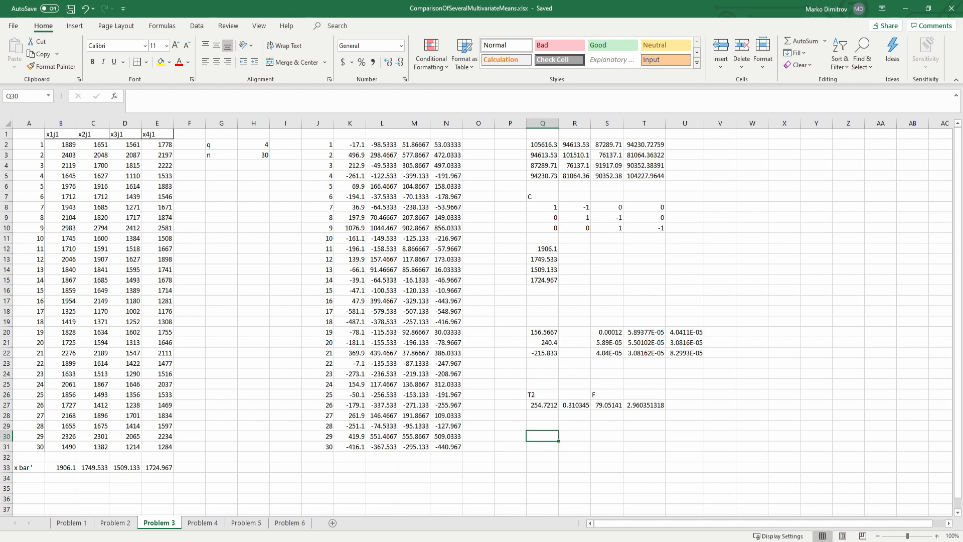
left_click(503, 321)
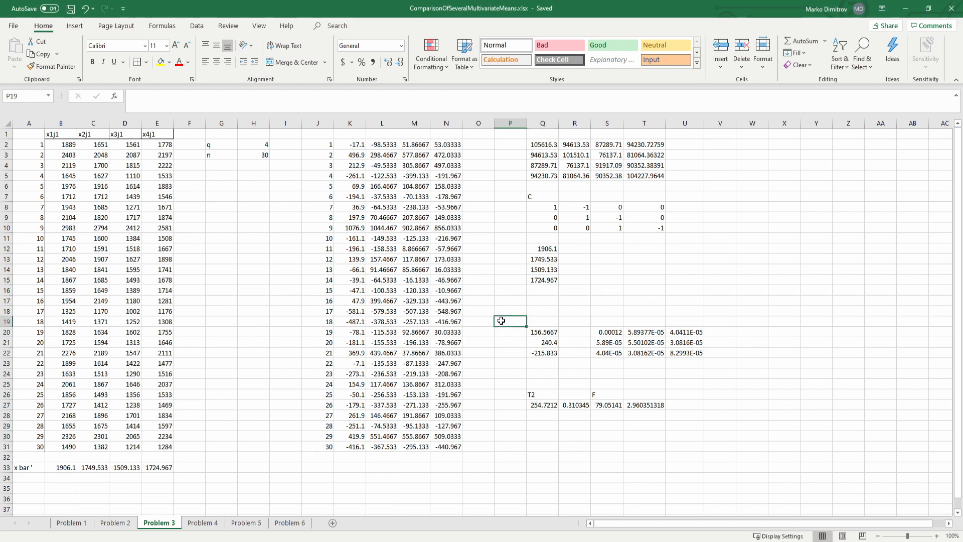
type("s")
left_click(501, 351)
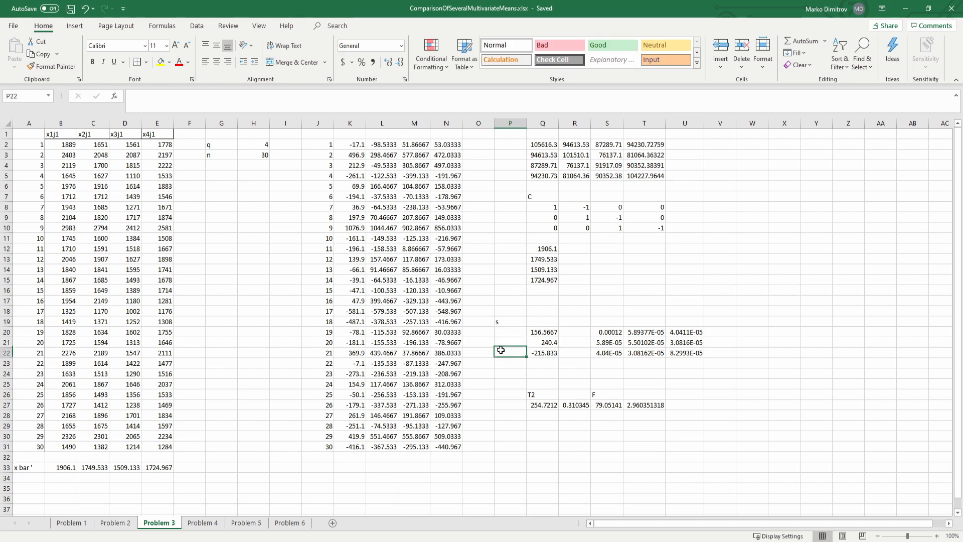
left_click(504, 326)
key("Delete")
left_click(210, 311)
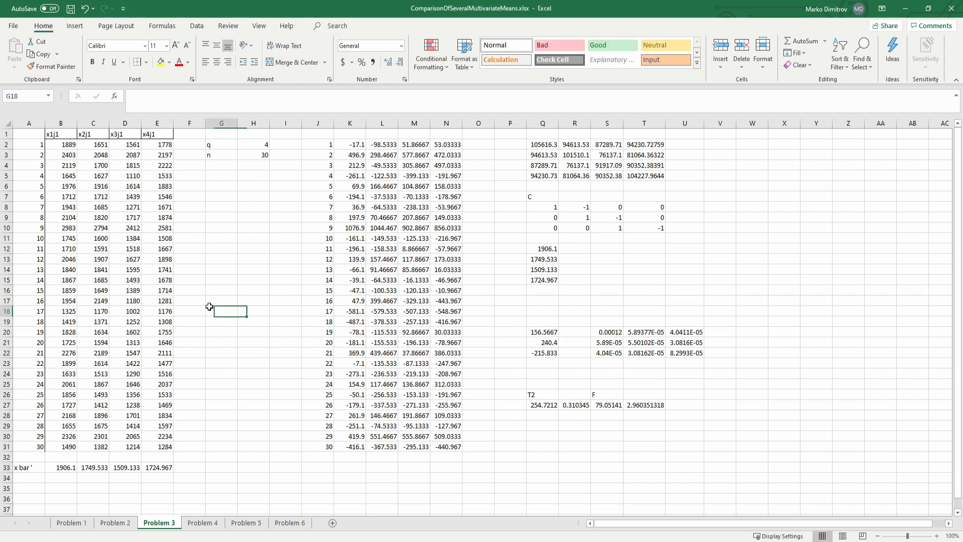
key("ctrl+s")
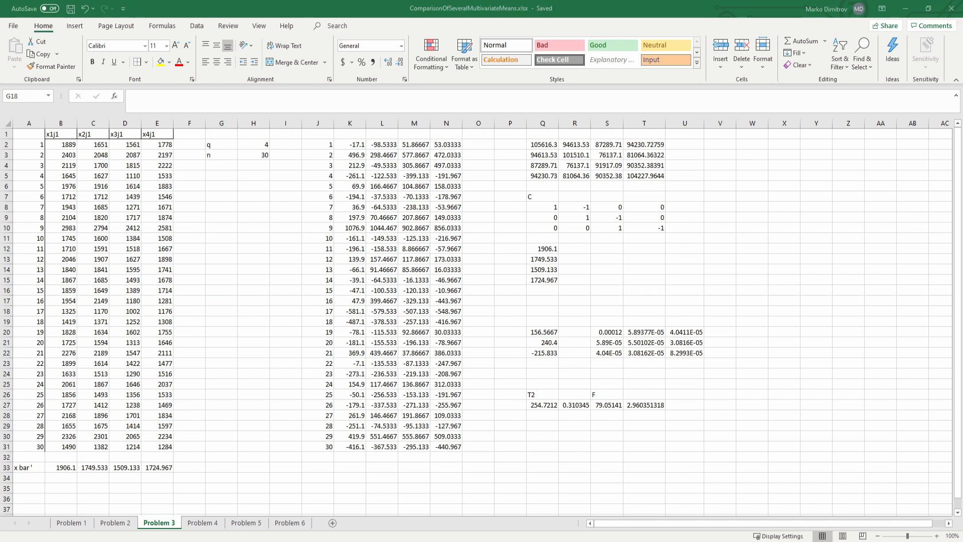
Review the repeated measurements of the four variables in B2:E31
left_click(95, 172)
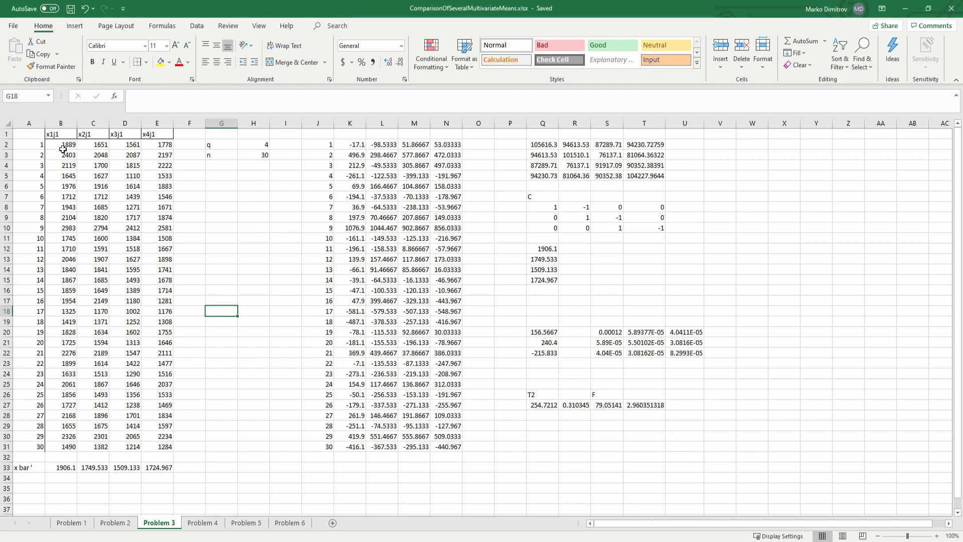
left_click_drag(63, 149, 159, 445)
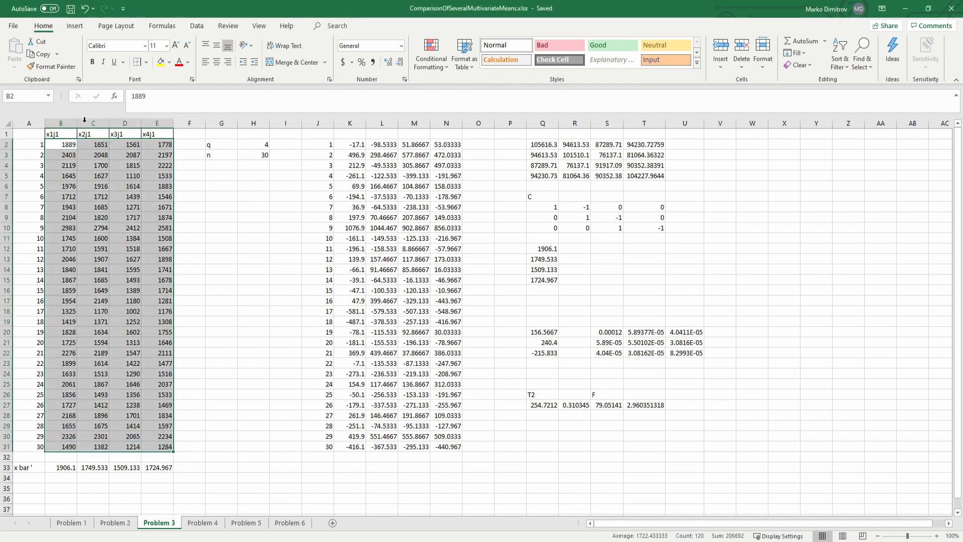
left_click(192, 167)
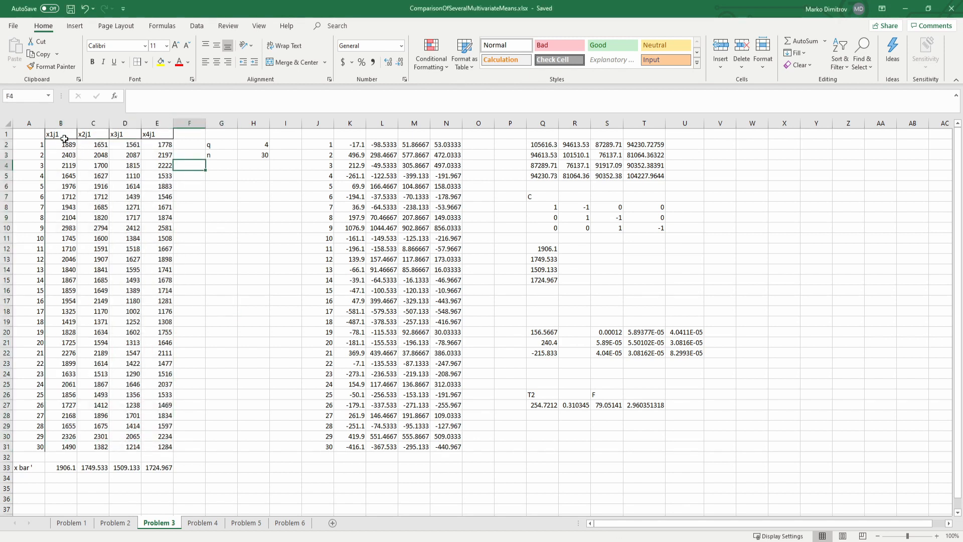
left_click_drag(65, 139, 86, 176)
left_click(252, 227)
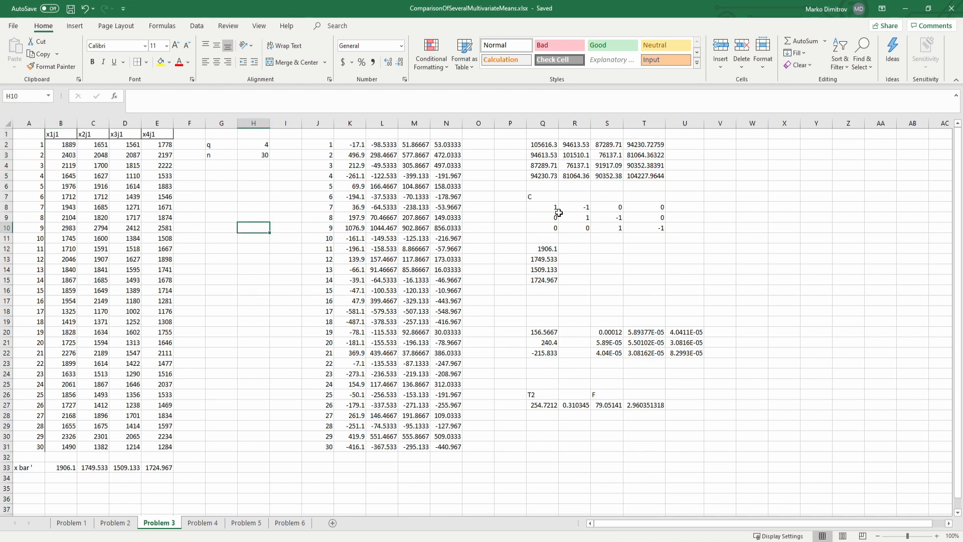
left_click_drag(73, 145, 223, 228)
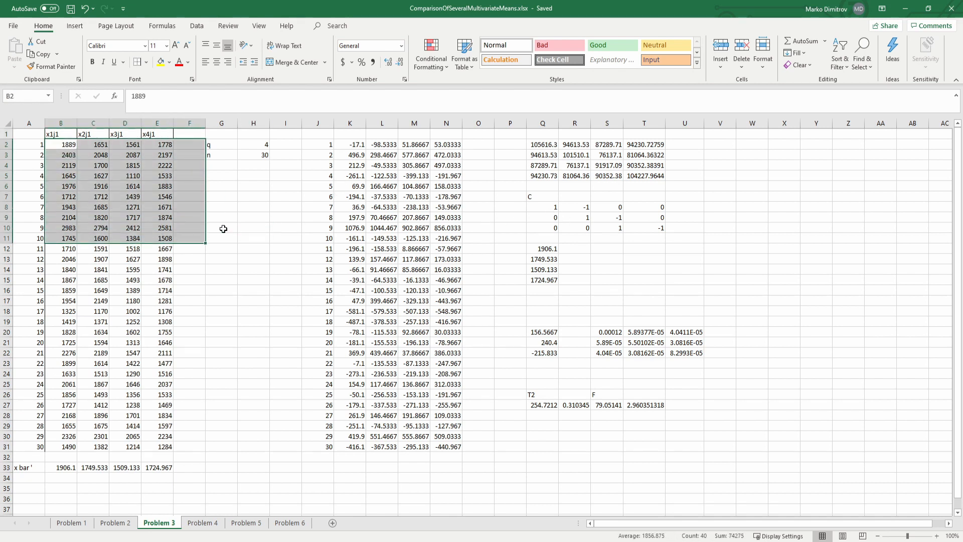
left_click(260, 175)
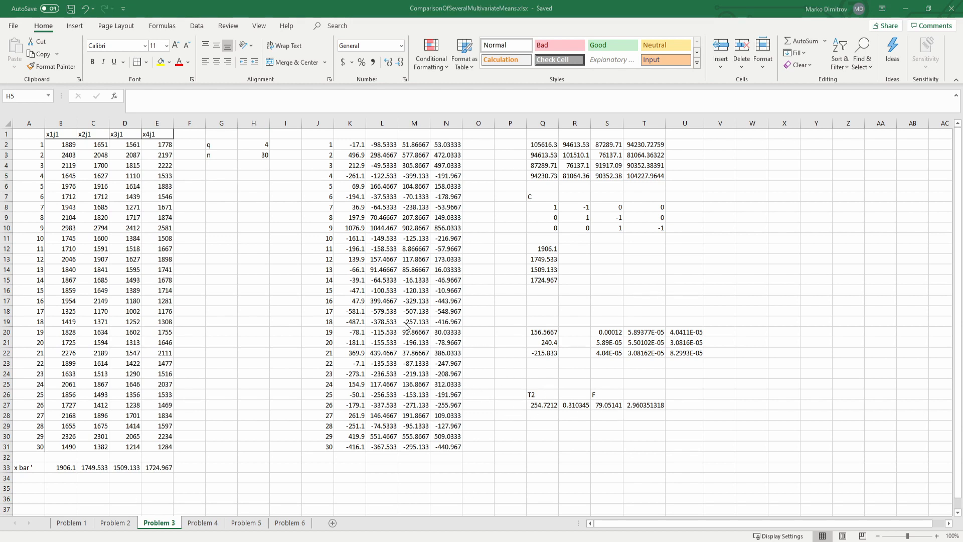
Examine contrast matrix C in Q8:T10 row by row to see which treatments each row compares
left_click(598, 217)
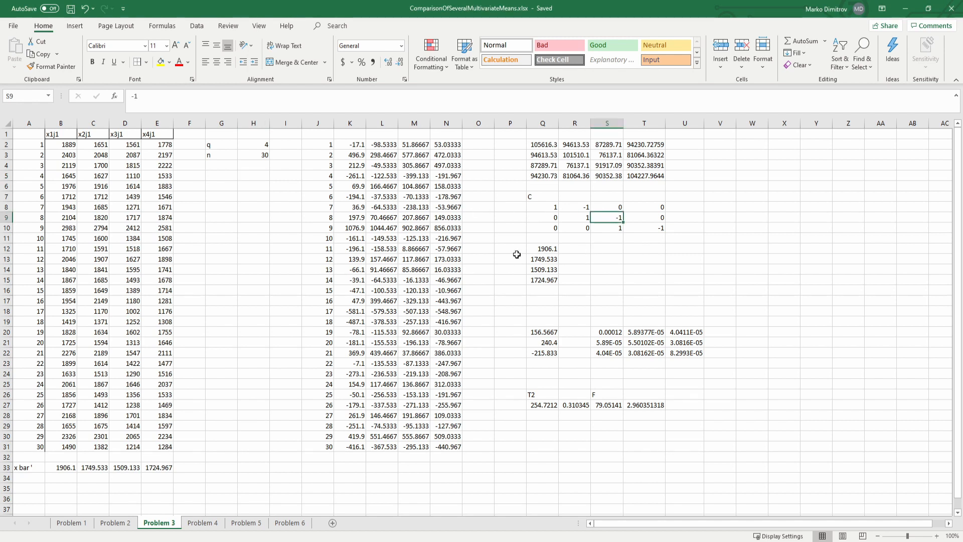
left_click(551, 199)
left_click_drag(550, 207, 655, 226)
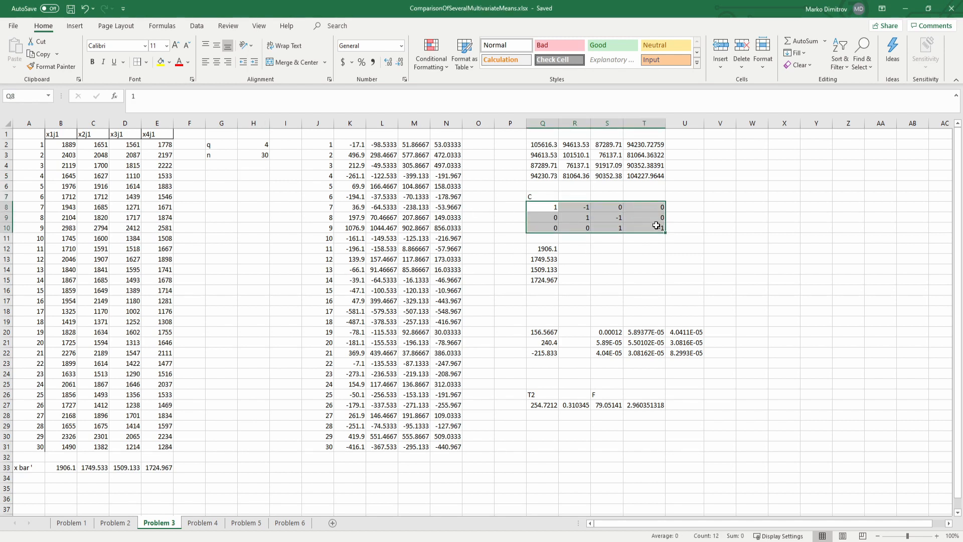
left_click(568, 206)
left_click(551, 198)
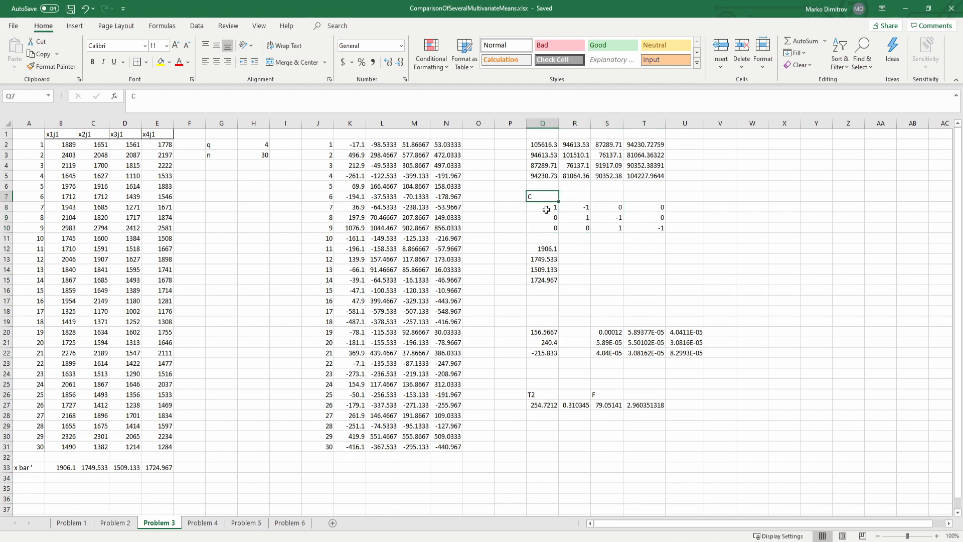
left_click(546, 209)
left_click_drag(549, 207, 648, 206)
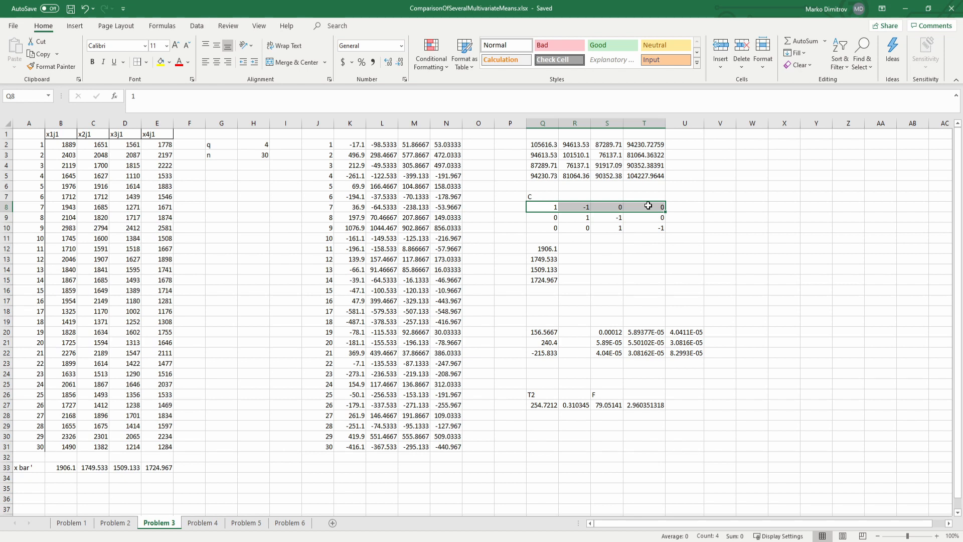
left_click_drag(554, 220, 662, 217)
left_click(582, 218)
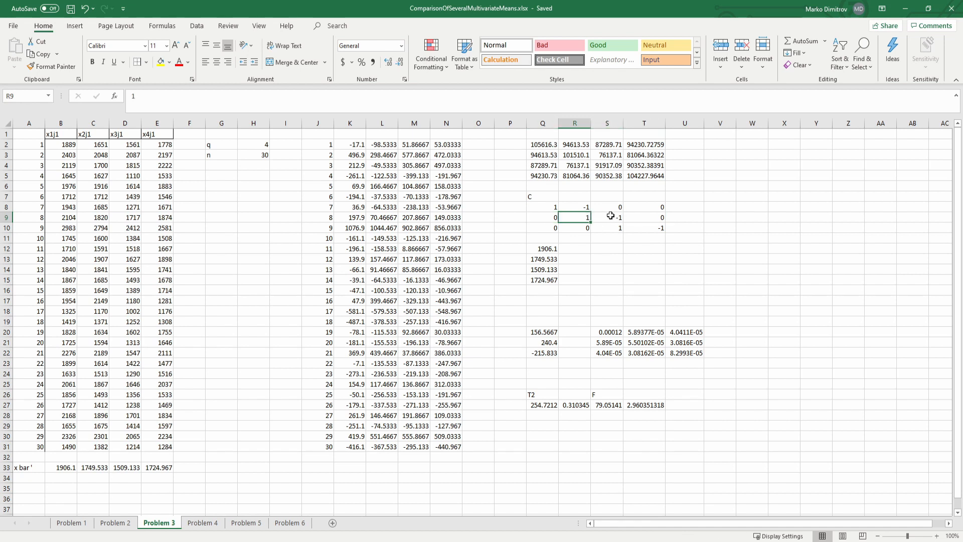
Review the contrast matrix C in Q8:T10 on the Problem 3 sheet
left_click_drag(565, 205, 646, 223)
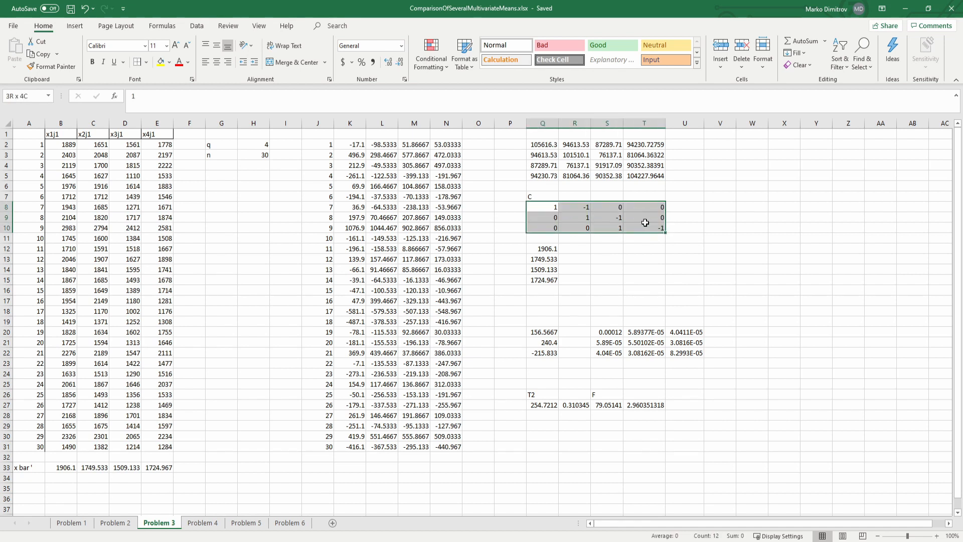
left_click(609, 257)
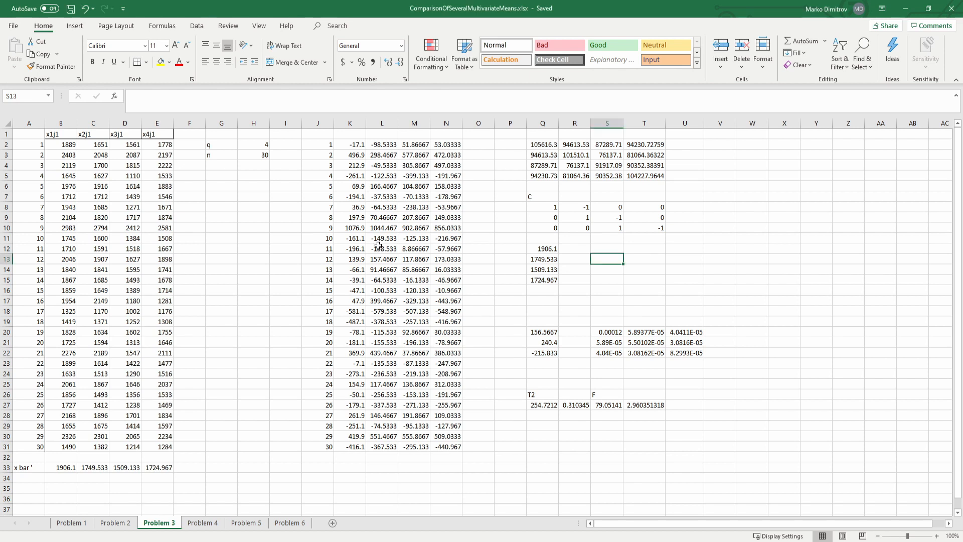
left_click_drag(552, 206, 643, 225)
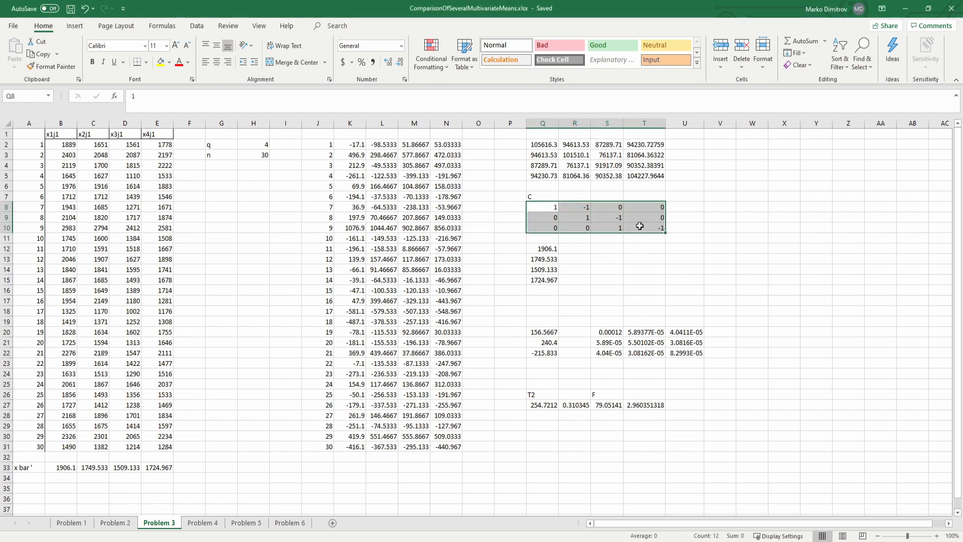
left_click(593, 252)
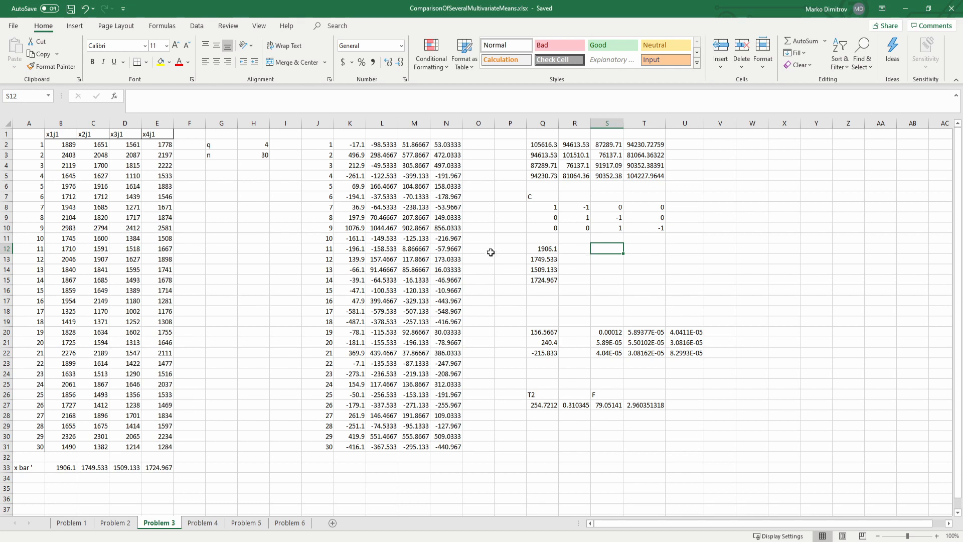
left_click_drag(548, 206, 575, 206)
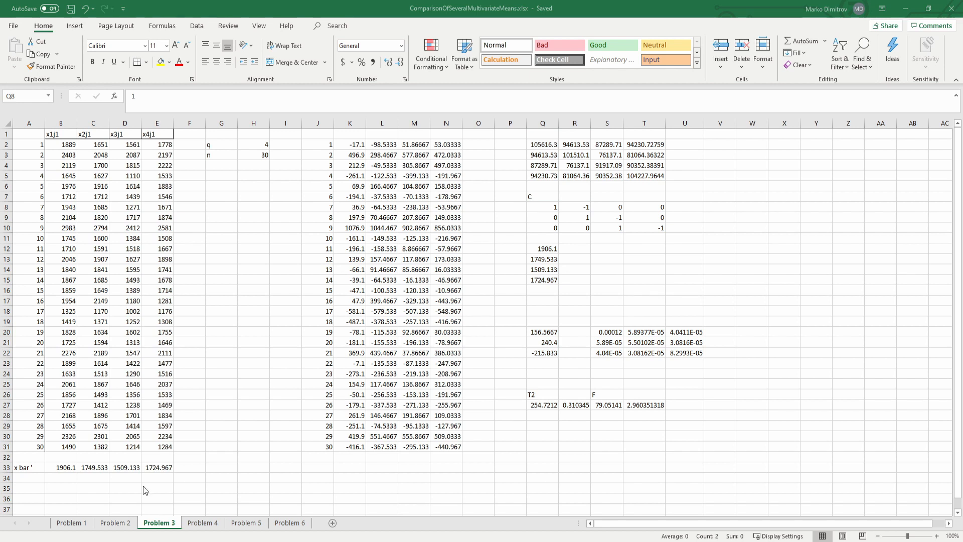
Open the Problem 4 sheet
left_click(203, 523)
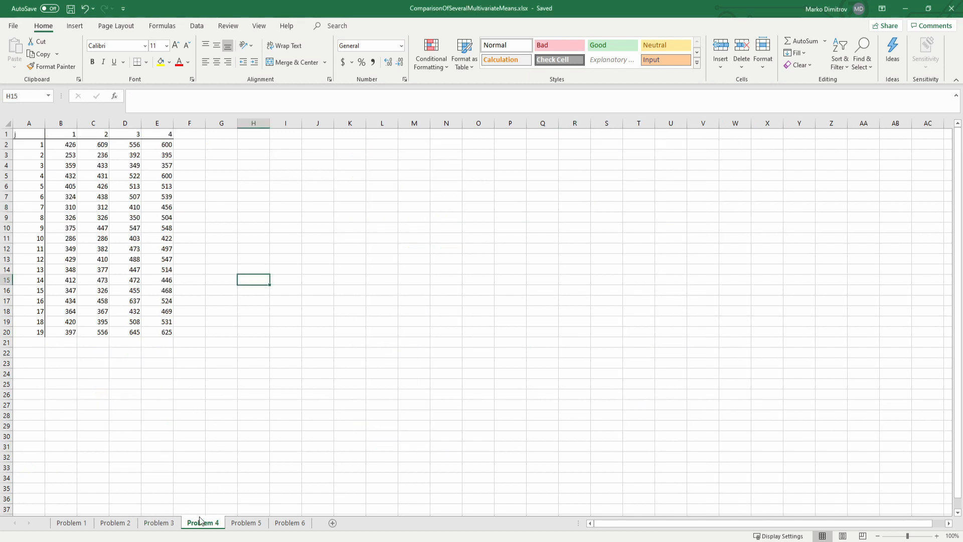
left_click(211, 298)
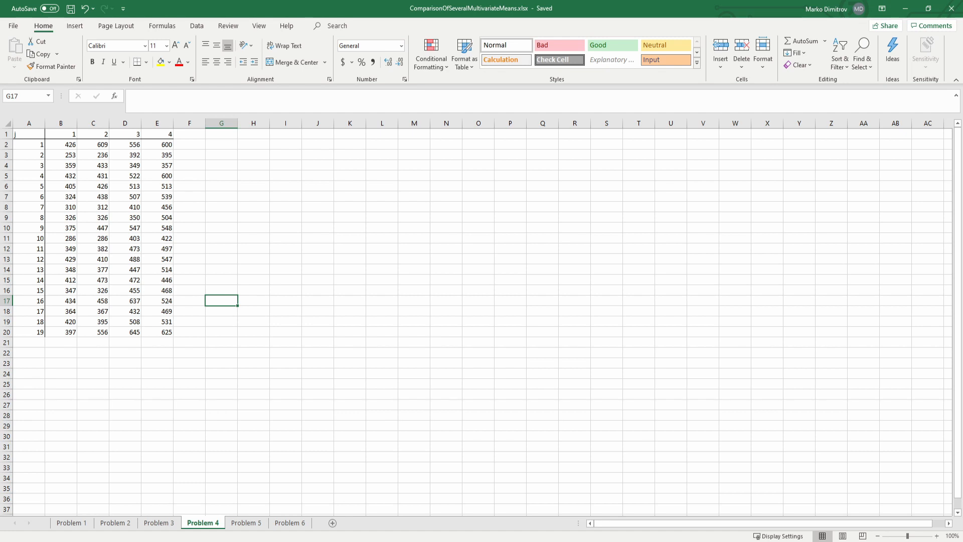
key("alt+Tab")
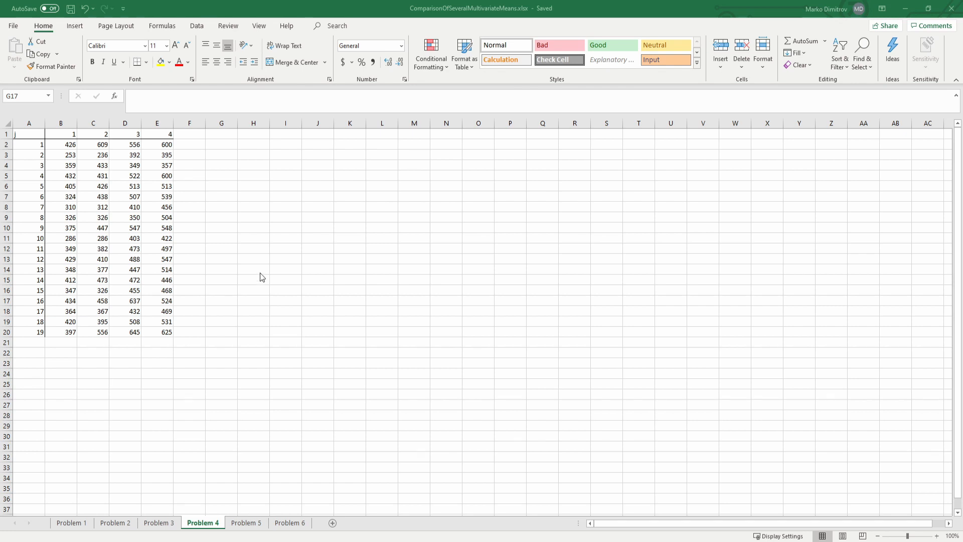
left_click(263, 229)
left_click(238, 153)
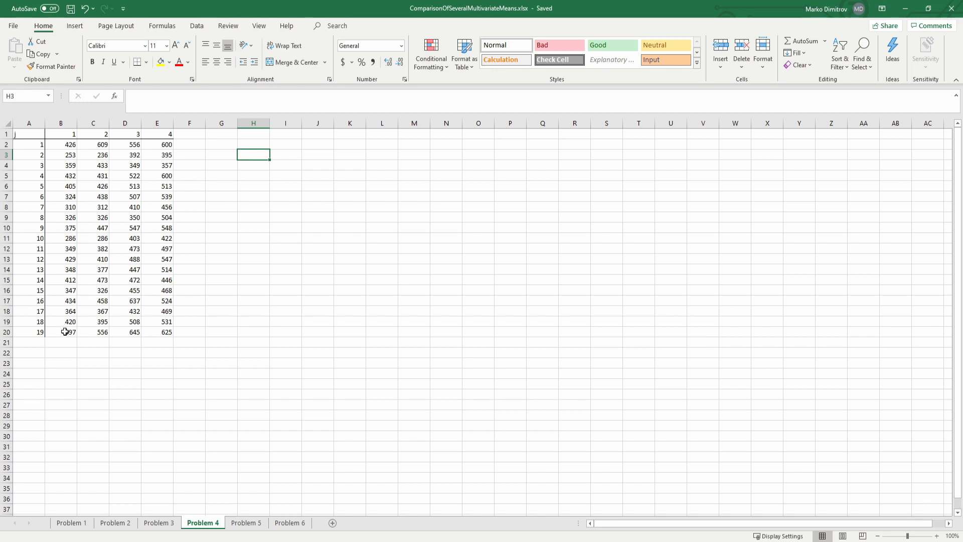
Examine the Problem 4 data, comparing treatment columns 3 and 4 with treatment columns 1 and 2
left_click_drag(128, 332, 149, 335)
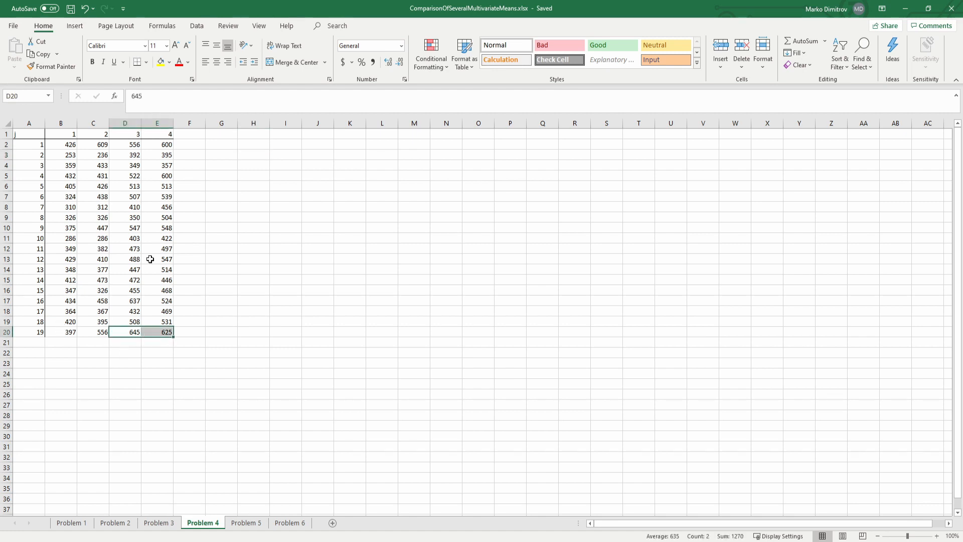
left_click_drag(132, 145, 159, 343)
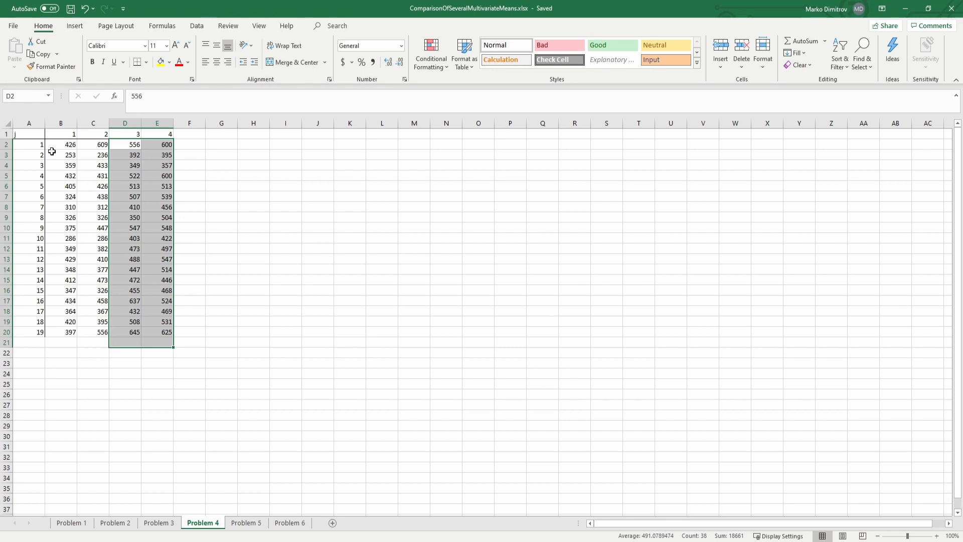
left_click_drag(53, 145, 100, 331)
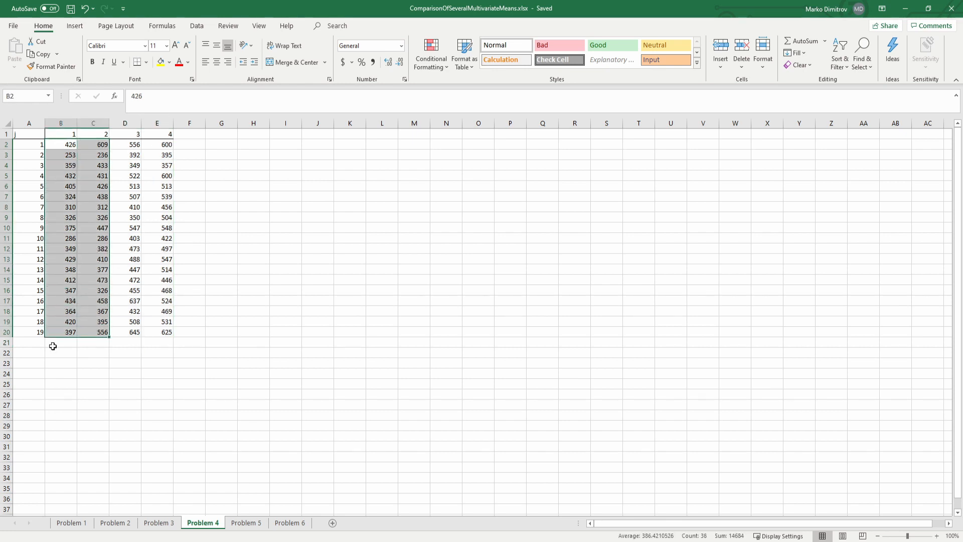
left_click(240, 280)
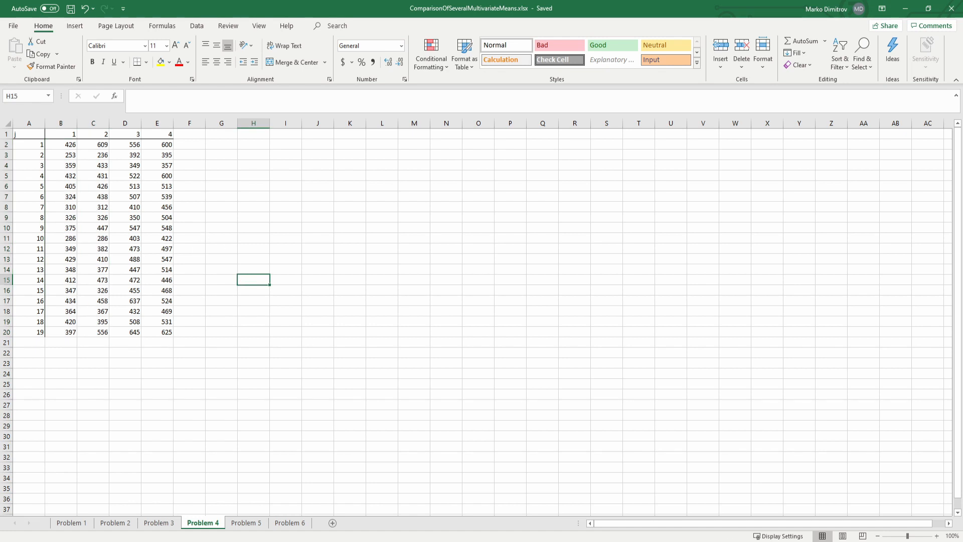
key("alt+Tab")
left_click(232, 156)
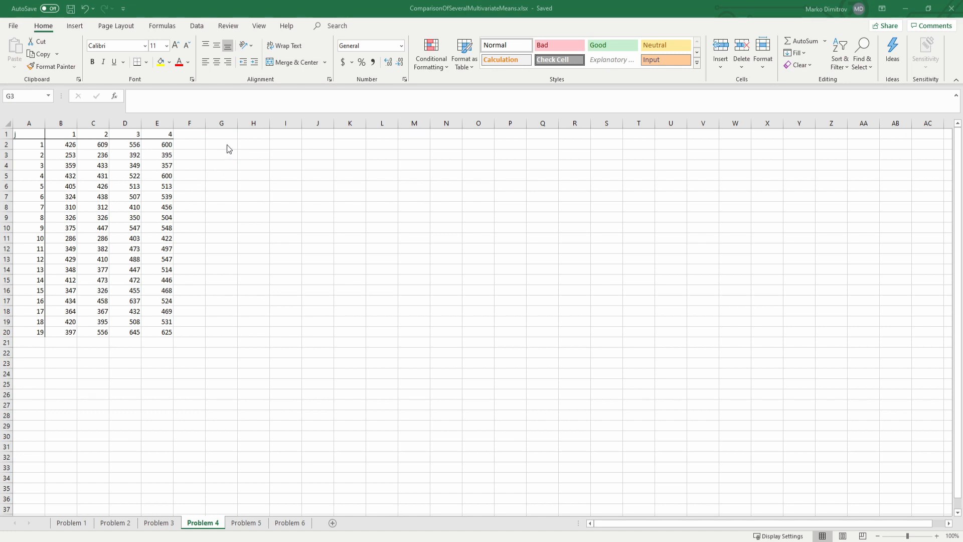
left_click(212, 177)
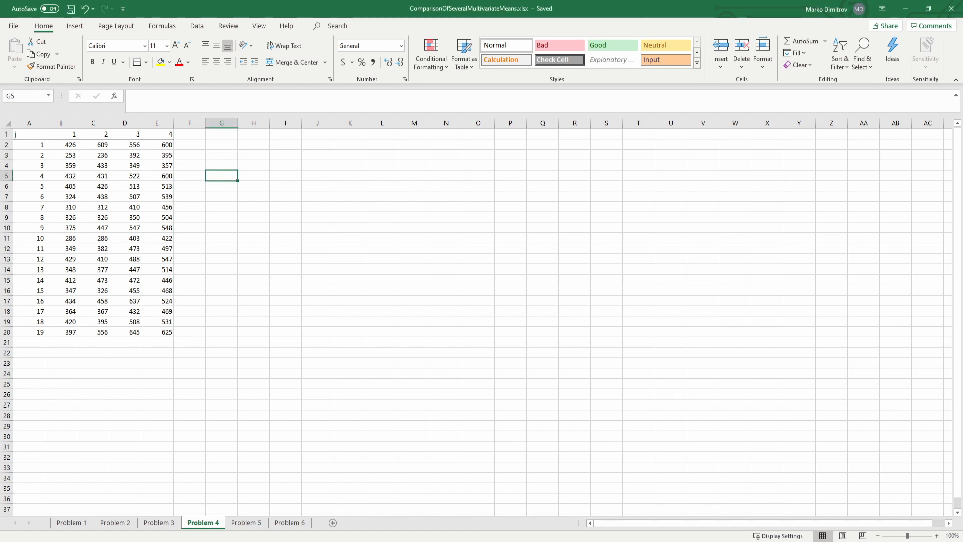
left_click_drag(131, 331, 155, 330)
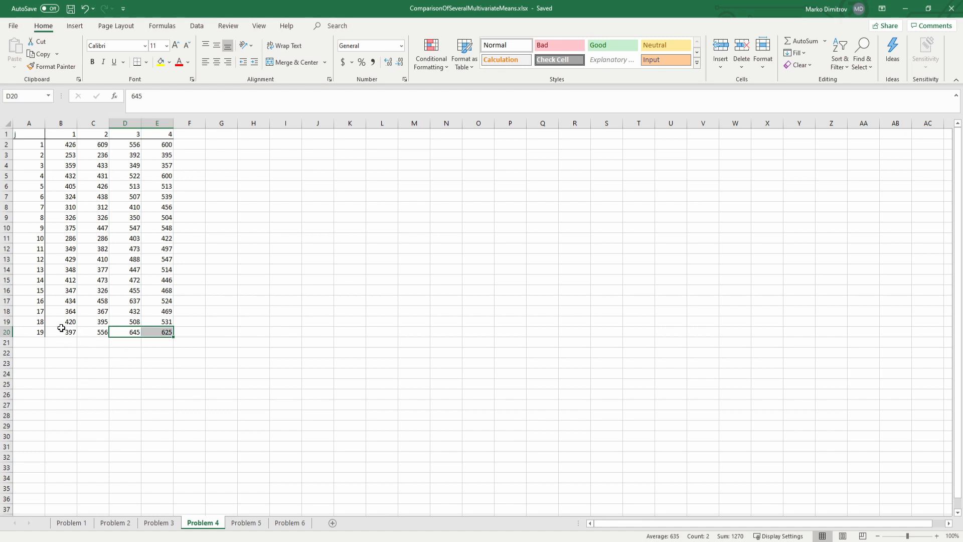
left_click_drag(64, 331, 94, 331)
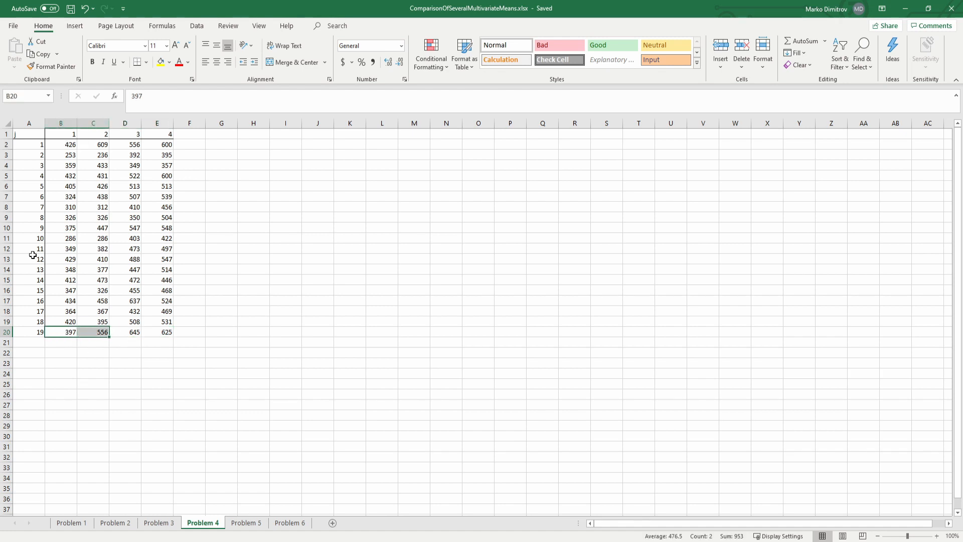
Label cell H3 as C to head the contrast matrix
left_click(232, 164)
left_click(247, 162)
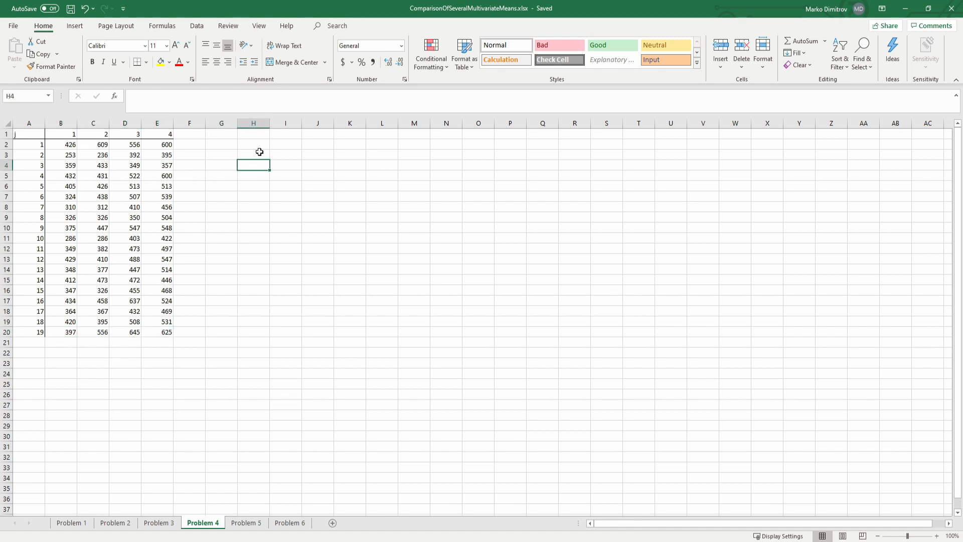
left_click(261, 152)
type("C")
key("Return")
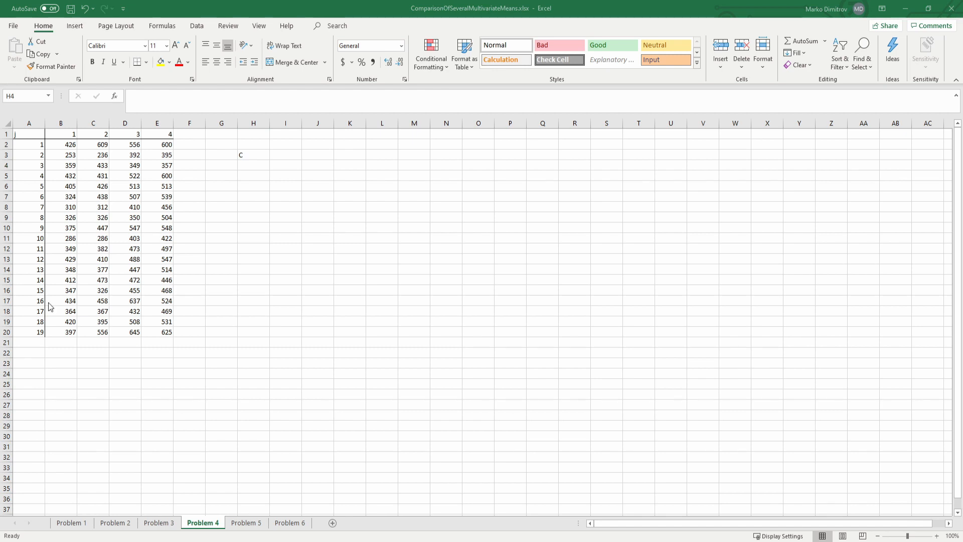
Enter 1 in cells J4 and K4 of the first contrast row and save the workbook
key("Right")
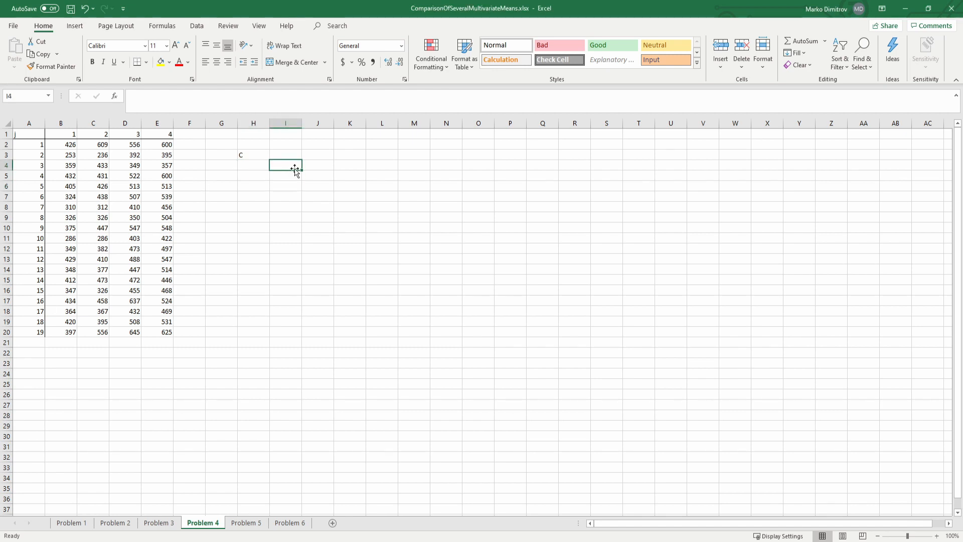
left_click_drag(129, 135, 143, 332)
left_click(301, 161)
left_click(318, 162)
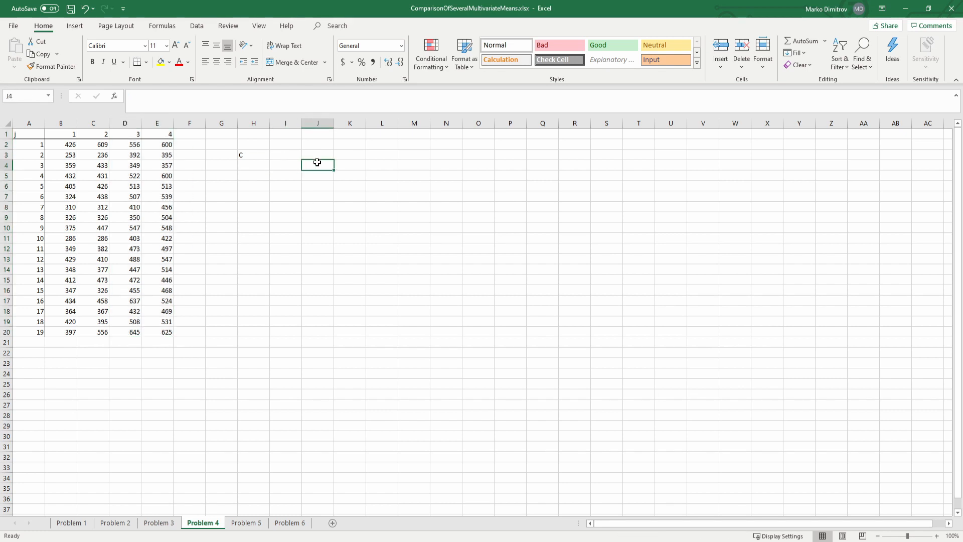
type("1")
left_click(341, 161)
type("1")
left_click(313, 215)
key("ctrl+s")
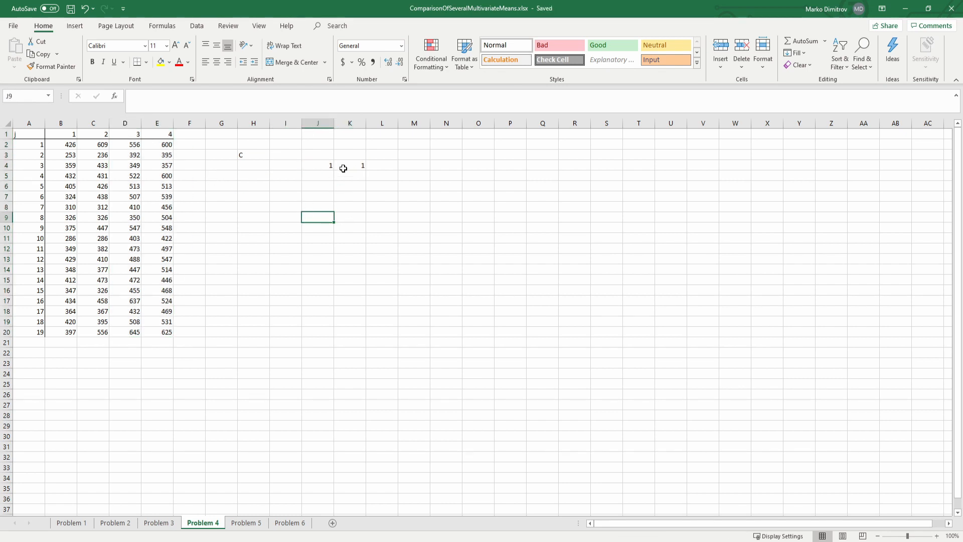
Complete the first contrast row with -1 in cells H4 and I4, and save the workbook
left_click(328, 163)
left_click(253, 165)
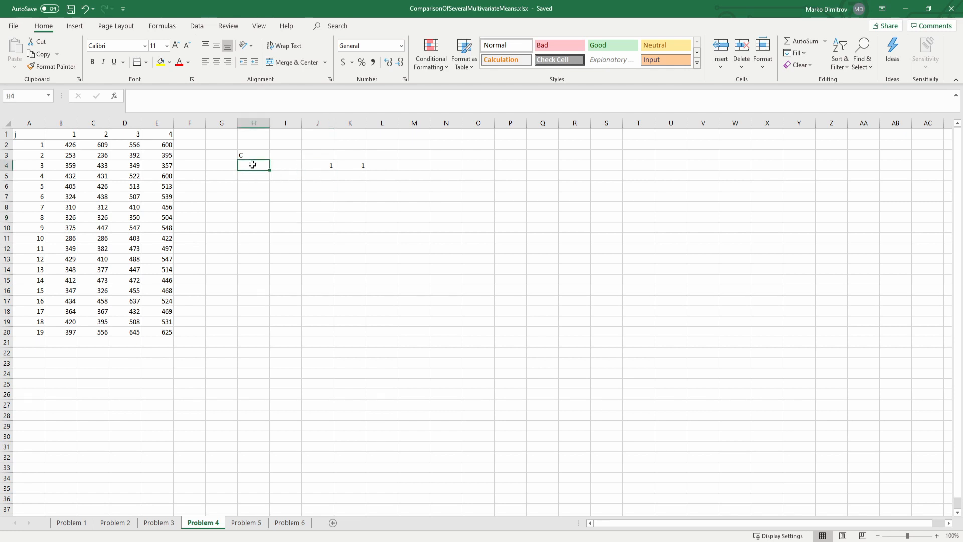
type("-1")
key("Tab")
type("-1")
key("Return")
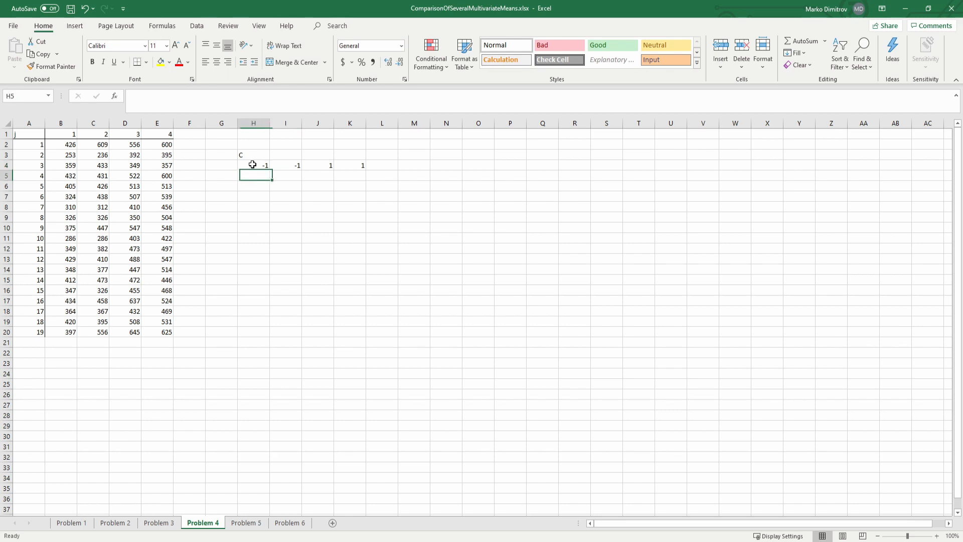
key("ctrl+s")
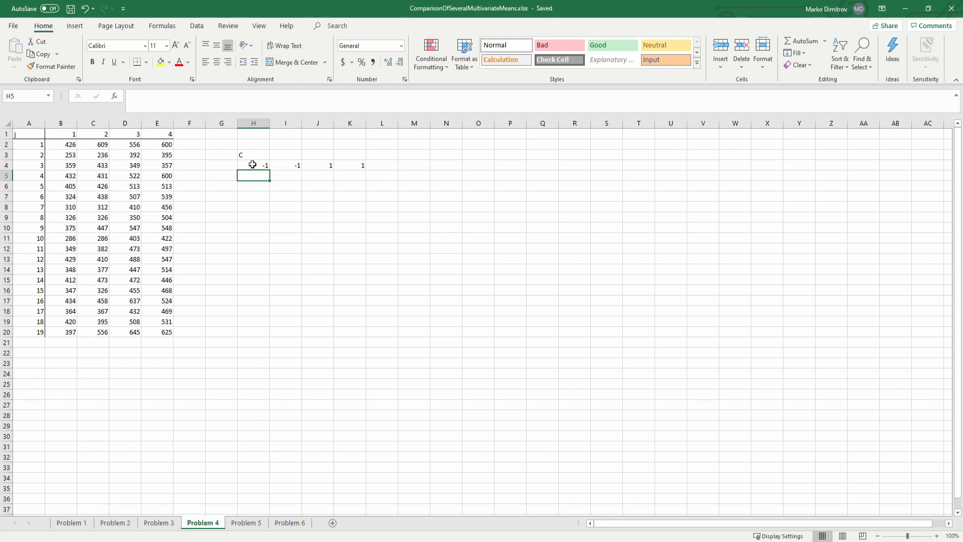
Start the second contrast row with 1 in H5, -2 in I5 and 1 in J5
type("1")
left_click(322, 174)
type("1")
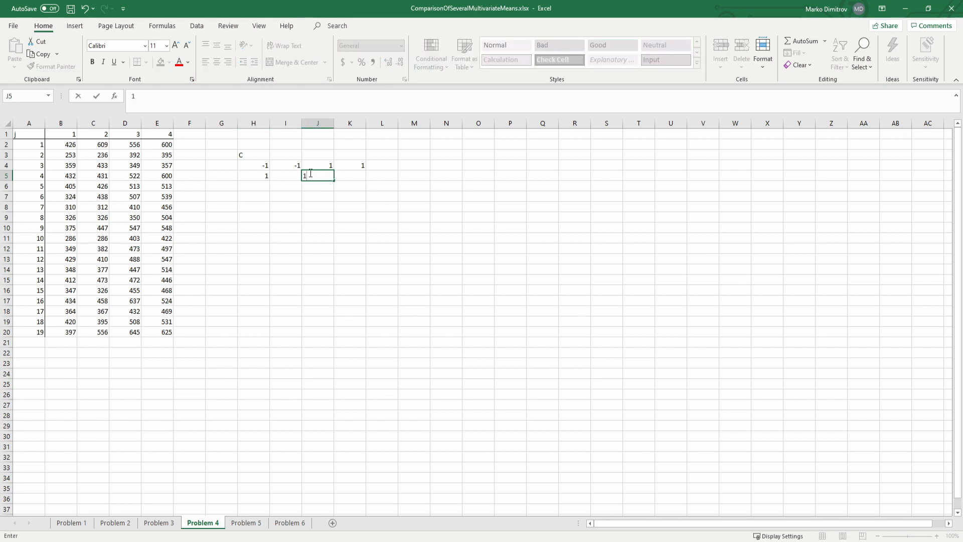
left_click(292, 176)
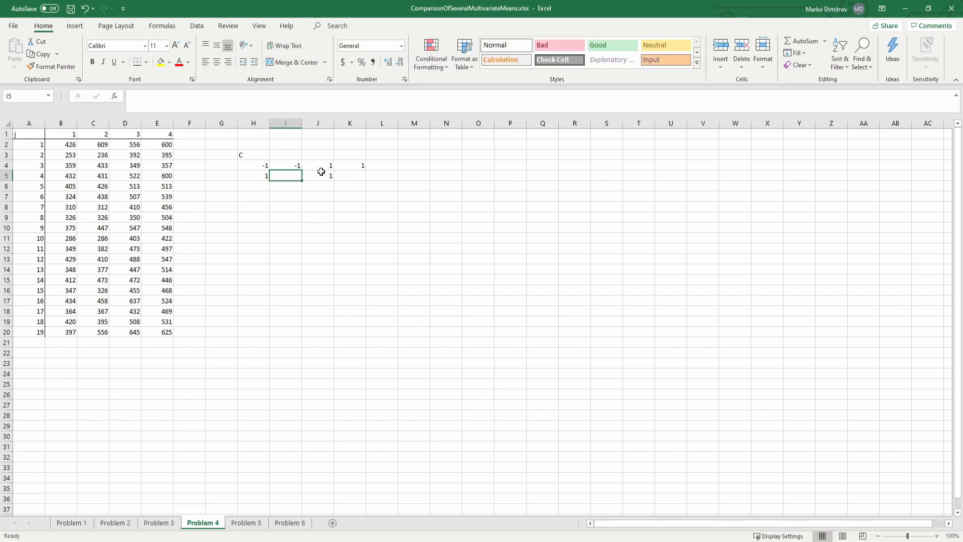
type("-2")
key("Tab")
key("Tab")
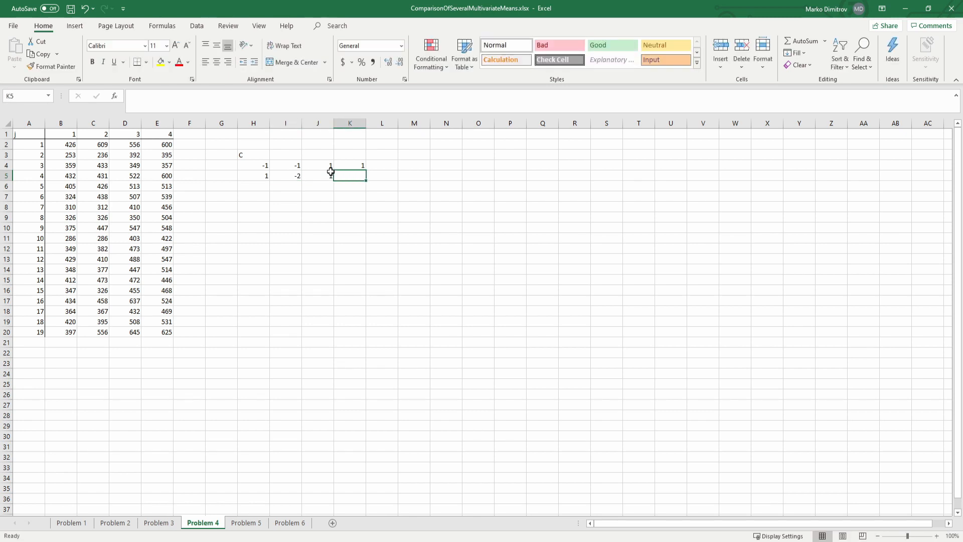
Change I5 to -1, complete the second contrast row with -1 in K5, and save the workbook
key("shift+Tab")
key("shift+Tab")
type("-1")
key("Tab")
key("Tab")
key("Tab")
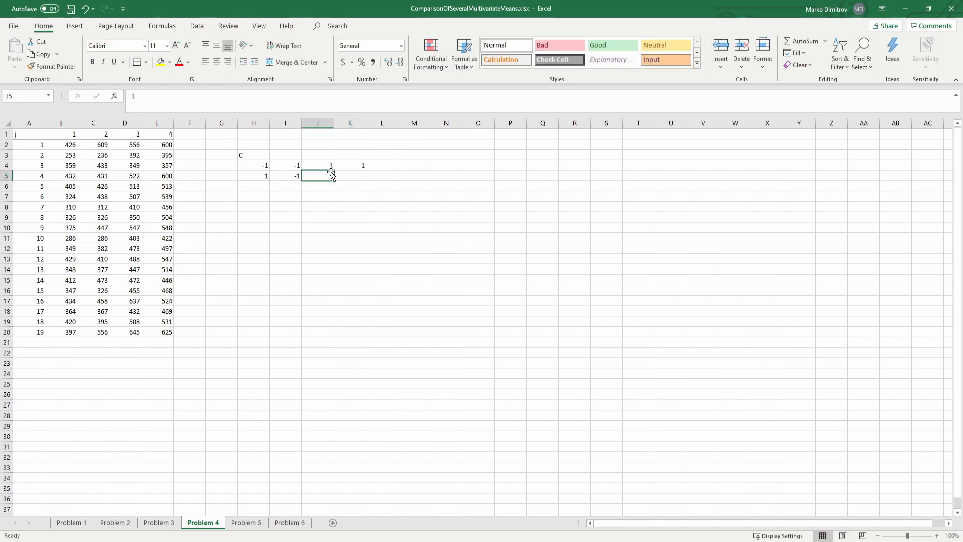
key("shift+Tab")
type("-1")
key("Return")
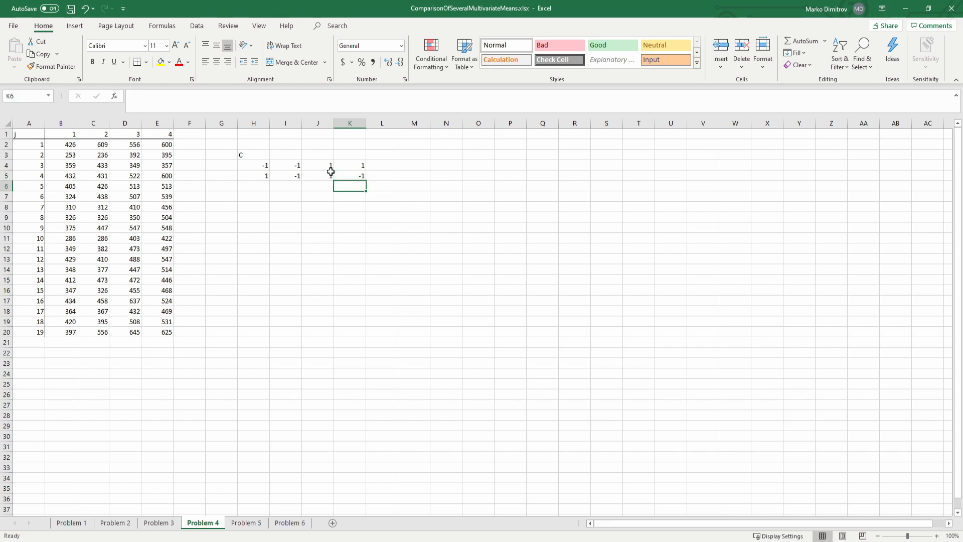
key("ctrl+s")
Start the third contrast row with 1 in H6 and 1 in K6
key("Left")
key("Left")
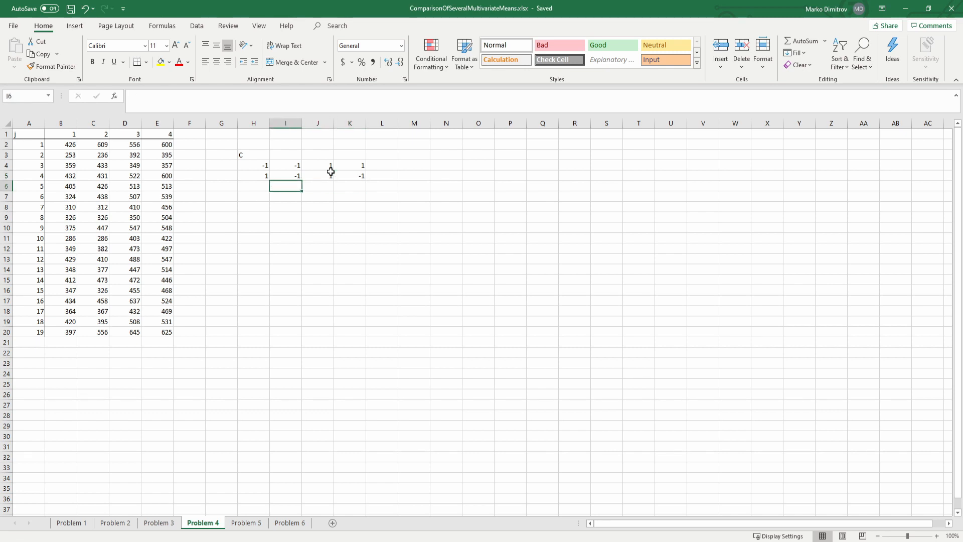
key("Left")
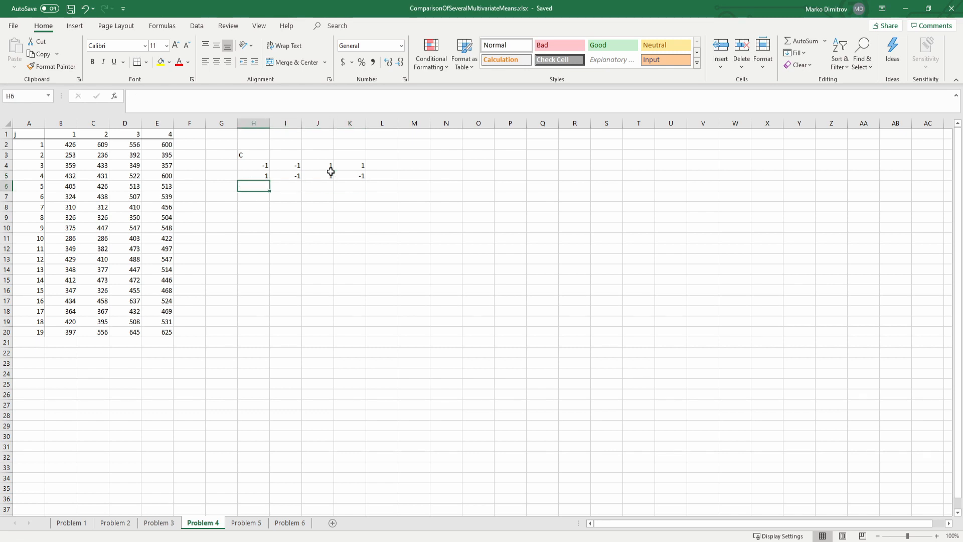
type("1")
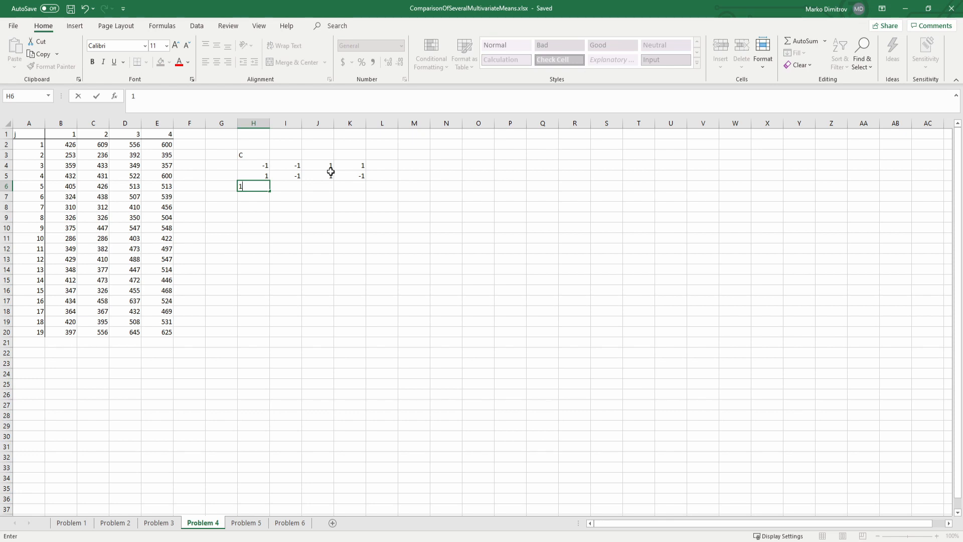
key("Right")
key("Right")
key("Right")
type("3")
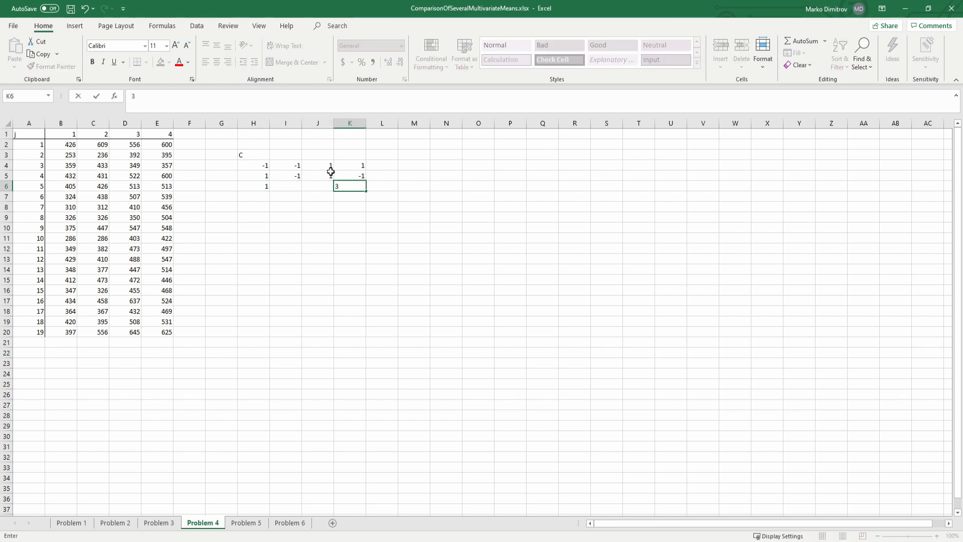
key("BackSpace")
type("1")
key("Right")
Complete the third contrast row with -1 in cells I6 and J6, and save the workbook
key("Left")
key("Left")
key("Left")
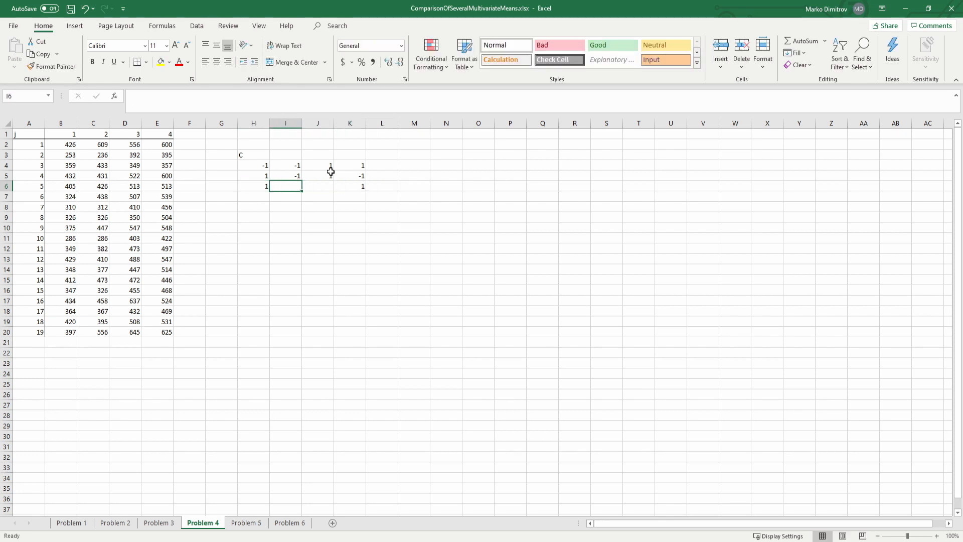
type("-2")
key("Right")
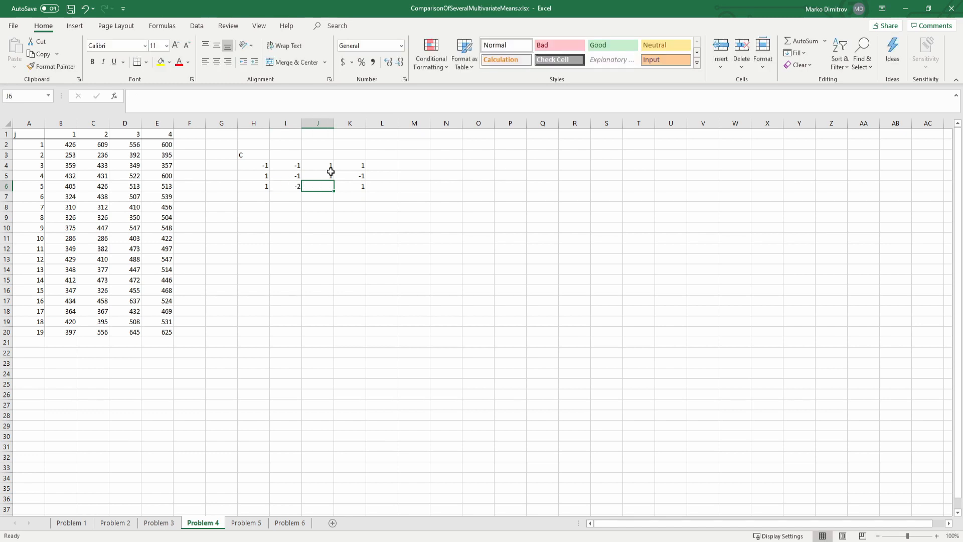
key("Left")
type("-1")
key("Right")
type("-1")
key("Return")
key("ctrl+s")
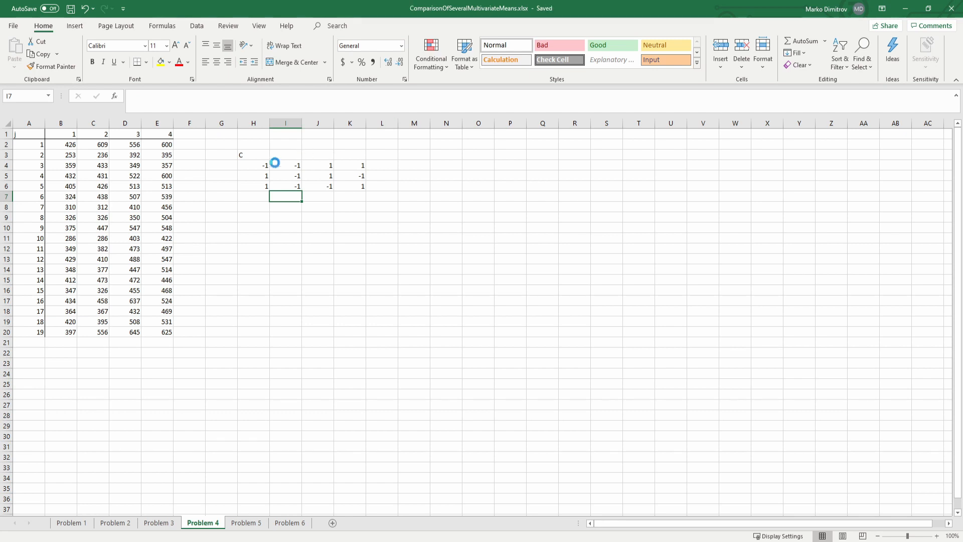
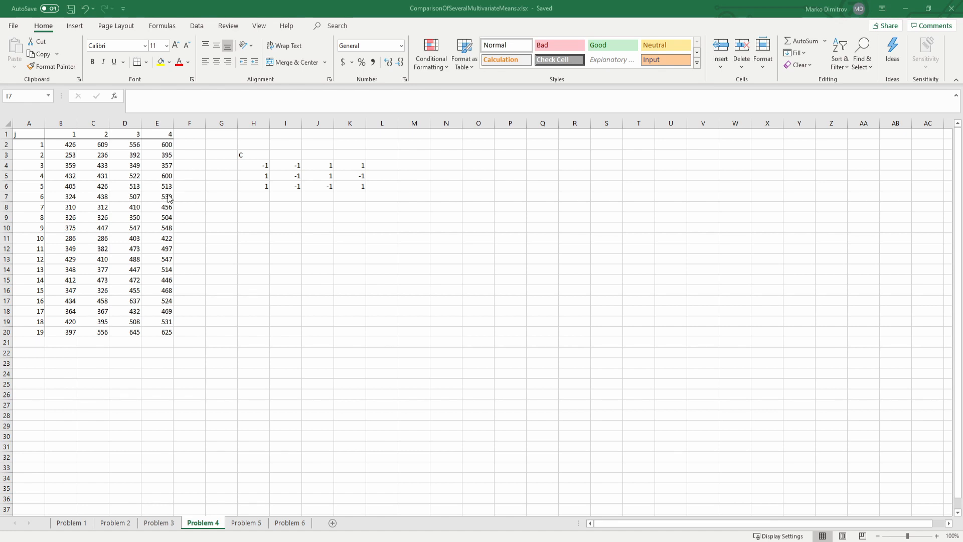
Review the treatment data in B2:E20 and the contrast matrix C in H4:K6
left_click(222, 166)
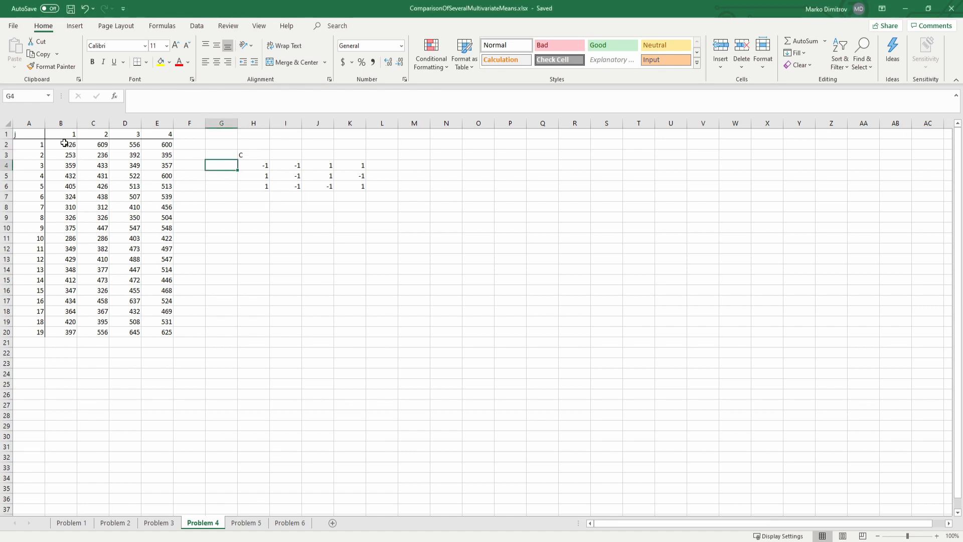
left_click_drag(64, 143, 166, 331)
left_click(235, 241)
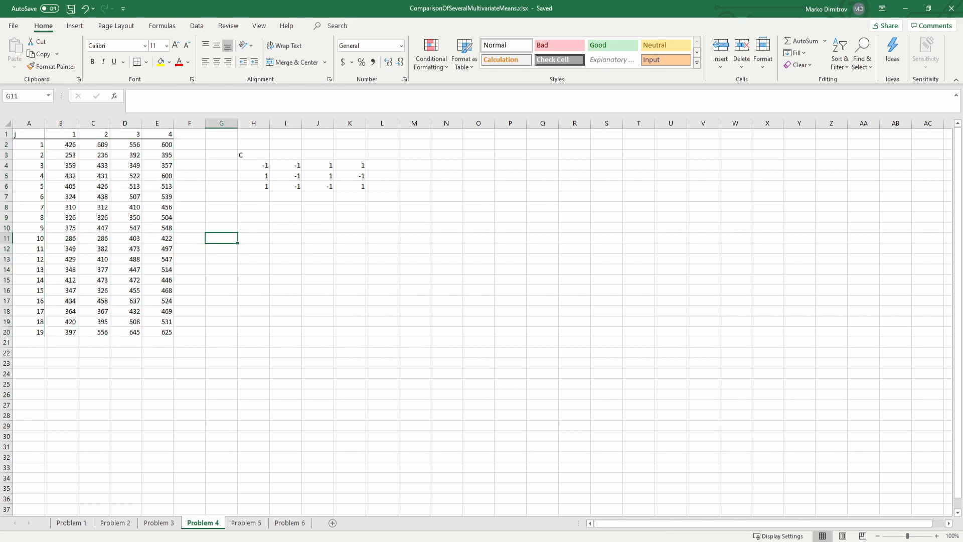
left_click_drag(69, 145, 73, 311)
left_click_drag(259, 166, 357, 186)
left_click(318, 226)
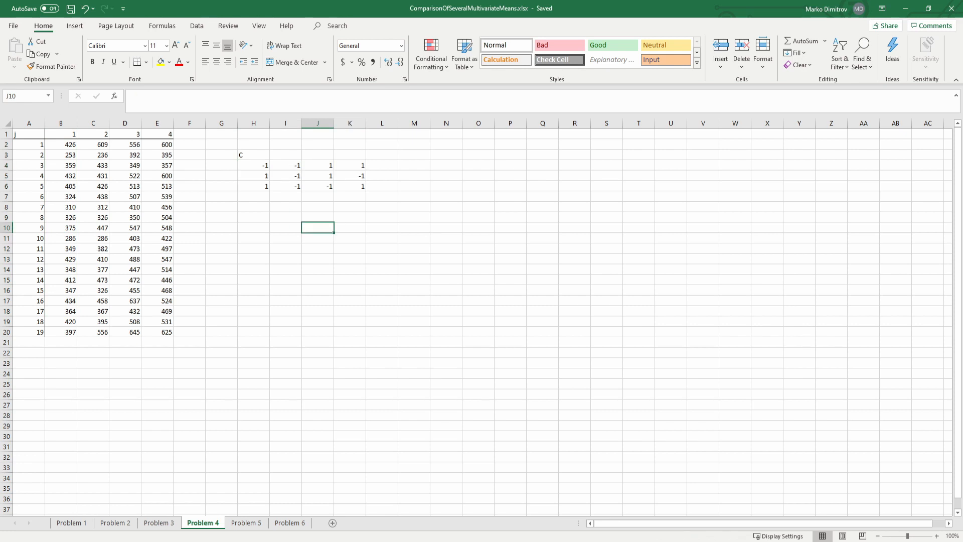
key("alt+Tab")
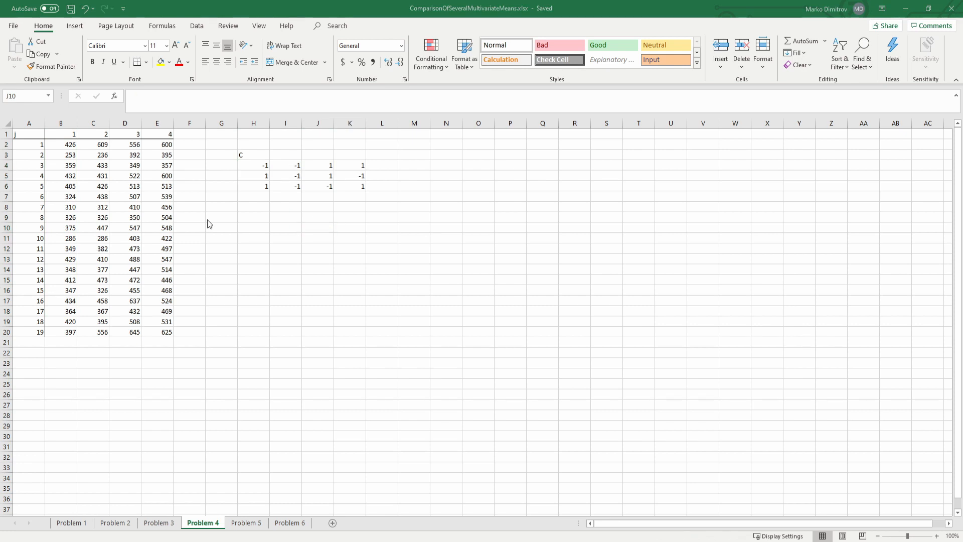
left_click_drag(264, 164, 344, 184)
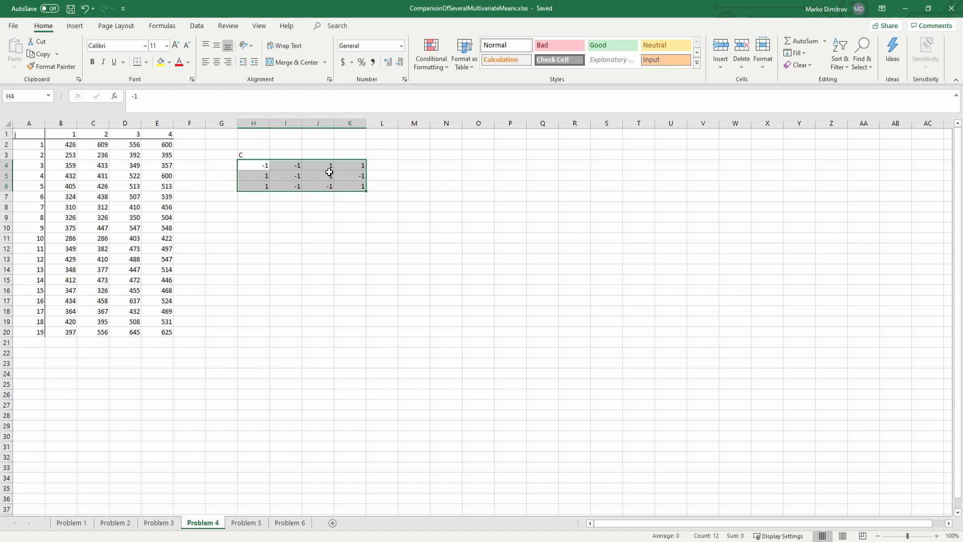
left_click(260, 219)
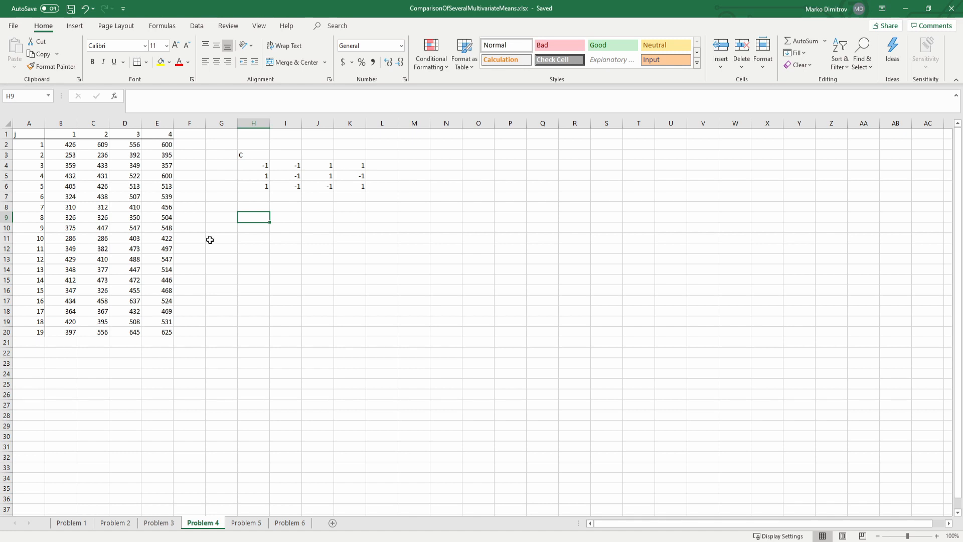
left_click_drag(253, 165, 353, 161)
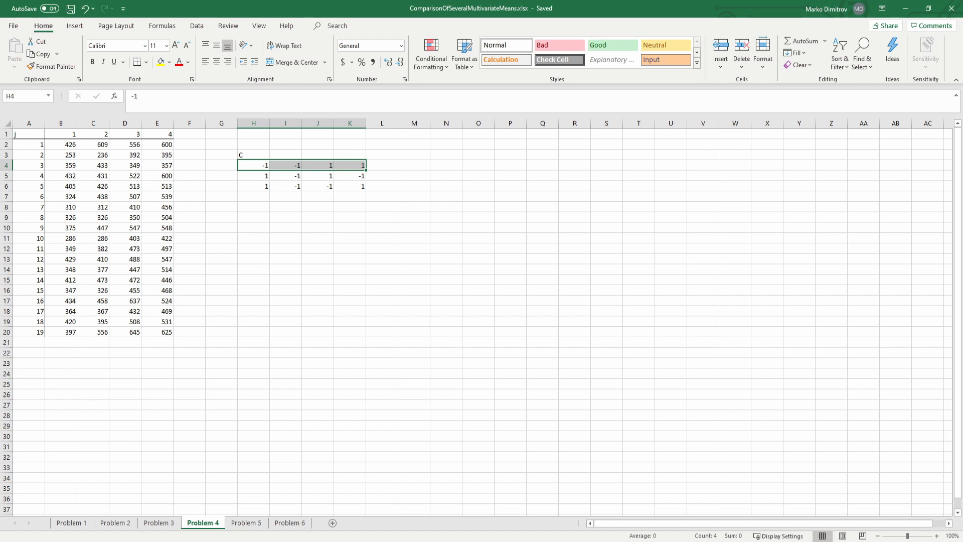
left_click(279, 234)
left_click(260, 225)
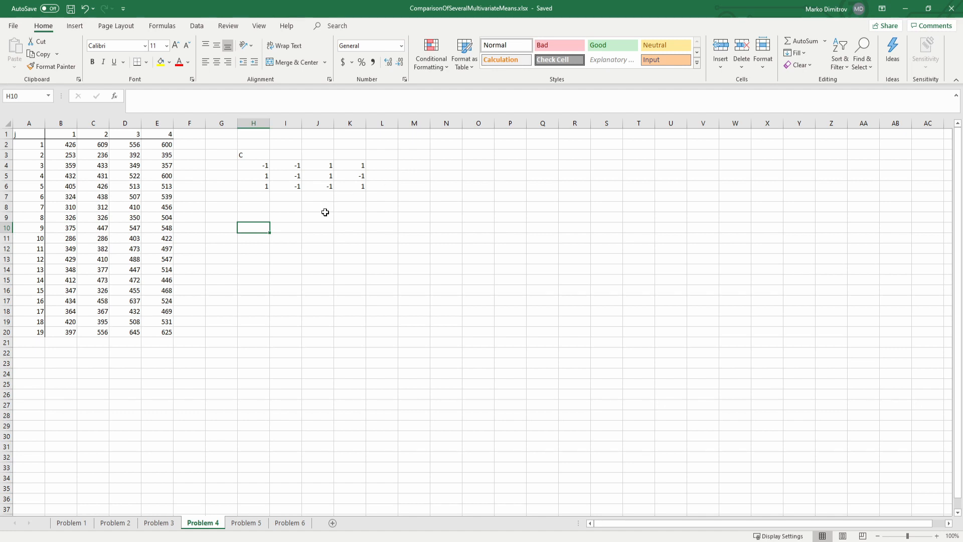
Compute the mean of each treatment column with AVERAGE in B22:E22, and save the workbook
left_click(65, 354)
type("=average")
key("Tab")
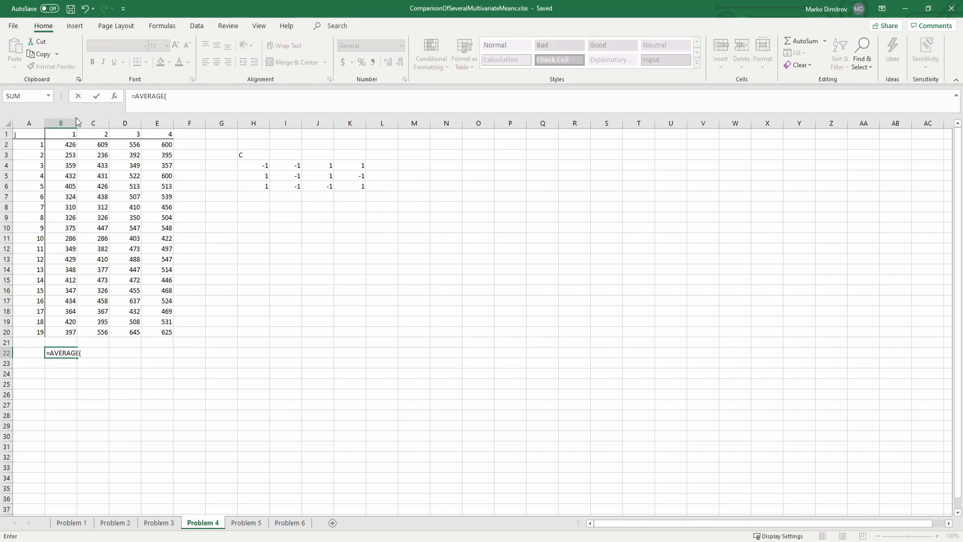
left_click_drag(64, 150, 171, 359)
key("Return")
left_click(61, 353)
key("ctrl+s")
Label the row of treatment means "x bar '" in cell A22
key("Left")
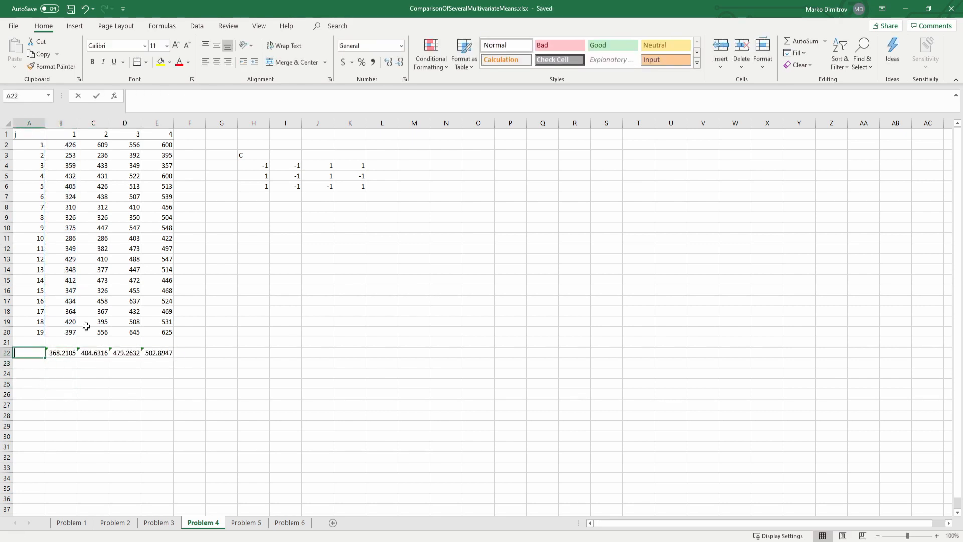
type("x bar '")
key("Return")
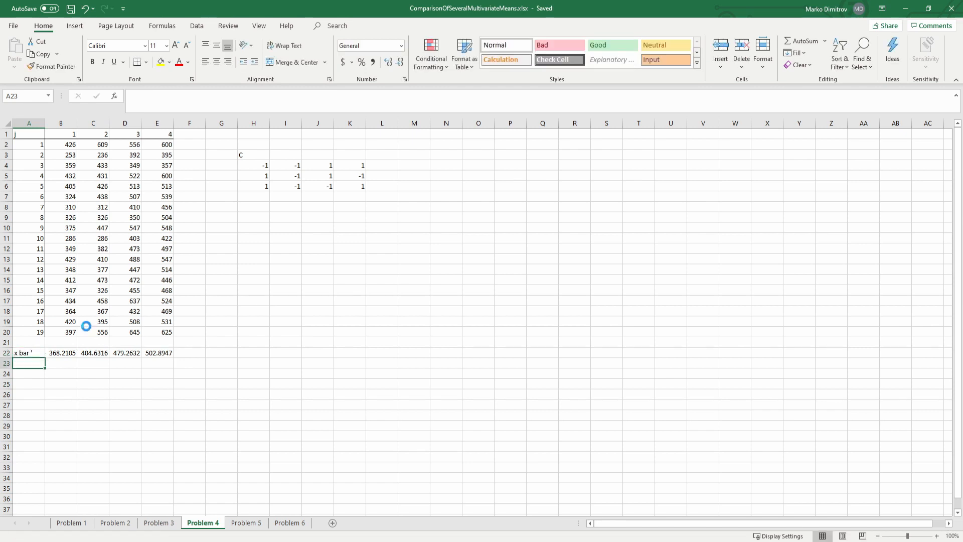
left_click(264, 235)
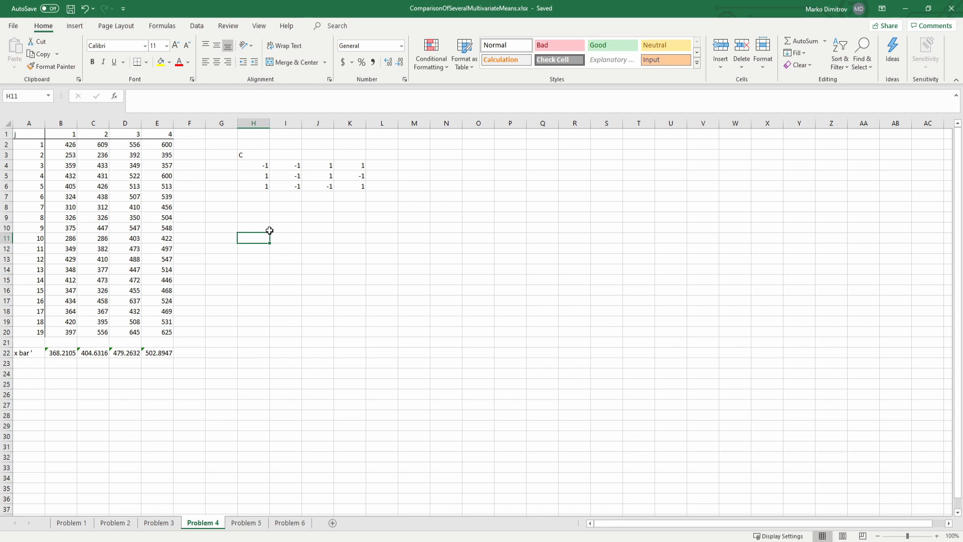
left_click(278, 176)
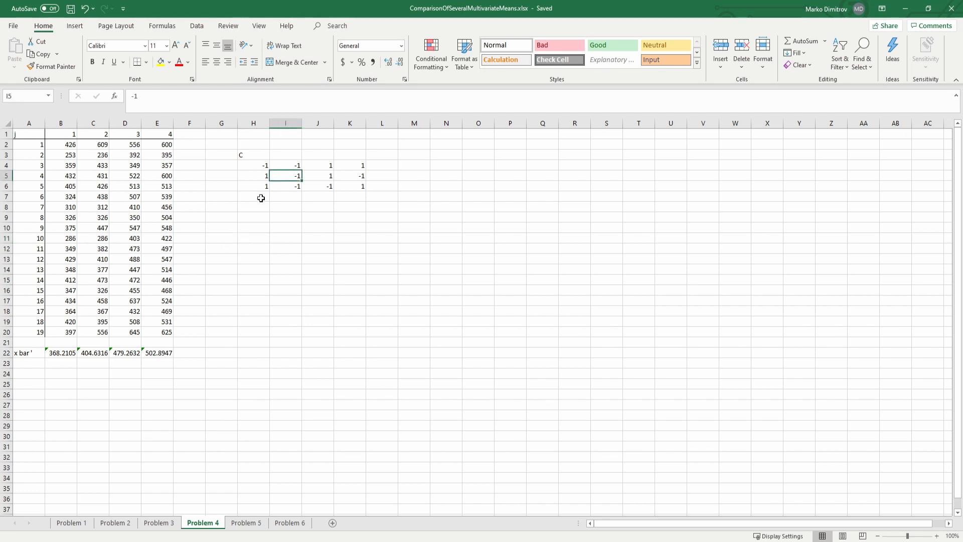
left_click(406, 144)
type("1")
key("Return")
type("2")
key("Return")
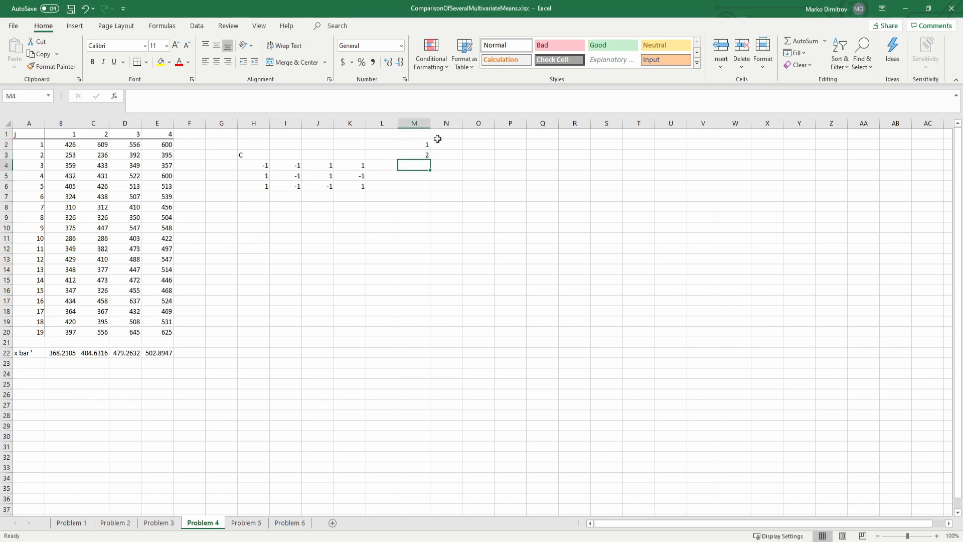
left_click_drag(418, 144, 426, 335)
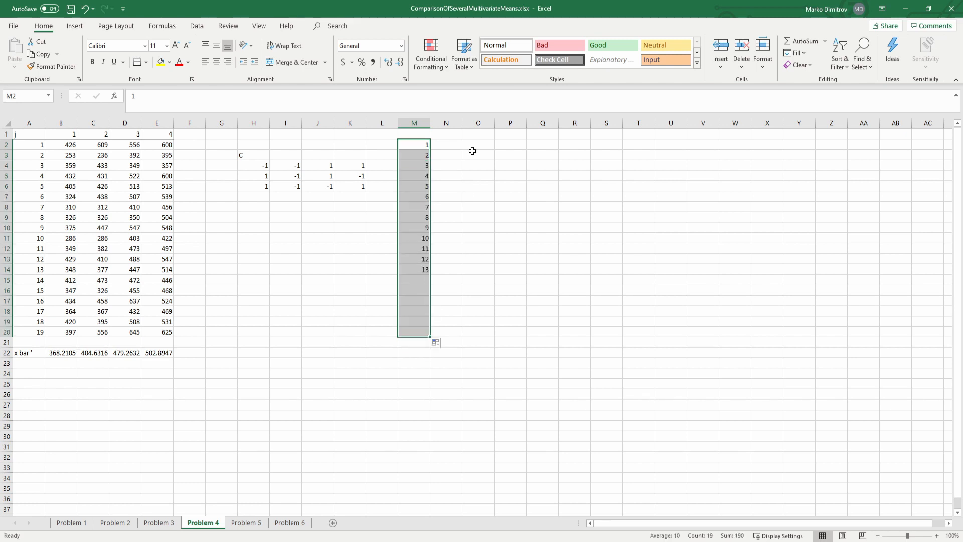
left_click(450, 145)
key("ctrl+z")
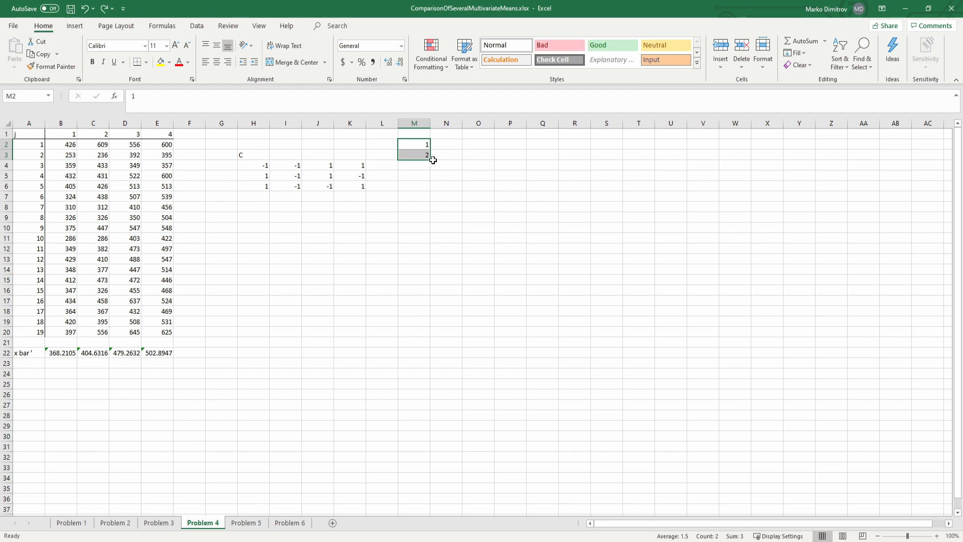
Clear the leftover numbers in column M and begin an MMULT formula over M3:P6 with TRANSPOSE(B2:E20-B22:E22) as the first factor
left_click_drag(430, 157, 510, 184)
key("Delete")
left_click(399, 178)
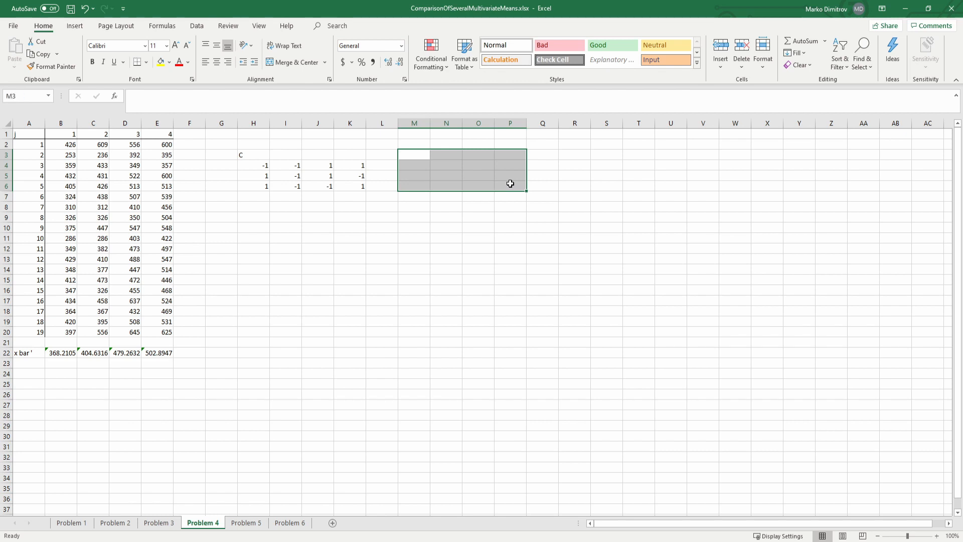
type("=MMULT(")
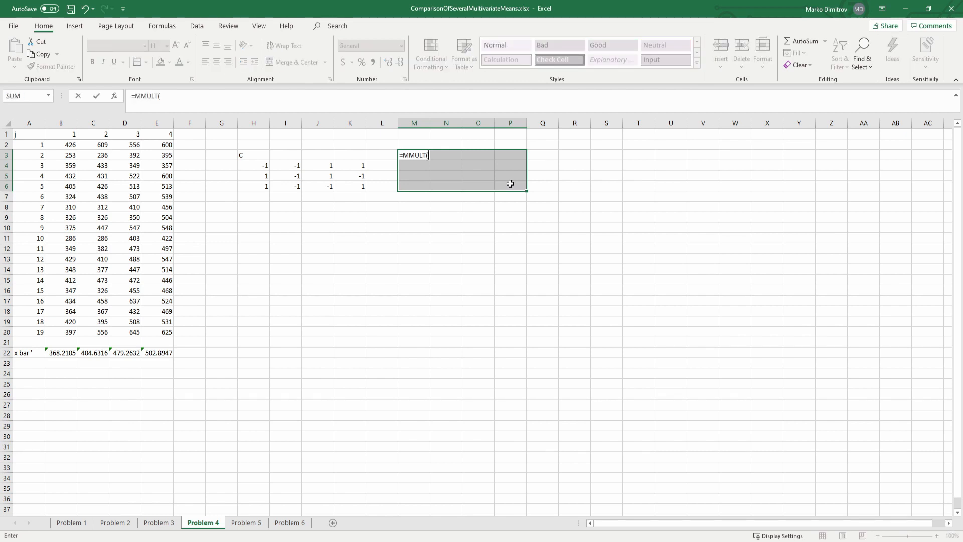
type("TRANSPOSE(")
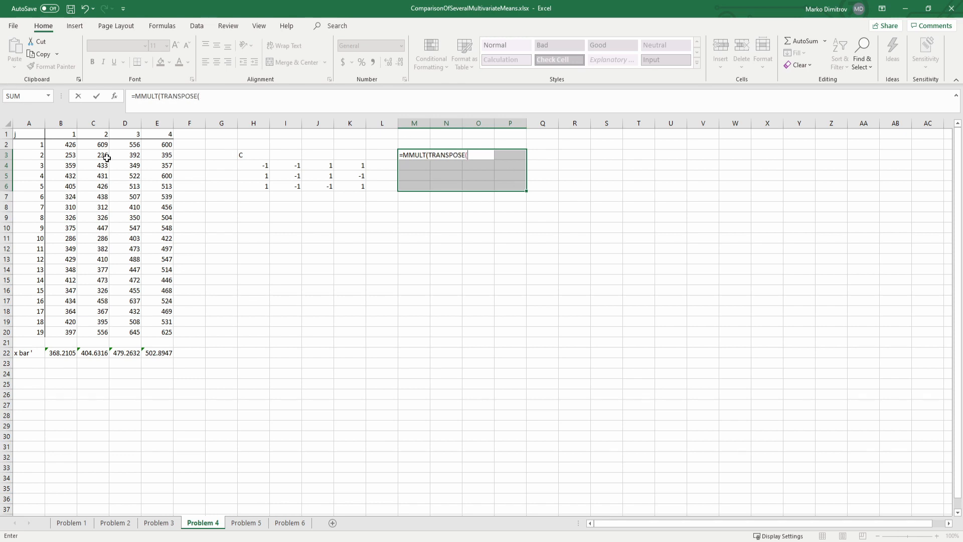
left_click_drag(59, 148, 168, 328)
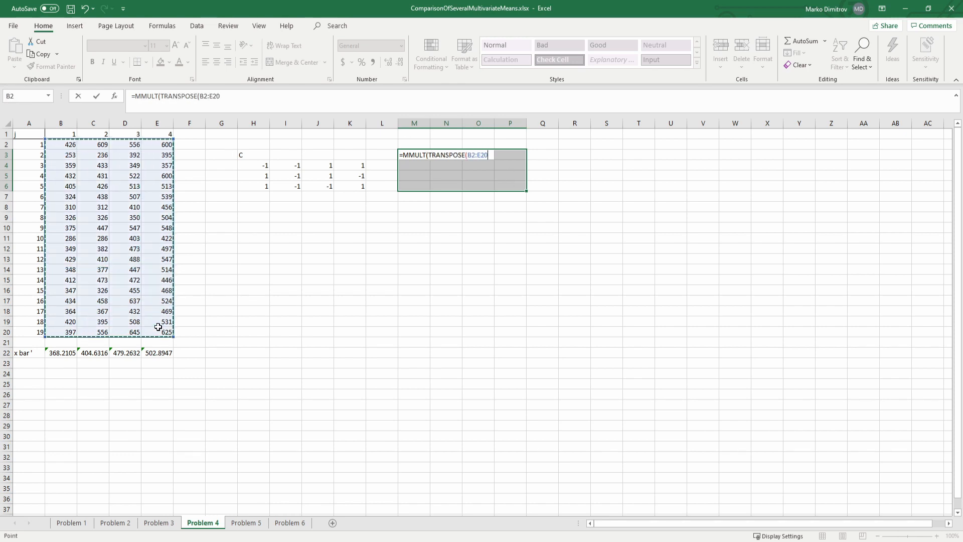
type("-")
left_click_drag(58, 348, 149, 352)
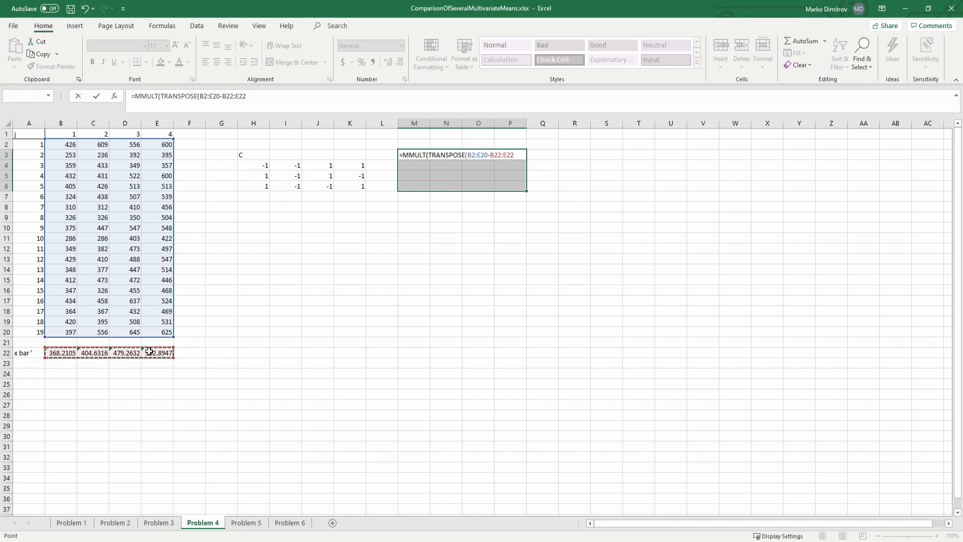
type("),")
Finish the covariance array formula with B2:E20-B22:E22 as the second factor, divided by (19-1), and save the workbook
left_click_drag(59, 149, 150, 328)
type("-")
left_click_drag(59, 352, 160, 352)
type(")")
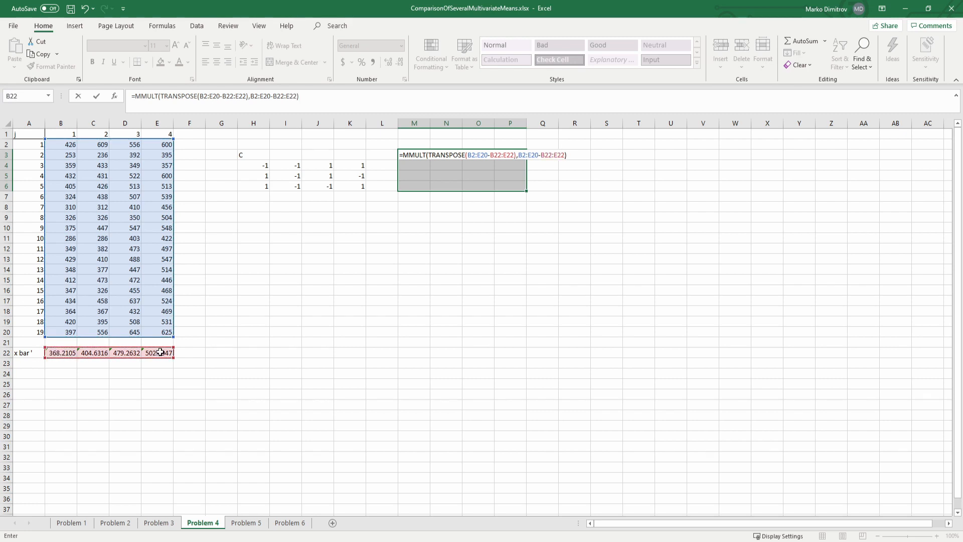
type("/(19-1)")
key("ctrl+shift+Return")
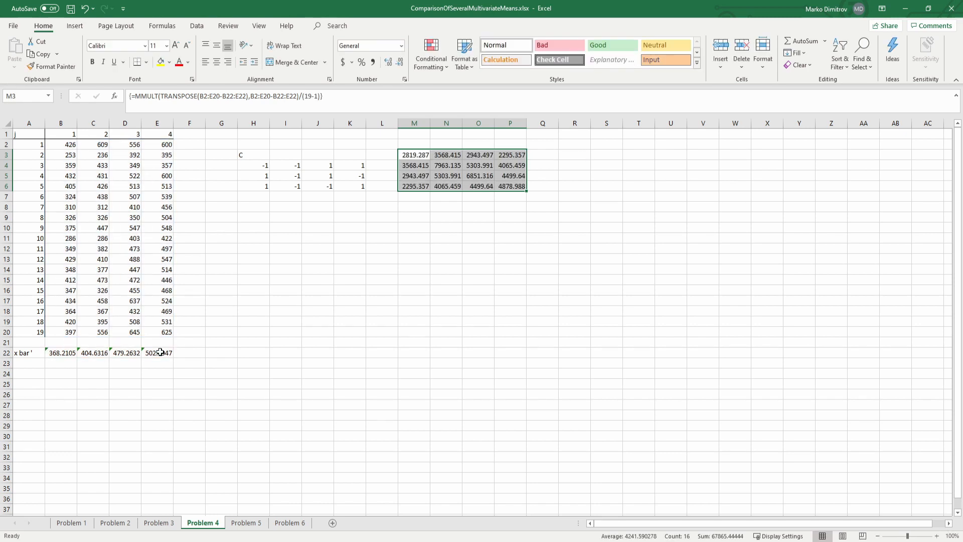
key("ctrl+s")
left_click(423, 246)
key("ctrl+s")
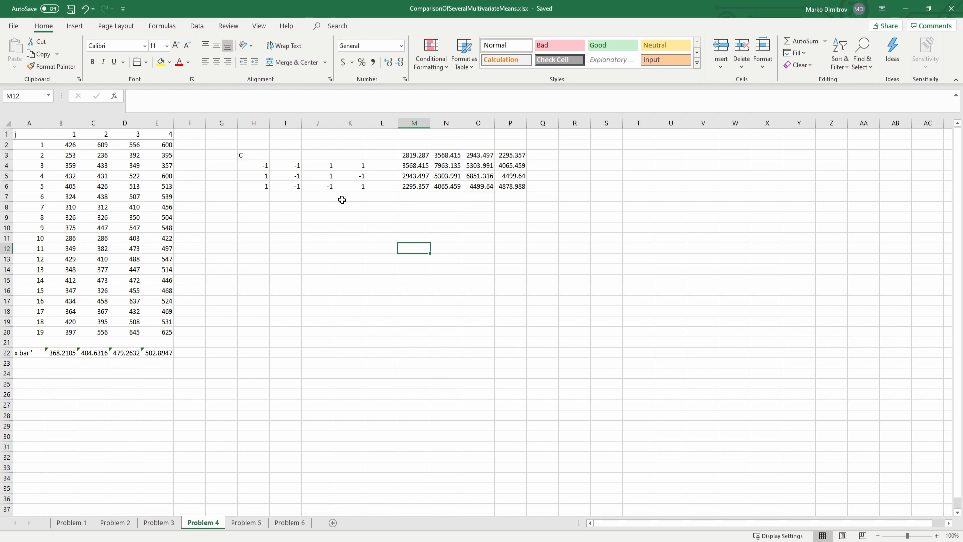
Enter the array formula MMULT(H4:K6,B22:E22) over cells H10:H12 to multiply C by the treatment means
left_click(251, 248)
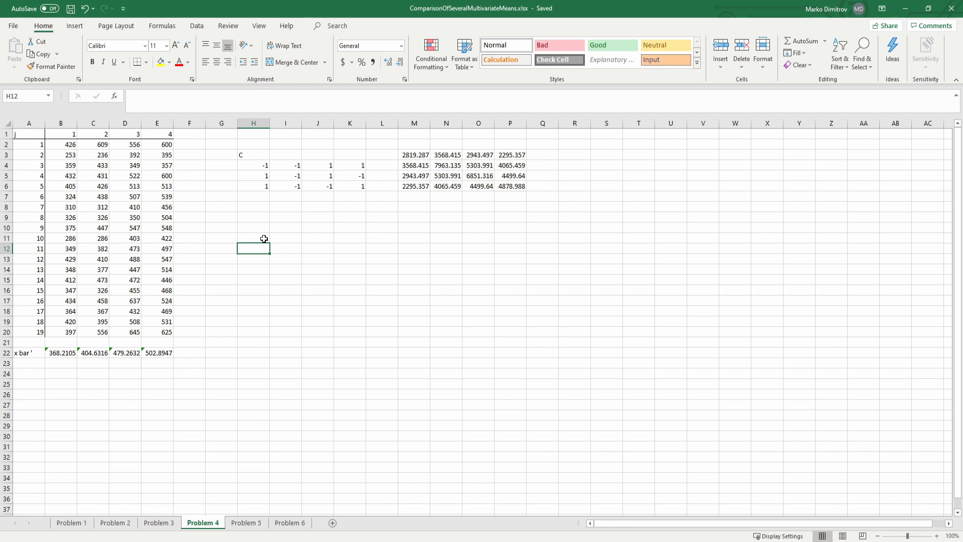
left_click_drag(264, 228, 264, 248)
type("=")
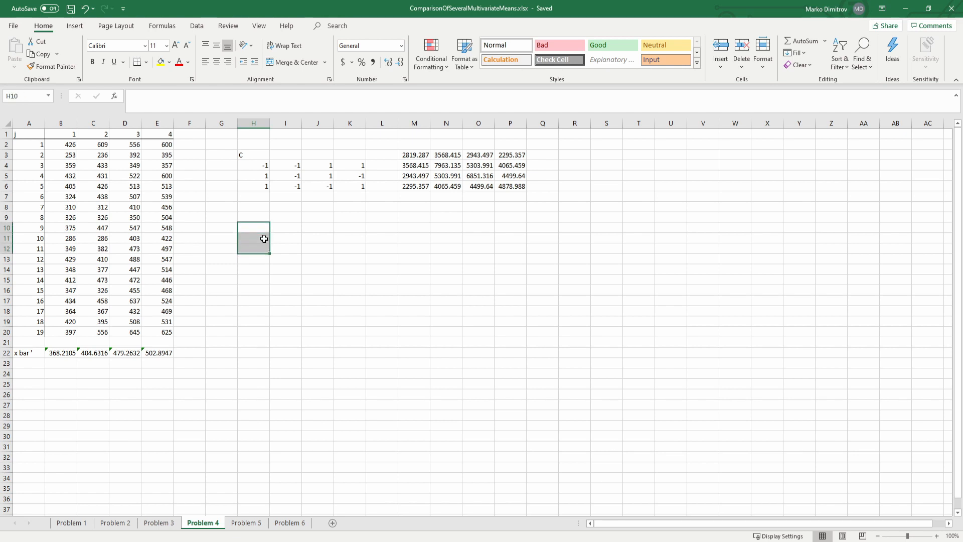
type("mm")
key("Tab")
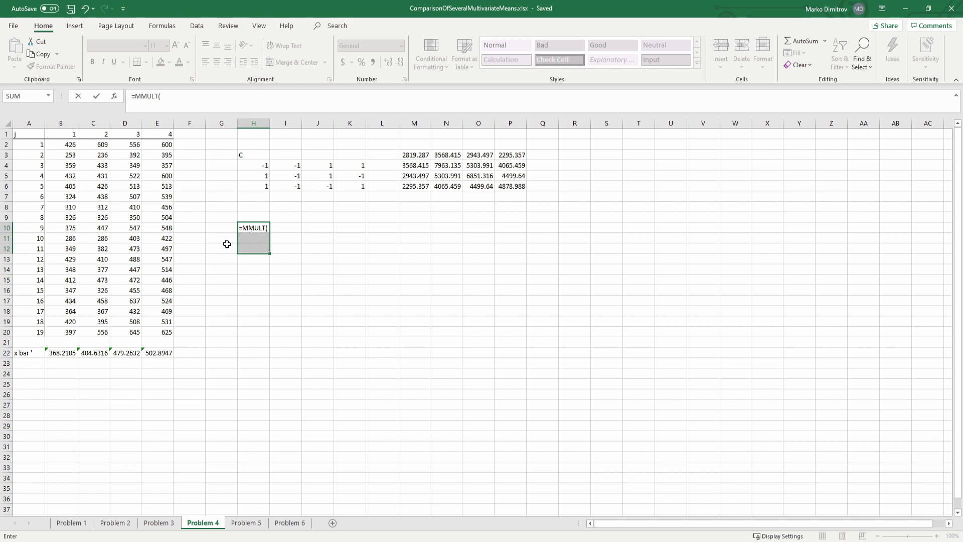
left_click(254, 168)
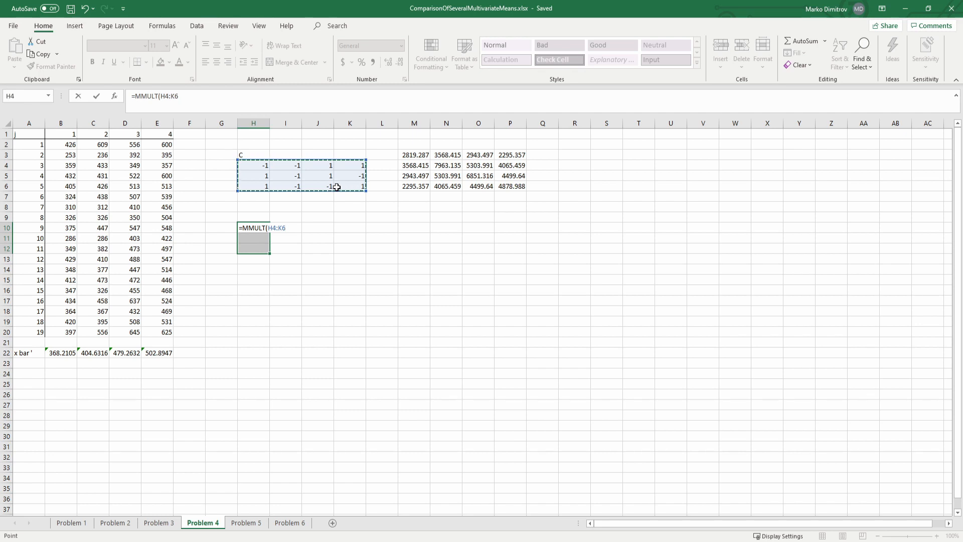
type(",")
left_click_drag(58, 352, 157, 353)
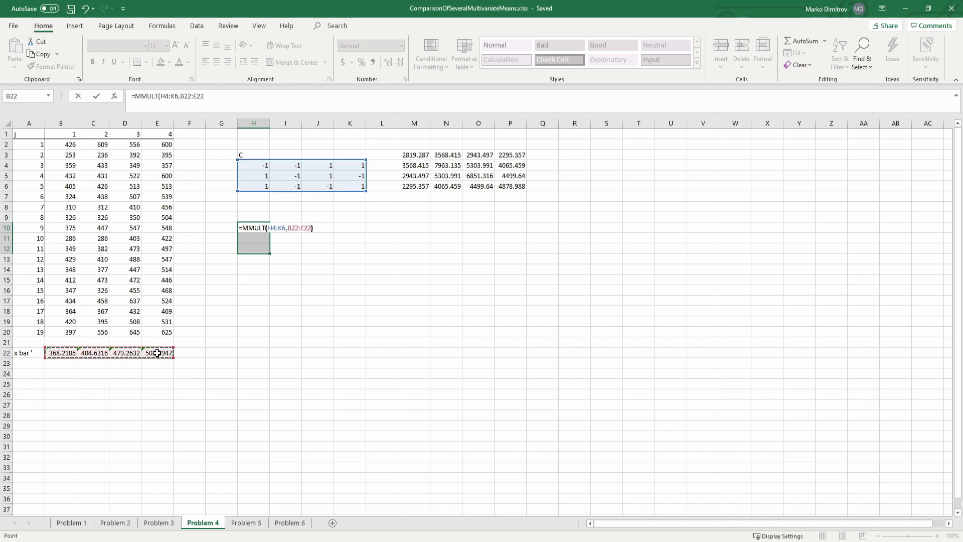
type(")")
key("ctrl+shift+Return")
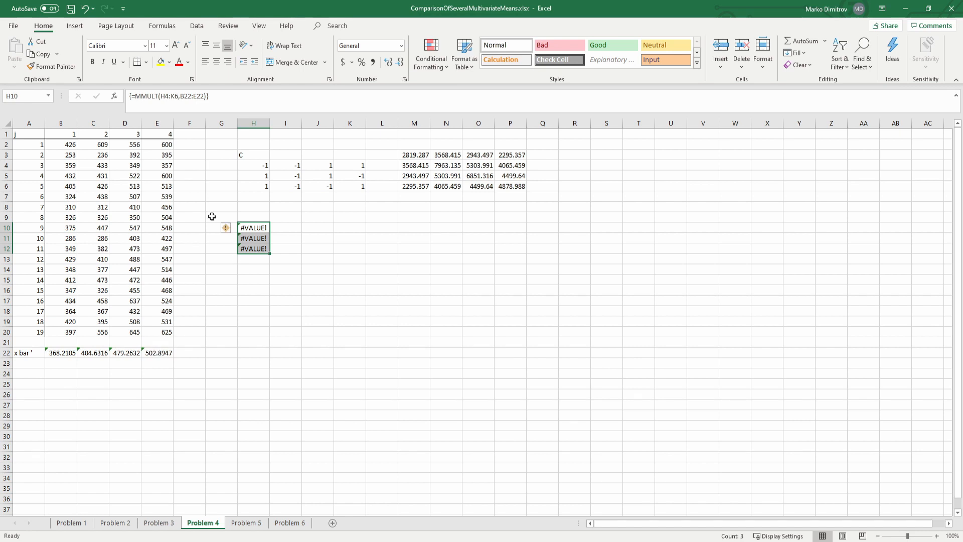
Wrap B22:E22 in TRANSPOSE within the H10:H12 array formula, and save the workbook
left_click(227, 101)
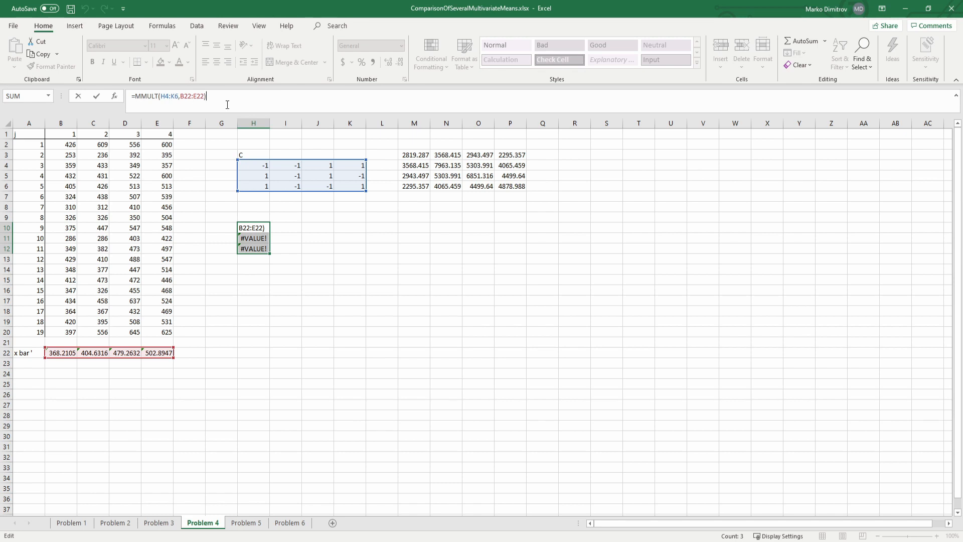
left_click(180, 95)
type("tra")
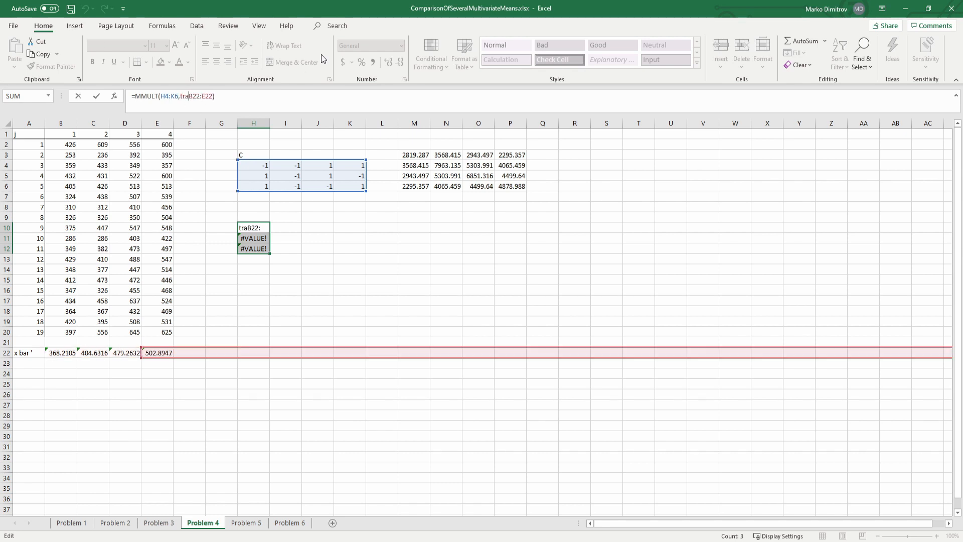
type("ns")
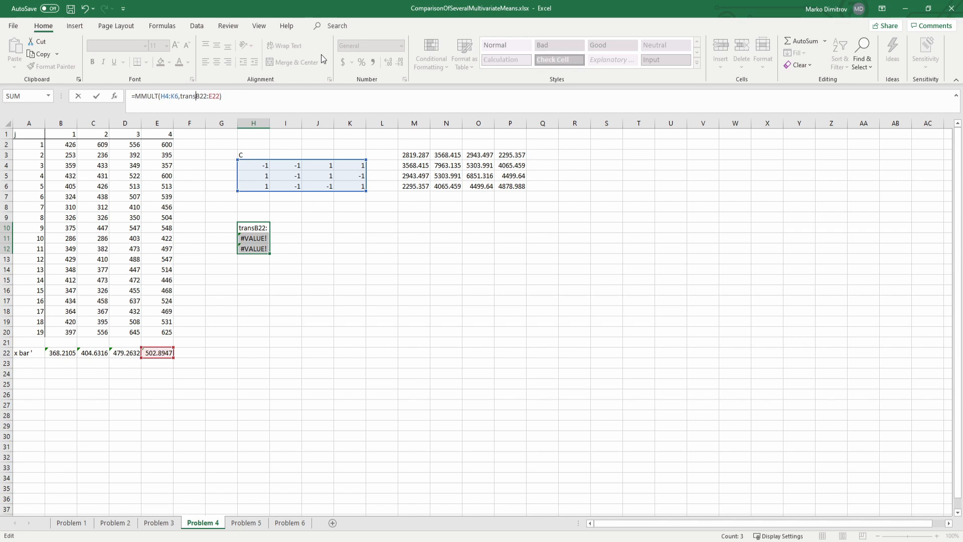
key("Tab")
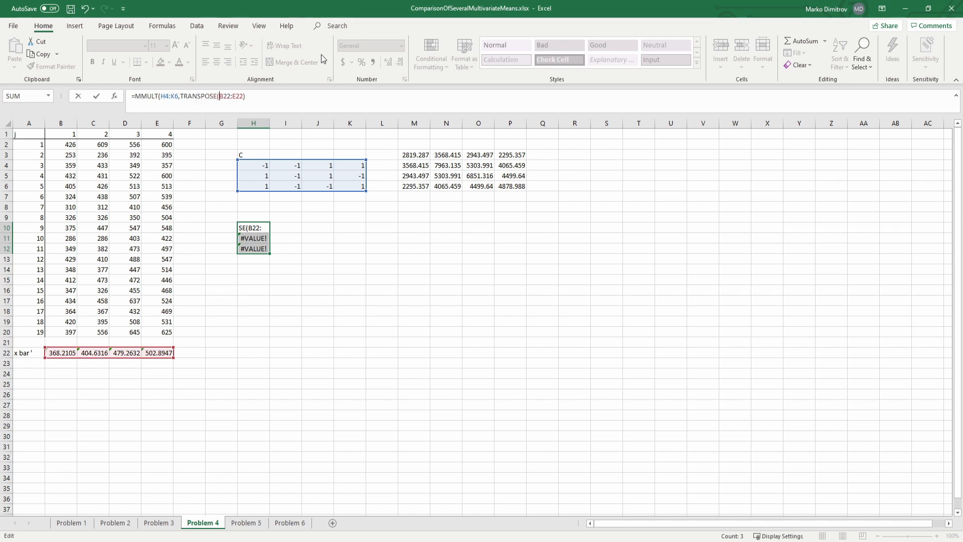
key("Right")
key("Right")
key("Right")
key("ctrl+shift+Return")
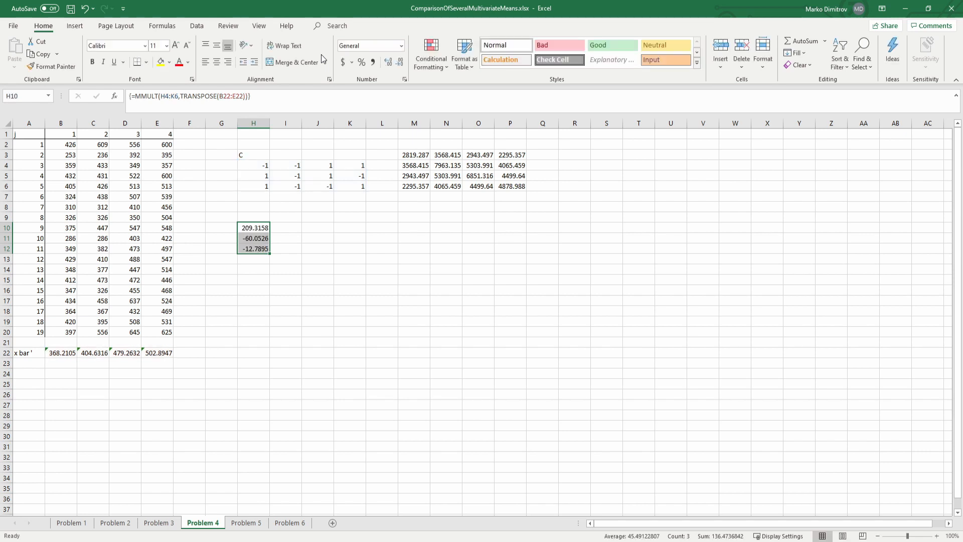
key("Down")
key("ctrl+s")
Begin a formula in J10 with MINVERSE around two nested MMULT functions
key("Down")
key("Down")
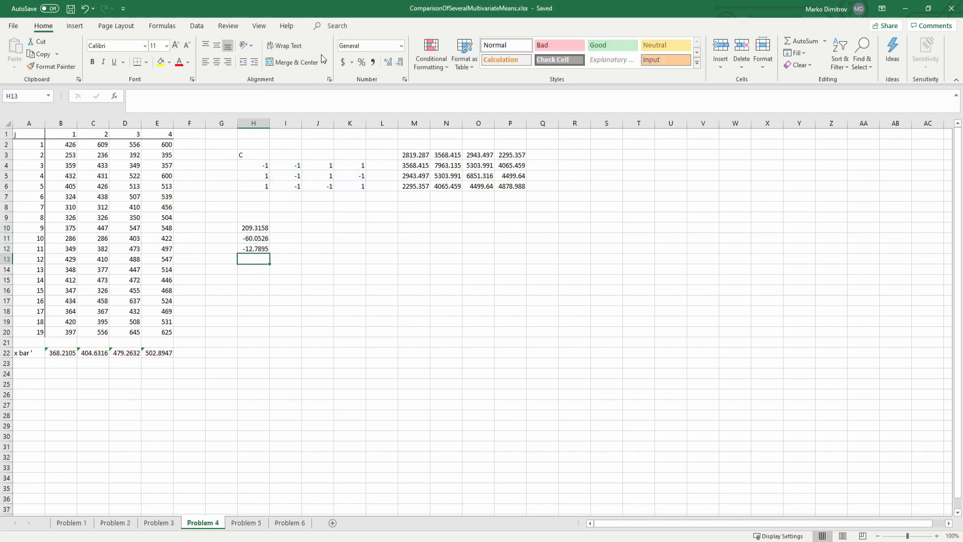
key("Up")
key("Right")
key("Right")
key("Up")
key("Up")
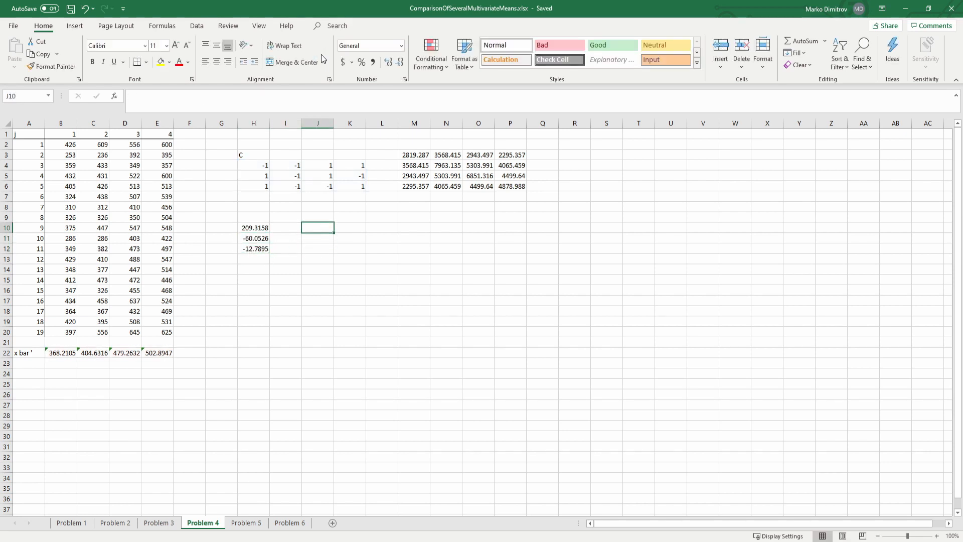
type("=min")
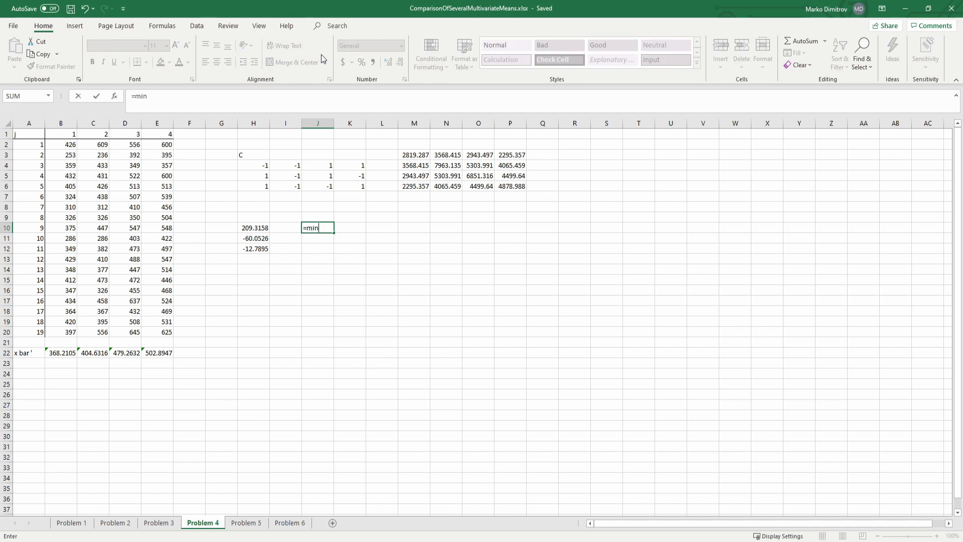
type("v")
key("Tab")
type("mm")
key("Tab")
type("mm")
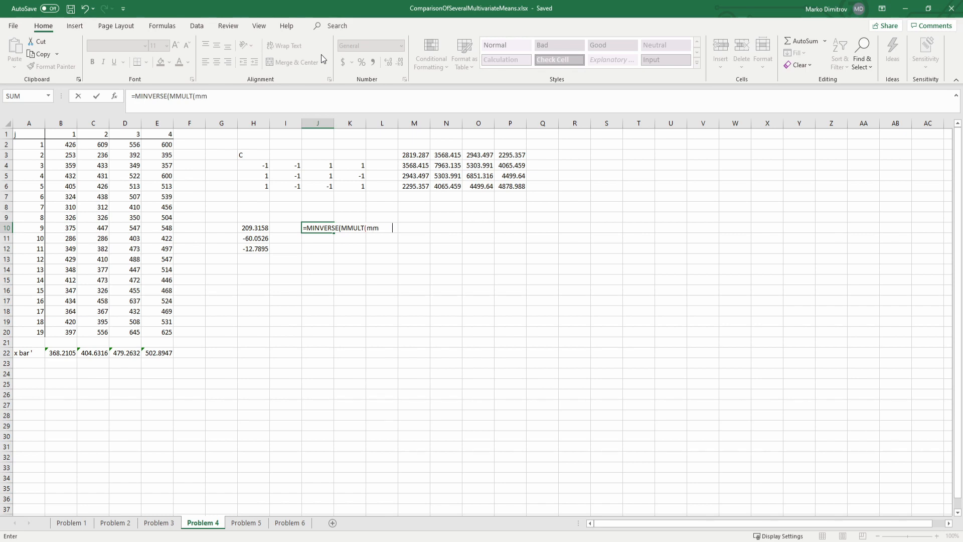
key("Tab")
Complete the J10 array formula with H4:K6 times M3:P6 in the inner product and TRANSPOSE(H4:K6) as the outer product's second factor
left_click_drag(255, 168, 364, 189)
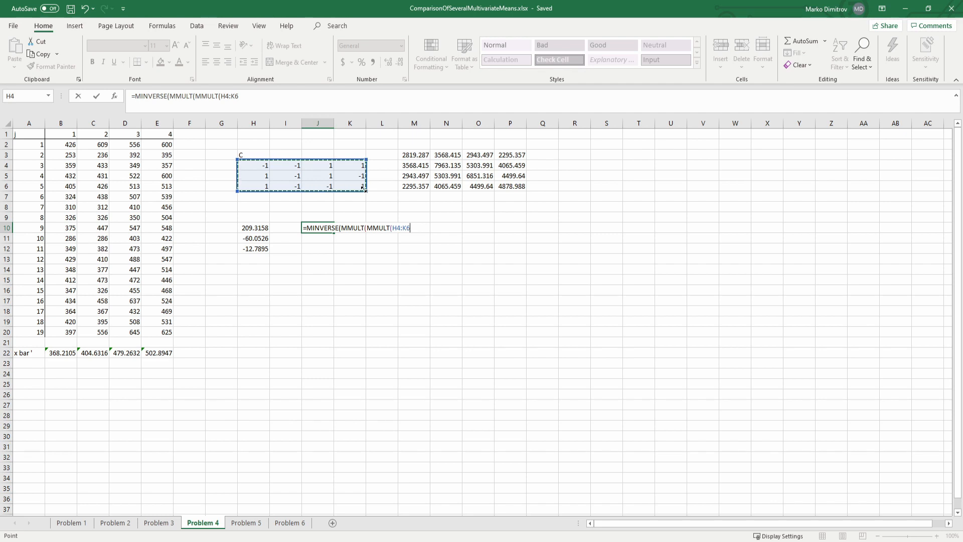
type(",")
left_click_drag(417, 156, 519, 181)
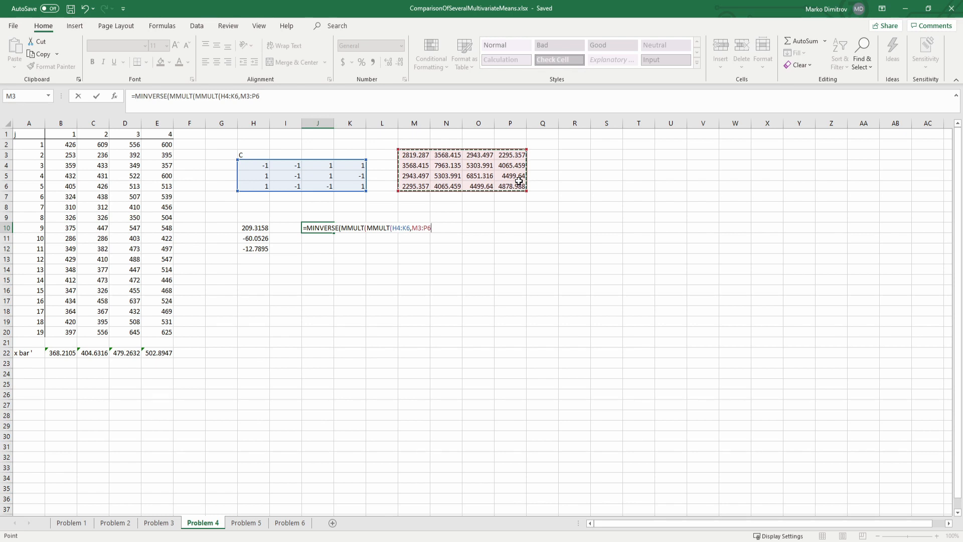
type("),TRANSPOSE(")
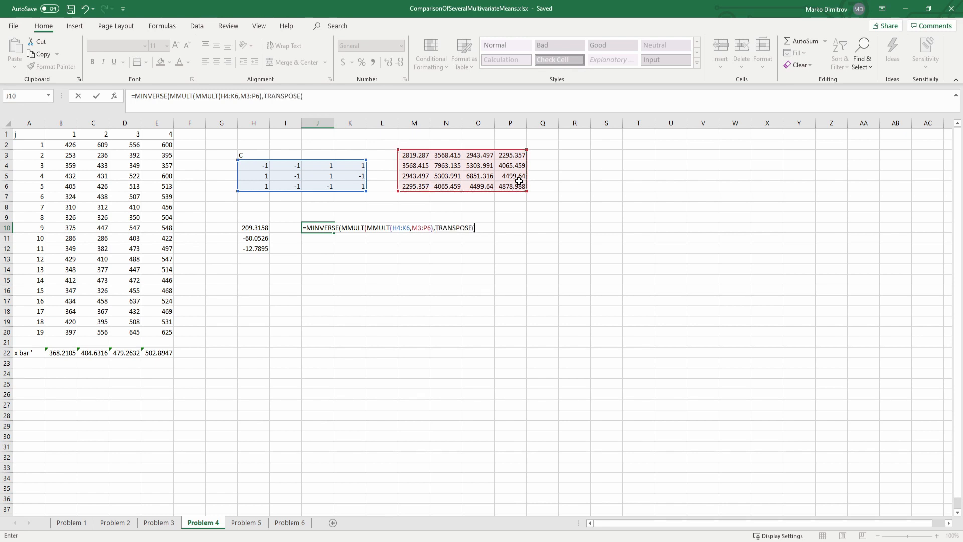
left_click_drag(252, 163, 347, 182)
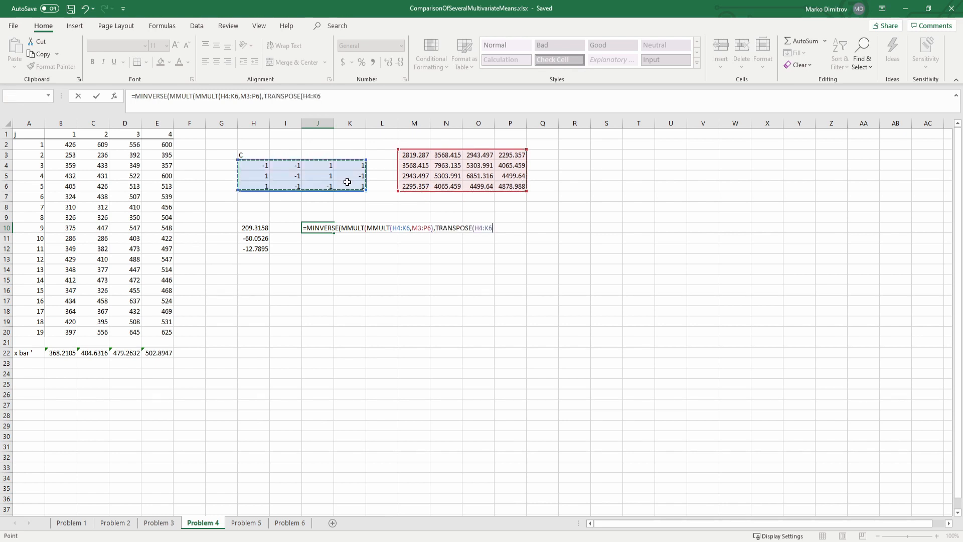
type(")")
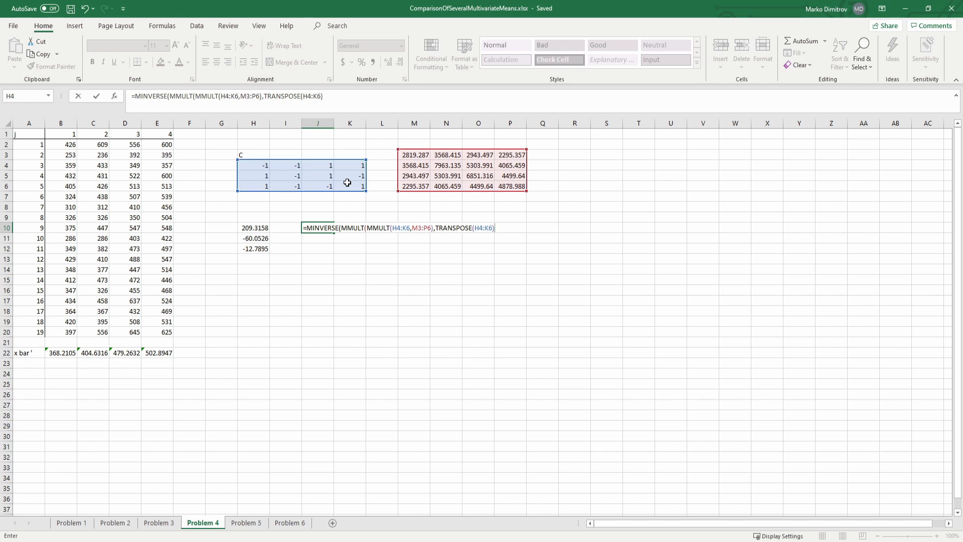
type("))")
key("ctrl+shift+Return")
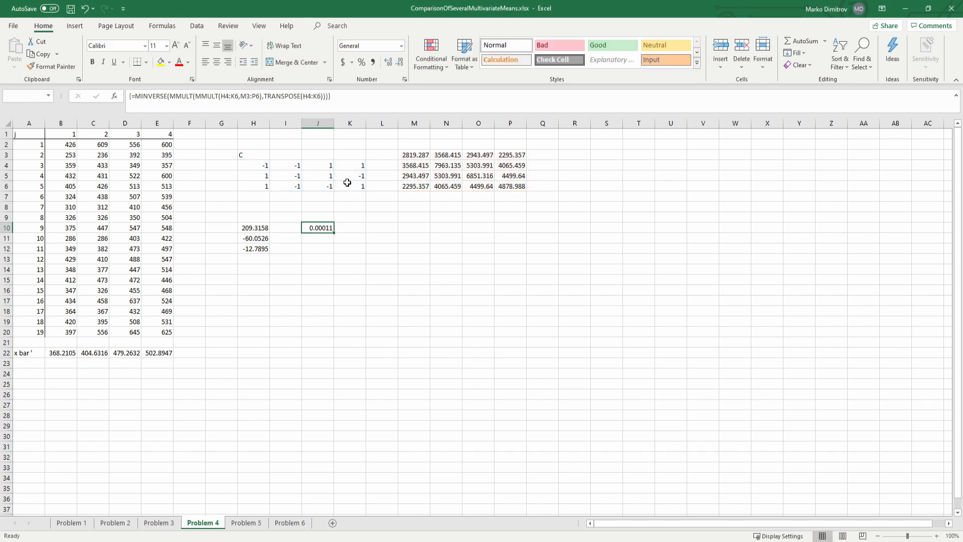
Extend the MINVERSE array formula from J10 over the 3-by-3 range J10:L12
key("shift+Down")
key("shift+Down")
key("shift+Right")
key("shift+Right")
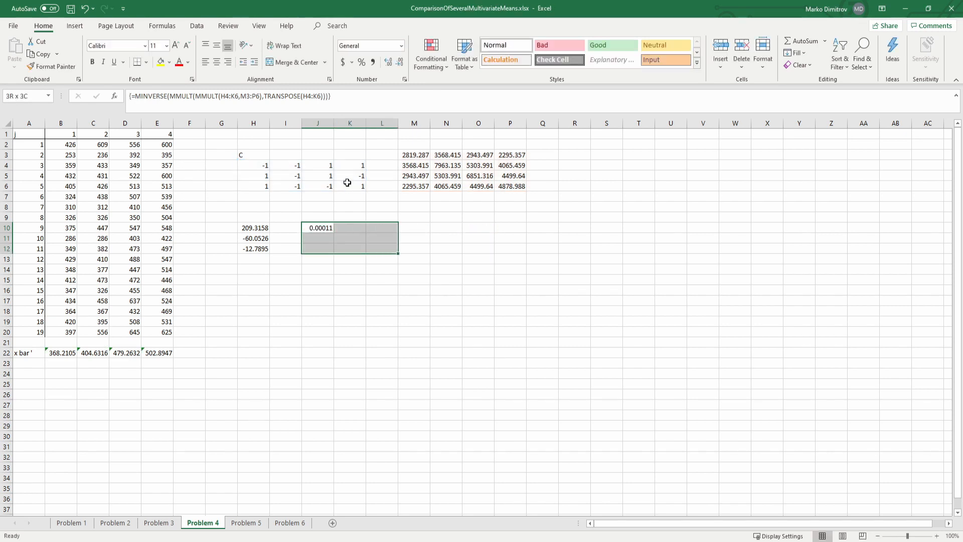
left_click(351, 101)
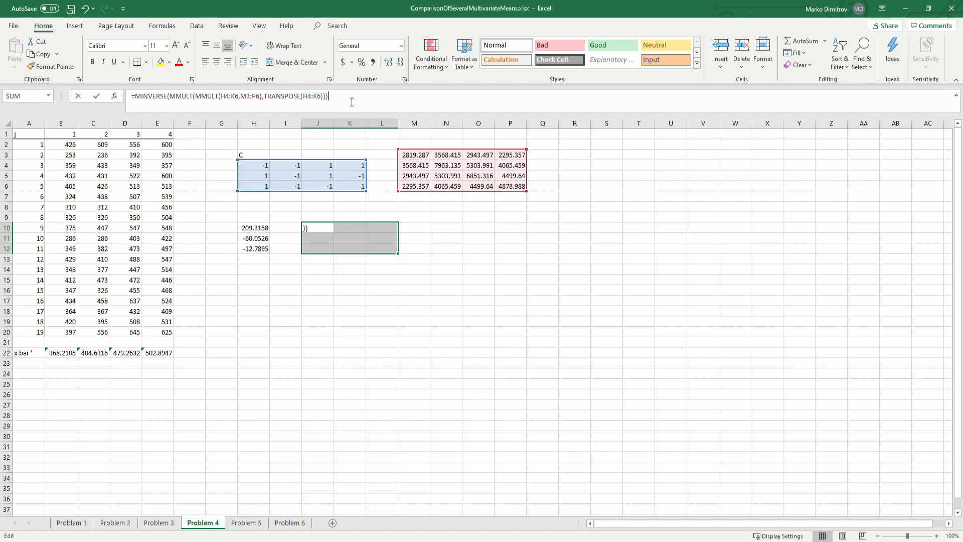
key("ctrl+shift+Return")
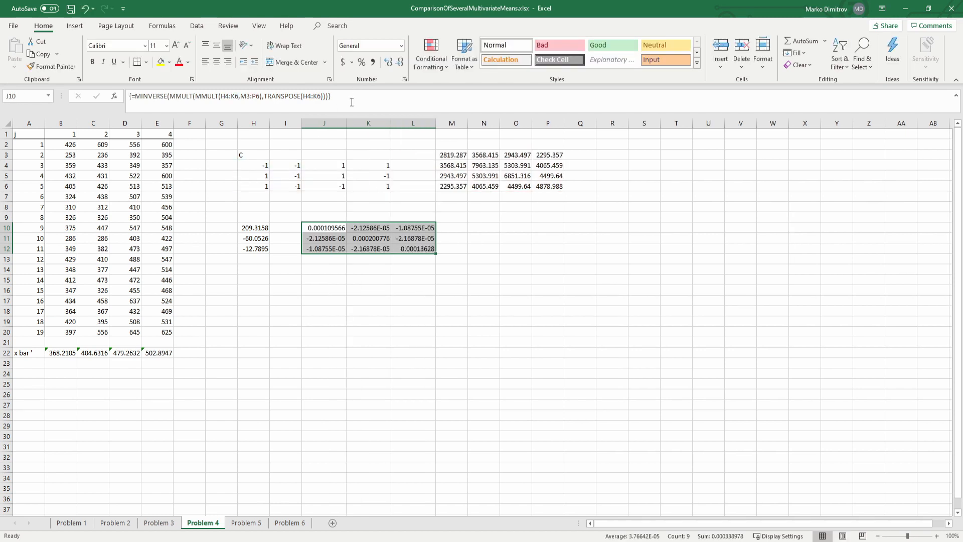
Check which ranges the array formula in L11 refers to
left_click(365, 321)
left_click(401, 238)
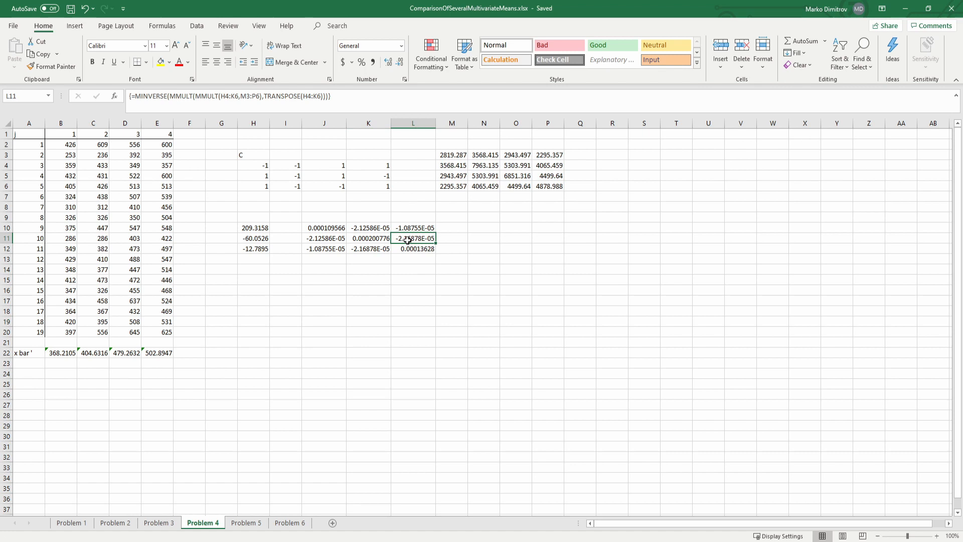
left_click(308, 95)
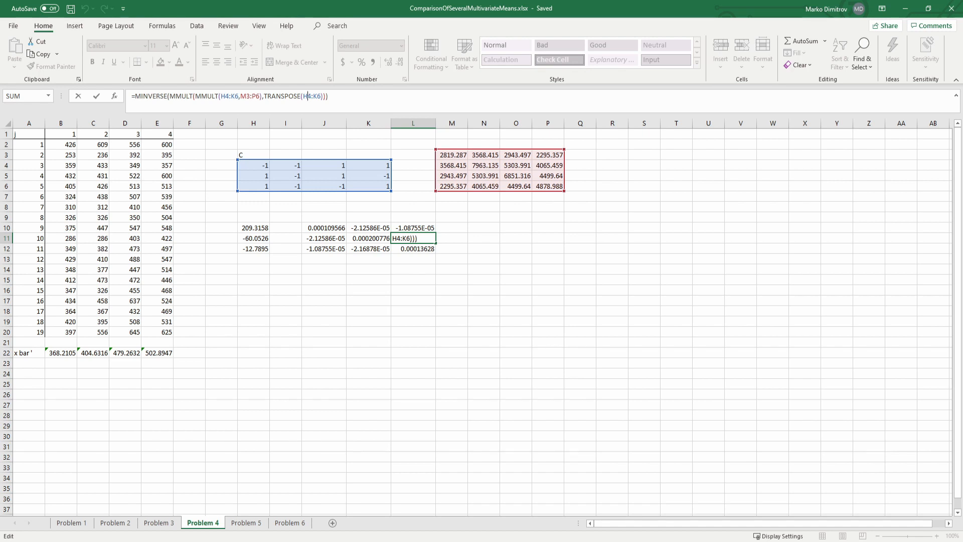
key("Return")
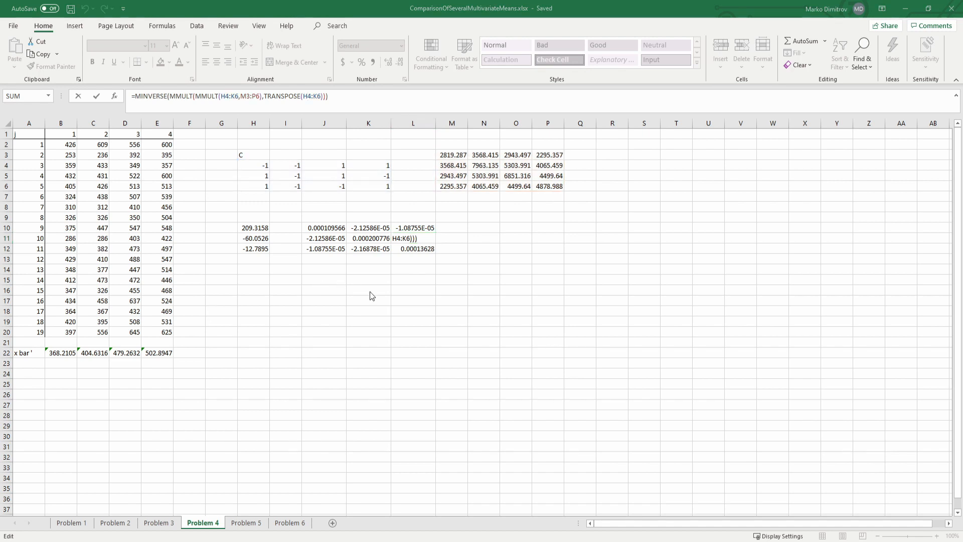
Begin a nested MMULT formula in H17 with TRANSPOSE(H10:H12) as the first factor of the inner product
left_click(260, 299)
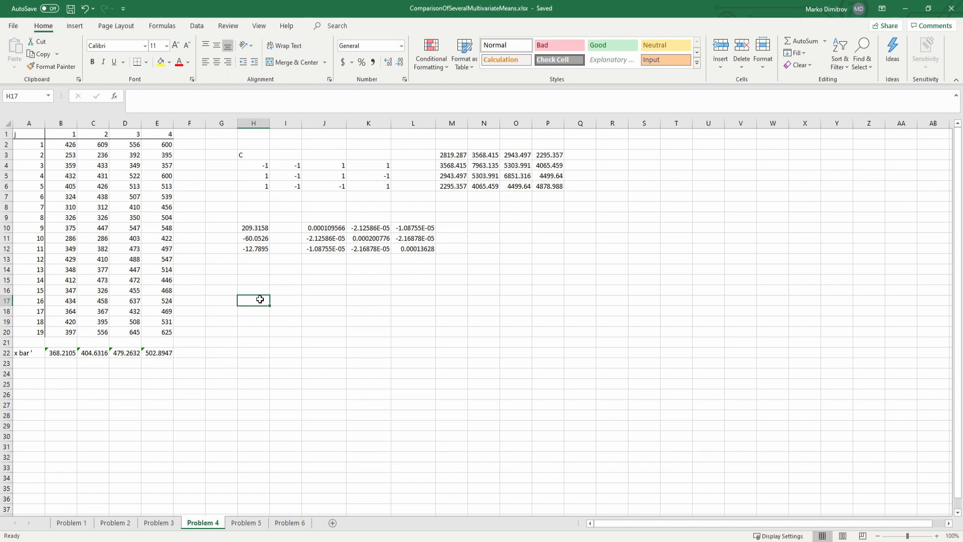
type("=mm")
key("Tab")
type("mm")
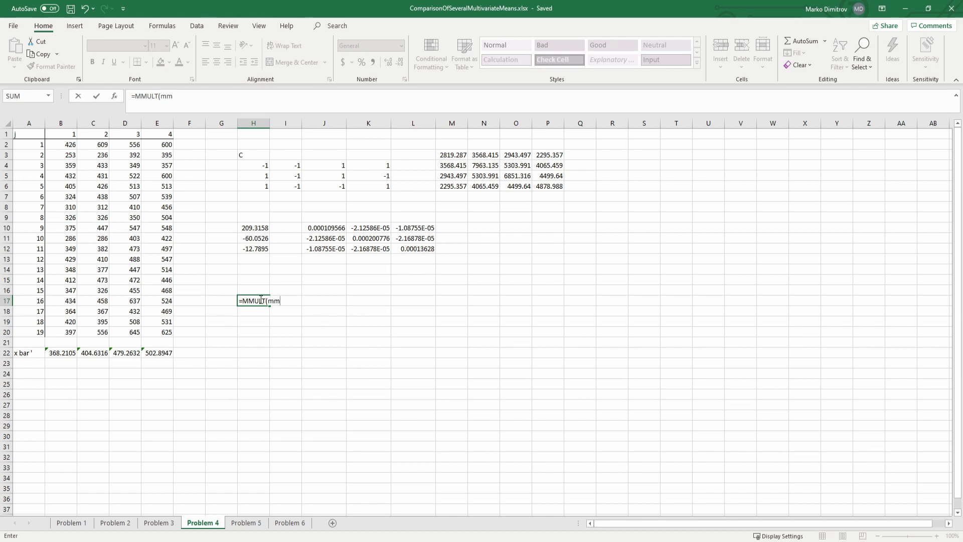
key("Tab")
type("tr")
key("Tab")
left_click_drag(249, 227, 249, 248)
type("),")
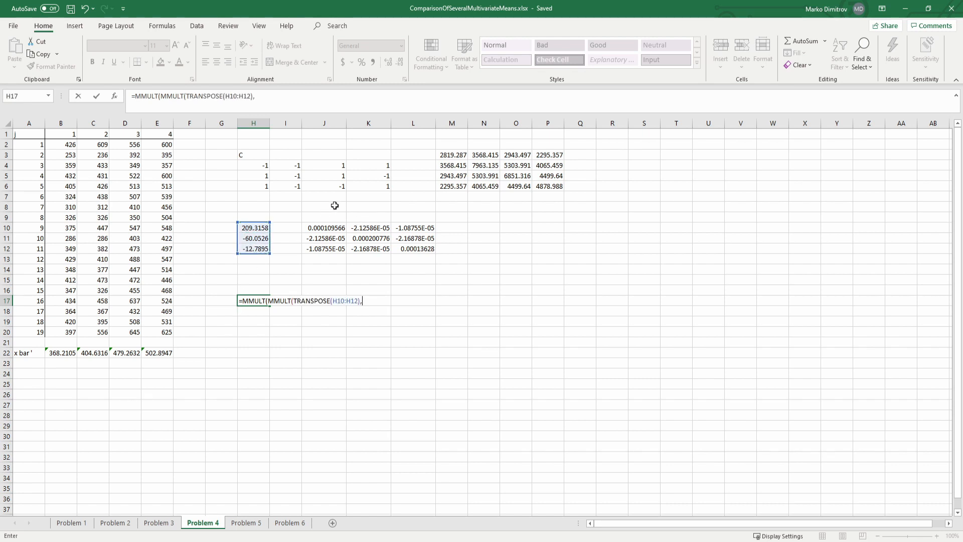
Finish the H17 array formula with J10:L12 as the inner second factor and H10:H12 as the outer one, multiplied by 19
left_click_drag(321, 227, 400, 244)
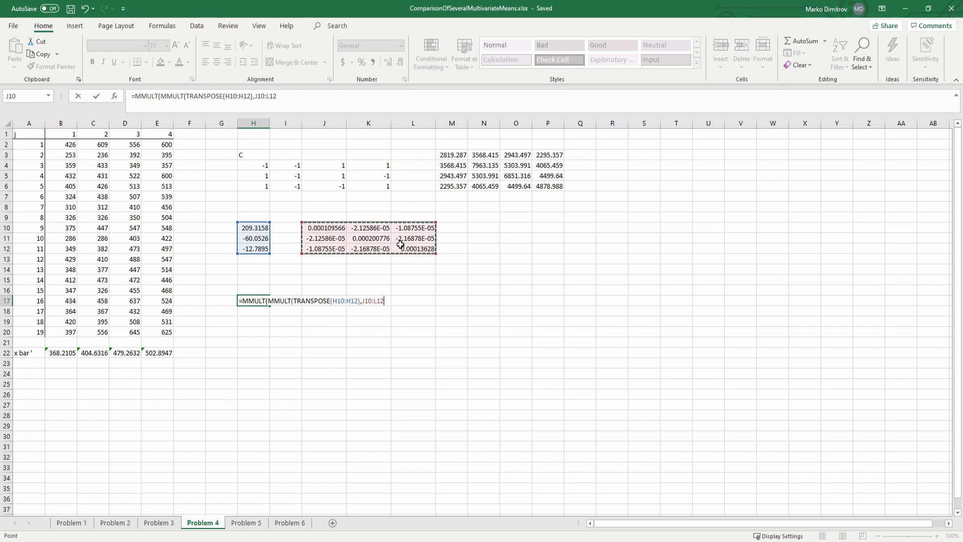
type(")")
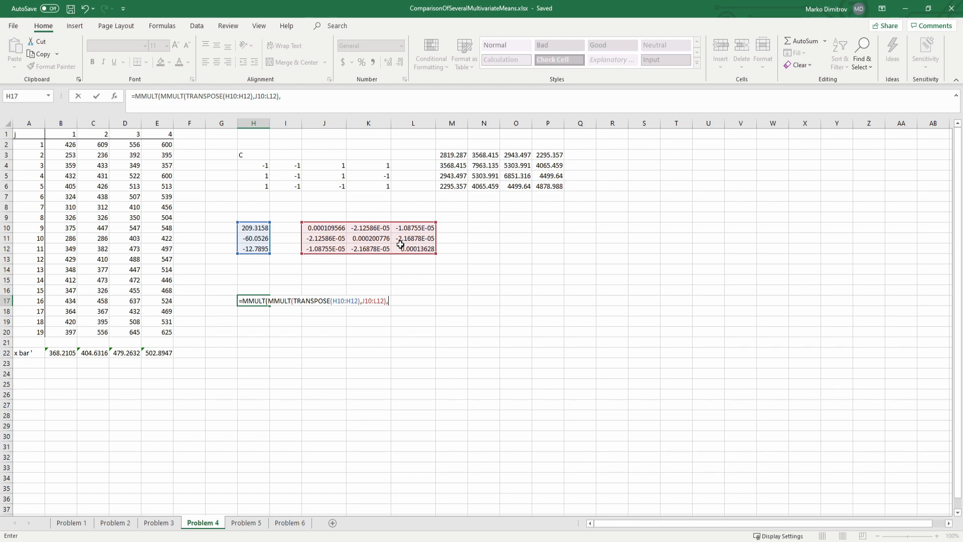
type(",")
left_click_drag(259, 225, 259, 246)
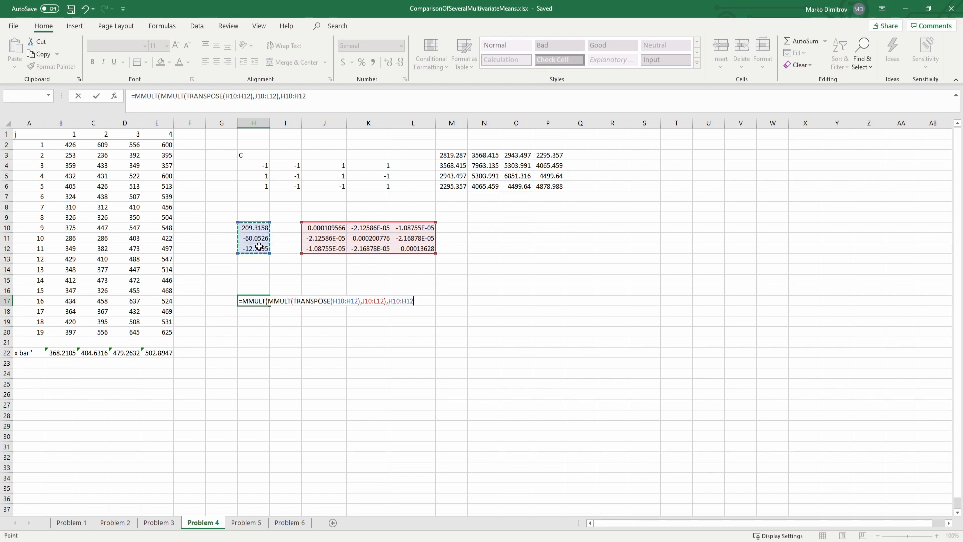
type(")*19")
key("ctrl+shift+Return")
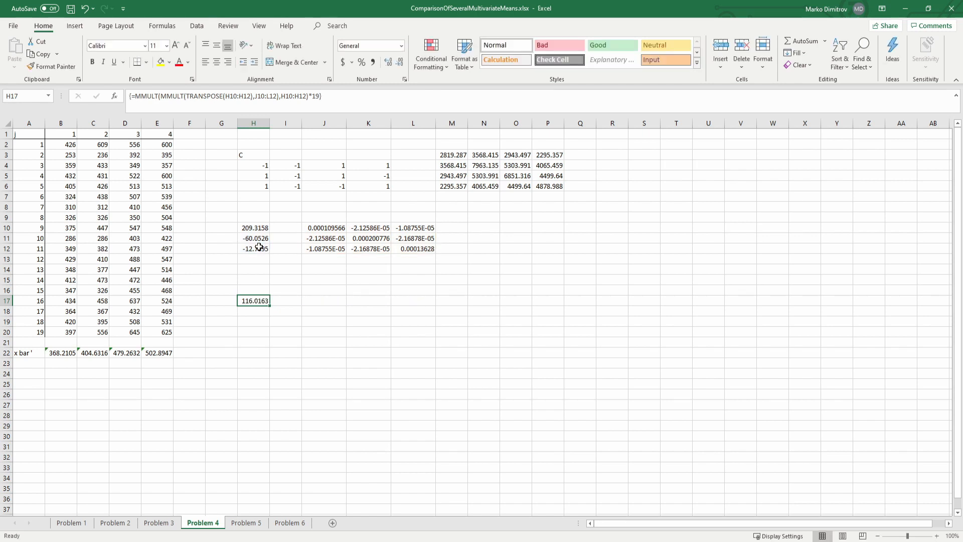
key("Right")
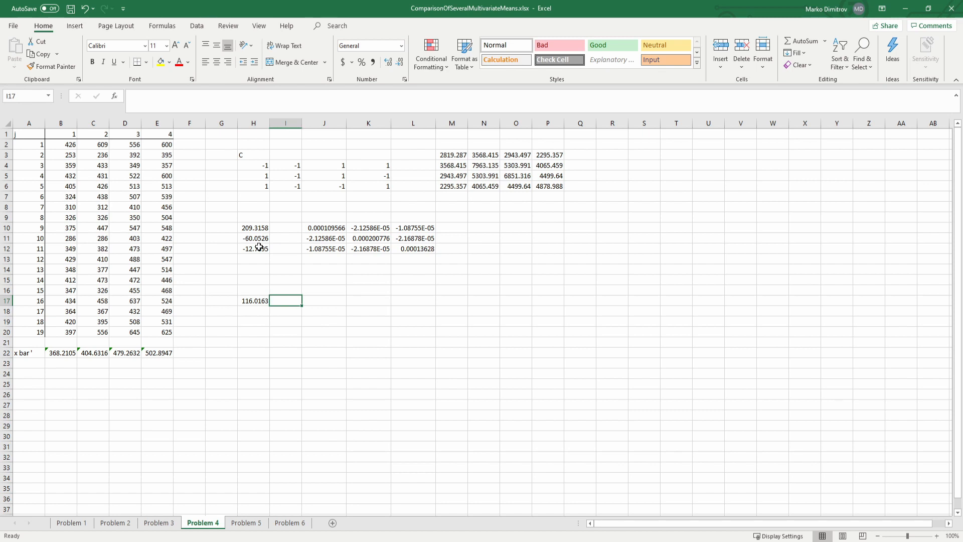
Enter the array formula =H17*(19-4+1)/(18*3) in I17 to scale the T-squared statistic
type("=H17*")
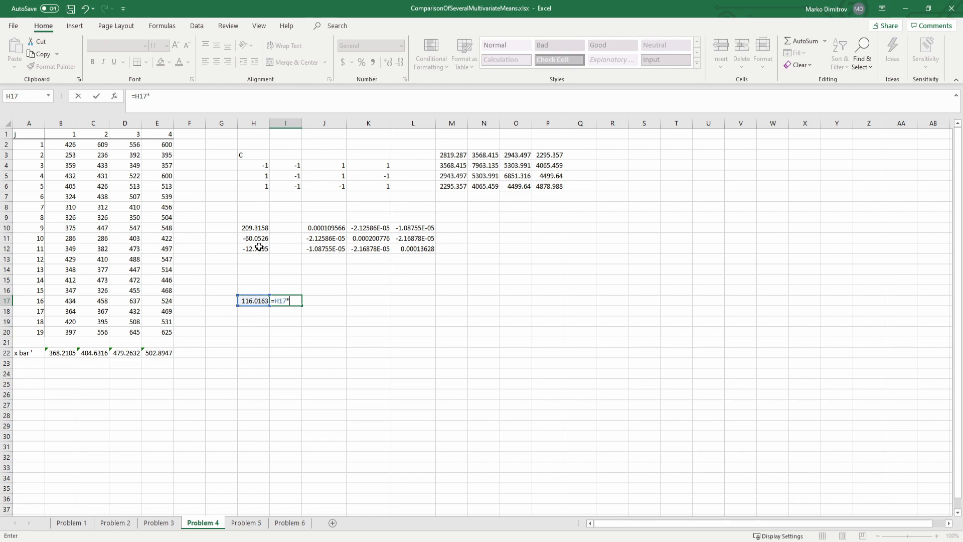
type("(19-4+1)/(18*3")
key("ctrl+shift+Return")
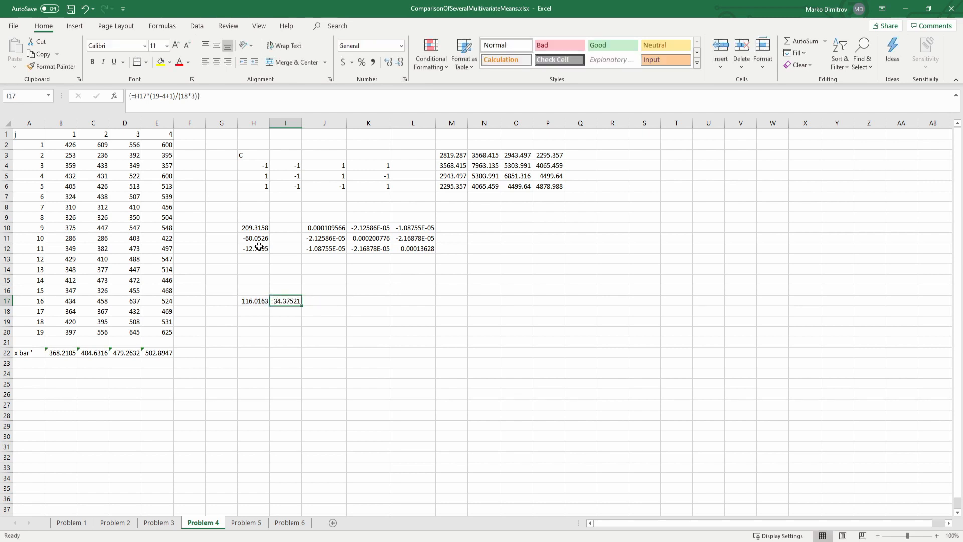
Compute the critical F value in J17 with the array formula =F.INV.RT(0.05,4-1,19-4+1)
key("Right")
type("=F.INV.RT(")
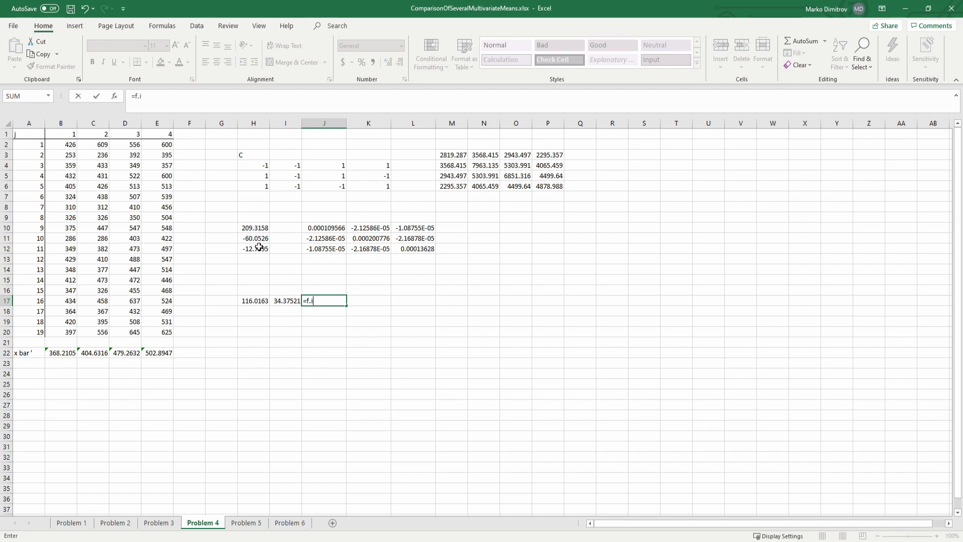
type("0.05,4-1,")
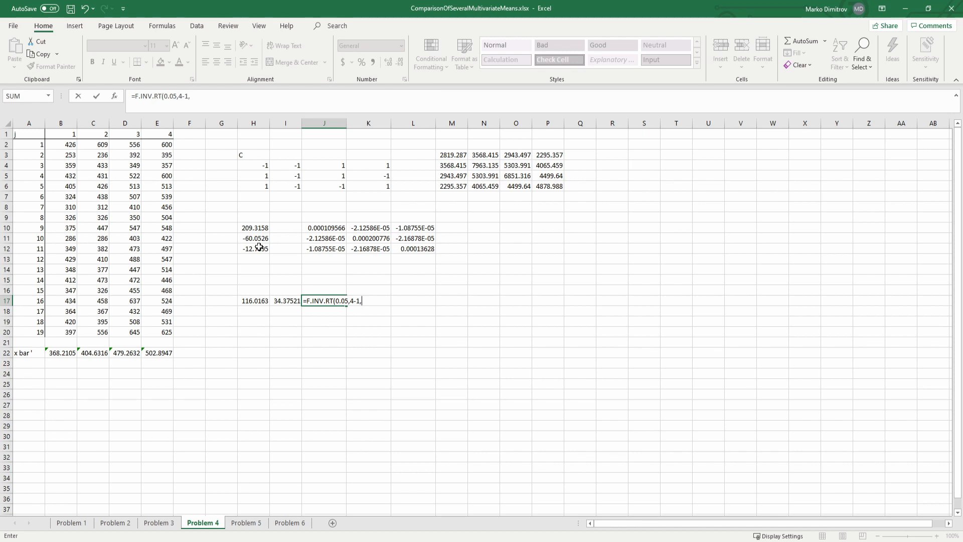
type("19-4+1)")
key("ctrl+shift+Return")
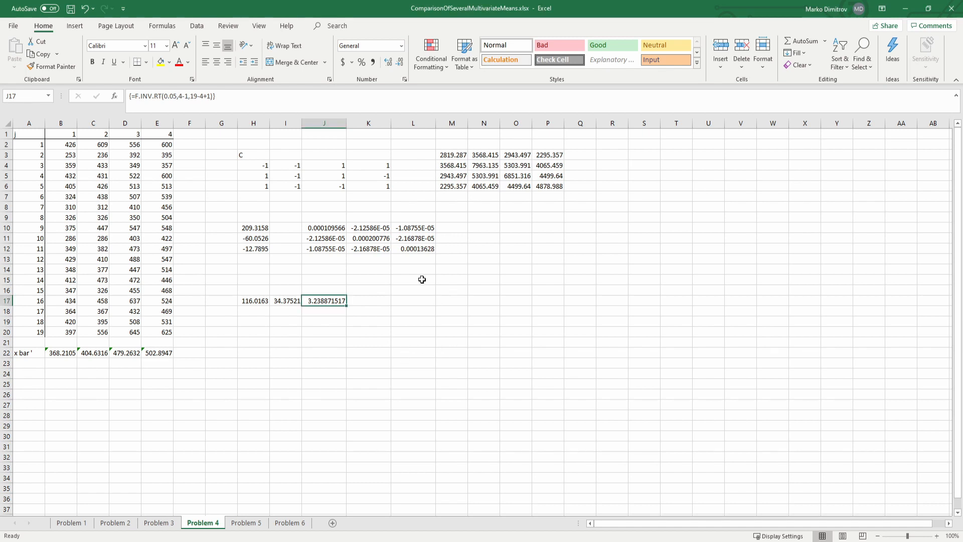
Label cell M17 with "c"
left_click(437, 321)
left_click(429, 300)
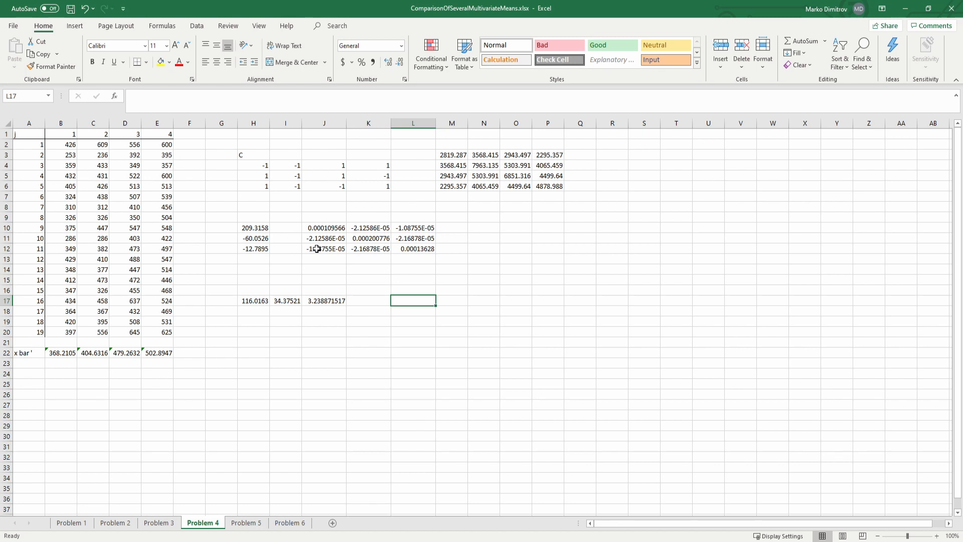
key("Right")
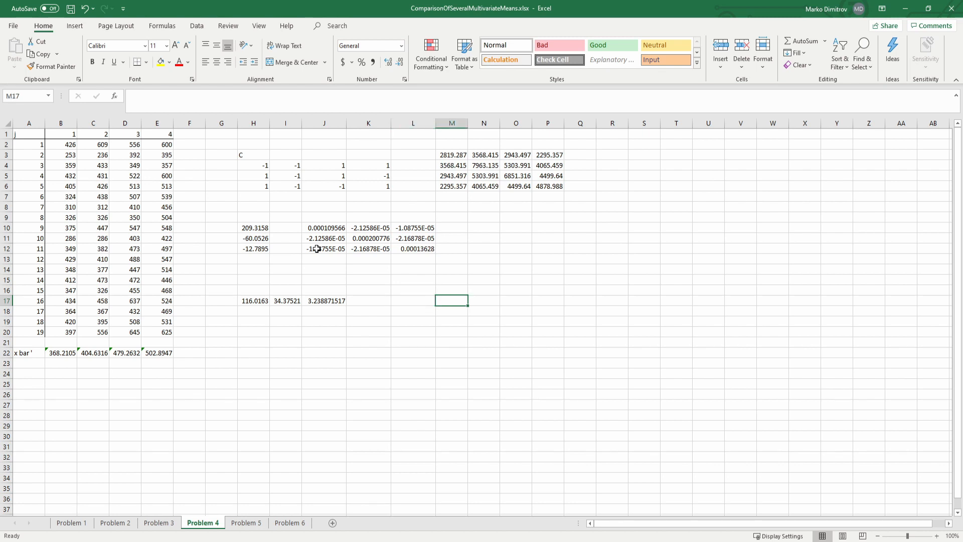
key("Down")
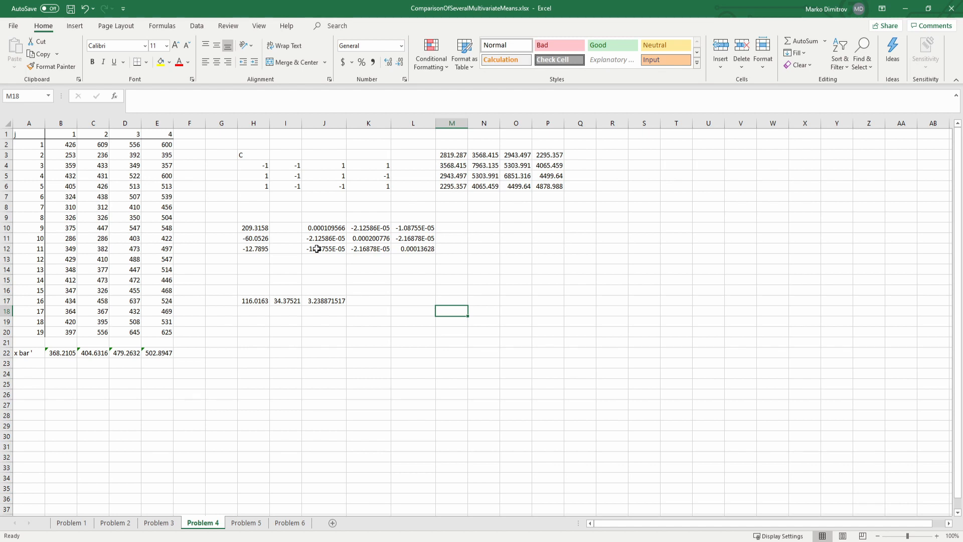
left_click(404, 310)
left_click(449, 299)
type("c")
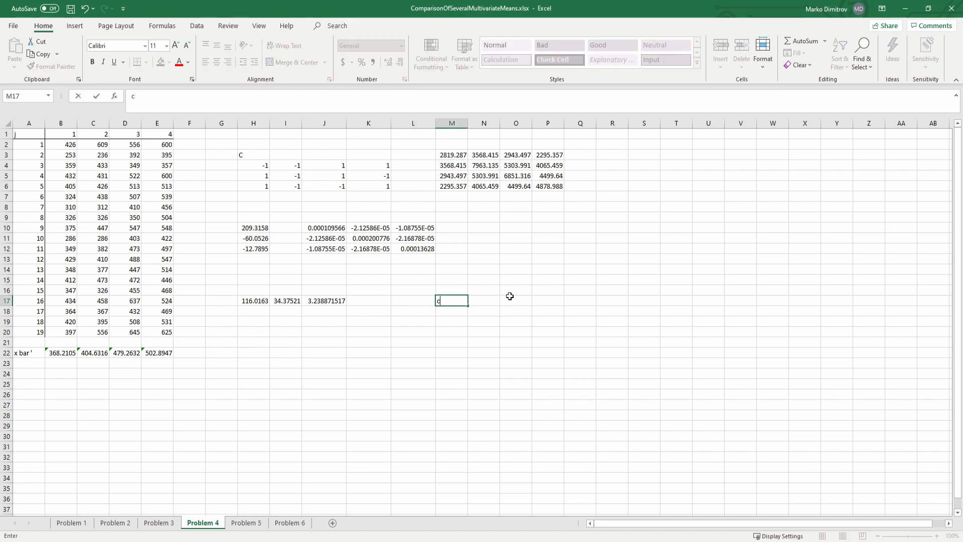
key("Right")
Enter the array formula =SQRT(18*3/16*J17) in N17 beside the c label
type("=sqr")
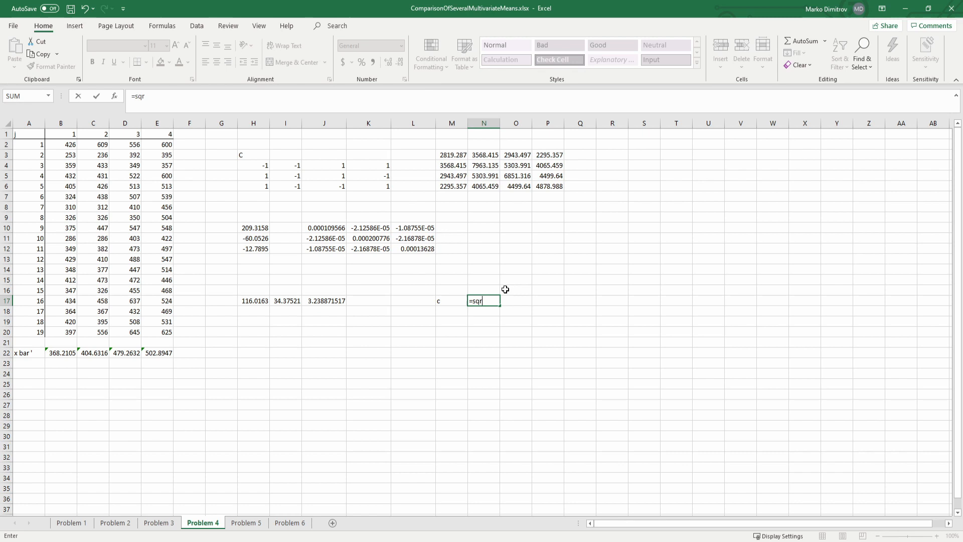
key("Tab")
type("18*3/16*")
left_click(327, 302)
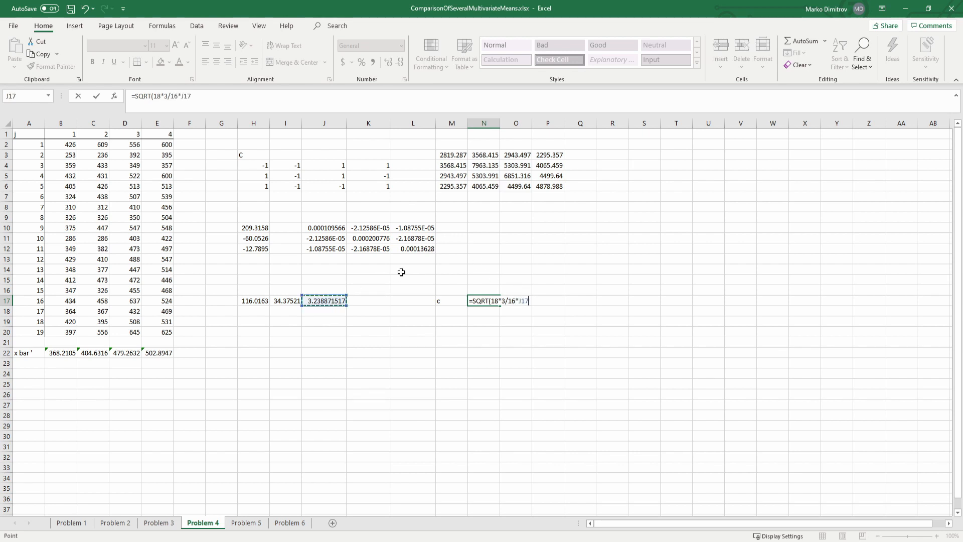
type(")")
key("Return")
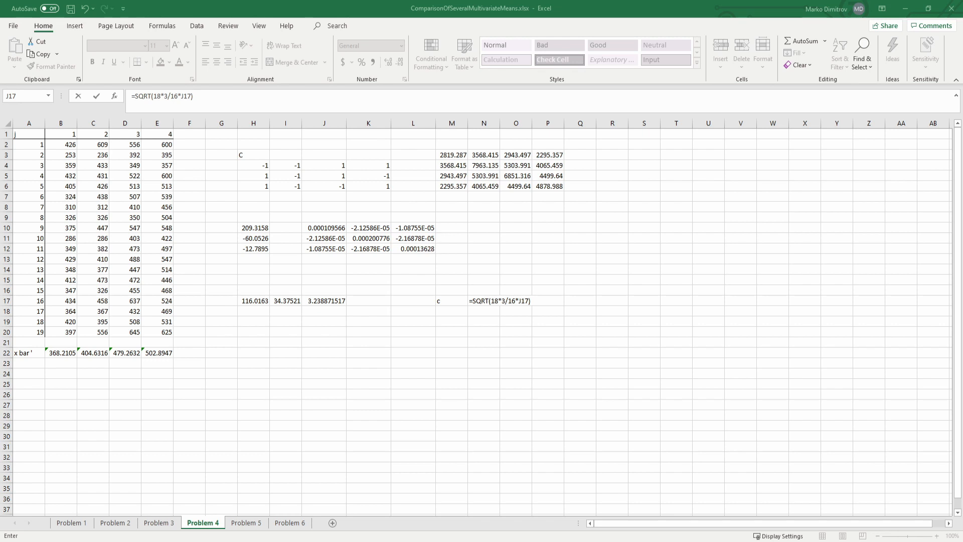
key("ctrl+shift+Return")
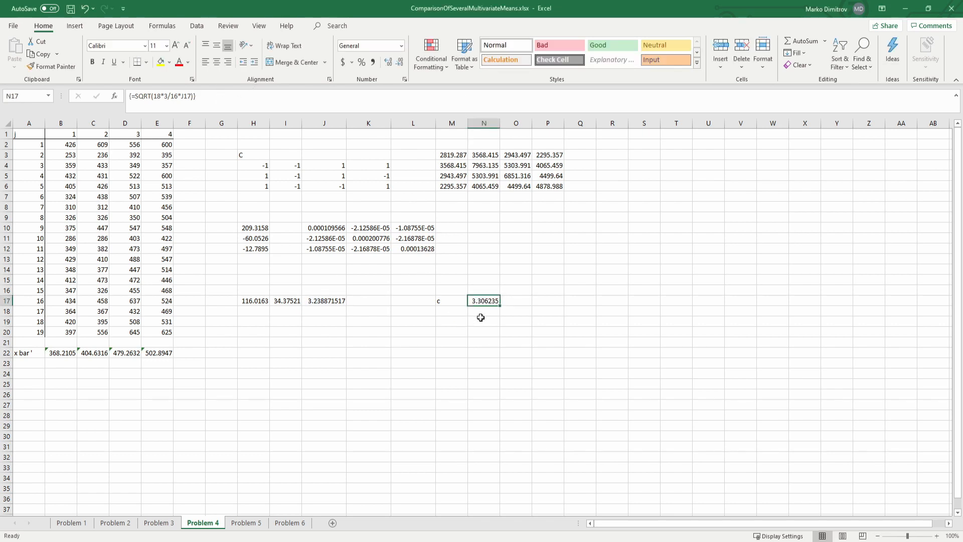
Rewrite the 18*3 part of the N17 formula as (19-1)*(1-1)
left_click(160, 95)
key("BackSpace")
key("BackSpace")
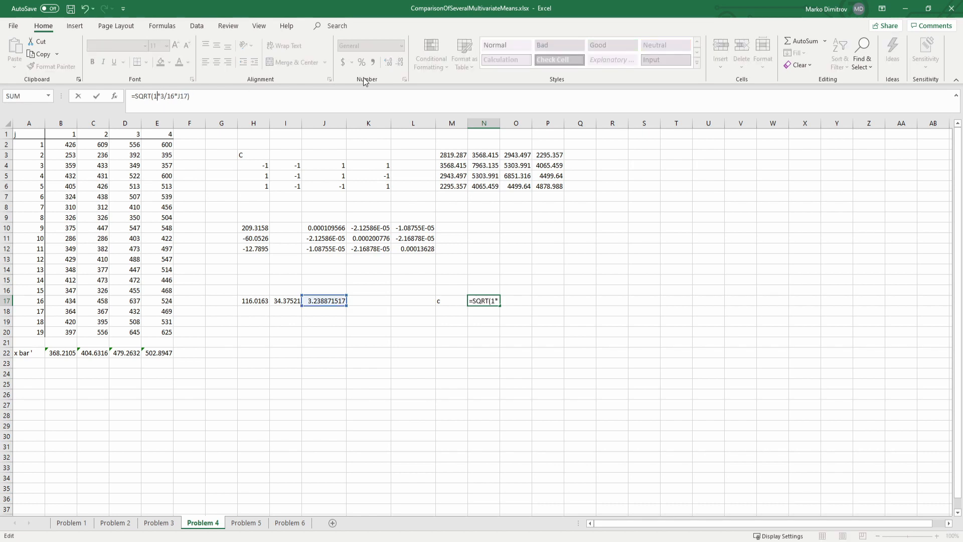
type("(10")
type("-1")
type(")")
key("BackSpace")
type("(1-1")
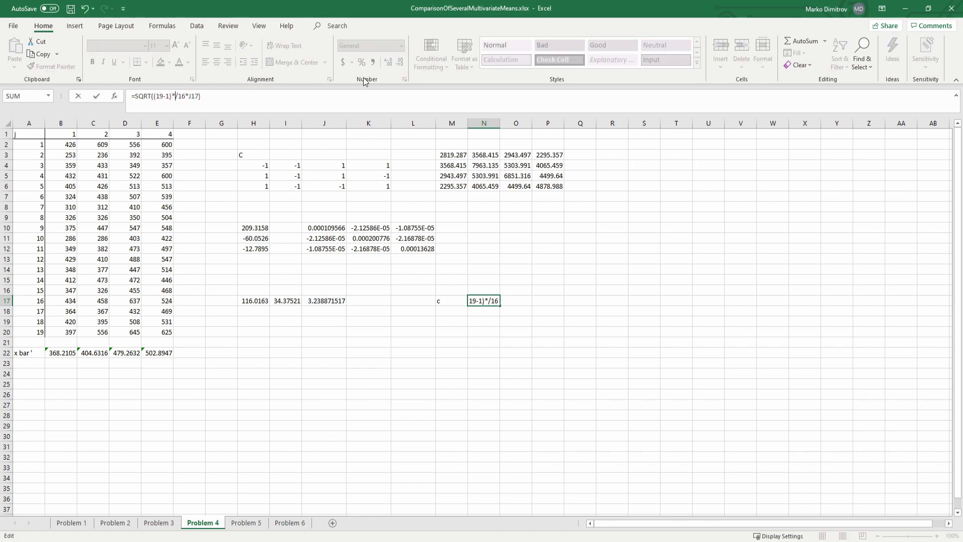
type(")")
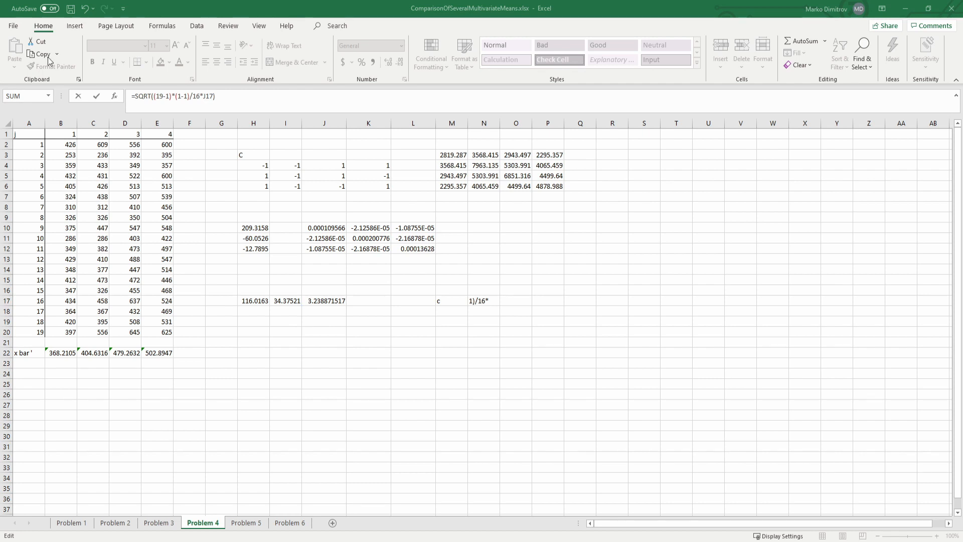
Replace the divisor 16 in the N17 formula with (19-4+1) and recalculate it as an array formula
left_click(201, 95)
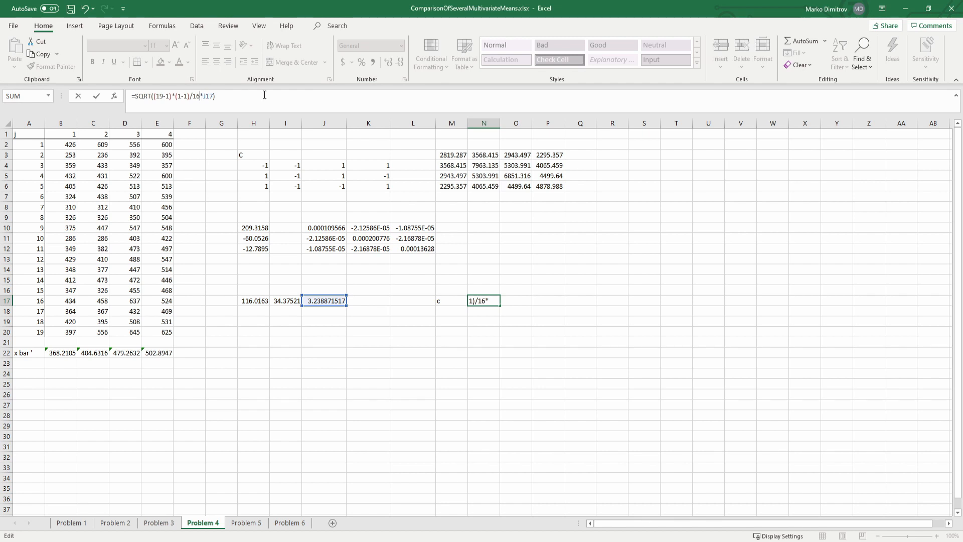
key("BackSpace")
key("BackSpace")
type("(n")
key("BackSpace")
type("19-4+1)")
key("ctrl+shift+Return")
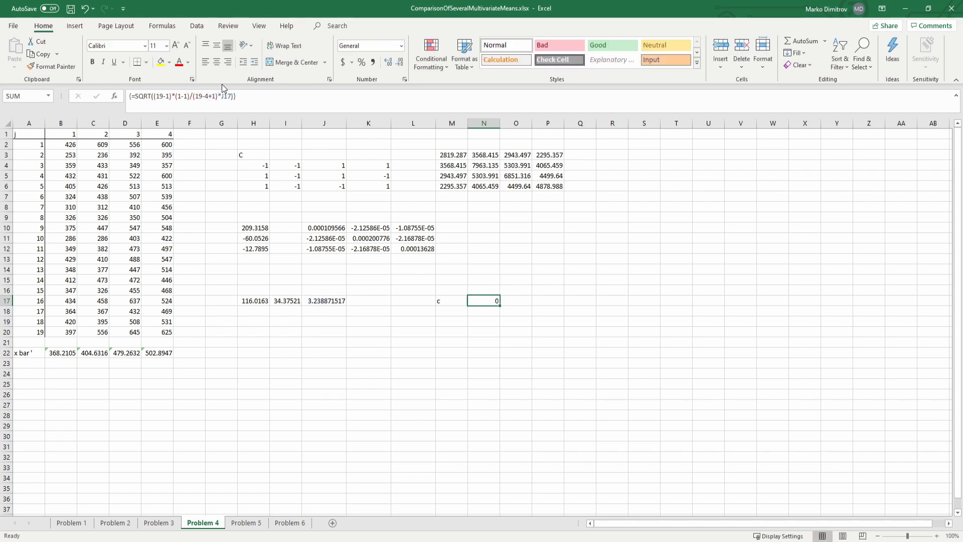
Correct the second factor of the N17 array formula to (4-1)
left_click(256, 97)
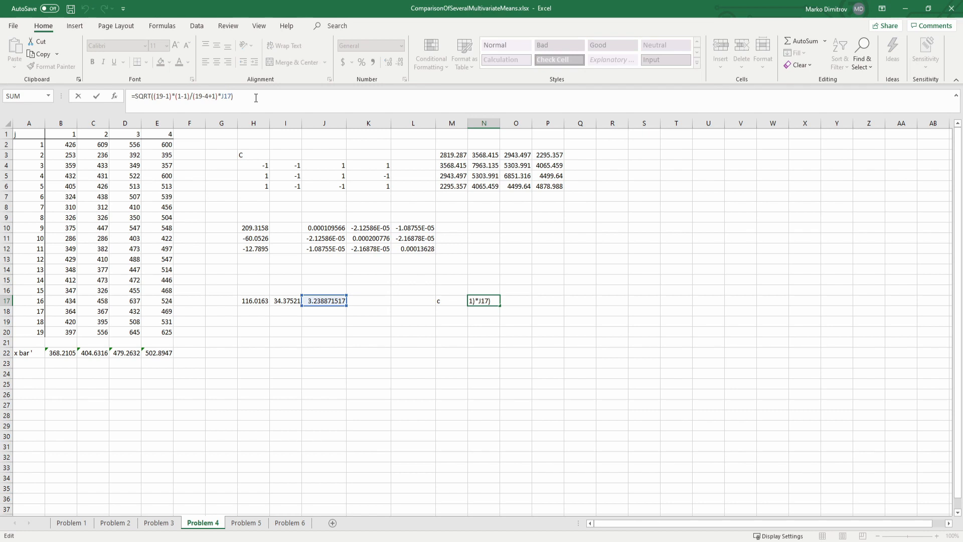
key("ctrl+shift+Return")
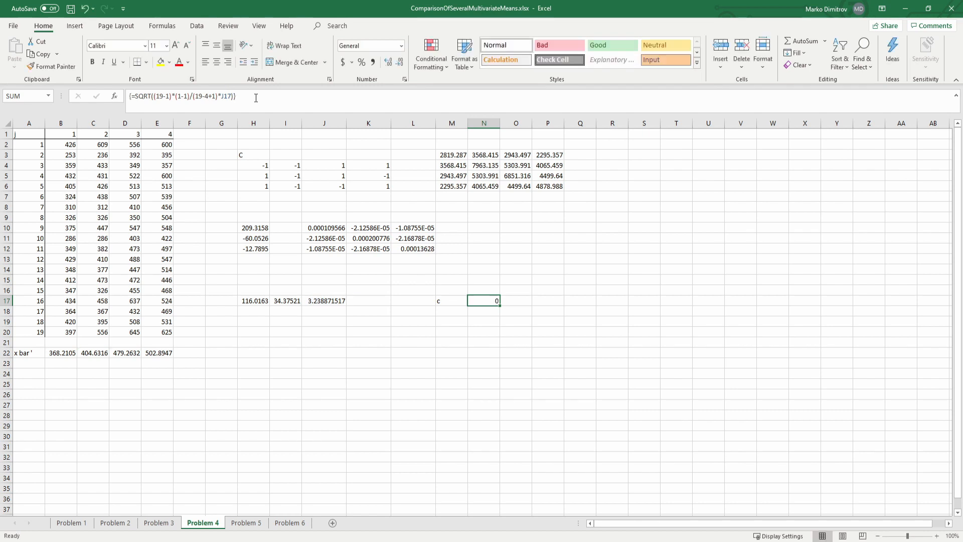
left_click(250, 96)
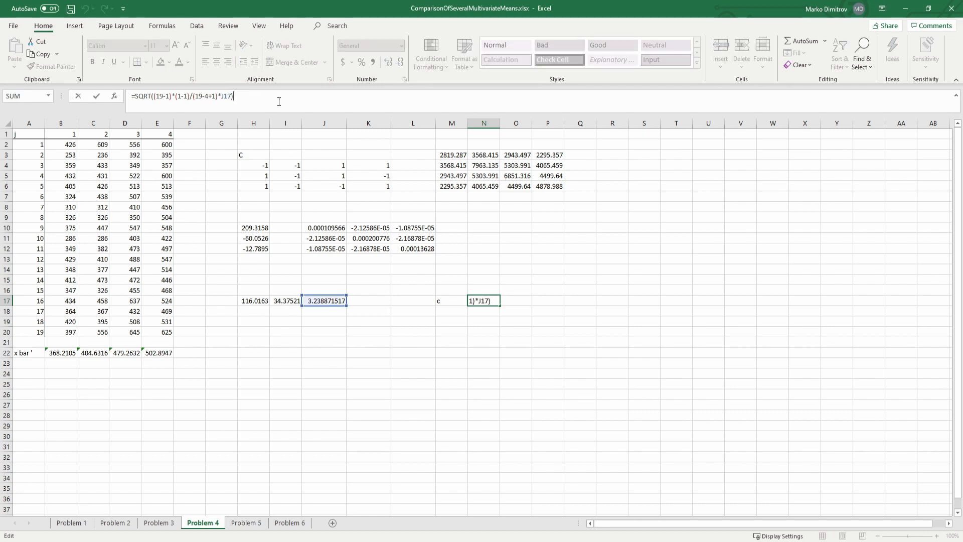
left_click(181, 95)
key("BackSpace")
type("4")
key("ctrl+shift+Return")
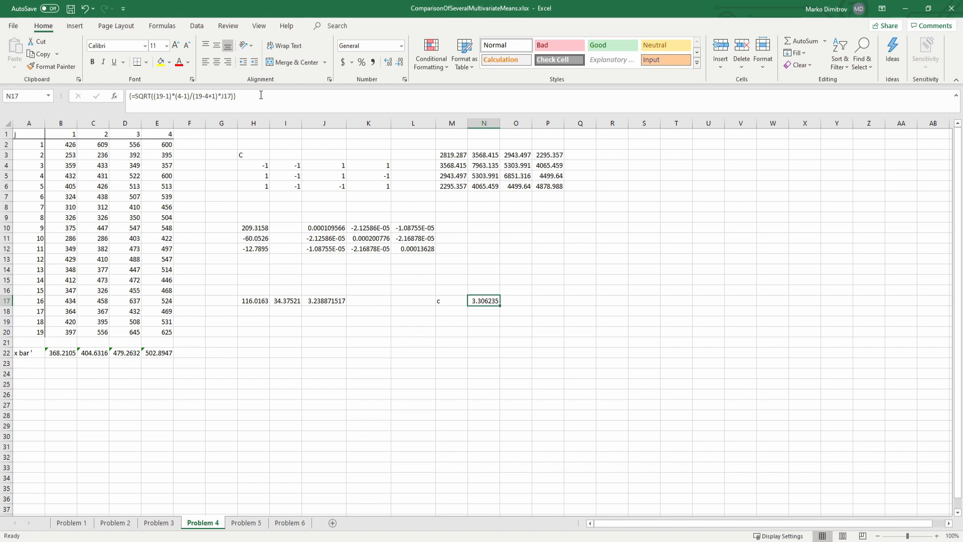
Enter the array formula =SQRT(M3/19) in P16
left_click(565, 299)
left_click(566, 280)
left_click(534, 291)
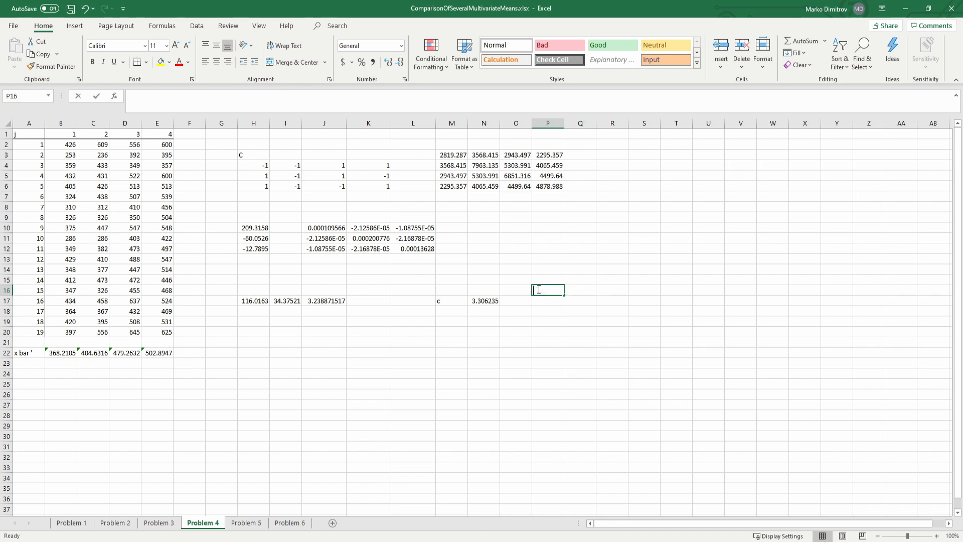
type("=SQRT(")
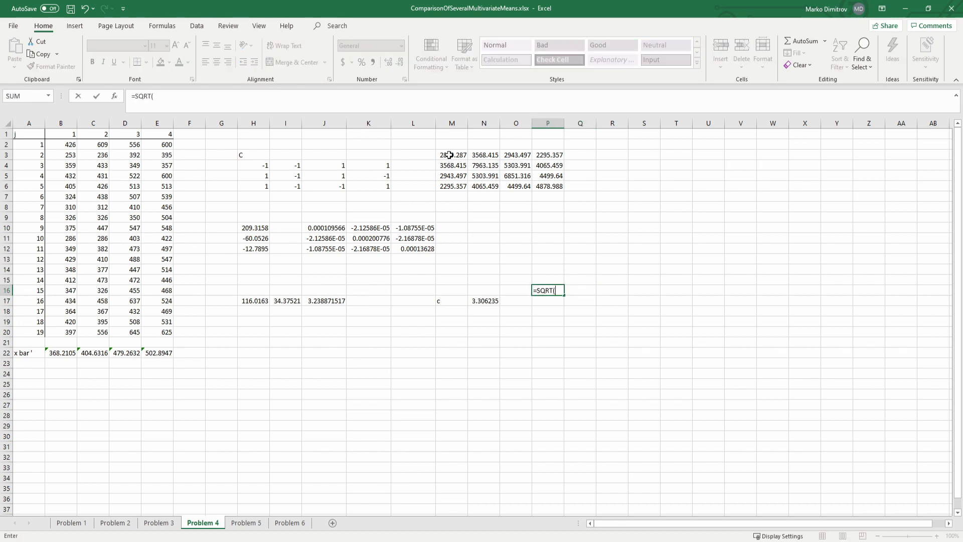
left_click(448, 155)
type("/19")
key("ctrl+shift+Return")
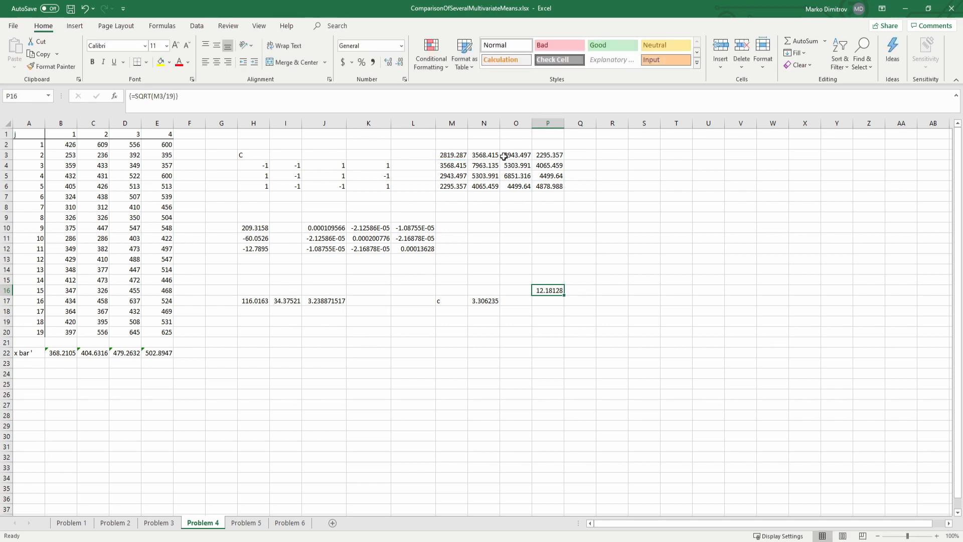
Abandon the entry in P17 and clear the square-root formula from P16
key("Return")
type("=")
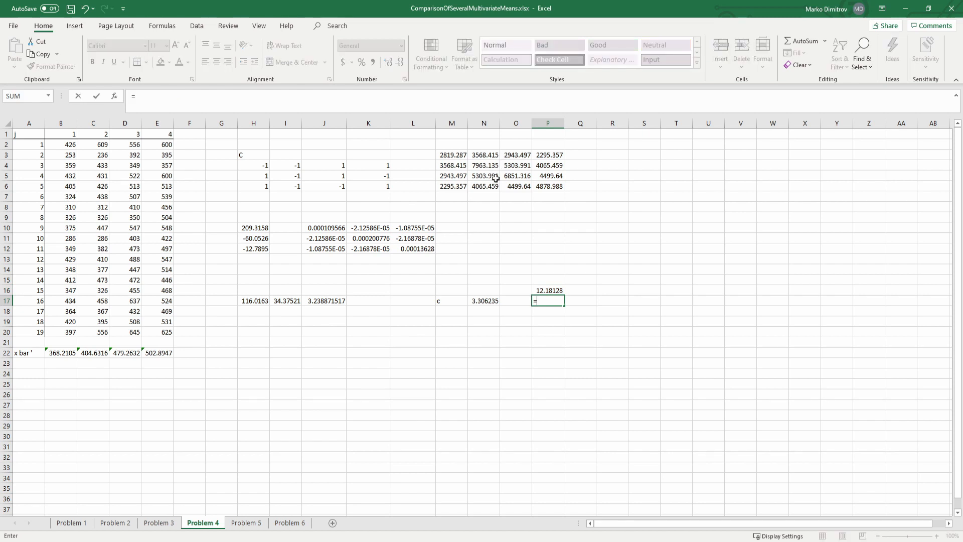
key("Escape")
left_click(561, 291)
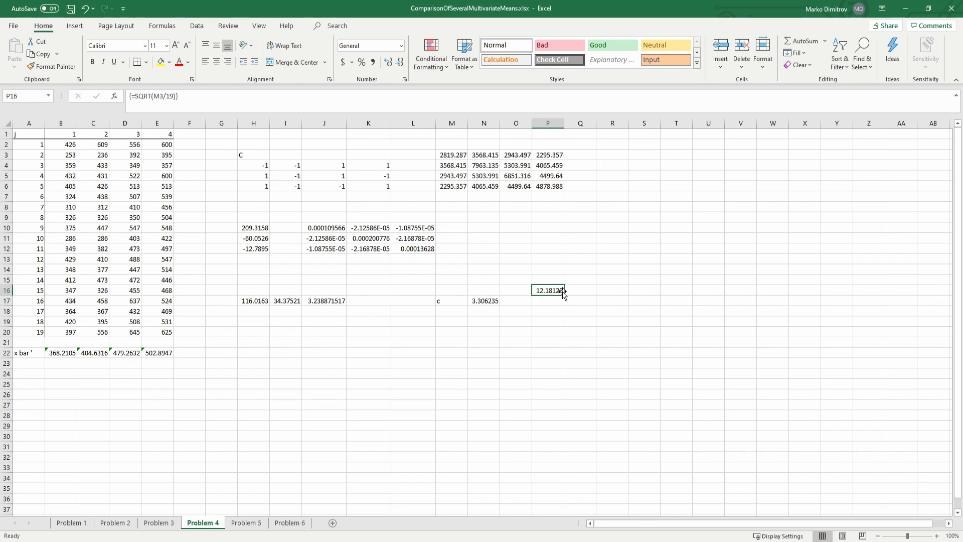
key("Delete")
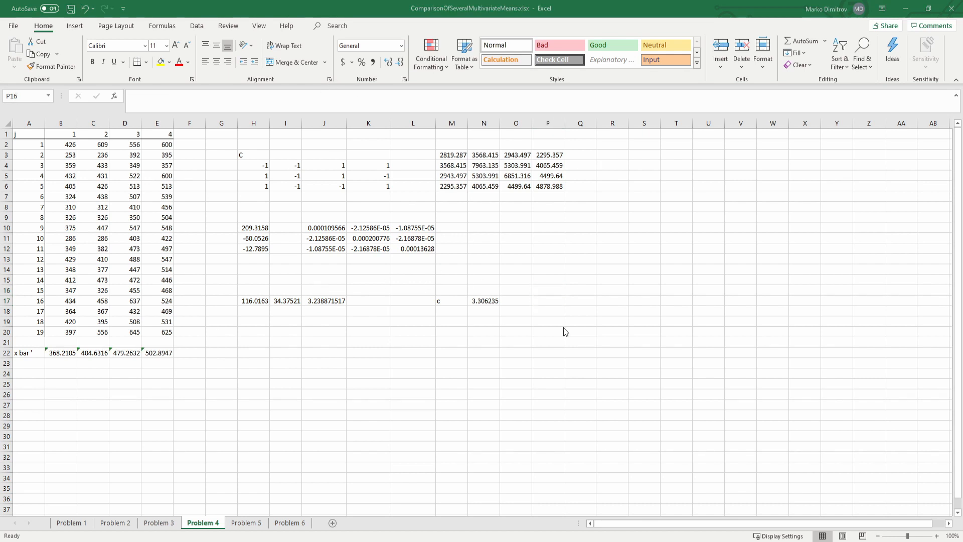
left_click(494, 300)
left_click(551, 300)
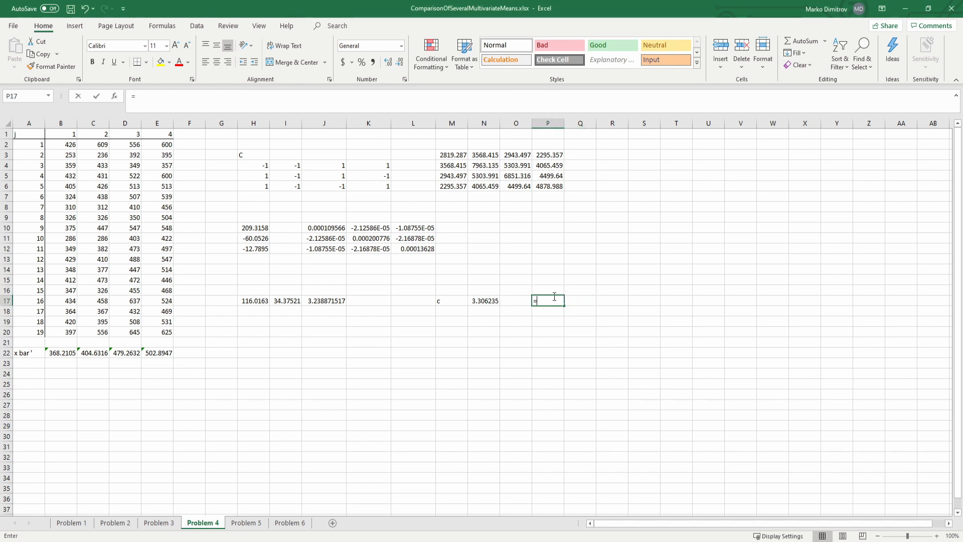
type("=SQRT(")
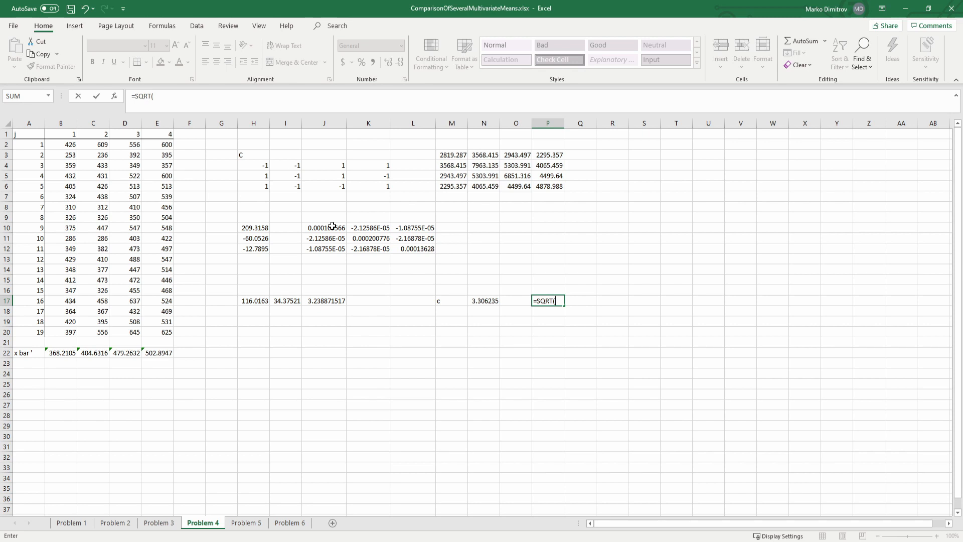
key("Escape")
Enter the array formula =MMULT(MMULT(H4:K6,M3:P6),TRANSPOSE(H4:K6)) in N10:P12
key("Up")
key("Up")
key("Up")
key("Up")
key("Up")
key("Up")
key("Up")
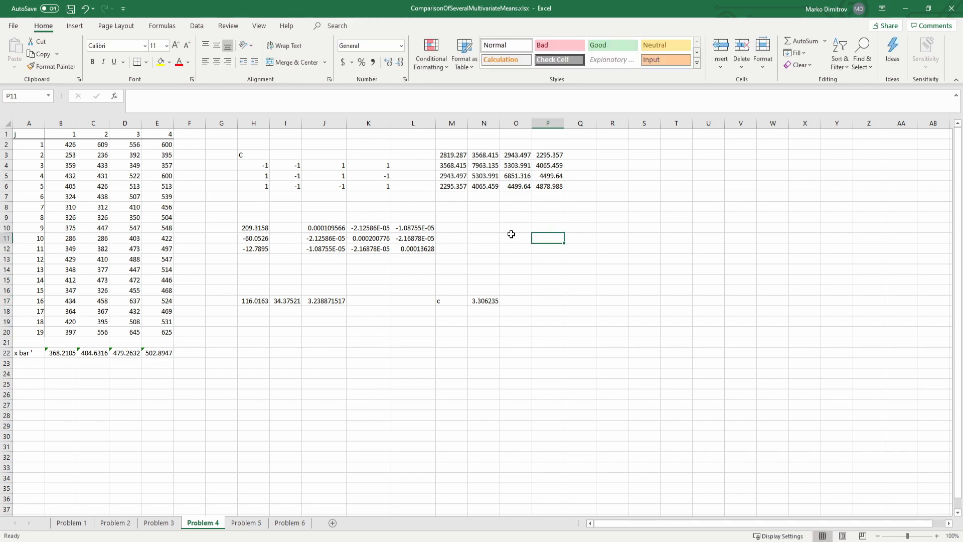
key("Left")
left_click_drag(496, 227, 562, 248)
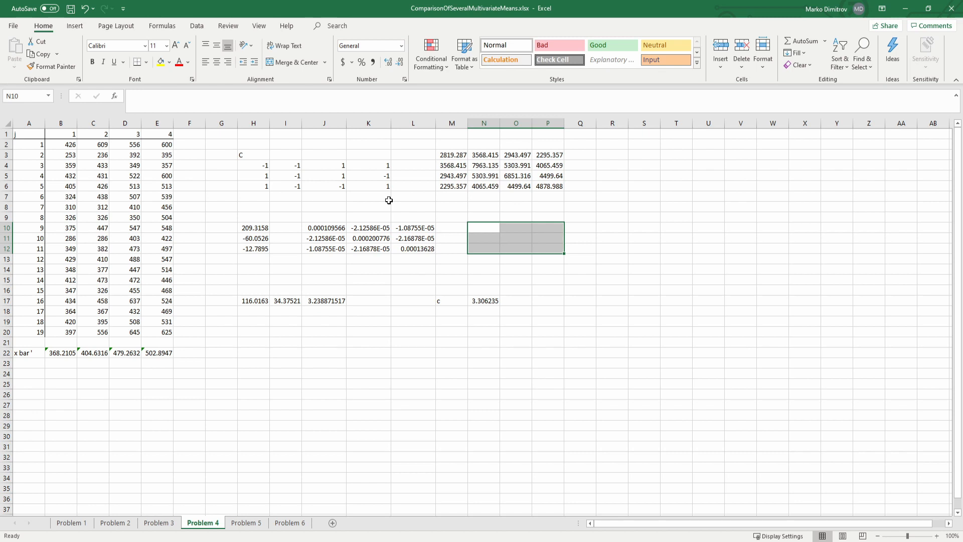
type("=")
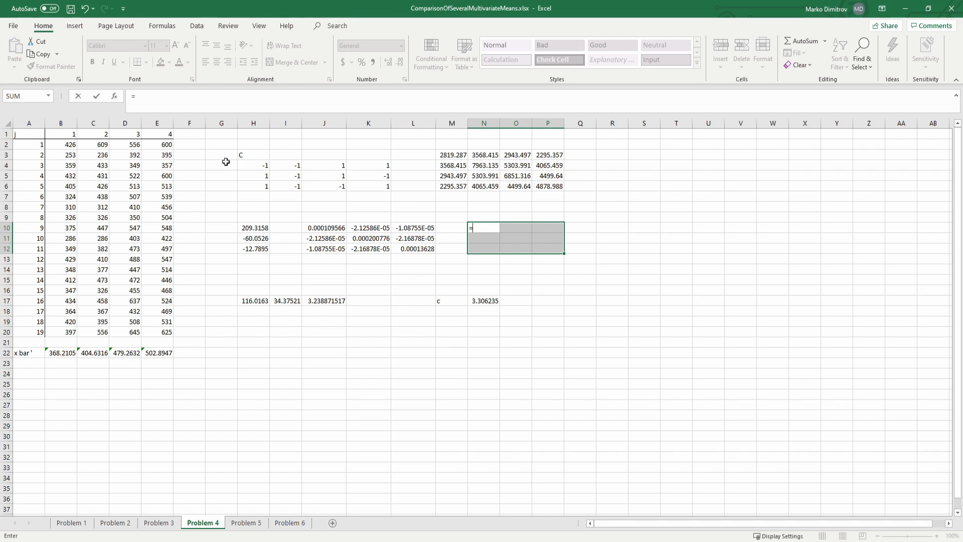
left_click(202, 99)
type("mm")
key("Tab")
type("mm")
key("Tab")
left_click_drag(257, 168, 373, 190)
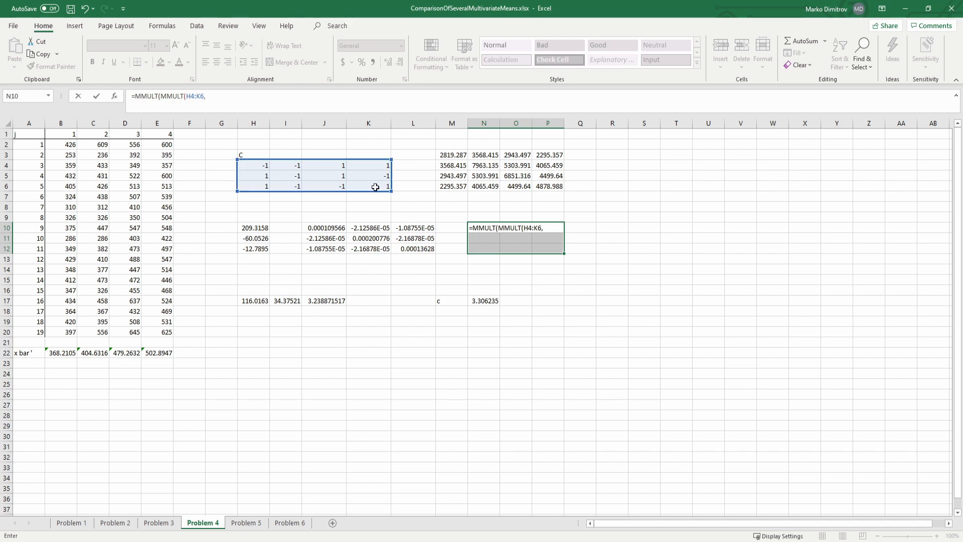
type(",")
left_click_drag(449, 160, 550, 183)
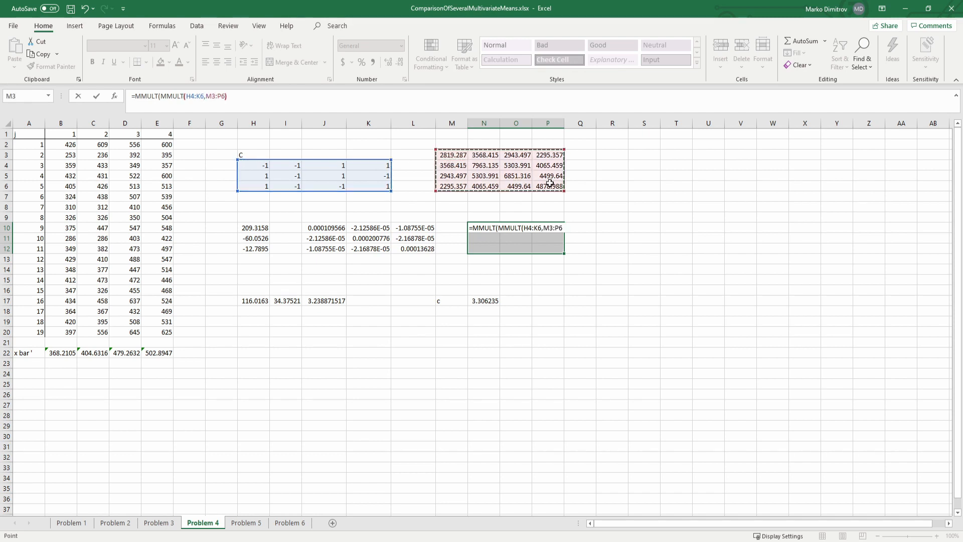
type("),tra")
key("Tab")
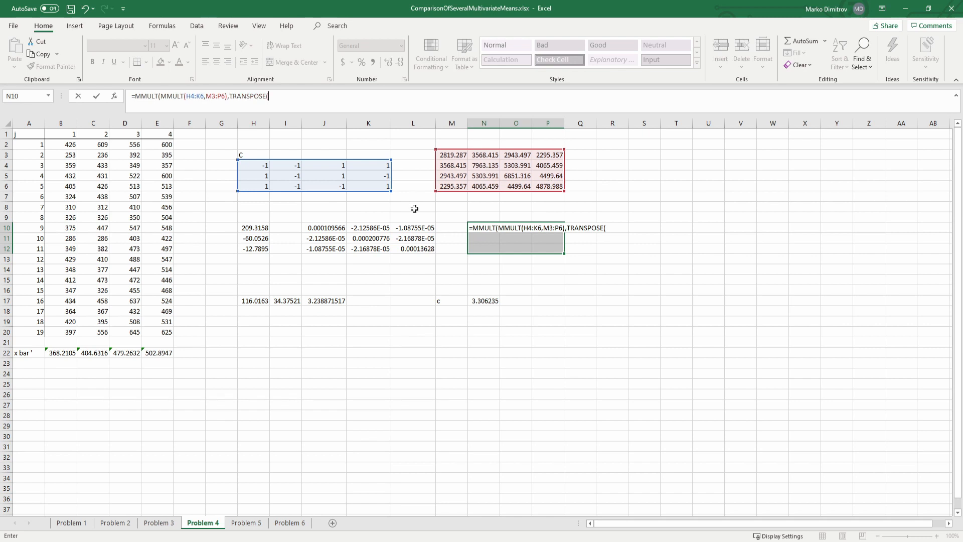
left_click_drag(250, 162, 391, 189)
left_click(253, 165)
type(")")
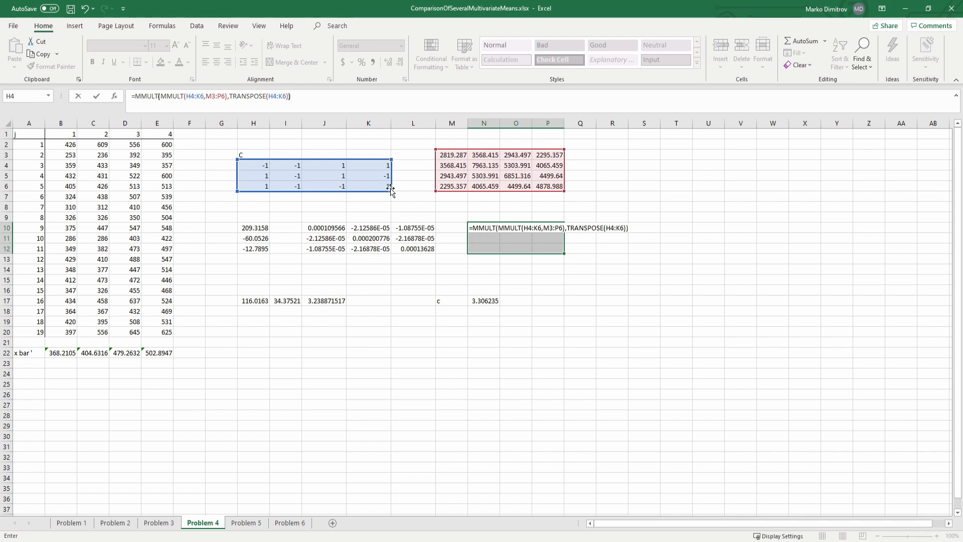
key("ctrl+shift+Return")
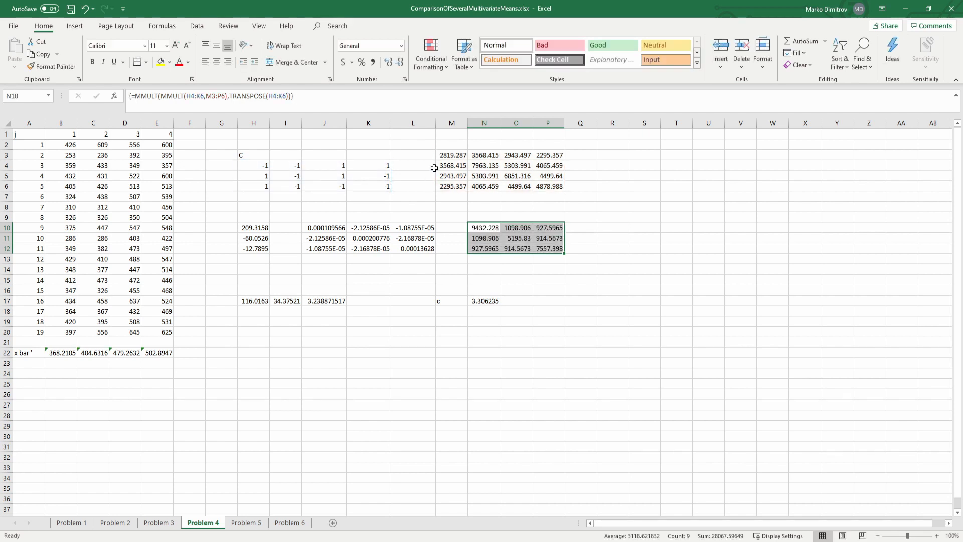
Enter the array formula =SQRT(N10/19) in P16
left_click_drag(516, 290, 557, 304)
left_click(555, 290)
type("=")
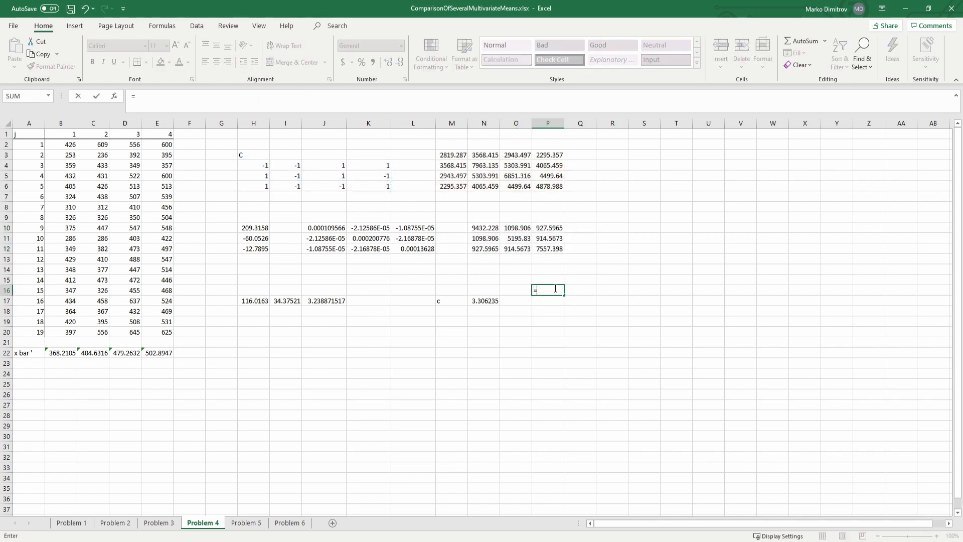
type("SQRT(")
left_click(486, 228)
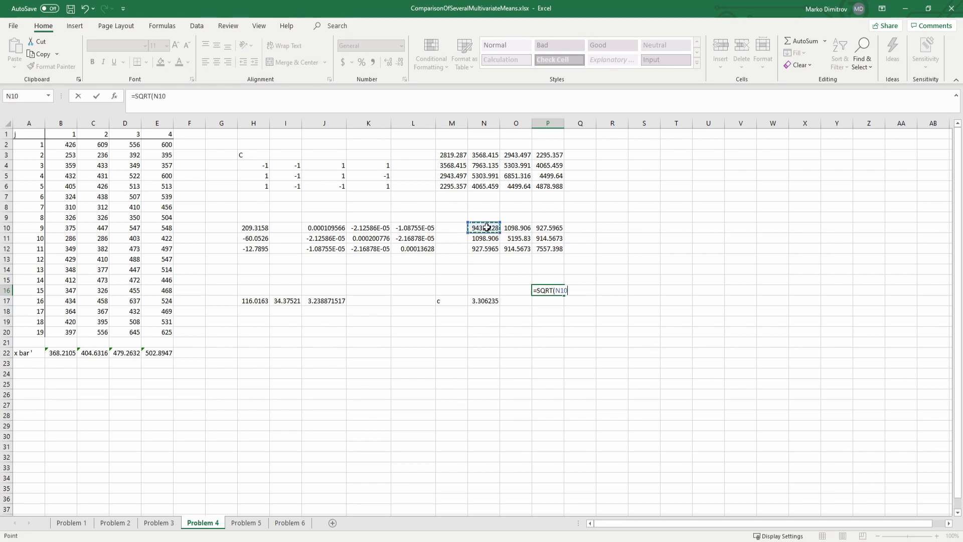
type("/19)")
key("ctrl+shift+Return")
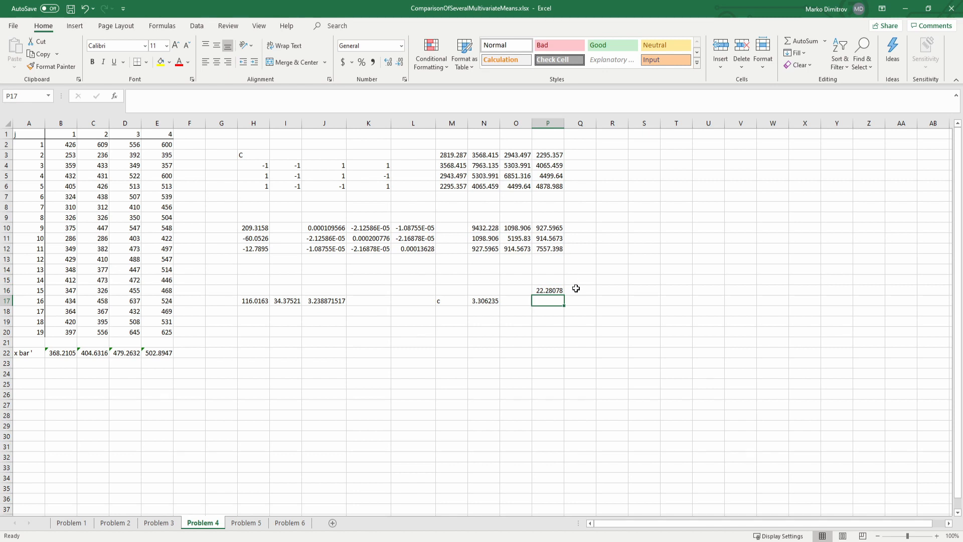
Fill the P16 formula down to P18 and repoint the one in P17 to the diagonal cell, giving =SQRT(O11/19)
left_click_drag(563, 296, 564, 313)
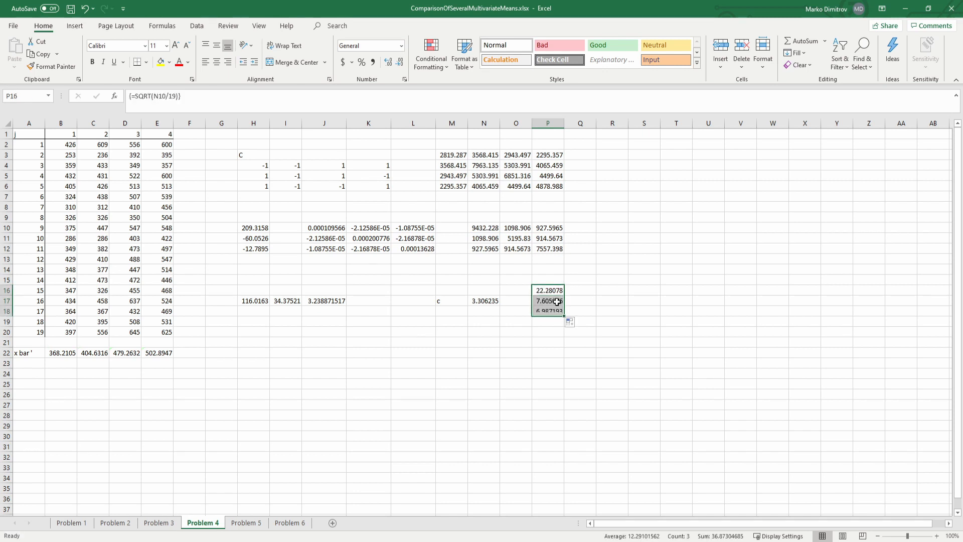
key("Down")
left_click(314, 93)
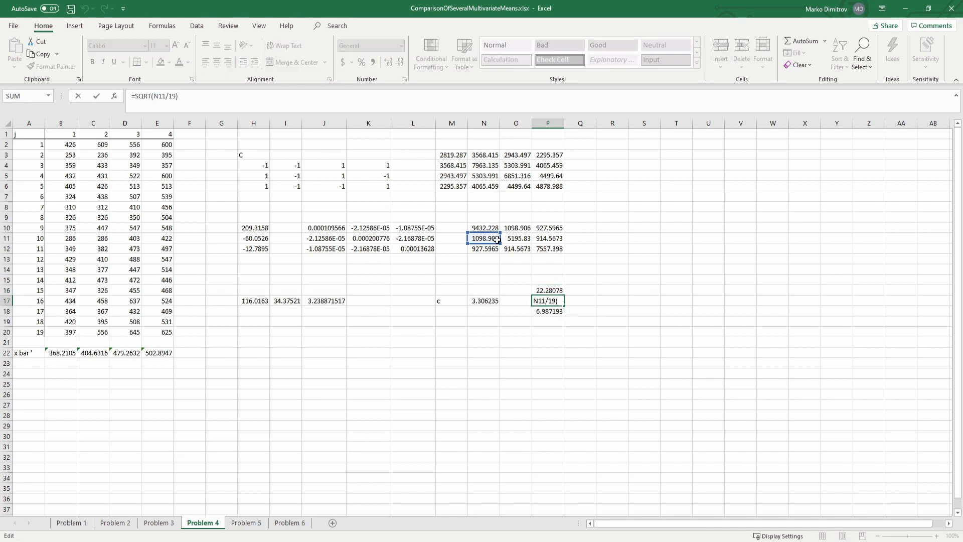
left_click_drag(490, 233, 519, 238)
key("Return")
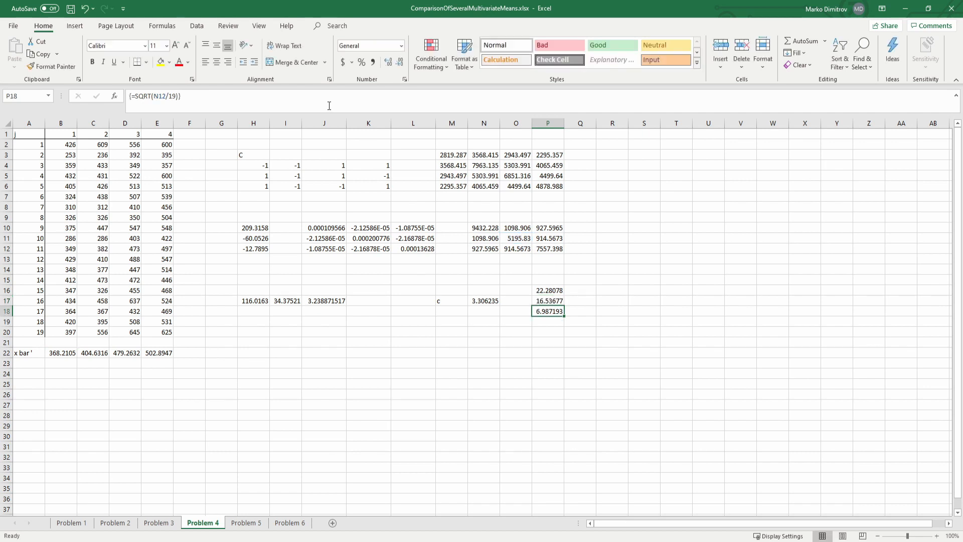
Repoint the square-root formula in P18 to the last diagonal cell, giving =SQRT(P12/19)
left_click(329, 103)
left_click(491, 247)
key("Return")
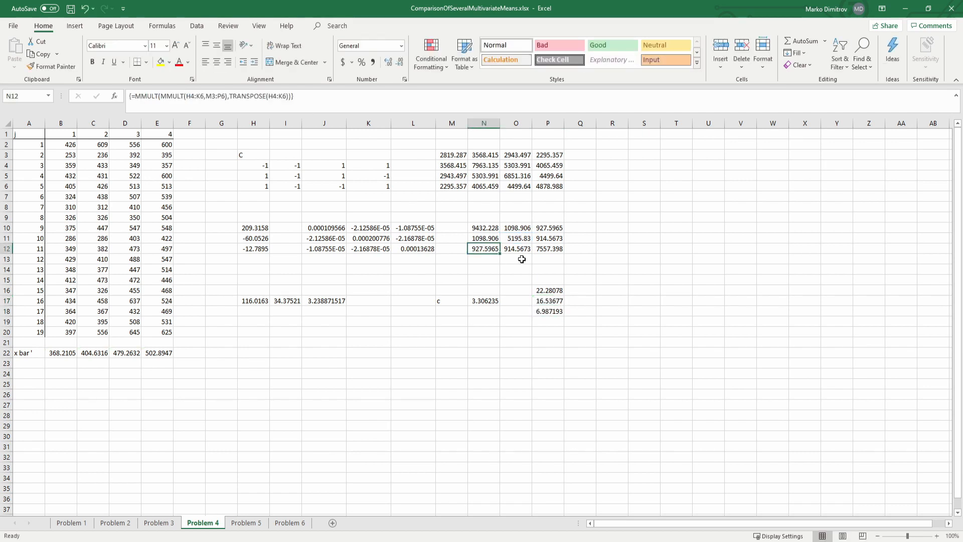
left_click(552, 311)
left_click(303, 96)
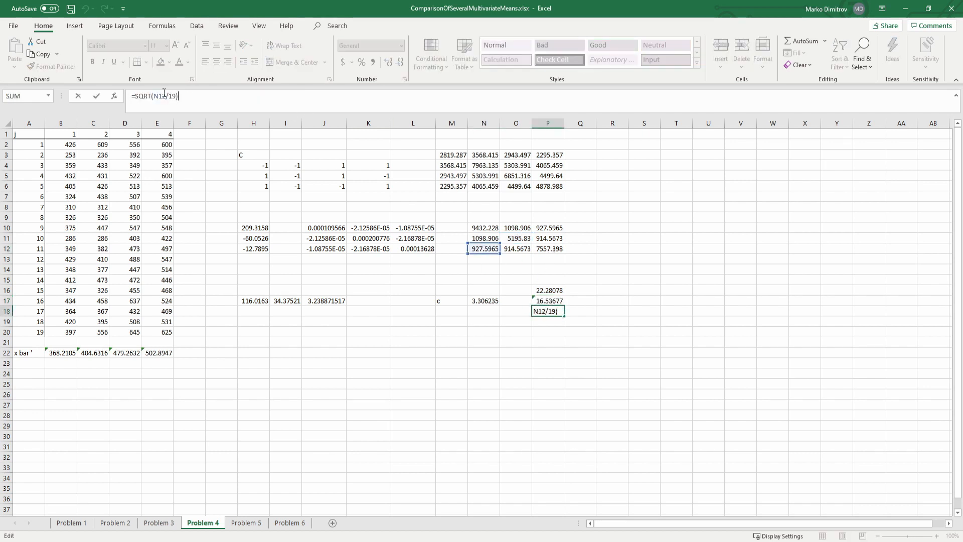
left_click_drag(490, 244, 551, 249)
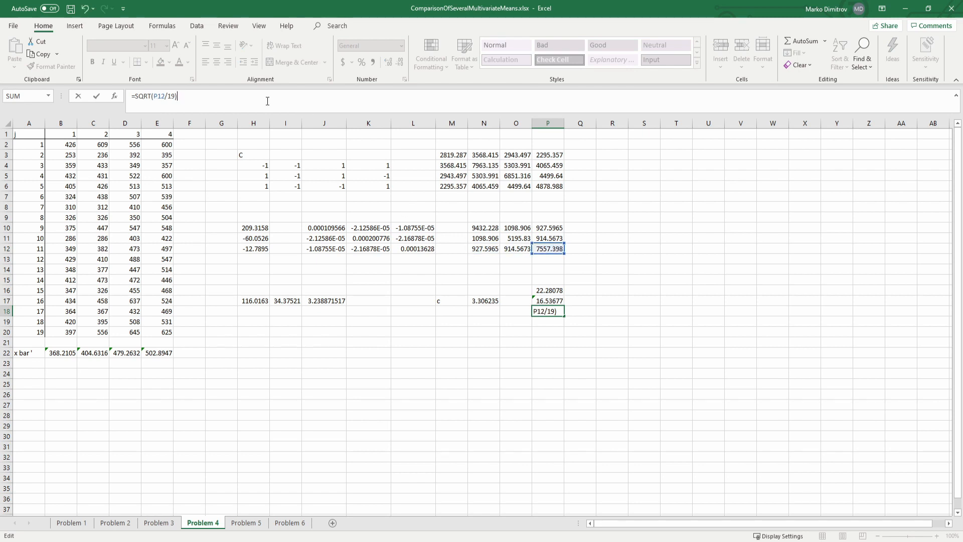
key("Return")
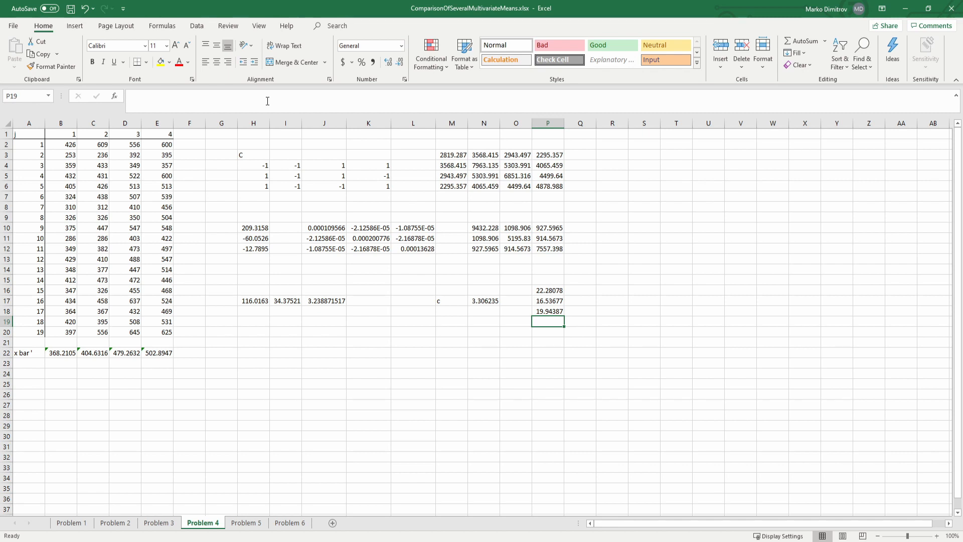
left_click(544, 301)
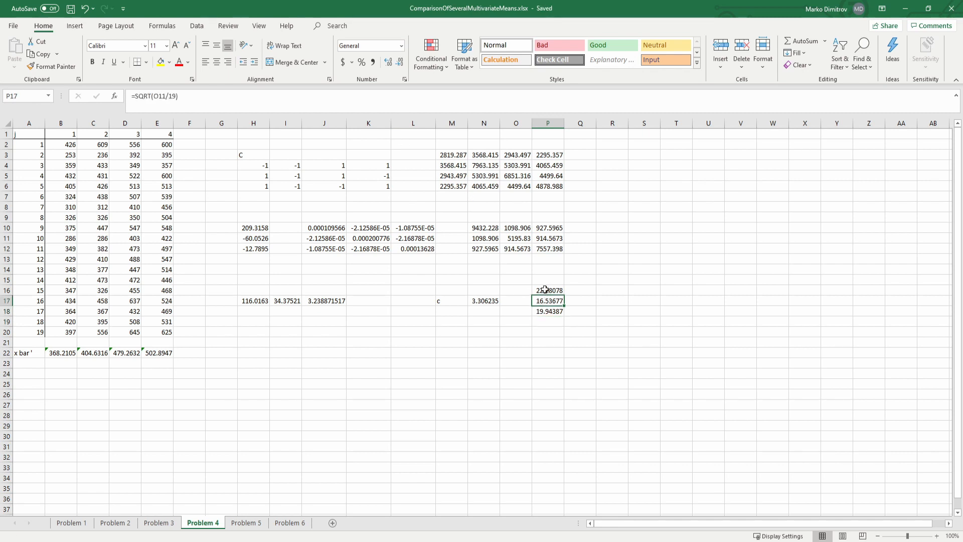
left_click(544, 290)
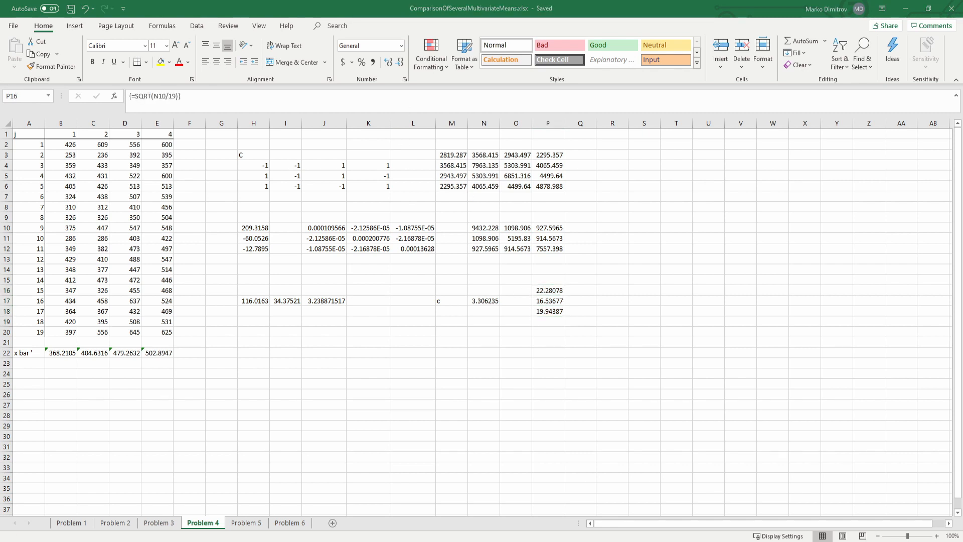
left_click_drag(255, 227, 255, 250)
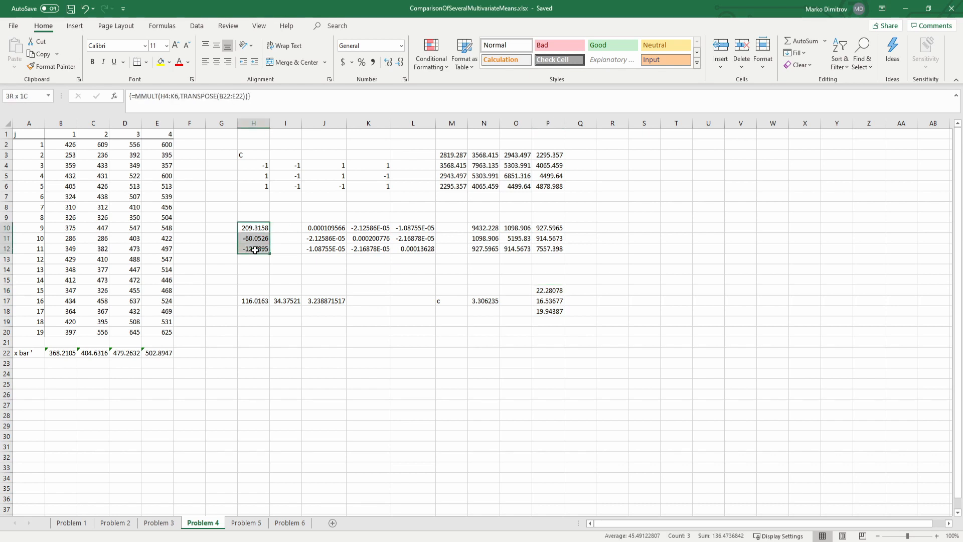
left_click_drag(255, 250, 254, 250)
left_click(617, 279)
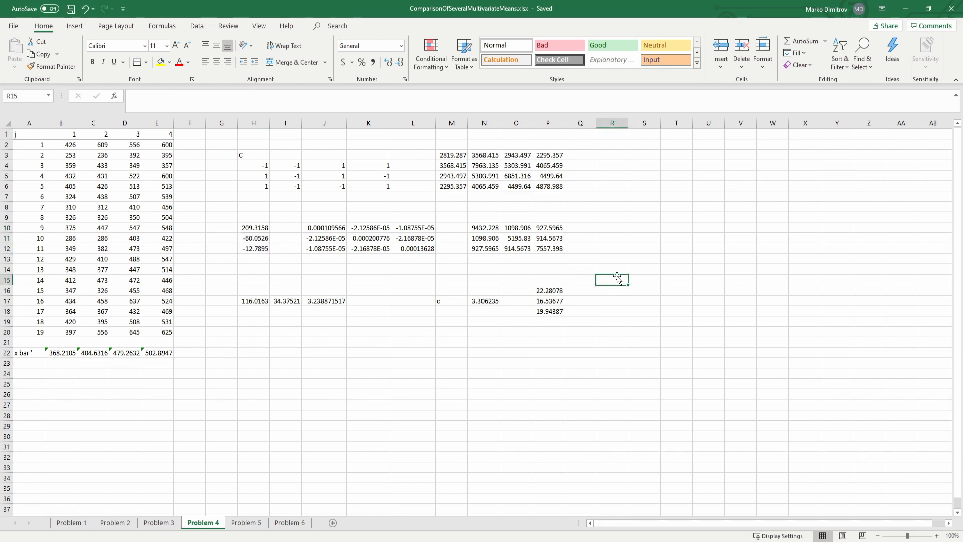
Label cell M20 "Simultaenous" and save the workbook
left_click(444, 331)
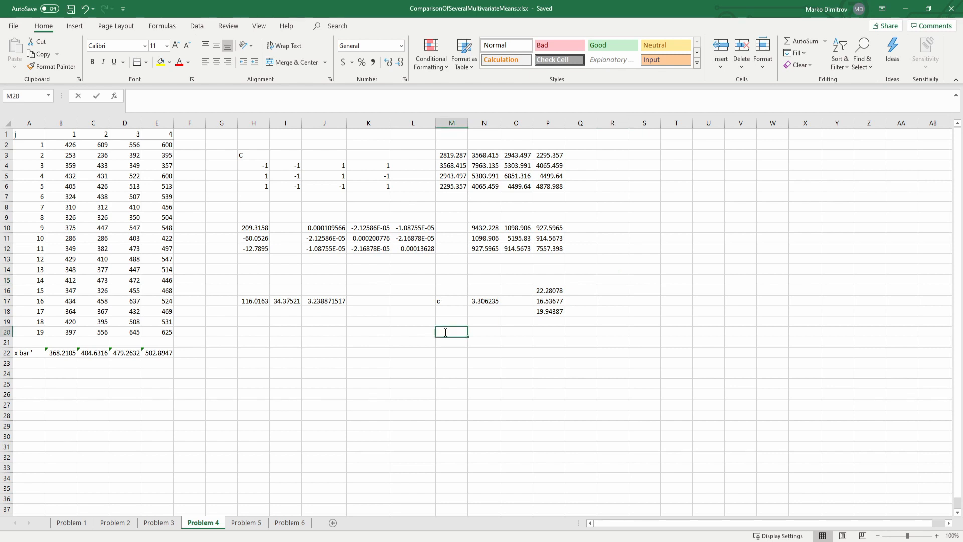
type("Simul")
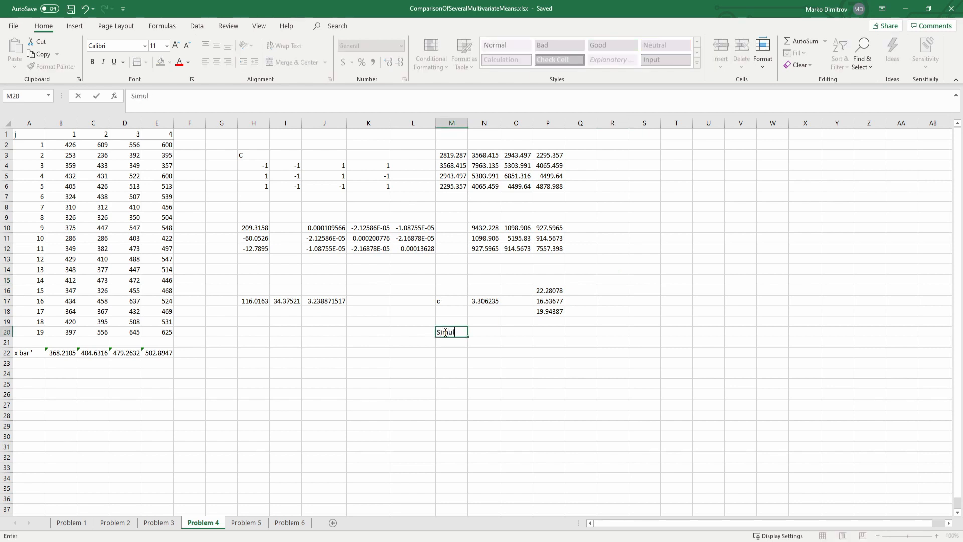
type("taenous")
key("Right")
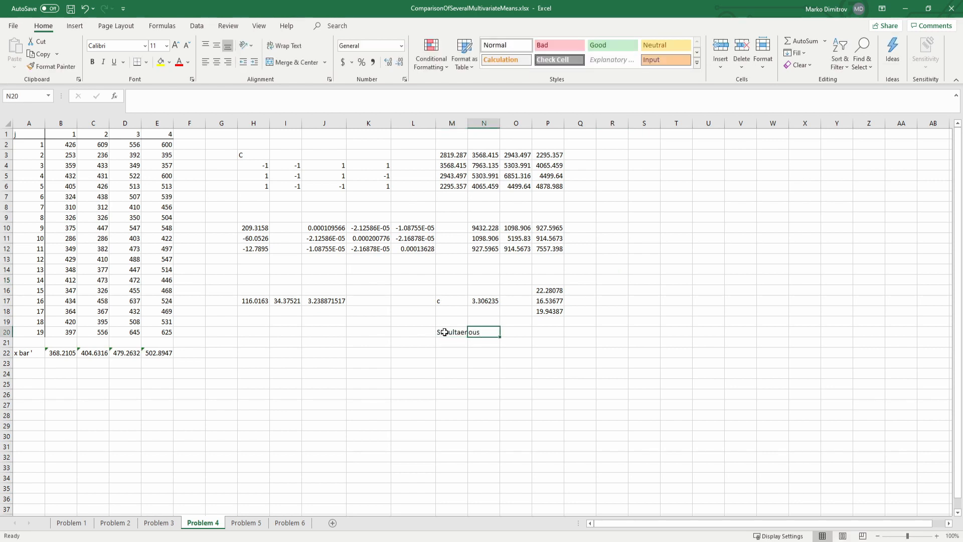
key("Down")
key("ctrl+s")
Compute the lower interval limits in M21:M23 with the array formula =H10:H12-N17*P16:P18
key("Left")
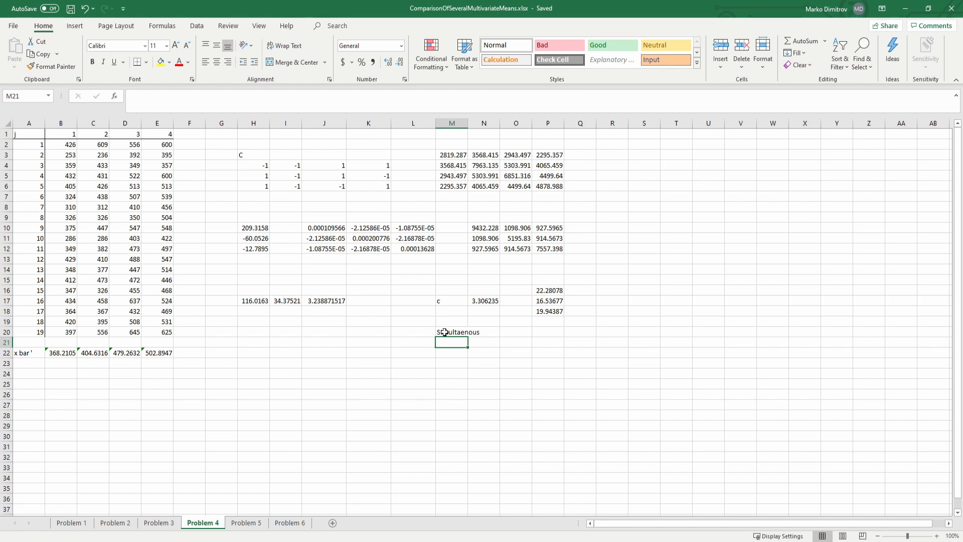
key("shift+Down")
key("shift+Down")
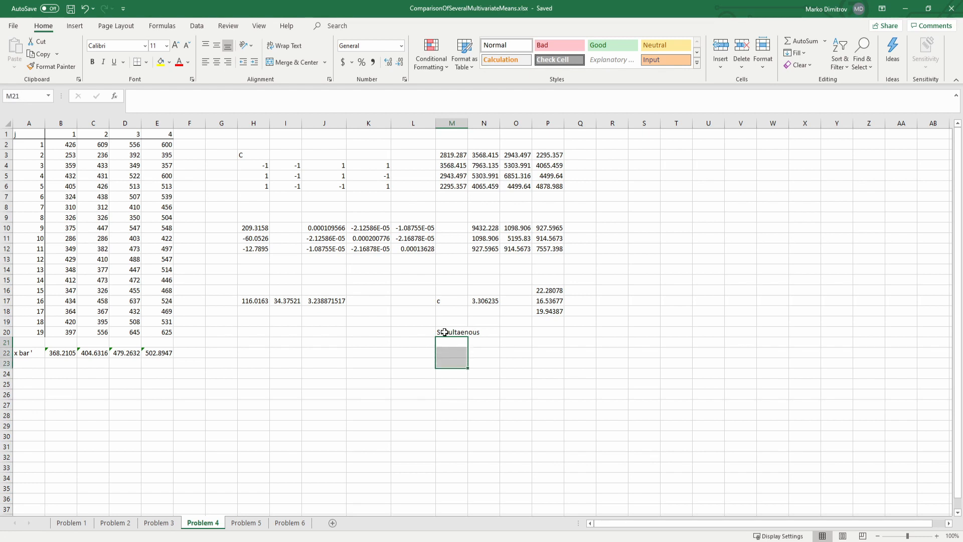
type("=")
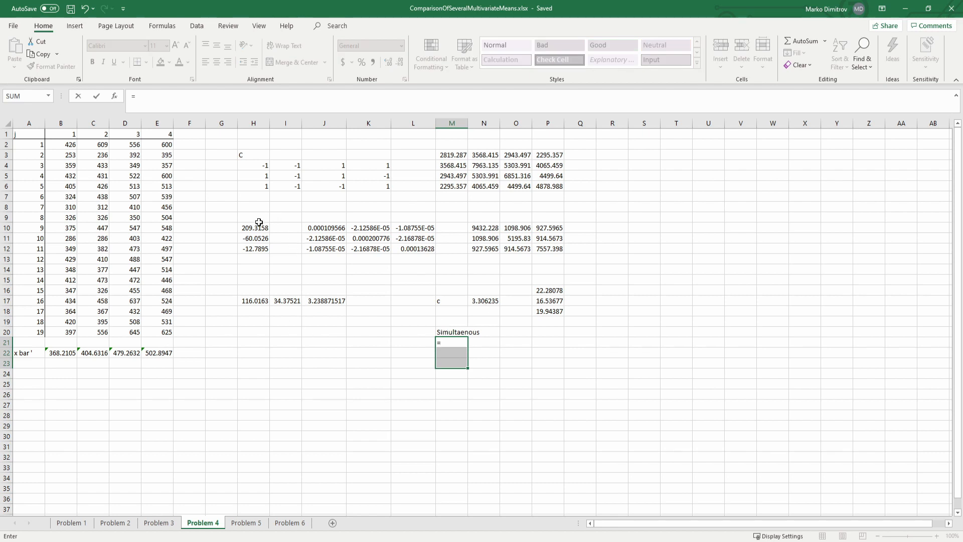
left_click_drag(257, 227, 257, 248)
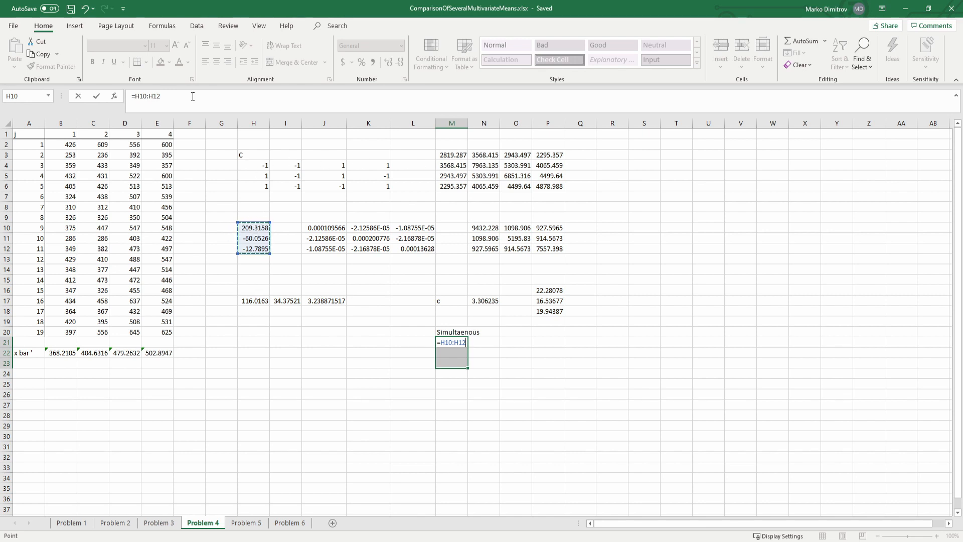
left_click(221, 97)
type("-")
left_click(478, 298)
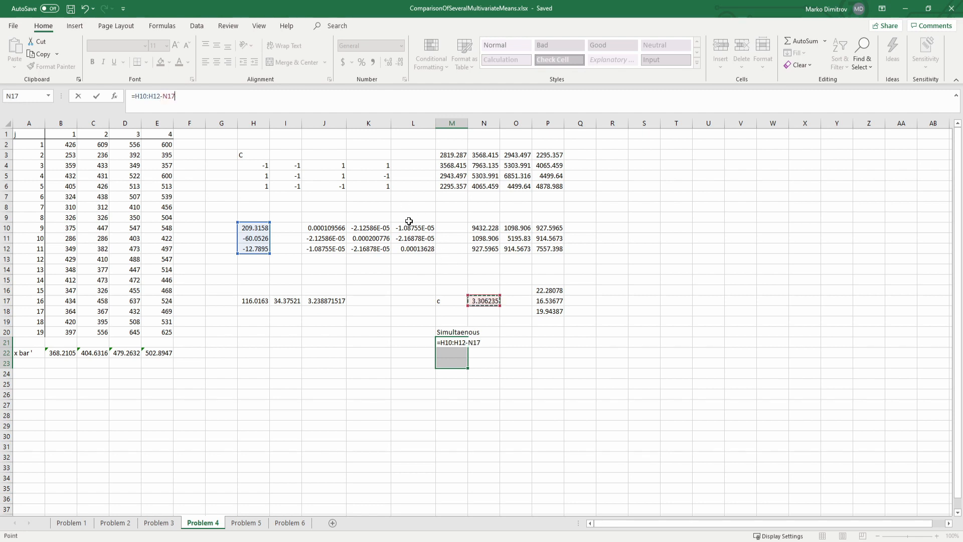
type("*")
left_click_drag(549, 291, 550, 312)
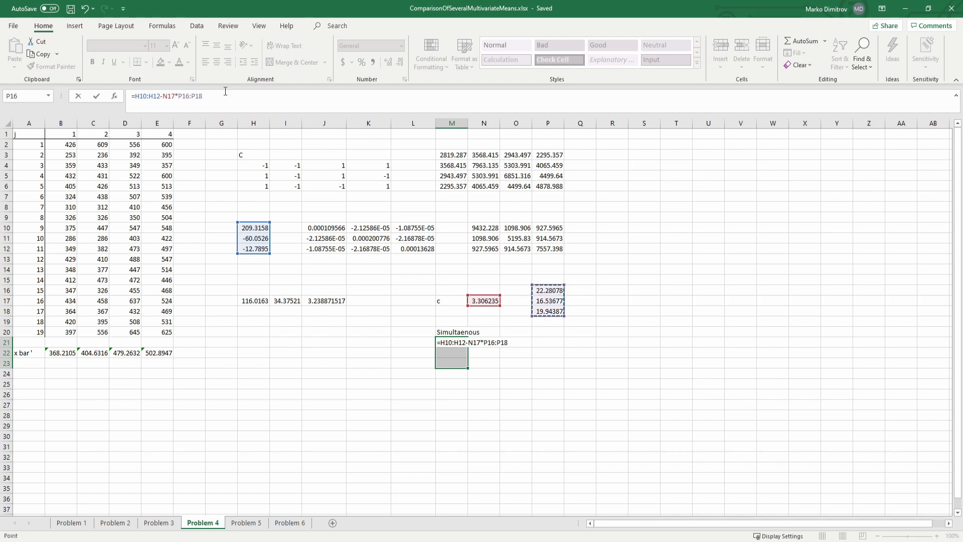
left_click(228, 95)
key("ctrl+shift+Return")
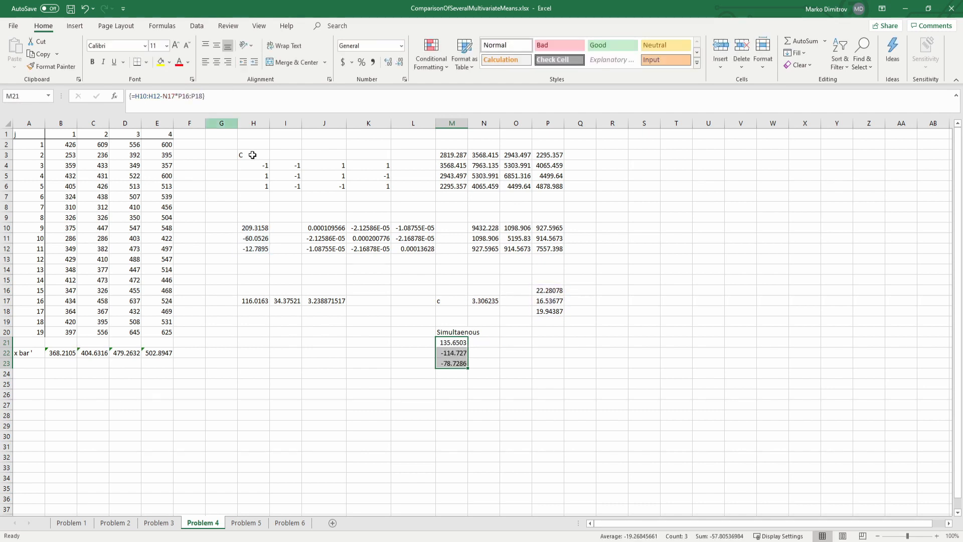
Compute the upper interval limits in N21:N23 with the formula =H10:H12+N17*P16:P18 and save the workbook
left_click(482, 344)
left_click(486, 362, "shift")
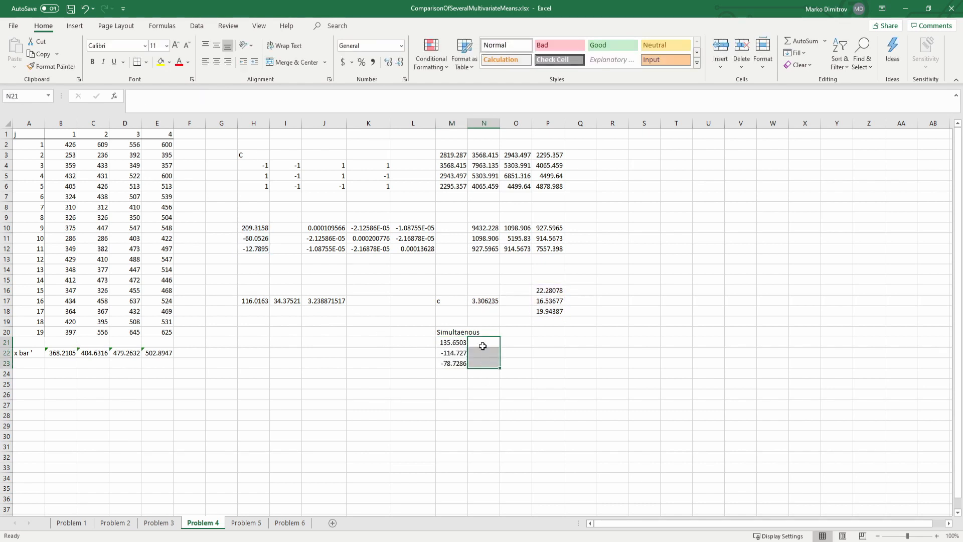
type("=")
left_click_drag(253, 230, 258, 247)
type("+")
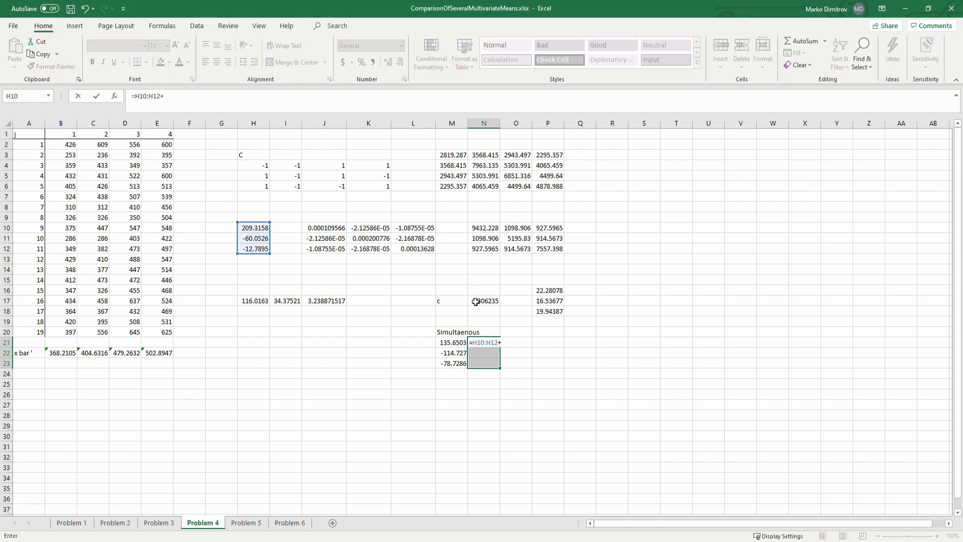
left_click(477, 301)
type("*")
left_click_drag(544, 290, 546, 311)
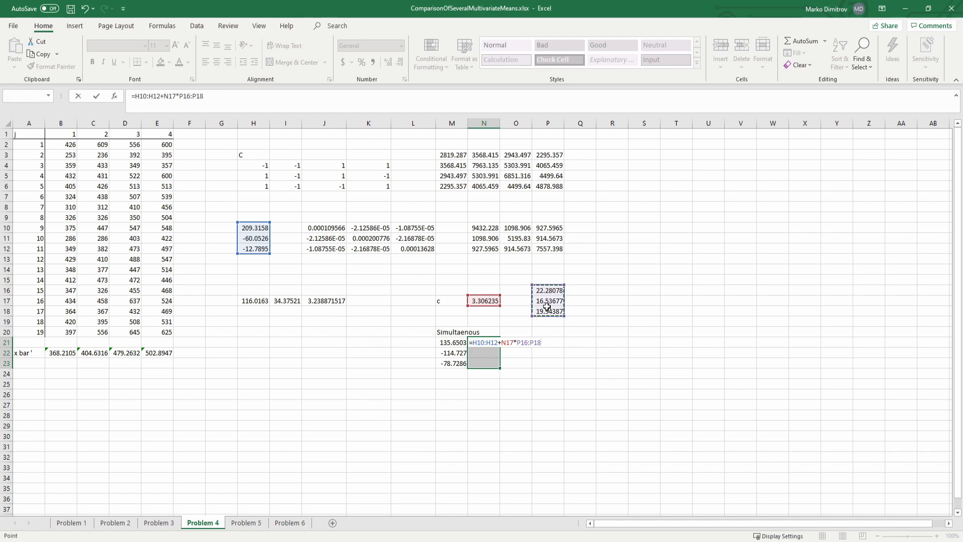
key("Return")
left_click(530, 374)
key("ctrl+s")
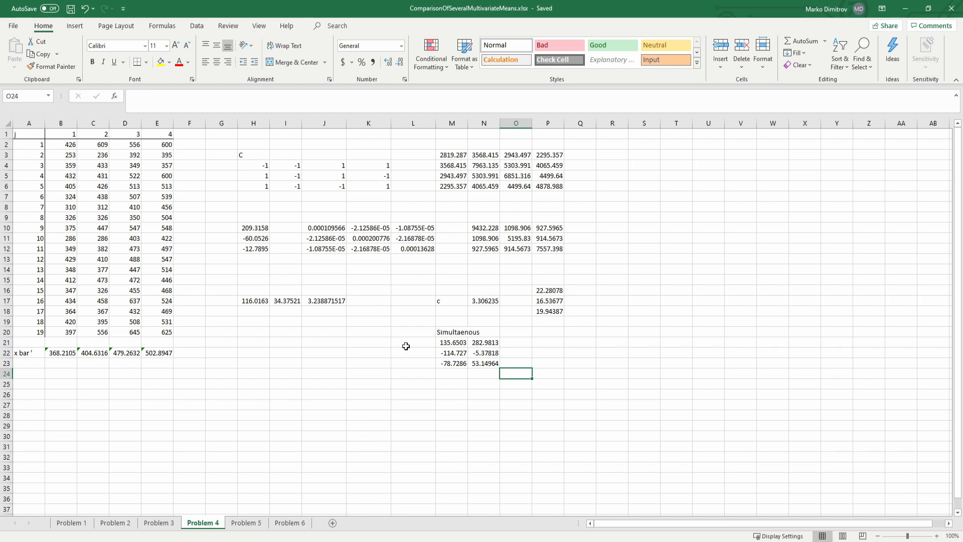
Examine the lower and upper simultaneous interval limits of the three contrasts in M21:N23
left_click(406, 346)
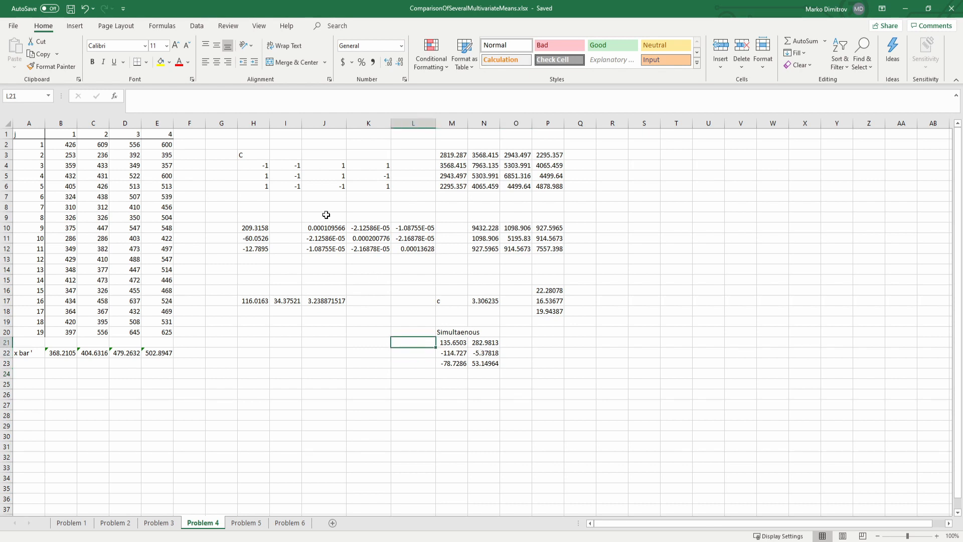
left_click(428, 363)
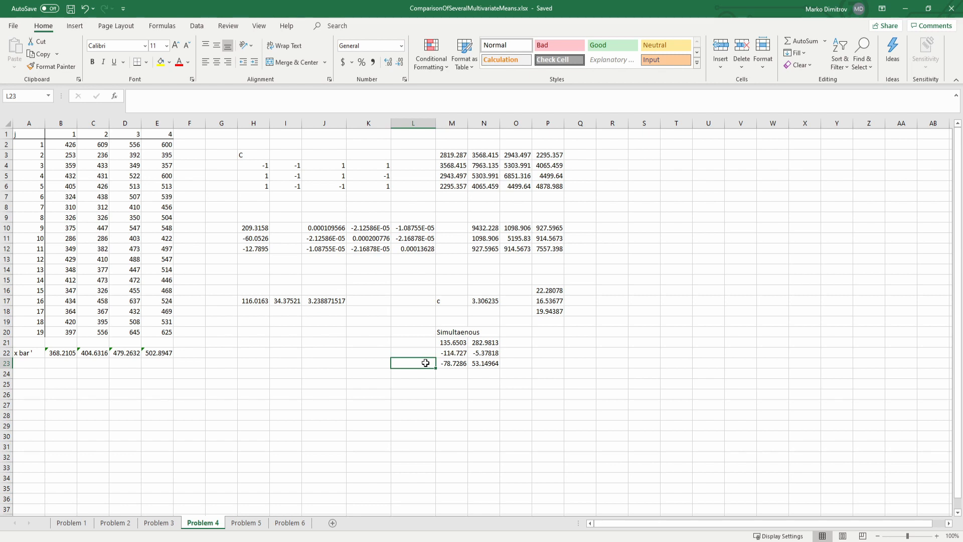
key("Up")
key("Up")
key("Right")
key("Right")
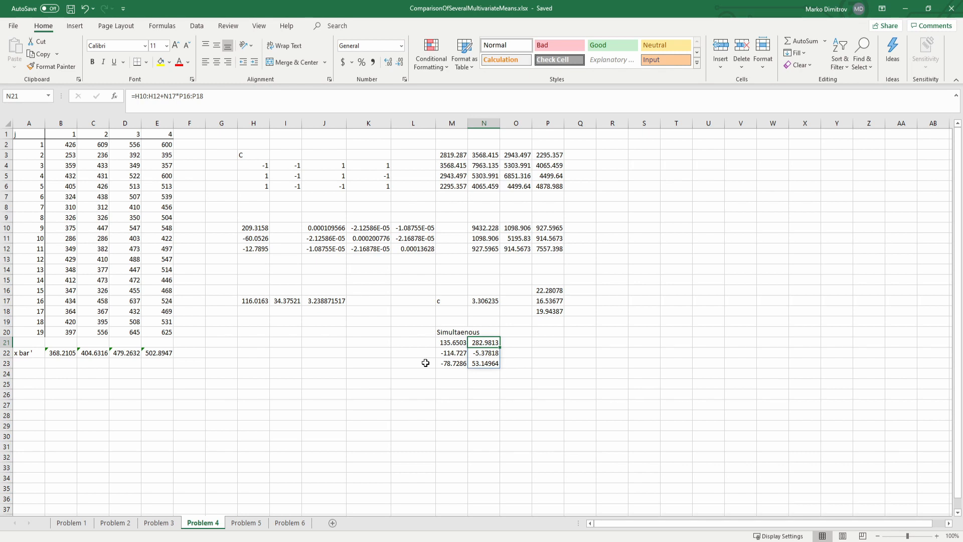
key("Down")
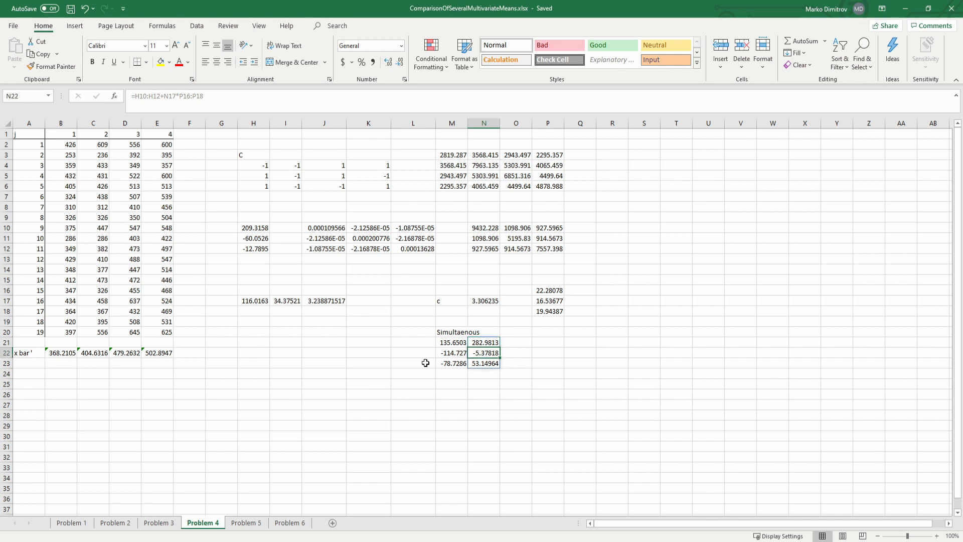
key("Down")
key("Left")
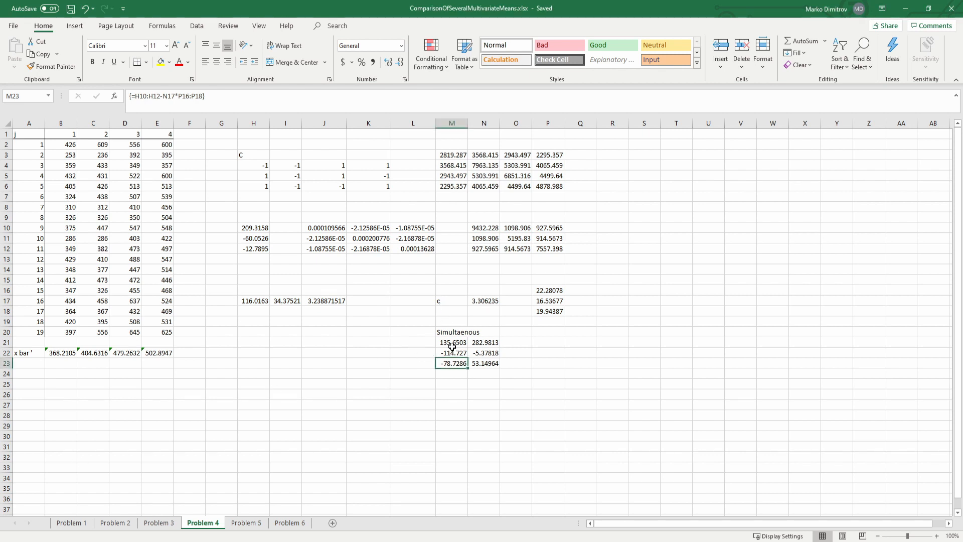
left_click_drag(452, 346, 485, 359)
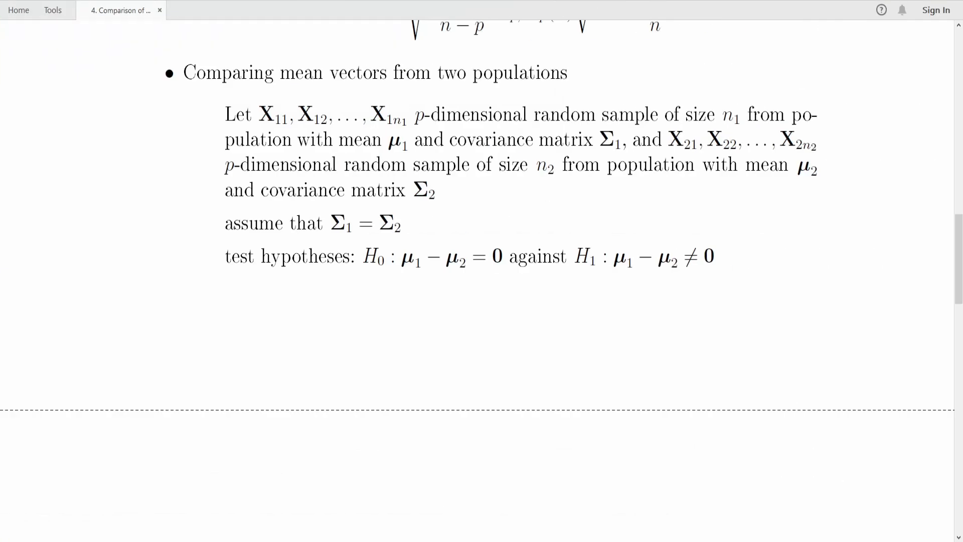
Read the section on comparing mean vectors from two populations in the PDF notes
scroll(360, 142, "up", 1)
left_click_drag(212, 125, 414, 168)
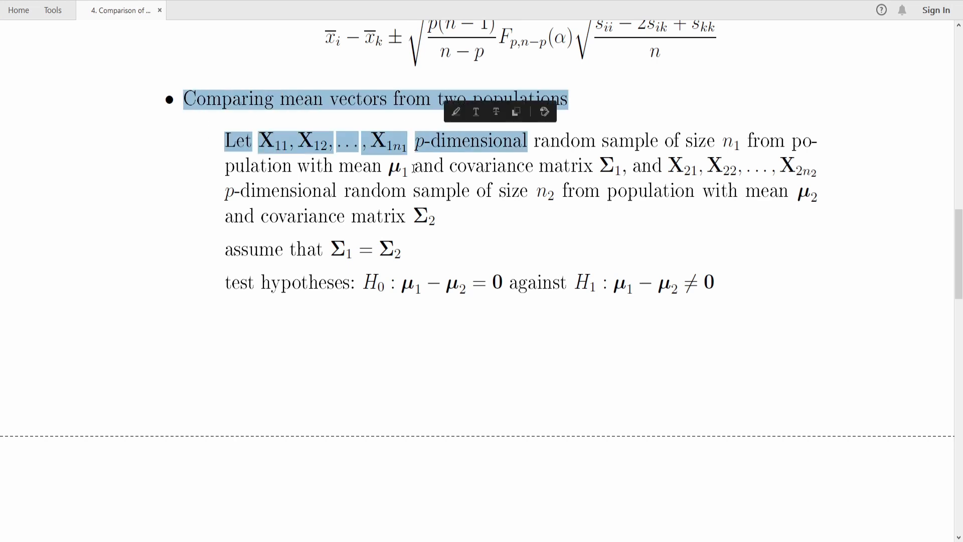
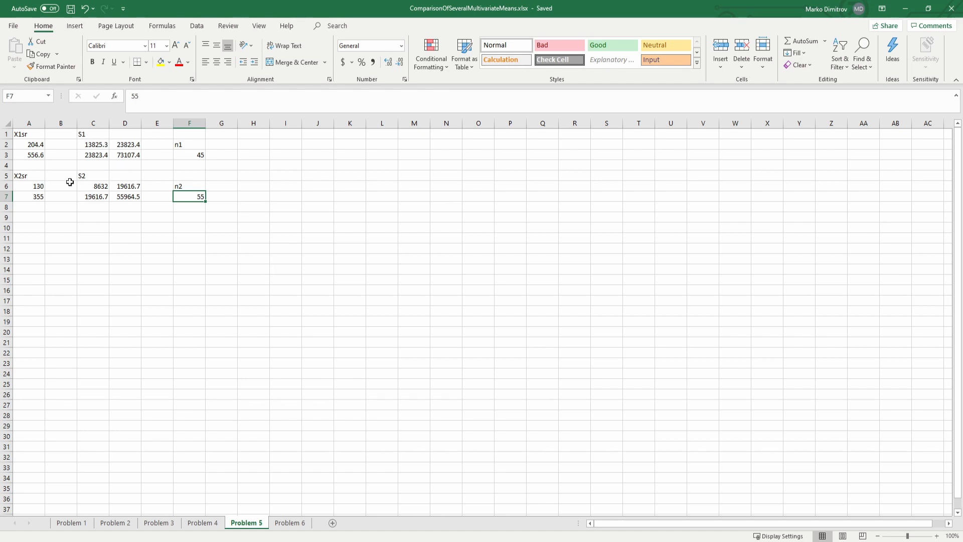
On the Problem 5 sheet in Excel, relabel A1 as "x1 bar" and A5 as "x2 bar", and save the workbook
left_click_drag(40, 146, 34, 156)
left_click(34, 134)
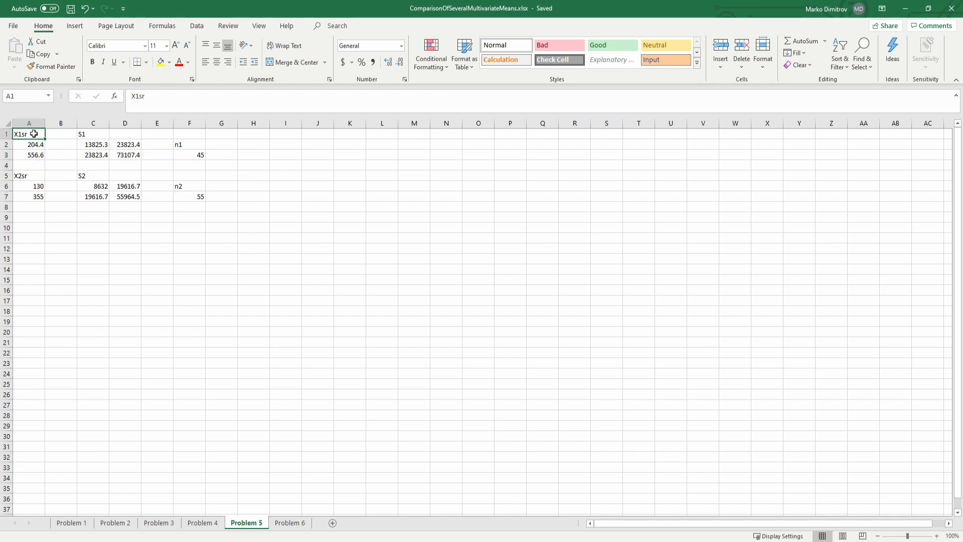
type("x1 bar")
key("ctrl+Return")
key("Down")
key("Down")
key("Down")
key("Down")
type("x2 bar")
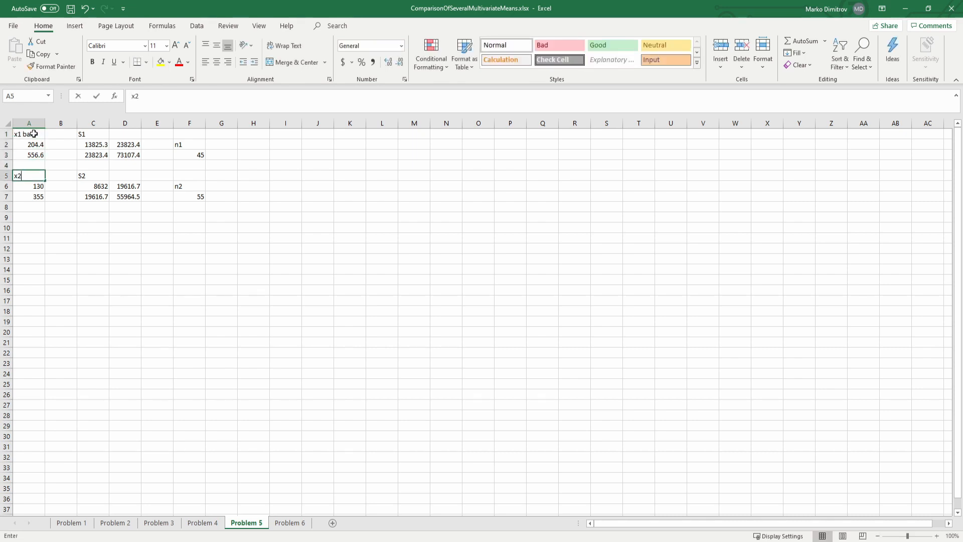
key("Return")
key("ctrl+s")
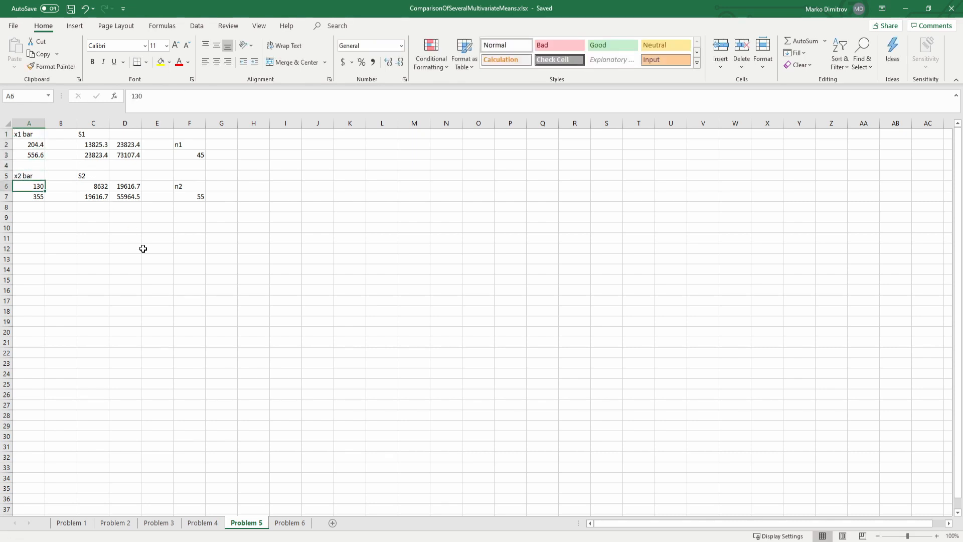
Compute the difference of the two mean vectors in I3:I4 with the formula =A2:A3-A6:A7
left_click(144, 249)
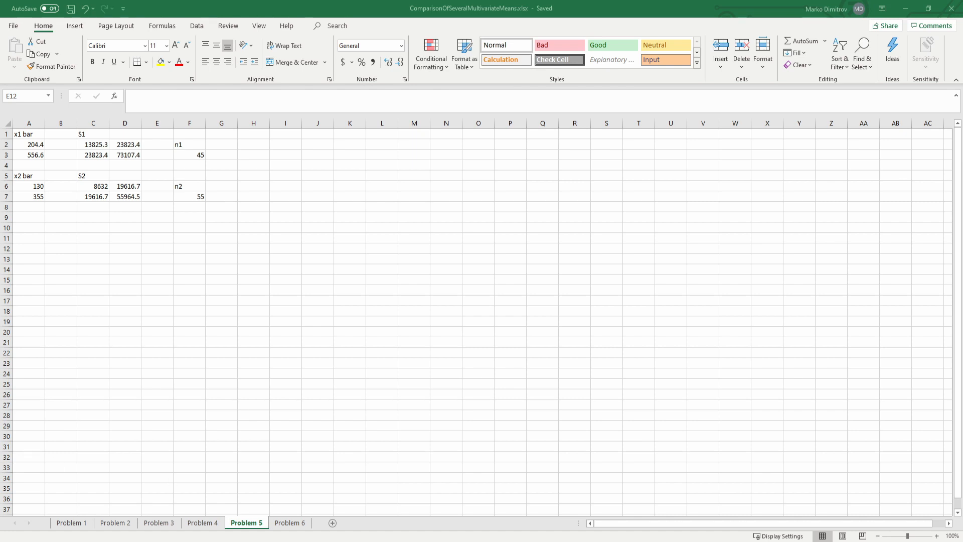
left_click(280, 189)
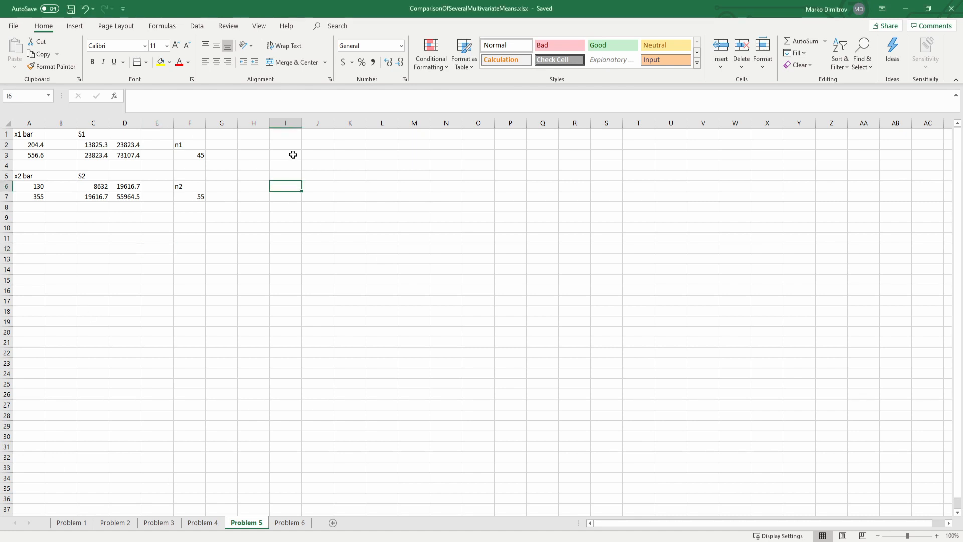
mouse_move(281, 151)
left_mouse_down()
mouse_move(276, 187)
mouse_move(286, 167)
left_mouse_up()
type("=")
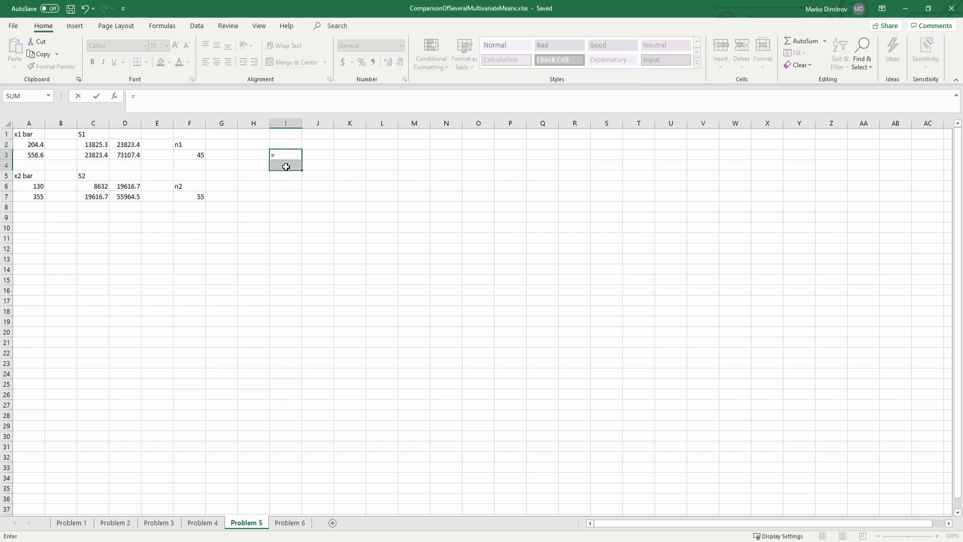
left_click_drag(36, 146, 31, 197)
type("-")
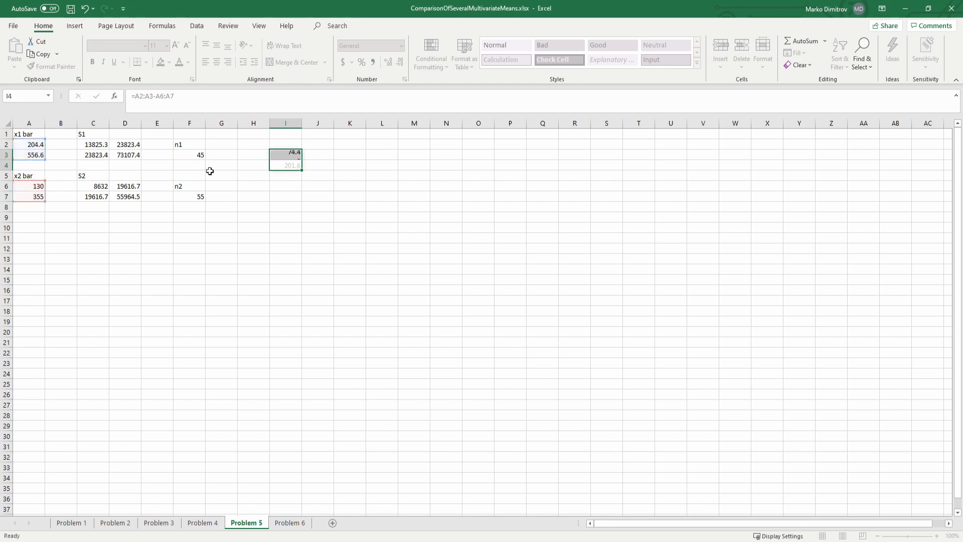
key("Return")
Transpose the mean difference vector I3:I4 into K3:L3 with a TRANSPOSE array formula and save the workbook
left_click_drag(336, 152, 376, 153)
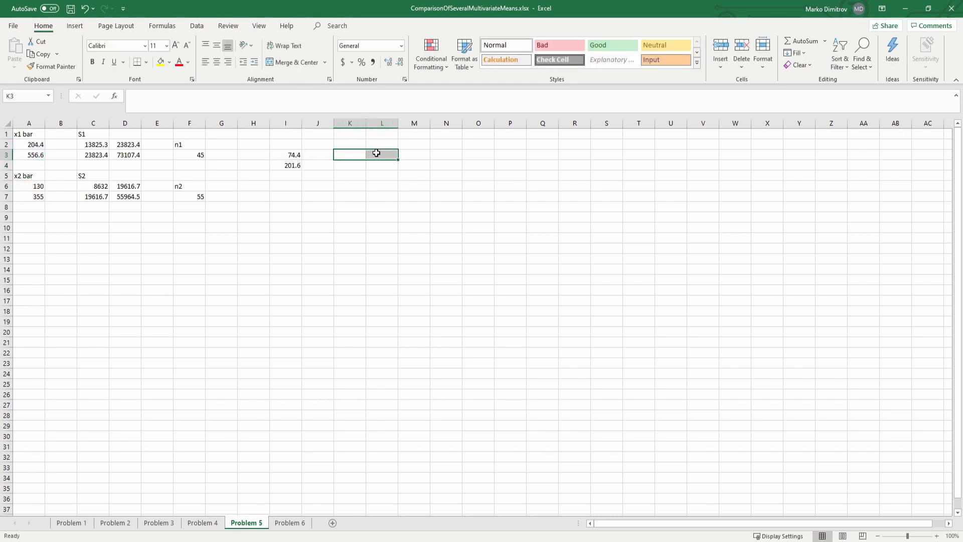
type("=TRANSPOSE(")
left_click(284, 155)
left_click_drag(285, 162, 285, 165)
type(")")
key("ctrl+shift+Return")
left_click(313, 201)
key("ctrl+s")
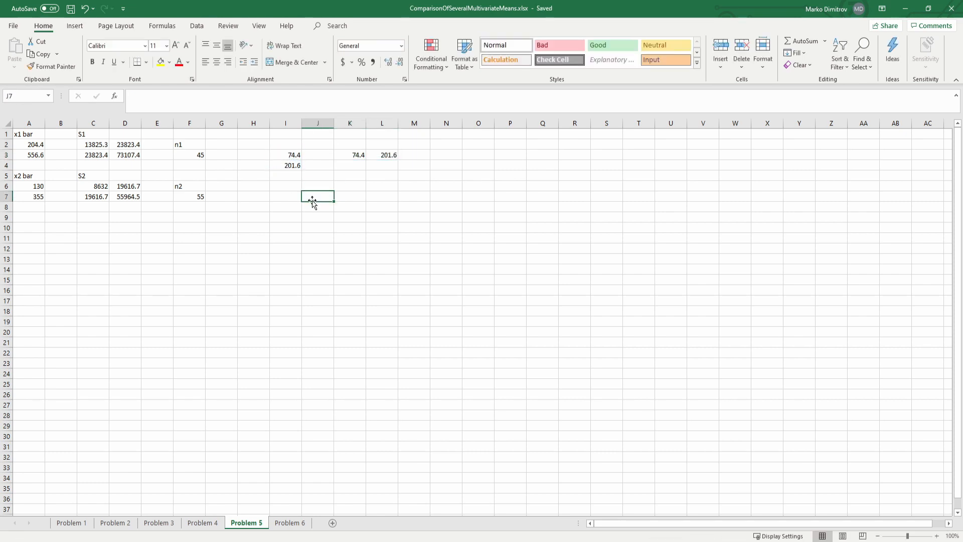
Label cell I6 "Spool" for the pooled covariance matrix
left_click(282, 189)
type("Spool")
key("Return")
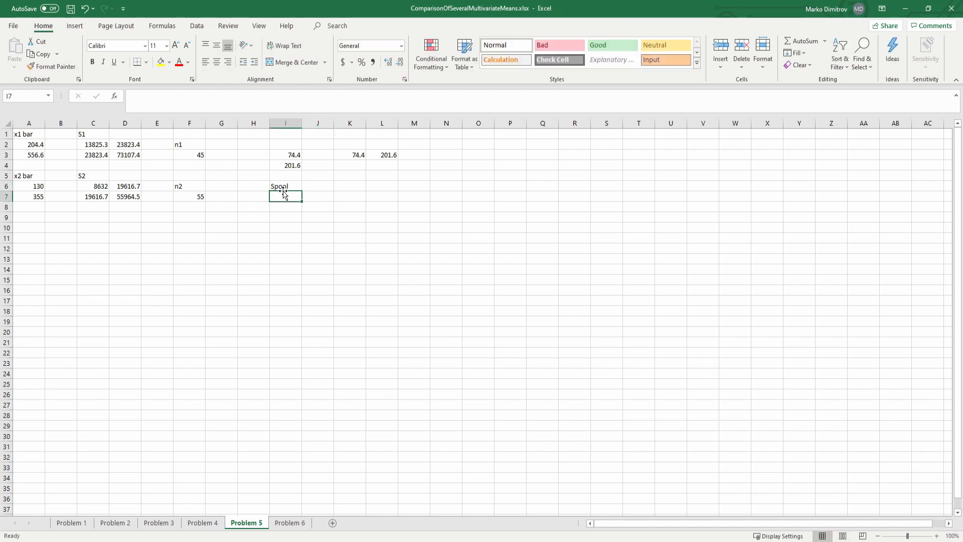
Begin the pooled covariance formula across I7:J8 with the first sample's term =(F3-1)/(F3+F7-2)*C2:D3
left_click_drag(284, 193, 283, 193)
key("shift+Right")
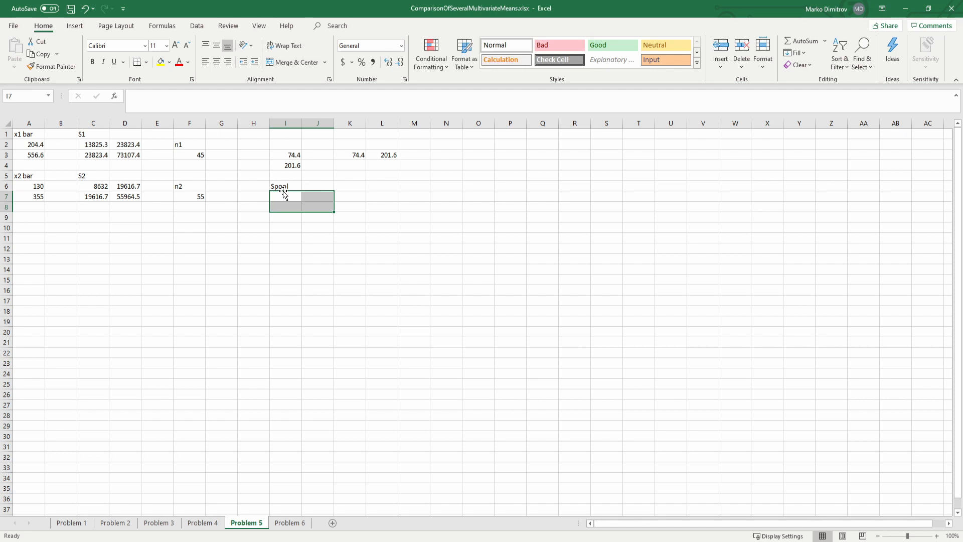
type("=(")
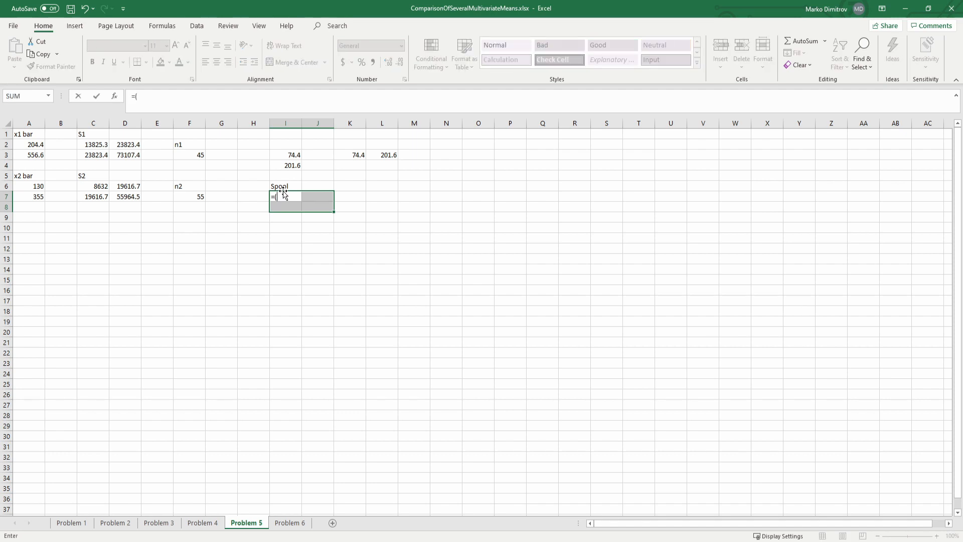
left_click(192, 153)
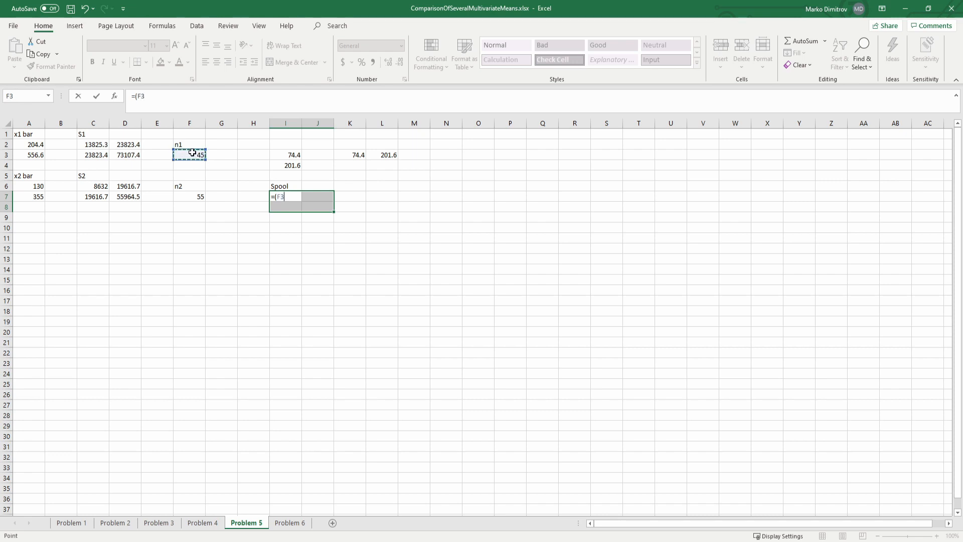
type("-1)/(")
left_click(195, 153)
type("+")
left_click(192, 198)
type("-2")
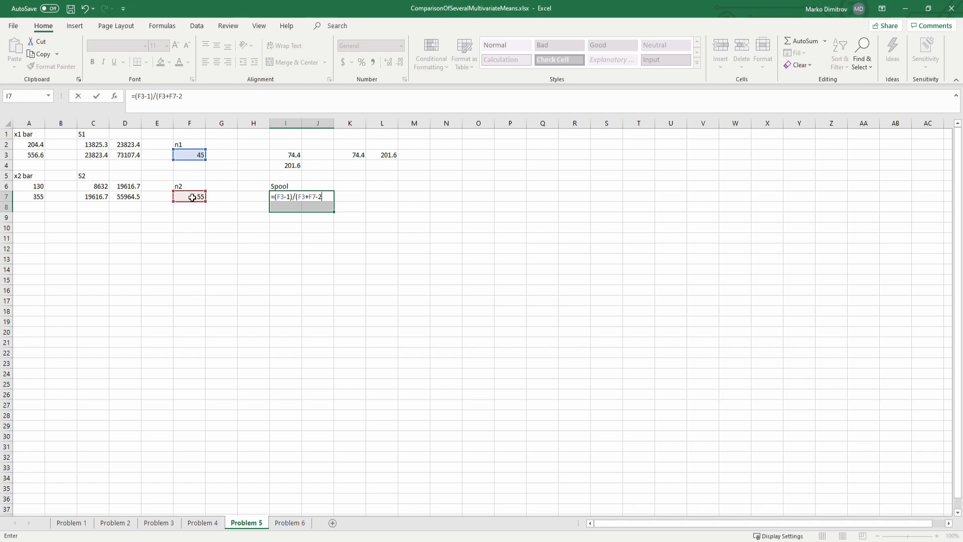
type(")*")
left_click_drag(90, 145, 127, 154)
left_click(225, 103)
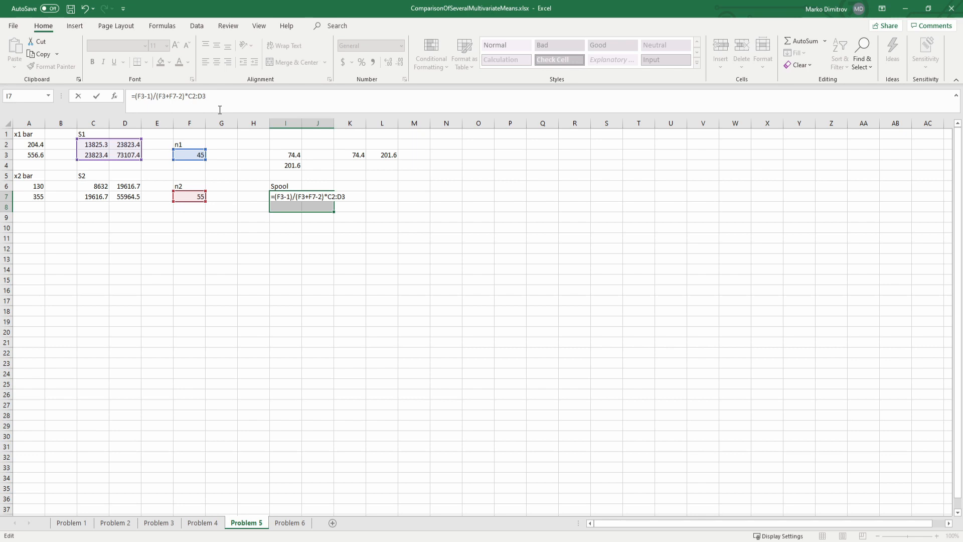
Add the second sample's term + (F7-1)/(F3+F7-2)*C6:D7, enter it as an array formula in I7:J8, and save the workbook
type("+ (")
left_click(194, 198)
type("-1)(")
left_click_drag(186, 96, 165, 95)
left_click(248, 97)
type("(F3+F7-2)")
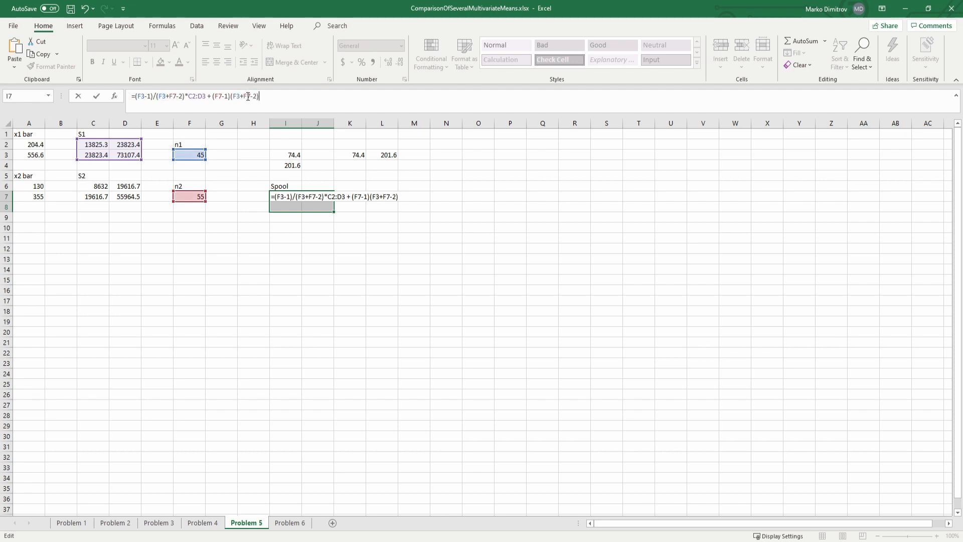
left_click(229, 97)
type("/")
left_click(322, 102)
left_click_drag(80, 187, 123, 196)
key("ctrl+shift+Return")
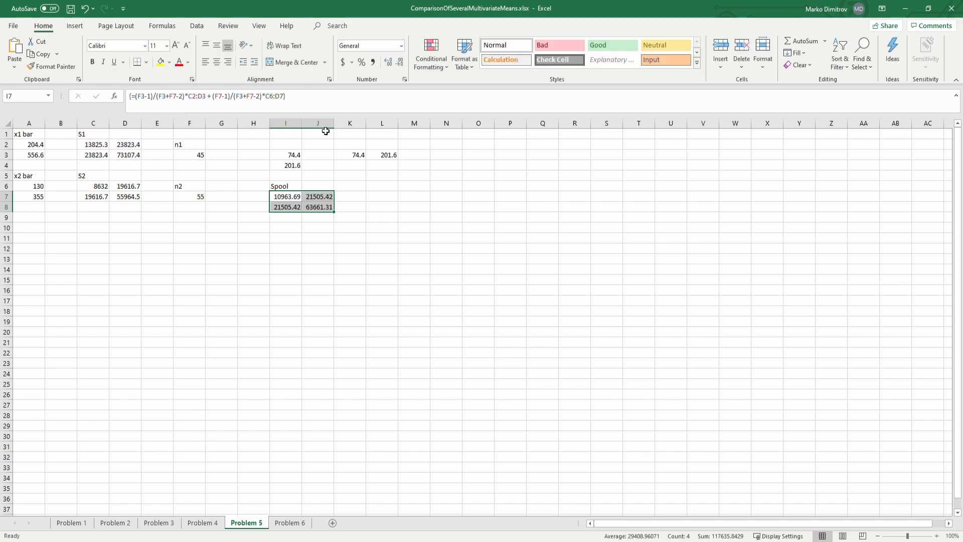
key("ctrl+s")
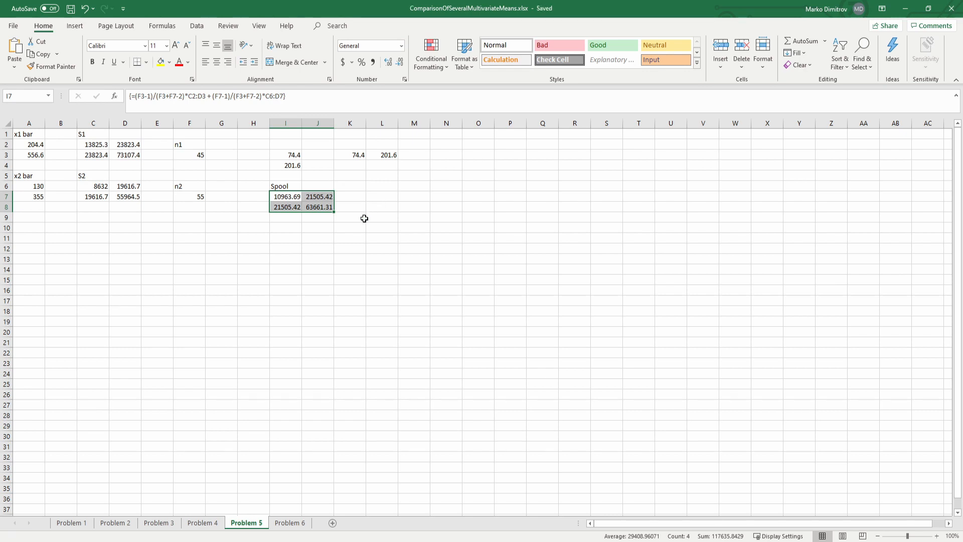
Begin an inverse matrix formula across I11:J12 with =MINVERSE((1/F3+1/F7
left_click(288, 239)
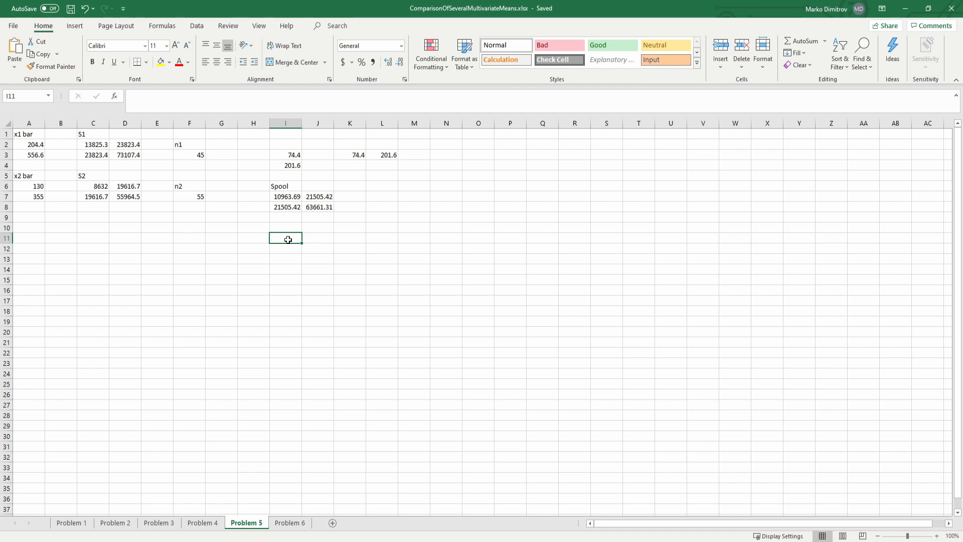
key("shift+Down")
key("shift+Right")
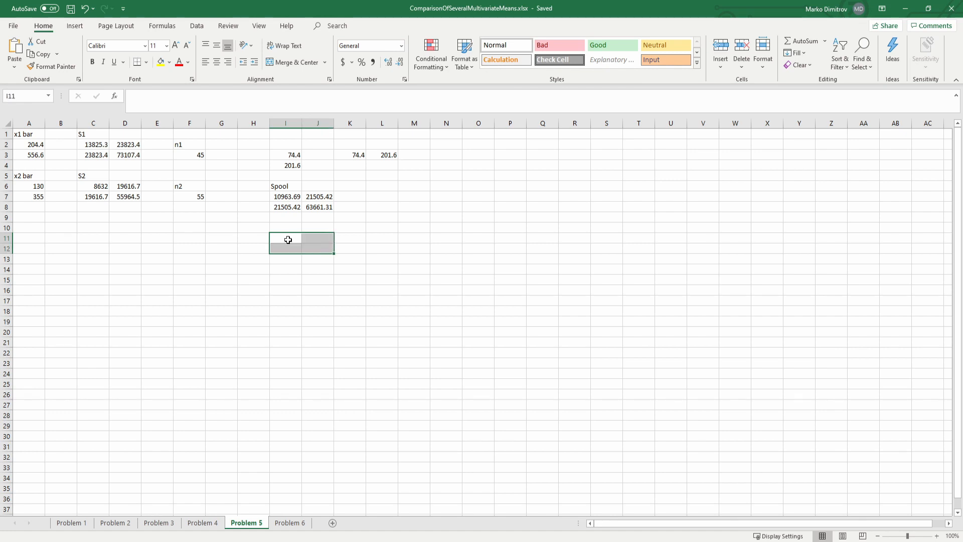
type("=minv")
key("Tab")
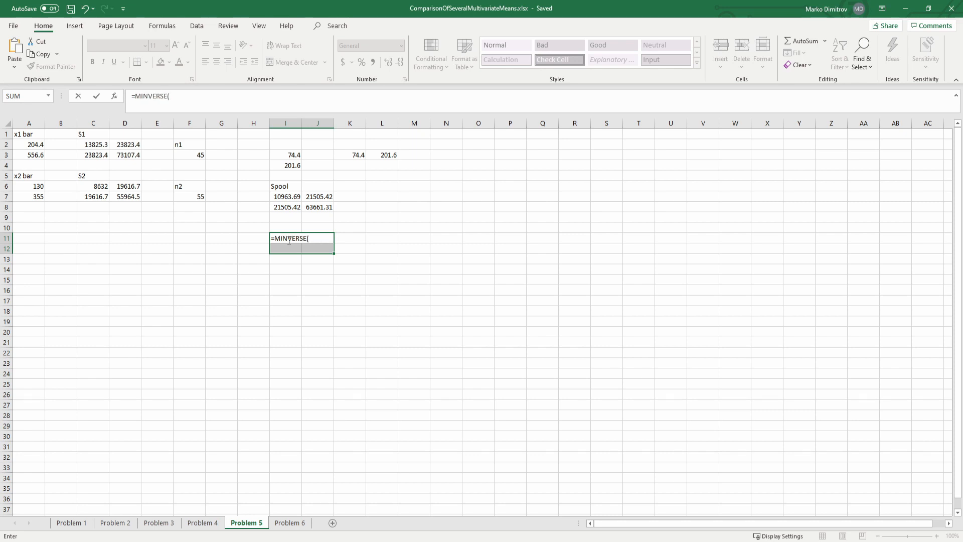
type("(1/")
left_click(193, 155)
type("+1/")
left_click(192, 197)
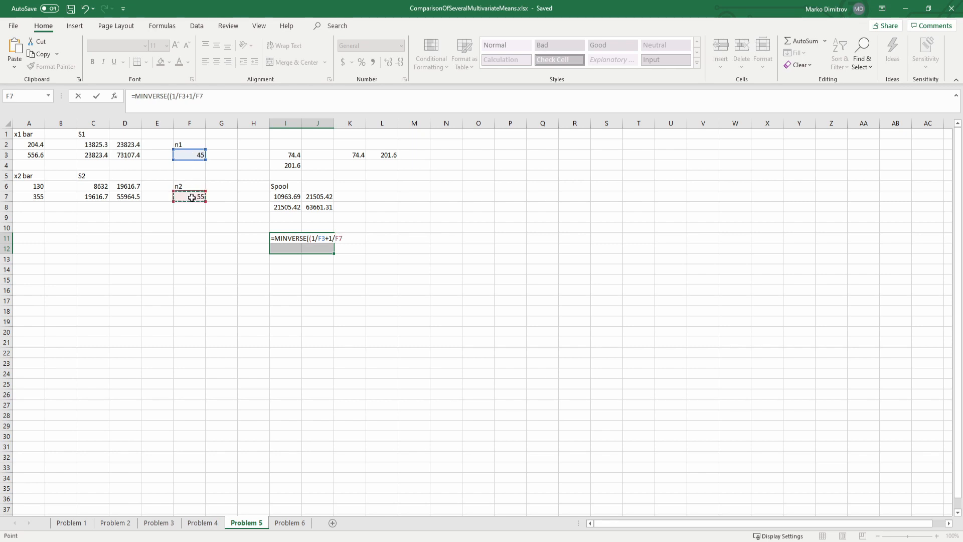
Complete the inverse formula with )*I7:J8), enter it as an array formula in I11:J12, and save the workbook
type("))")
type("*")
type("*")
left_click_drag(290, 196, 317, 207)
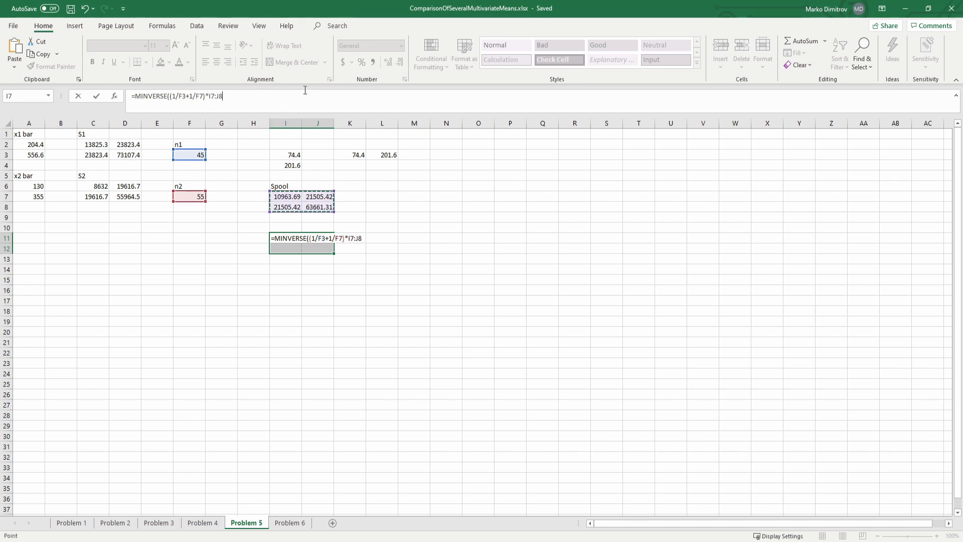
type(")")
key("Return")
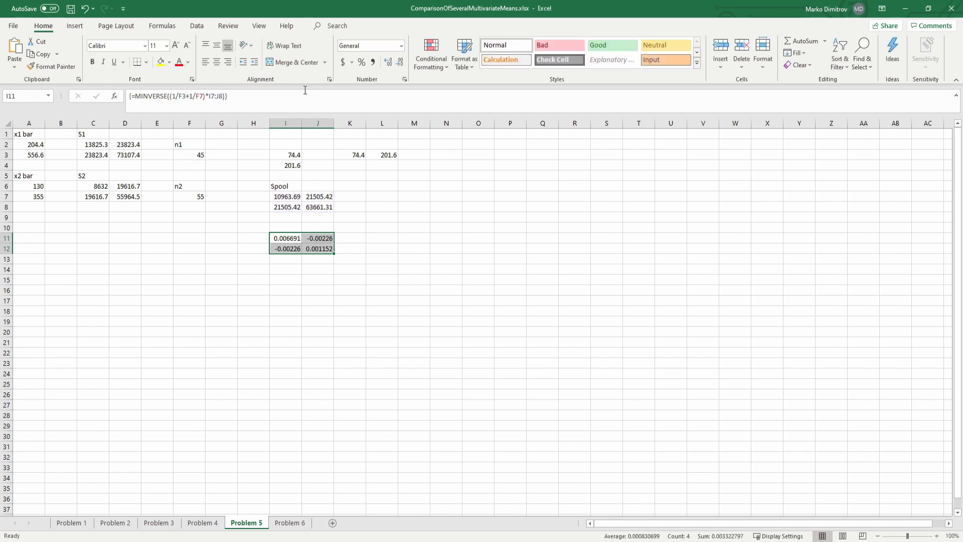
key("ctrl+s")
Compute the T² statistic in L11 with the array formula =MMULT(MMULT(K3#,I11:J12),I3#)
left_click(383, 236)
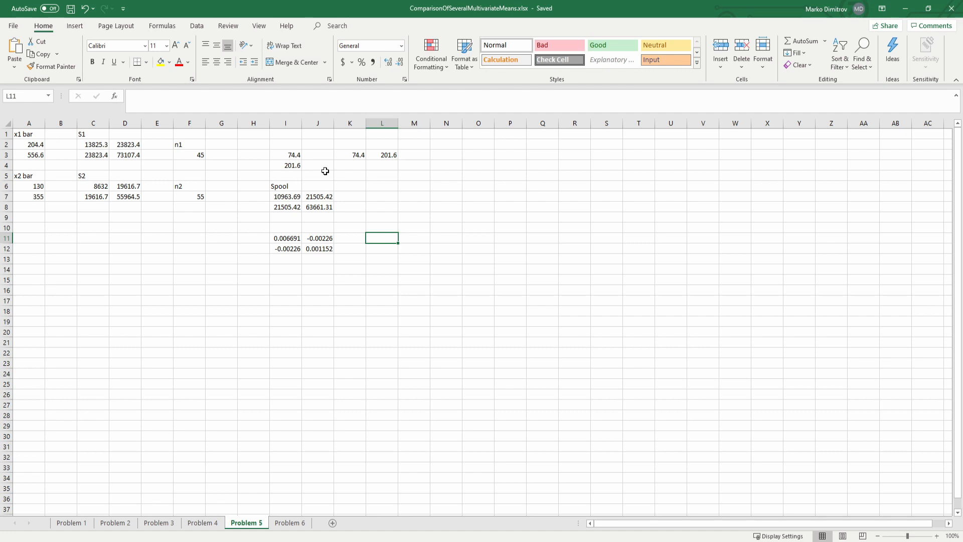
type("=")
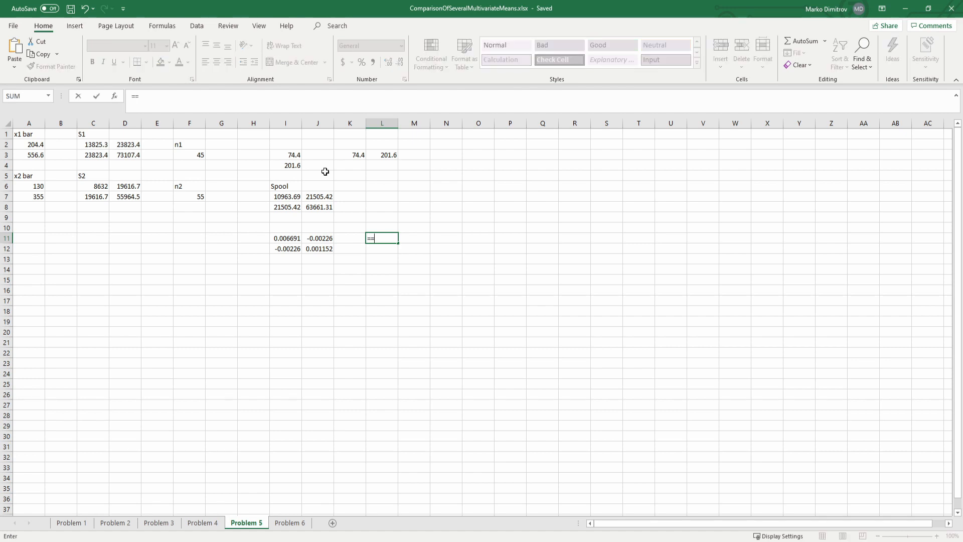
type("MMULT(MMULT(")
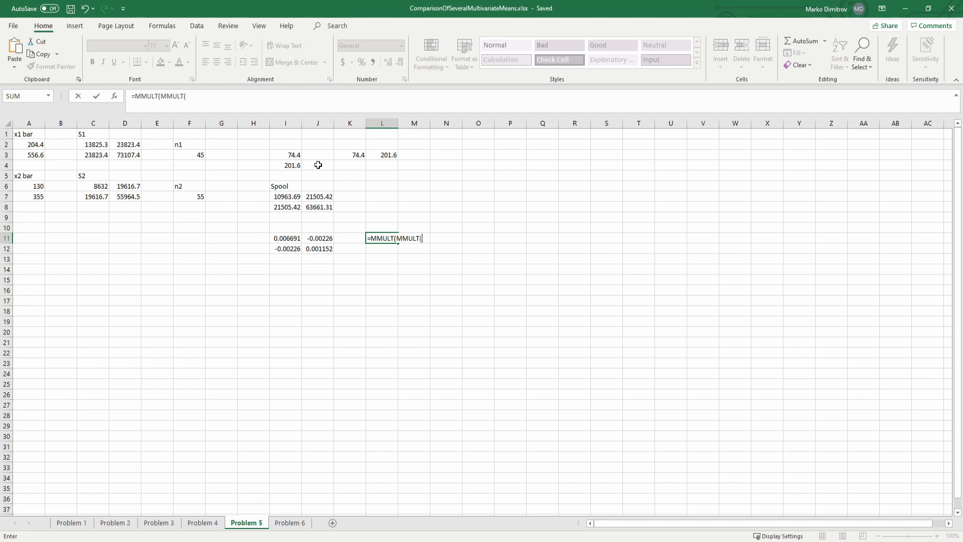
left_click_drag(356, 158, 377, 157)
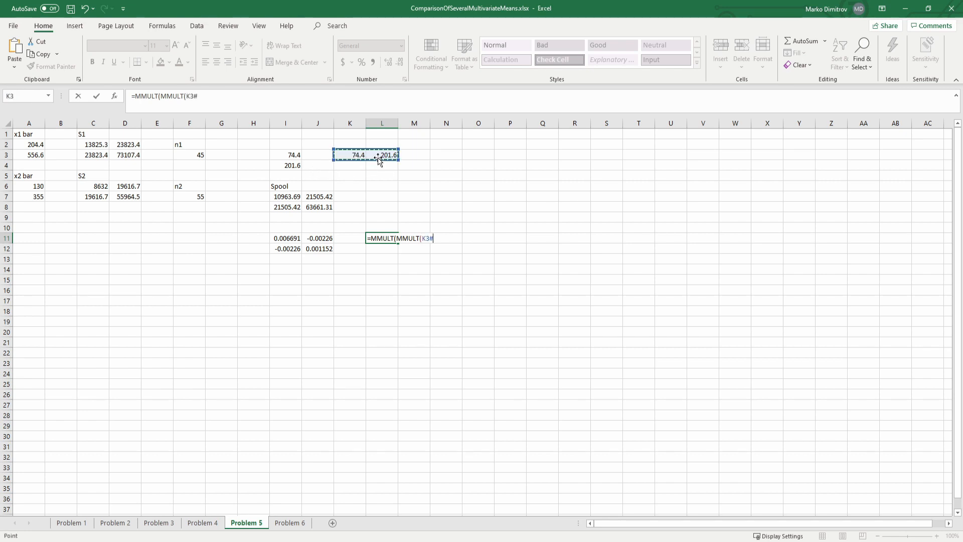
type(",")
left_click_drag(285, 236, 311, 249)
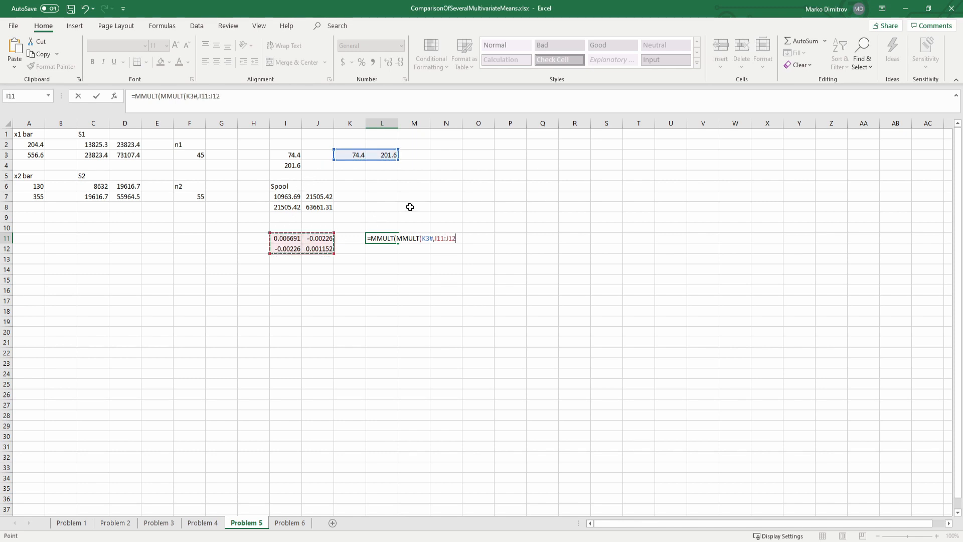
type("),")
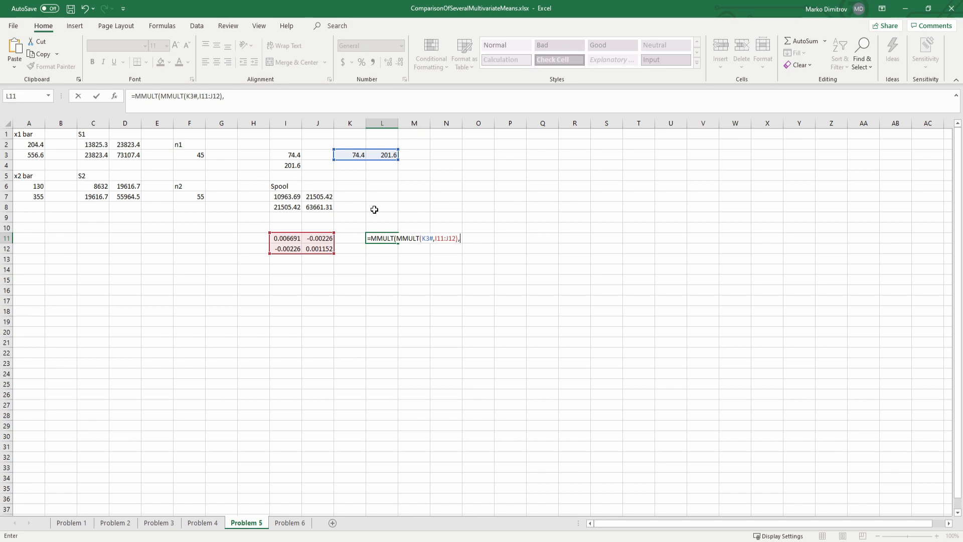
left_click_drag(289, 154, 294, 165)
type(")")
key("ctrl+shift+Return")
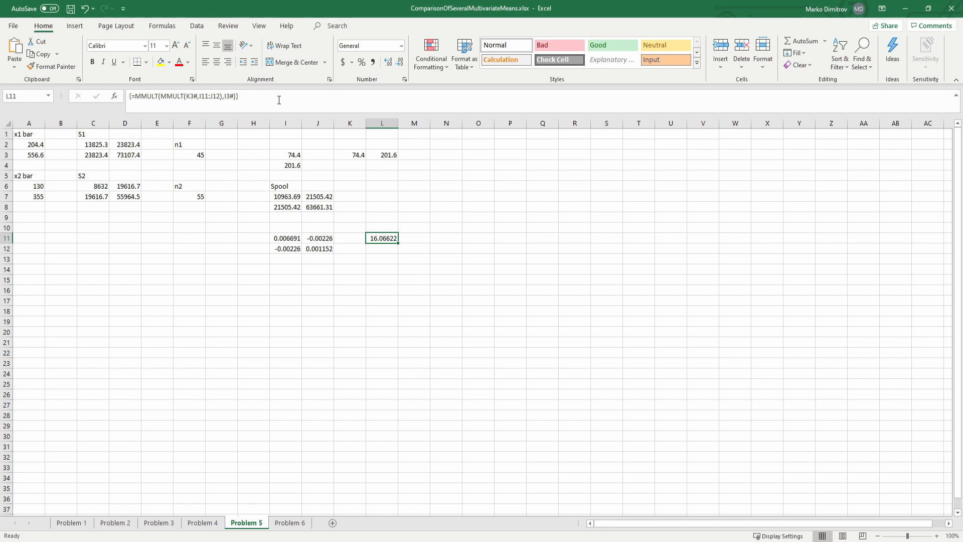
Begin the F statistic formula in M11 with =L11*(F3+F7-, referencing both sample sizes
key("Right")
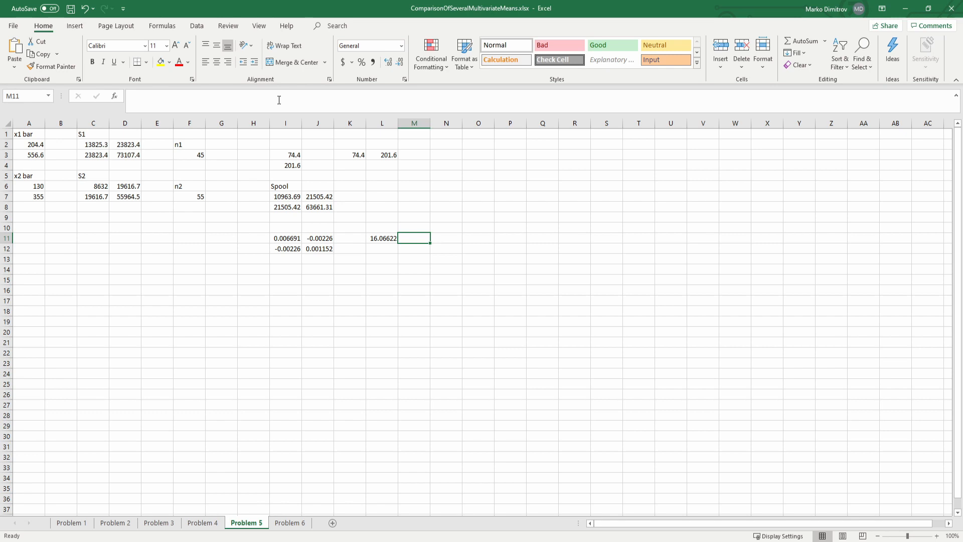
type("=")
key("Left")
type("*")
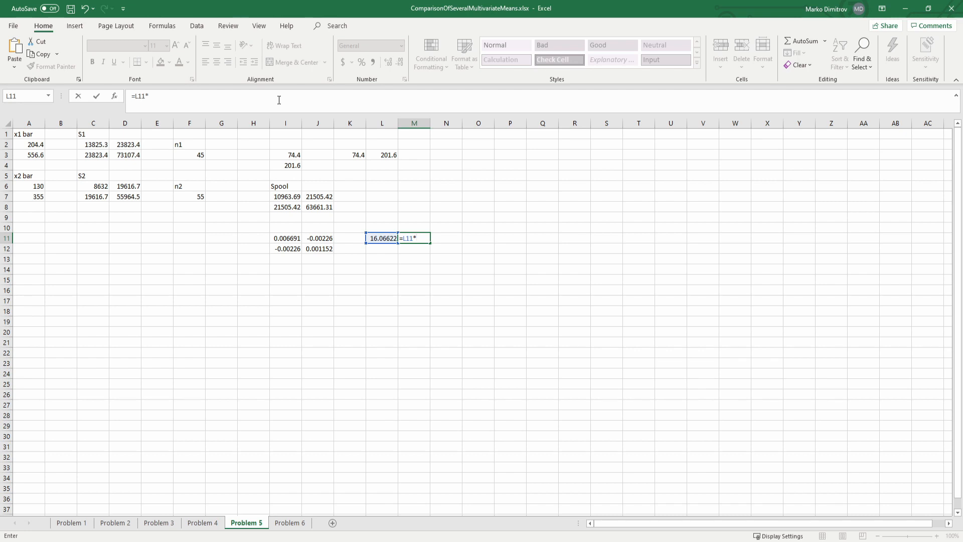
type("(45+")
key("BackSpace")
key("BackSpace")
key("BackSpace")
left_click(182, 155)
type("+")
left_click(188, 196)
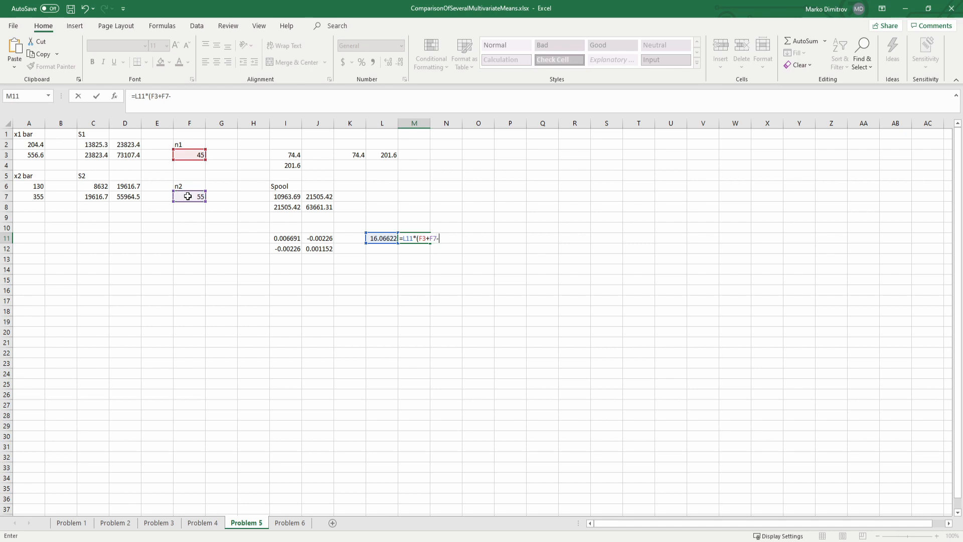
type("-")
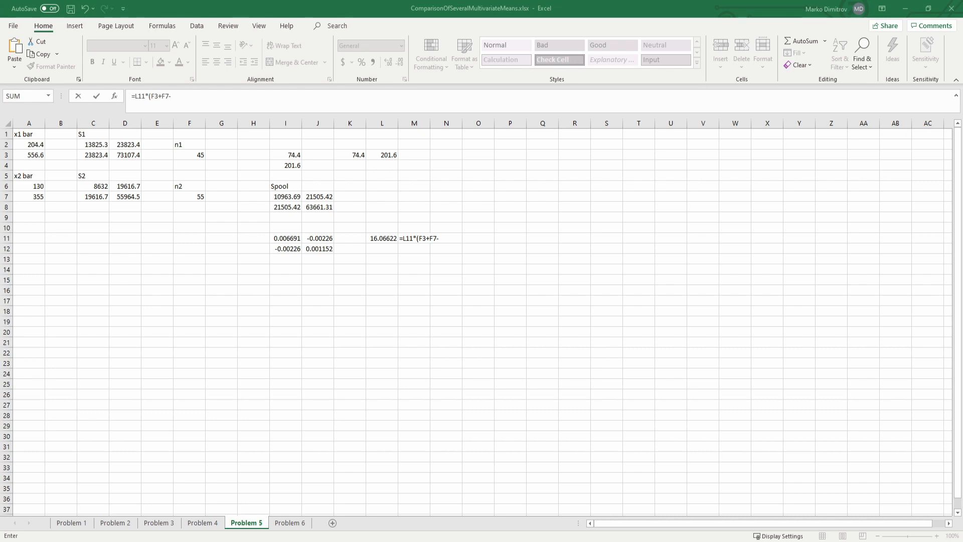
Finish the numerator of the M11 formula with 2-1)/ so it reads =L11*(F3+F7-2-1)/
left_click(187, 100)
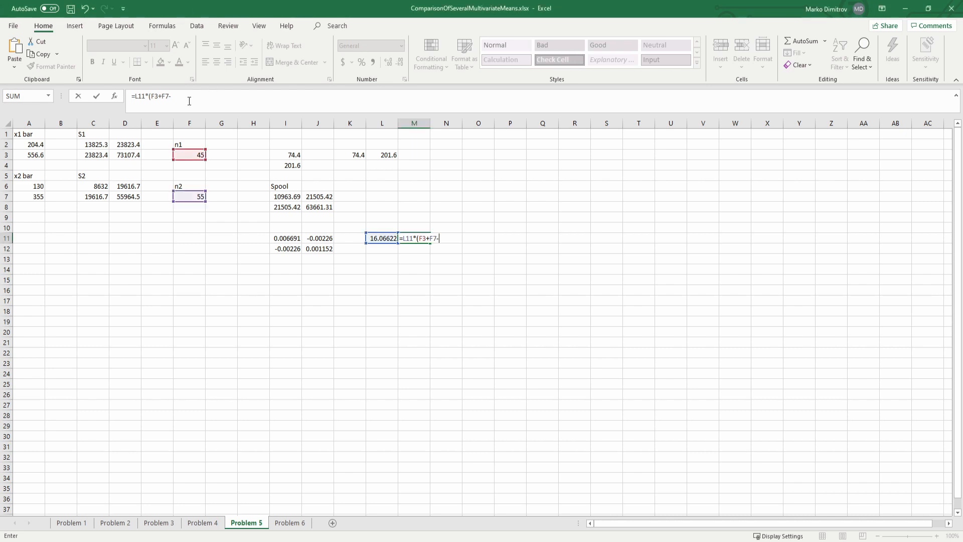
type("2-3")
key("BackSpace")
key("BackSpace")
type("1-")
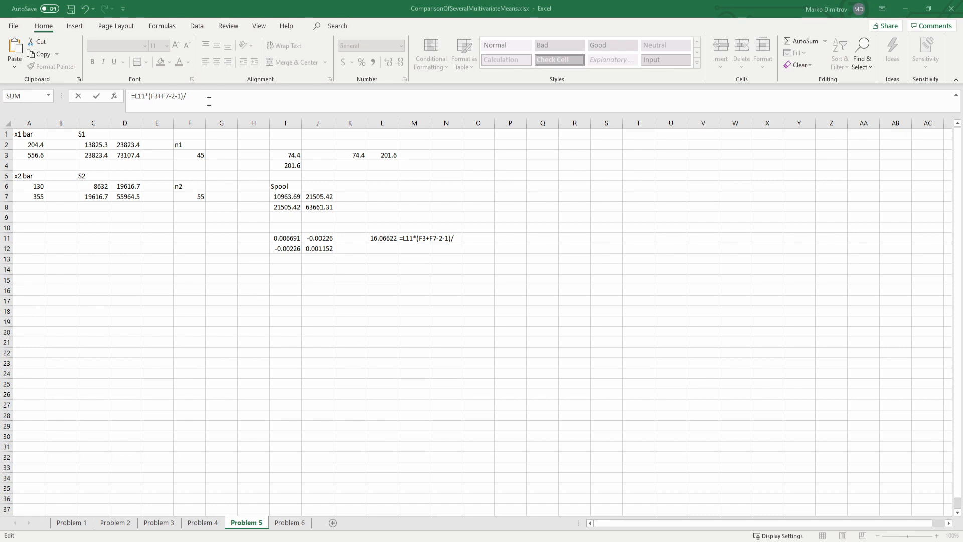
Add the denominator ((F3+F7-2)*2) to the M11 formula, enter it as an array formula, and save the workbook
left_click(208, 102)
type("((")
left_click(226, 100)
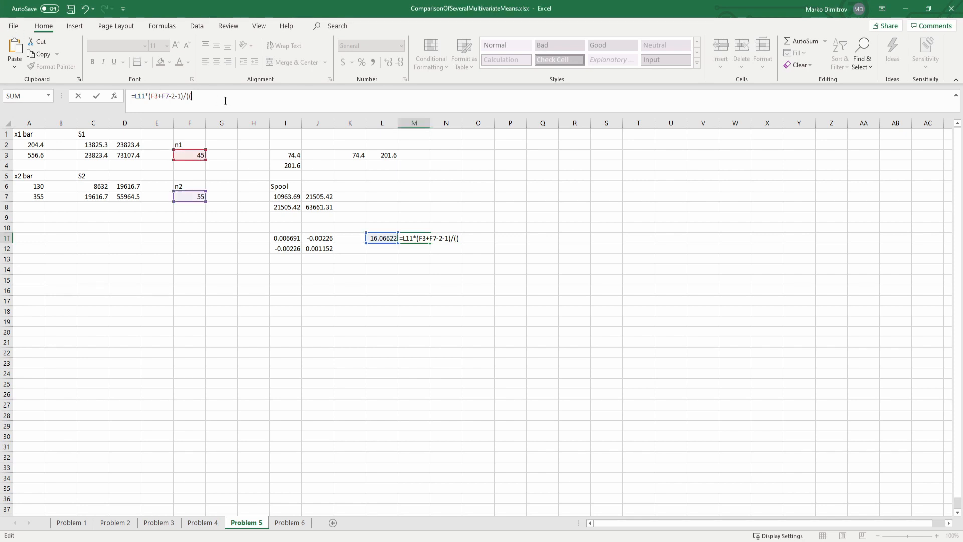
left_click(187, 155)
type("+")
left_click(193, 198)
left_click(276, 95)
type("-2)*")
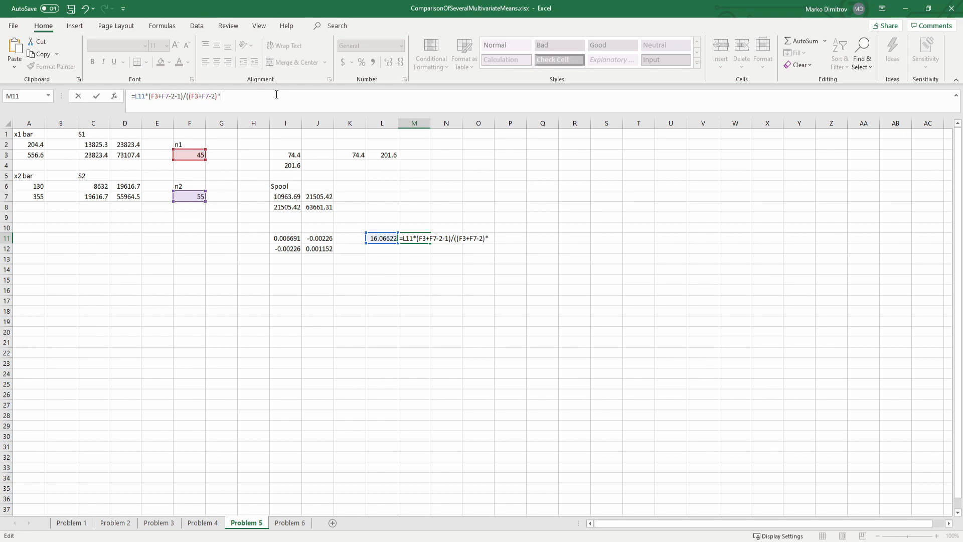
type("2)*")
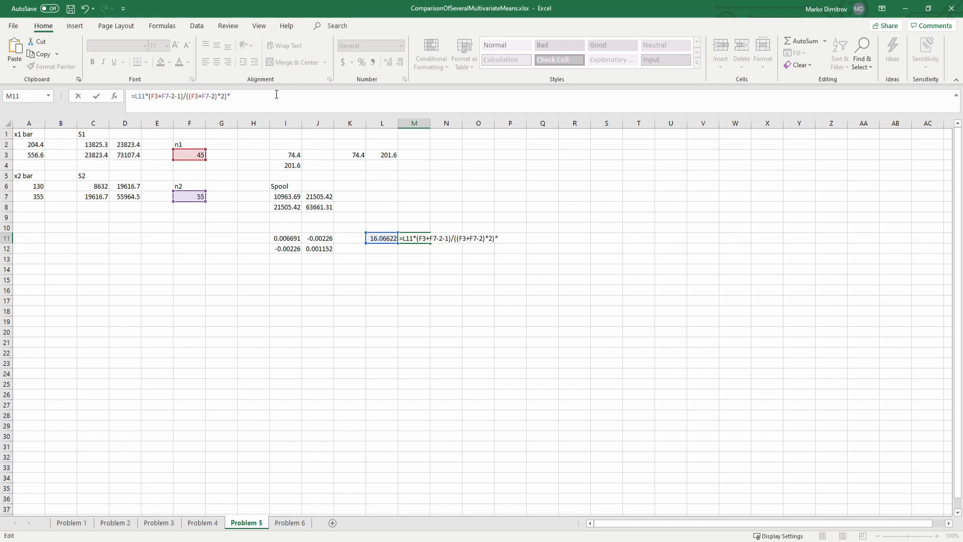
key("BackSpace")
key("ctrl+shift+Return")
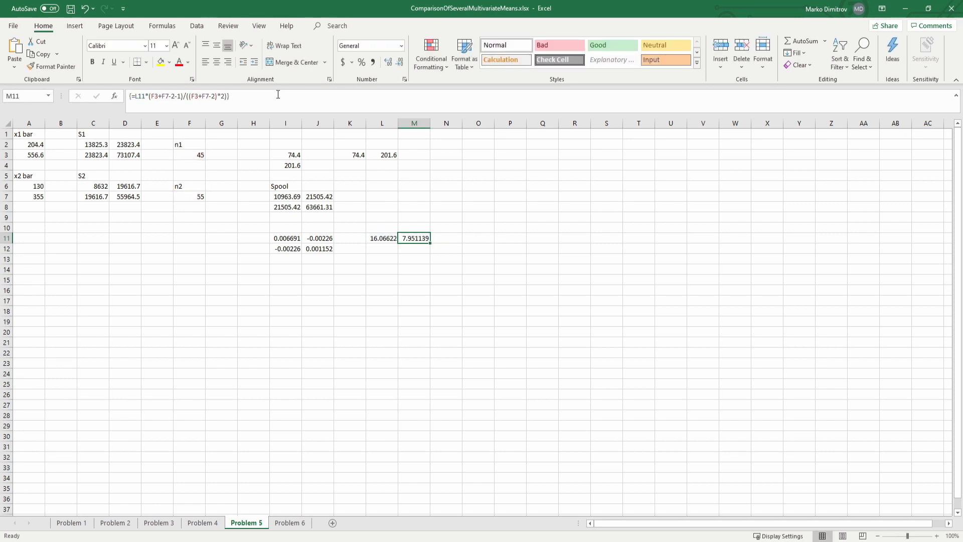
key("ctrl+s")
Compute the critical F value in N11 with =F.INV.RT(0.05,2,55+45-2-1) and compare it with the statistic in M11
left_click(446, 237)
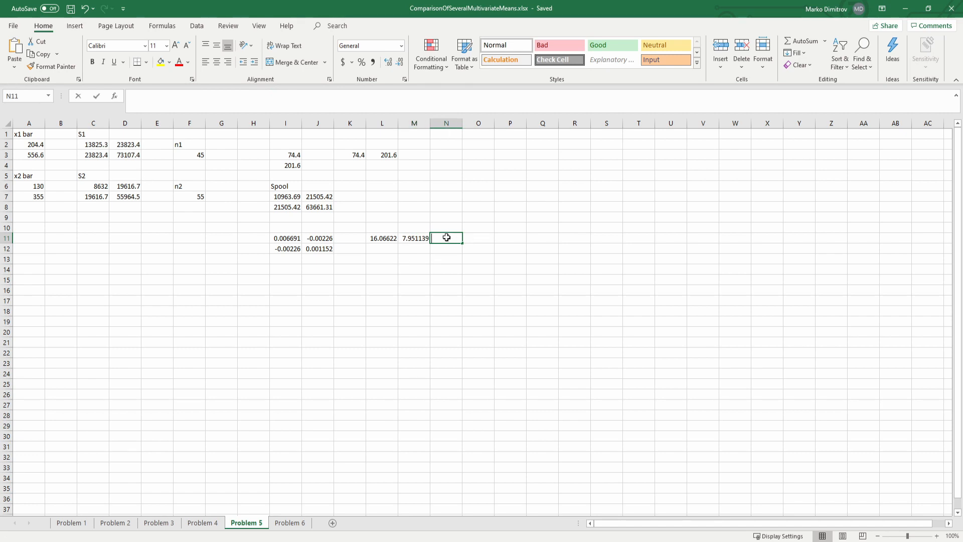
type("=f.in")
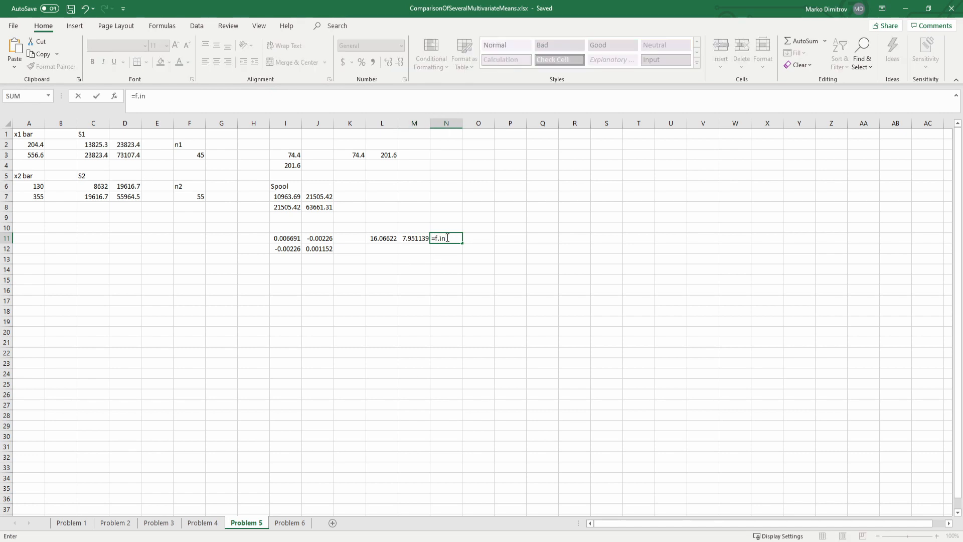
type("v.rt(0.05,2,55+45")
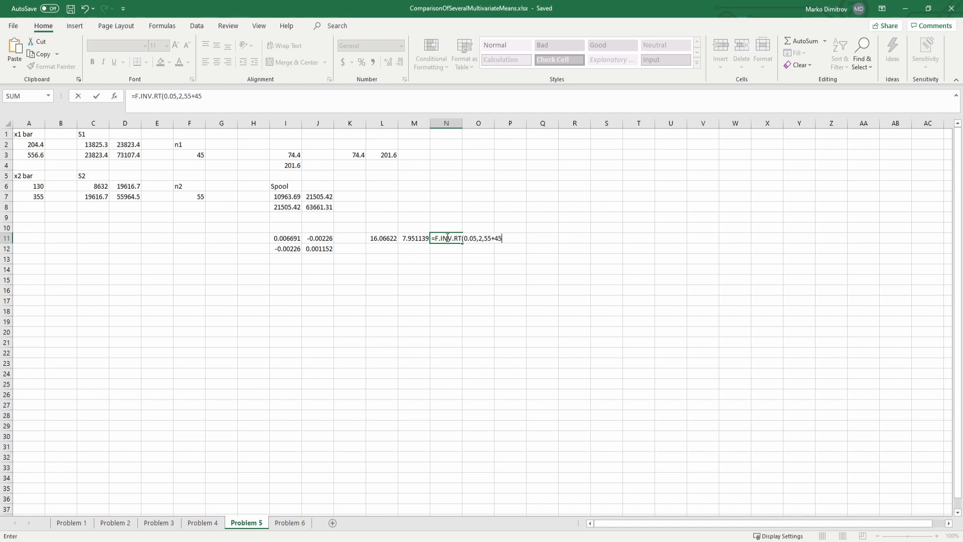
type("-2-1)")
key("ctrl+Return")
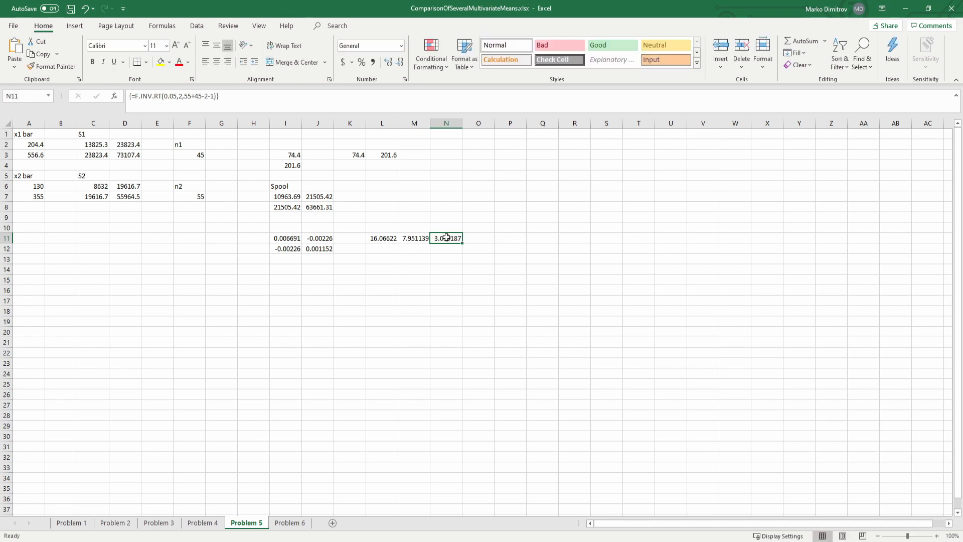
key("Left")
key("Right")
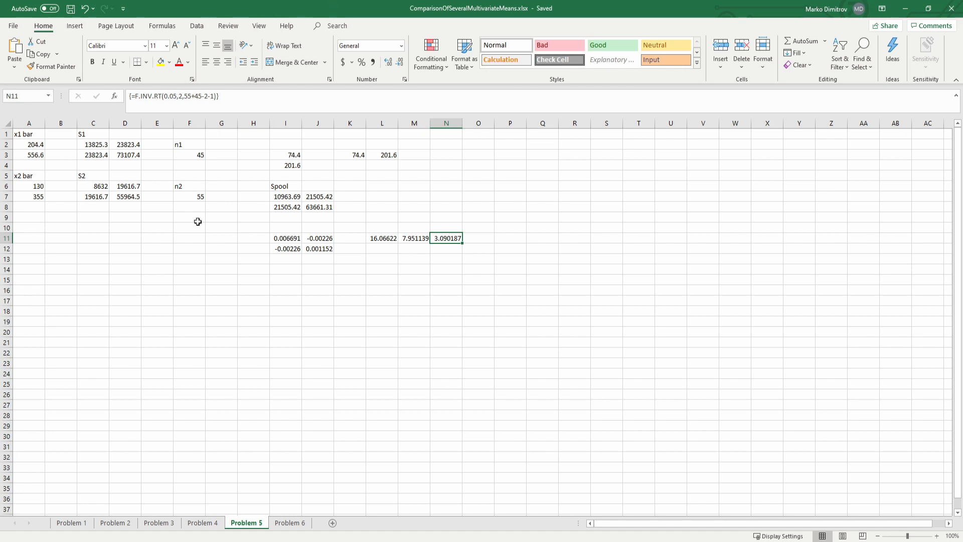
Switch to the Problem 6 sheet and look over the first variable's data for women and men
left_click(114, 199)
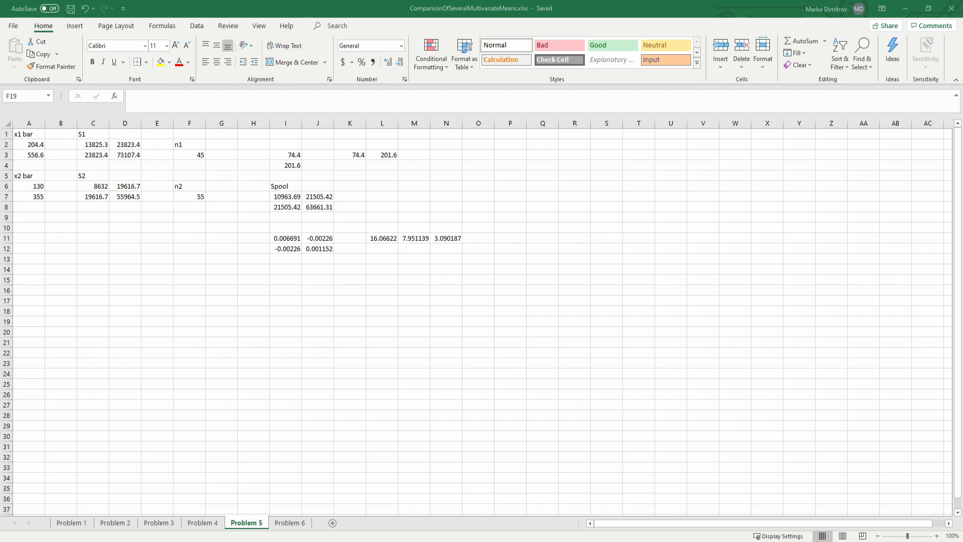
left_click(289, 523)
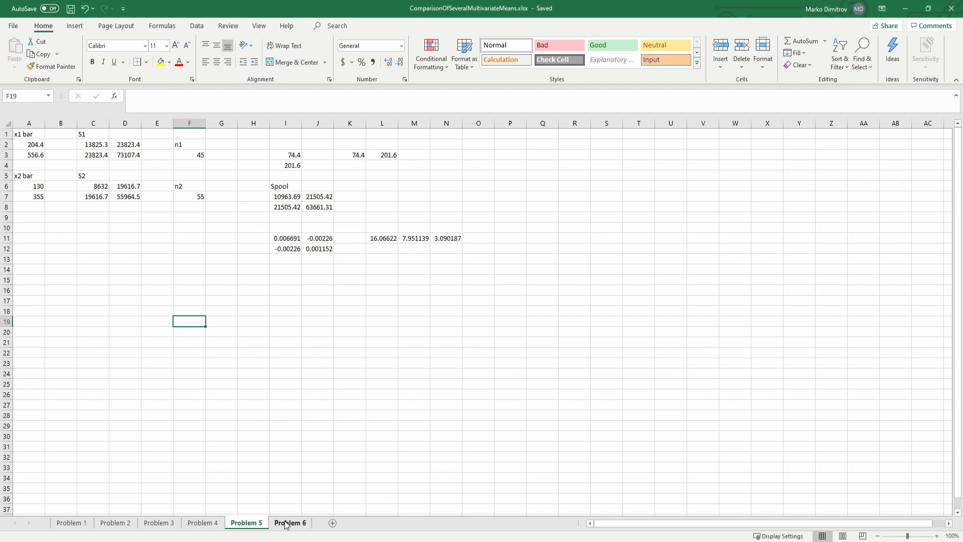
left_click(86, 205)
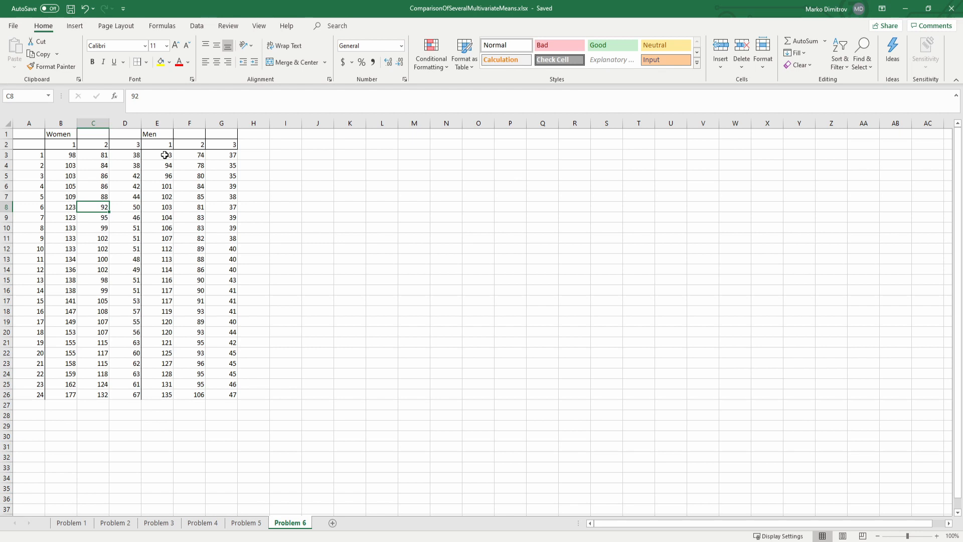
left_click_drag(70, 155, 68, 389)
left_click_drag(164, 145, 150, 391)
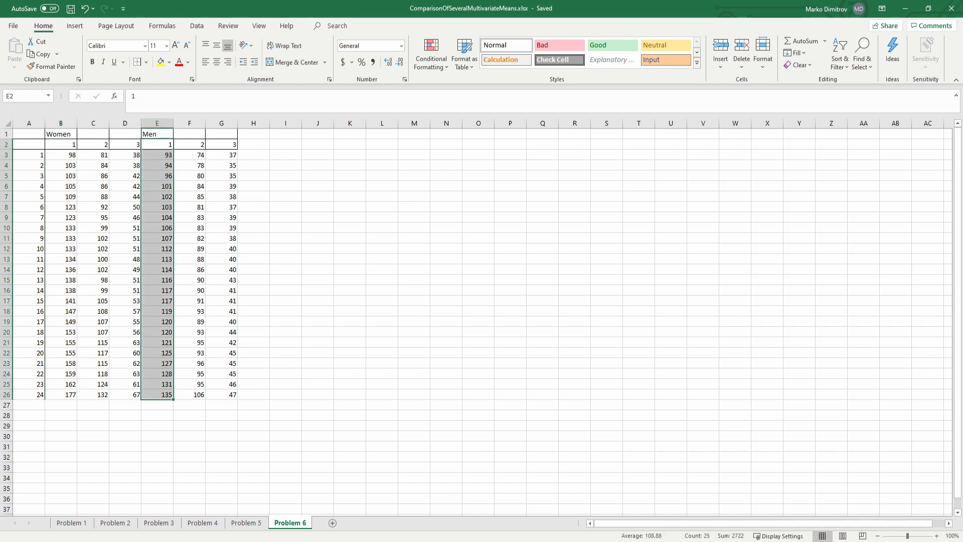
Calculate the mean of each variable in row 29 with =AVERAGE(B3:B26) in B29, filled across to G29
left_click(56, 416)
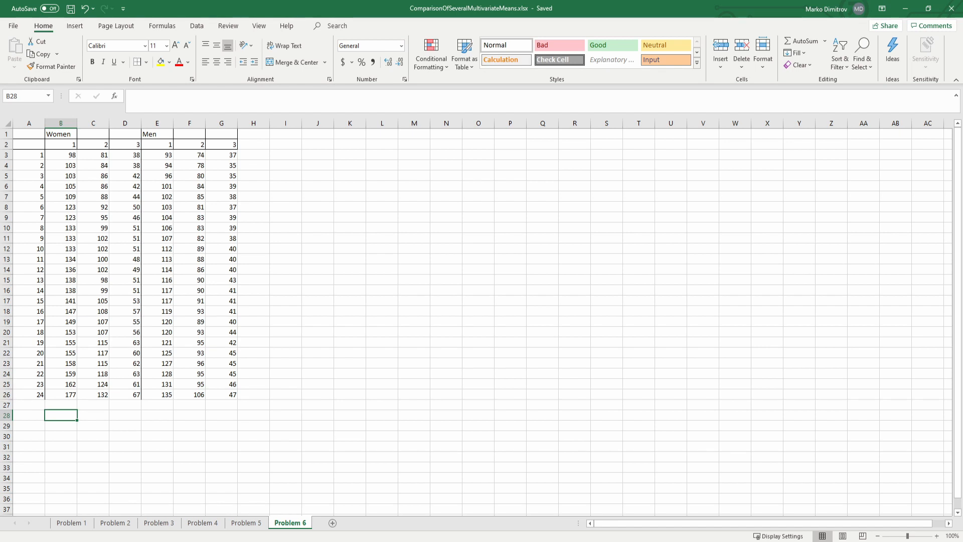
left_click(42, 435)
left_click(58, 427)
type("=average(")
left_click_drag(70, 154, 66, 392)
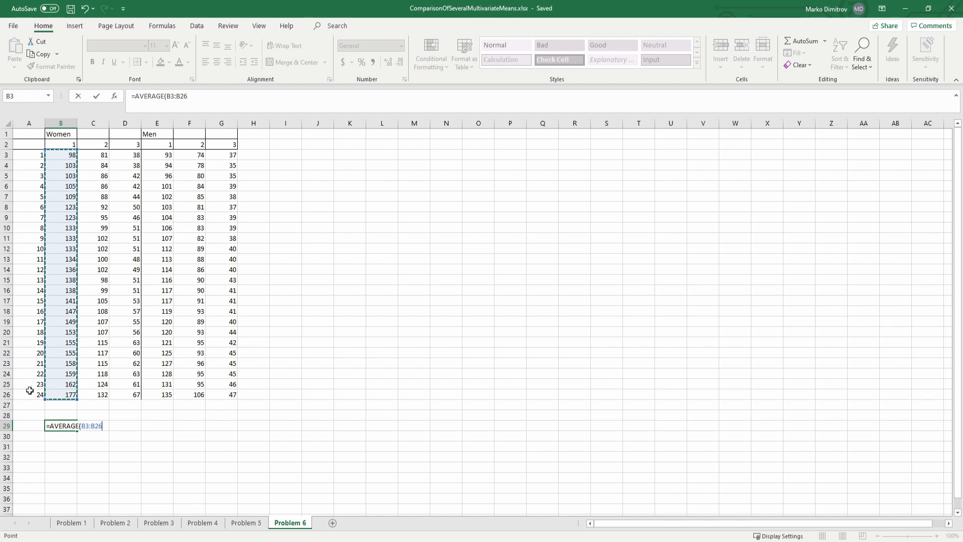
key("Return")
left_click(66, 428)
left_click_drag(77, 432, 241, 427)
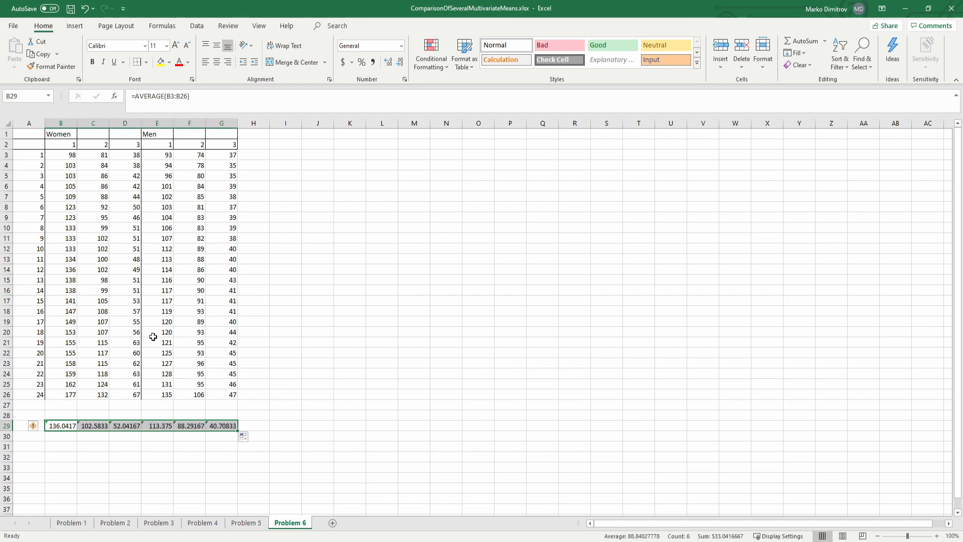
Save the workbook and look over the women's data for the three variables
left_click(124, 394)
key("ctrl+s")
left_click_drag(65, 145, 71, 291)
left_click_drag(98, 145, 96, 238)
left_click_drag(132, 145, 128, 269)
left_click(212, 236)
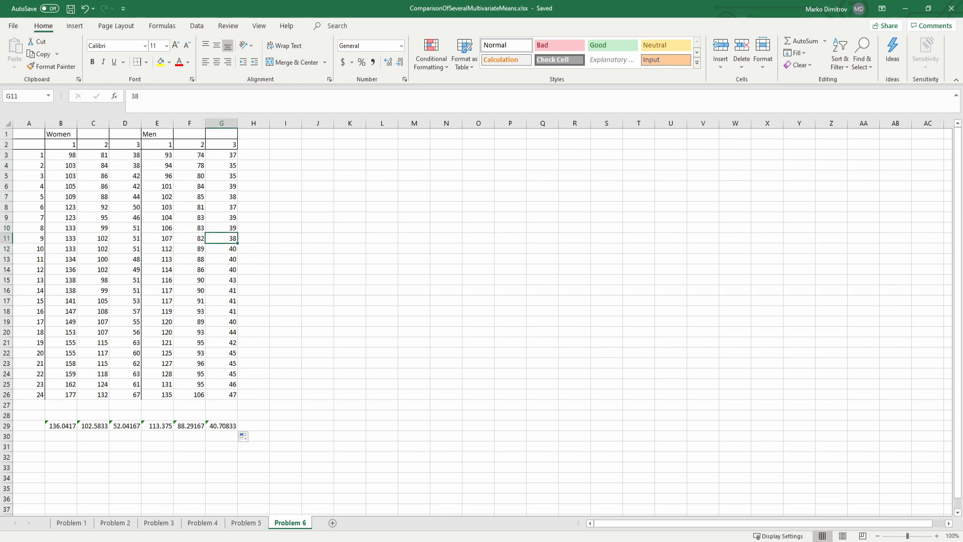
key("alt+Tab")
key("alt+Tab")
left_click(336, 195)
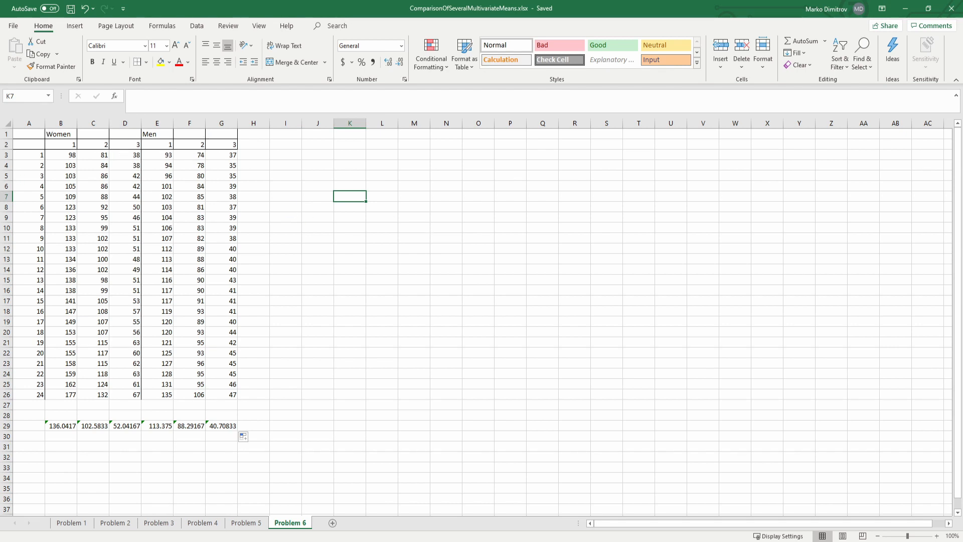
key("alt+Tab")
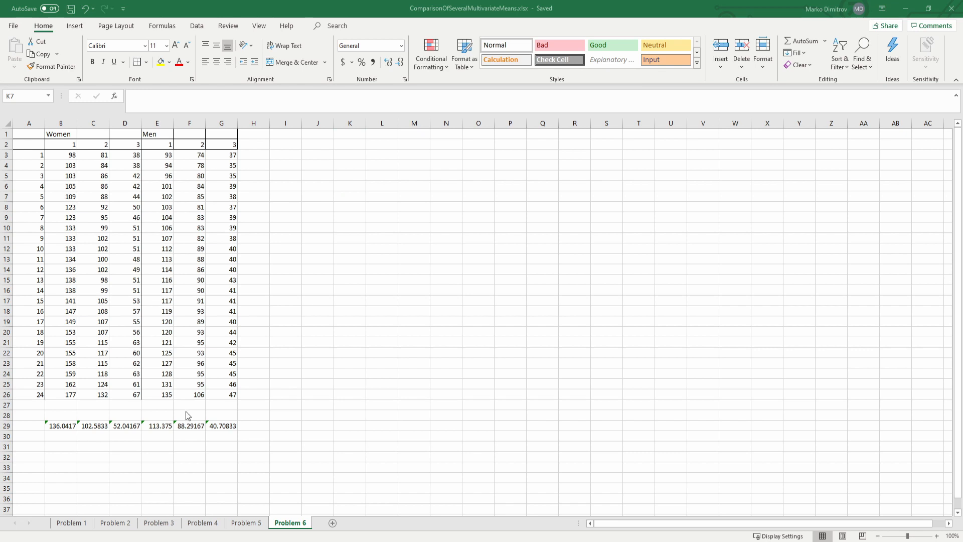
Label cell I4 as "x1 bar" for the women's mean vector
left_click(54, 424)
left_click(294, 175)
left_click(288, 163)
type("X1 b")
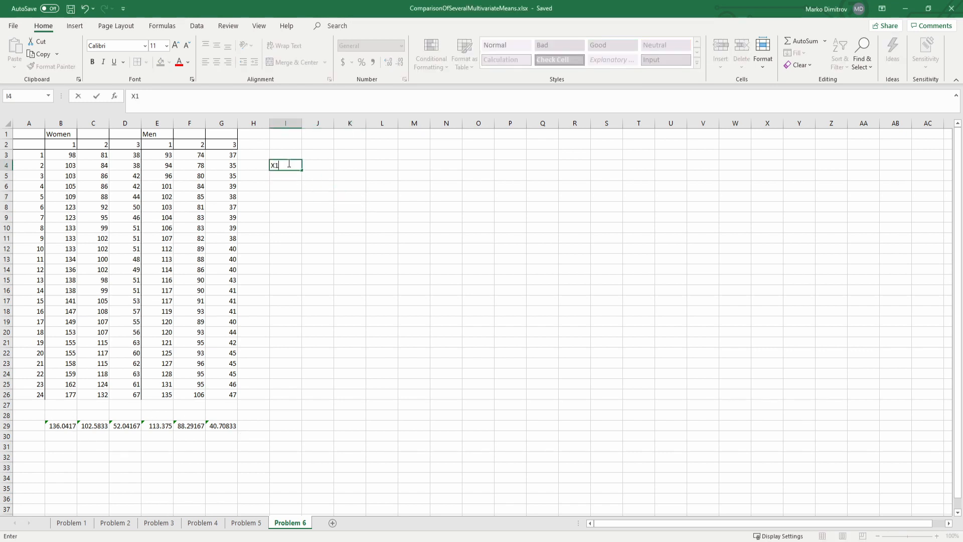
key("BackSpace")
key("BackSpace")
key("BackSpace")
key("BackSpace")
type("x1 bar")
key("Return")
Fill I5:I7 with the women's mean vector using the array formula =TRANSPOSE(B29:D29)
key("shift+Down")
key("shift+Down")
type("=tr")
double_click(327, 184)
left_click_drag(59, 426, 122, 424)
key("ctrl+shift+Return")
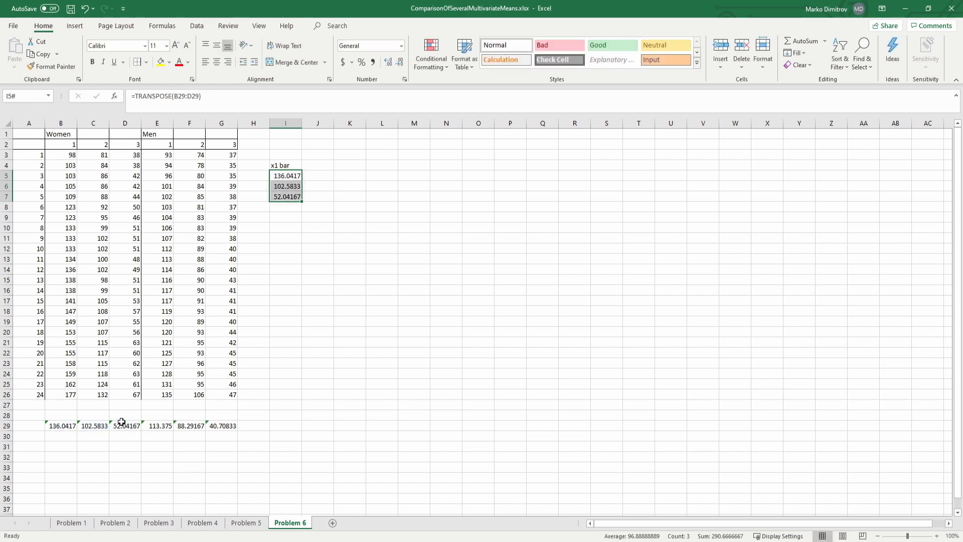
Label cell I11 as "x2 bar" for the men's mean vector
key("Down")
key("Down")
key("Down")
key("Down")
key("Down")
key("Down")
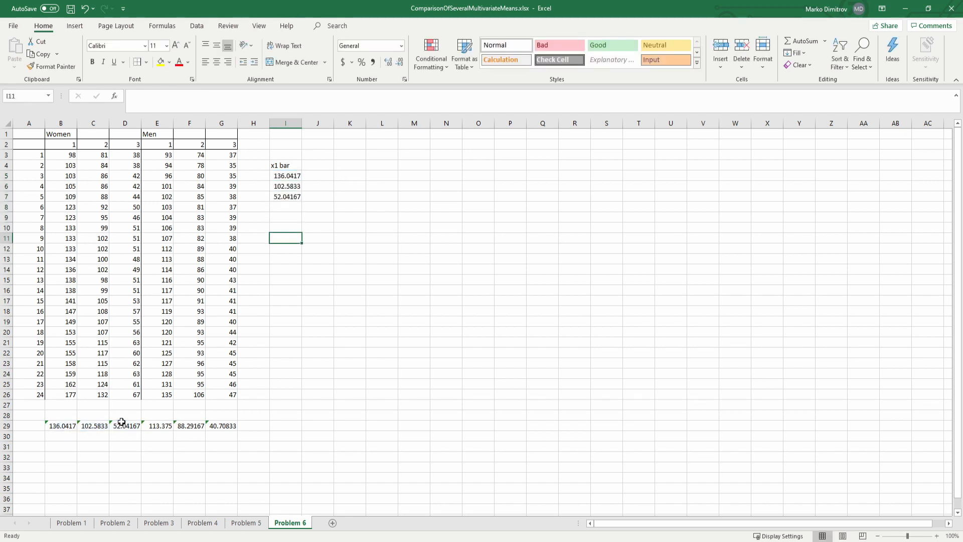
type("x2 bar")
key("Return")
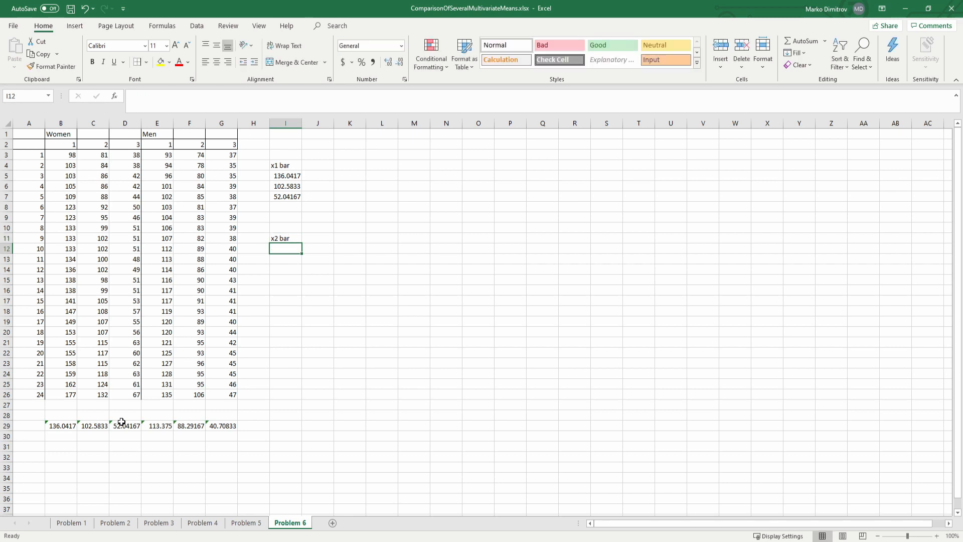
type("=TRANSPOSE(")
left_click_drag(156, 425, 284, 272)
key("Escape")
Fill I12:I14 with the men's mean vector using the array formula =TRANSPOSE(E29:G29), and save the workbook
left_click(294, 270, "shift")
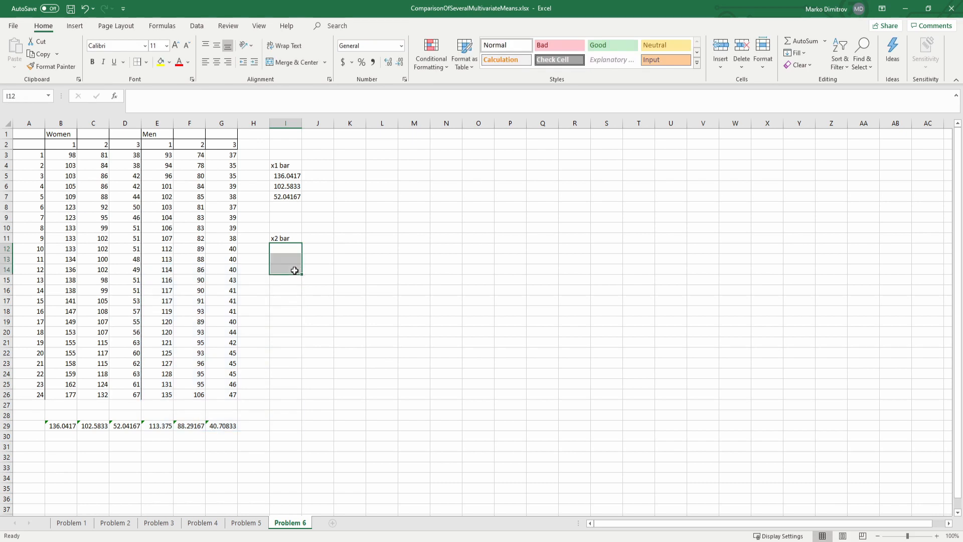
type("=tra")
key("Tab")
left_click_drag(151, 425, 225, 425)
key("ctrl+shift+Return")
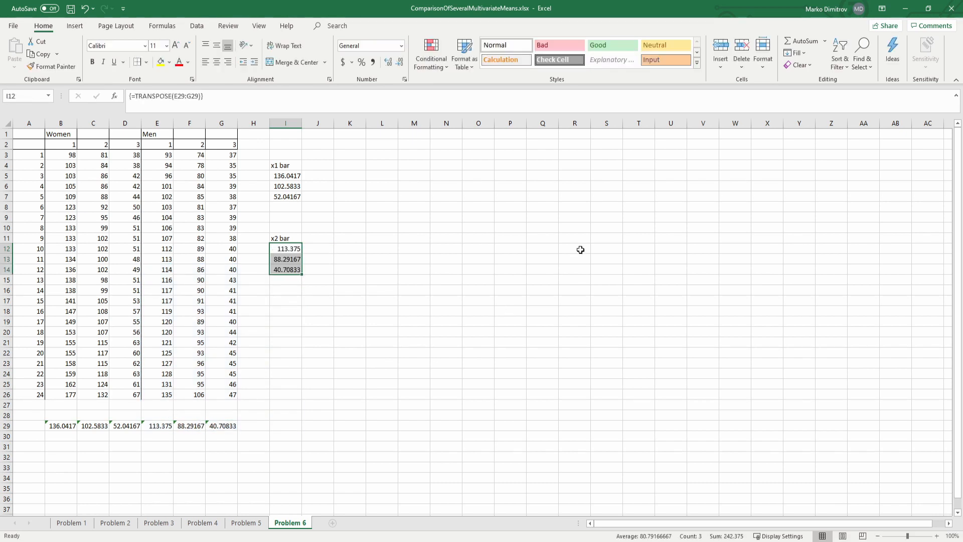
left_click(578, 249)
key("ctrl+s")
Label cell K4 as "S1" for the women's covariance matrix
left_click(355, 164)
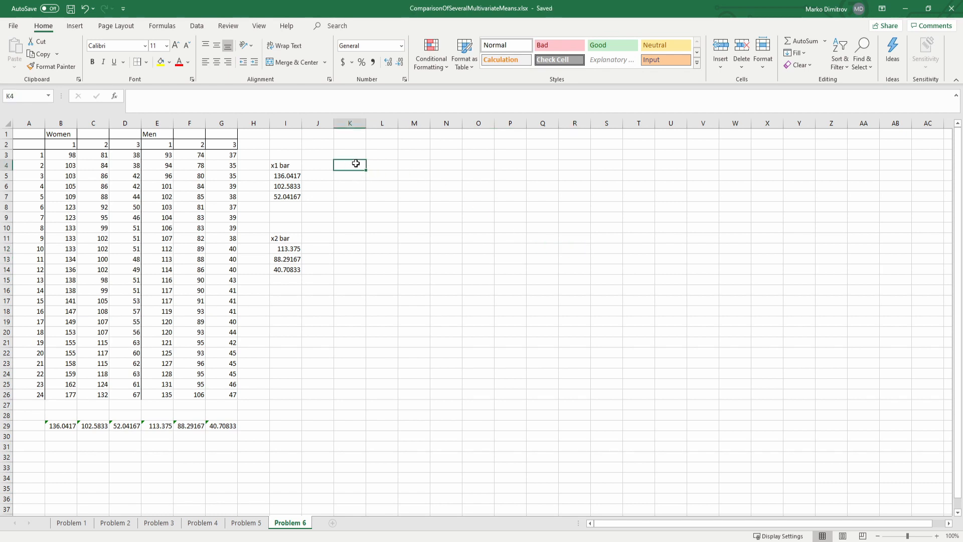
type("S1")
key("Return")
Begin the women's covariance matrix formula across K5:M7 with =MMULT(TRANSPOSE(B3:D26-B29:D29), as its first matrix
key("shift+Down")
key("shift+Down")
key("shift+Right")
key("shift+Right")
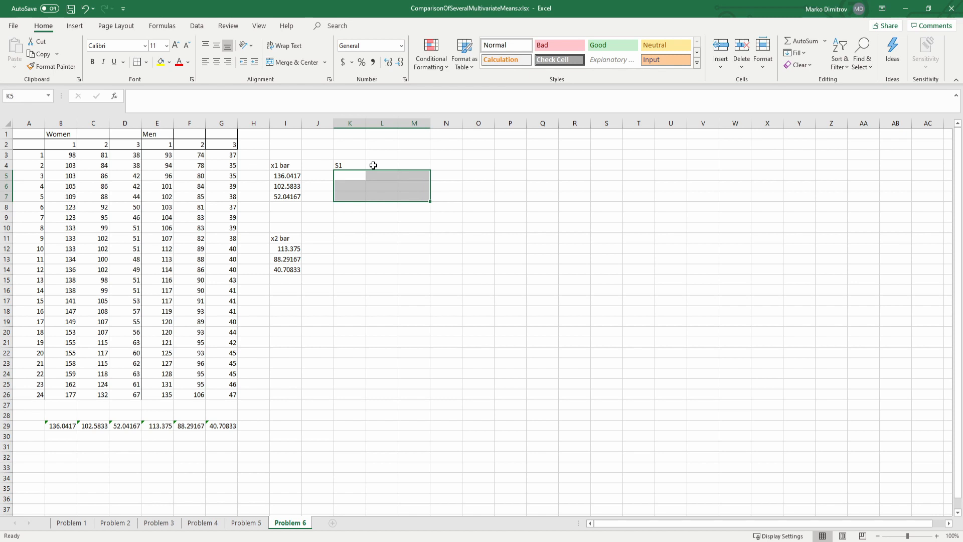
type("=")
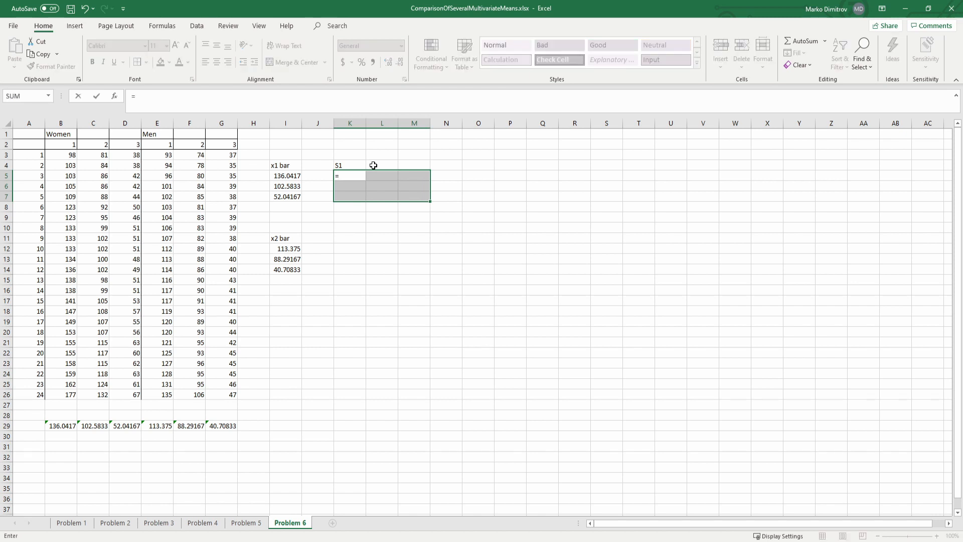
type("MMULT(TRANSPOSE(")
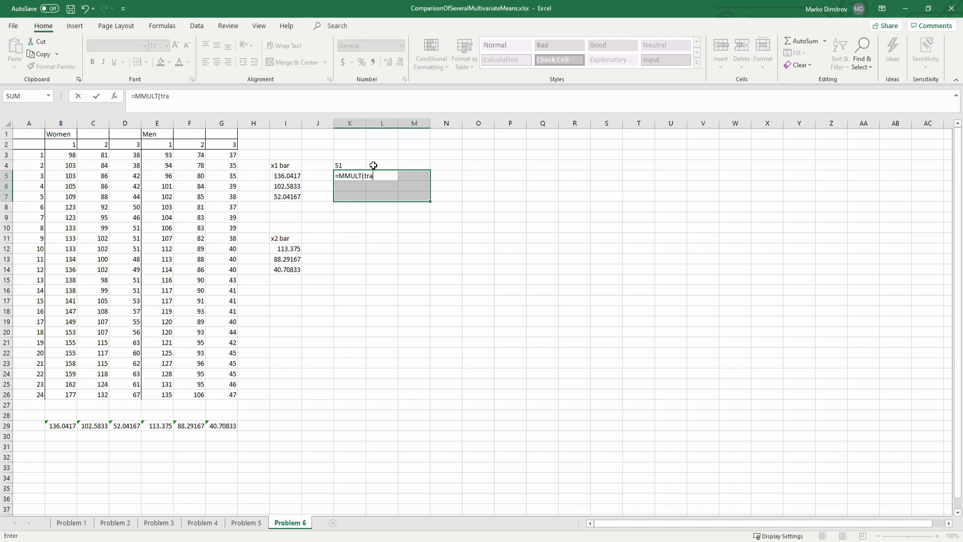
left_click_drag(61, 153, 127, 392)
type("-")
left_click_drag(50, 425, 129, 424)
type("),")
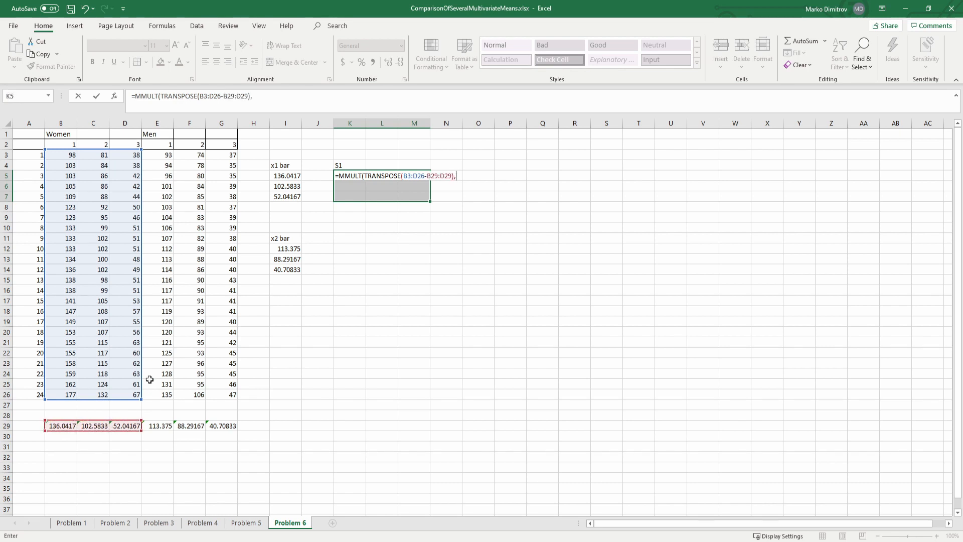
Complete the S1 formula with B3:D26-B29:D29 as the second matrix, divided by 23, enter it as an array formula, and save the workbook
left_click_drag(59, 156, 127, 396)
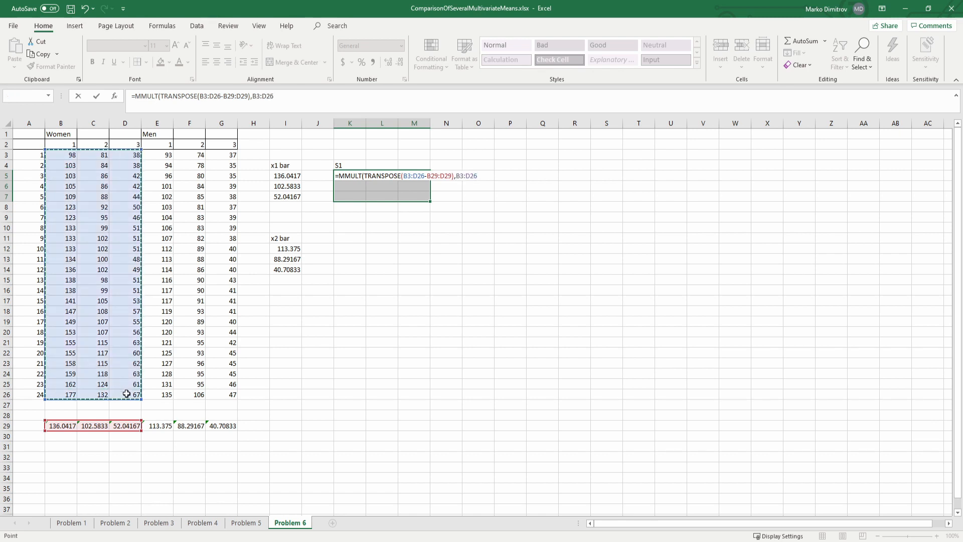
type("-")
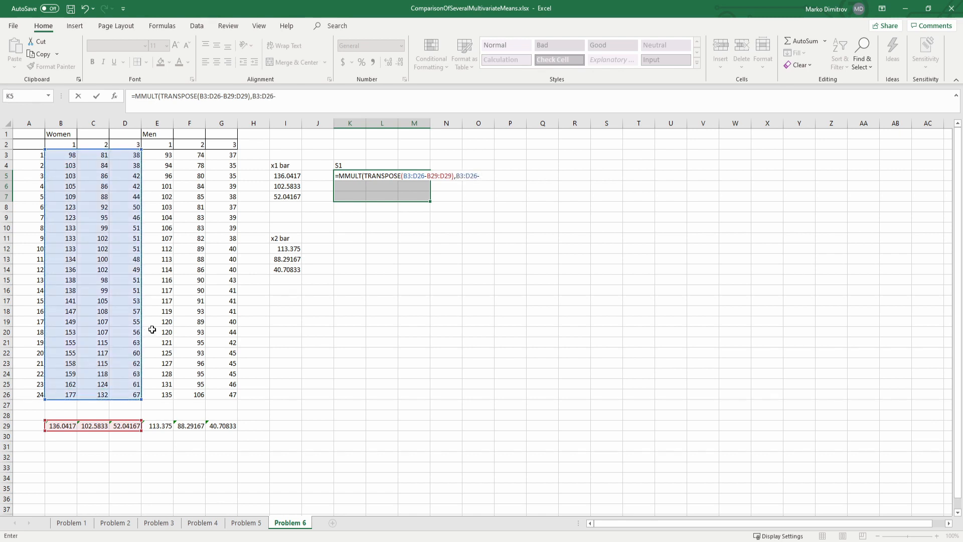
left_click_drag(60, 427, 115, 424)
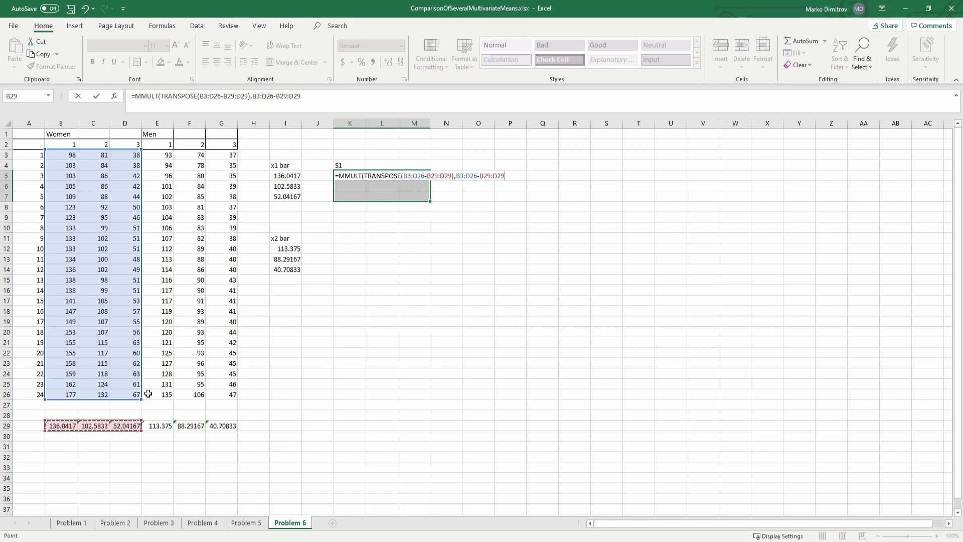
left_click(330, 104)
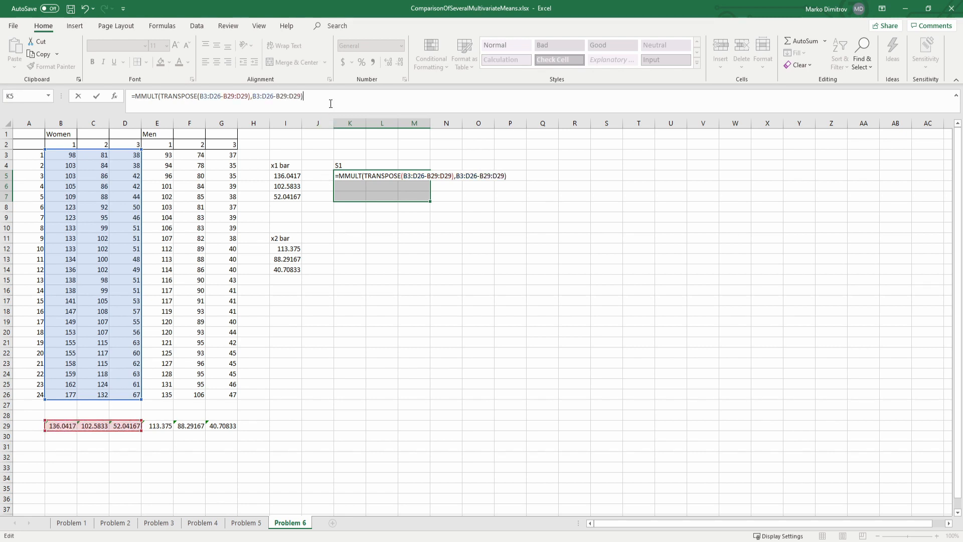
type("/23")
key("ctrl+shift+Return")
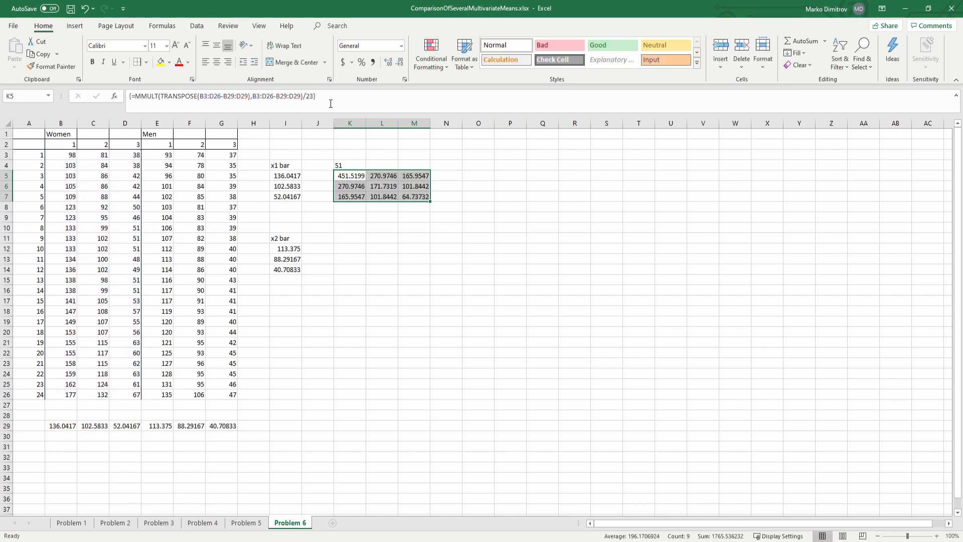
left_click(501, 216)
key("ctrl+s")
Record the sample sizes in row 27 as n1 = 24 under Women and n2 = 24 under Men, and save the workbook
left_click(59, 403)
type("n1")
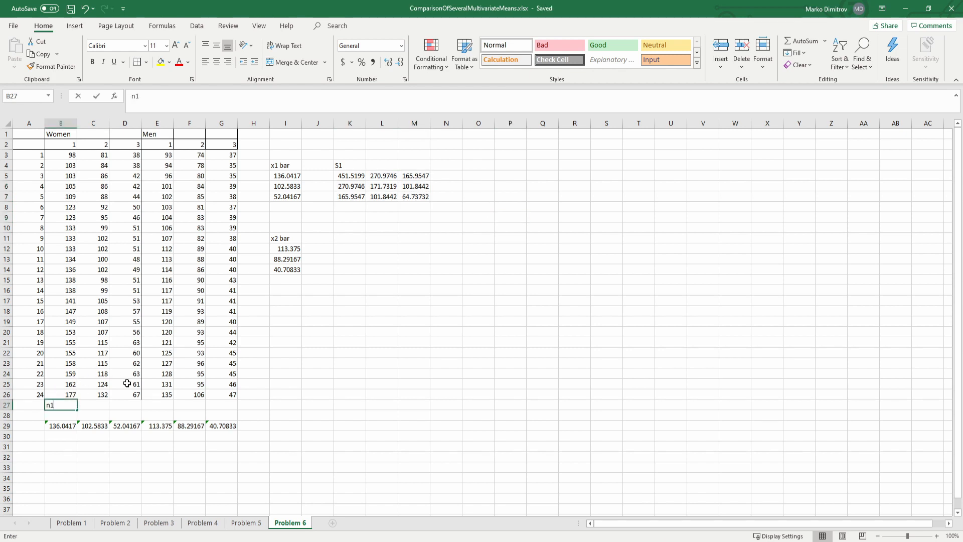
key("Tab")
type("24")
key("ctrl+Return")
key("Right")
key("Right")
type("n2")
key("Tab")
type("24")
key("Return")
key("ctrl+s")
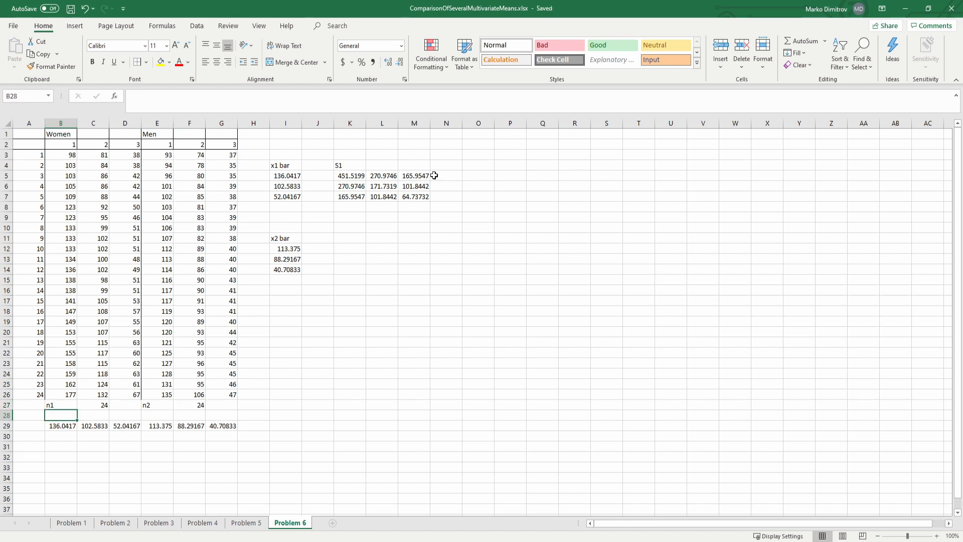
Label cell K11 as "S2" for the men's covariance matrix
left_click(350, 238)
type("s")
key("BackSpace")
type("S2")
key("Return")
Begin the men's covariance matrix formula across K12:M14 with =MMULT(TRANSPOSE(
key("shift+Down")
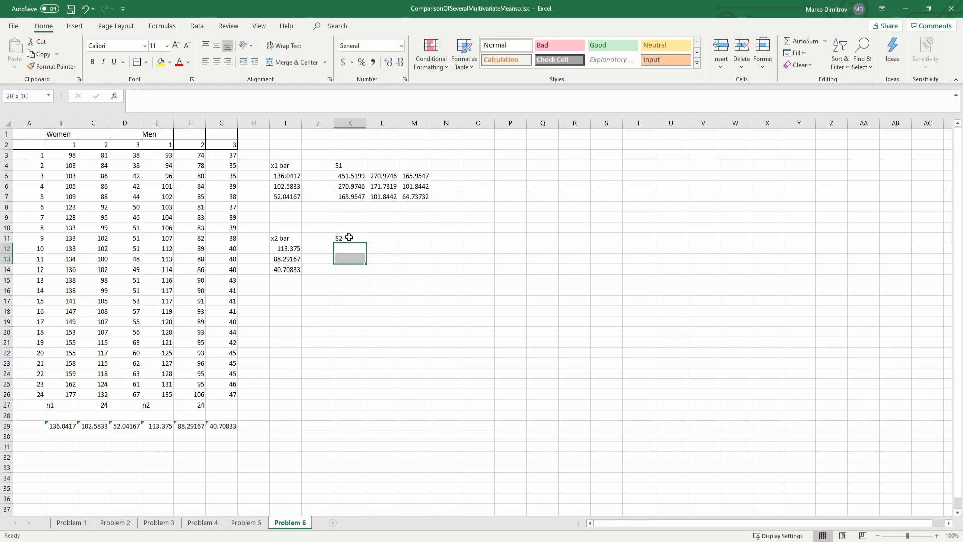
key("shift+Right")
key("shift+Right")
key("shift+Down")
type("=")
left_click(166, 94)
type("mm")
key("Tab")
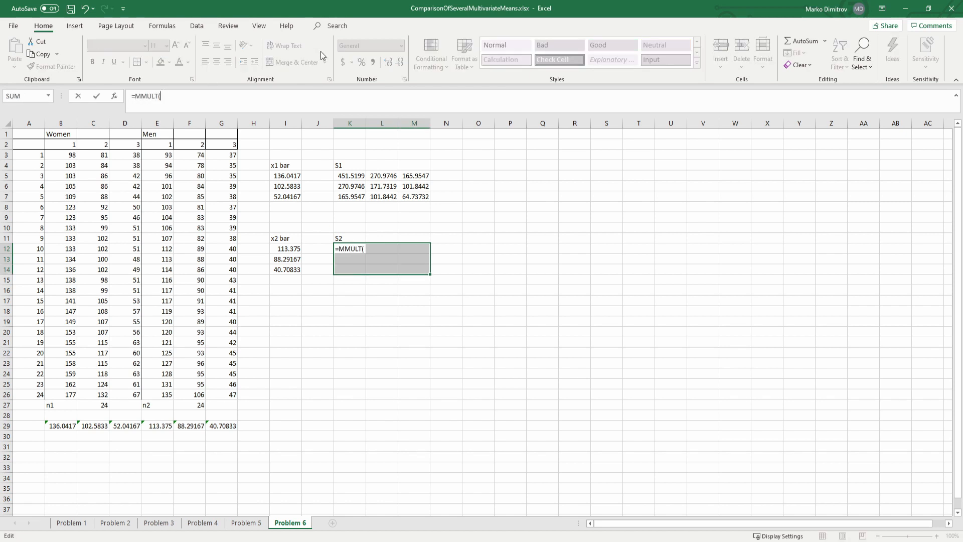
type("trta")
double_click(166, 96)
left_click(182, 97)
type("a")
key("BackSpace")
key("BackSpace")
type("a")
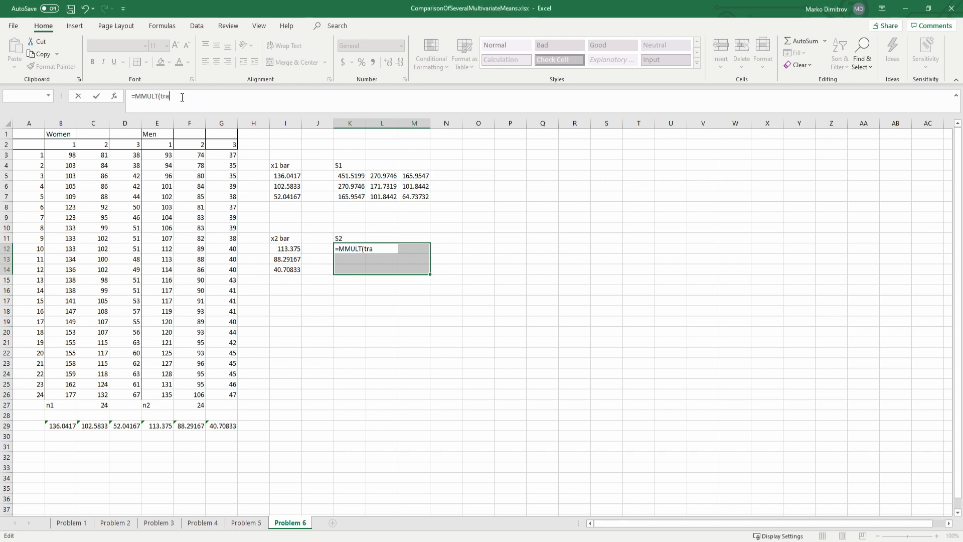
key("Tab")
Use the men's data minus their means, E3:G26-E29:G29, as the transposed first matrix in the S2 formula
left_click_drag(166, 154, 228, 395)
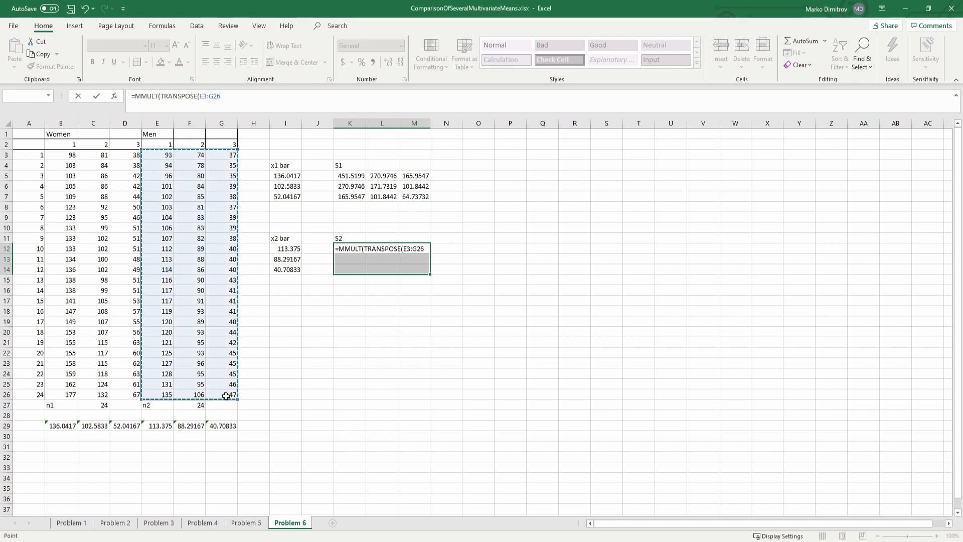
left_click(265, 99)
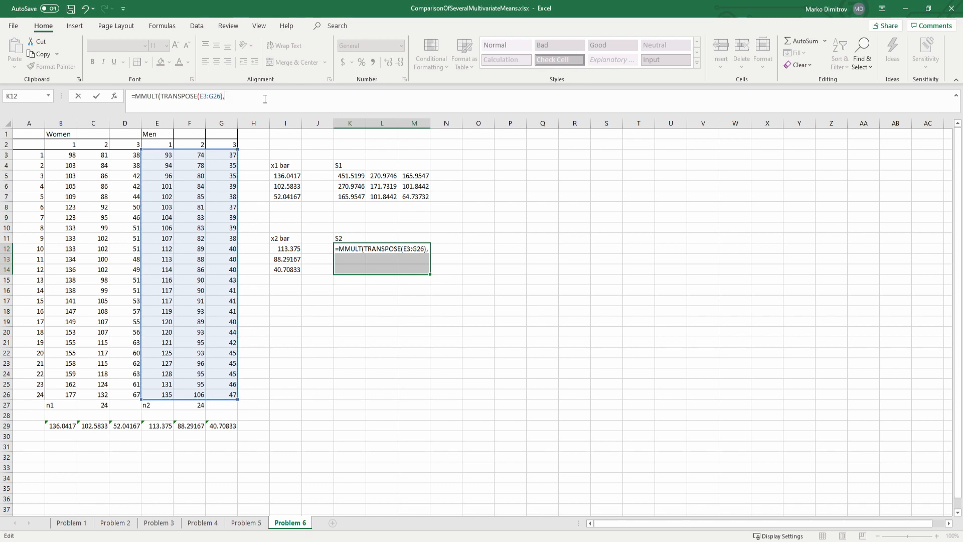
key("BackSpace")
key("BackSpace")
type(")-")
type("-")
left_click_drag(163, 426, 215, 425)
type("),")
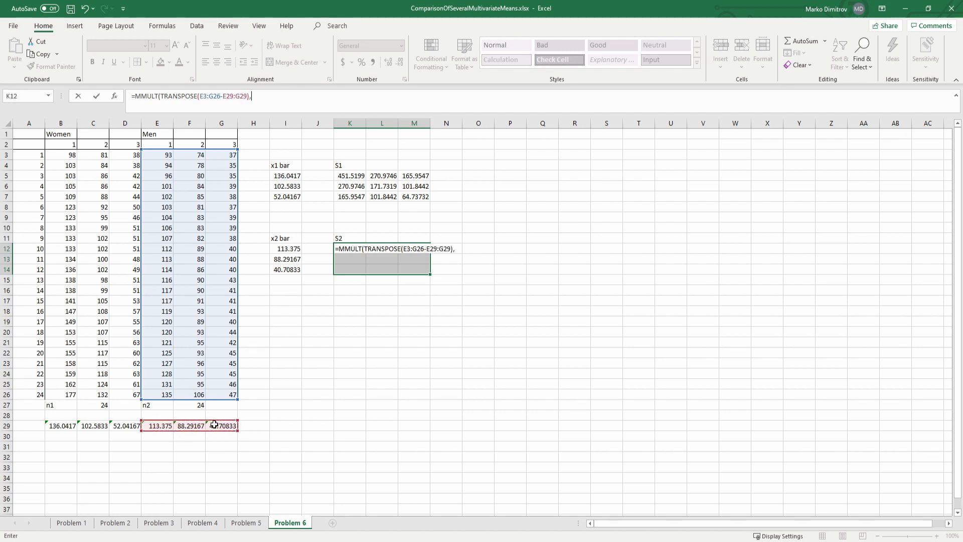
Complete the S2 formula with E3:G26-E29:G29 as the second matrix, enter it as an array formula, and save the workbook
left_click_drag(157, 155, 220, 394)
left_click(330, 107)
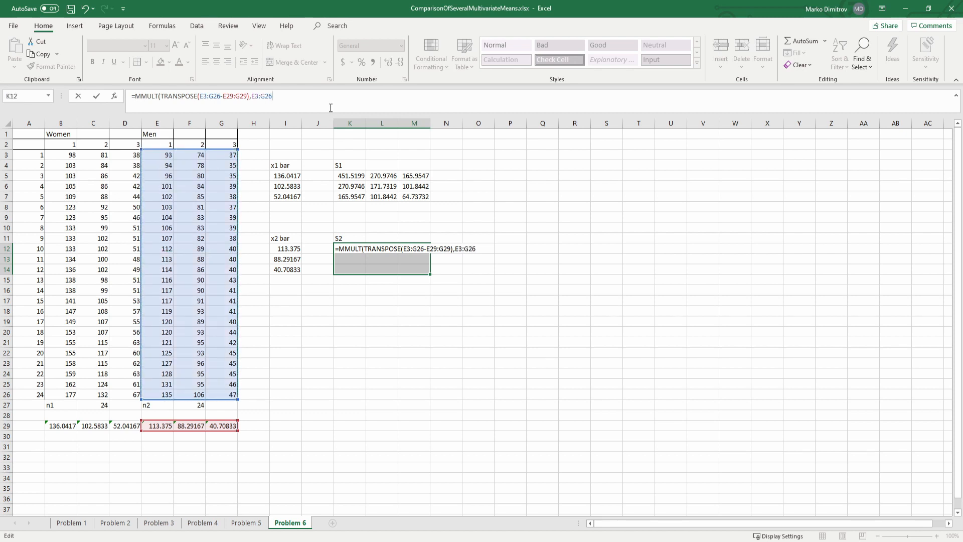
left_click_drag(158, 426, 215, 426)
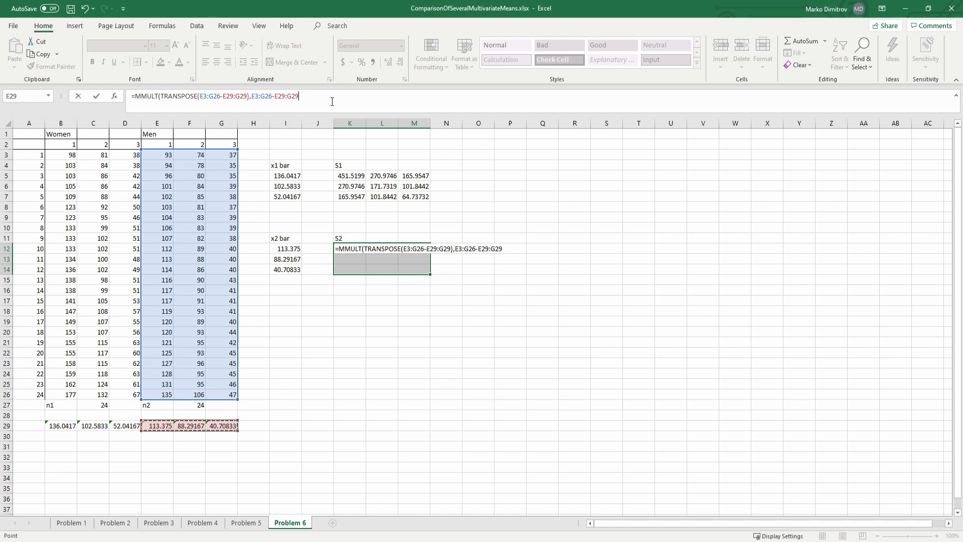
type(")")
key("ctrl+shift+Return")
key("ctrl+s")
left_click(439, 235)
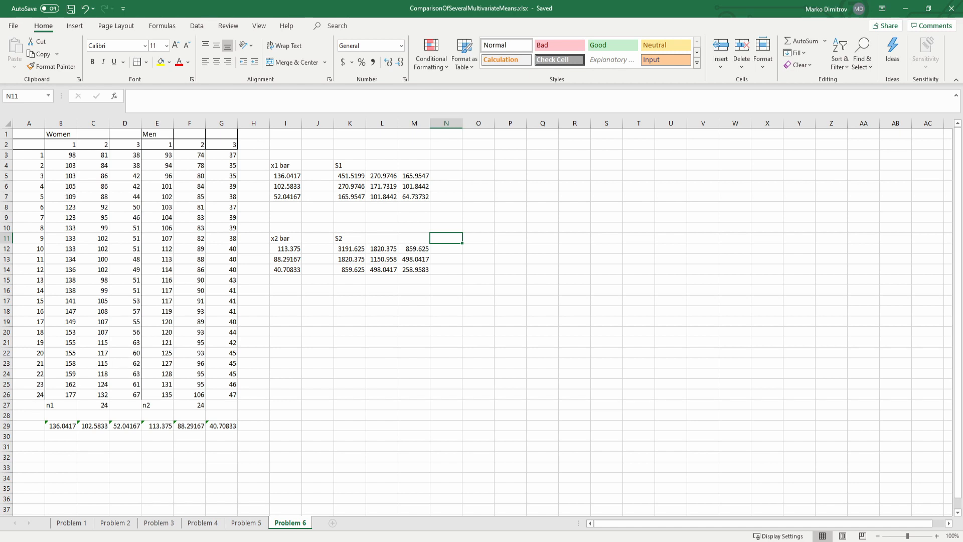
left_click(569, 238)
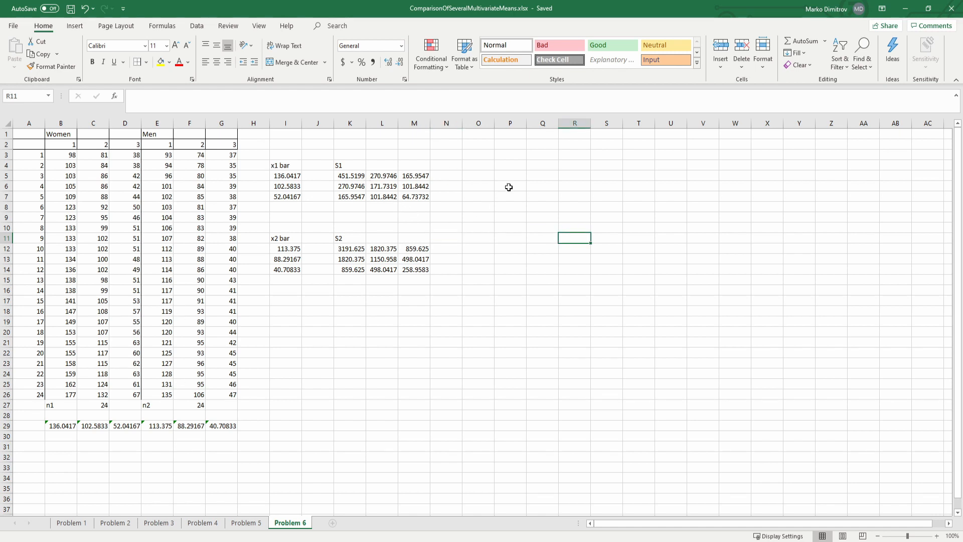
left_click(489, 169)
left_click_drag(338, 175, 415, 196)
left_click(486, 176)
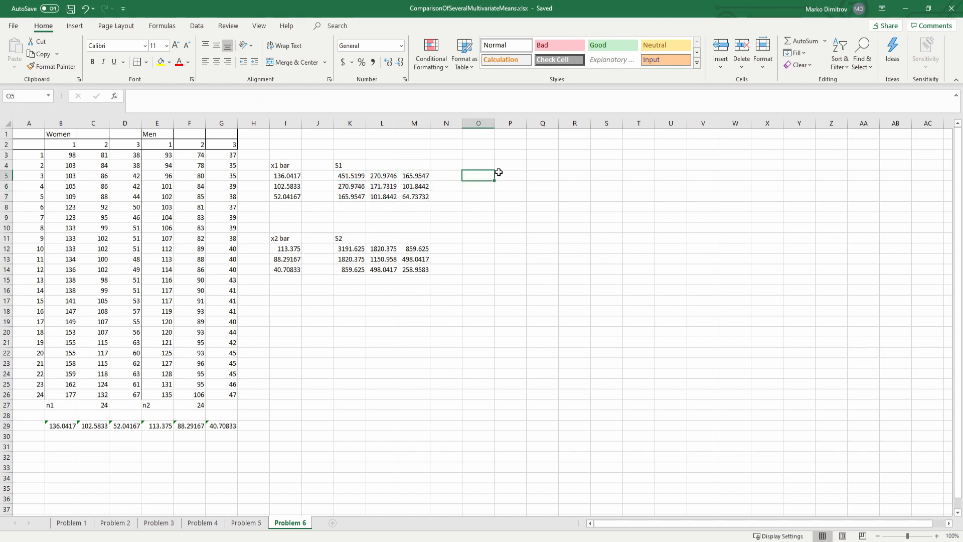
type("n1")
key("BackSpace")
key("BackSpace")
key("Escape")
Label cell O4 as "Spool" for the pooled covariance matrix
key("Down")
key("Down")
key("Down")
key("Up")
key("Up")
key("Up")
key("Up")
type("Spoo")
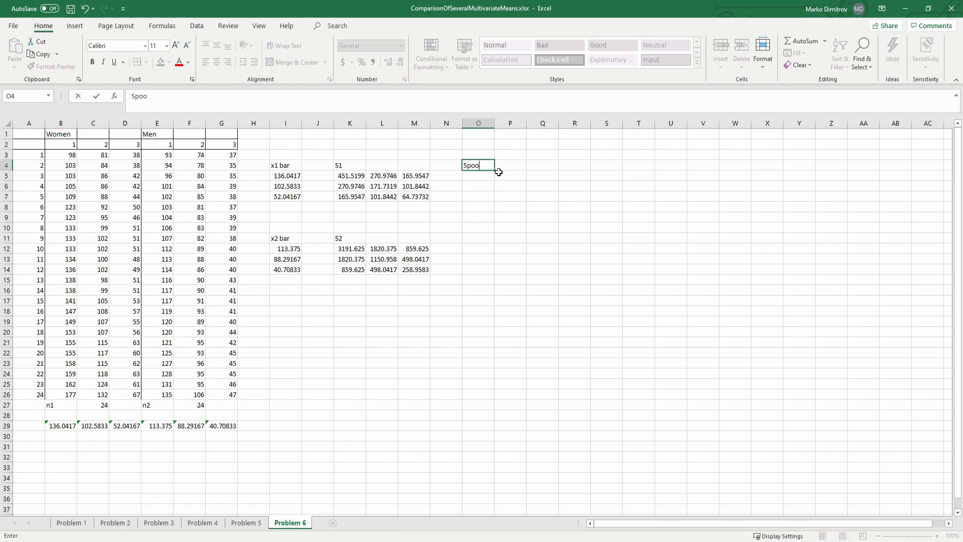
key("Return")
Begin the pooled covariance formula across O5:Q7 as the sum of S1 and S2, =K5:M7+K12:M14
key("shift+Down")
key("shift+Down")
key("shift+Right")
key("shift+Right")
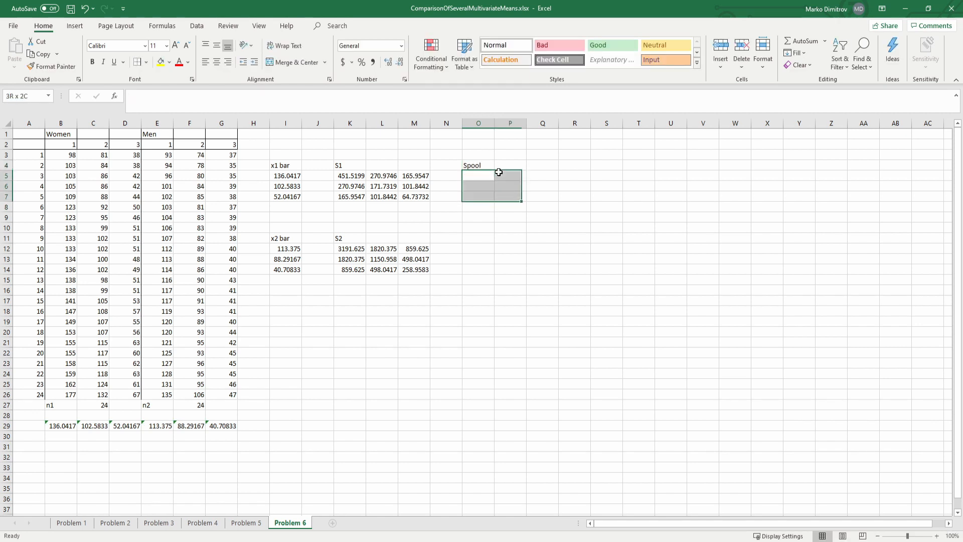
key("F2")
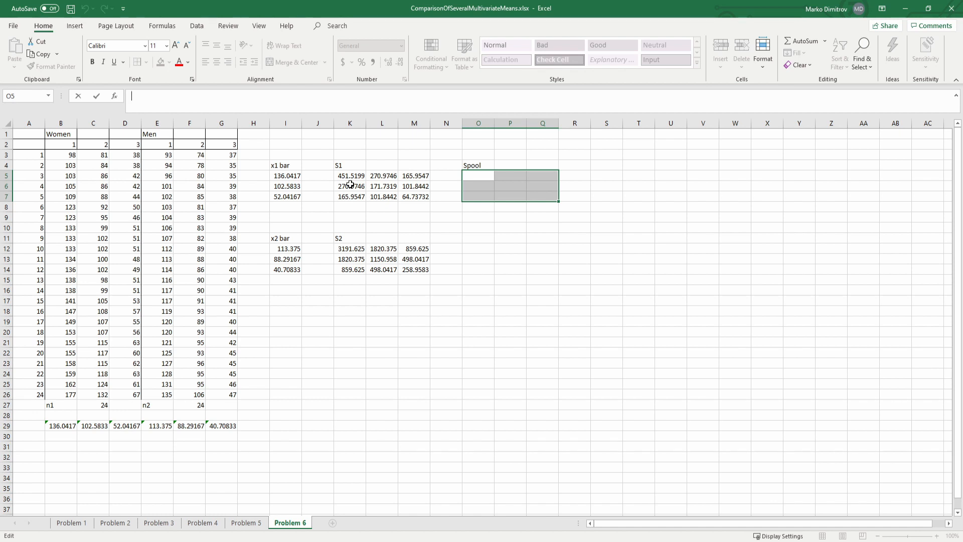
type("=")
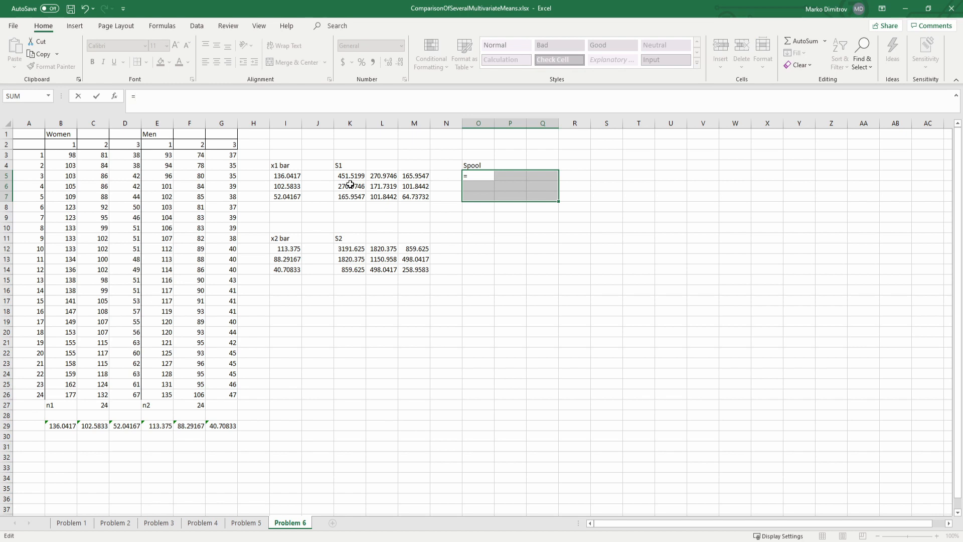
left_click_drag(355, 176, 403, 196)
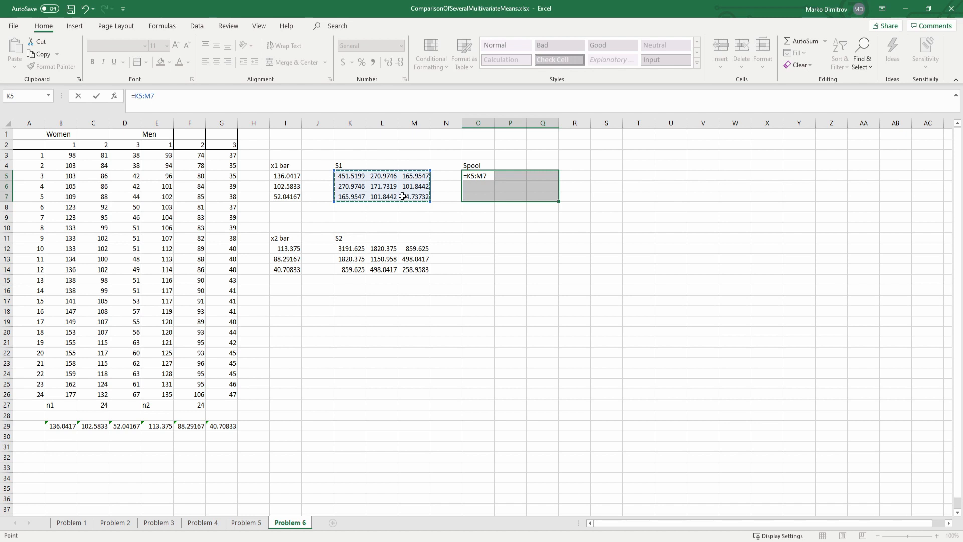
type("+")
left_click_drag(346, 249, 414, 269)
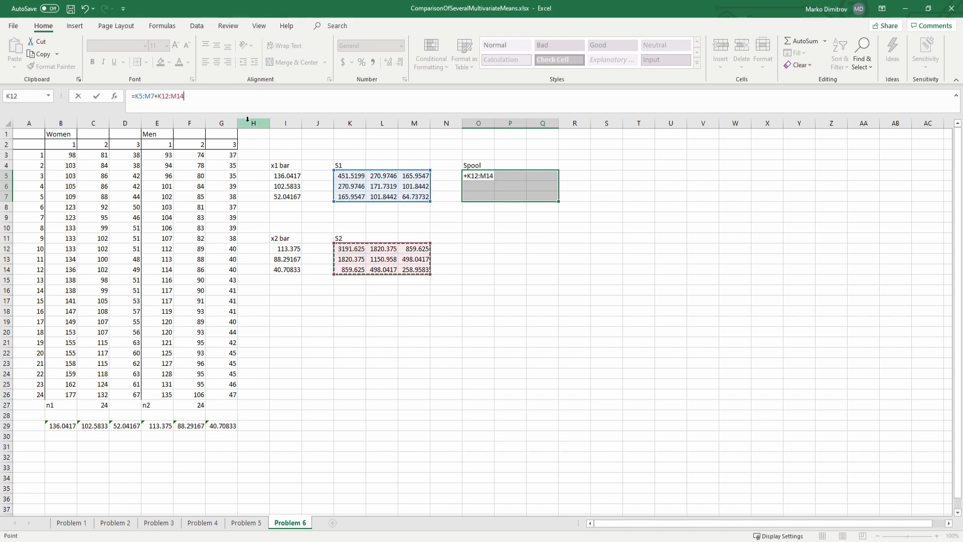
Complete the pooled covariance formula as =(K5:M7+K12:M14)/2 and enter it
left_click(239, 104)
type(")/2")
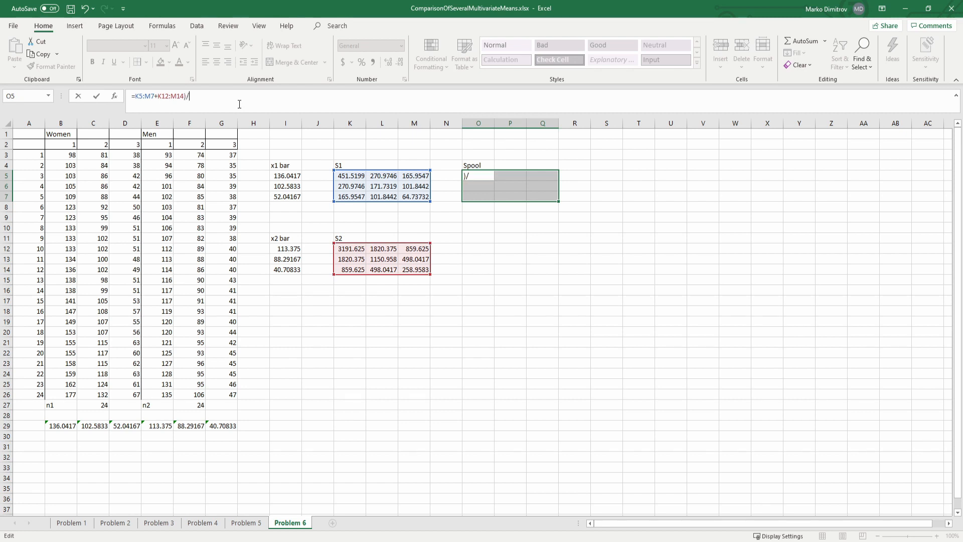
left_click(138, 97)
type("(")
key("Return")
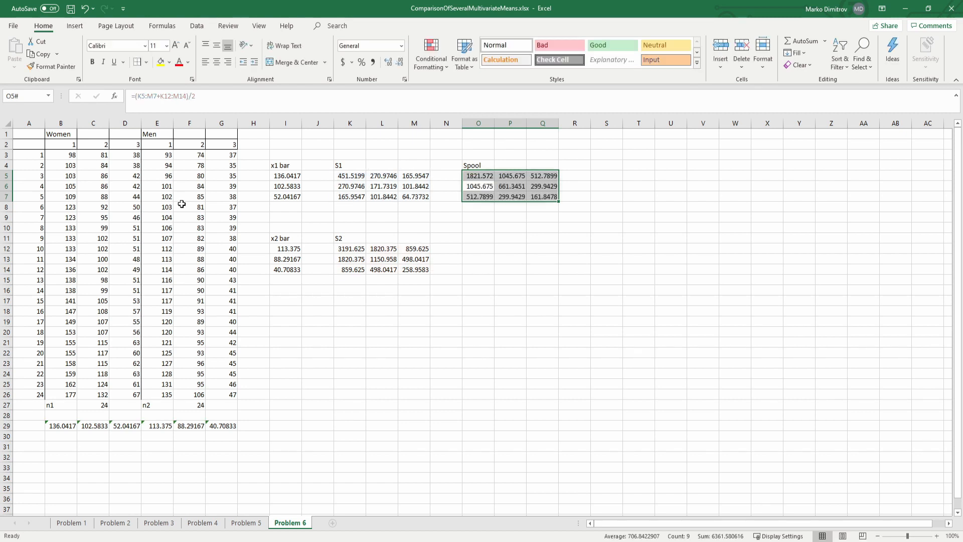
Inspect the Spool and S2 matrix cells to check their formulas
left_click(585, 272)
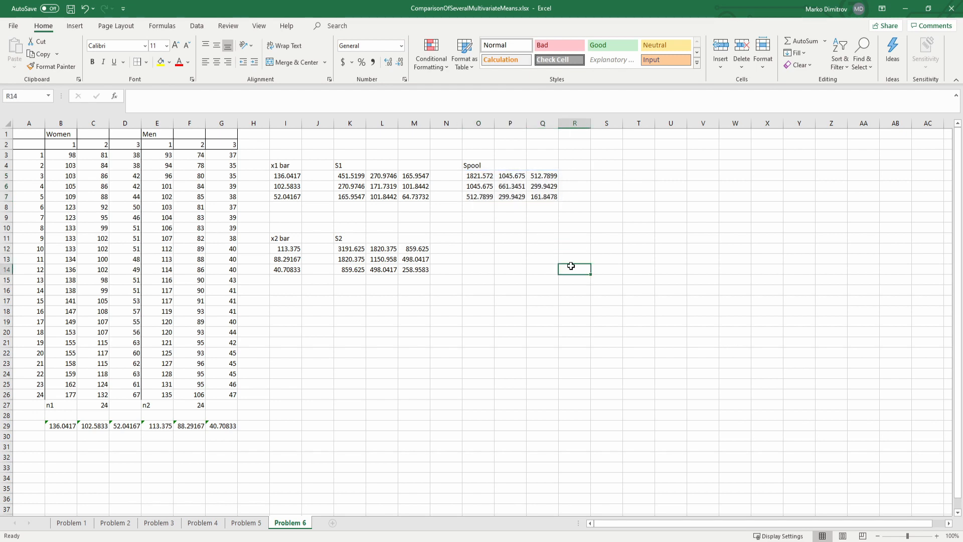
left_click(552, 196)
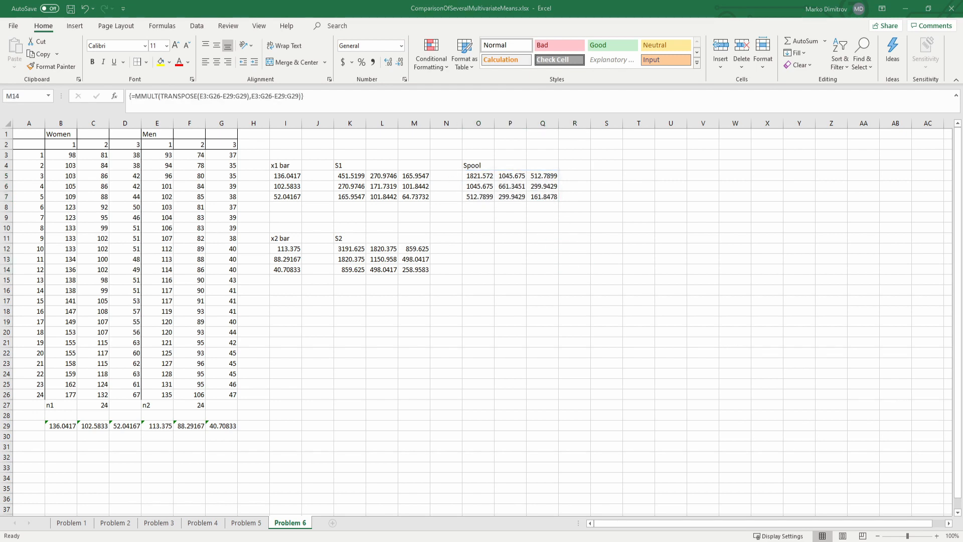
left_click(339, 306)
left_click(509, 189)
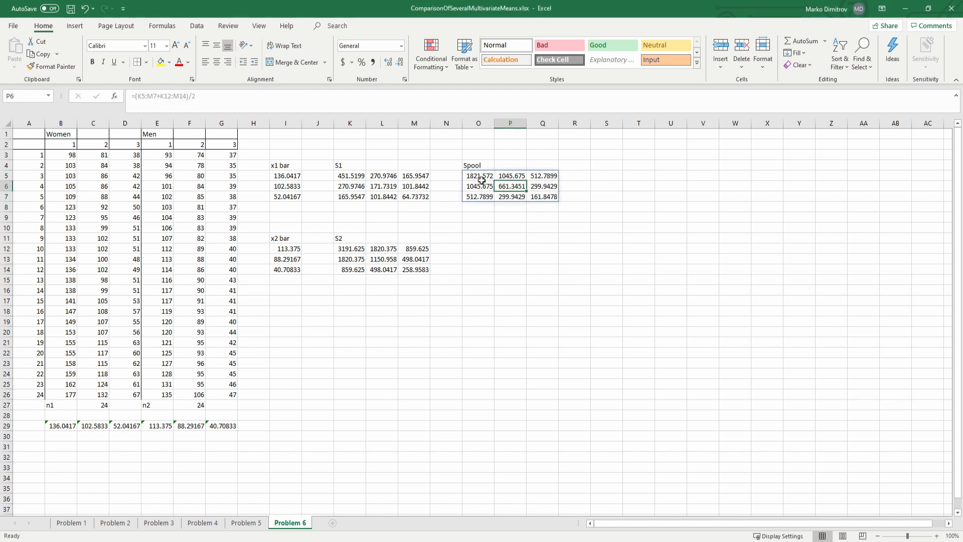
left_click(454, 248)
left_click(458, 269)
left_click(385, 297)
left_click(413, 259)
Divide the S2 array formula in K12:M14 by 24, re-enter it as an array formula, and save the workbook
left_click(346, 250)
left_click(416, 273, "shift")
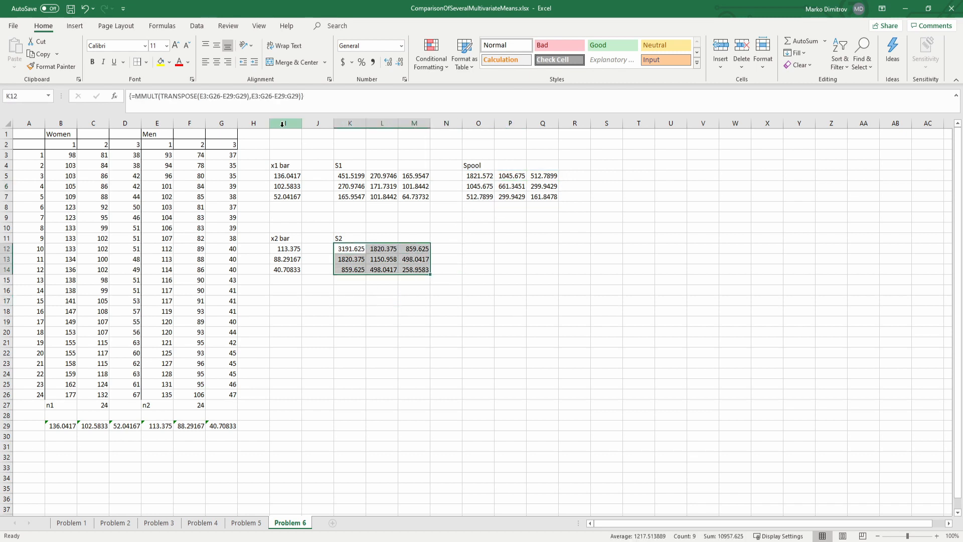
left_click(309, 98)
type("/24")
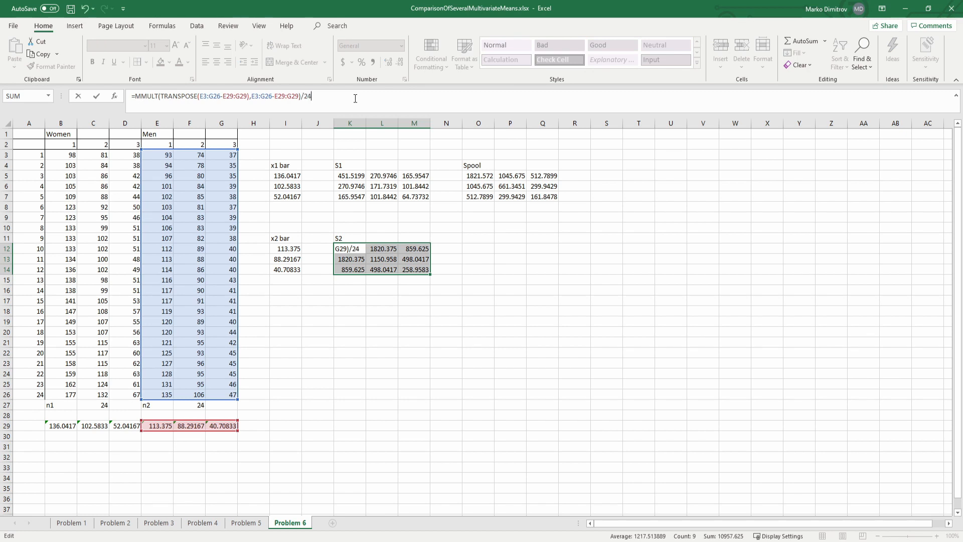
key("ctrl+shift+Return")
key("ctrl+s")
left_click(503, 217)
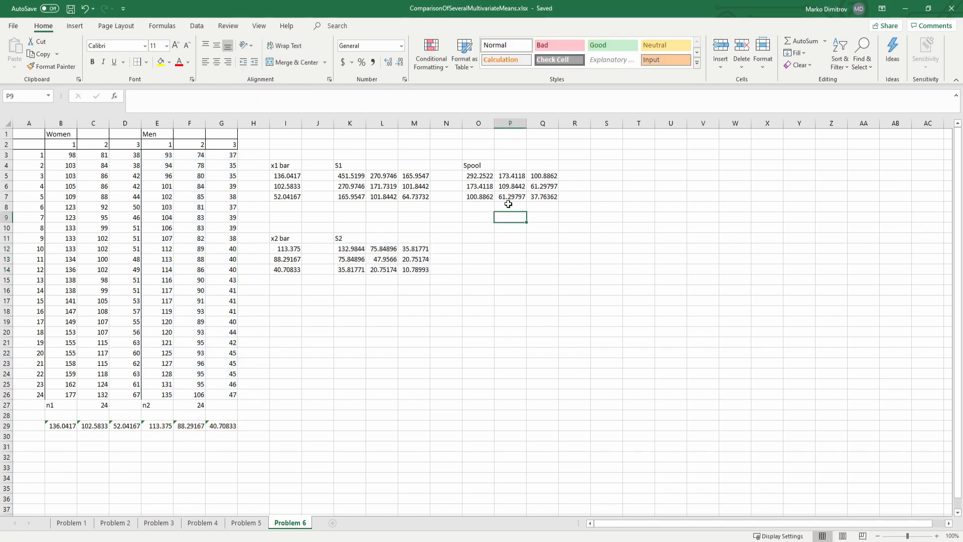
left_click(543, 195)
left_click(565, 206)
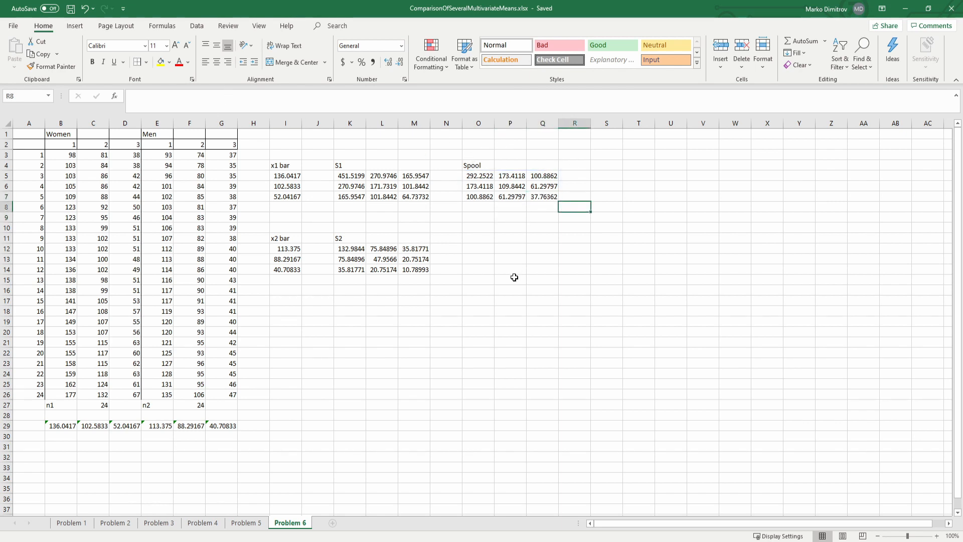
Begin the inverse matrix formula across O10:Q12 with =MINVERSE((1/12
left_click_drag(477, 226, 546, 247)
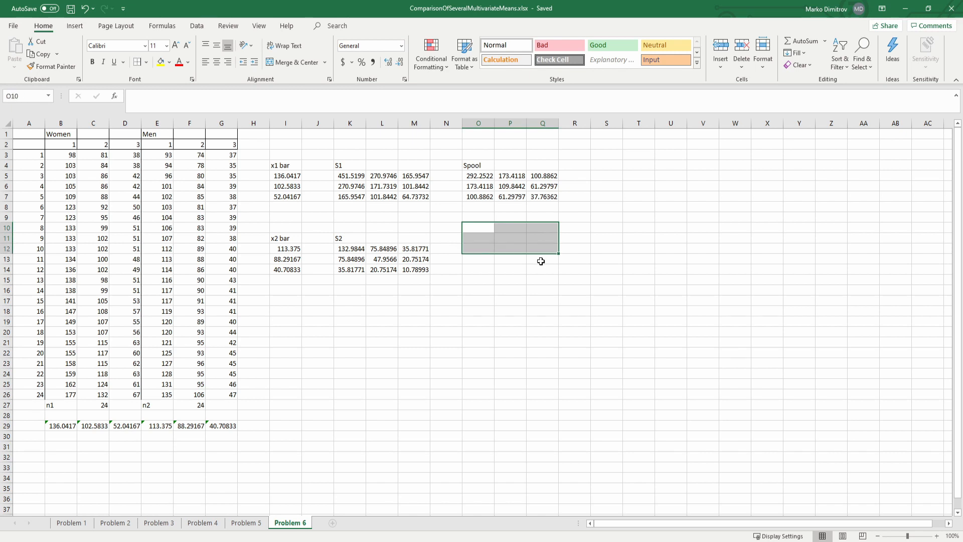
type("=MMU")
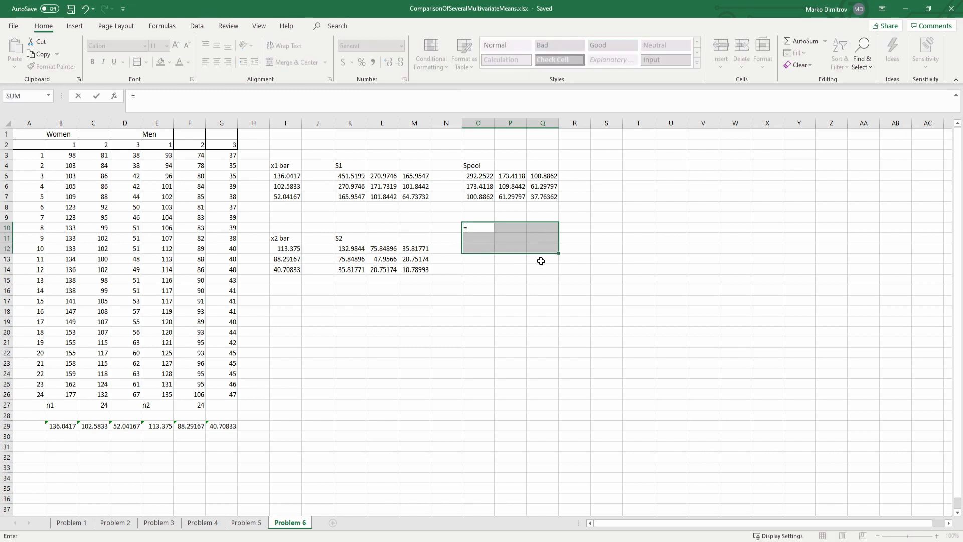
key("BackSpace")
key("BackSpace")
type("INVERSE(")
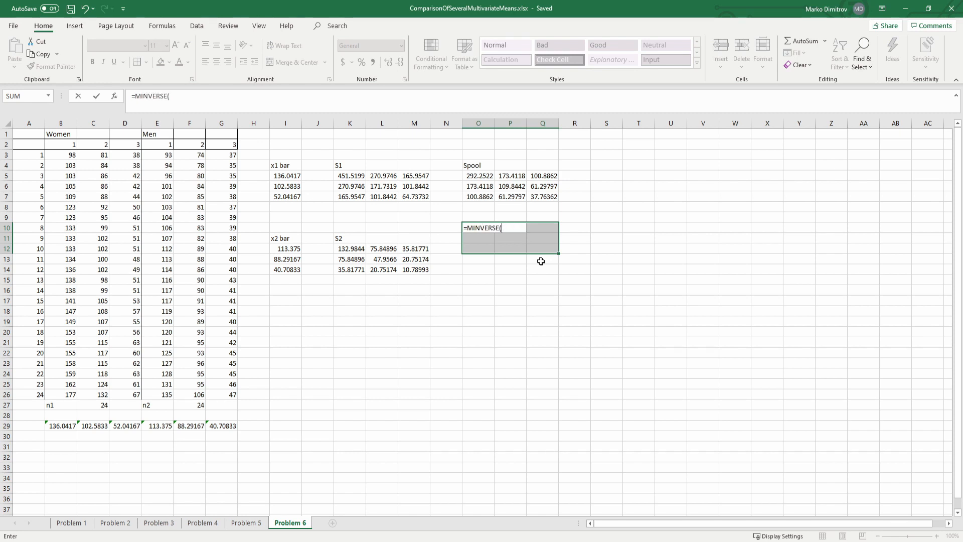
type("(1/12")
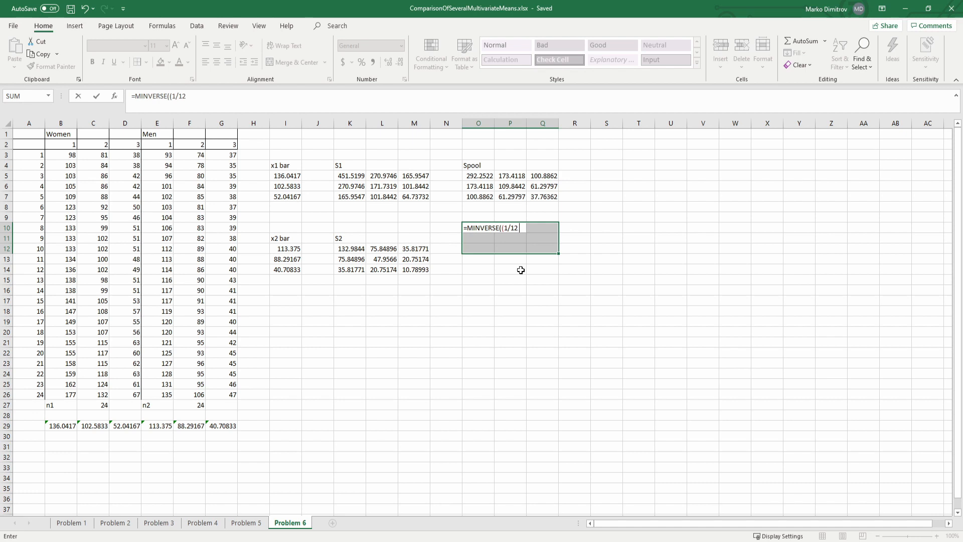
Complete the inverse as =MINVERSE((1/12*O5:Q7)), enter it as an array formula, and save the workbook
type("*")
left_click_drag(475, 176, 537, 203)
left_click(343, 95)
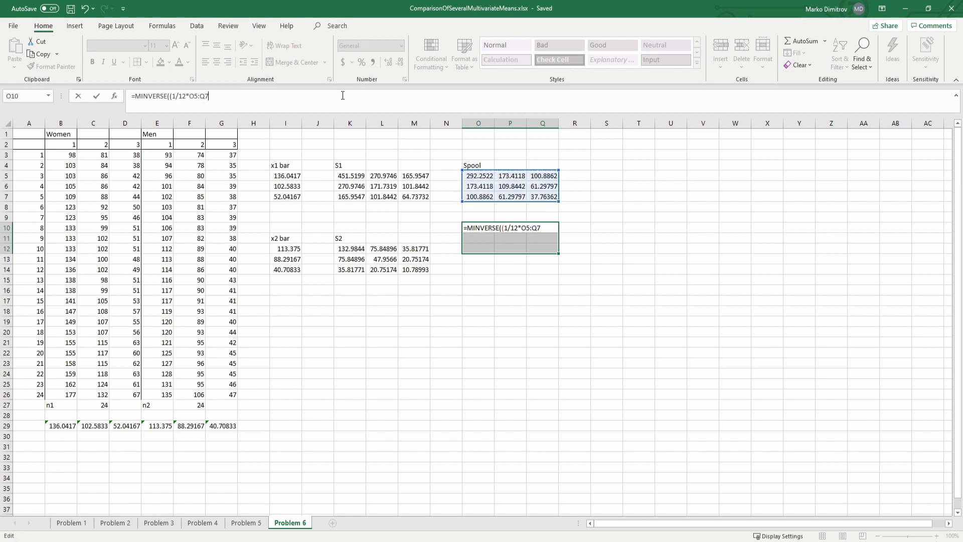
type("(")
key("ctrl+shift+Return")
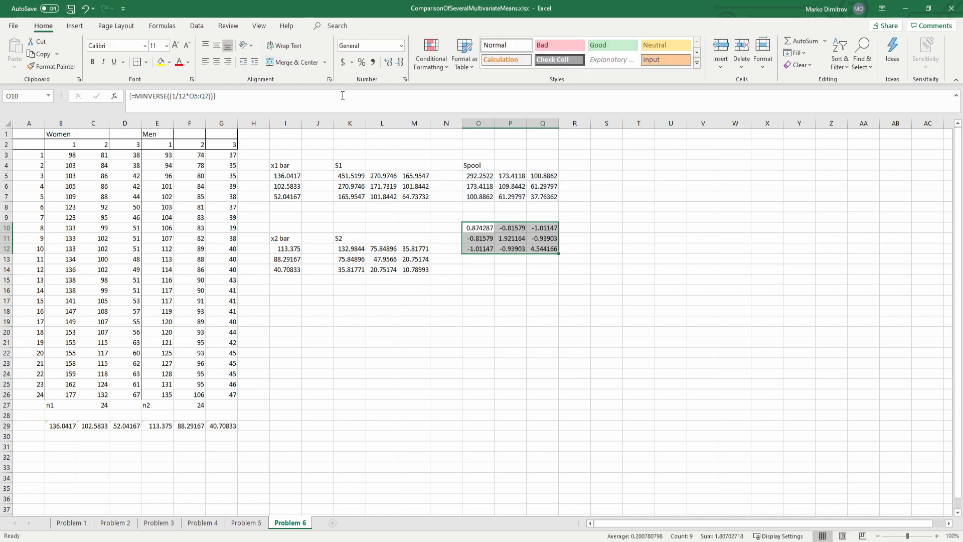
left_click(542, 311)
key("ctrl+s")
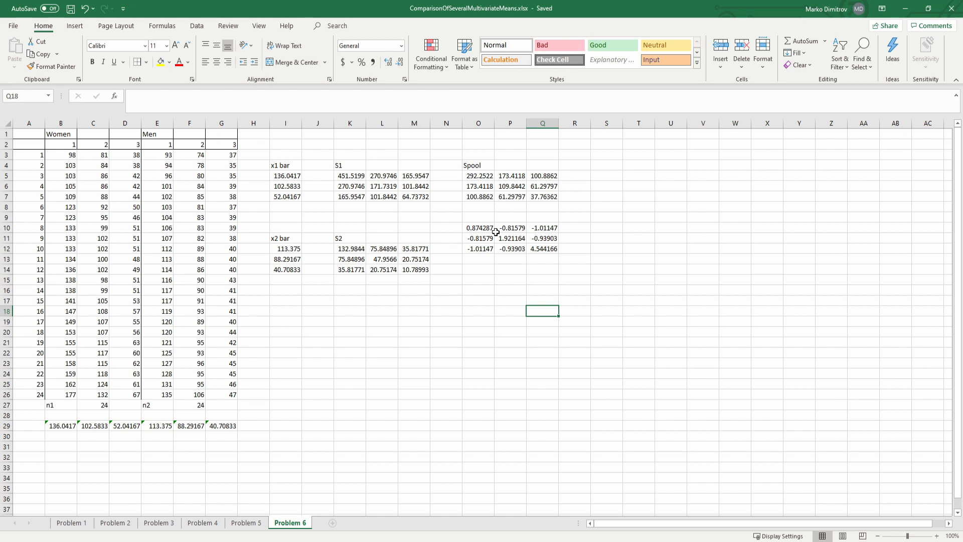
left_click(296, 311)
type("T2")
key("Return")
type("=mm")
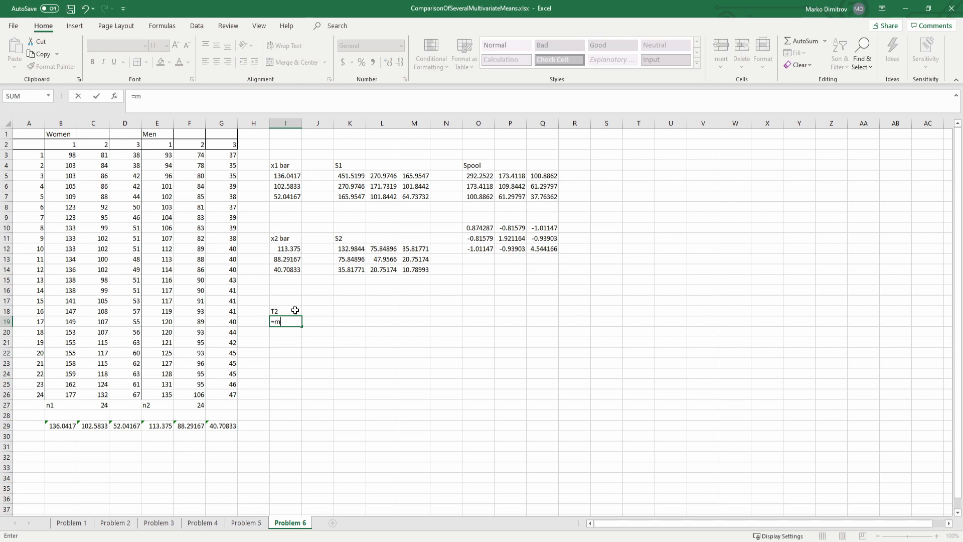
key("Tab")
type("mm")
key("Tab")
key("Tab")
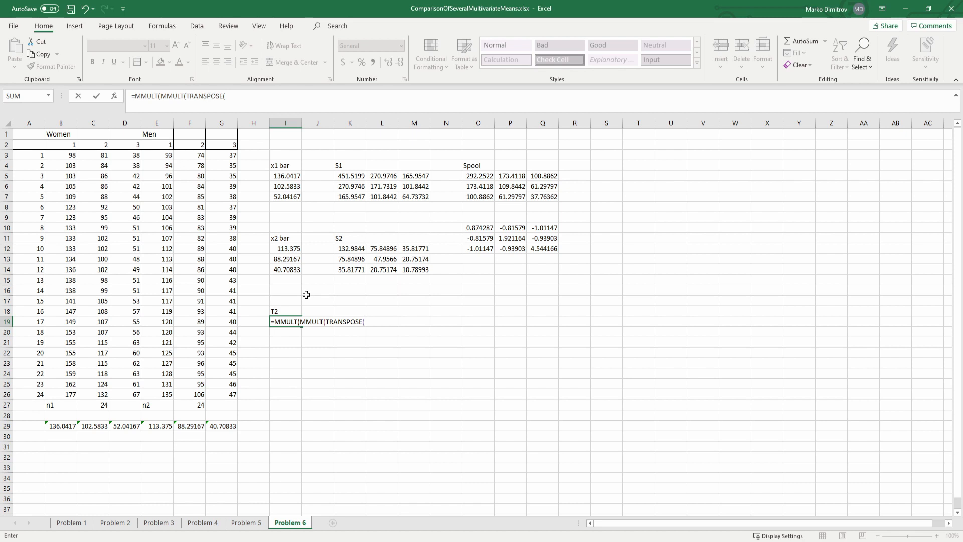
key("Escape")
left_click(282, 309)
key("Delete")
Compute the difference between the two mean vectors in I17:I19 with =I5:I7-I12:I14
left_click_drag(287, 299, 278, 320)
type("=")
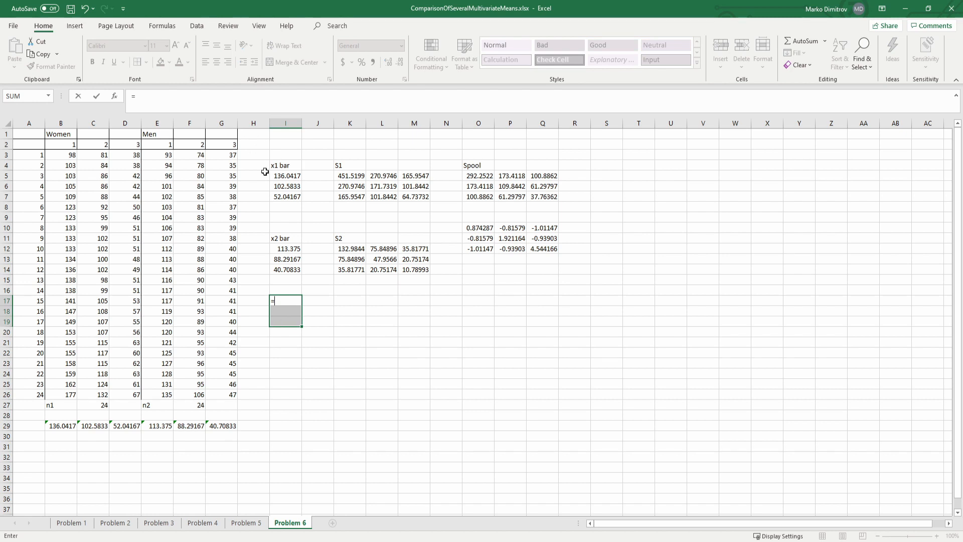
left_click_drag(281, 176, 282, 196)
type("-")
left_click_drag(279, 250, 279, 265)
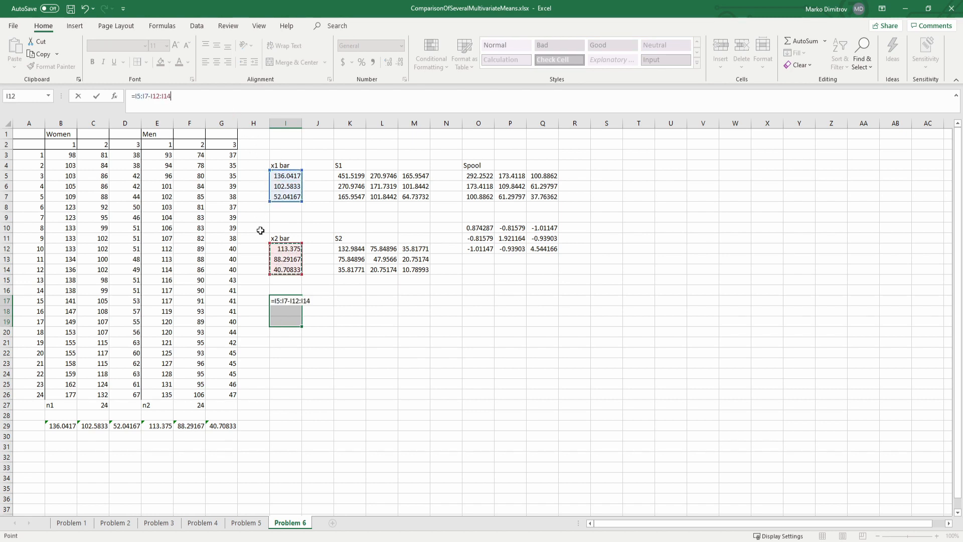
key("Return")
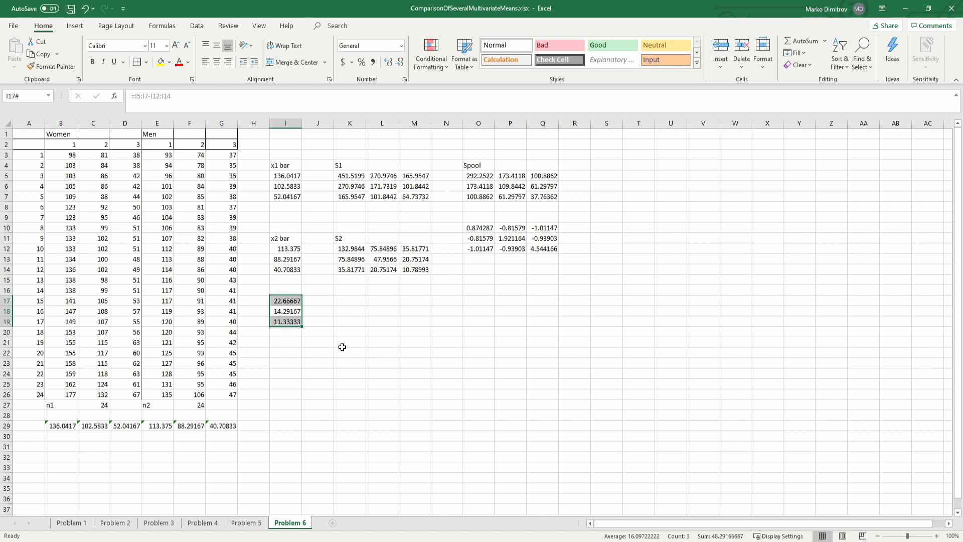
left_click(363, 392)
Label cell I22 as "T2" for the test statistic
left_click(286, 353)
type("TY")
key("BackSpace")
type("2")
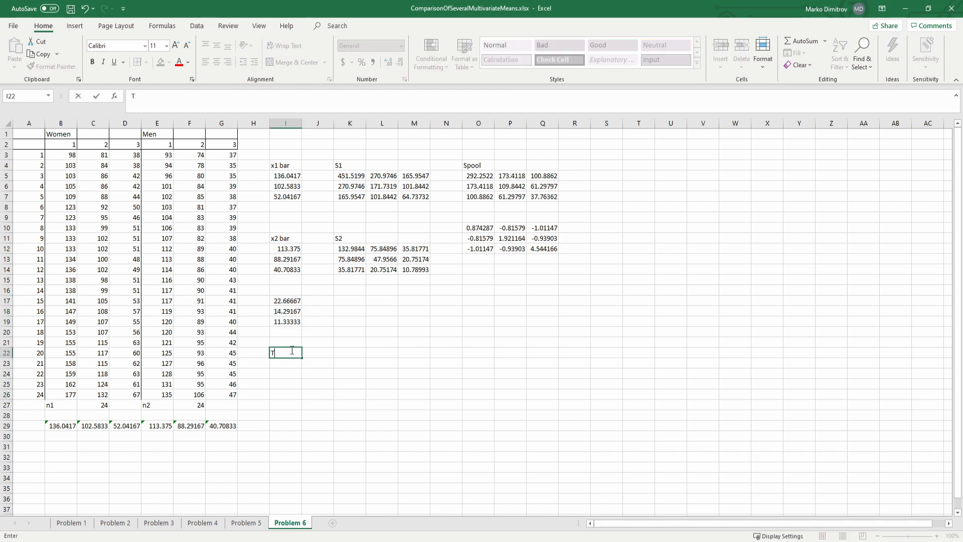
key("Return")
Begin the T² formula in I23 with nested MMULT functions over TRANSPOSE(I17#), the inverse matrix O10:Q12, and I17#
type("=")
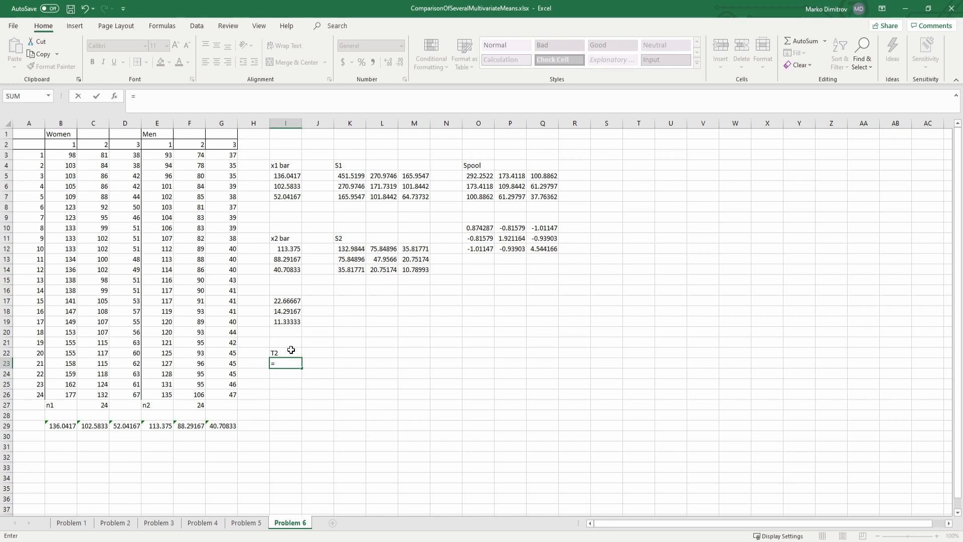
type("MMULT(MMULT(")
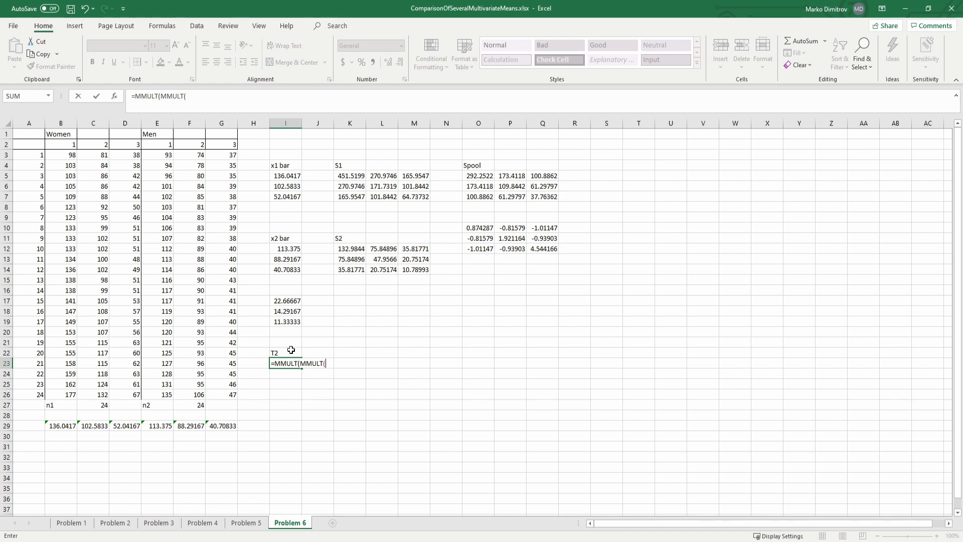
type("TRANSPOSE(")
left_click_drag(294, 297, 292, 320)
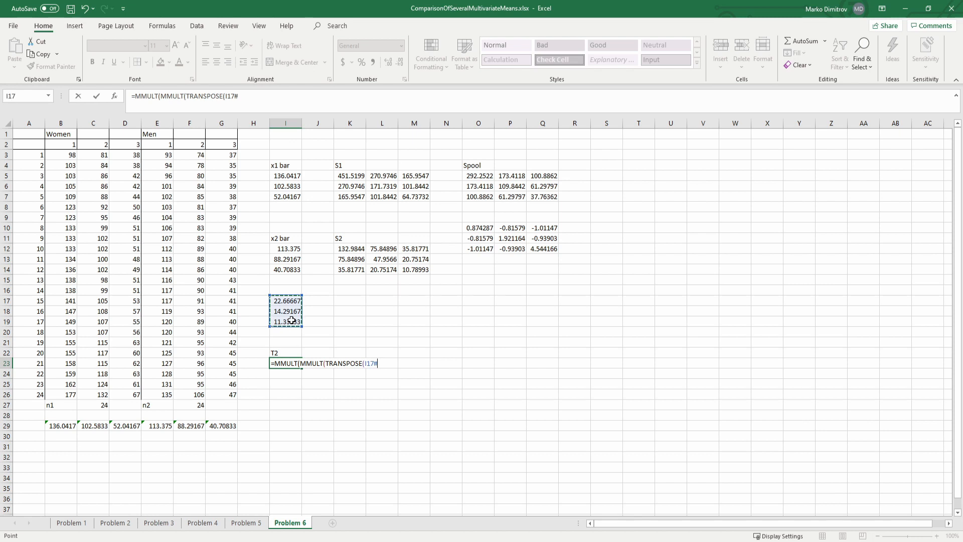
type("),")
left_click_drag(488, 229, 534, 250)
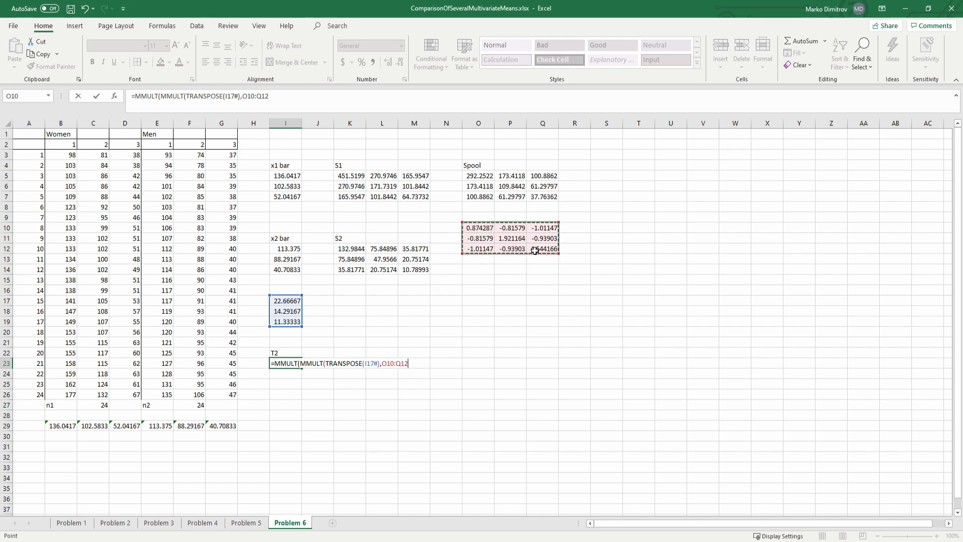
type(",")
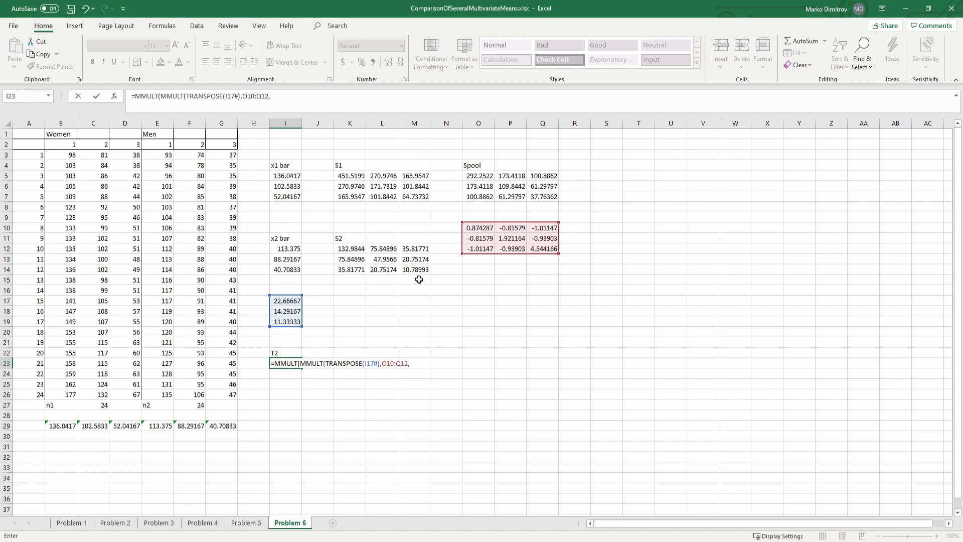
left_click_drag(286, 301, 289, 321)
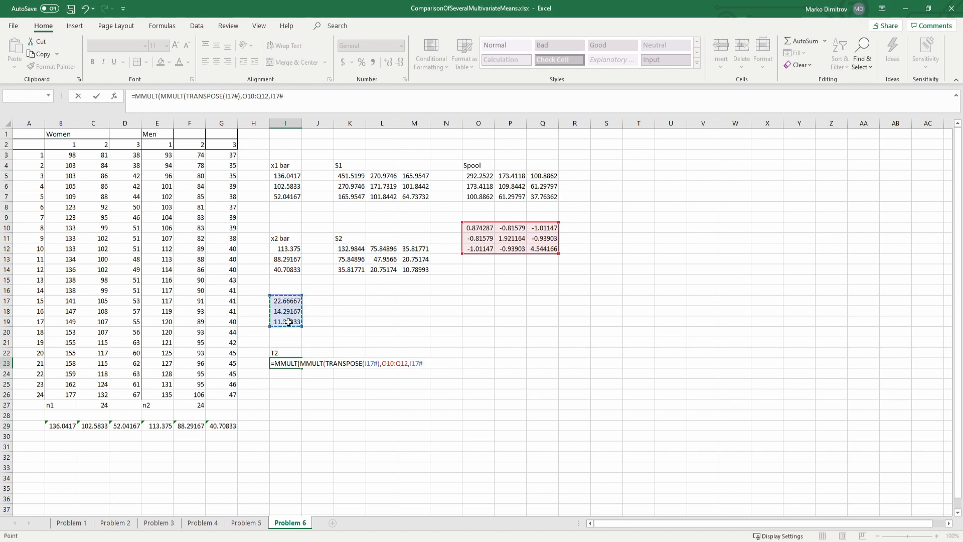
Correct the T² formula's parentheses to =MMULT(MMULT(TRANSPOSE(I17#),O10:Q12),I17#) and enter it in I23
type("))")
key("Return")
key("F2")
left_click(309, 94)
left_click(270, 96)
type(")")
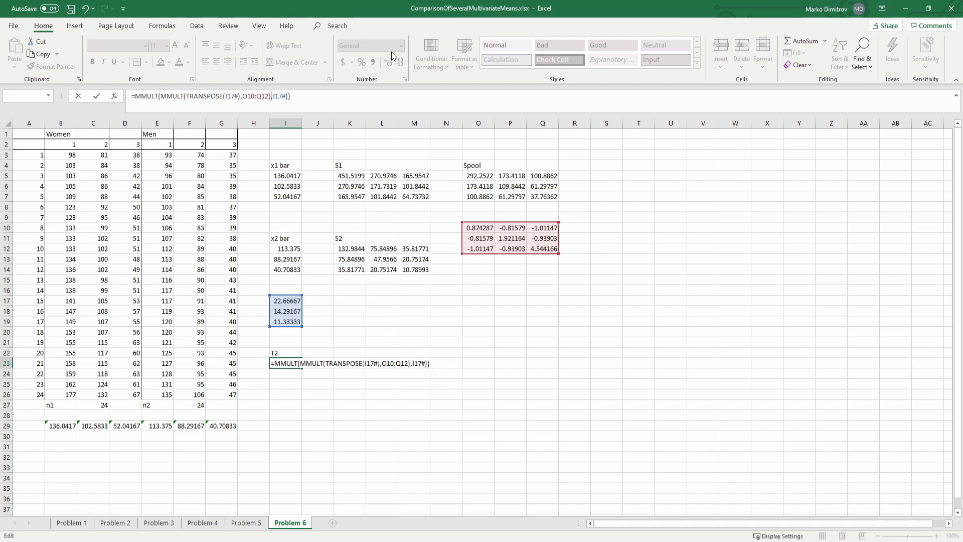
key("Return")
left_click(318, 99)
key("BackSpace")
key("Return")
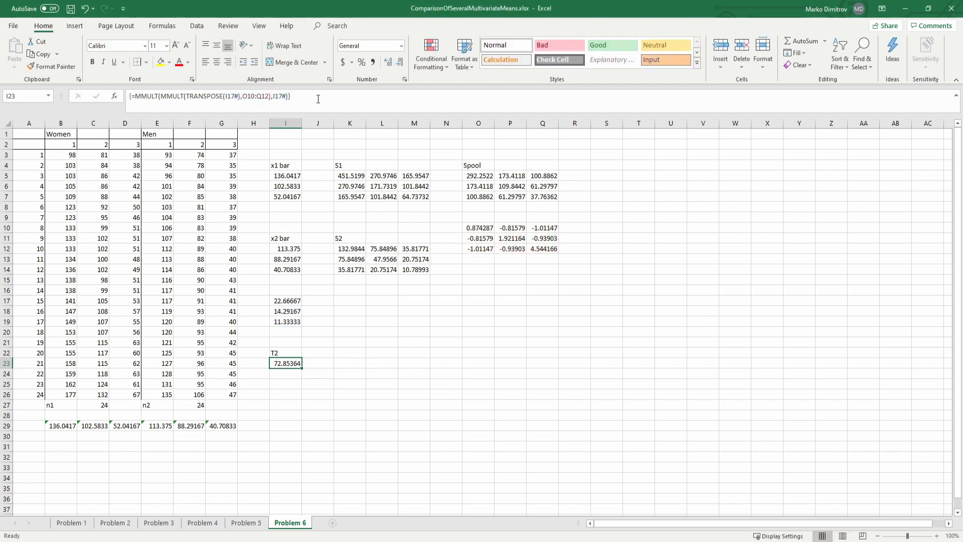
Save the workbook and convert T² to an F statistic in J23 with =I23*(24+24-1-1)/((24+24-2)*3)
key("ctrl+s")
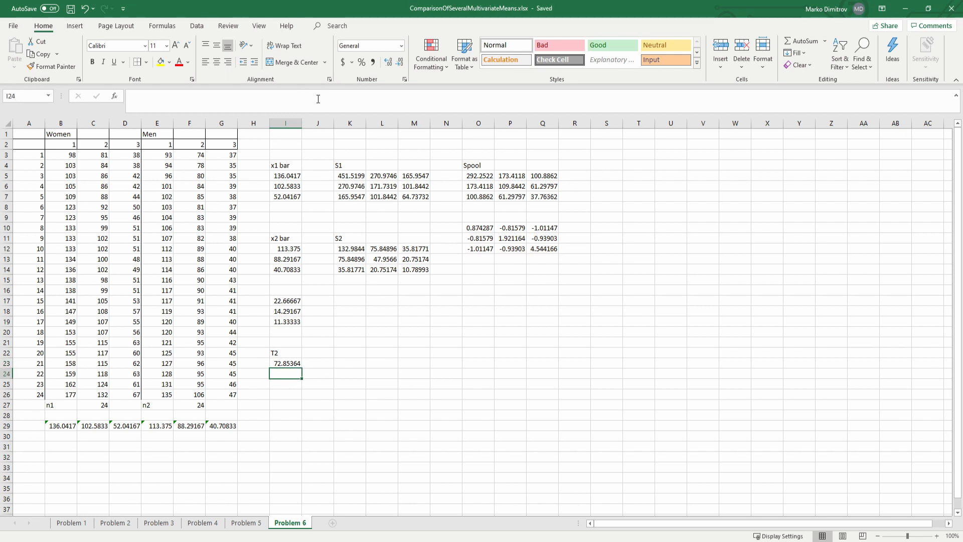
left_click(356, 377)
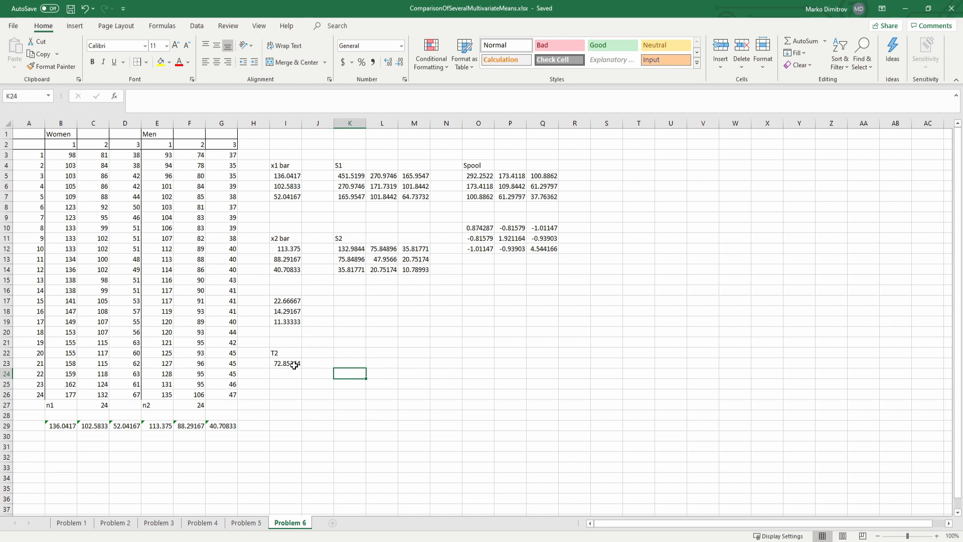
left_click(294, 365)
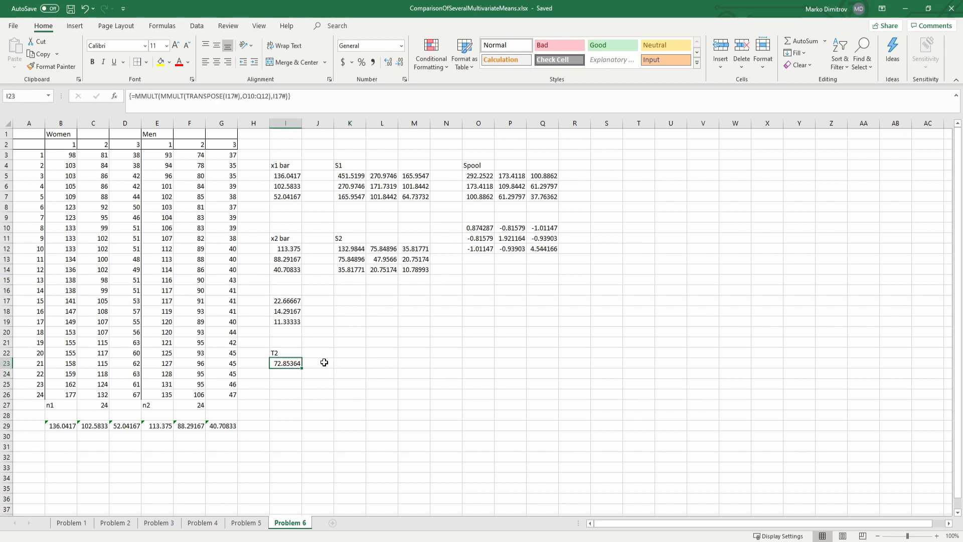
left_click(314, 366)
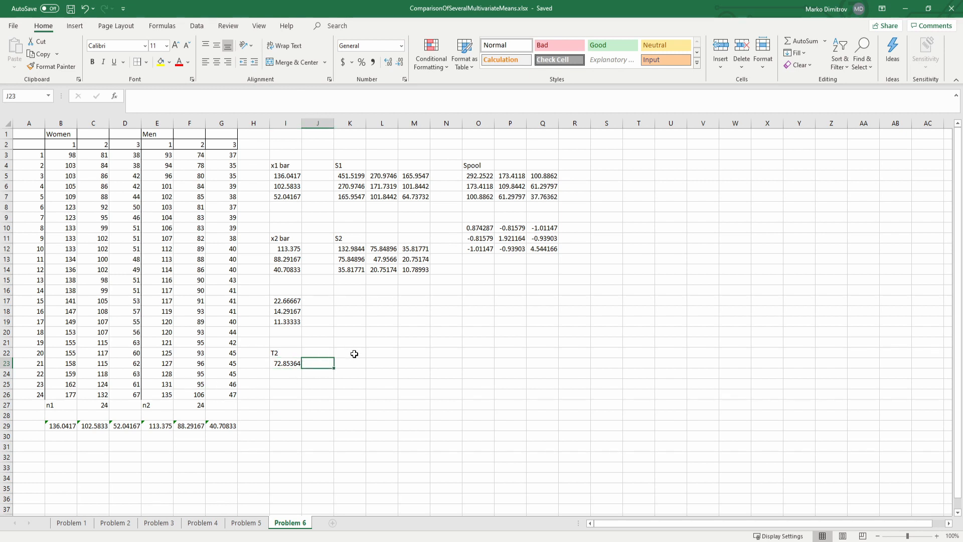
type("=I23")
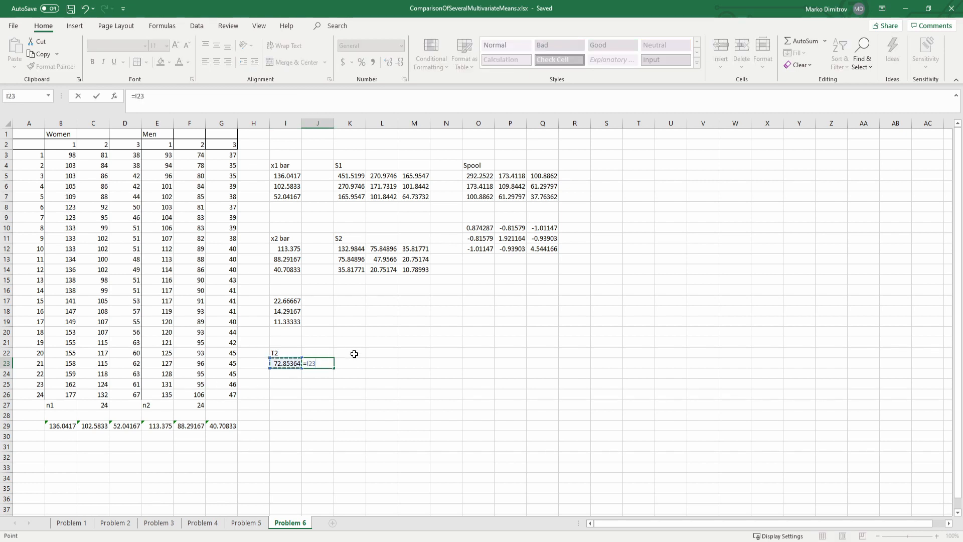
type("*(24+24-1-1)/((24+24-2")
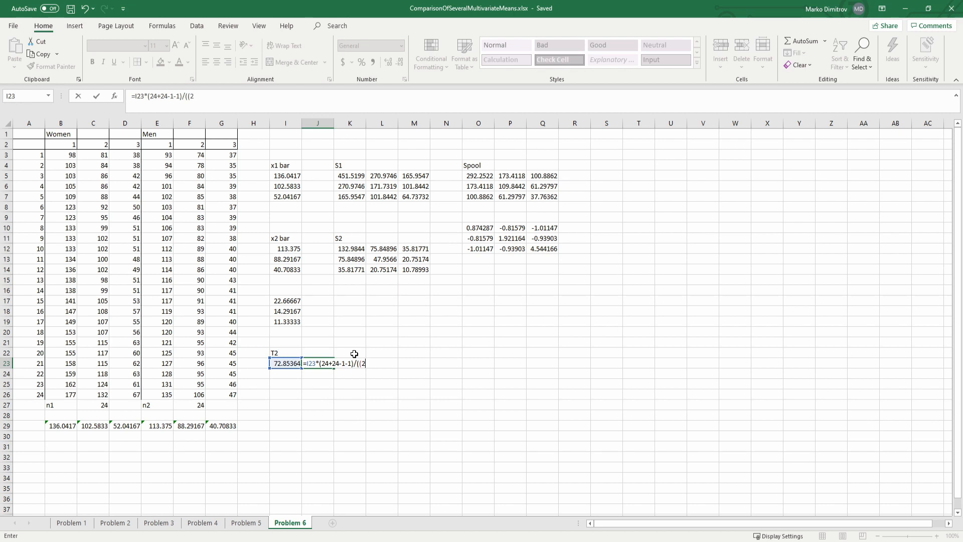
type(")*3)")
key("ctrl+shift+Return")
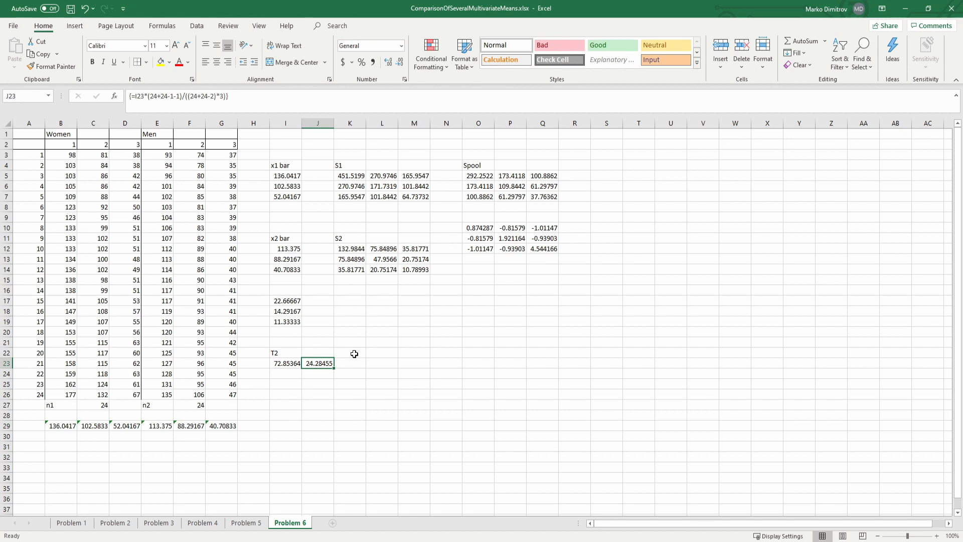
Correct the formula in J23 to =I23*(24+24-3-1)/((24+24-2)*3) and save the workbook
left_click(277, 96)
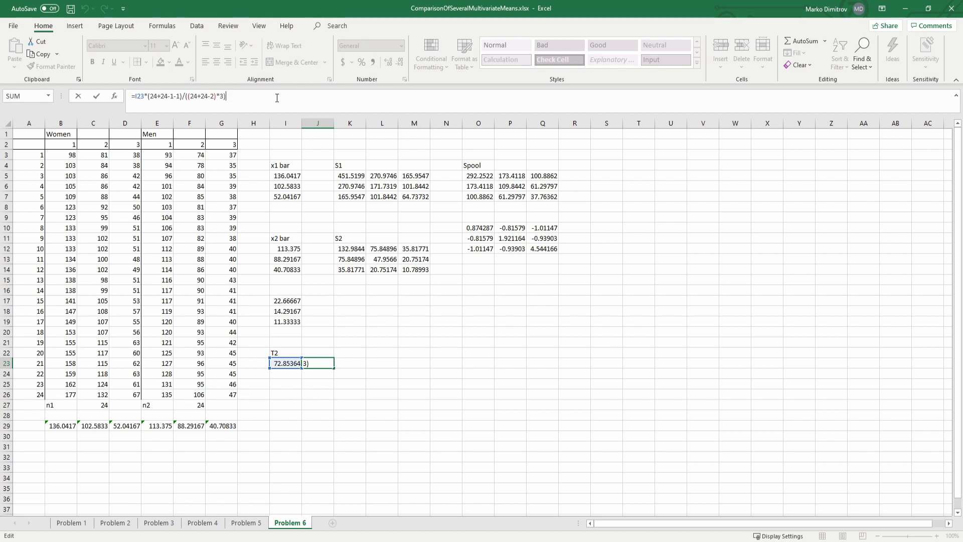
left_click(171, 97)
type("3")
key("ctrl+shift+Return")
left_click(349, 356)
key("ctrl+s")
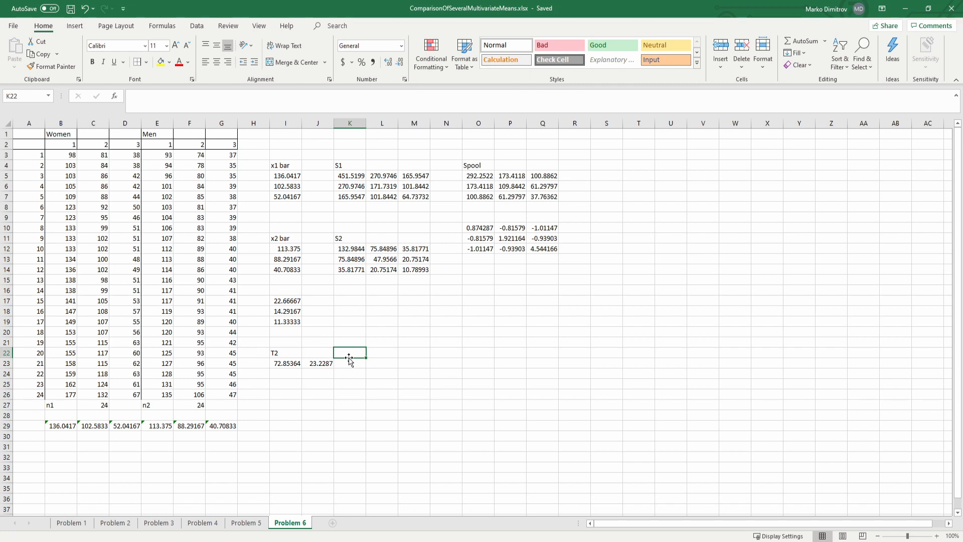
Compute the critical F value in K23 with =F.INV.RT(0.05,3,44)
key("Down")
type("=")
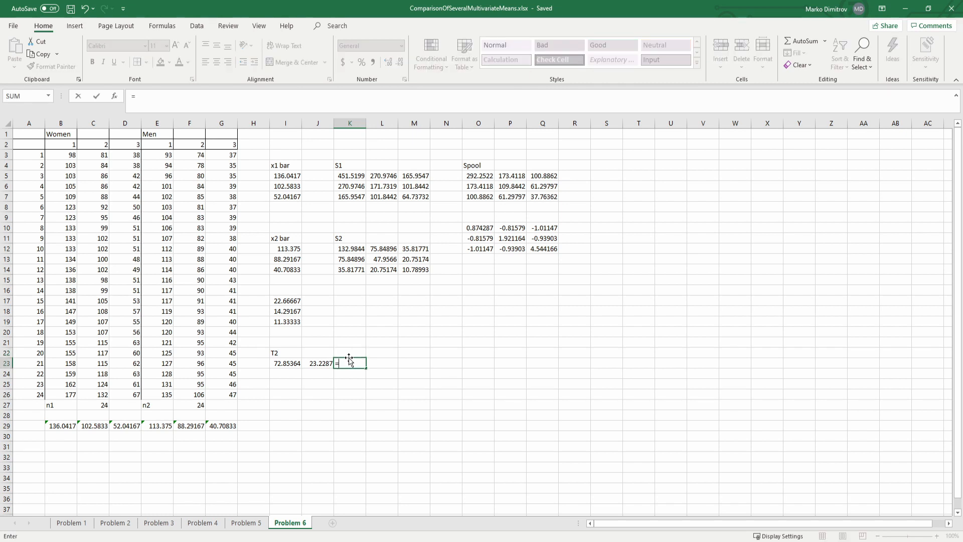
type("f.in")
key("Down")
key("Tab")
type("0.05,3,44)")
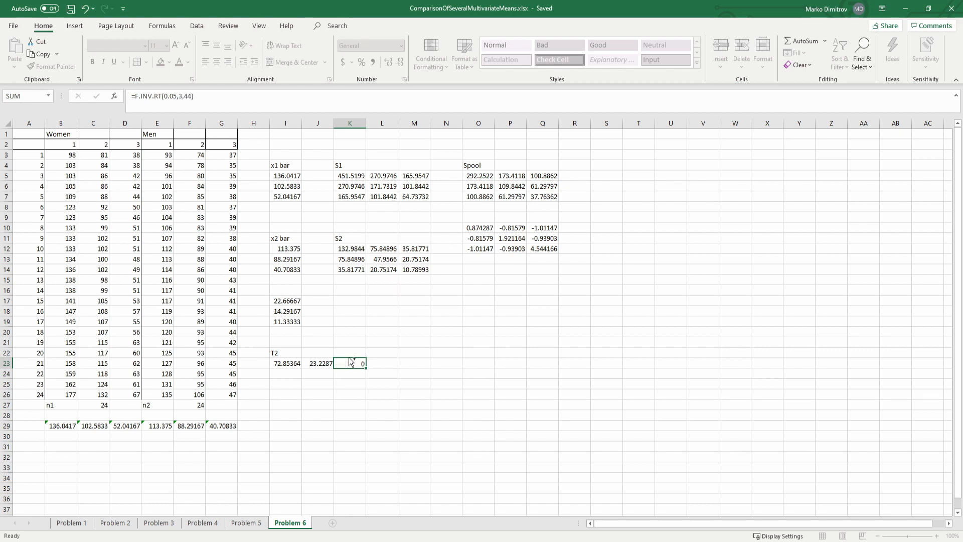
key("ctrl+shift+Return")
key("Return")
Check the critical value formula in K23 and the F statistic formula in J23
left_click(349, 358)
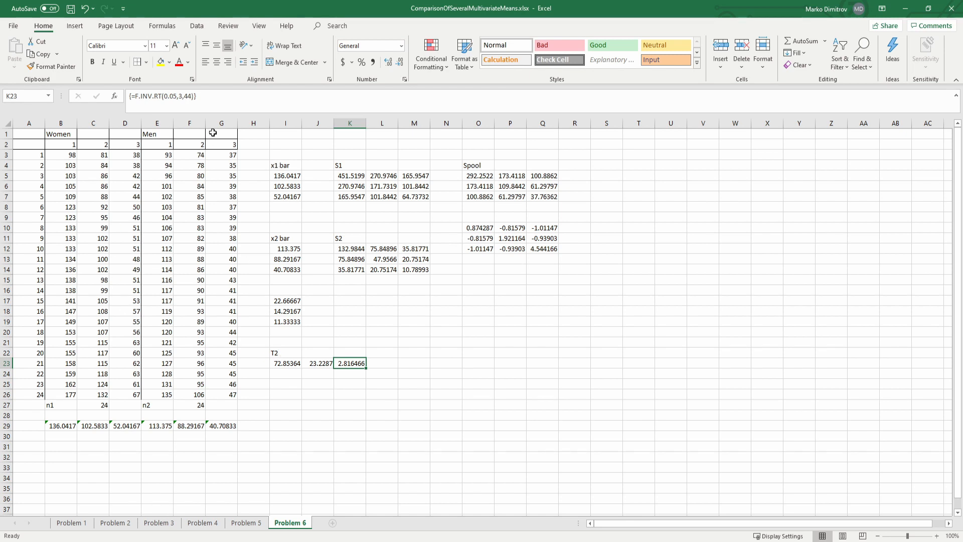
left_click(211, 97)
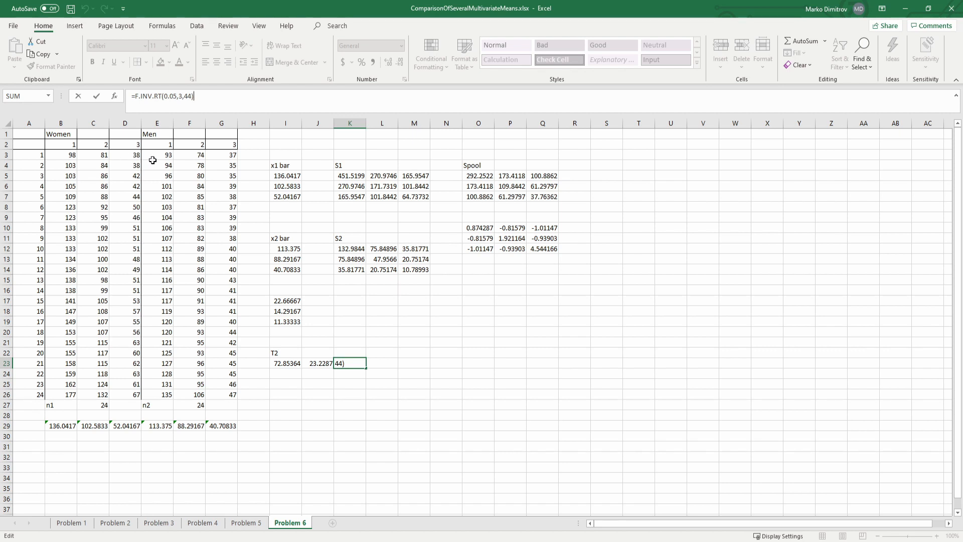
key("ctrl+Return")
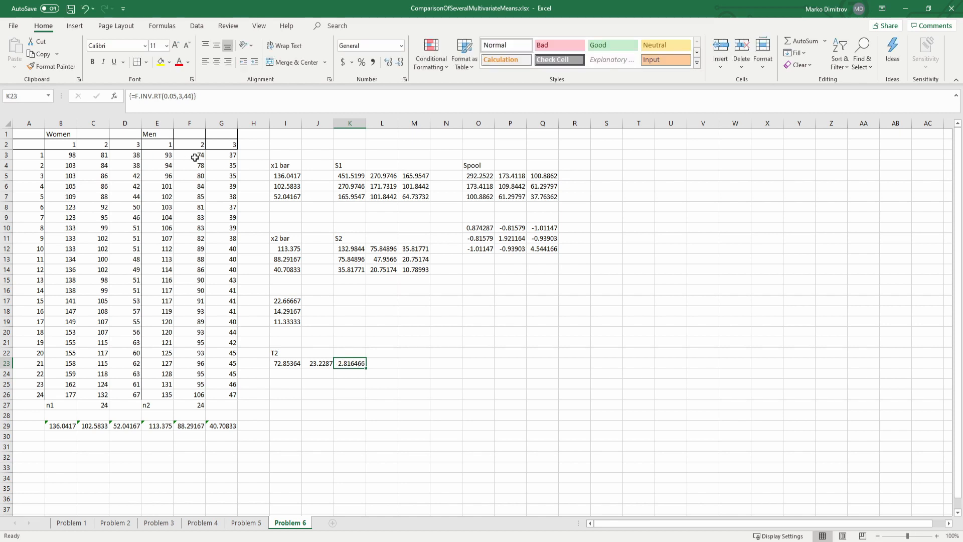
left_click(311, 394)
left_click(323, 361)
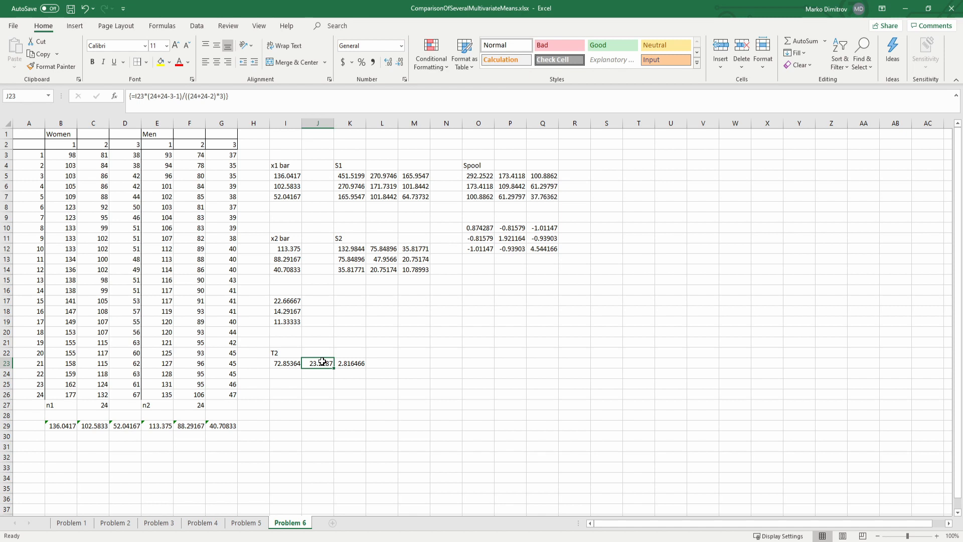